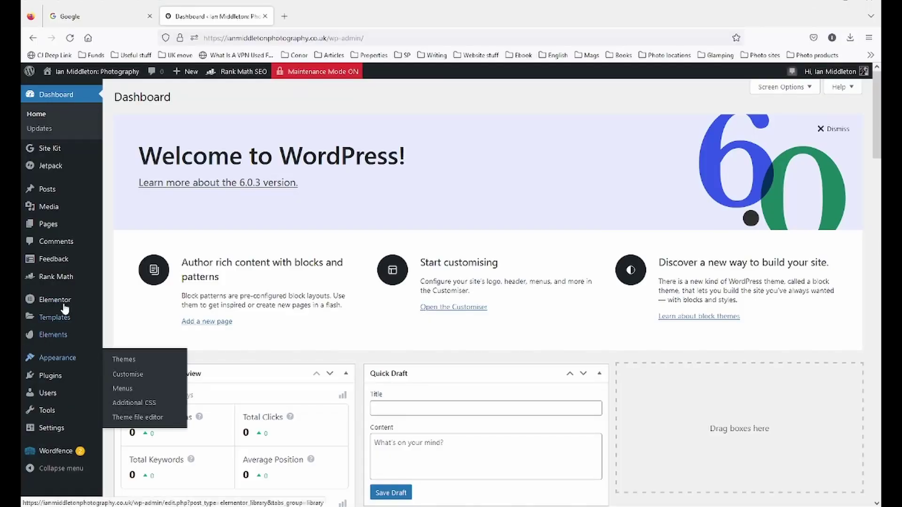
- Open Elementor's Theme Builder from Templates and start a new Header template
mouse_move(55, 303)
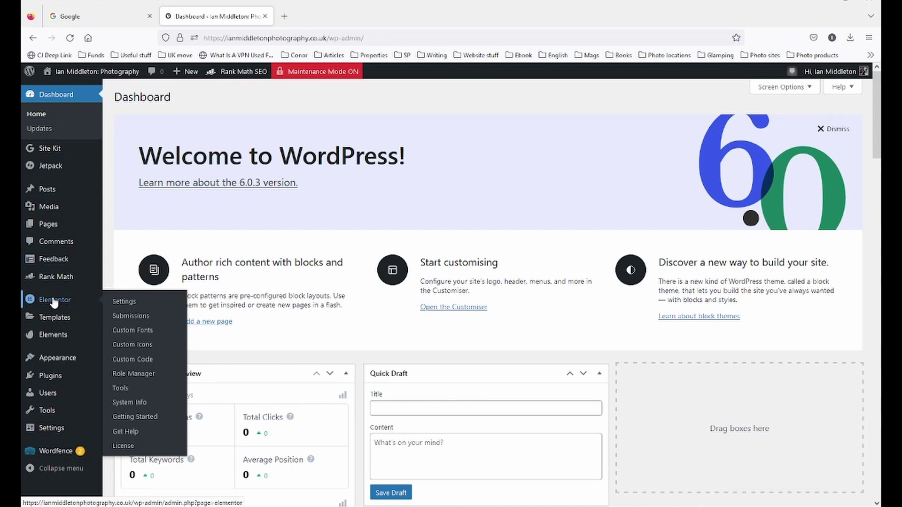
mouse_move(52, 323)
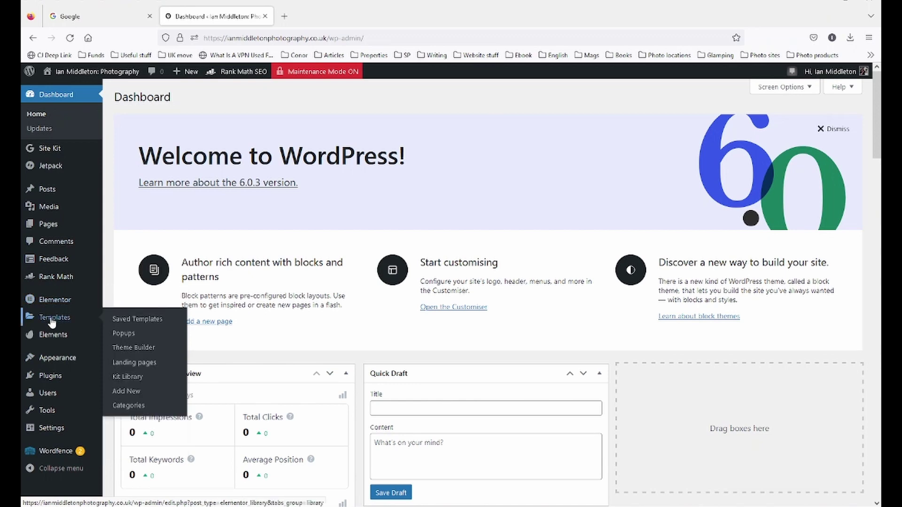
left_click(130, 352)
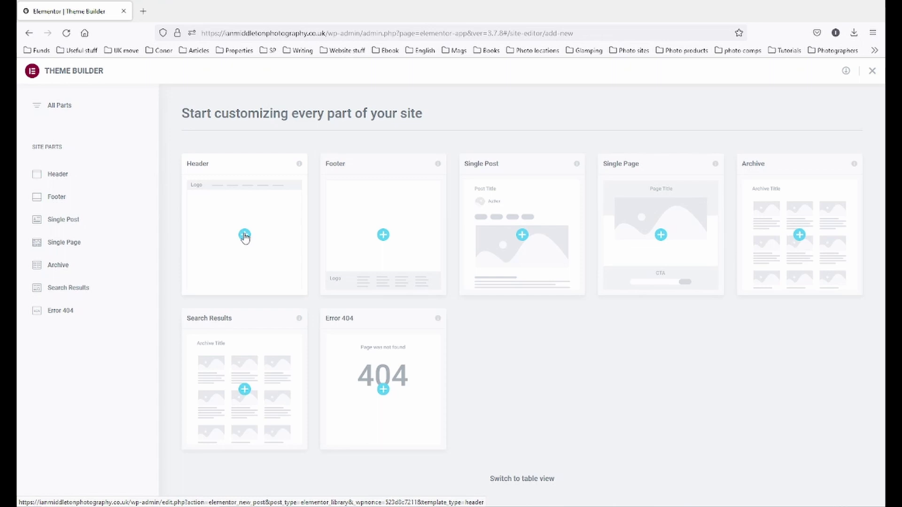
mouse_move(60, 176)
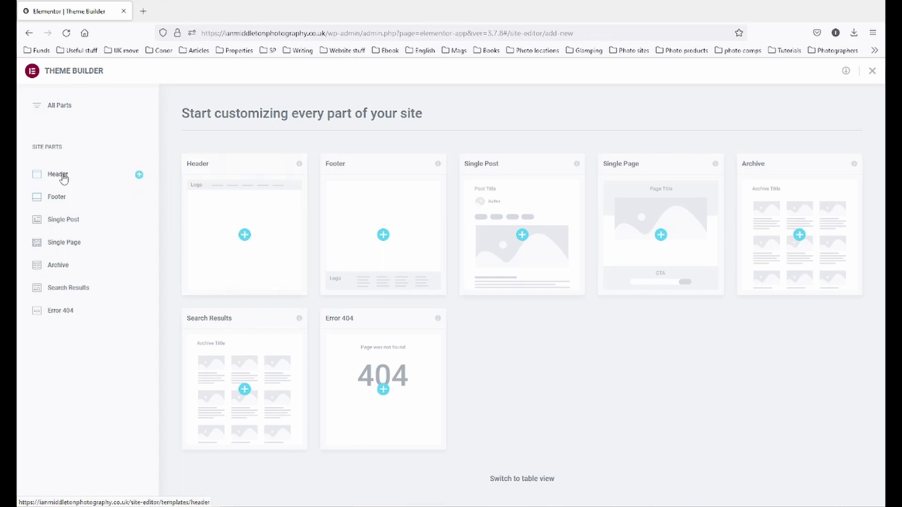
left_click(243, 235)
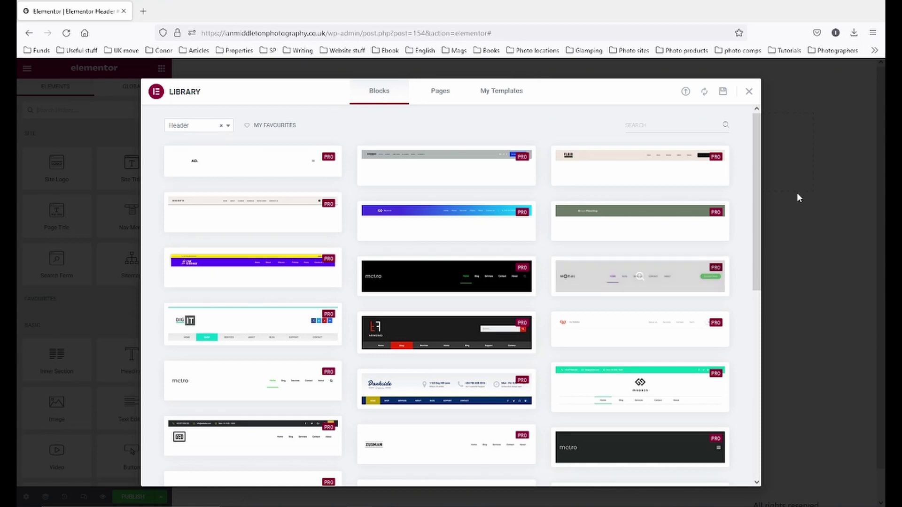
- Close the Header block library and open Template Kits to show the Local Tourism Guide kit
left_click_drag(754, 213, 750, 195)
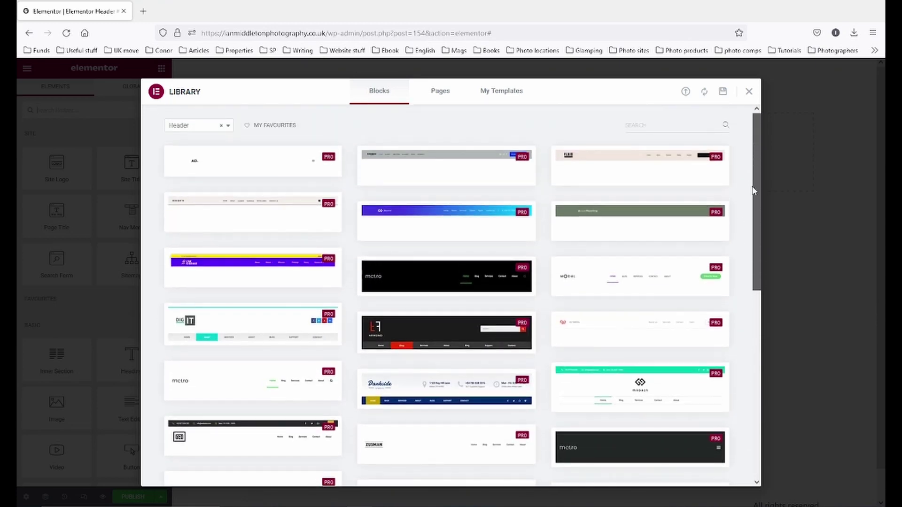
left_click(748, 91)
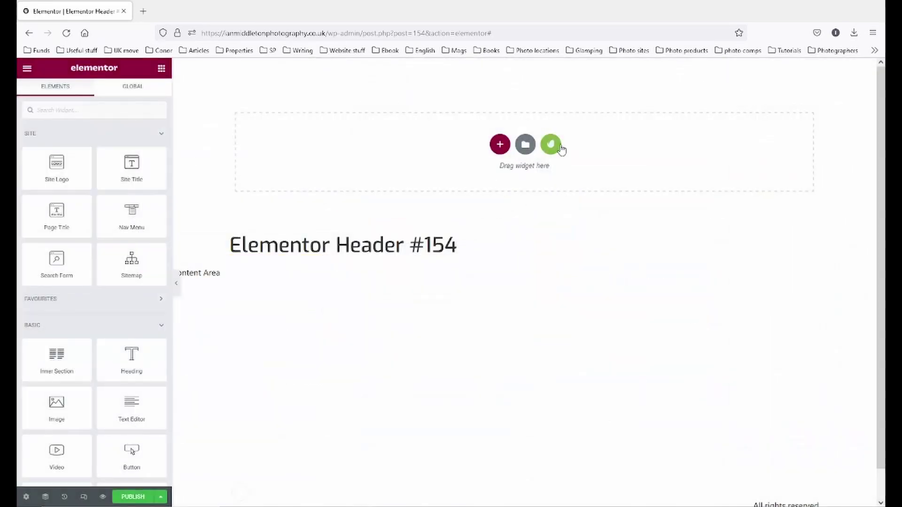
left_click(550, 146)
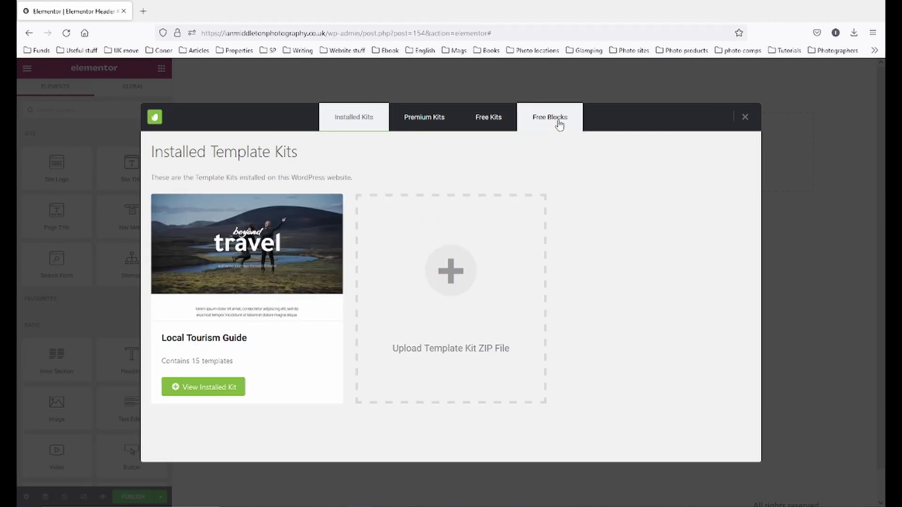
- Insert the blue Free Blocks header with LOGO, nav menu and social icons
left_click(559, 122)
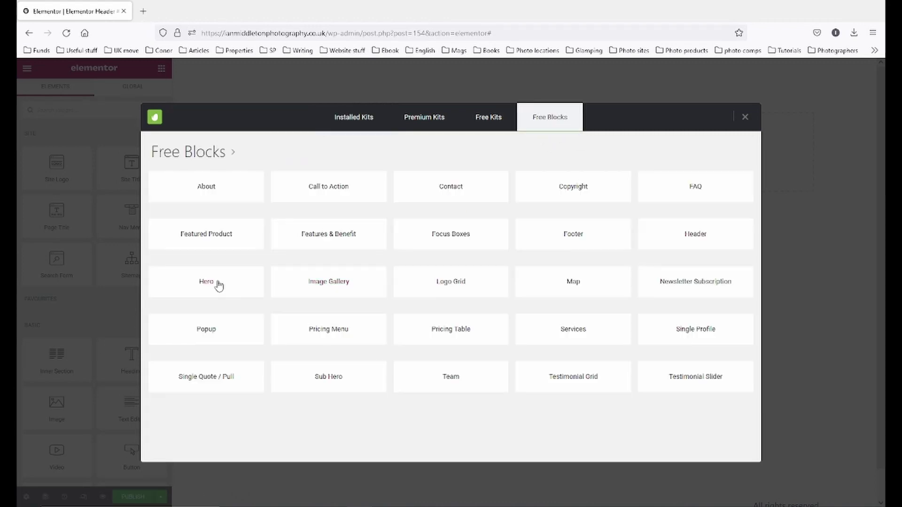
left_click(678, 242)
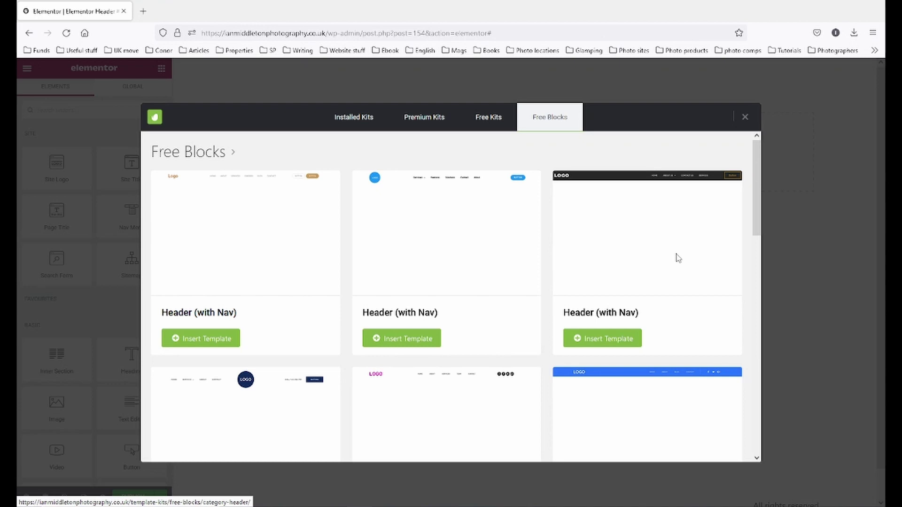
scroll(452, 252, "down", 2)
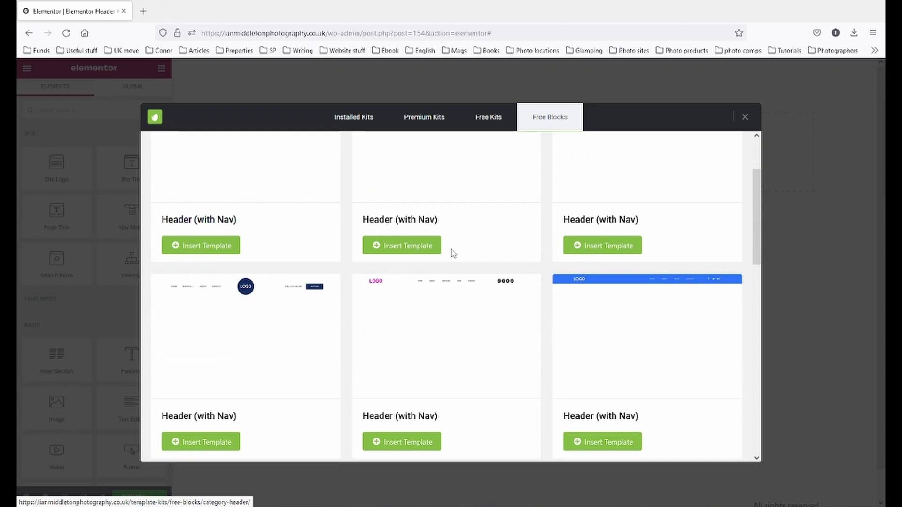
scroll(453, 253, "up", 2)
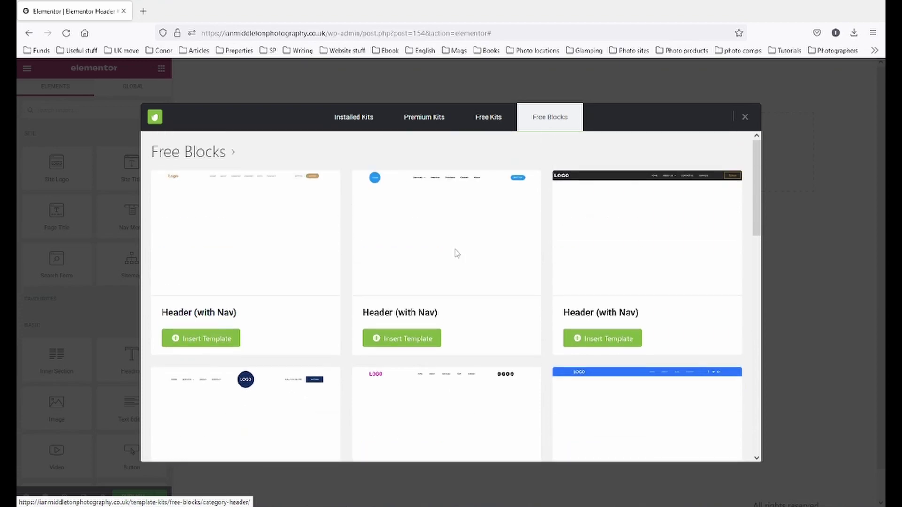
scroll(457, 254, "down", 5)
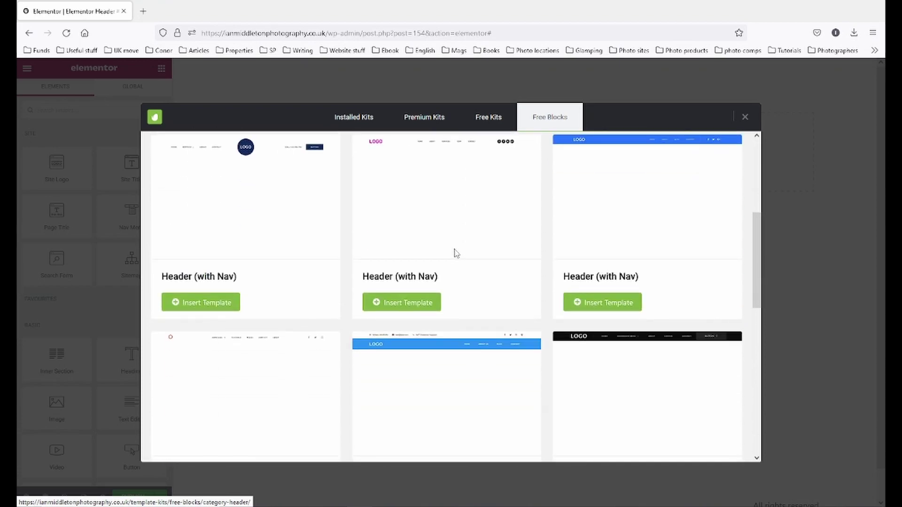
scroll(456, 253, "up", 5)
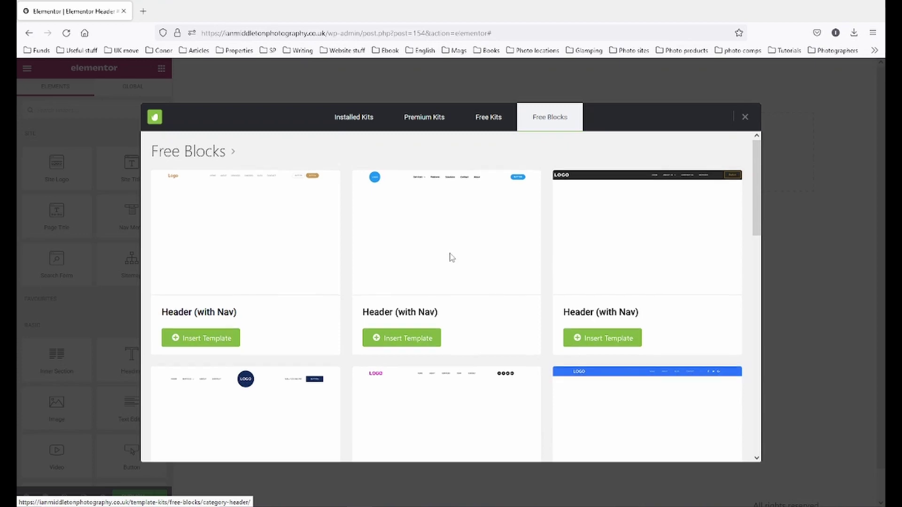
scroll(453, 256, "down", 3)
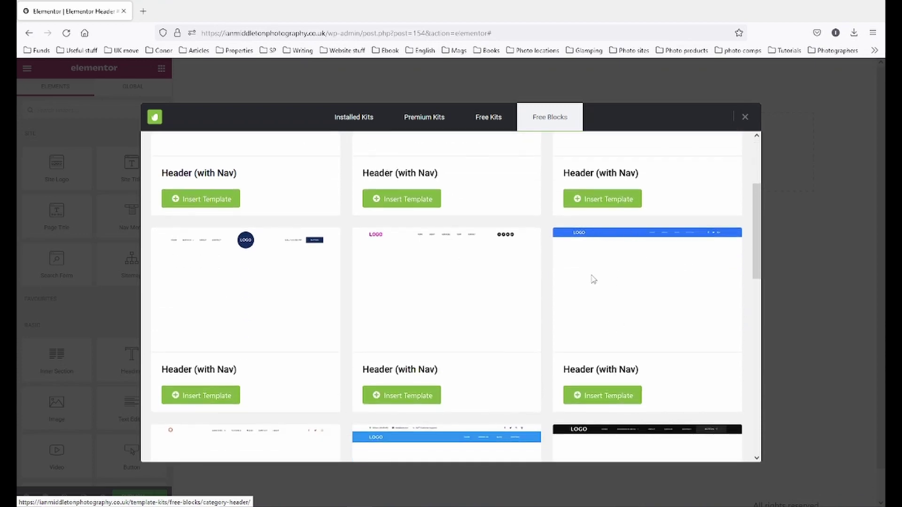
scroll(561, 262, "down", 4)
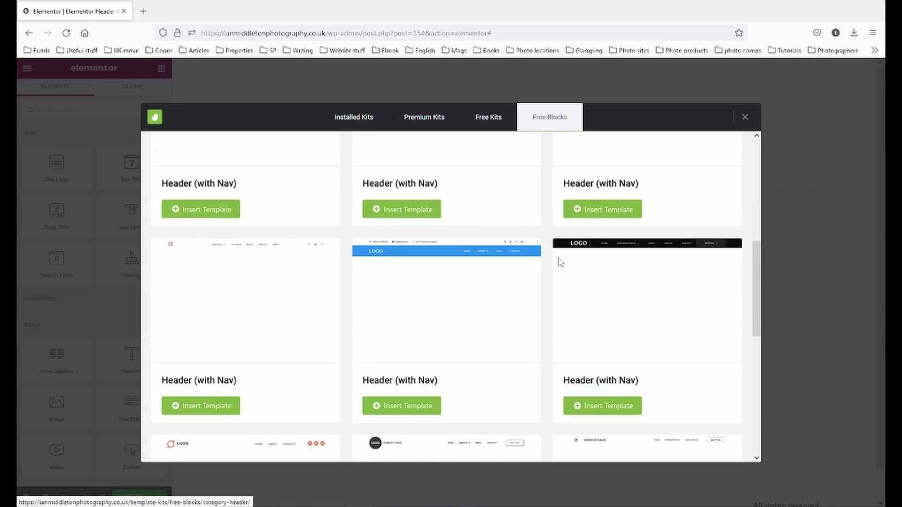
scroll(560, 262, "up", 4)
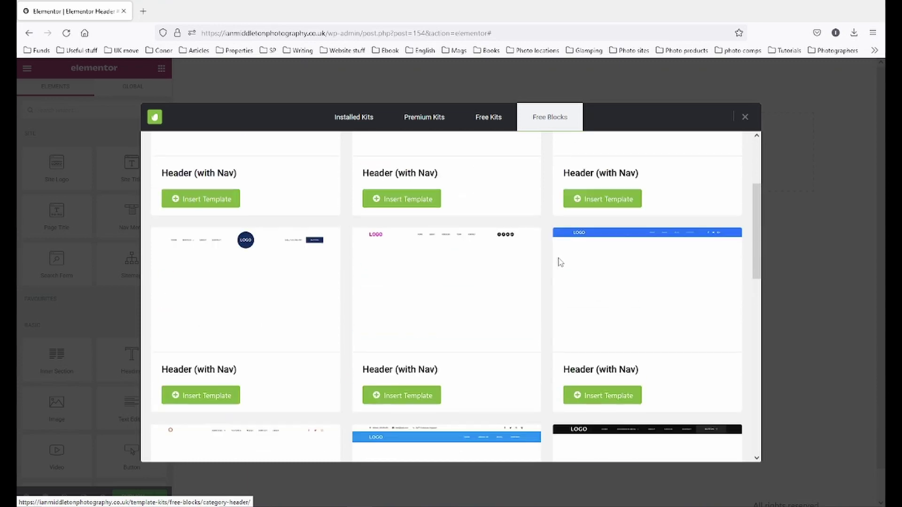
left_click(618, 396)
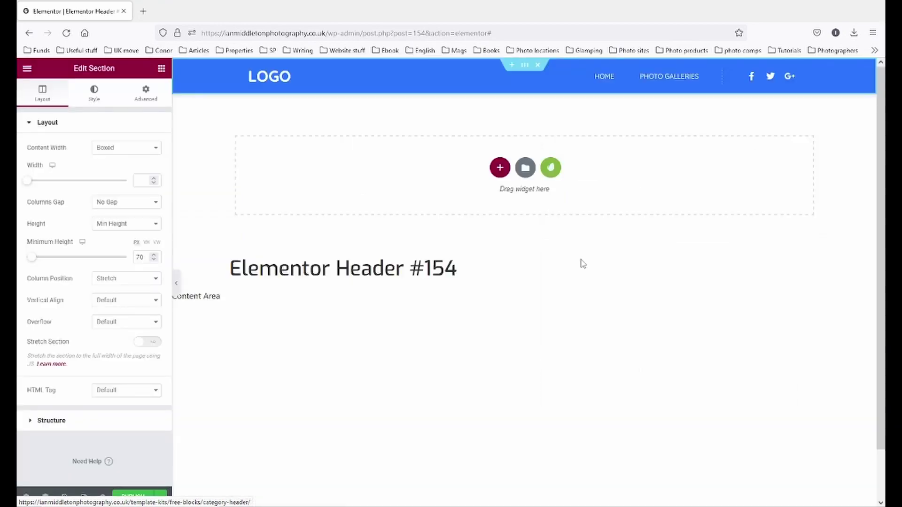
- Try the Footer menu in the Nav Menu widget, restore Main Menu, then select the header section
left_click(711, 78)
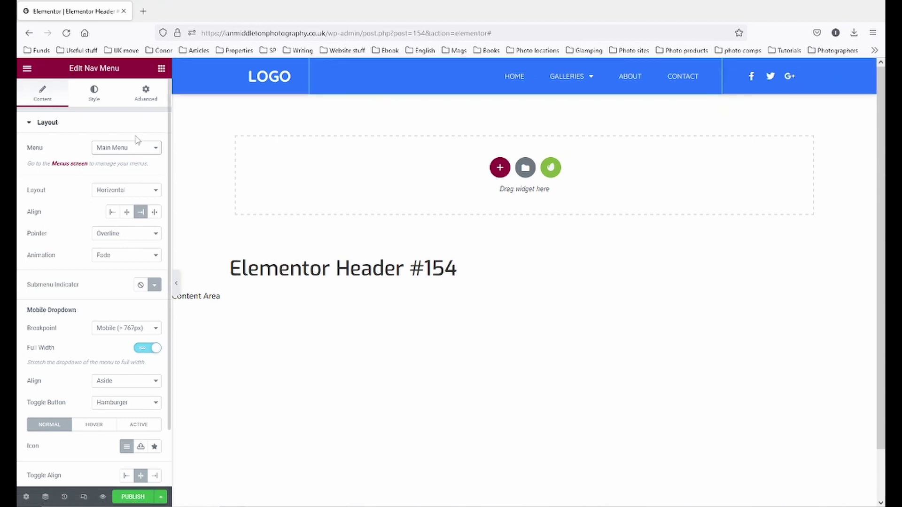
left_click(152, 148)
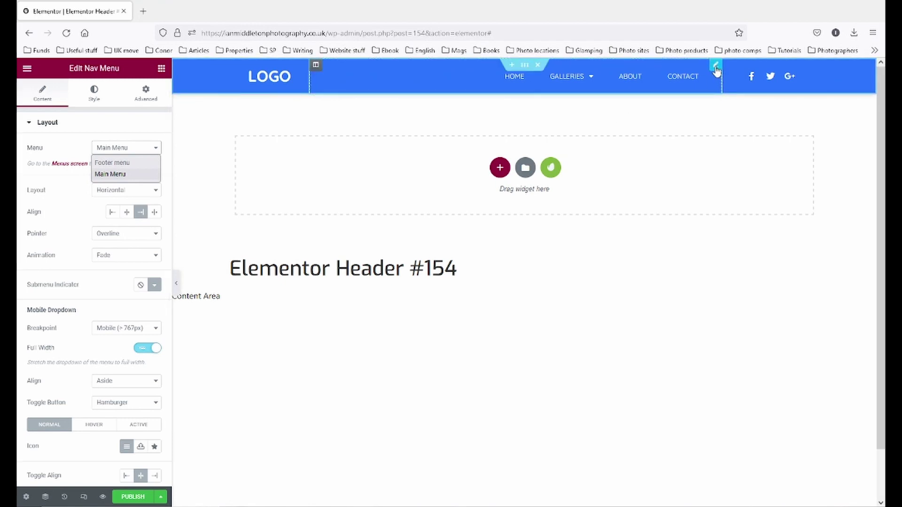
left_click(716, 69)
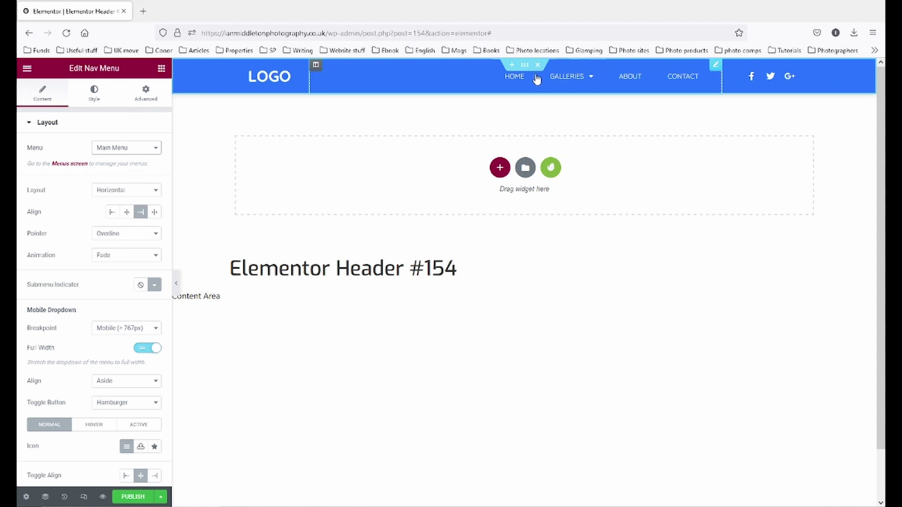
mouse_move(544, 81)
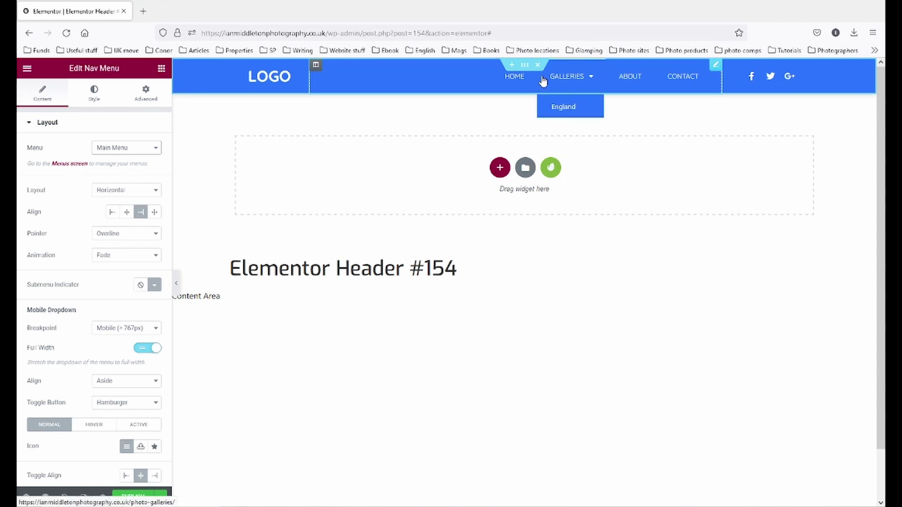
left_click(143, 147)
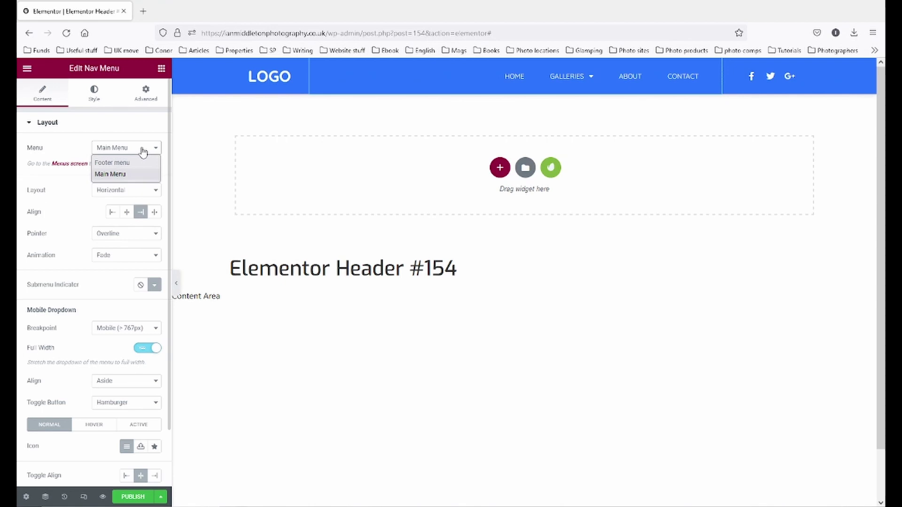
left_click(128, 162)
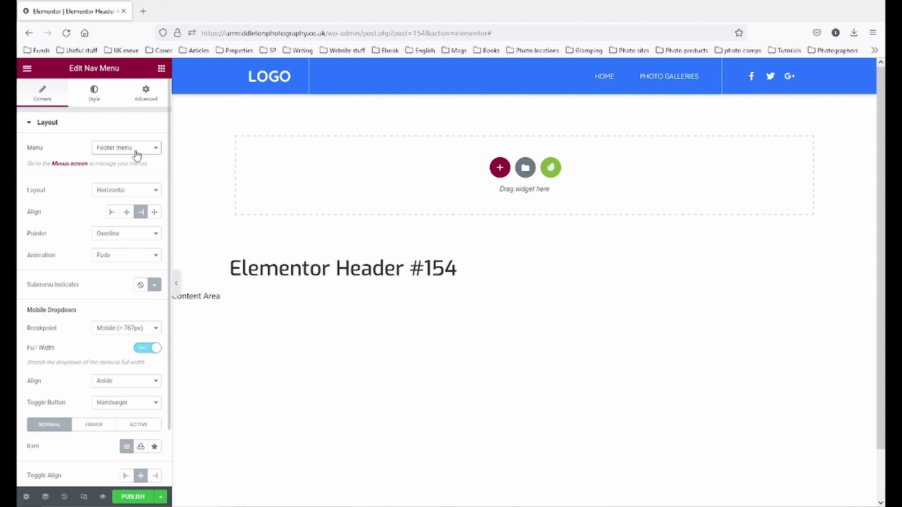
left_click(137, 154)
left_click(127, 176)
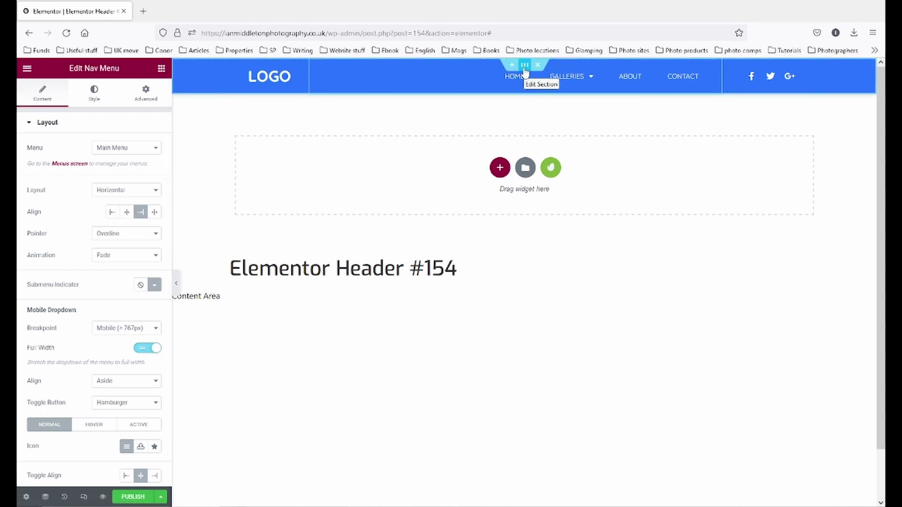
left_click(524, 65)
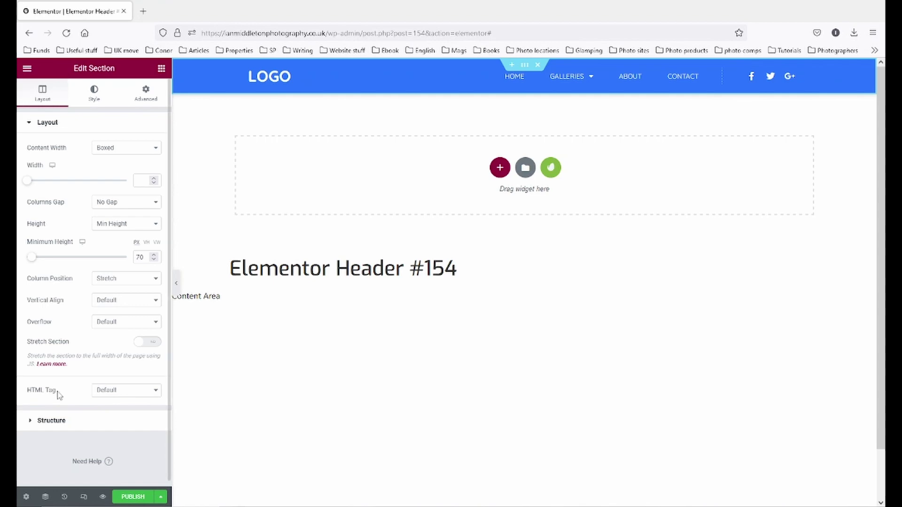
- Try the header section's background types, then set the background back to Classic
left_click(94, 97)
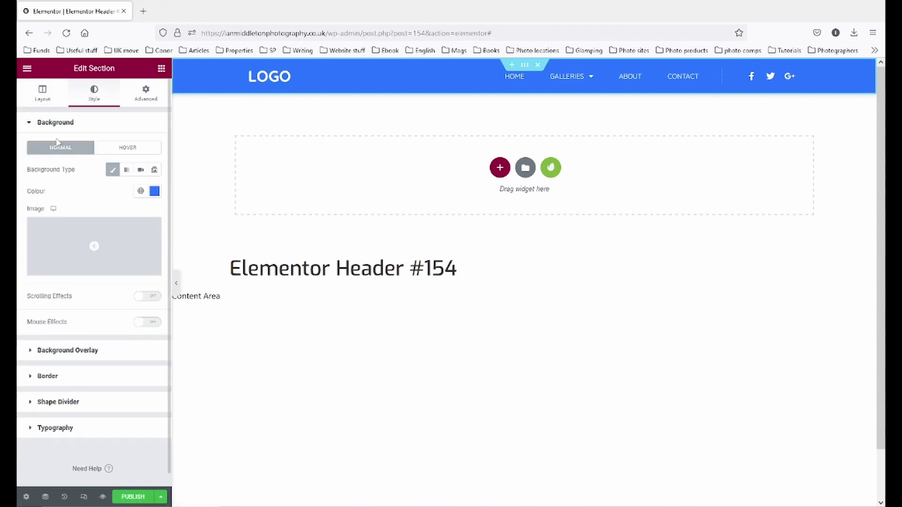
left_click(127, 170)
left_click(140, 171)
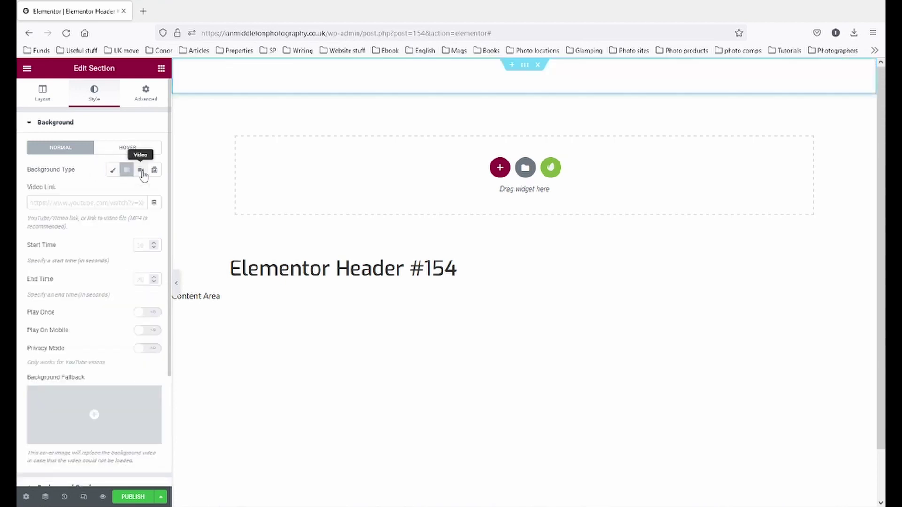
left_click(154, 170)
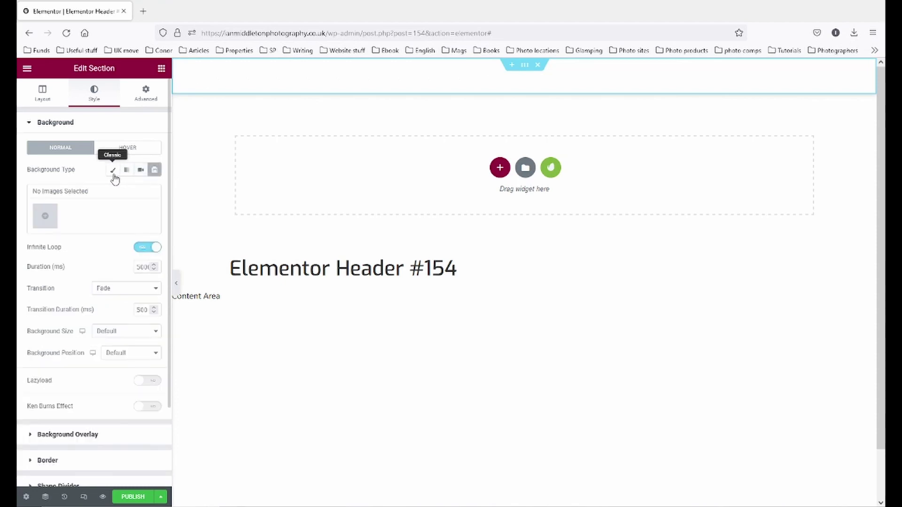
left_click(114, 173)
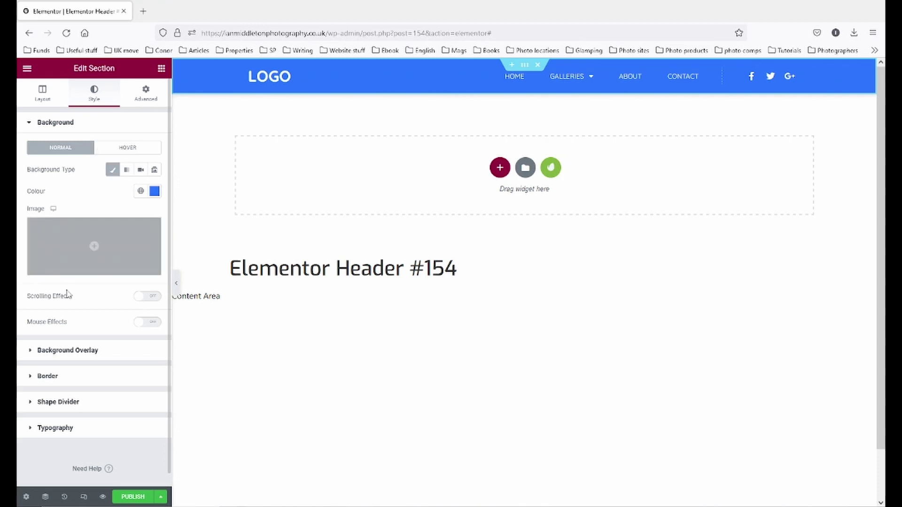
mouse_move(69, 265)
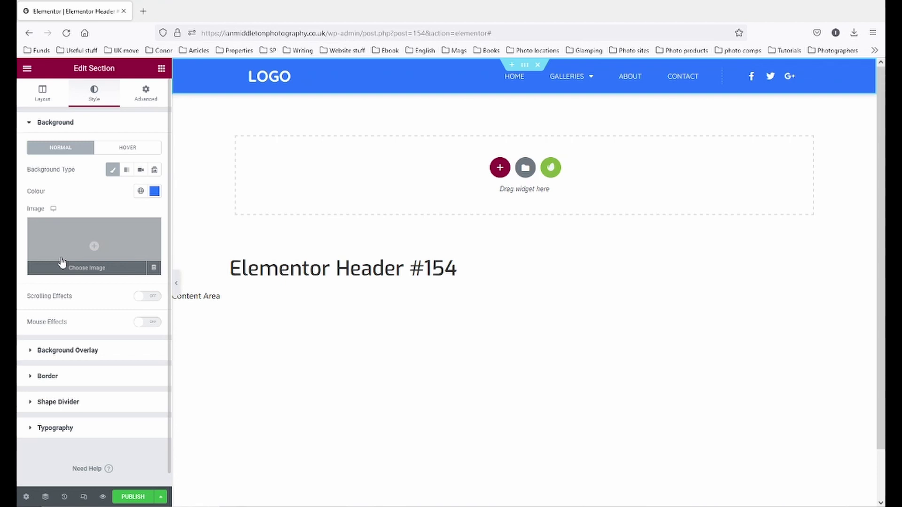
- Set the header background colour to dark grey #3C3C3C and copy the hex value
left_click(155, 191)
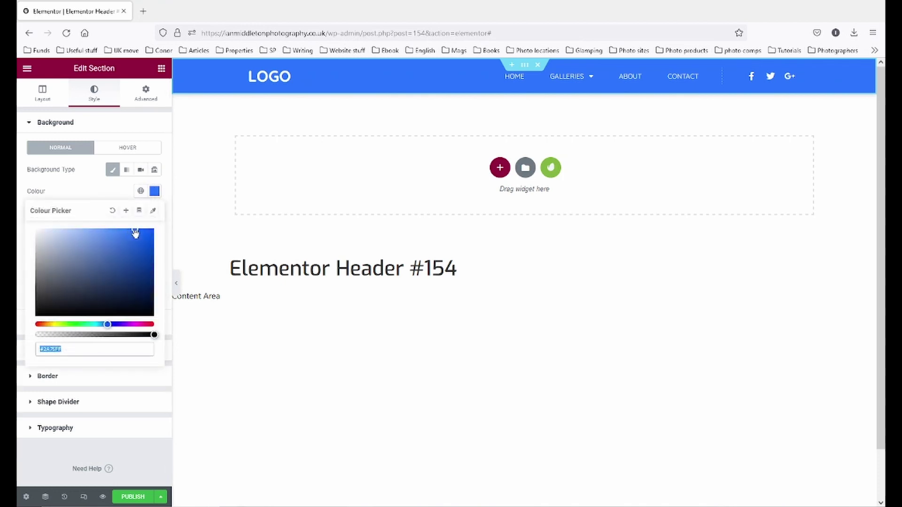
mouse_move(135, 233)
left_mouse_down()
mouse_move(55, 248)
mouse_move(48, 282)
left_mouse_up()
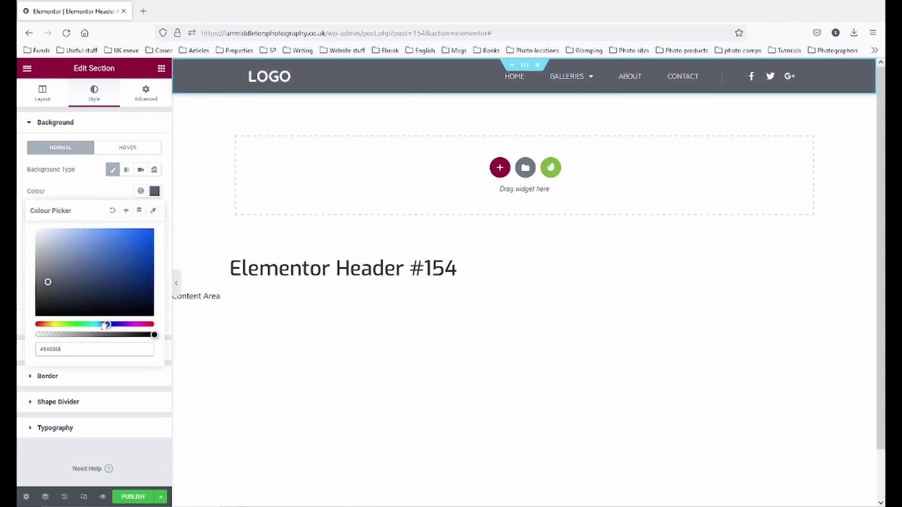
left_click(73, 324)
left_click(137, 325)
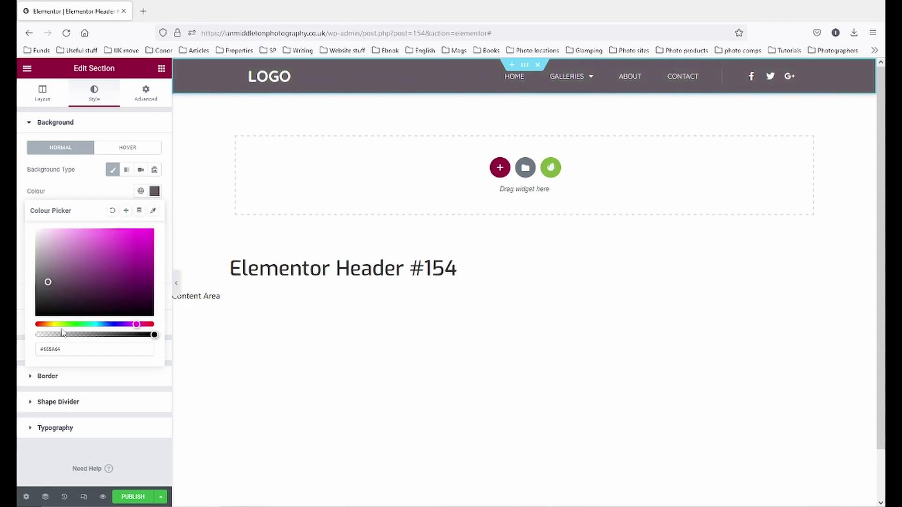
mouse_move(47, 281)
left_mouse_down()
mouse_move(24, 318)
mouse_move(21, 306)
mouse_move(19, 331)
mouse_move(19, 300)
left_mouse_up()
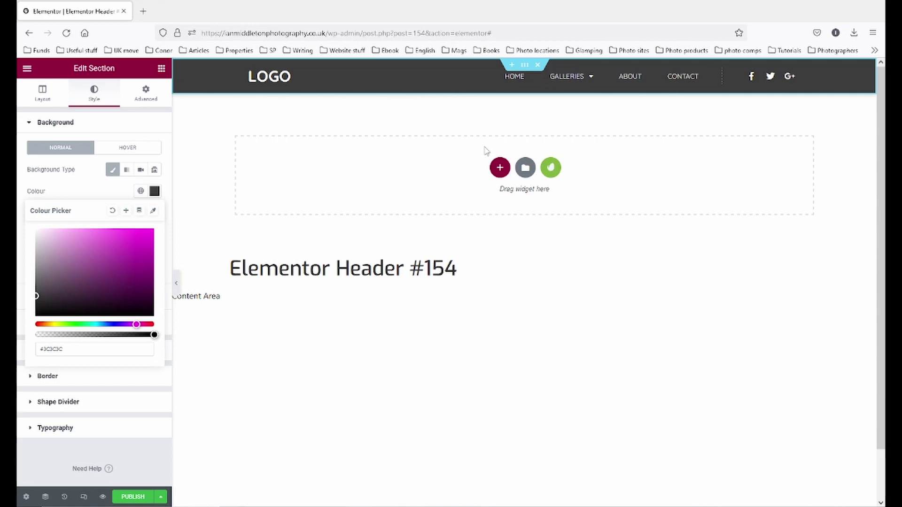
left_click(78, 352)
left_click_drag(78, 352, 39, 350)
right_click(50, 349)
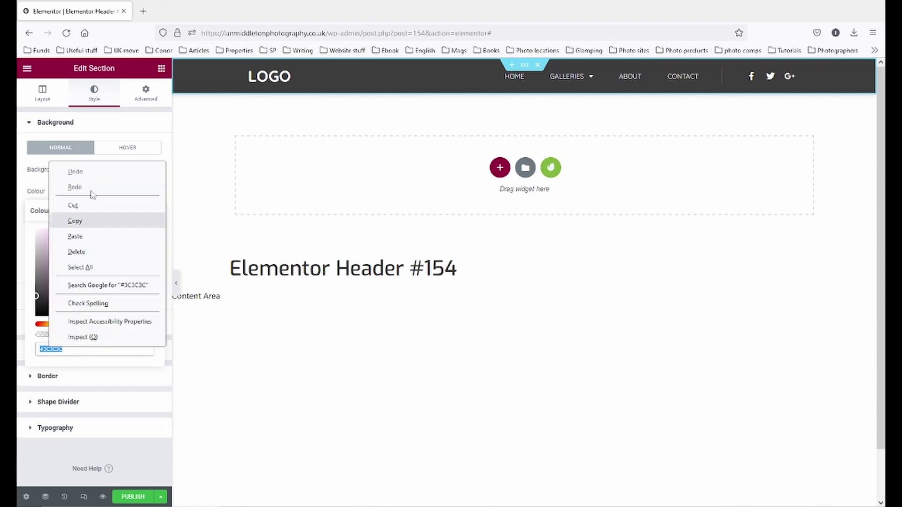
left_click(75, 220)
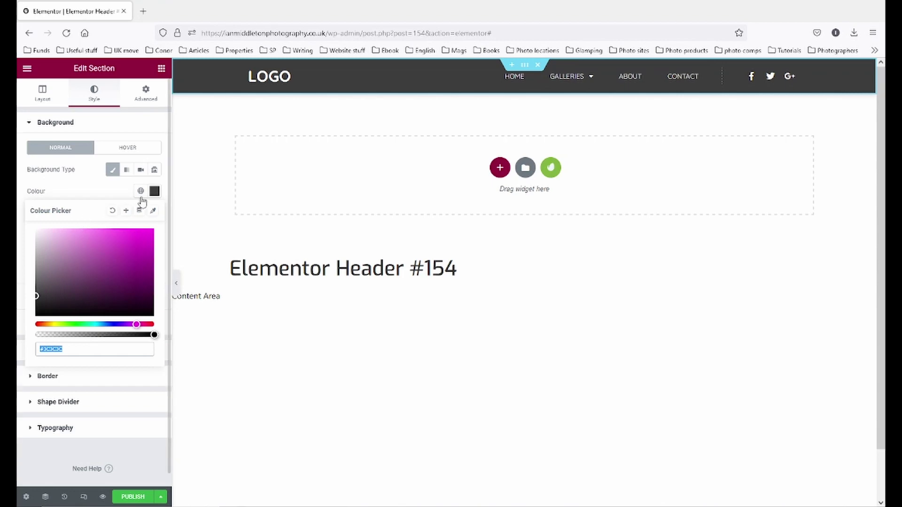
- Add a new custom colour named Background 1 in Site Settings Global Colours
left_click(26, 69)
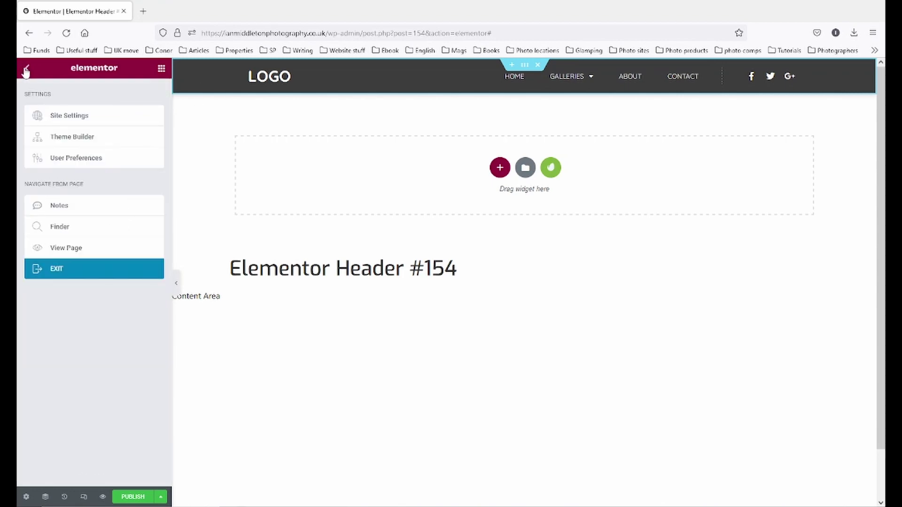
left_click(75, 118)
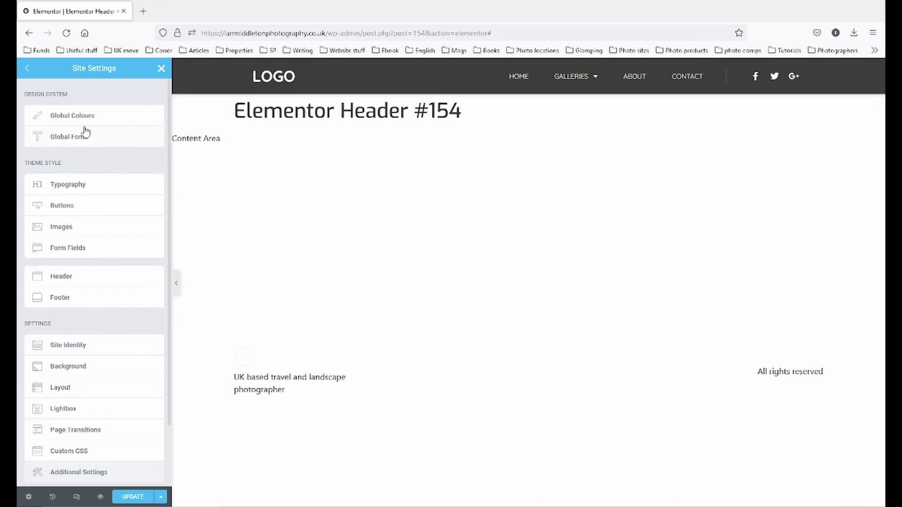
left_click(74, 117)
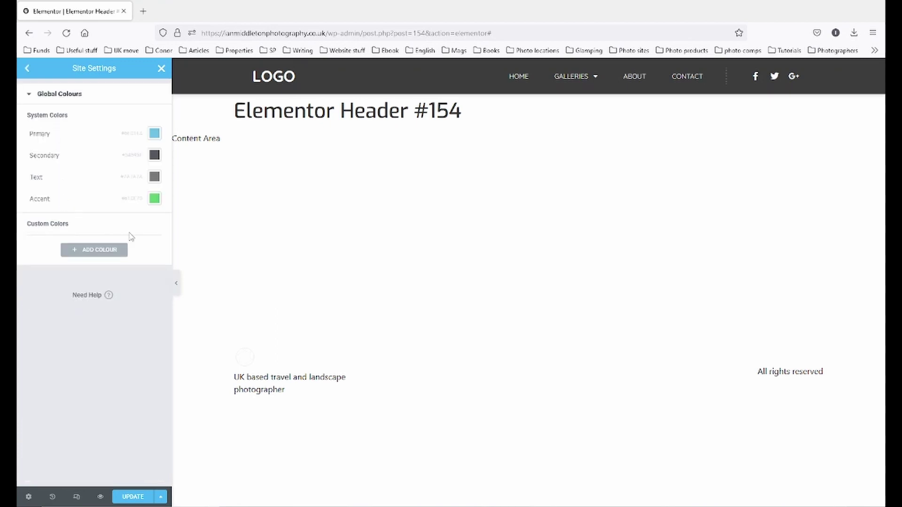
left_click(97, 254)
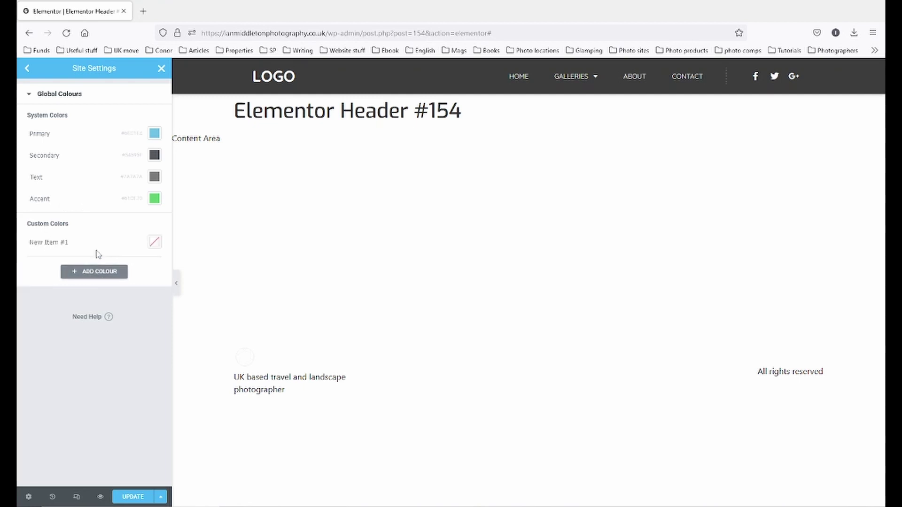
left_click(93, 245)
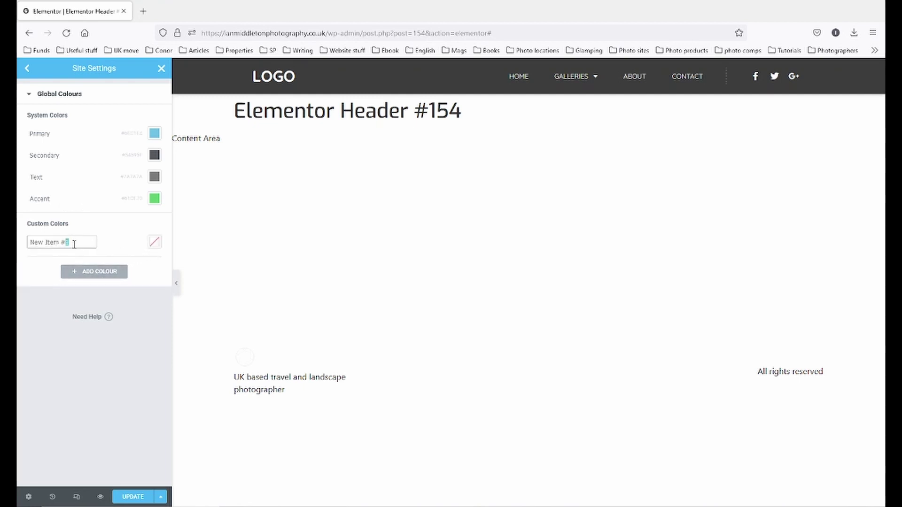
left_click_drag(74, 244, 22, 252)
type("Background 1")
- Paste #3C3C3C into Background 1, save with Update, then close Site Settings
left_click(155, 242)
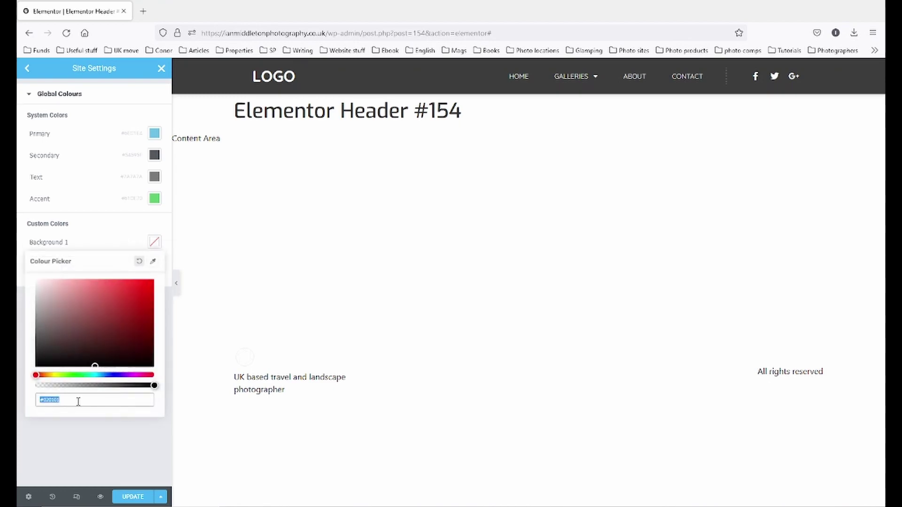
left_click_drag(76, 400, 29, 408)
right_click(55, 399)
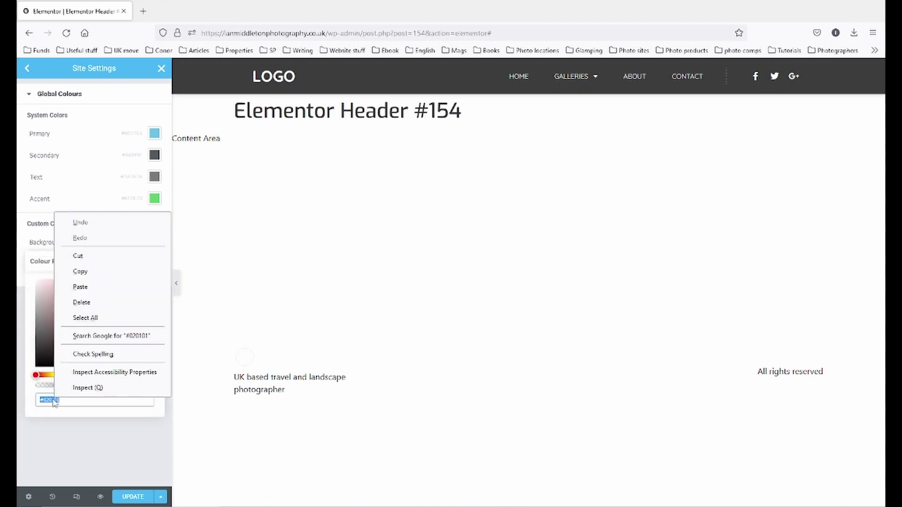
left_click(104, 290)
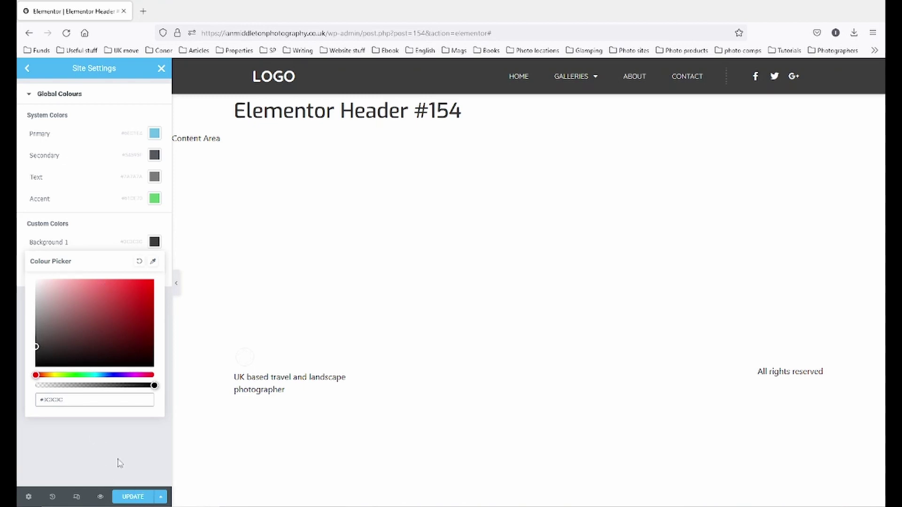
left_click(135, 498)
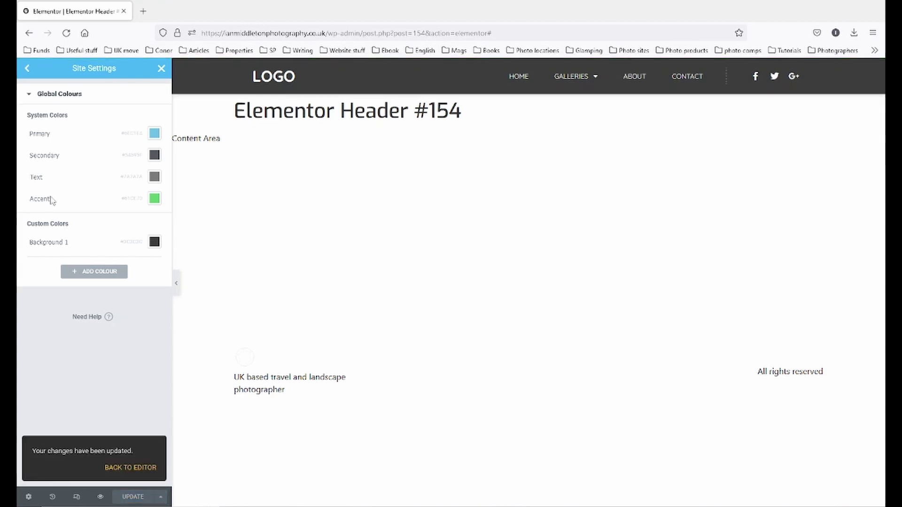
left_click(28, 70)
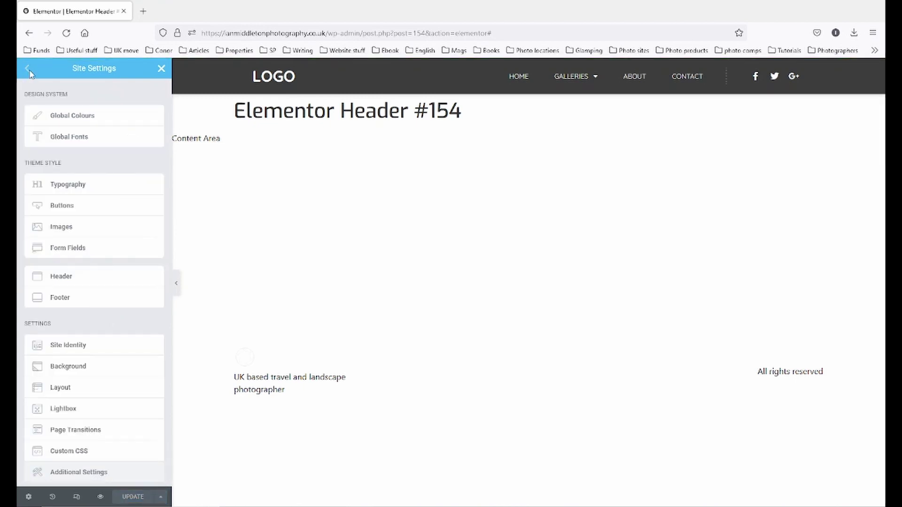
left_click(78, 141)
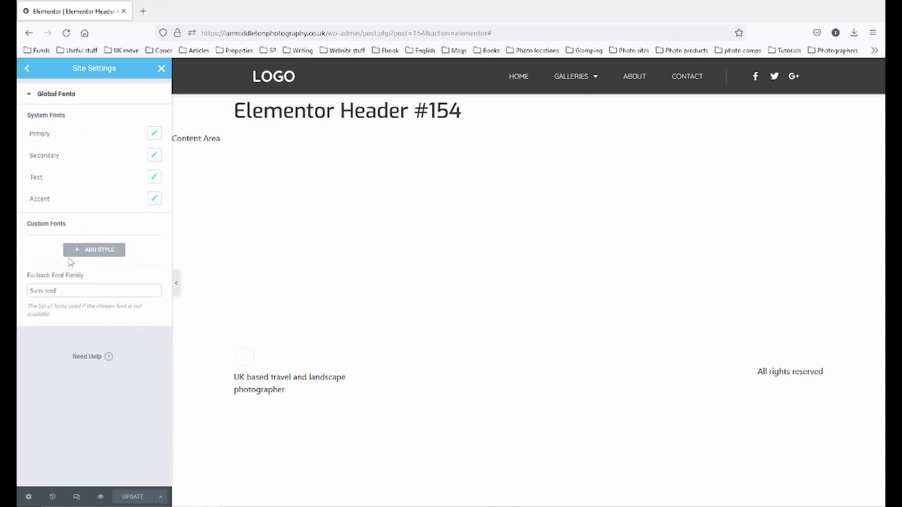
left_click(28, 70)
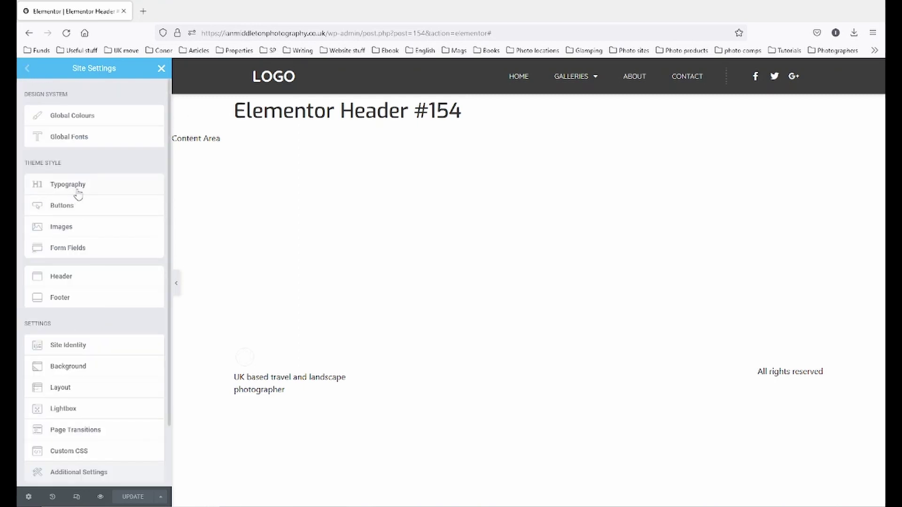
left_click(161, 69)
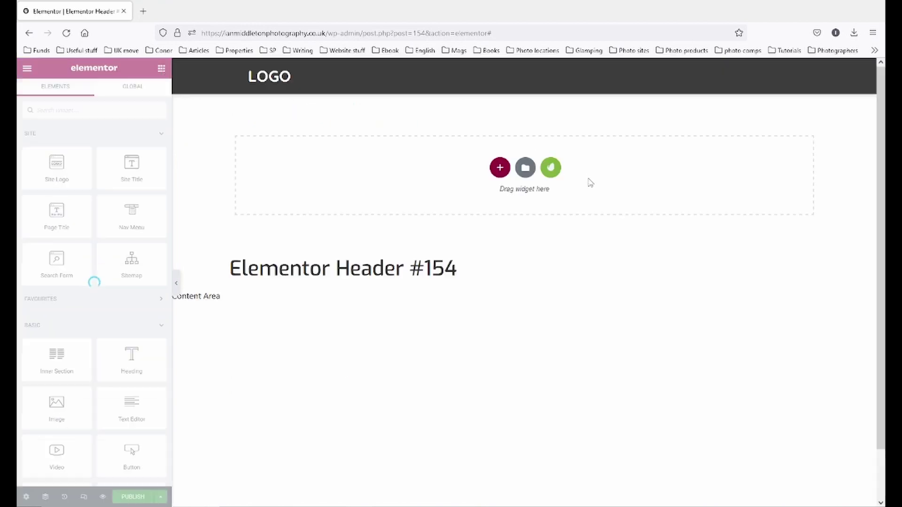
- Set the header section's background colour to the global Background 1 (#3C3C3C)
left_click(523, 67)
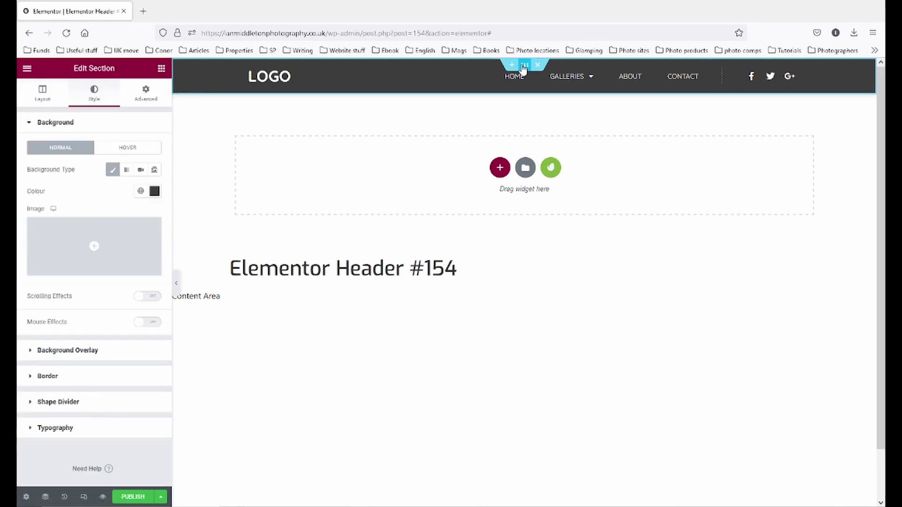
left_click(140, 193)
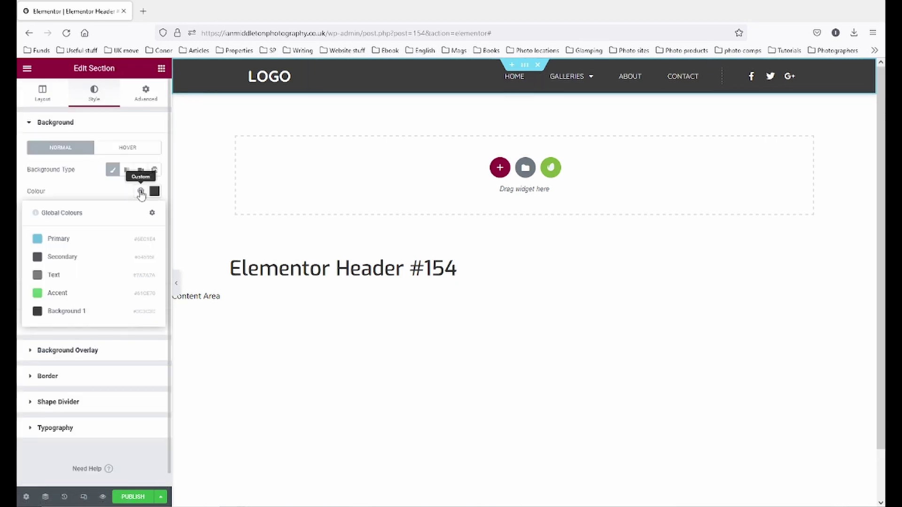
left_click(57, 312)
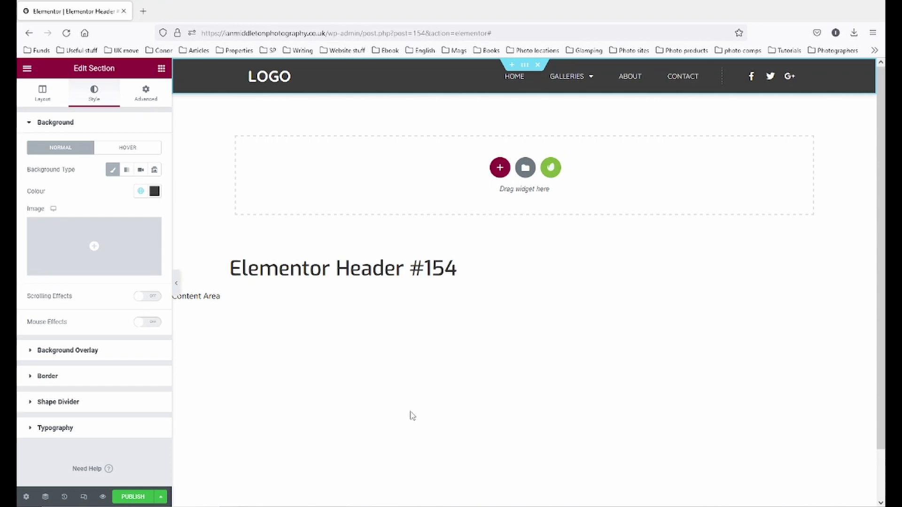
- Save the header as a draft, retitle it 'Main Header', and select the nav menu
left_click(160, 497)
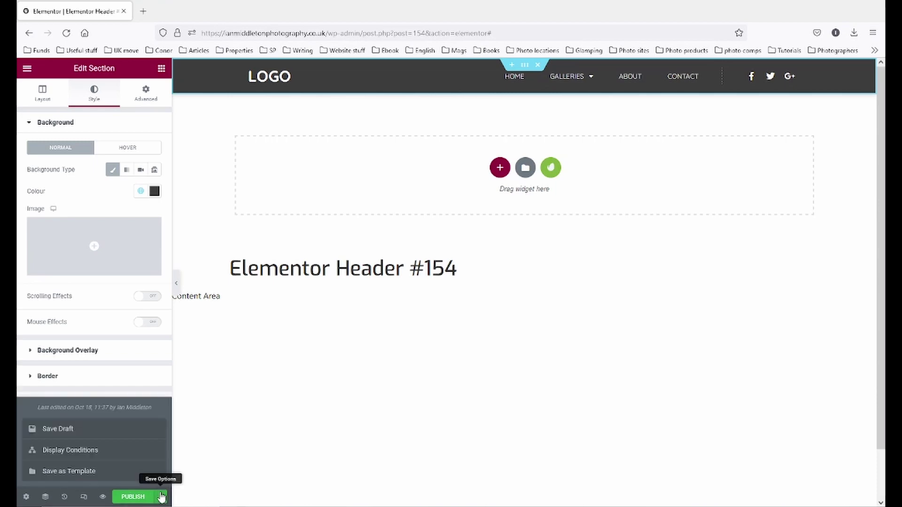
left_click(56, 430)
left_click(27, 497)
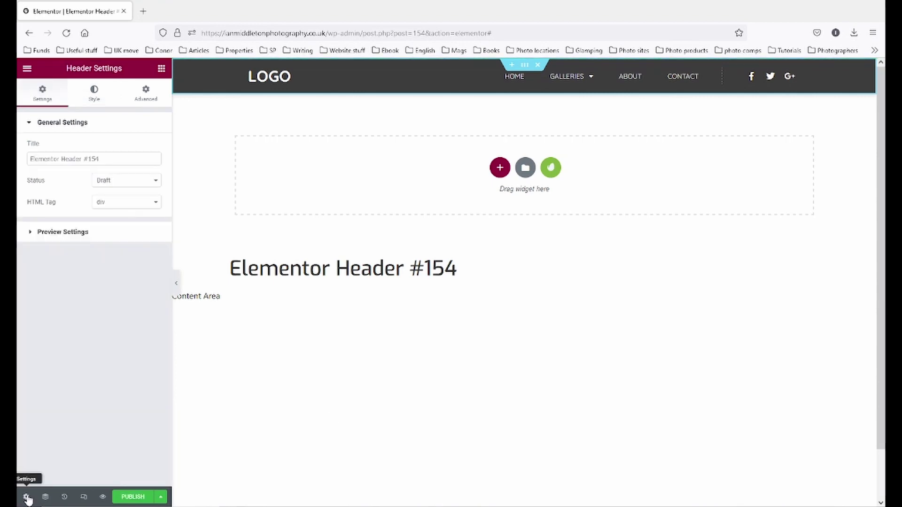
left_click(54, 159)
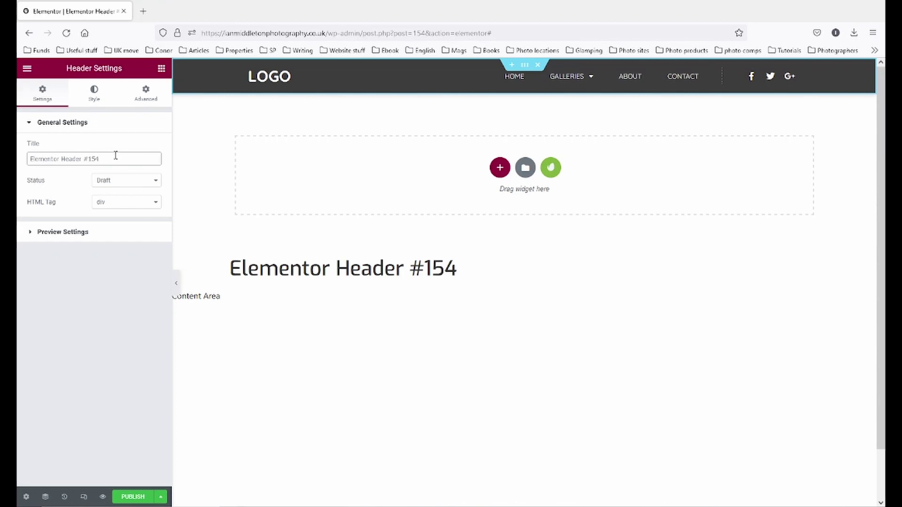
left_click_drag(115, 156, 19, 160)
type("Mai")
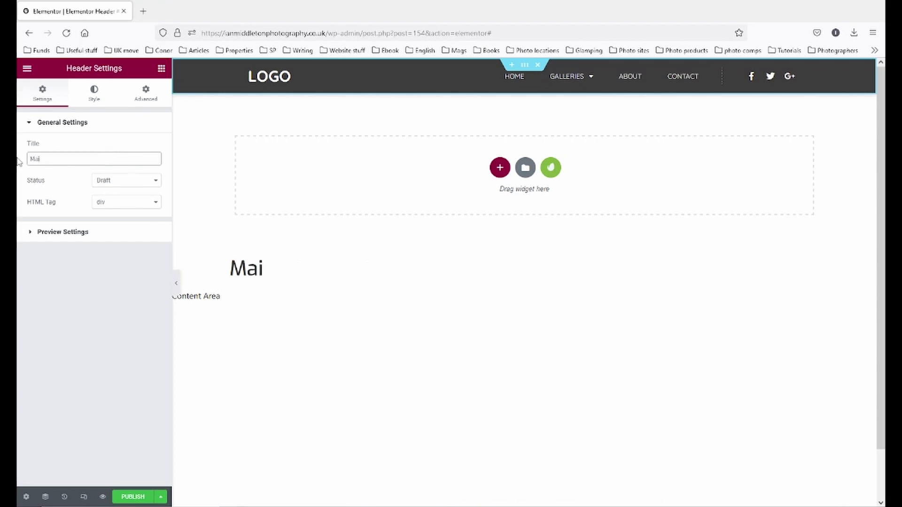
type("n Header")
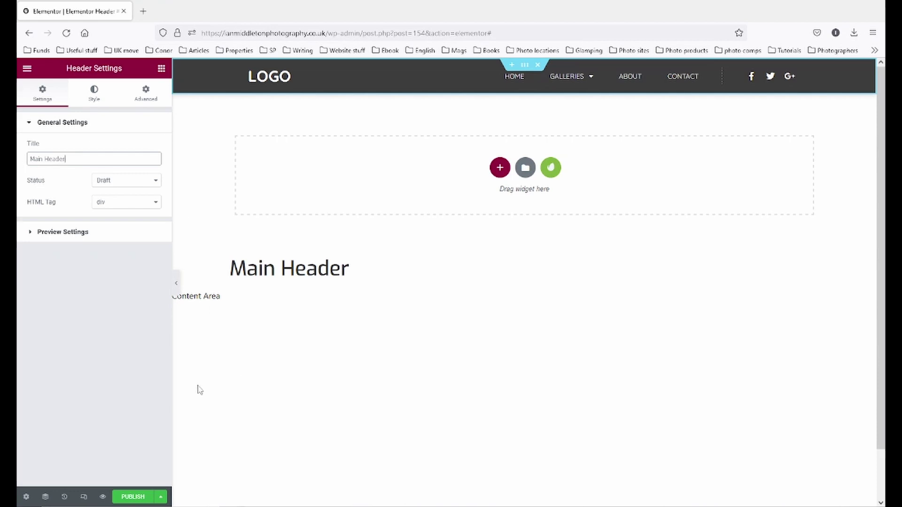
left_click(422, 80)
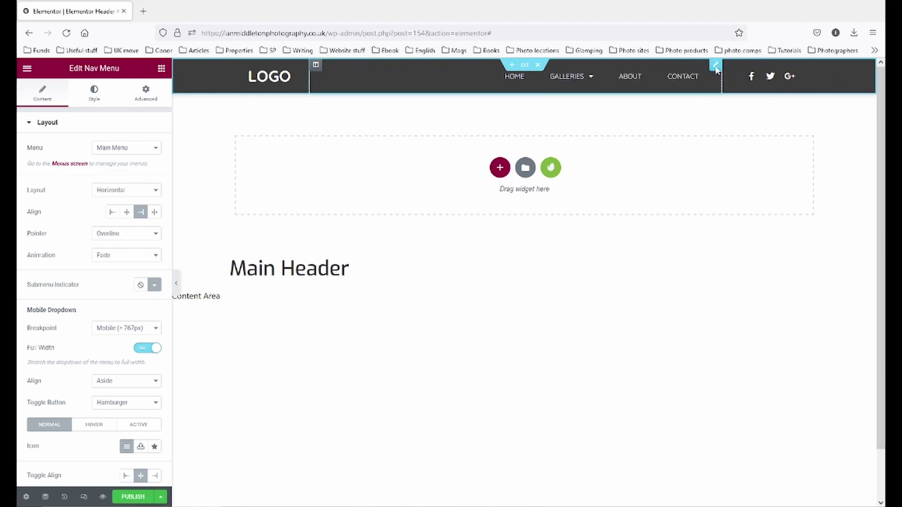
left_click(525, 67)
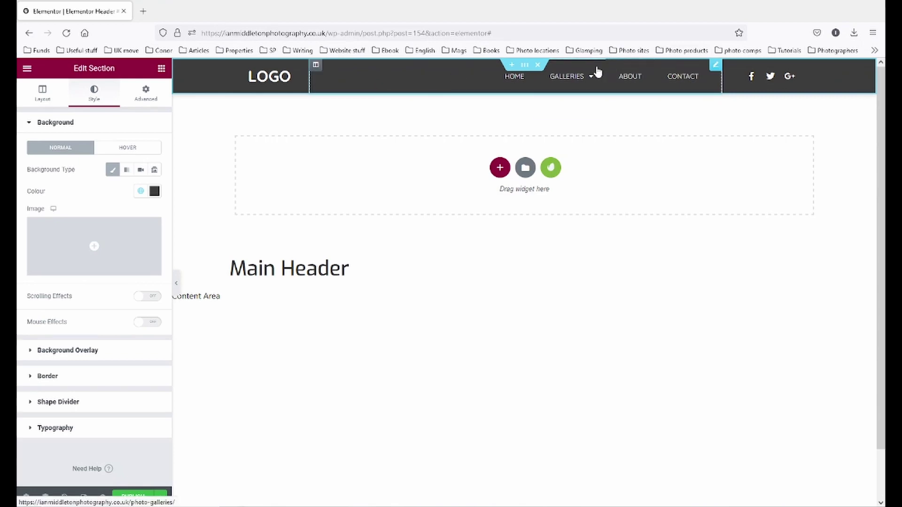
left_click(714, 66)
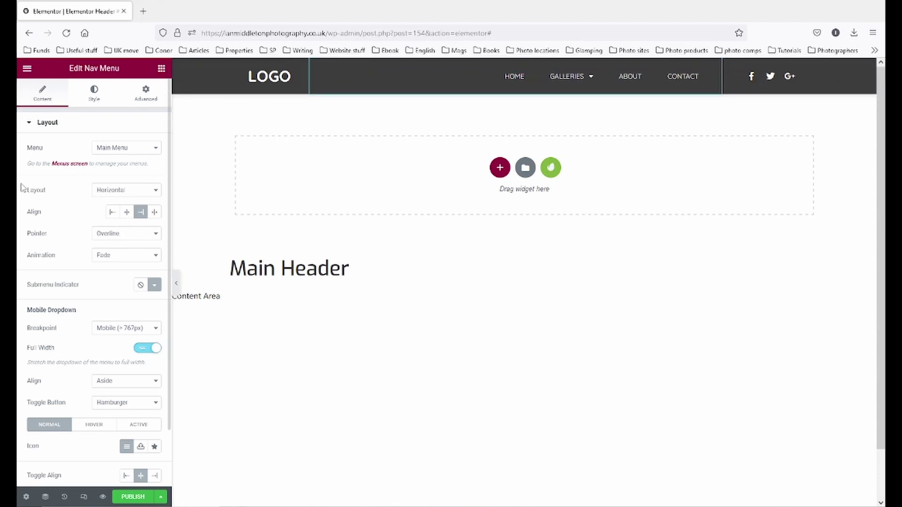
left_click(128, 148)
left_click(130, 149)
left_click(155, 193)
left_click(149, 216)
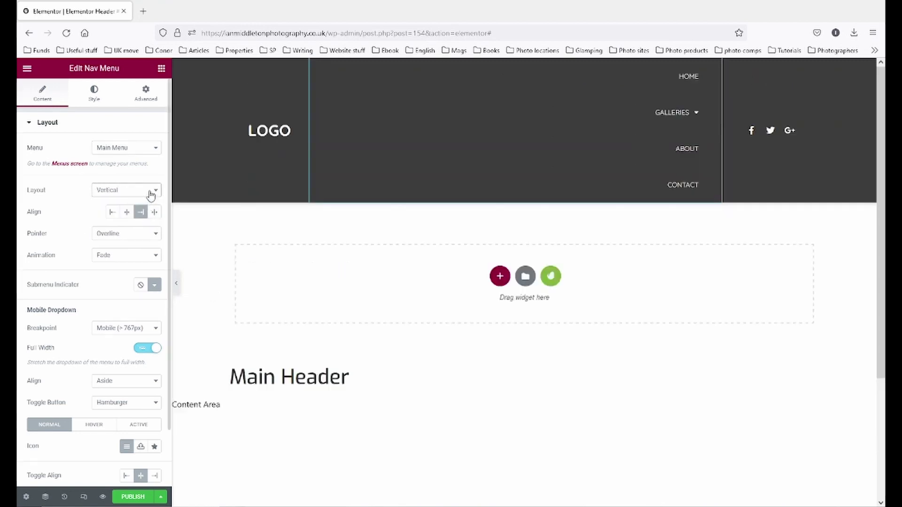
left_click(151, 193)
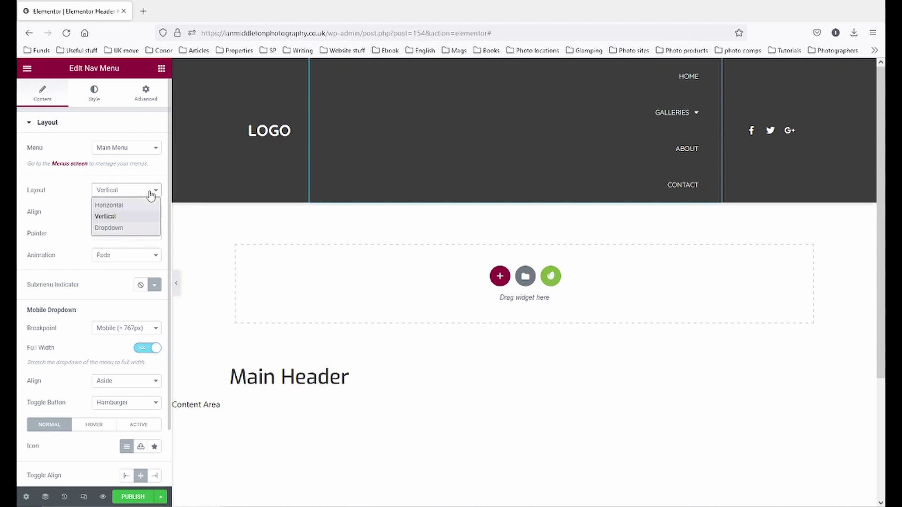
left_click(143, 228)
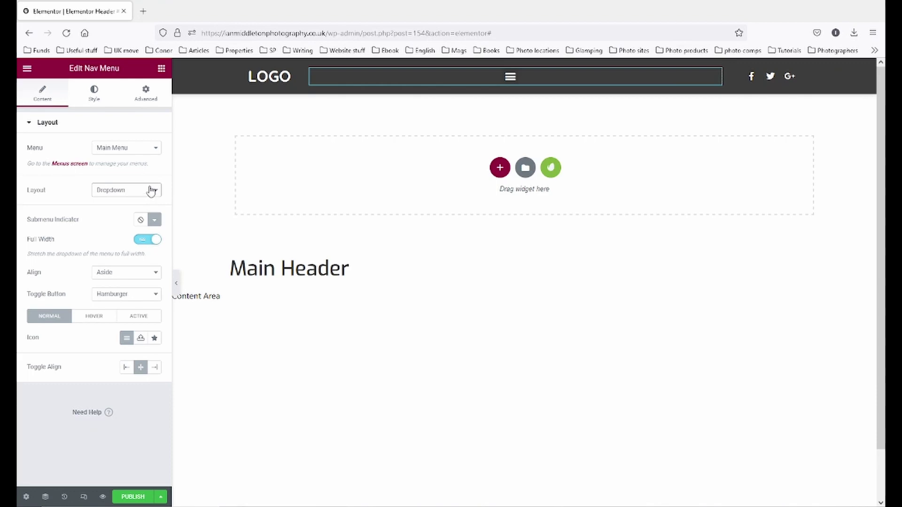
left_click(150, 190)
left_click(143, 202)
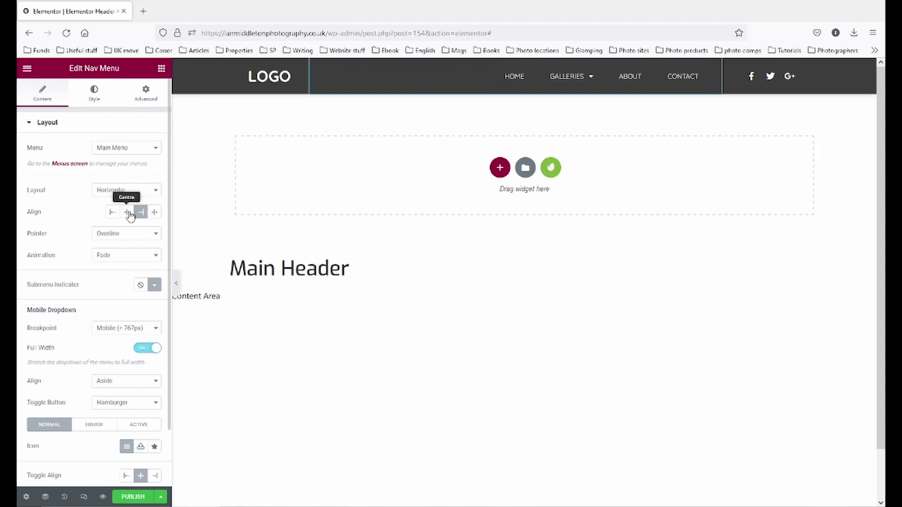
left_click(126, 213)
left_click(113, 213)
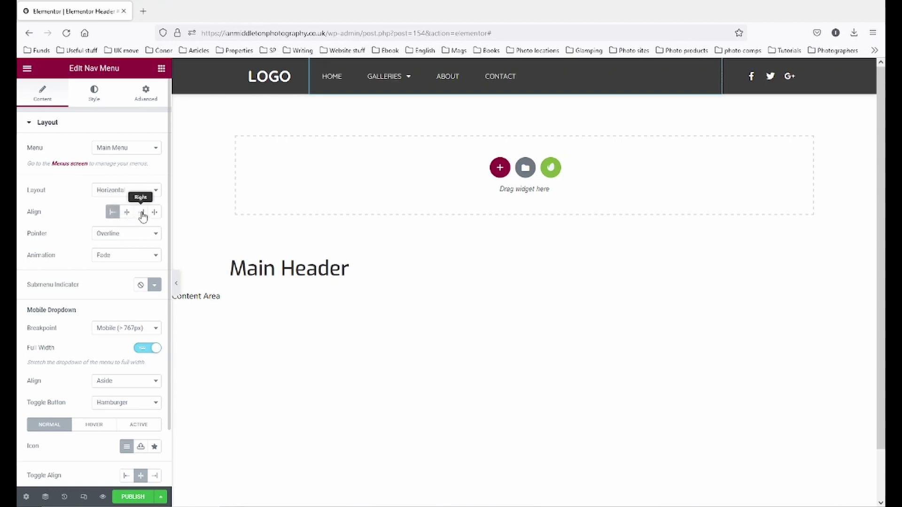
left_click(140, 213)
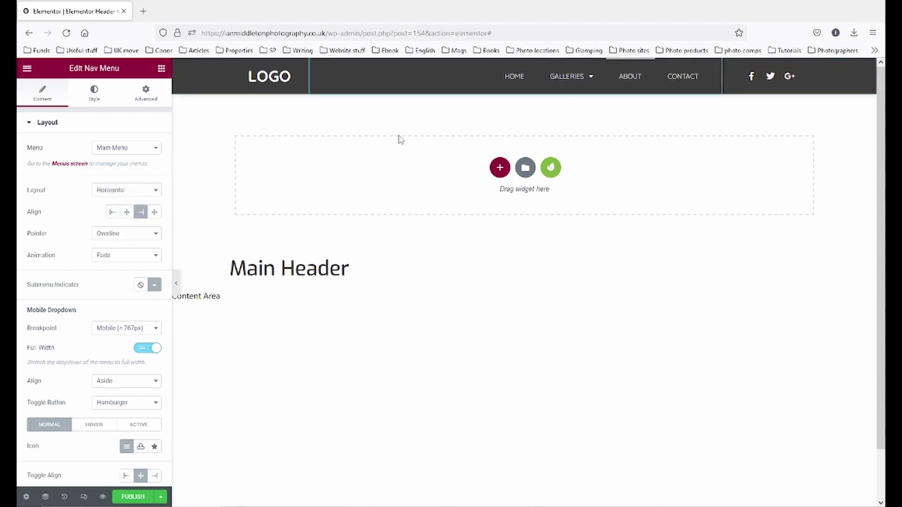
left_click(147, 235)
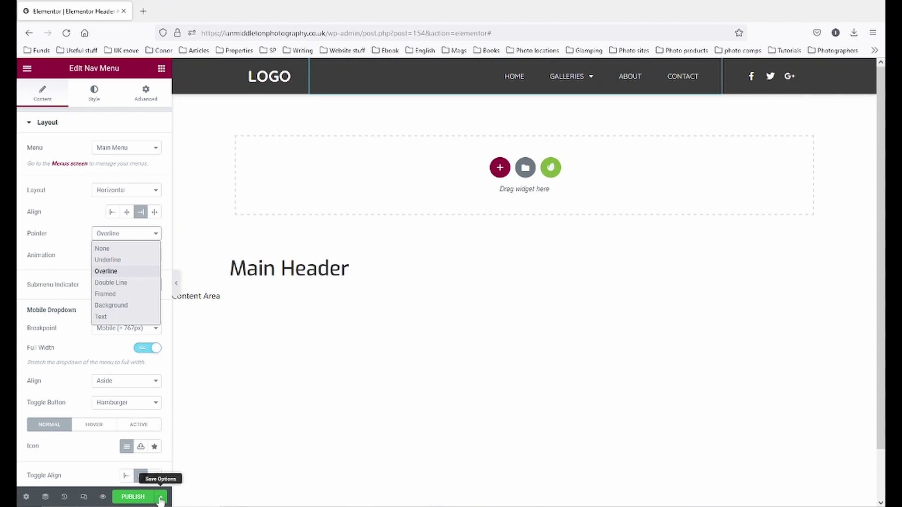
mouse_move(101, 499)
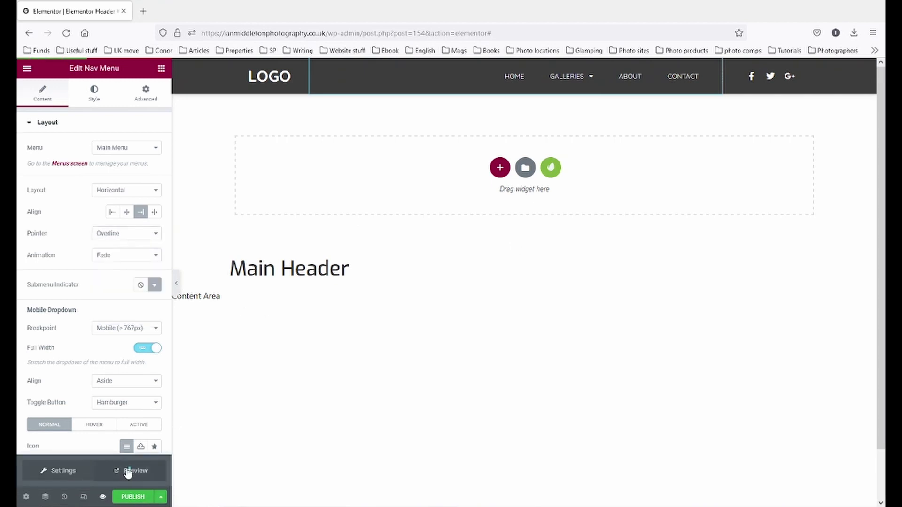
- Preview the header, then give the nav menu an Underline hover pointer with Fade animation
left_click(102, 496)
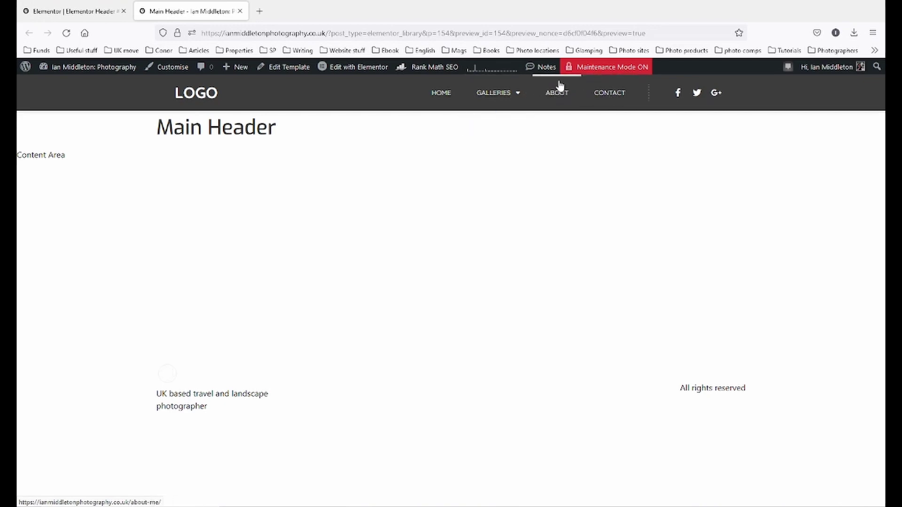
left_click(83, 14)
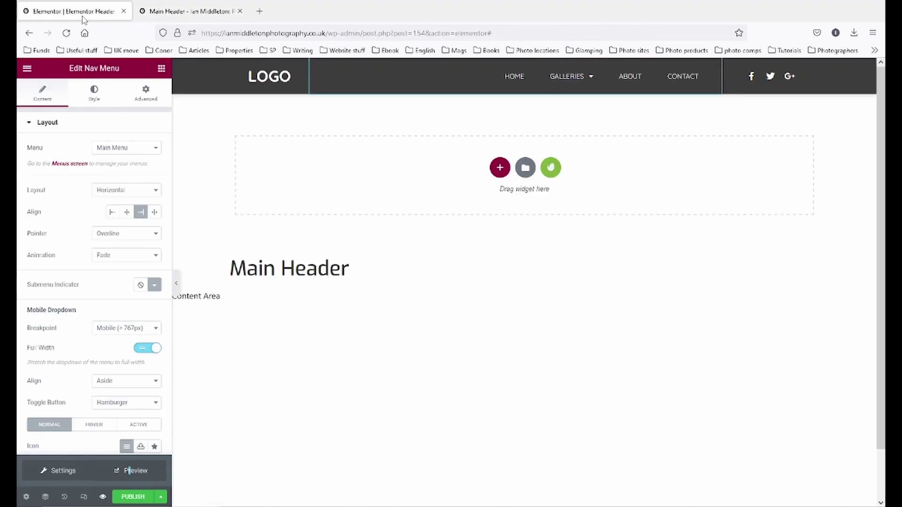
left_click(141, 233)
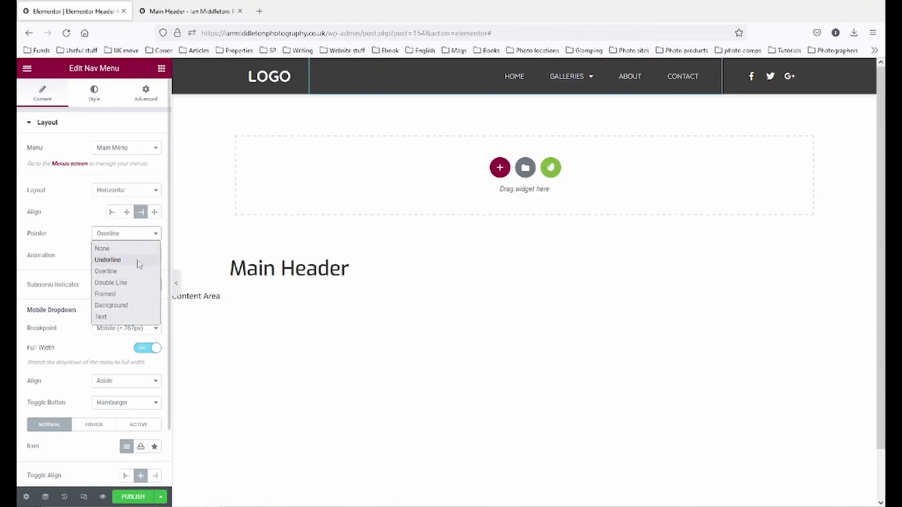
left_click(139, 260)
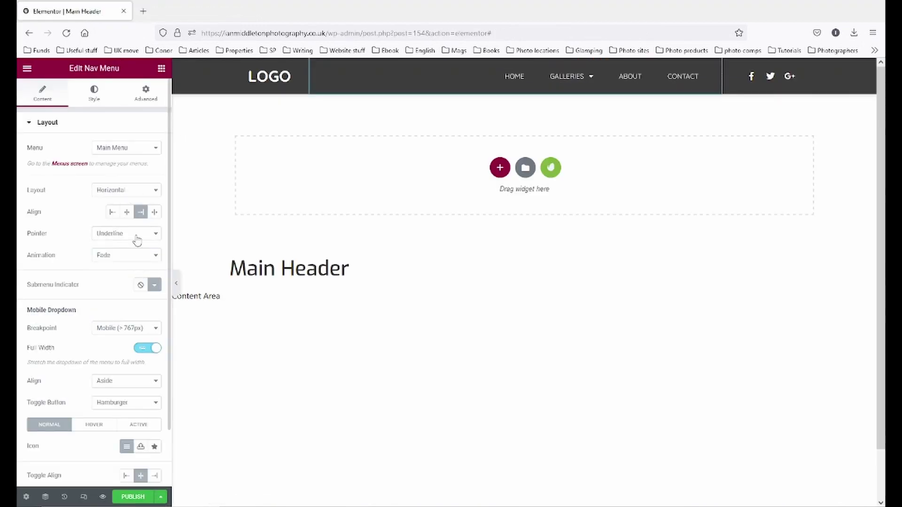
left_click(136, 235)
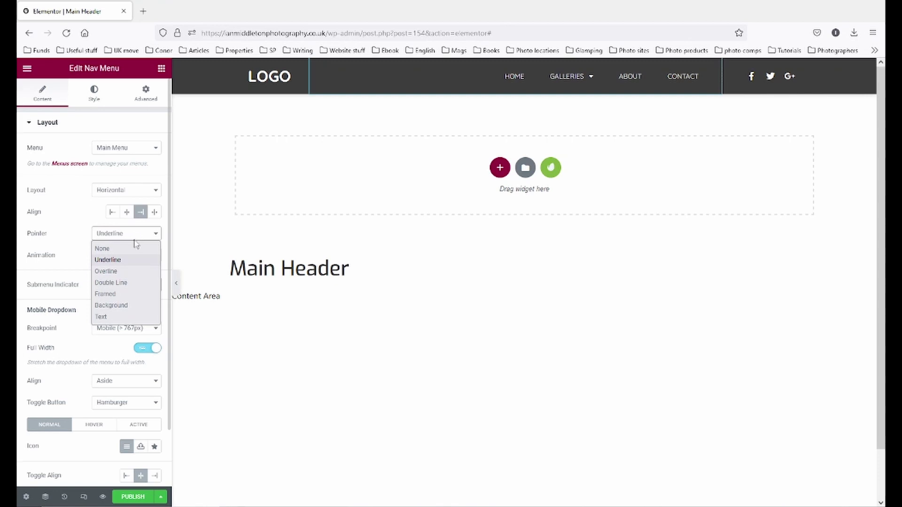
left_click(136, 306)
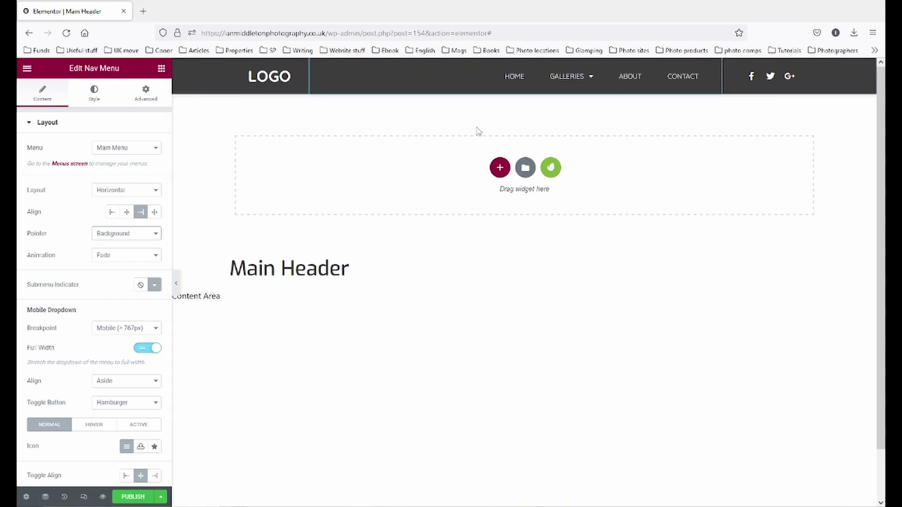
mouse_move(578, 76)
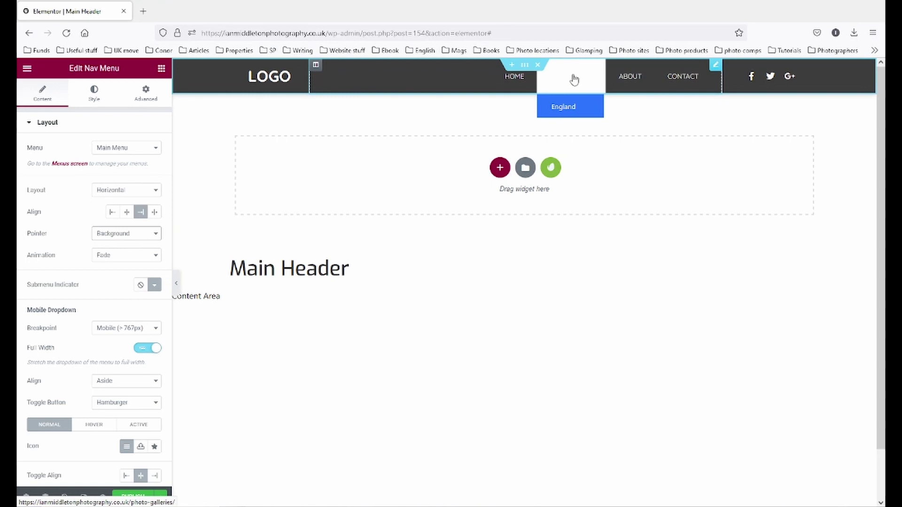
left_click(132, 234)
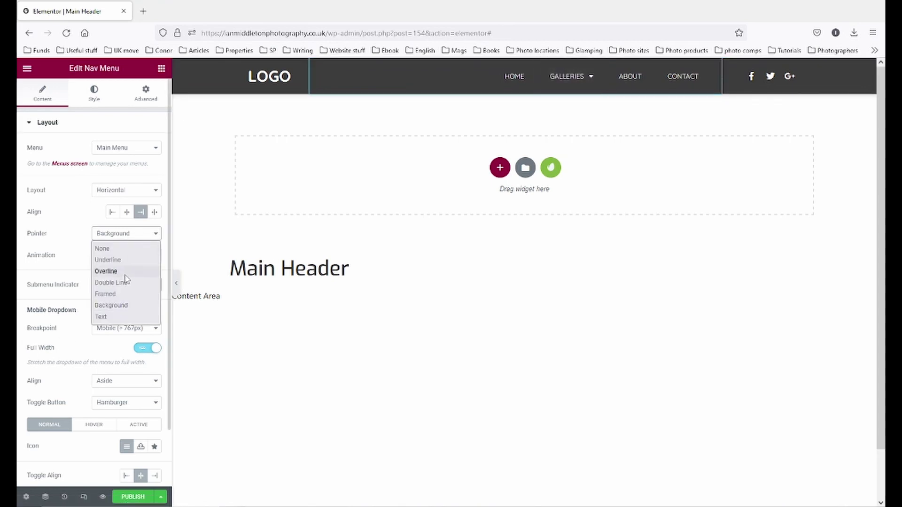
left_click(124, 261)
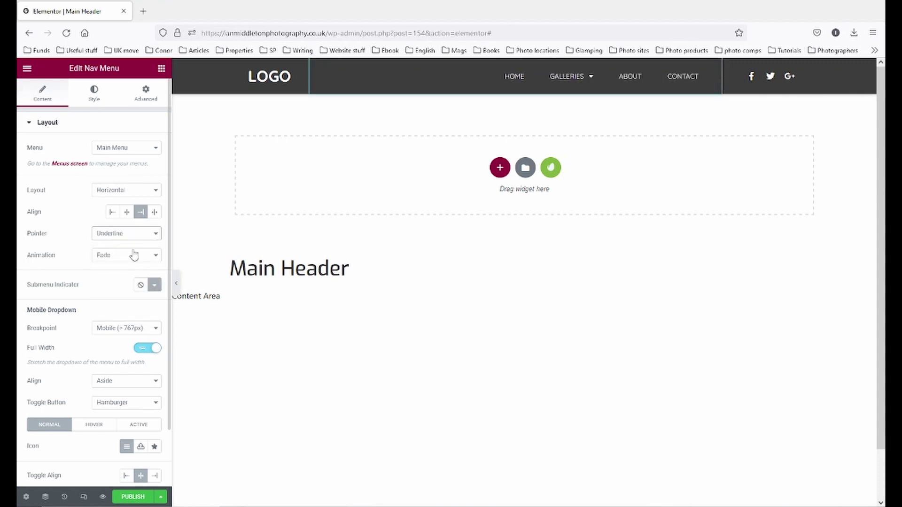
left_click(132, 256)
left_click(132, 256)
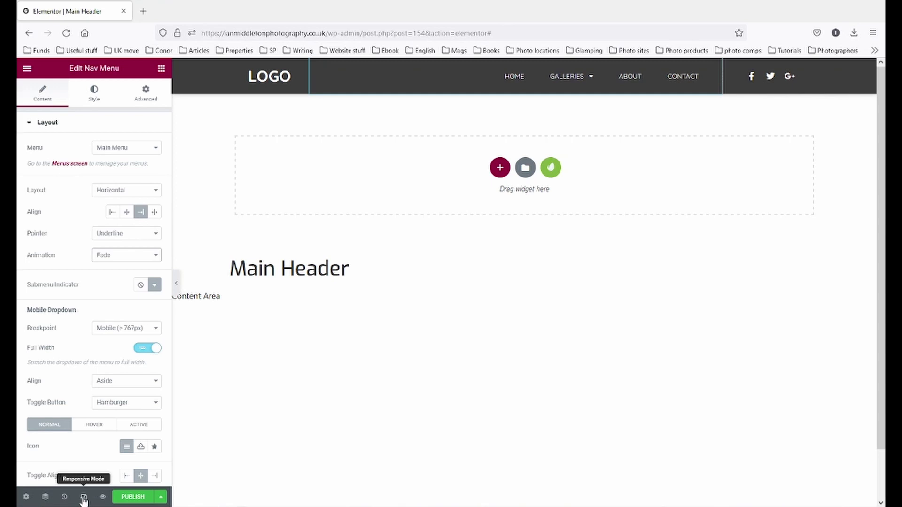
- Preview the header at tablet, mobile and desktop widths and test the mobile dropdown
left_click(83, 498)
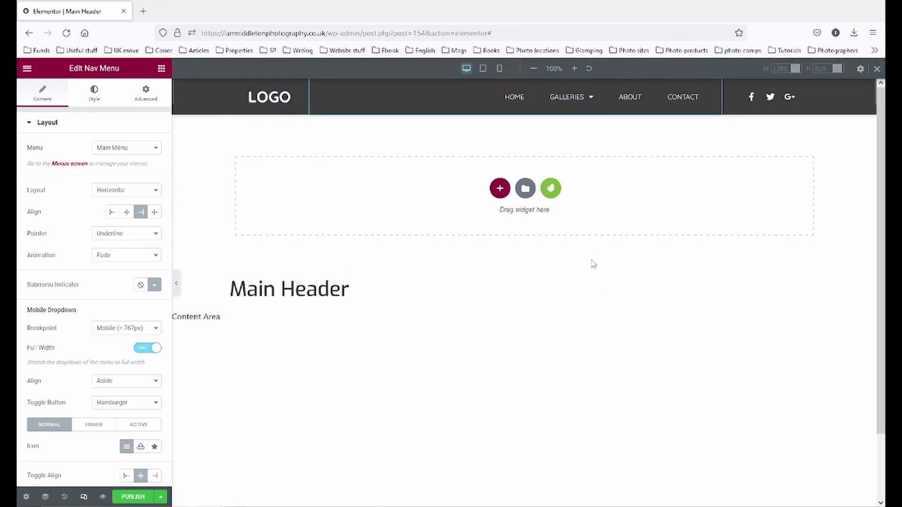
left_click(483, 69)
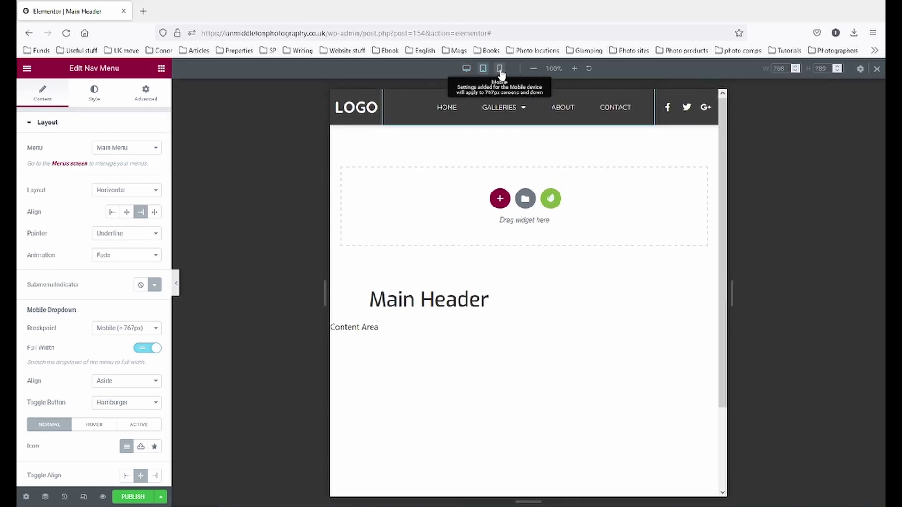
left_click(499, 70)
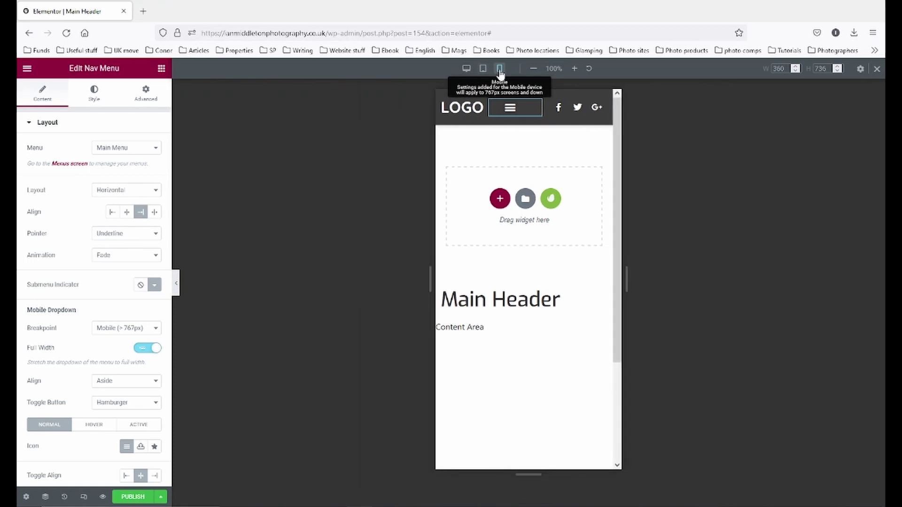
left_click(483, 69)
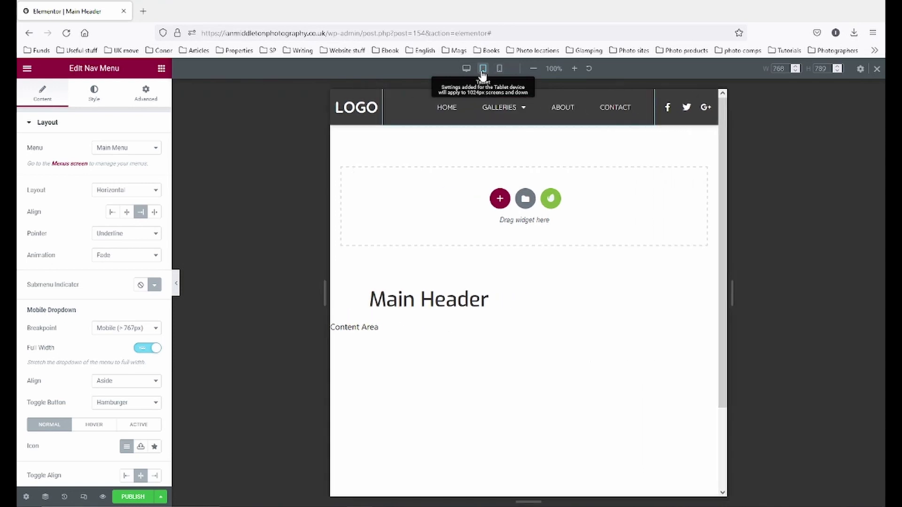
left_click(467, 69)
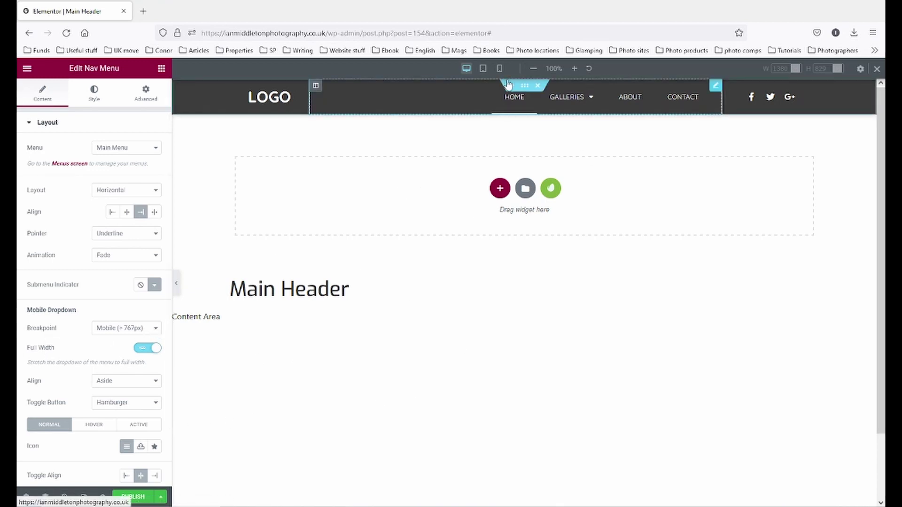
left_click(499, 69)
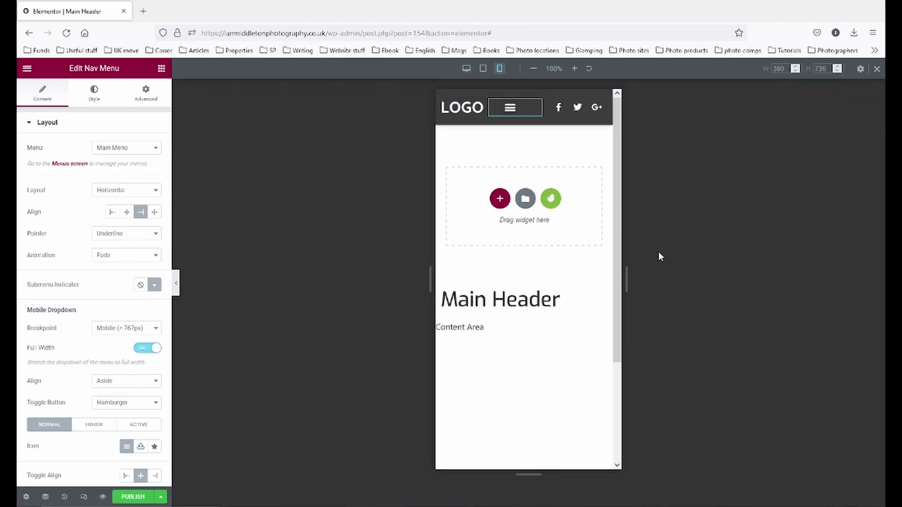
mouse_move(529, 110)
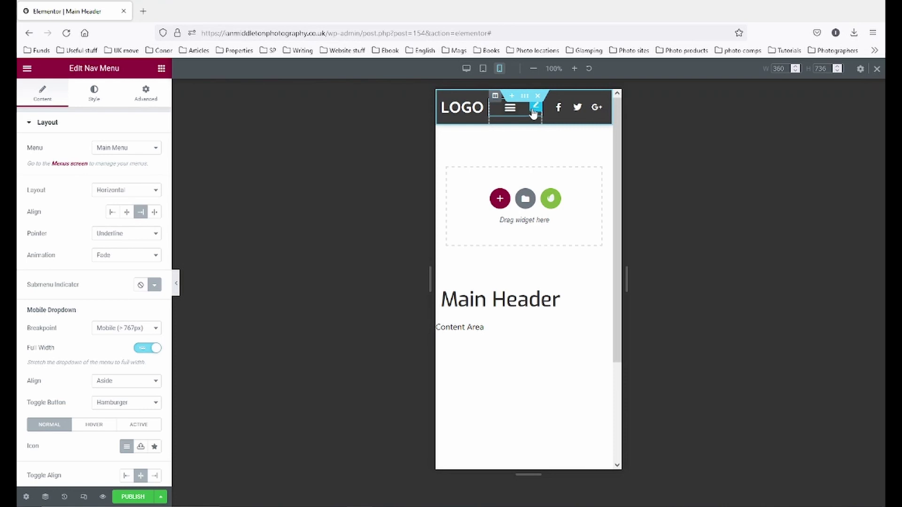
left_click(512, 111)
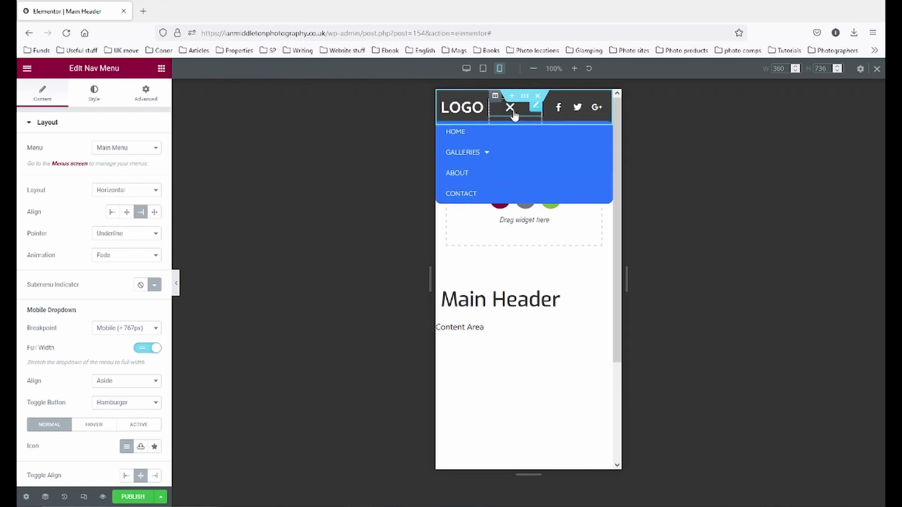
left_click(512, 112)
- Set the menu breakpoint to None, then back to Mobile (> 767px), and preview at tablet width
left_click(155, 329)
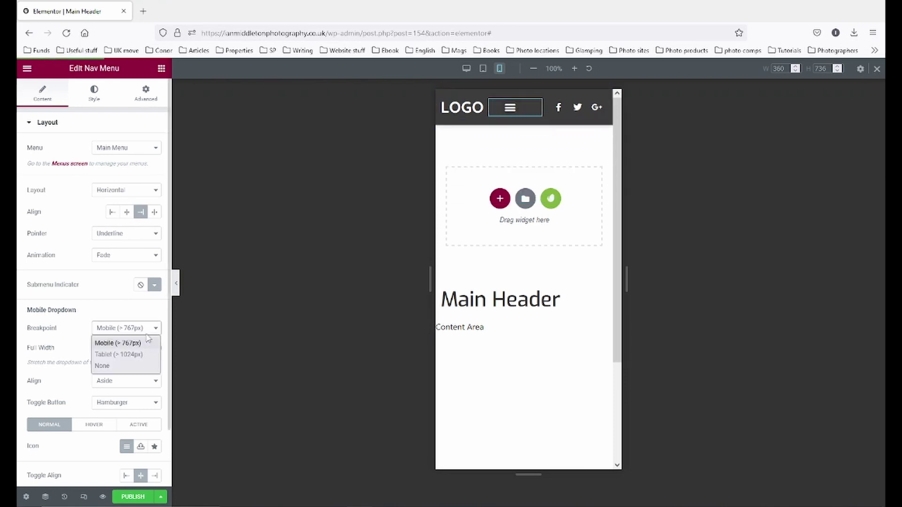
left_click(131, 369)
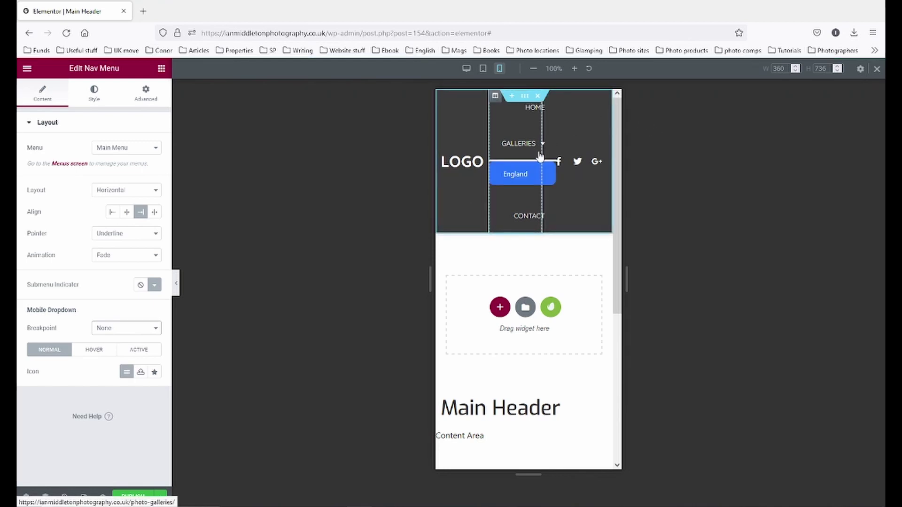
left_click(129, 330)
left_click(132, 342)
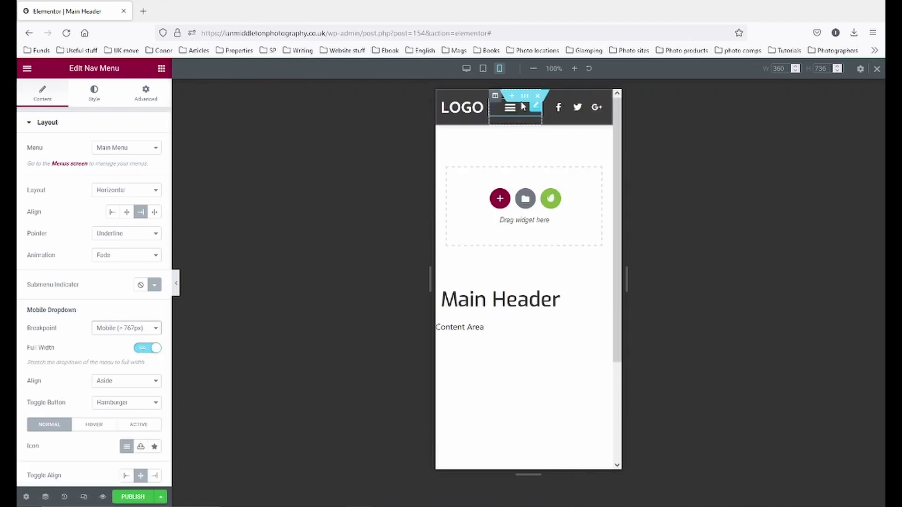
left_click(483, 69)
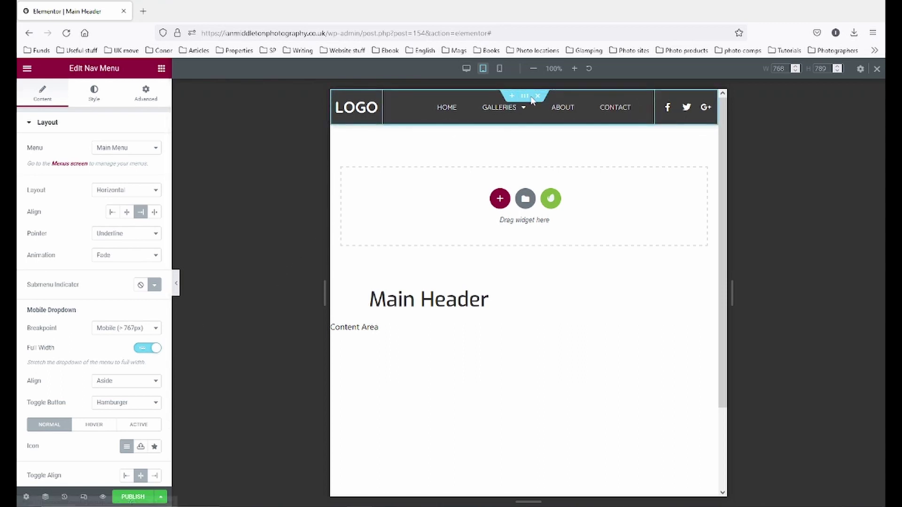
- Try the Tablet (> 1024px) breakpoint, then return the dropdown breakpoint to Mobile (> 767px)
left_click(149, 329)
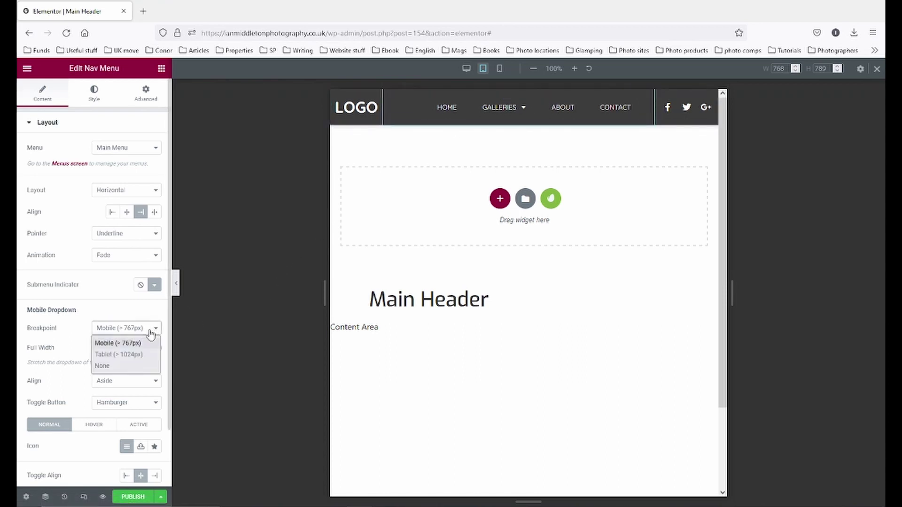
left_click(132, 355)
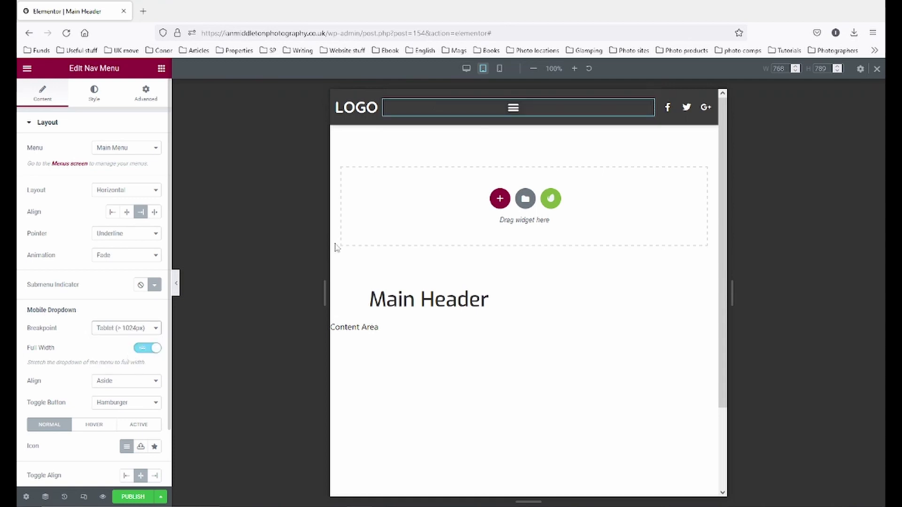
left_click(152, 329)
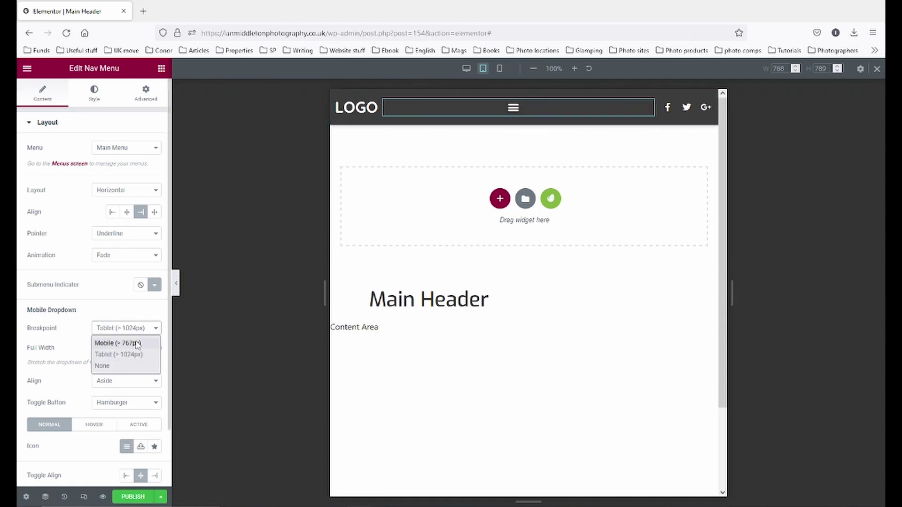
left_click(117, 343)
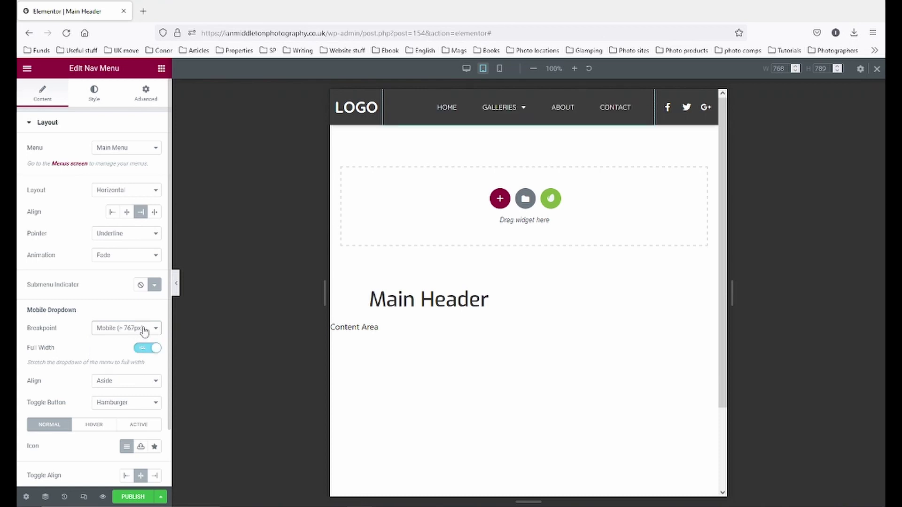
left_click(141, 330)
left_click(142, 331)
- Preview at mobile width and switch off Full Width for the mobile dropdown
mouse_move(517, 114)
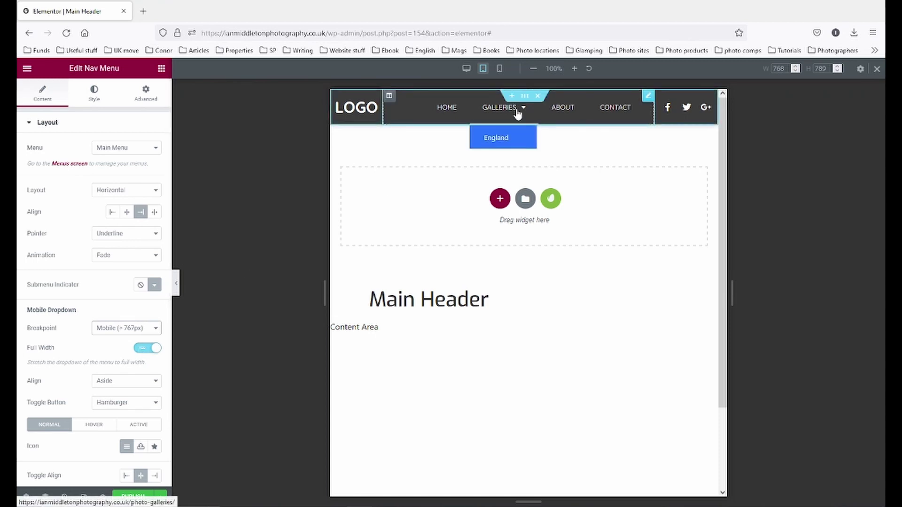
left_click(499, 68)
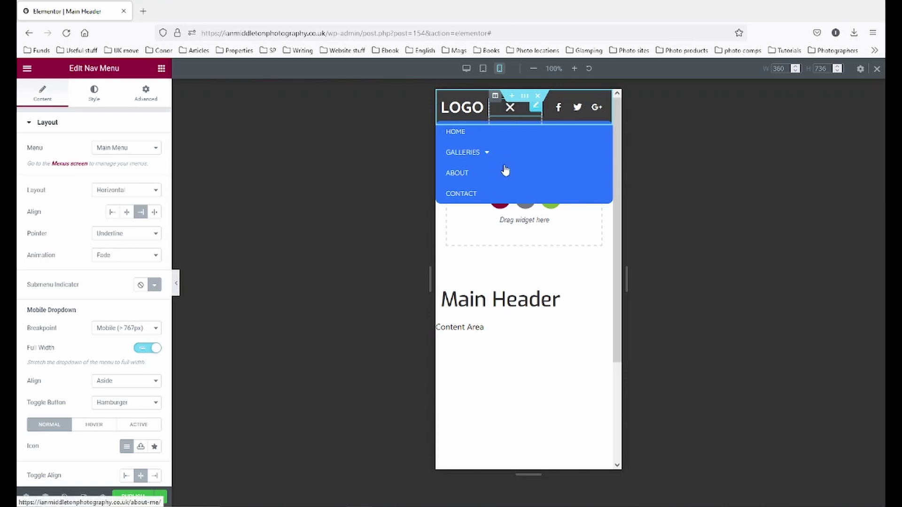
left_click(146, 348)
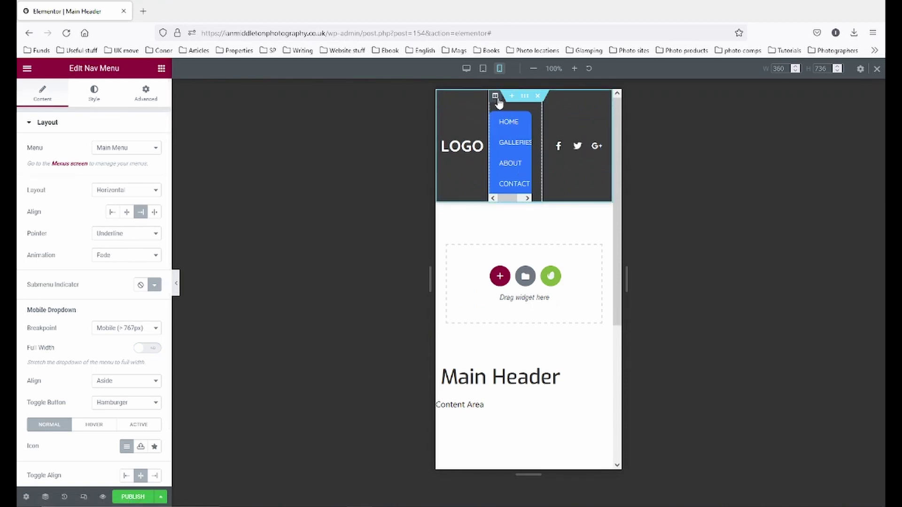
left_click(496, 97)
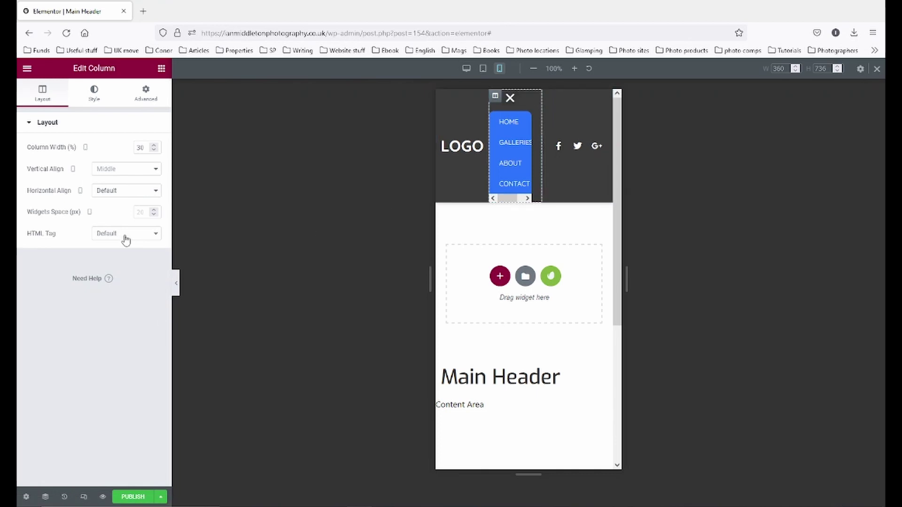
left_click(501, 139)
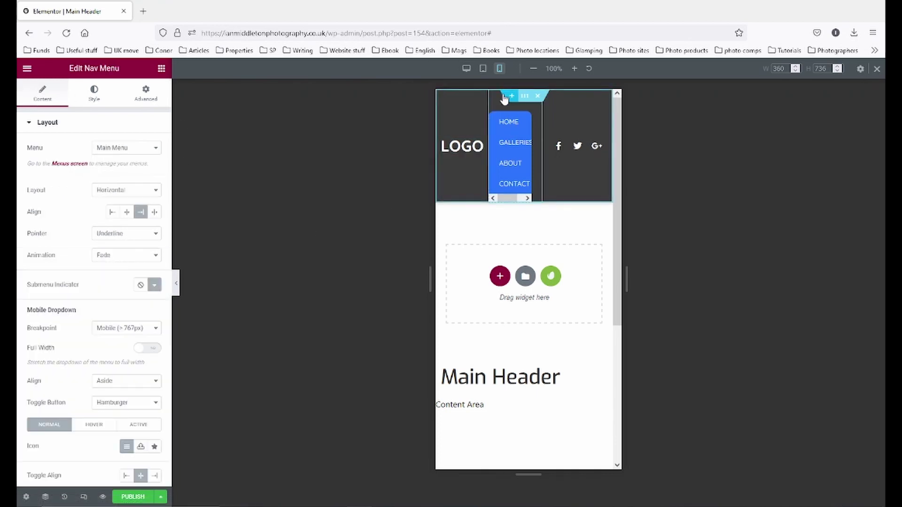
- Hide the editing panel to test the mobile dropdown toggle, then restore the panel
left_click(174, 285)
left_click(20, 282)
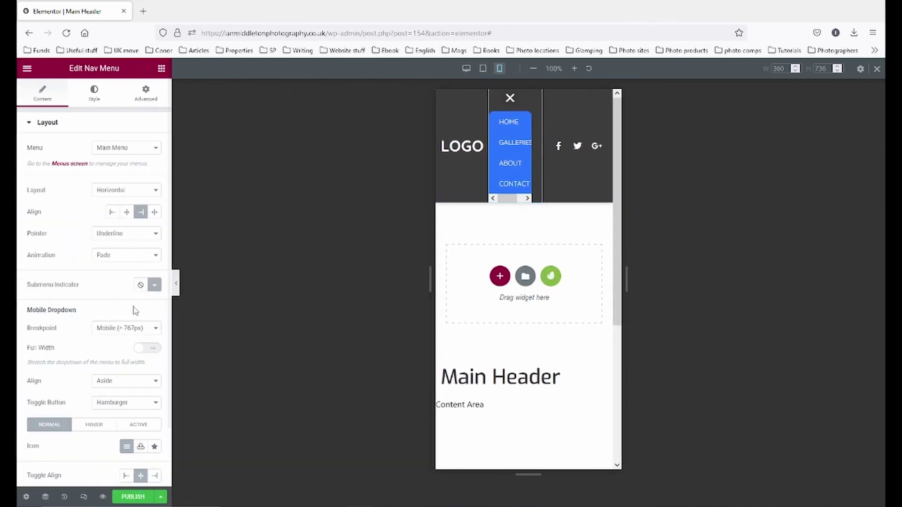
left_click(177, 284)
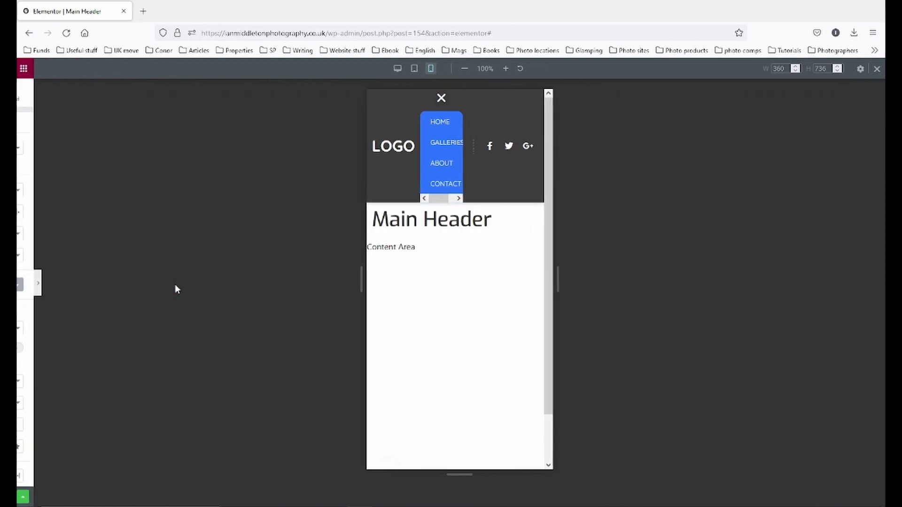
left_click(430, 106)
left_click(433, 107)
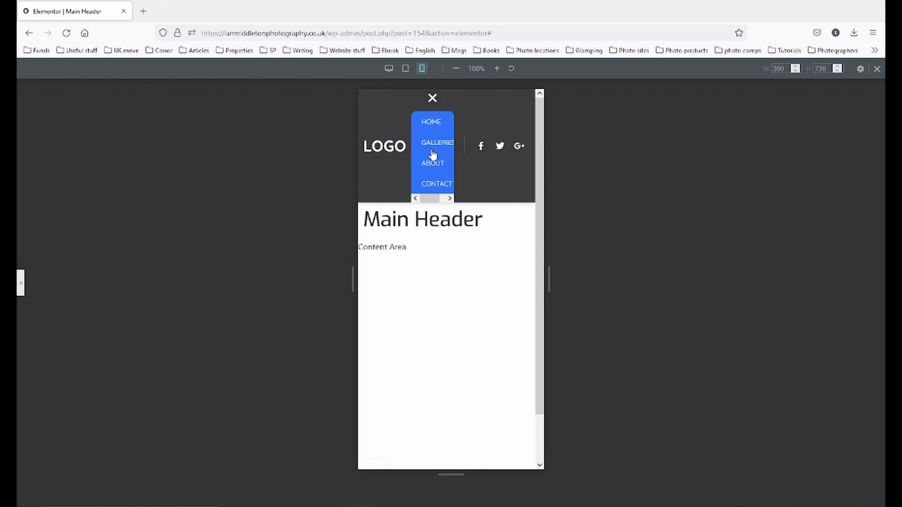
left_click(432, 100)
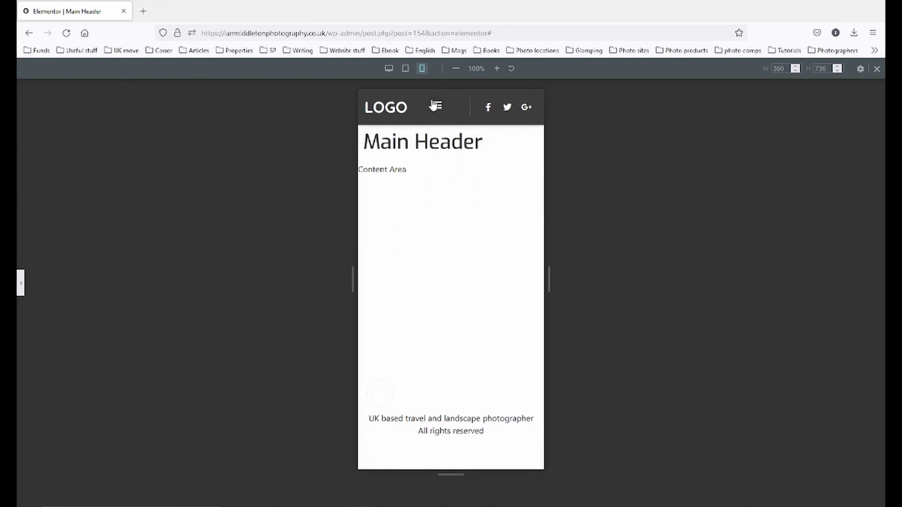
left_click(24, 281)
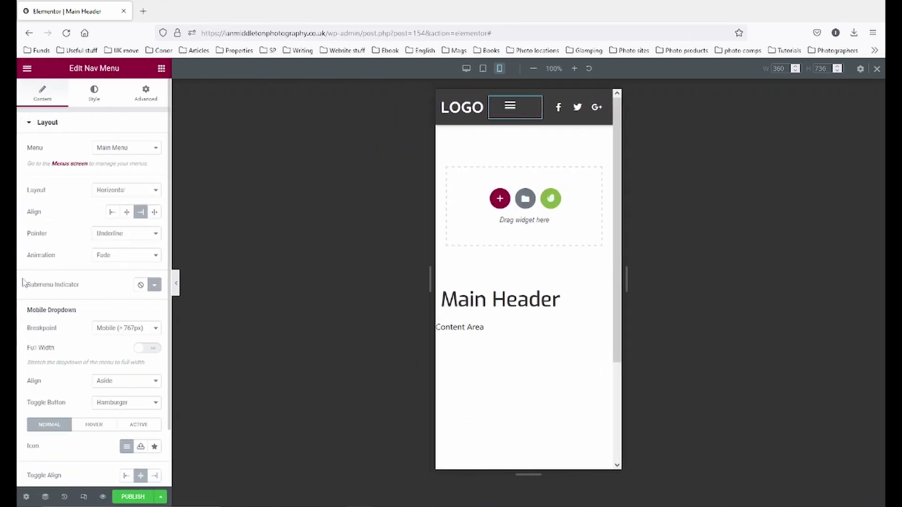
- Turn Full Width back on for the mobile dropdown and check it opens correctly
left_click(144, 351)
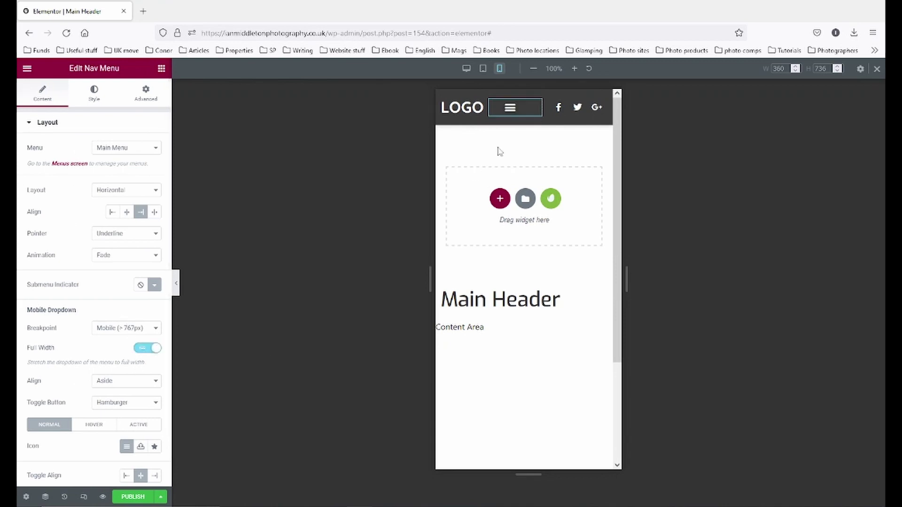
left_click(507, 117)
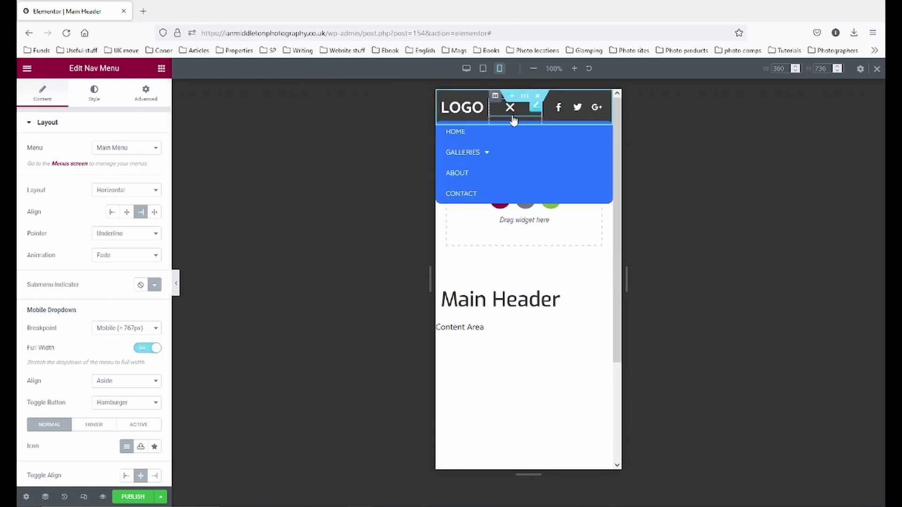
left_click(511, 118)
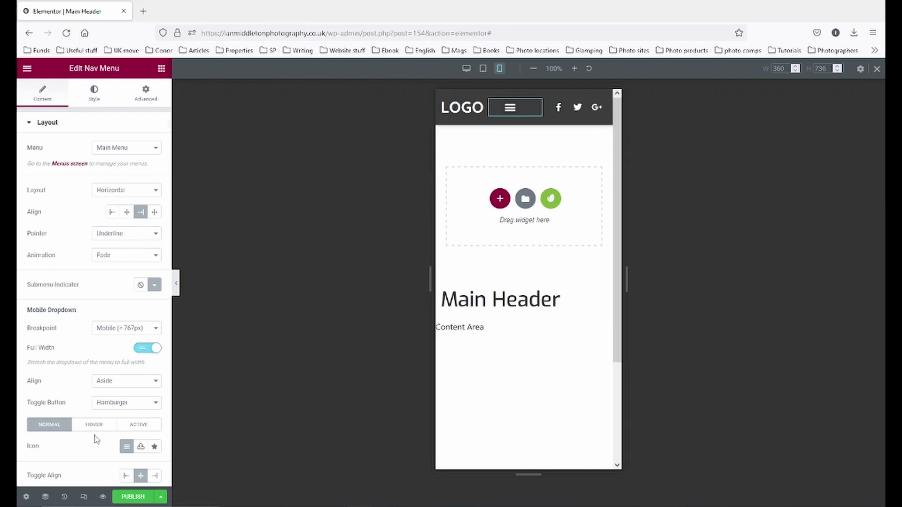
scroll(97, 423, "down", 1)
- Keep the hamburger toggle button and review its Normal, Hover and Active states, leaving hover animation None
left_click(142, 350)
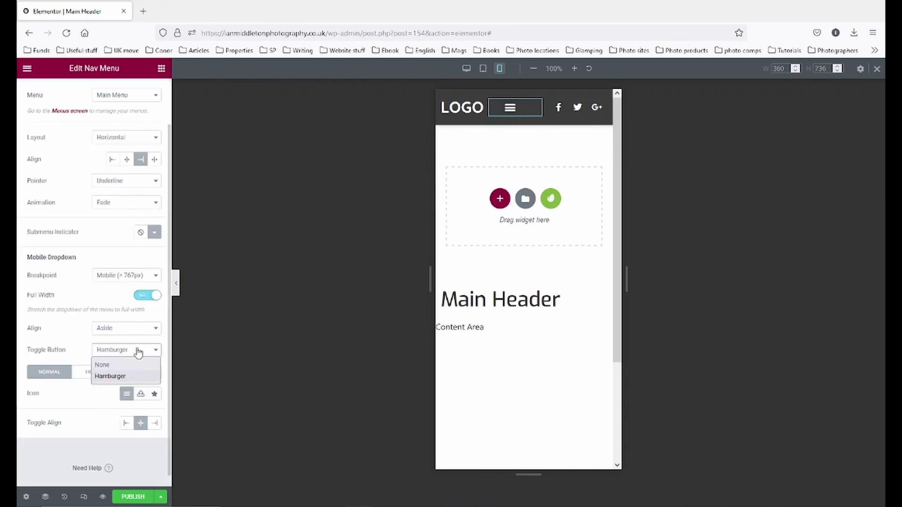
left_click(136, 351)
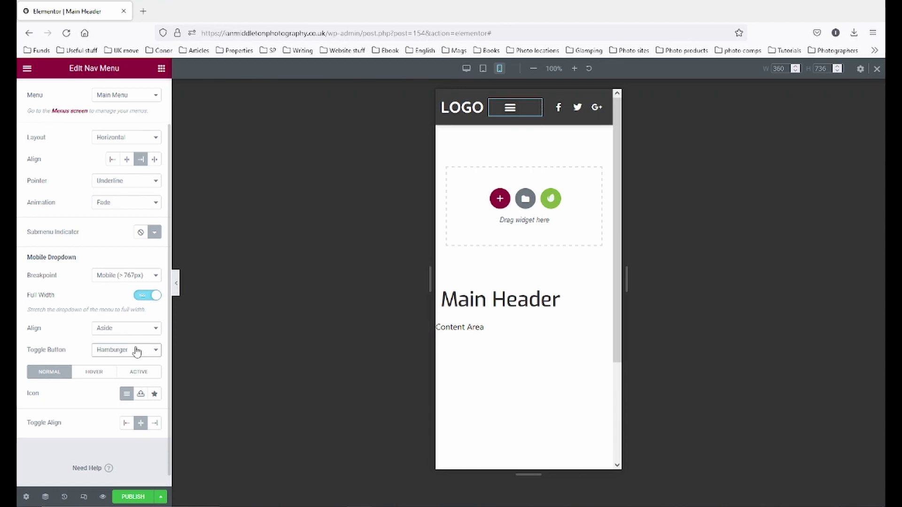
left_click(95, 373)
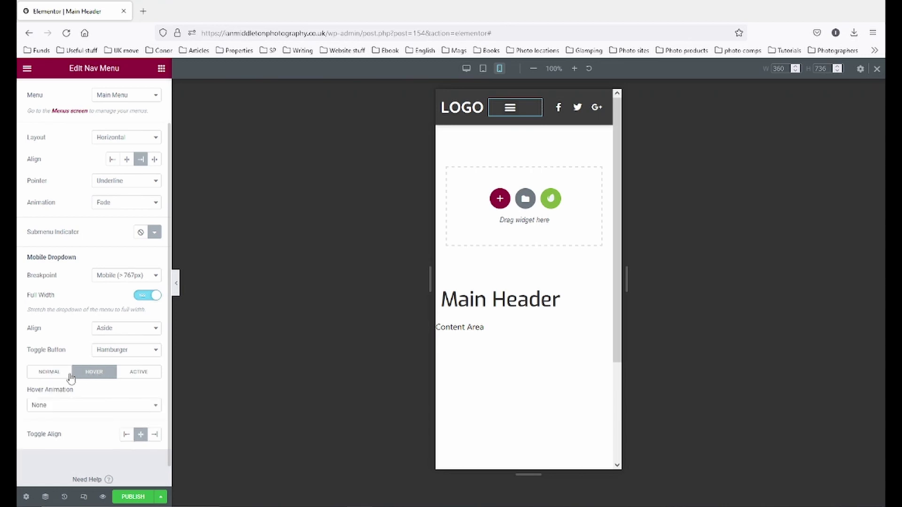
left_click(55, 374)
left_click(95, 373)
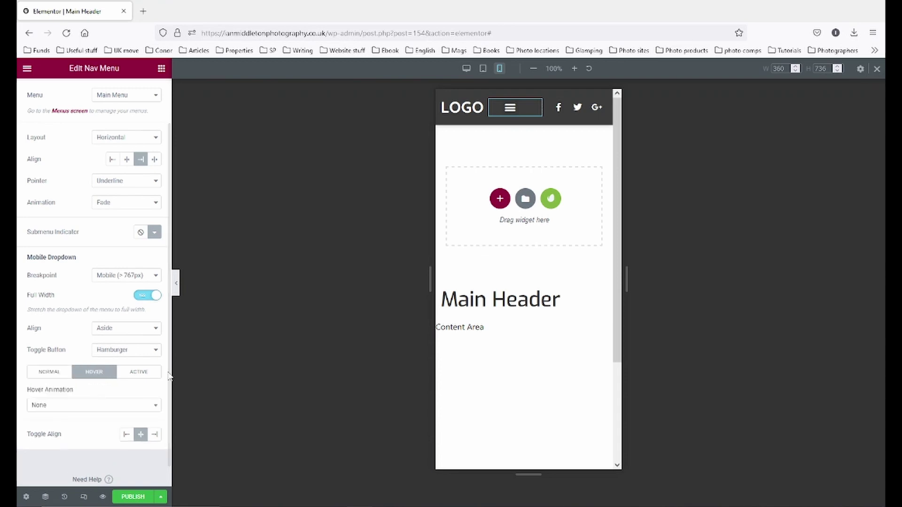
left_click(150, 373)
left_click(104, 376)
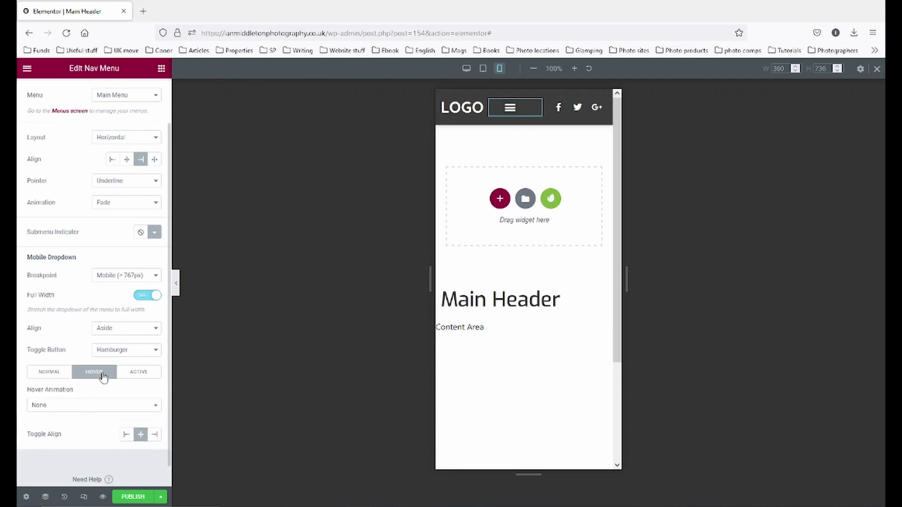
left_click(72, 405)
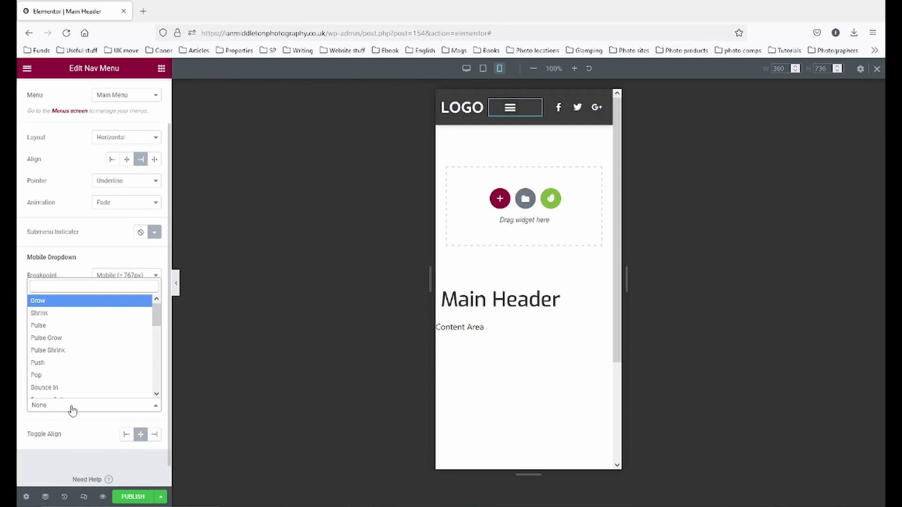
left_click(71, 410)
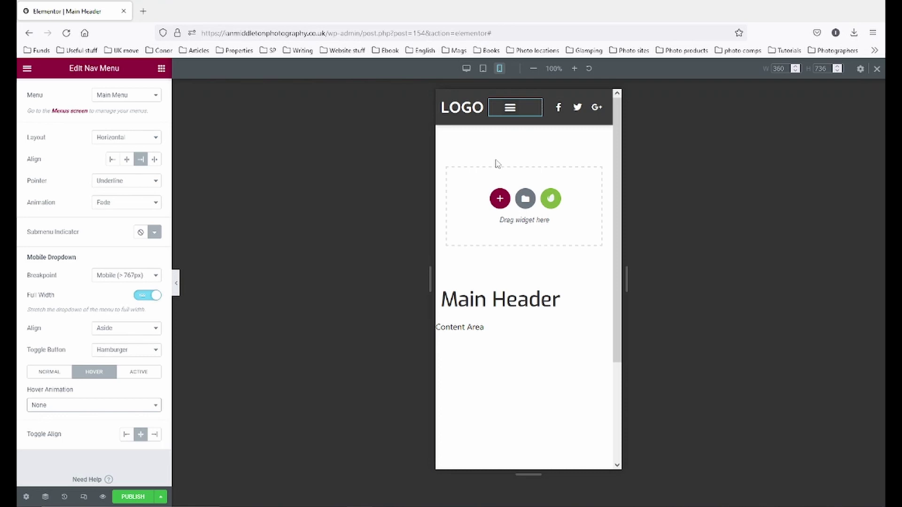
- Try left and right Toggle Align, settle on Centre, and select the nav menu widget
left_click(59, 379)
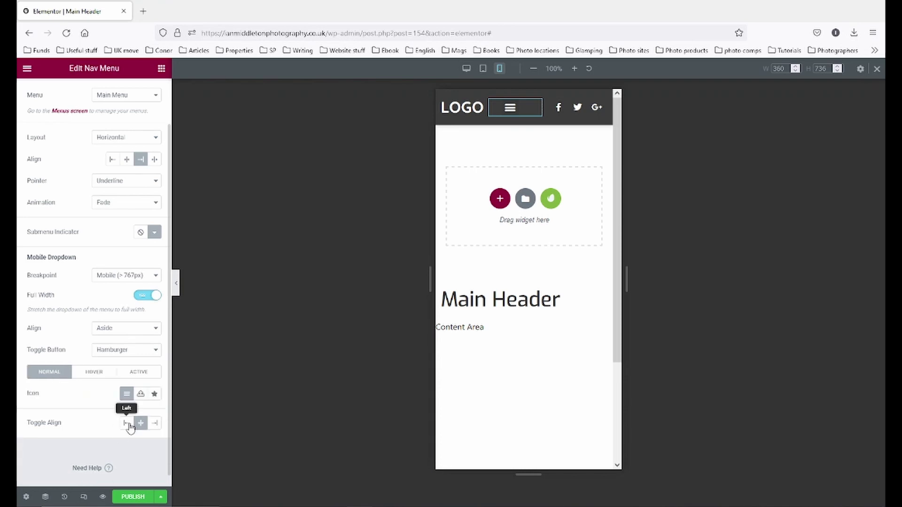
left_click(127, 424)
left_click(155, 424)
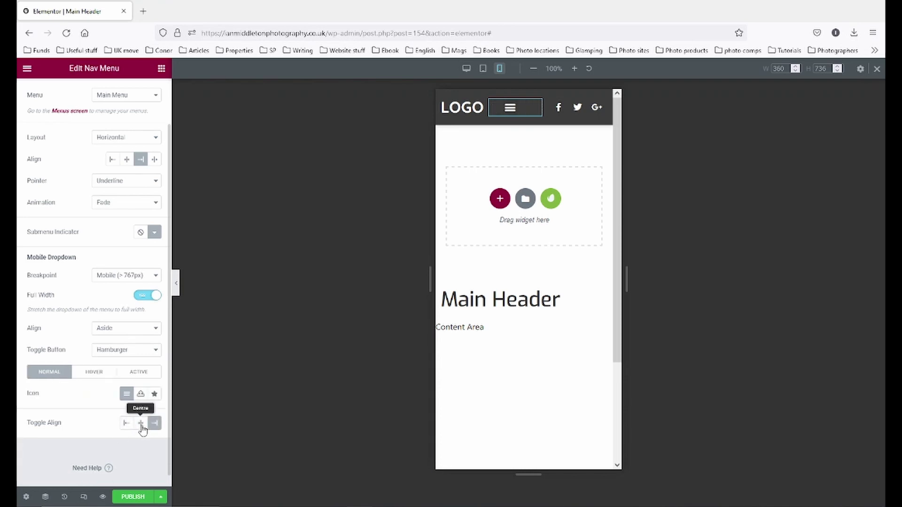
left_click(141, 424)
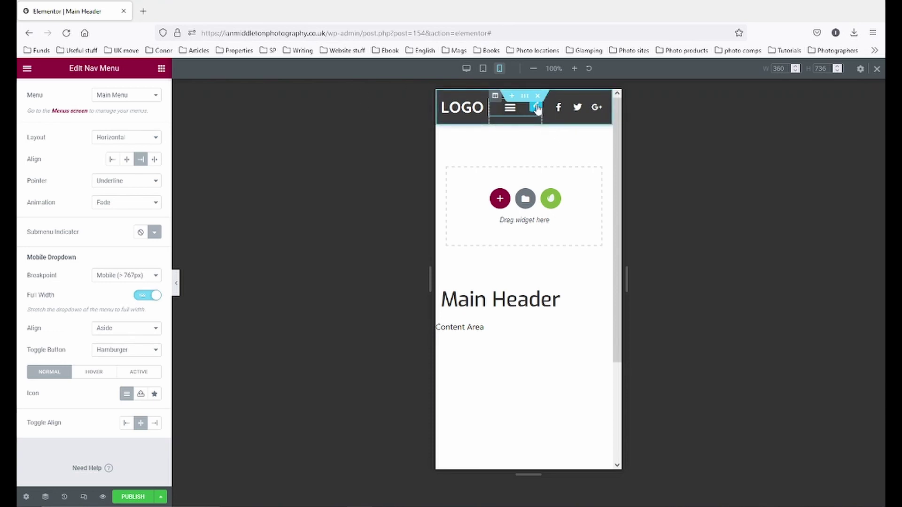
left_click(537, 108)
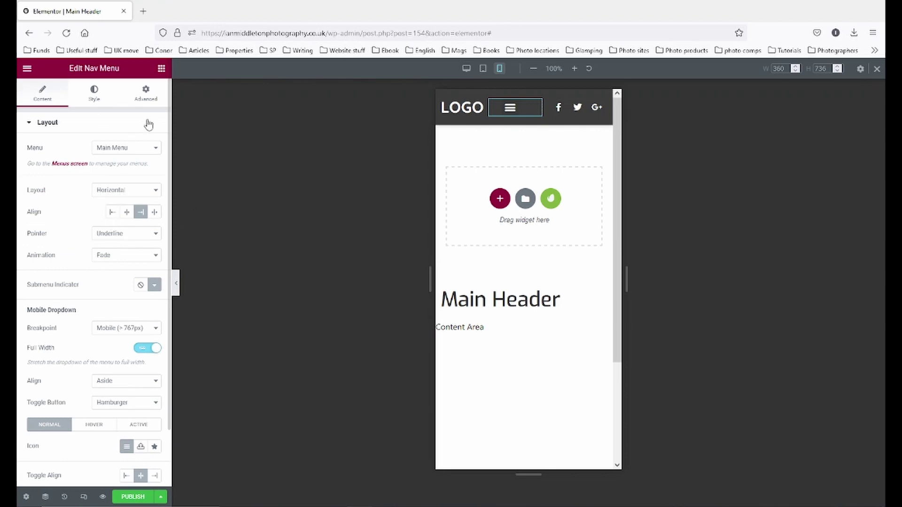
- Set the nav menu's mobile right margin to 0 in the Advanced tab
left_click(146, 94)
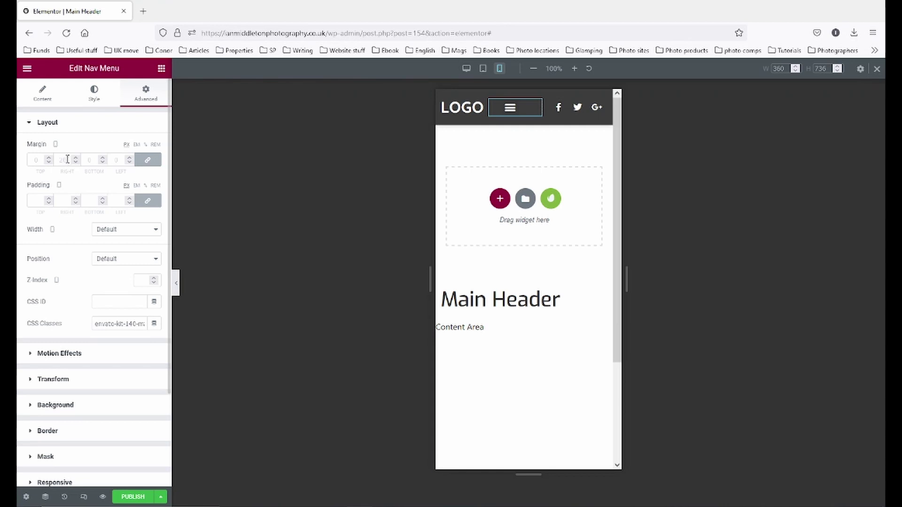
left_click(69, 157)
type("0")
- Save the header as a draft and preview it at tablet, then desktop width
left_click(160, 497)
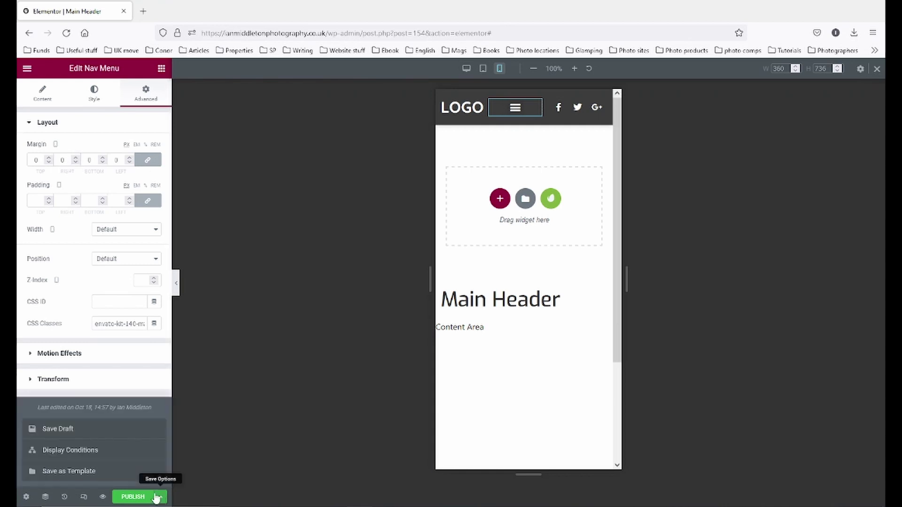
left_click(69, 431)
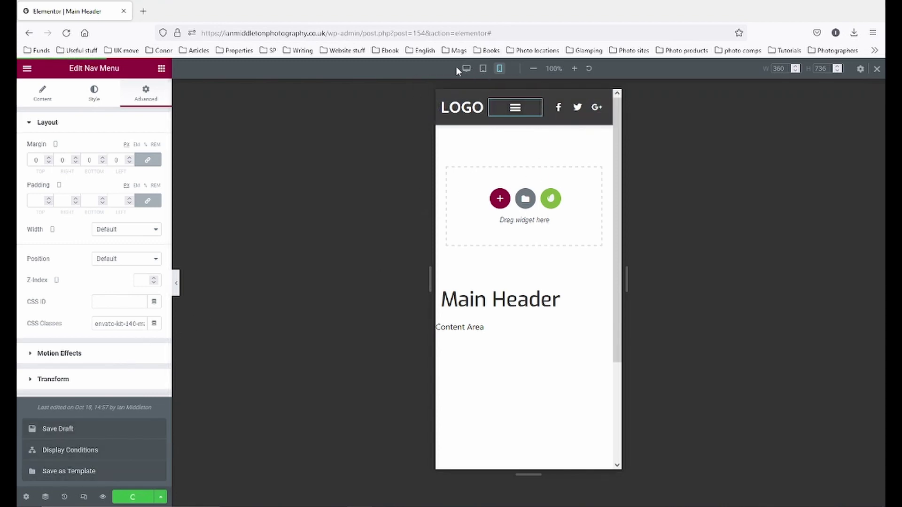
left_click(482, 68)
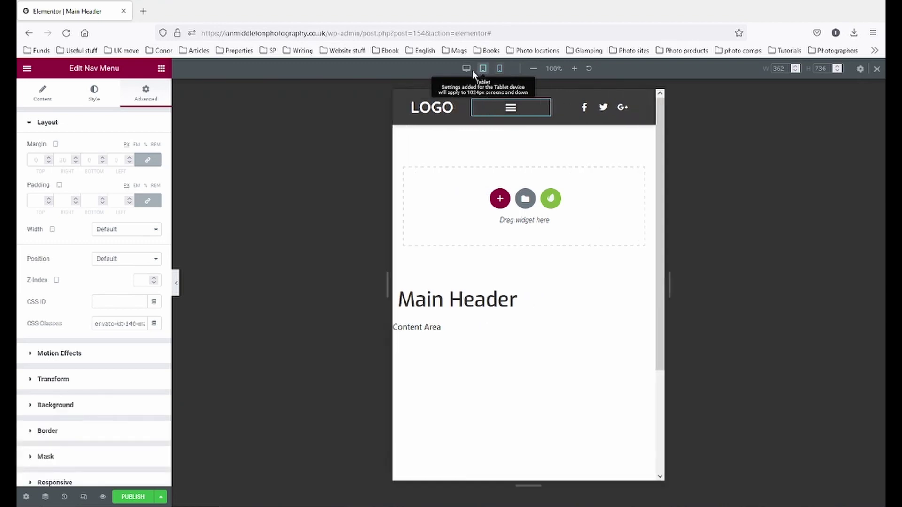
left_click(466, 69)
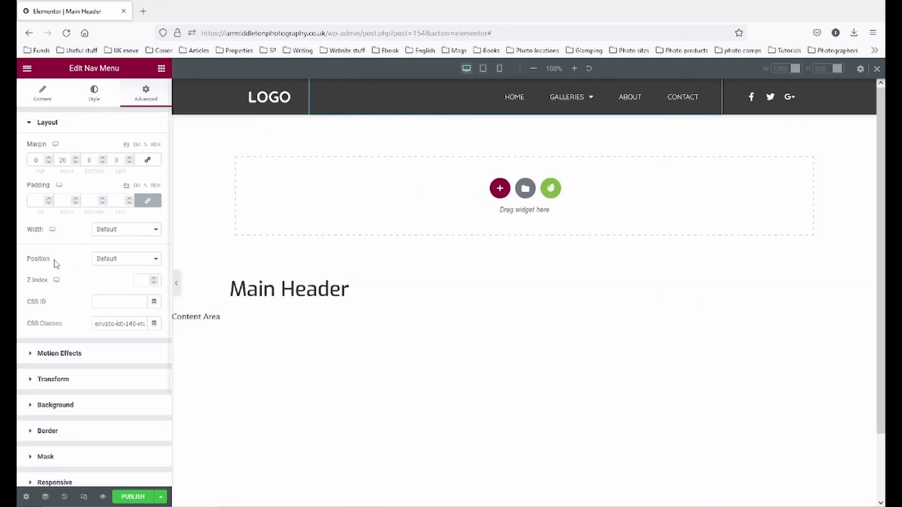
- Look over the nav menu's Content settings, then move to its Style settings
left_click(42, 92)
scroll(75, 345, "down", 2)
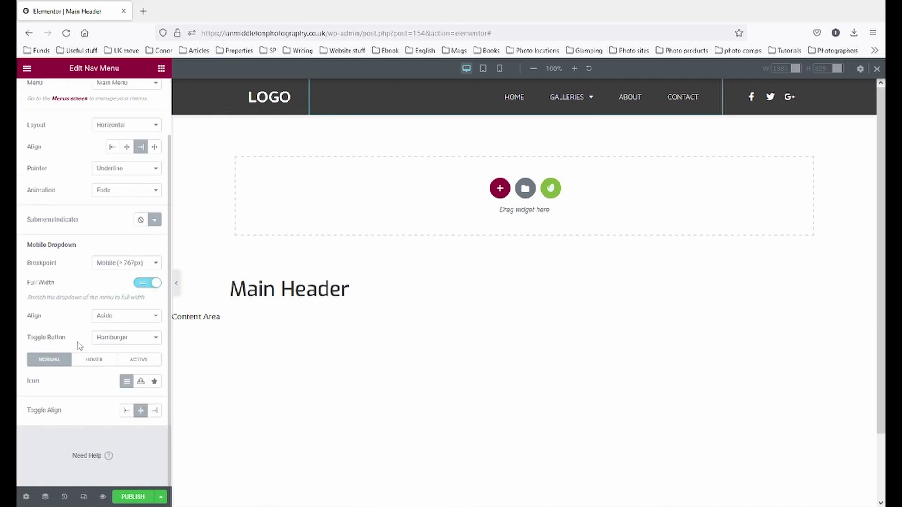
scroll(97, 283, "up", 2)
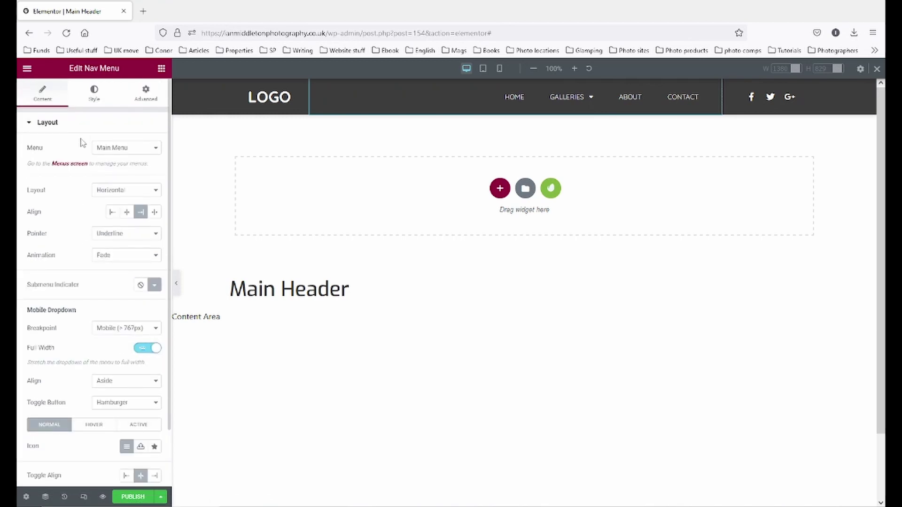
left_click(92, 96)
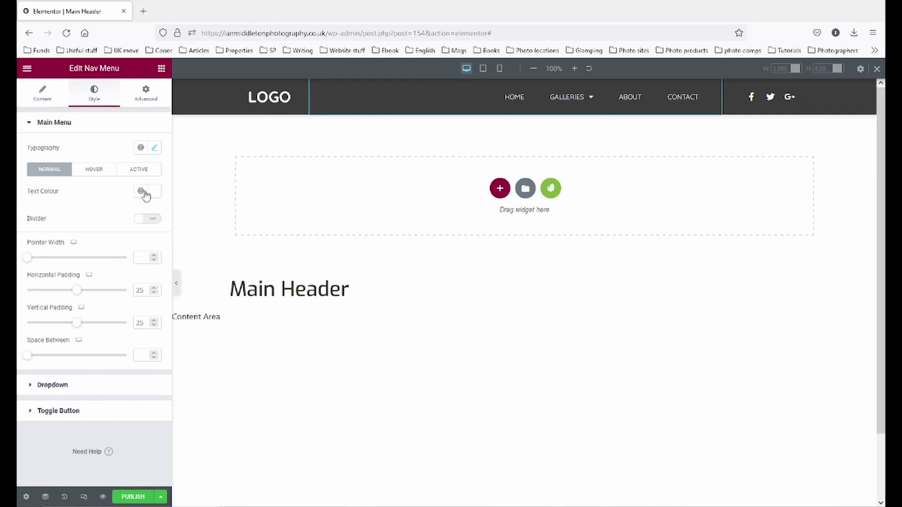
mouse_move(586, 104)
- Check the Main Menu's Hover and Active colours, then turn on the Divider
left_click(101, 174)
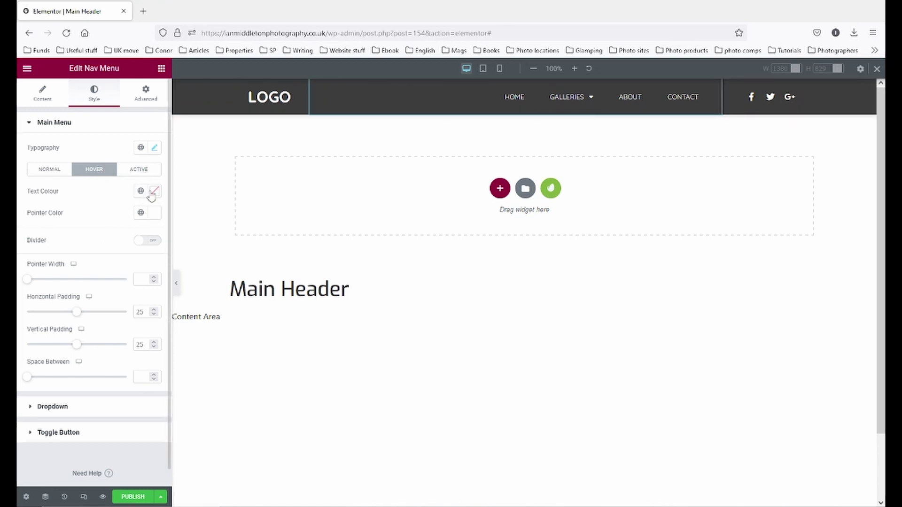
left_click(148, 171)
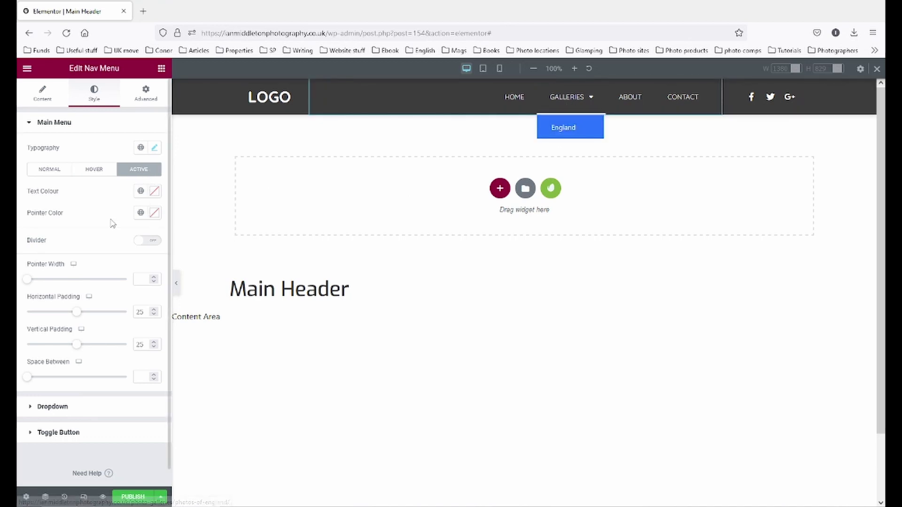
left_click(49, 172)
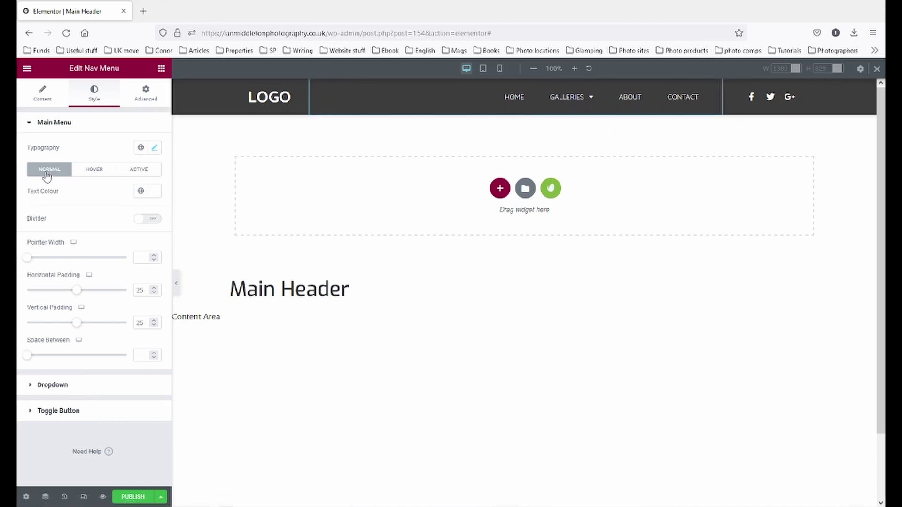
left_click(151, 220)
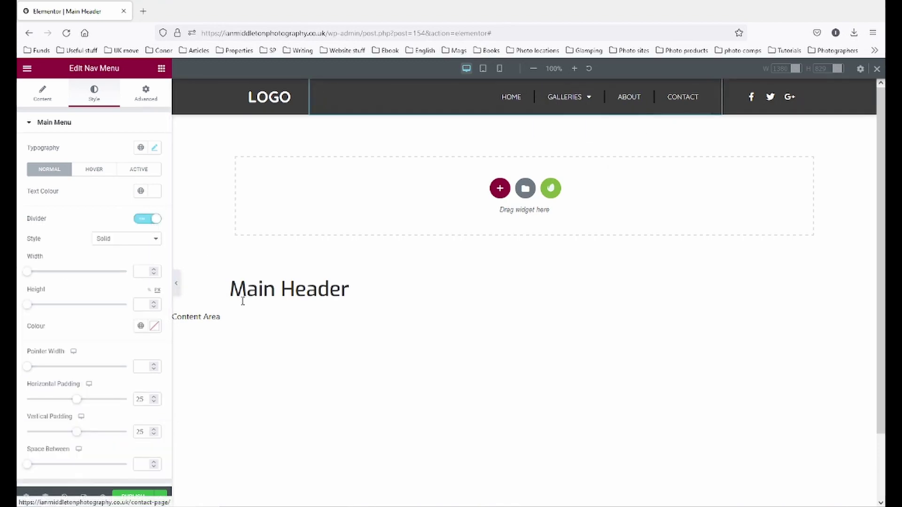
- Try Dotted then Dashed divider styles, open the divider colour, and widen the divider lines
left_click(136, 244)
left_click(136, 247)
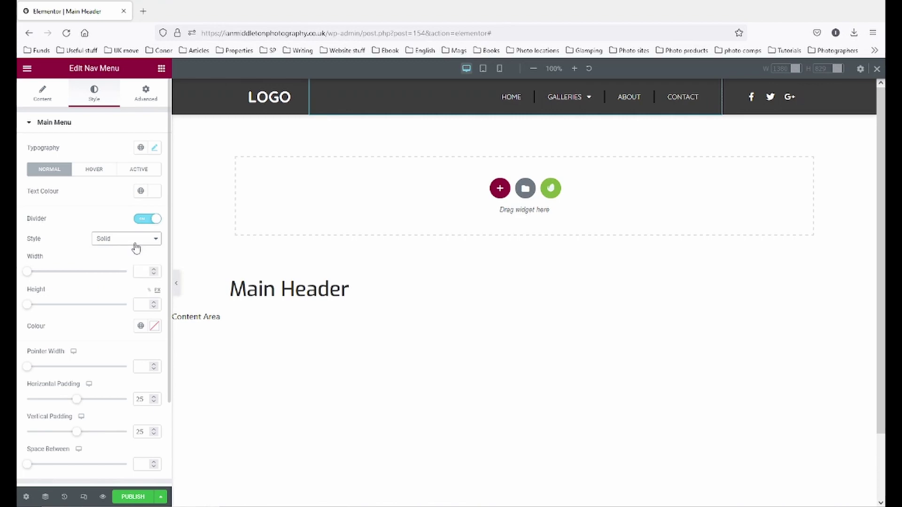
left_click(136, 248)
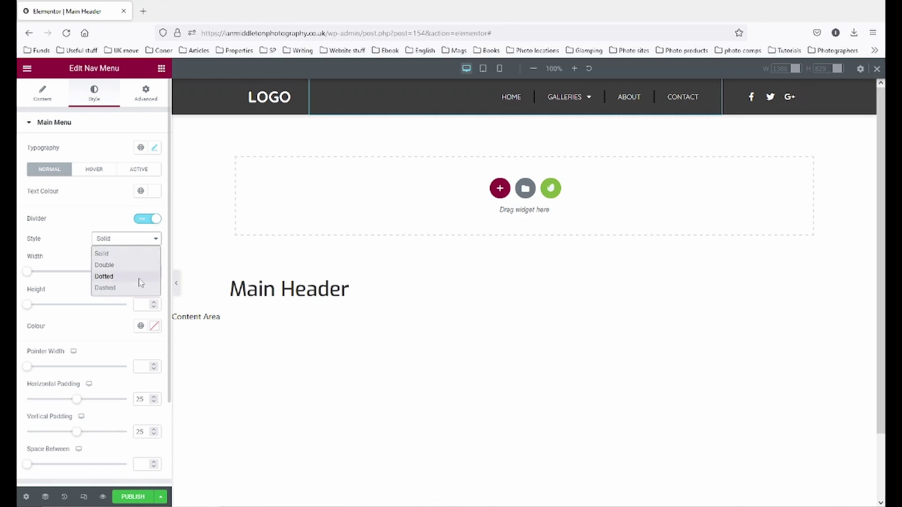
left_click(139, 280)
left_click(139, 241)
left_click(139, 290)
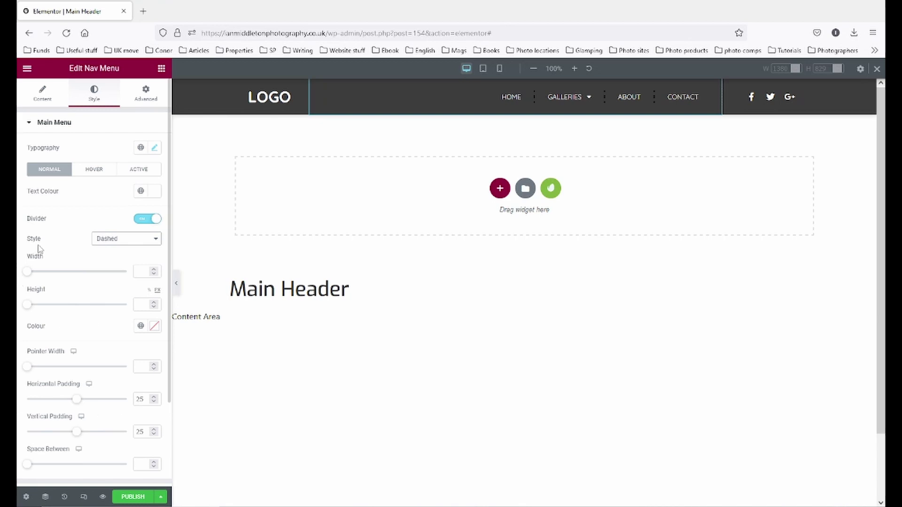
left_click(155, 326)
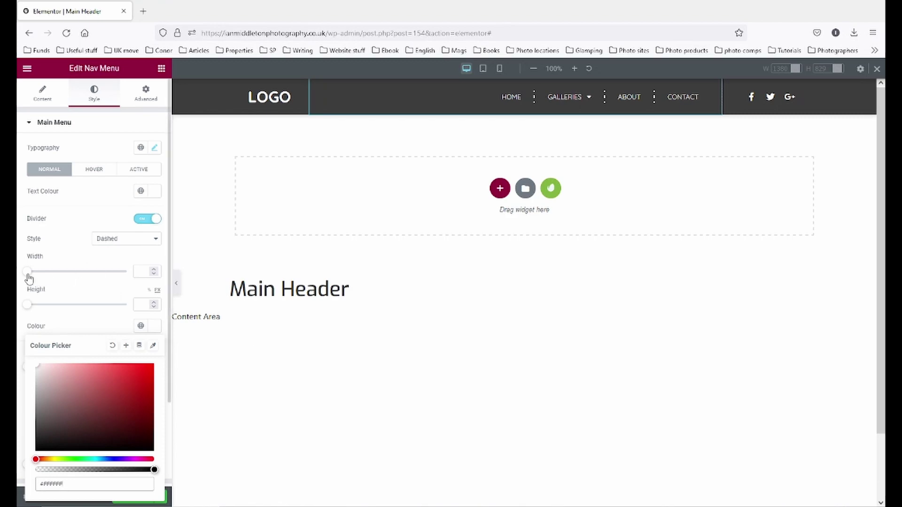
mouse_move(28, 276)
left_mouse_down()
mouse_move(46, 277)
mouse_move(30, 274)
left_mouse_up()
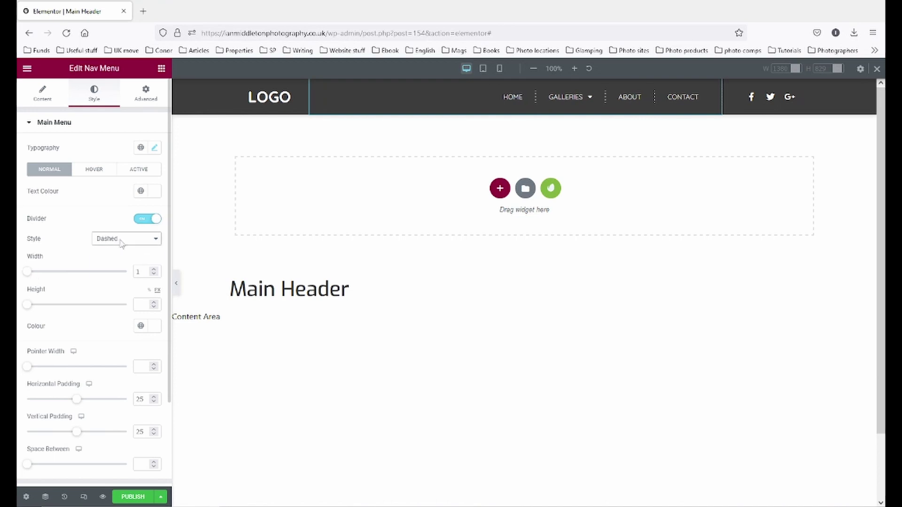
- Keep Dashed, switch the Divider off, and expand the Dropdown style section
left_click(121, 237)
left_click(122, 255)
left_click(142, 220)
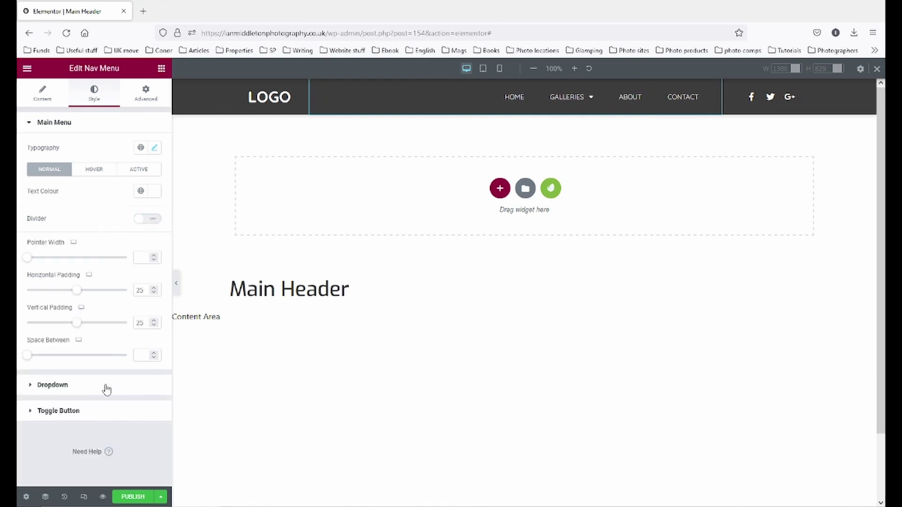
left_click(34, 387)
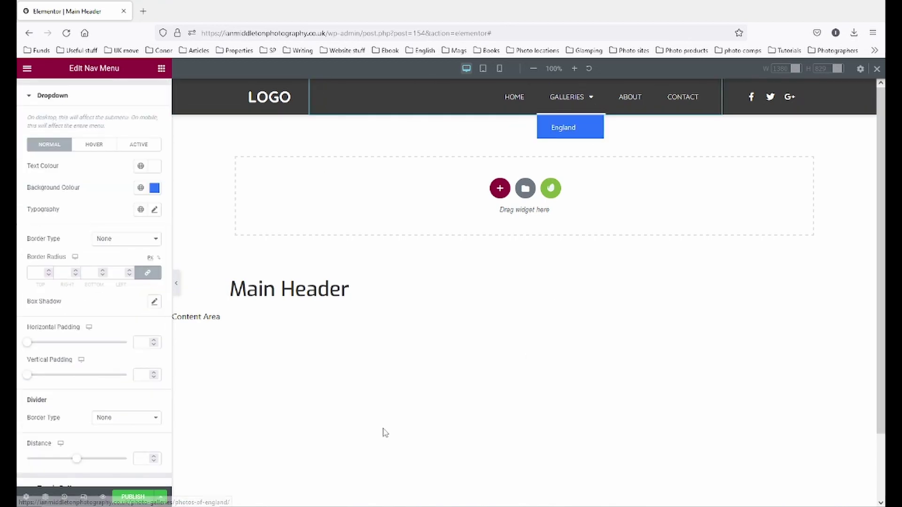
scroll(19, 255, "up", 1)
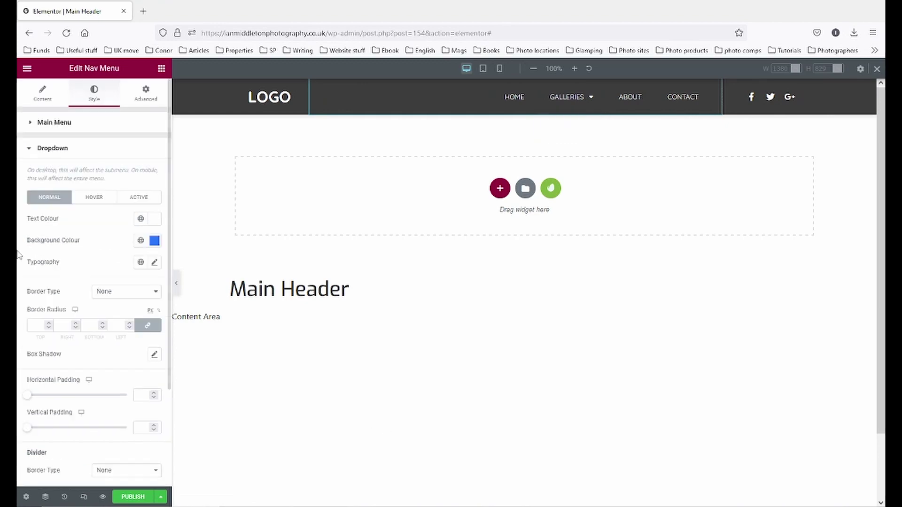
- Set the dropdown's normal background to the dark grey Background 1 global colour
left_click(40, 93)
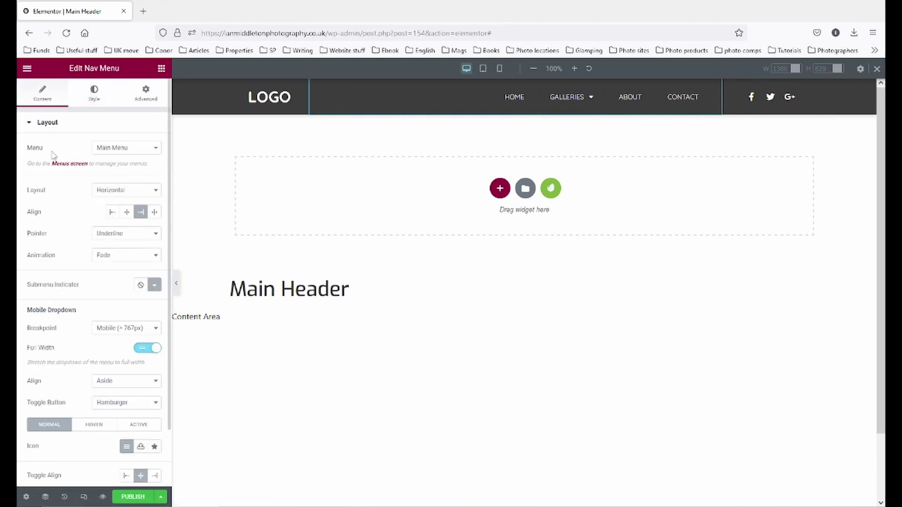
left_click(94, 94)
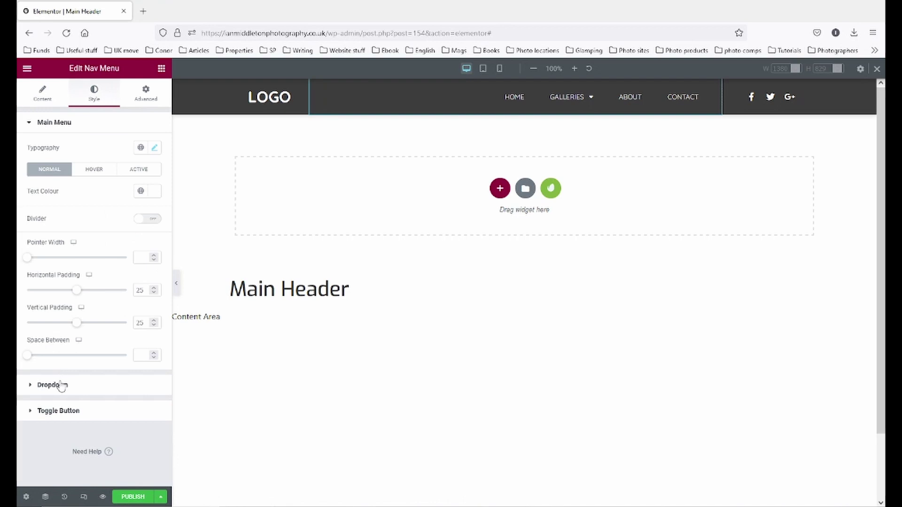
left_click(59, 388)
mouse_move(583, 107)
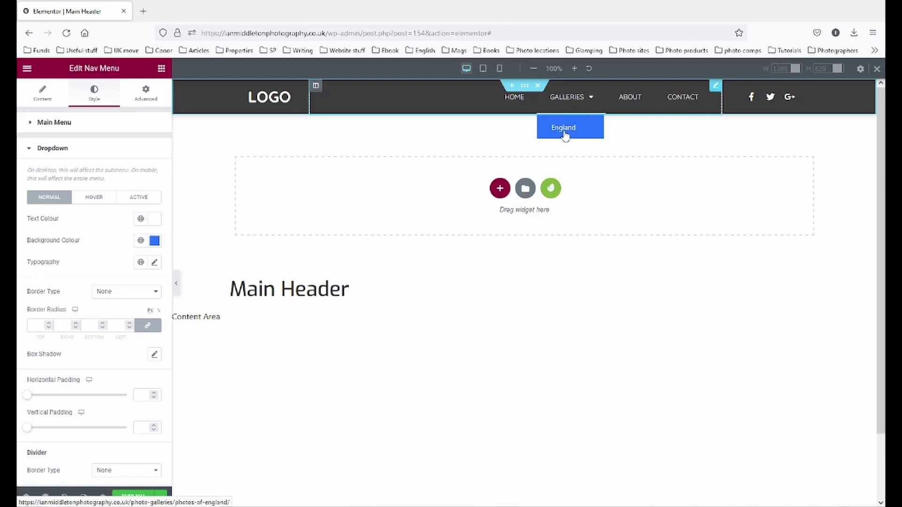
left_click(141, 244)
left_click(64, 360)
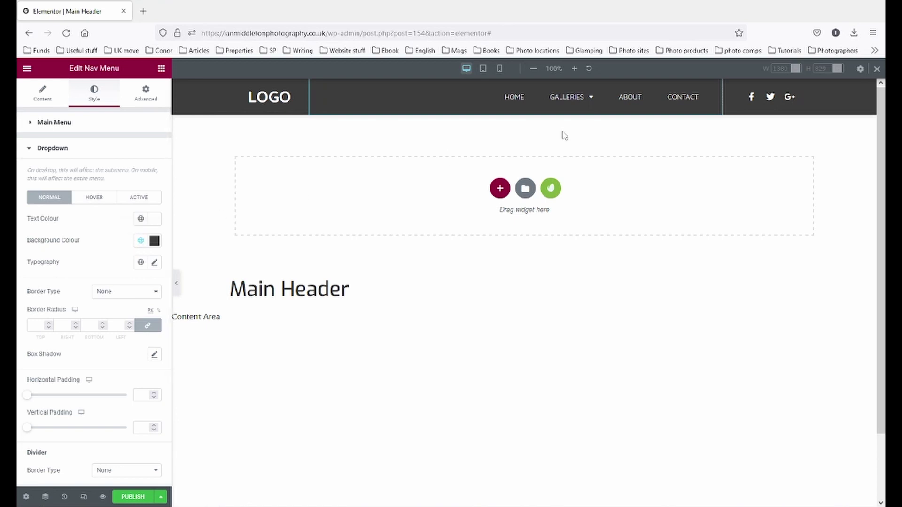
- Give the dropdown's Hover and Active background colours the Background 1 global colour
left_click(96, 200)
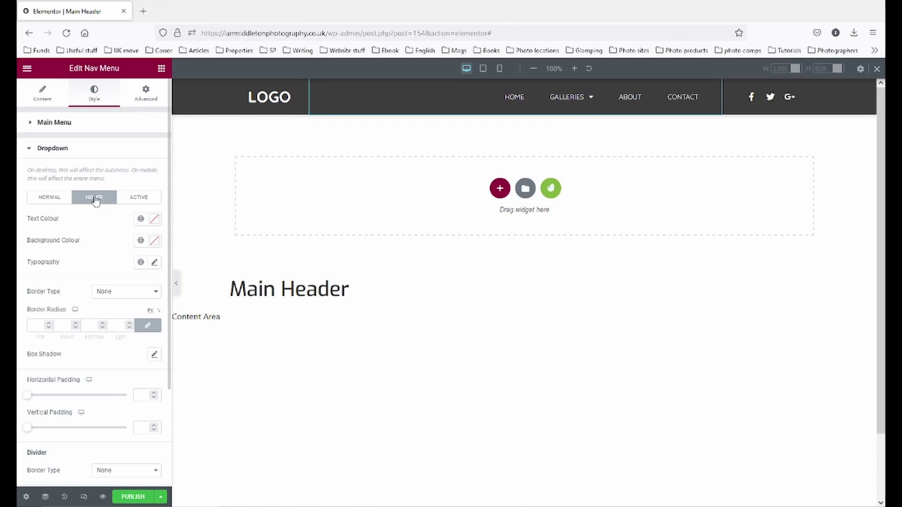
mouse_move(567, 97)
left_click(137, 199)
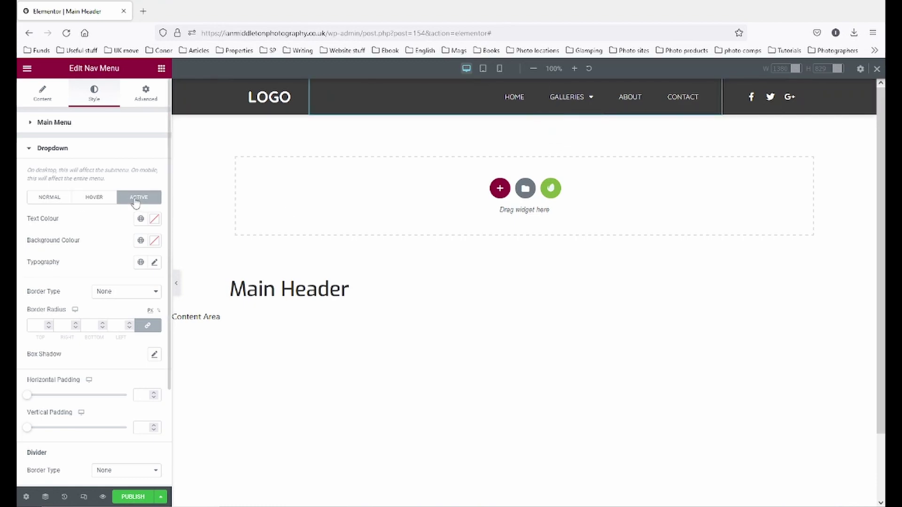
left_click(45, 202)
left_click(106, 199)
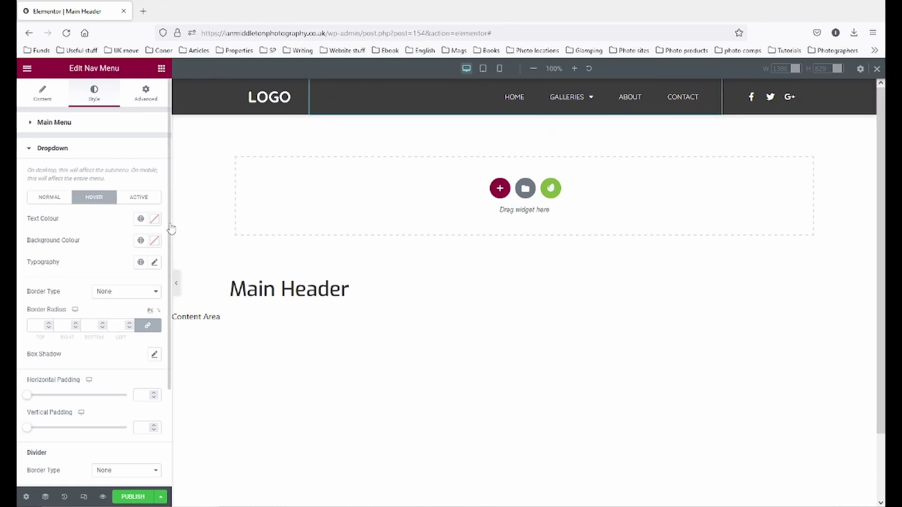
left_click(141, 220)
left_click(118, 225)
left_click(140, 240)
left_click(71, 360)
left_click(141, 199)
left_click(140, 240)
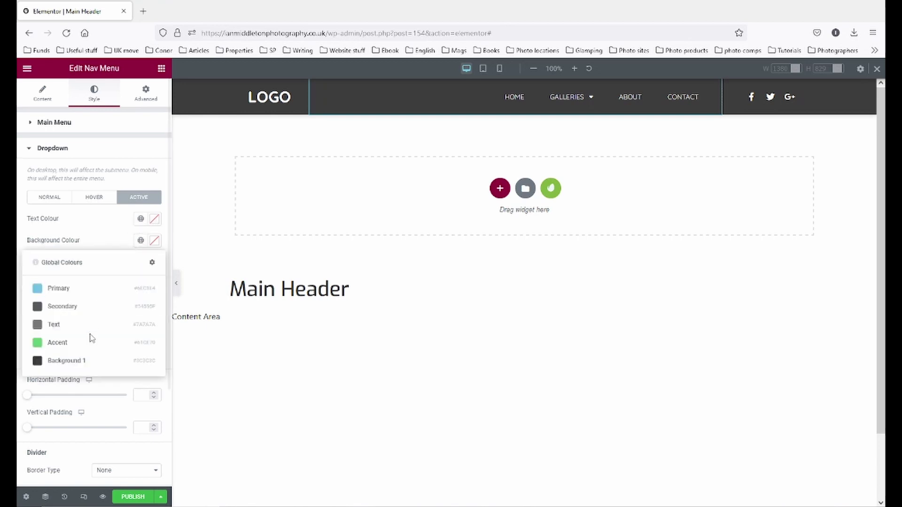
left_click(68, 361)
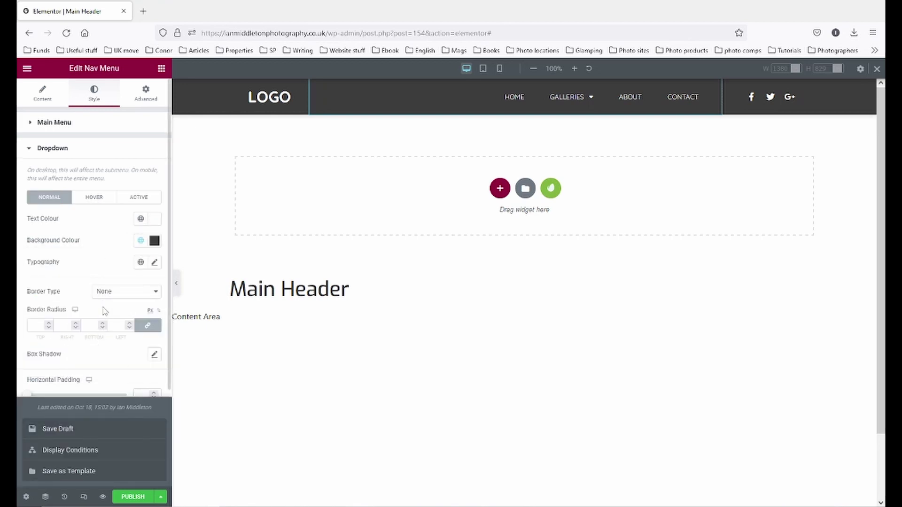
- Test the dropdown horizontal padding at 75, then clear the value back to default
scroll(103, 307, "down", 2)
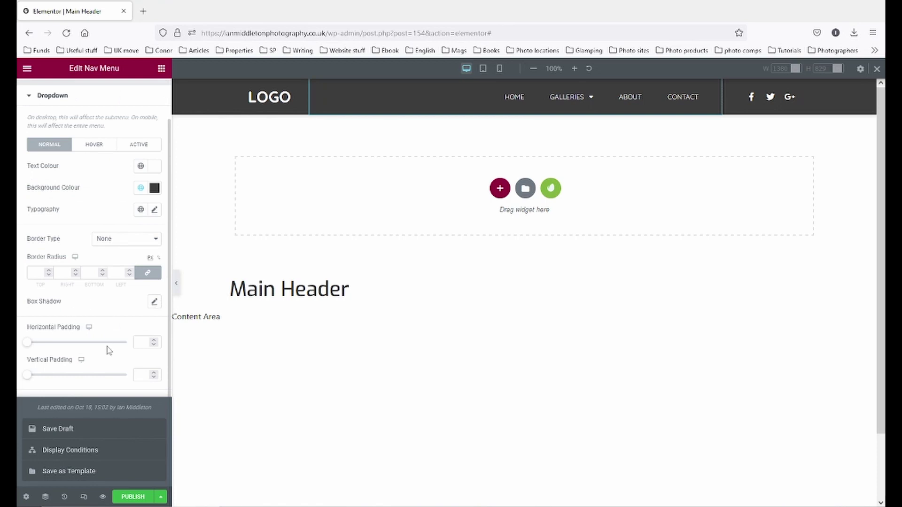
scroll(108, 346, "down", 2)
scroll(84, 345, "down", 1)
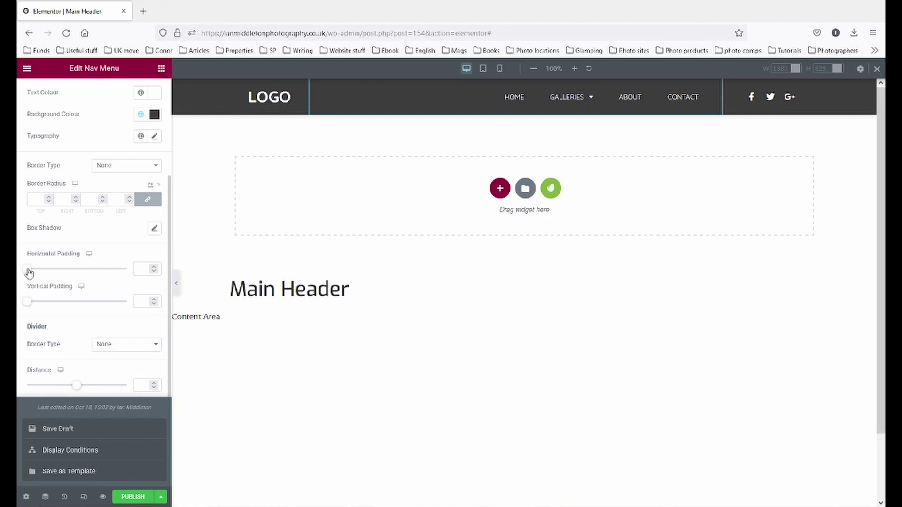
mouse_move(28, 272)
left_mouse_down()
mouse_move(56, 269)
mouse_move(19, 279)
left_mouse_up()
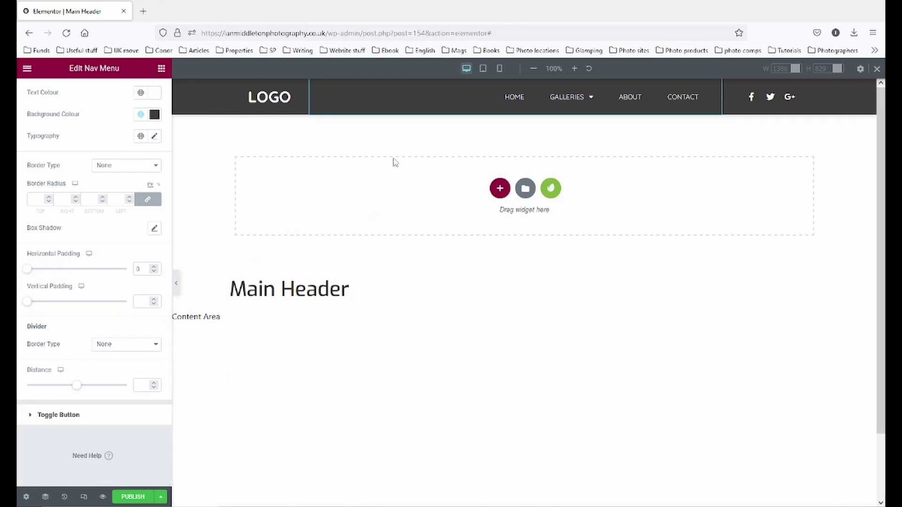
mouse_move(586, 97)
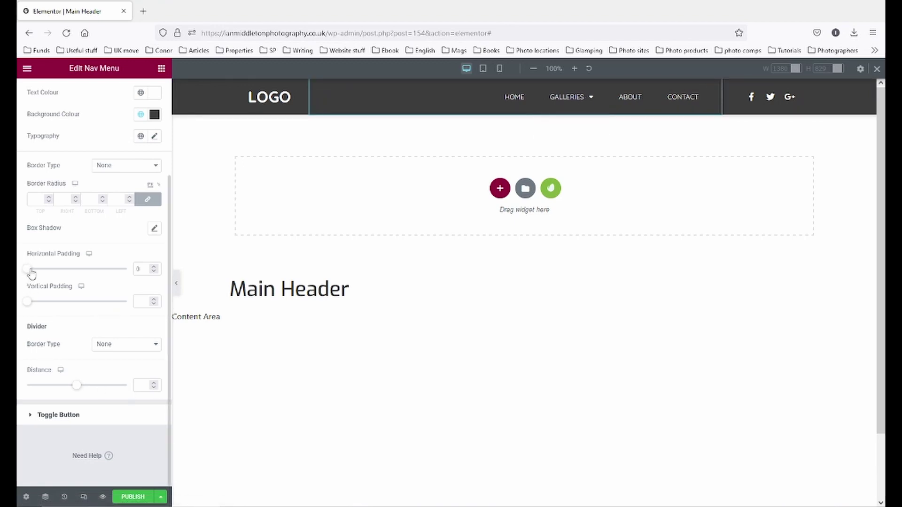
left_click_drag(32, 275, 103, 269)
mouse_move(578, 105)
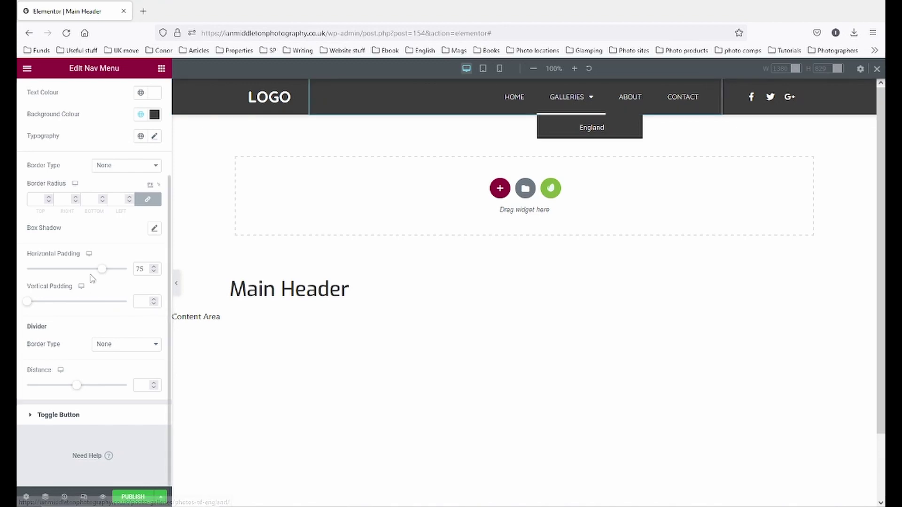
double_click(137, 269)
key("BackSpace")
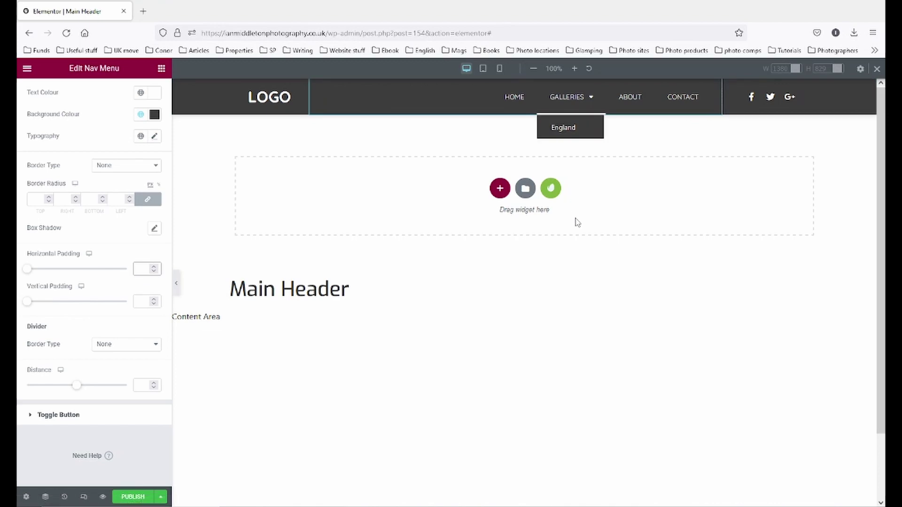
mouse_move(577, 107)
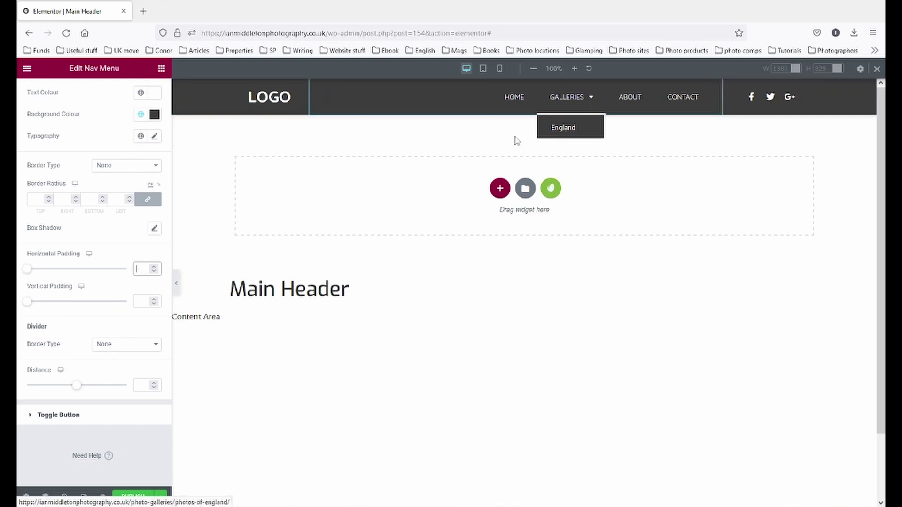
scroll(87, 204, "up", 3)
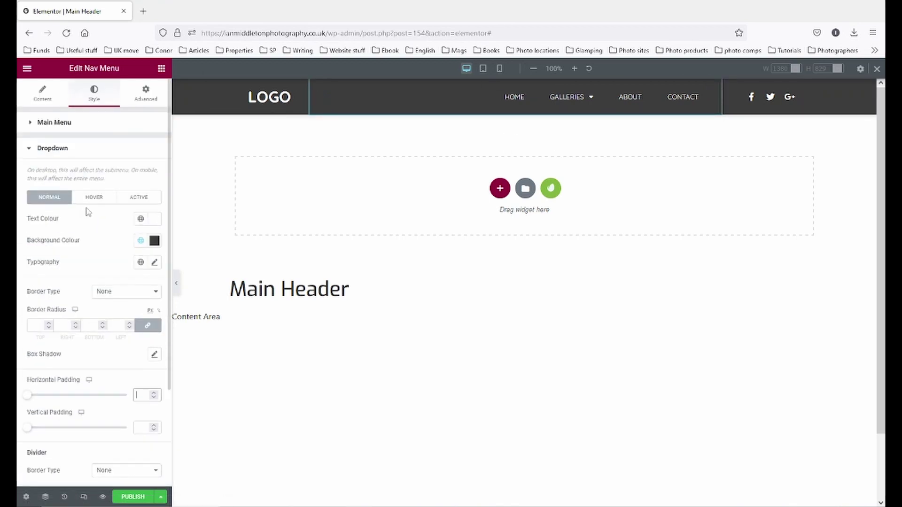
- Try Main Menu pointer width 19 and horizontal padding 14, then clear both values
left_click(56, 122)
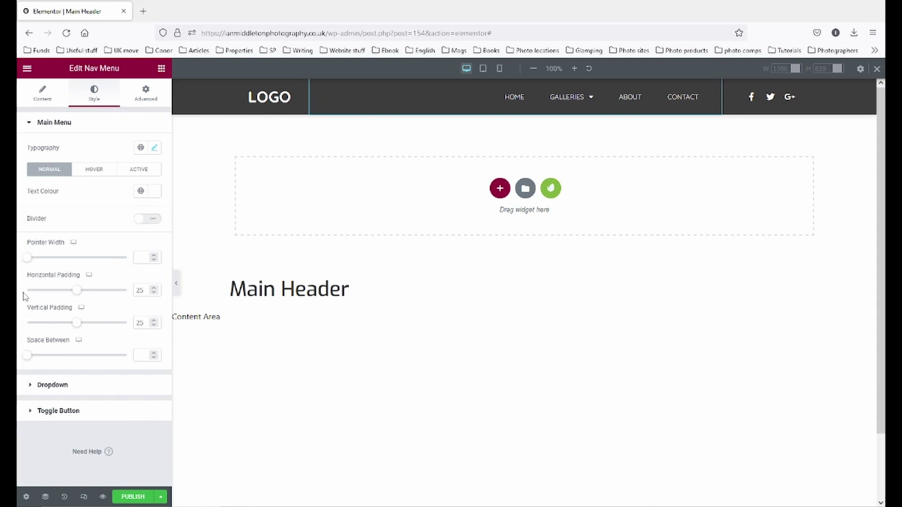
left_click_drag(29, 261, 92, 266)
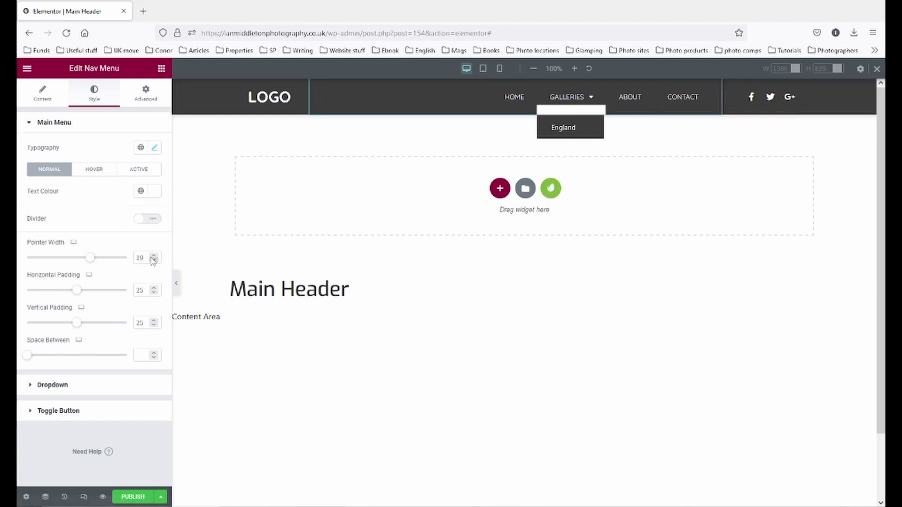
key("BackSpace")
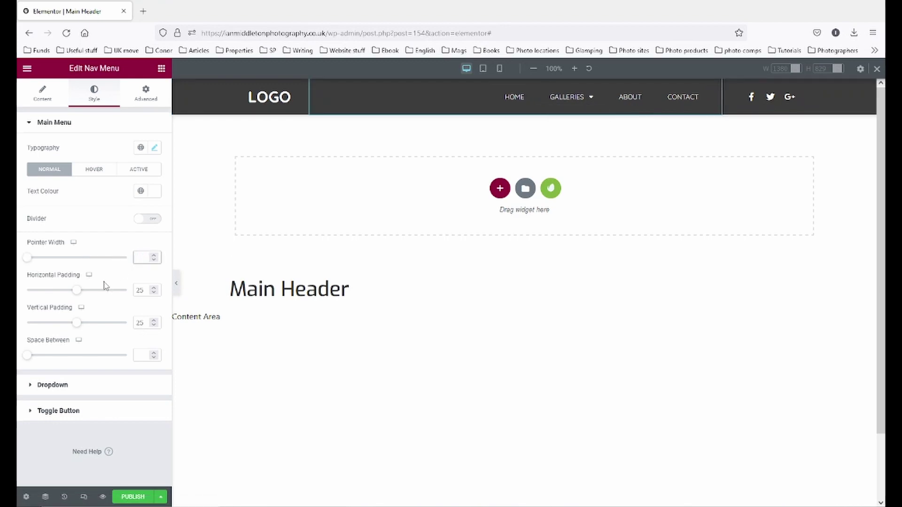
mouse_move(77, 294)
left_mouse_down()
mouse_move(57, 292)
mouse_move(97, 290)
mouse_move(56, 287)
left_mouse_up()
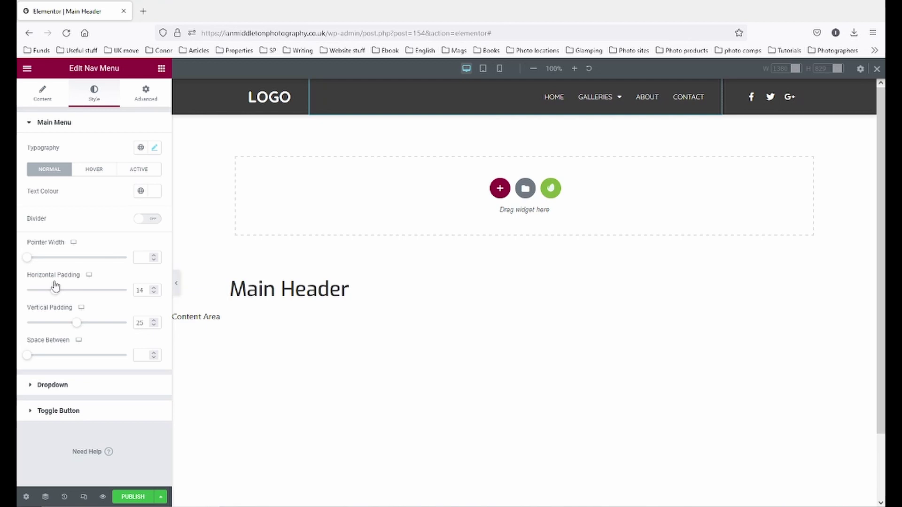
double_click(142, 288)
key("BackSpace")
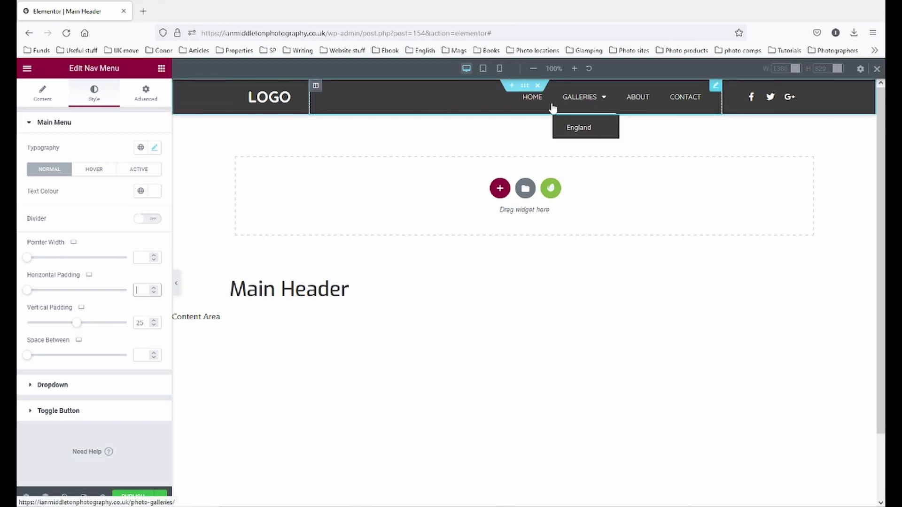
- Set the Main Menu vertical padding to 15, preview without the sidebar, and save a draft
left_click(176, 284)
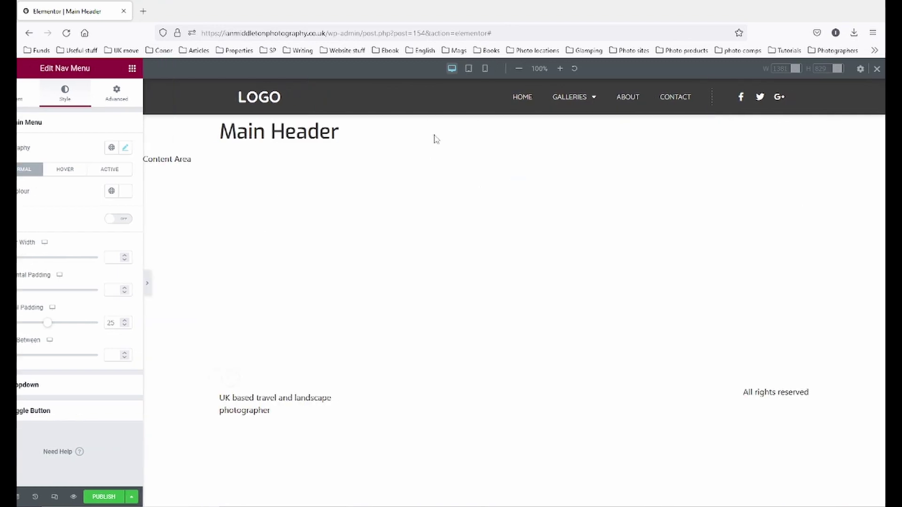
mouse_move(511, 104)
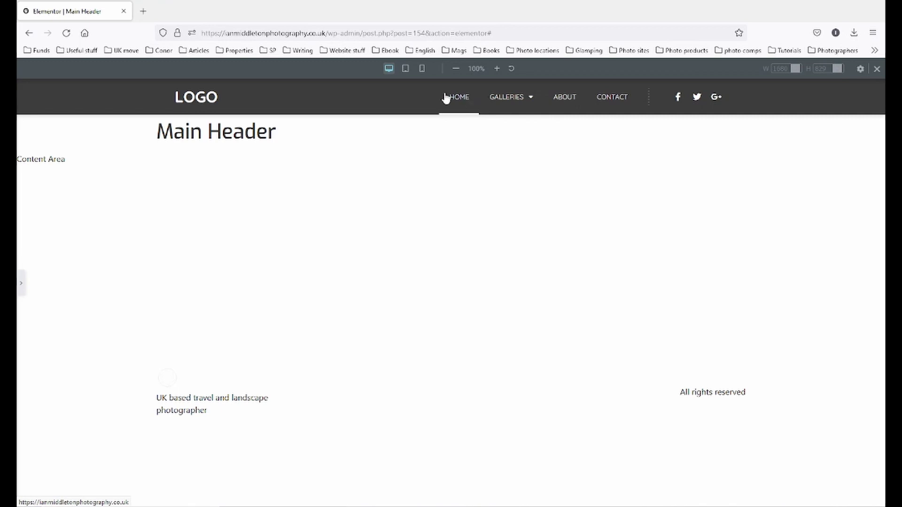
left_click(21, 283)
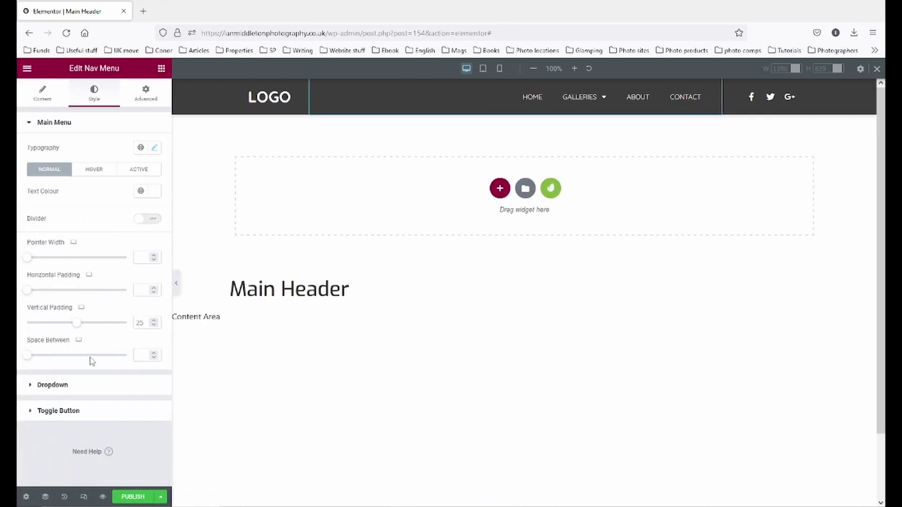
left_click_drag(75, 325, 57, 324)
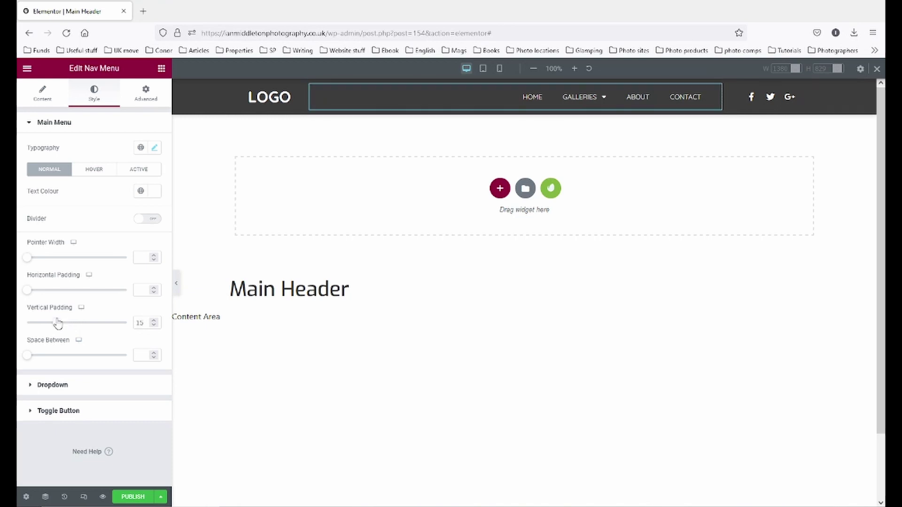
left_click(177, 283)
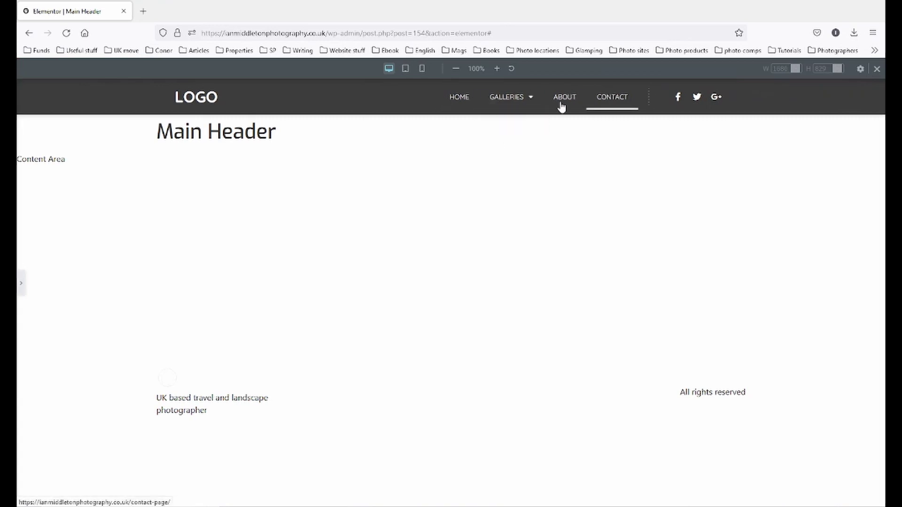
left_click(21, 284)
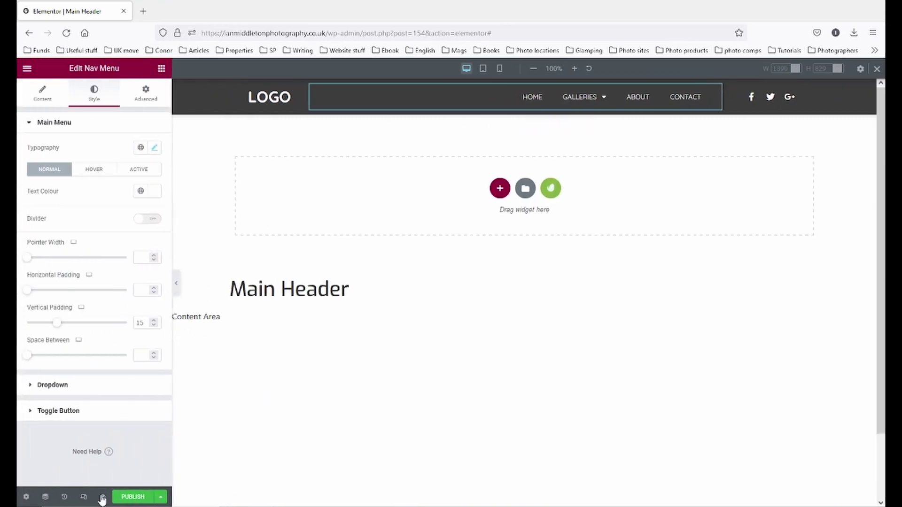
left_click(161, 497)
left_click(61, 429)
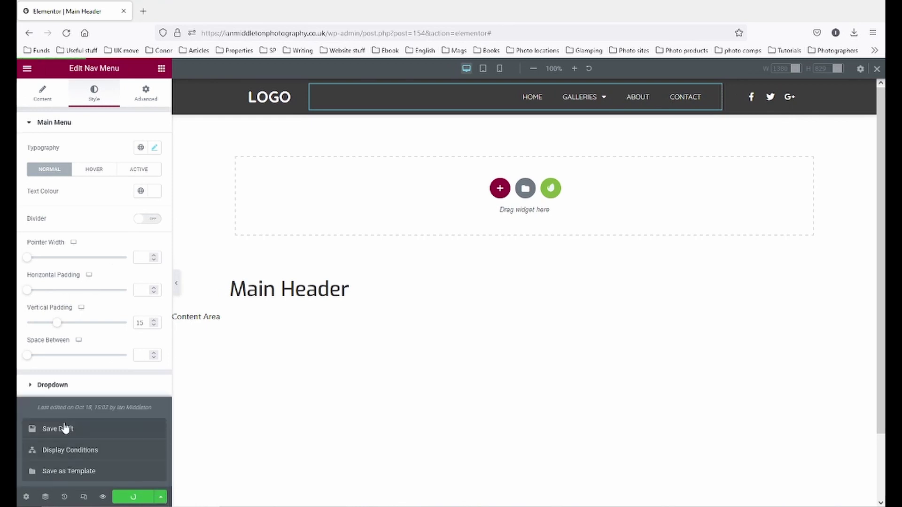
- Review the nav menu's Advanced layout and Motion Effects, then return to its Content settings
left_click(145, 96)
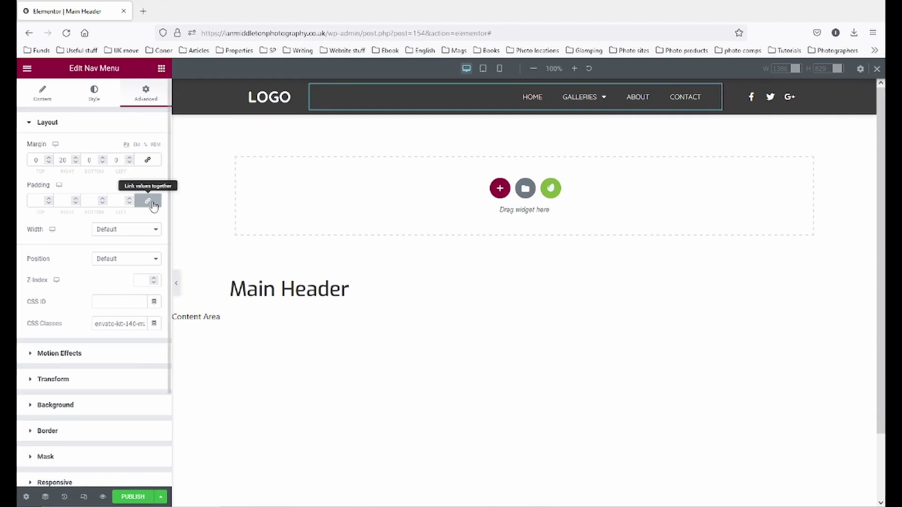
left_click(62, 355)
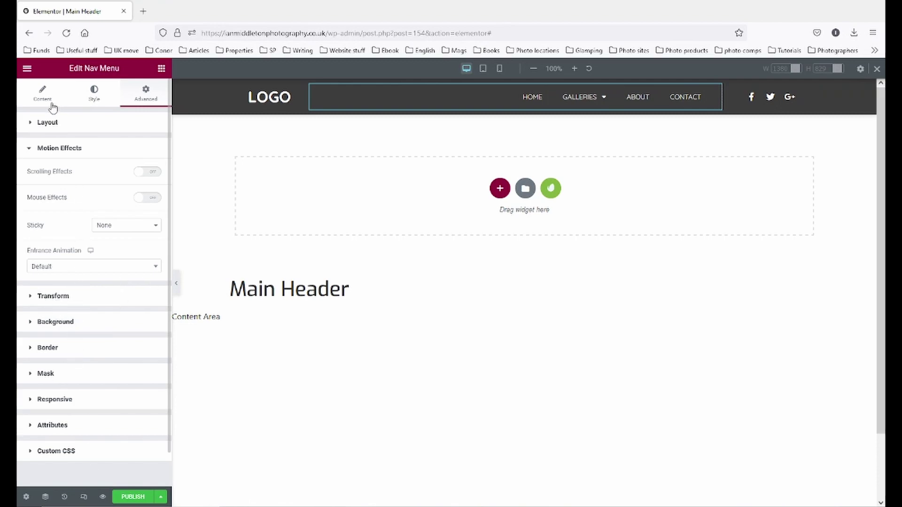
left_click(40, 95)
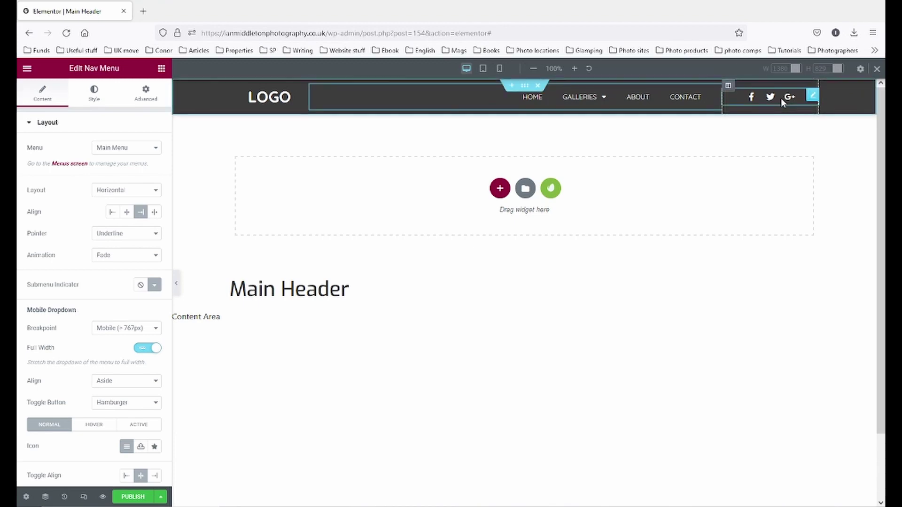
- Remove the Google Plus icon and add an Instagram icon, placed above Twitter
left_click(812, 97)
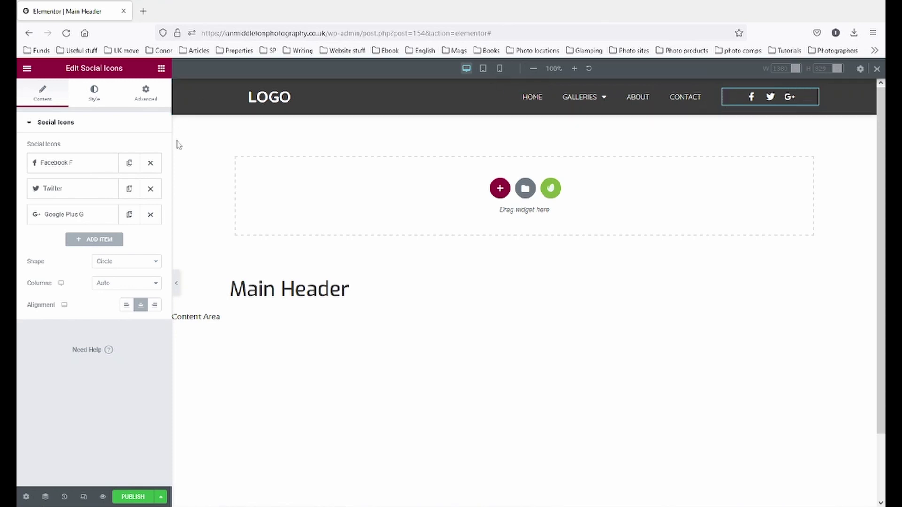
left_click(150, 214)
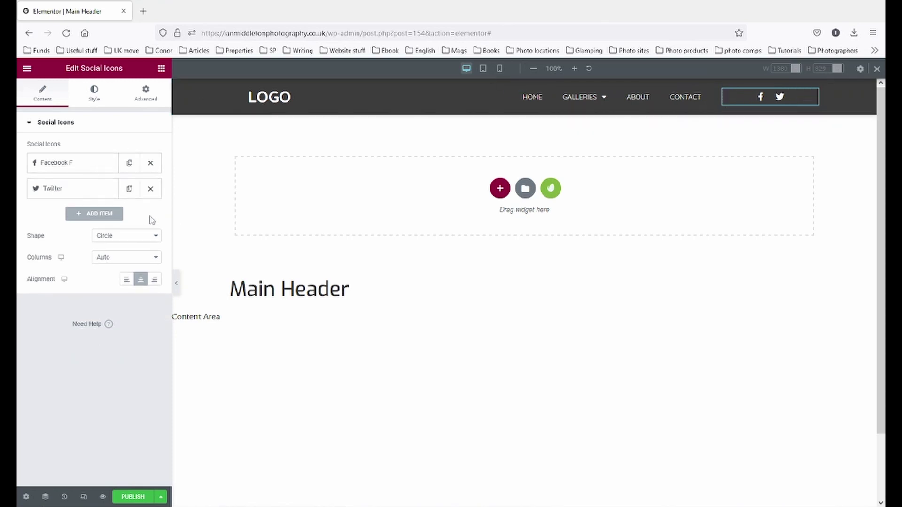
left_click(87, 215)
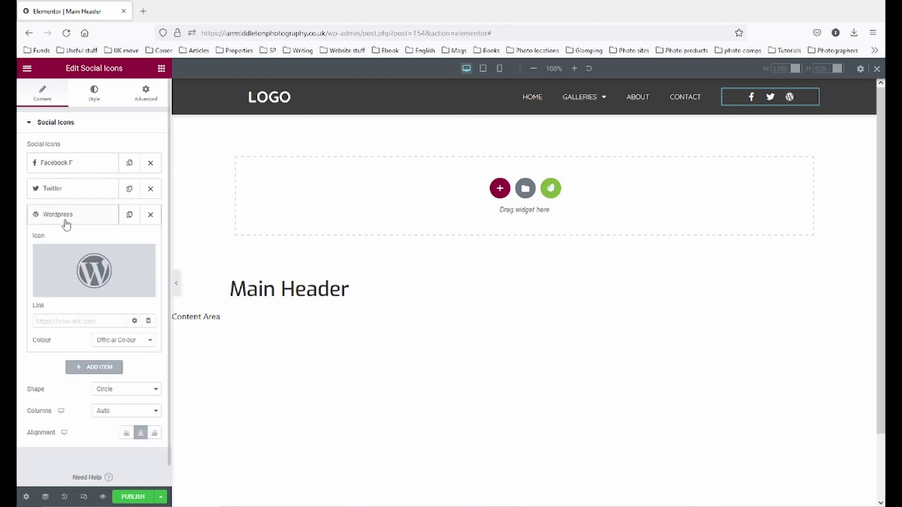
mouse_move(68, 250)
left_click(64, 292)
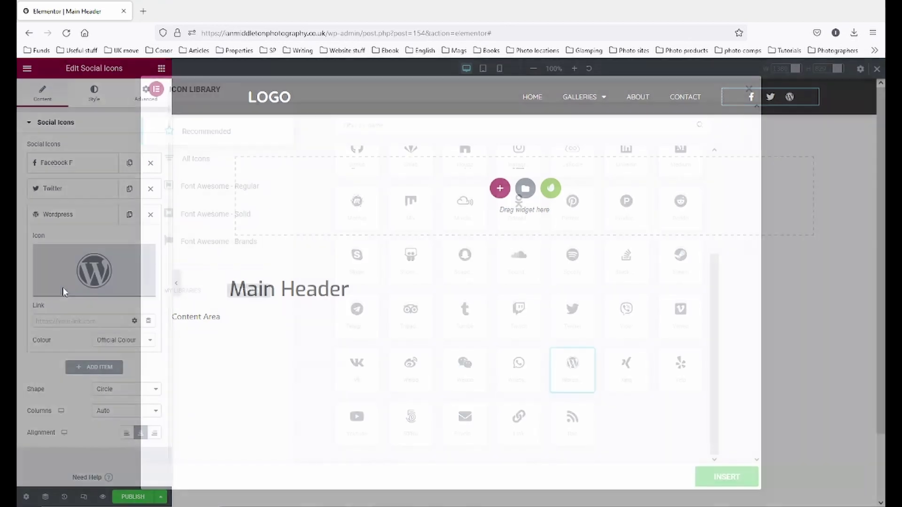
type("Inst")
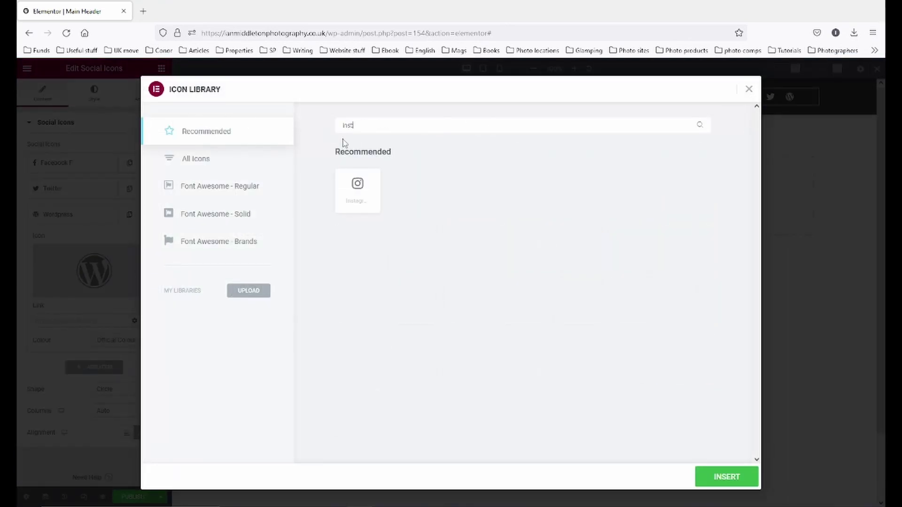
left_click(348, 183)
left_click(728, 482)
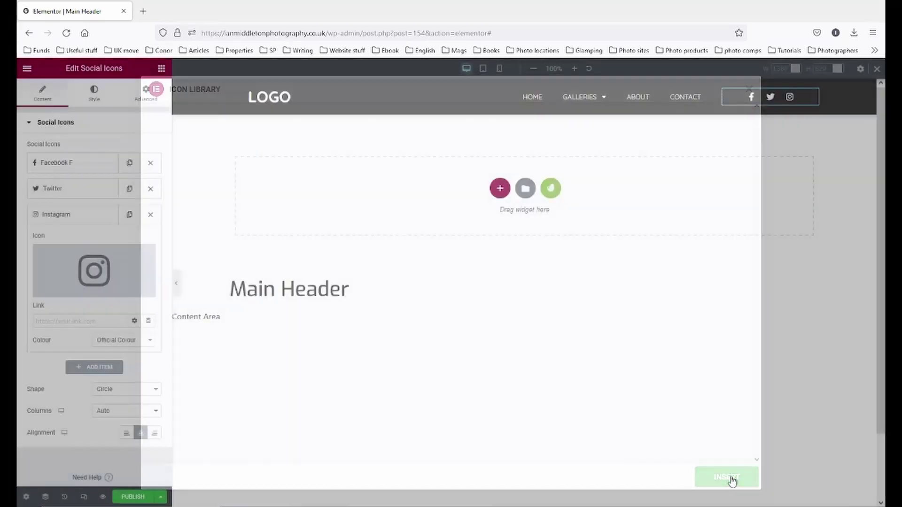
left_click(86, 220)
left_click_drag(64, 219, 63, 194)
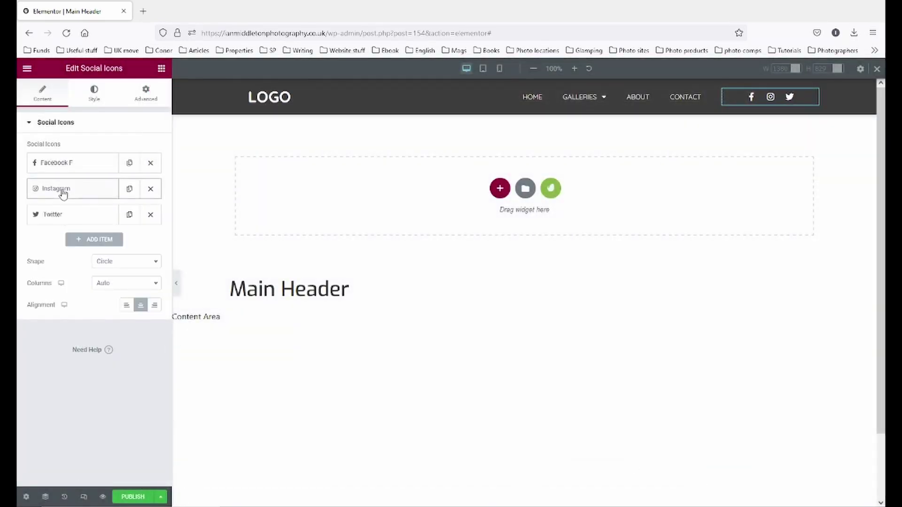
- Add a Flickr icon above Twitter, then delete the Twitter item
left_click(94, 239)
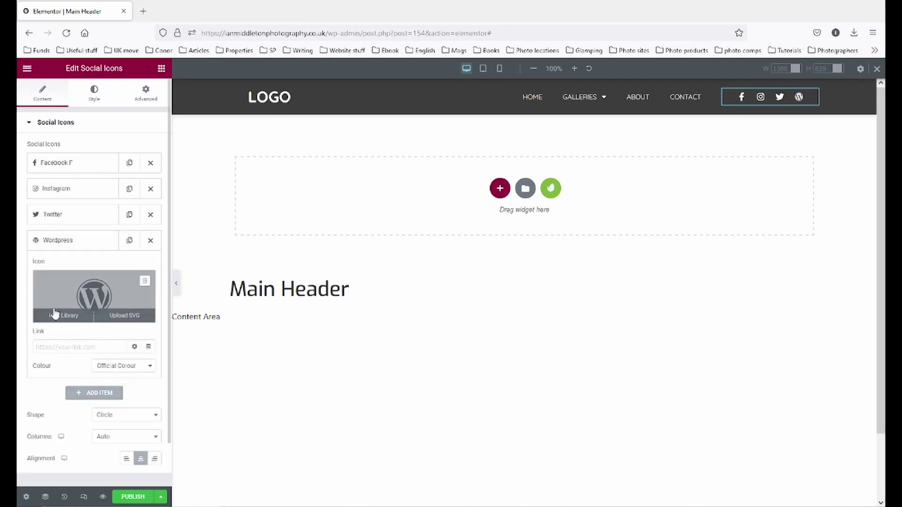
left_click(143, 281)
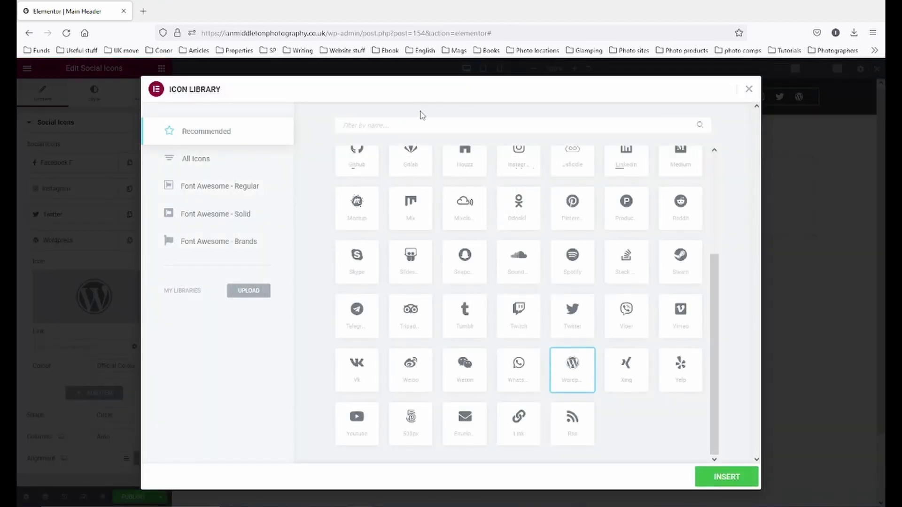
type("fl")
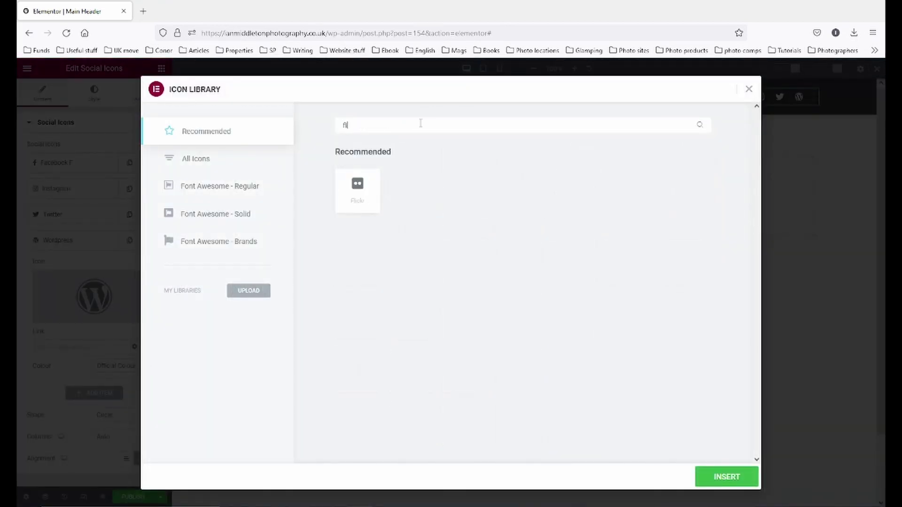
type("k")
key("BackSpace")
left_click(355, 209)
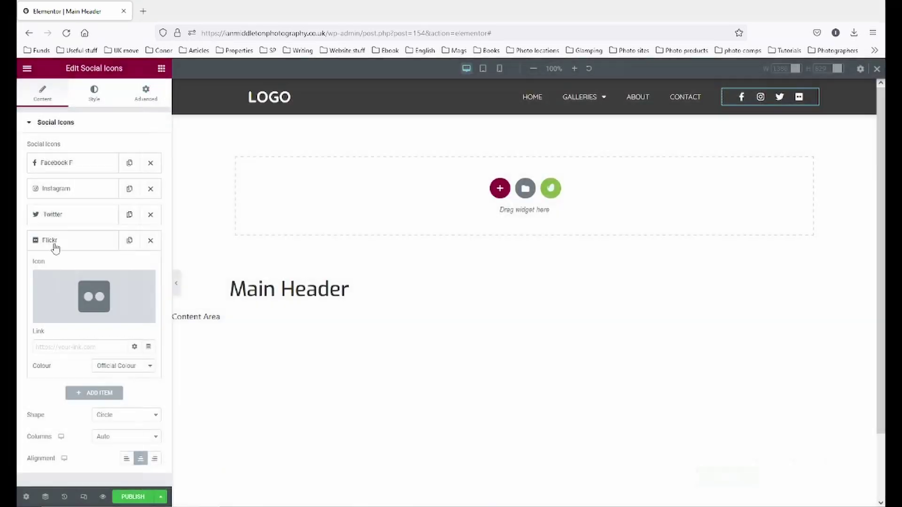
left_click(726, 477)
left_click_drag(51, 241, 51, 214)
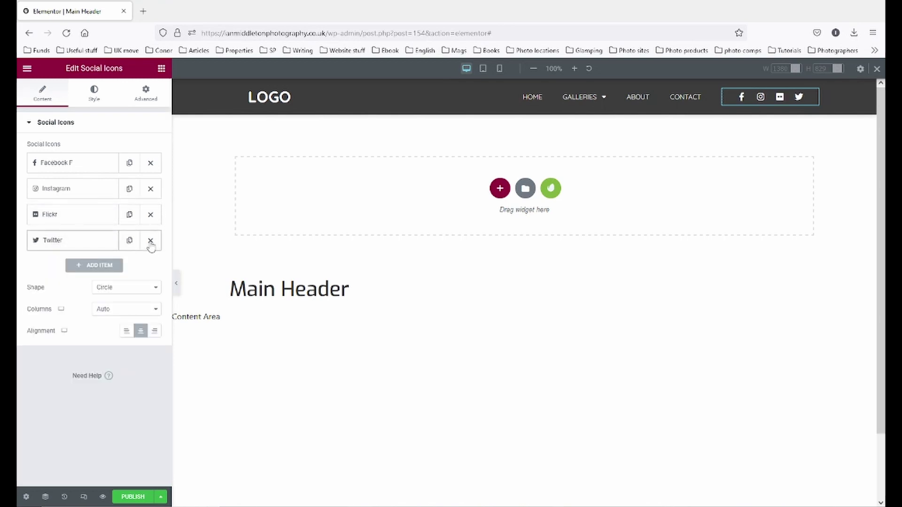
left_click(150, 241)
- Add a 500px icon as the last social icon item
left_click(84, 240)
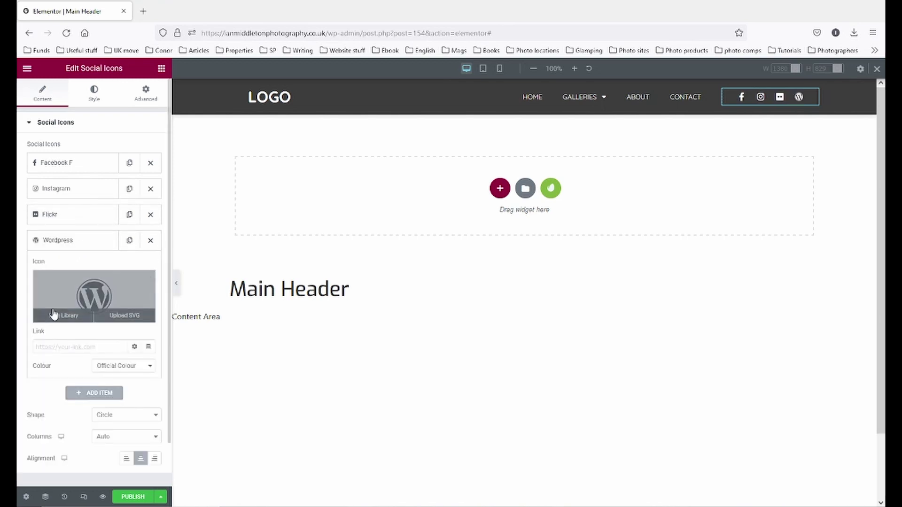
left_click(71, 314)
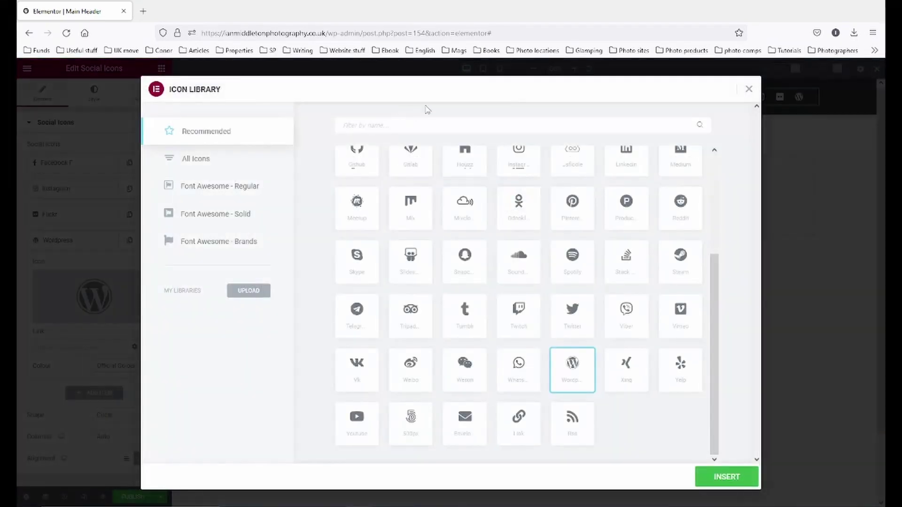
type("500")
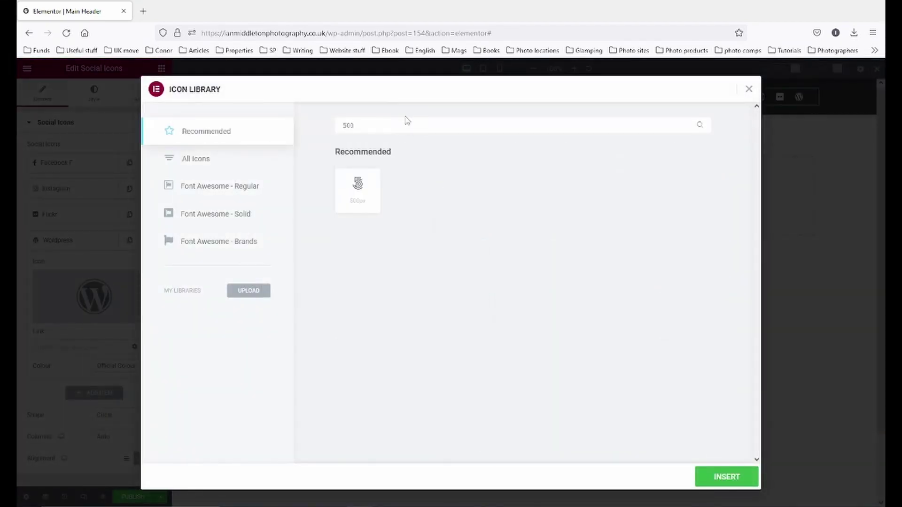
left_click(349, 197)
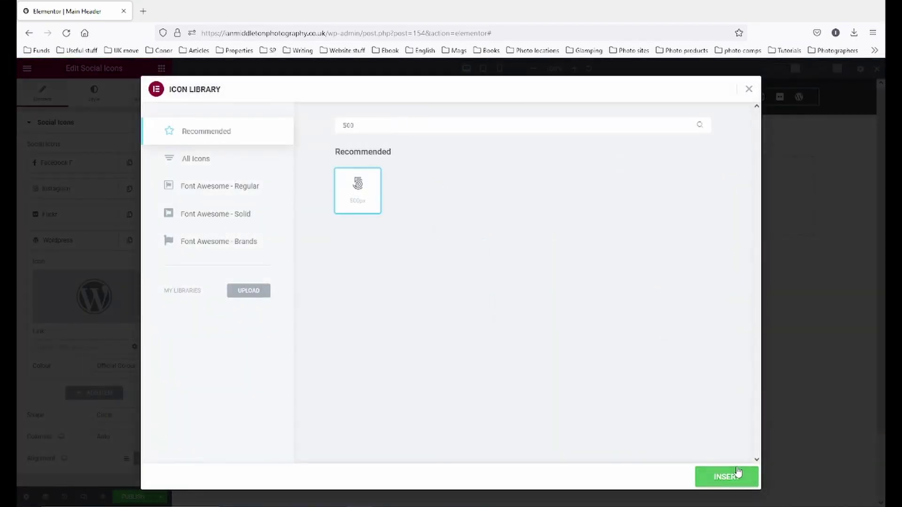
left_click(737, 475)
left_click(53, 237)
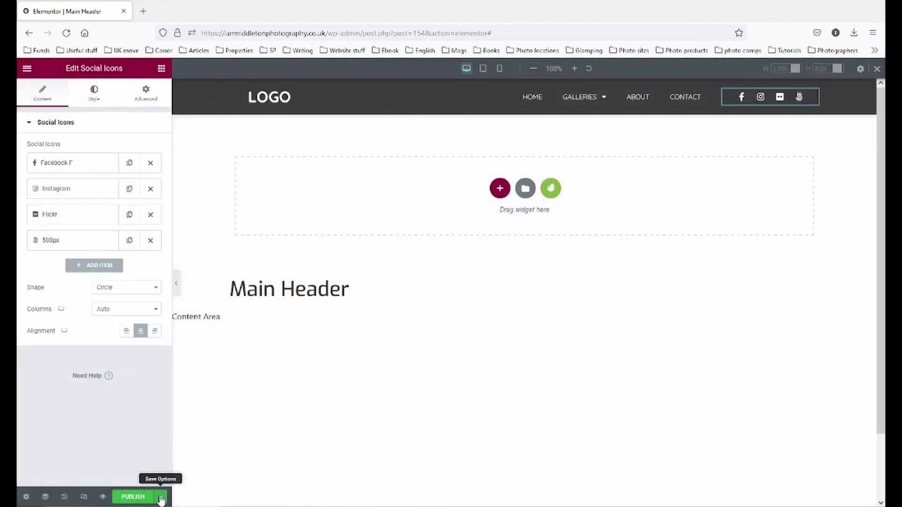
left_click(55, 164)
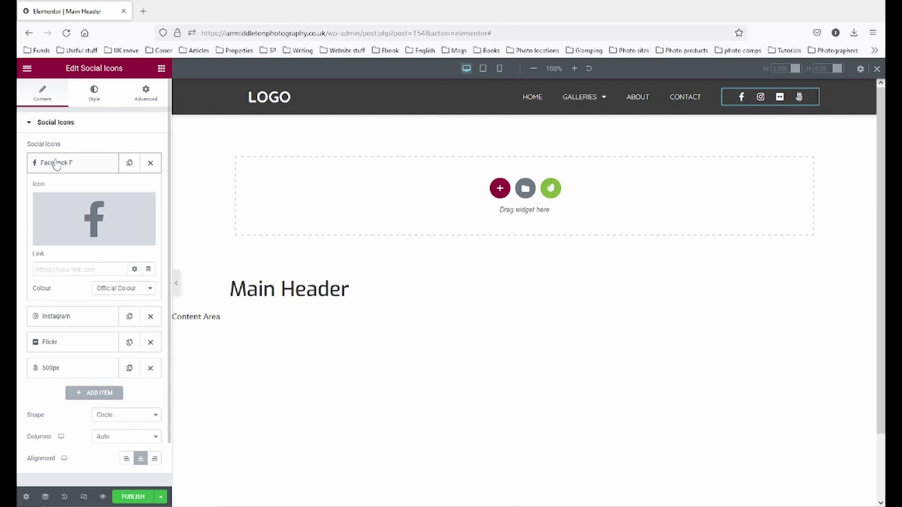
left_click(65, 269)
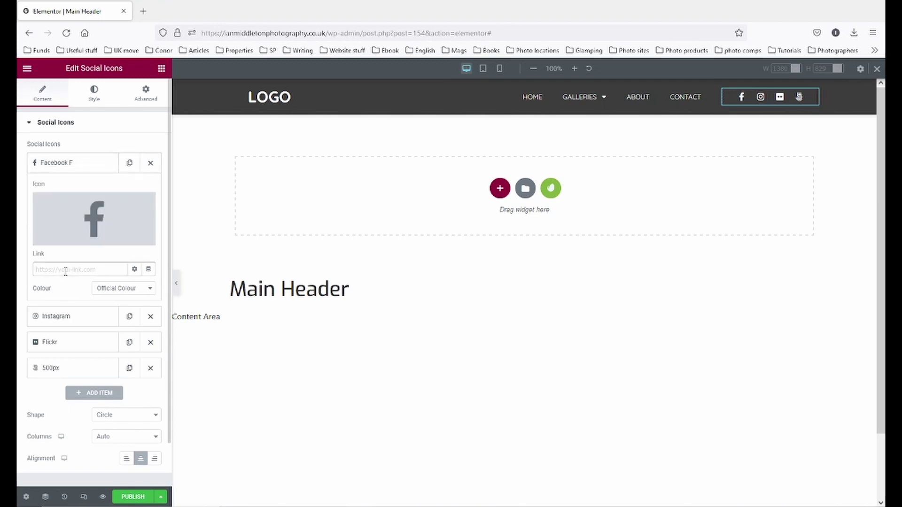
- In a new tab, open the Facebook photography business page and copy its address
left_click(143, 11)
type("facebook.com/")
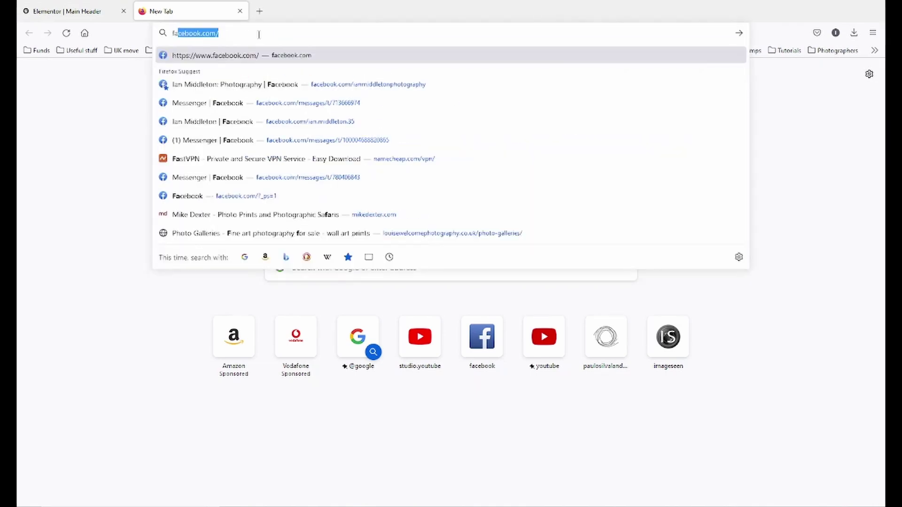
key("Return")
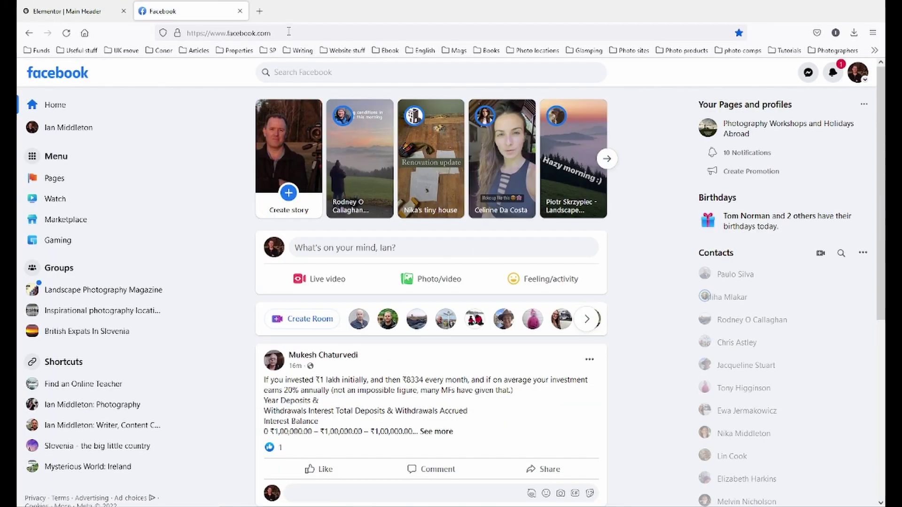
left_click(306, 29)
left_click(307, 29)
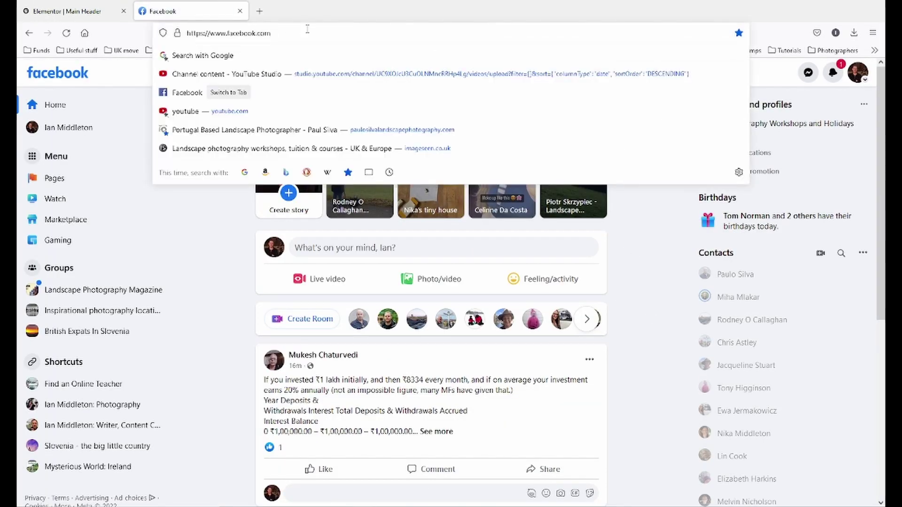
type("/i")
key("Return")
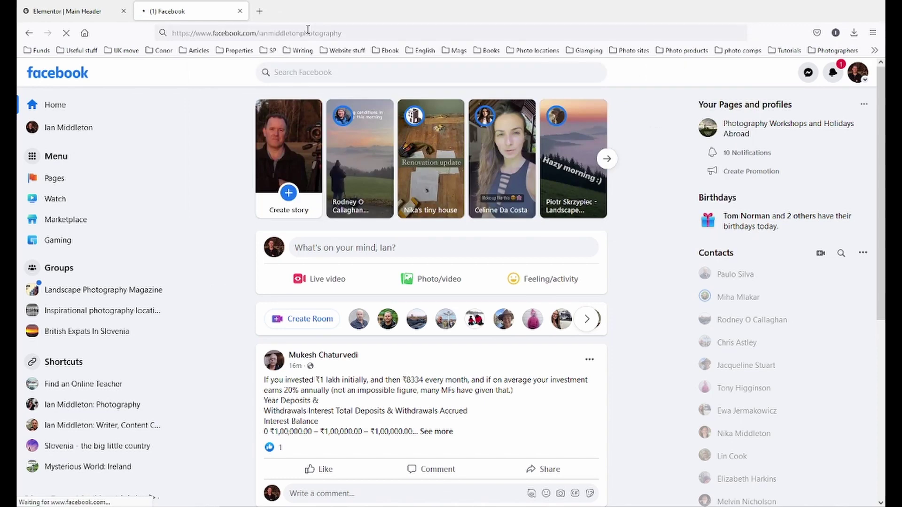
left_click(309, 33)
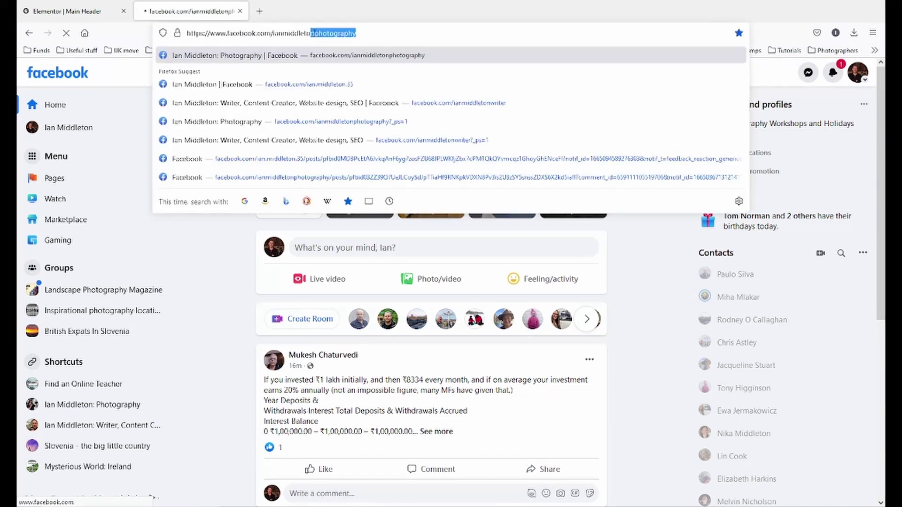
key("ctrl+a")
key("ctrl+c")
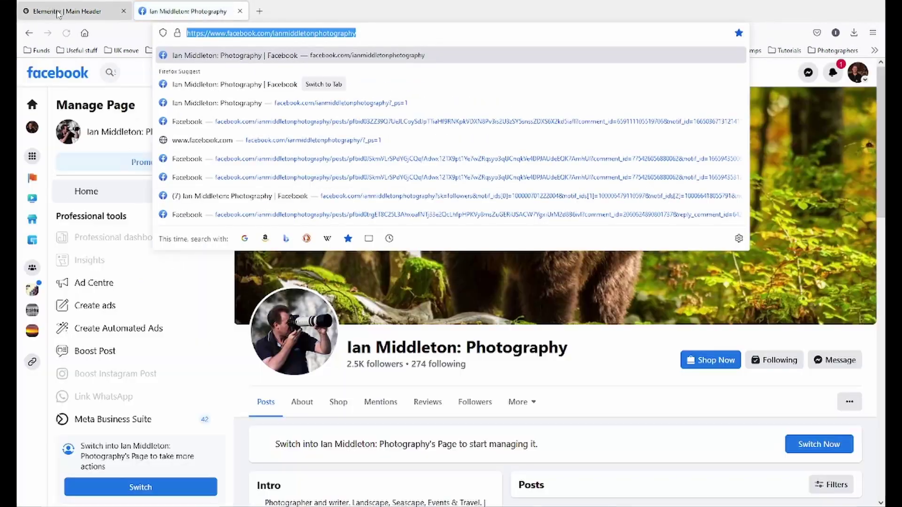
left_click(61, 12)
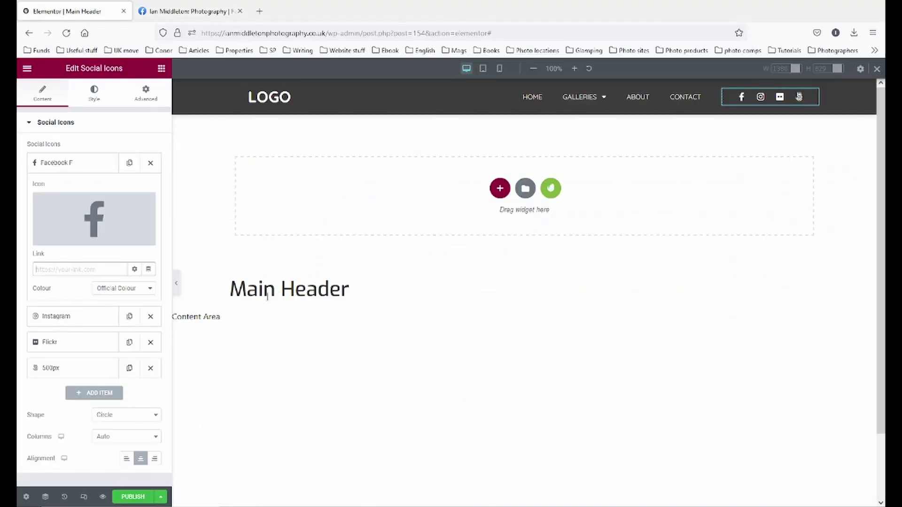
- Paste the Facebook page address as the Facebook F icon's link, opening in a new window
left_click(90, 269)
key("ctrl+v")
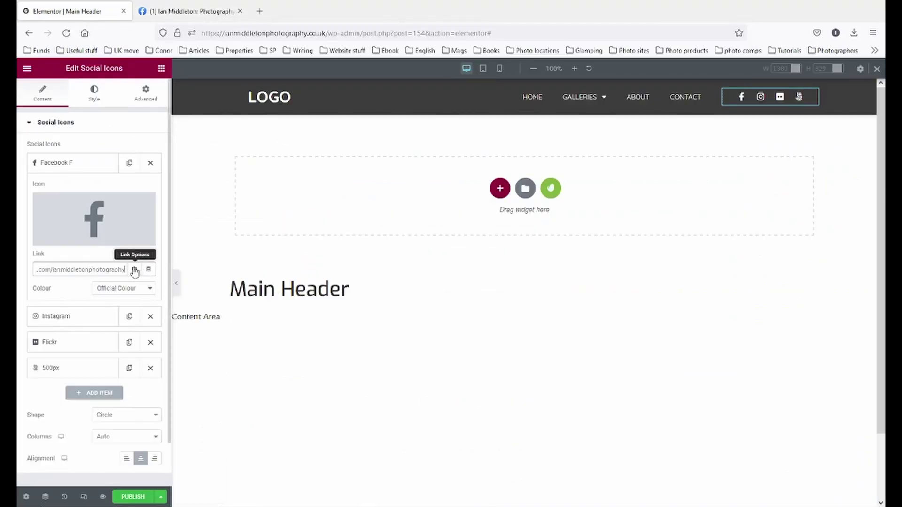
left_click(134, 269)
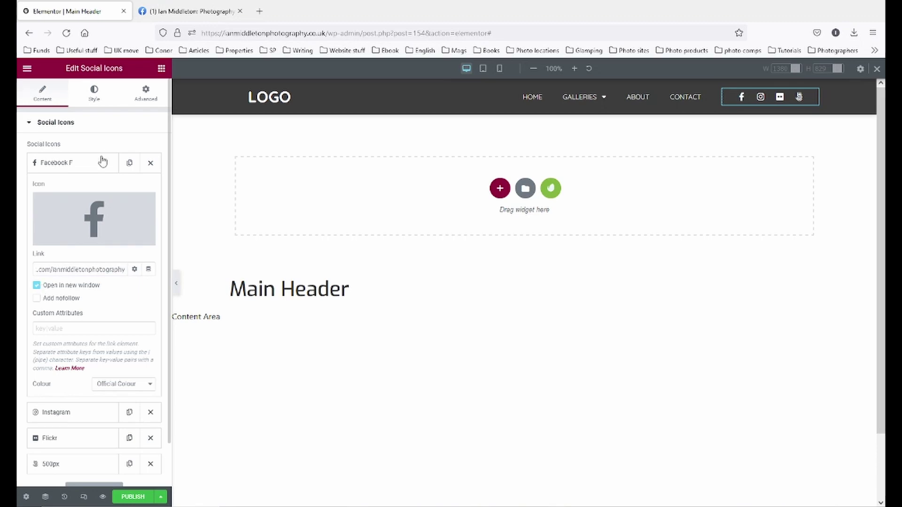
left_click(82, 168)
left_click(81, 190)
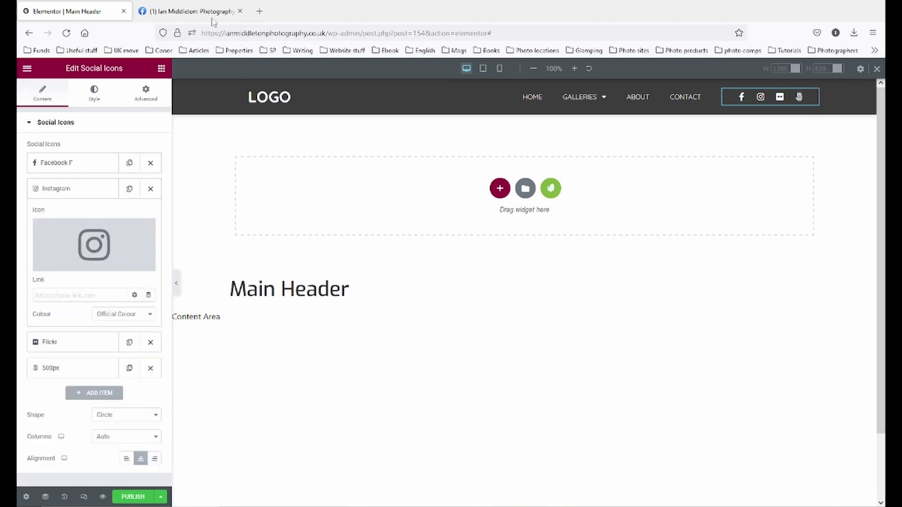
- Change the second tab's address to the Instagram profile and select its full URL
left_click(191, 11)
left_click(292, 32)
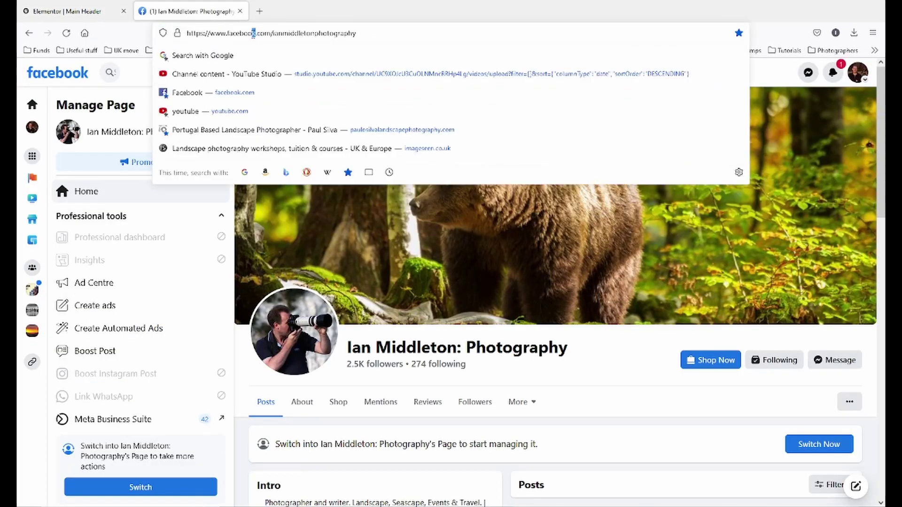
left_click_drag(254, 33, 226, 34)
type("insta")
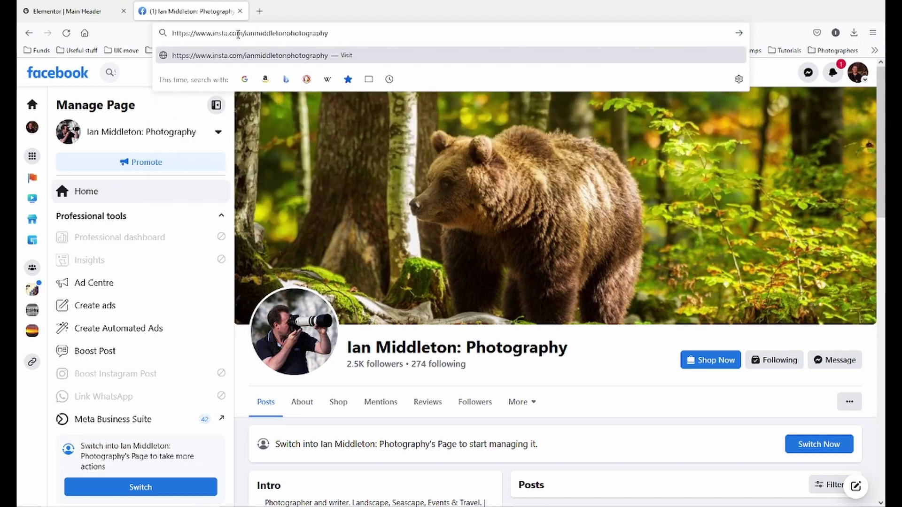
type("gram")
key("Return")
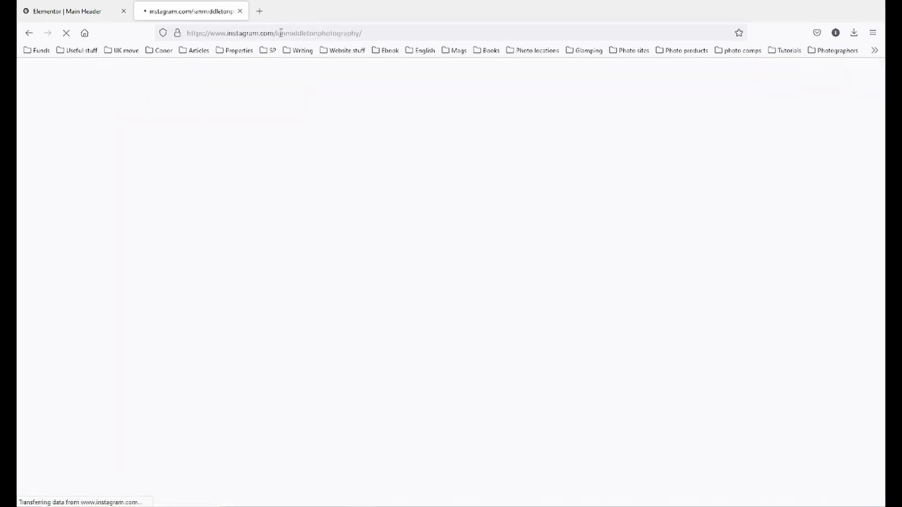
left_click(280, 33)
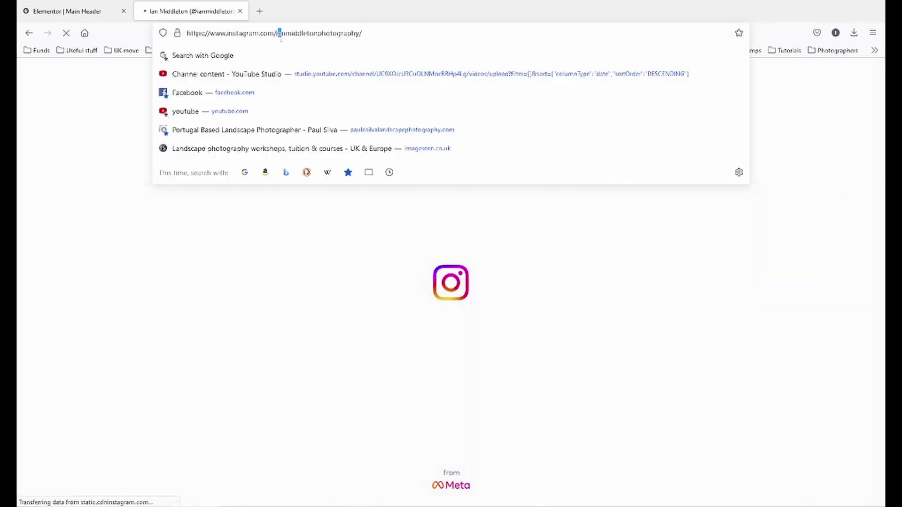
left_click(101, 13)
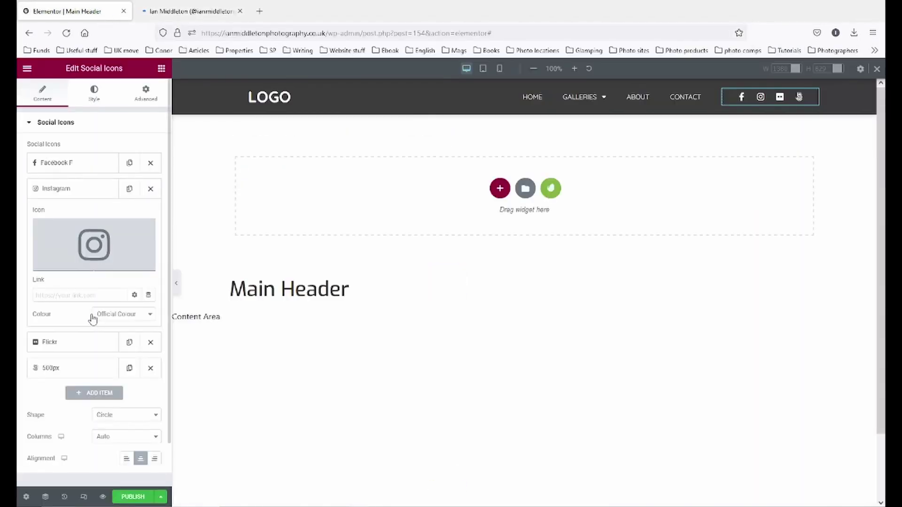
- Paste the Instagram profile address as the Instagram icon's link and save the header as a draft
left_click(85, 295)
key("ctrl+v")
left_click(57, 187)
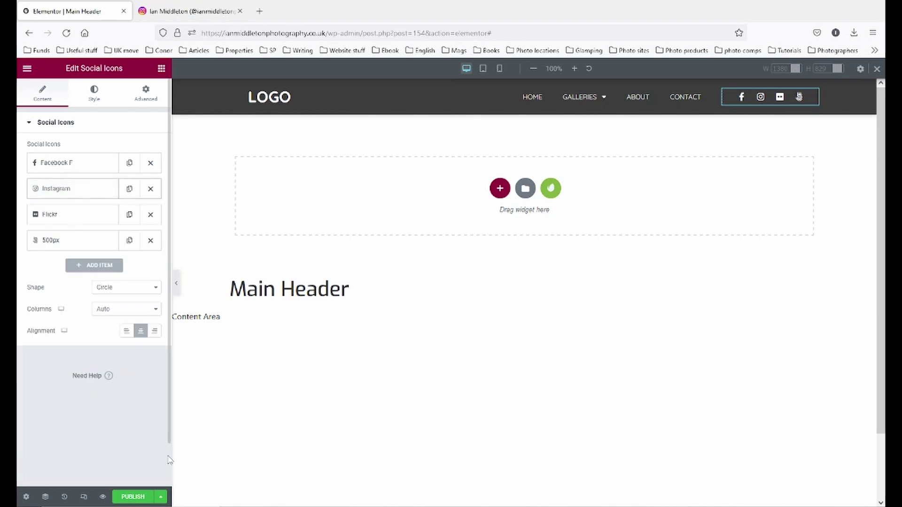
left_click(160, 496)
left_click(55, 429)
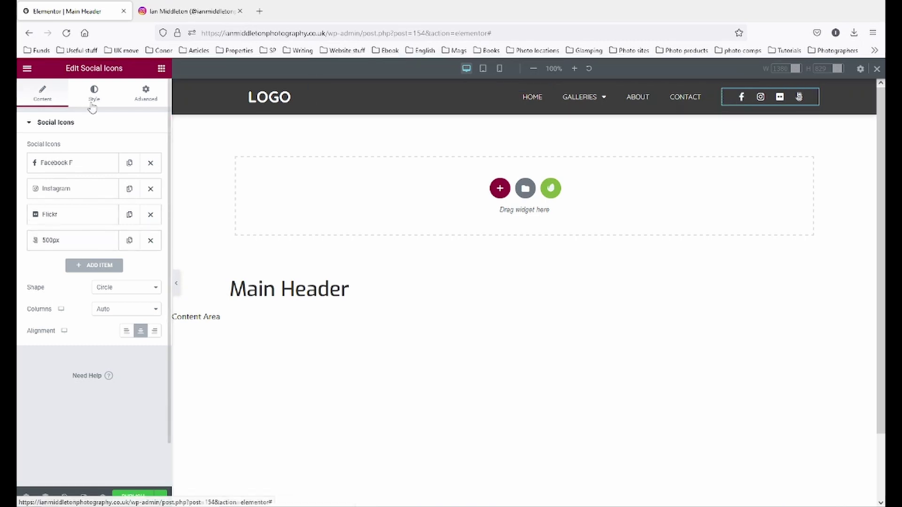
left_click(123, 290)
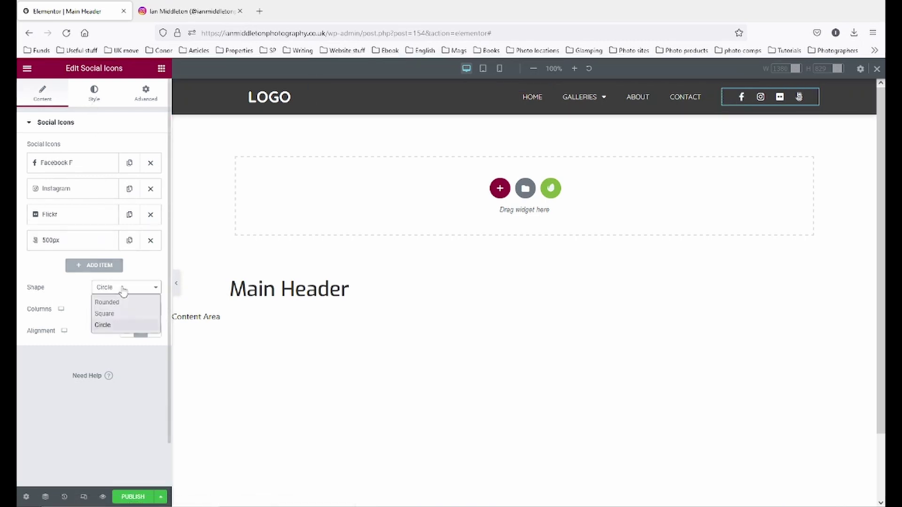
left_click(127, 303)
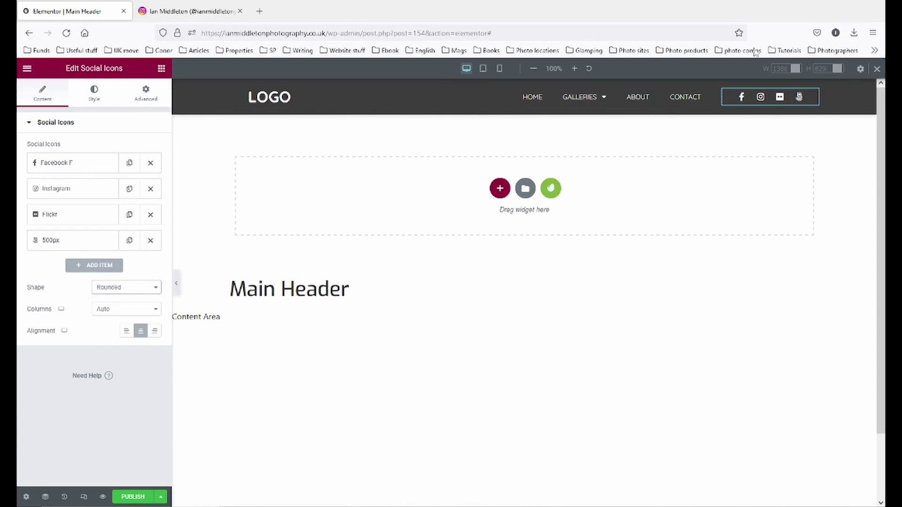
left_click(112, 287)
left_click(115, 324)
left_click(136, 287)
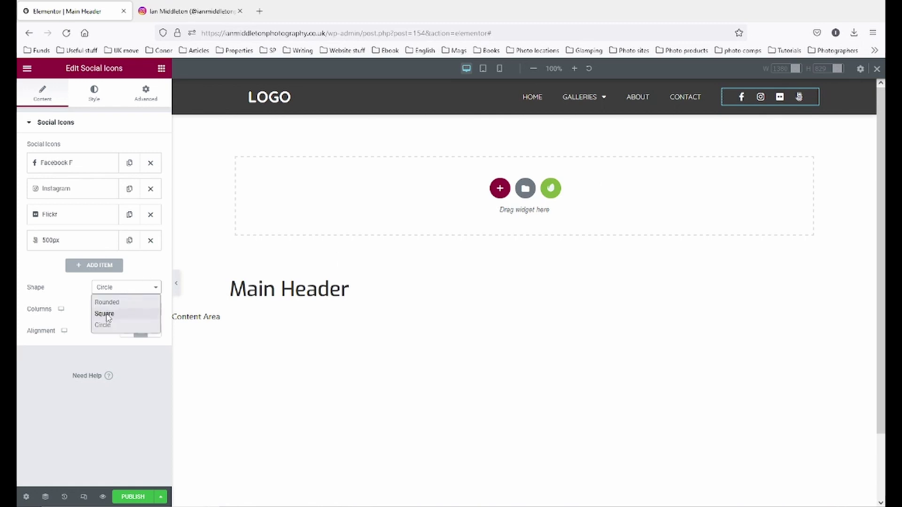
left_click(113, 313)
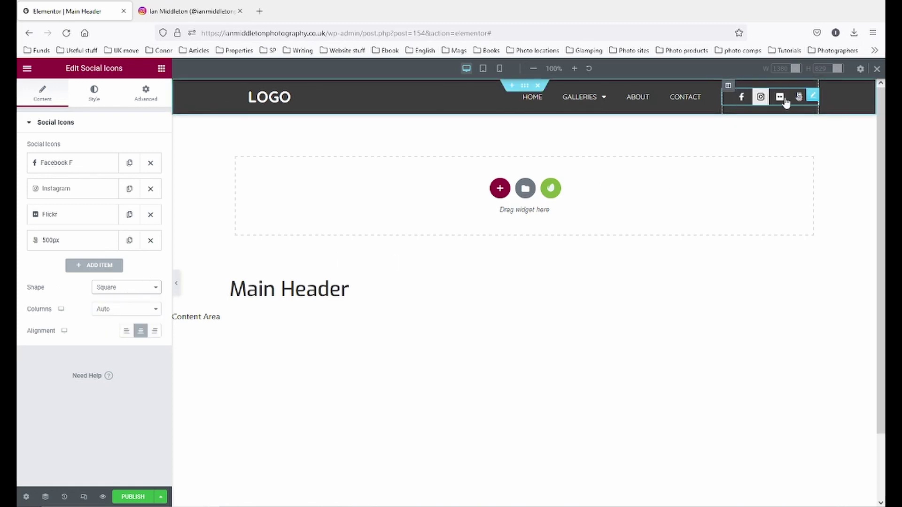
left_click(128, 290)
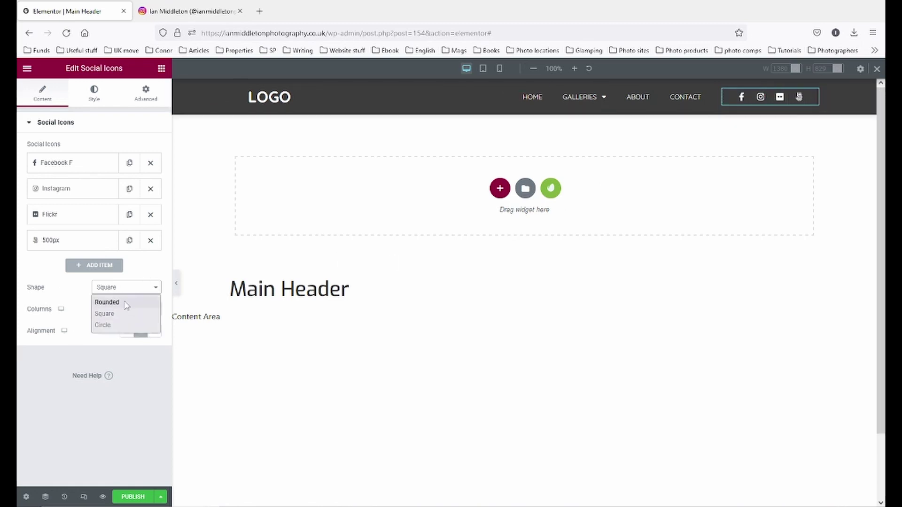
left_click(126, 304)
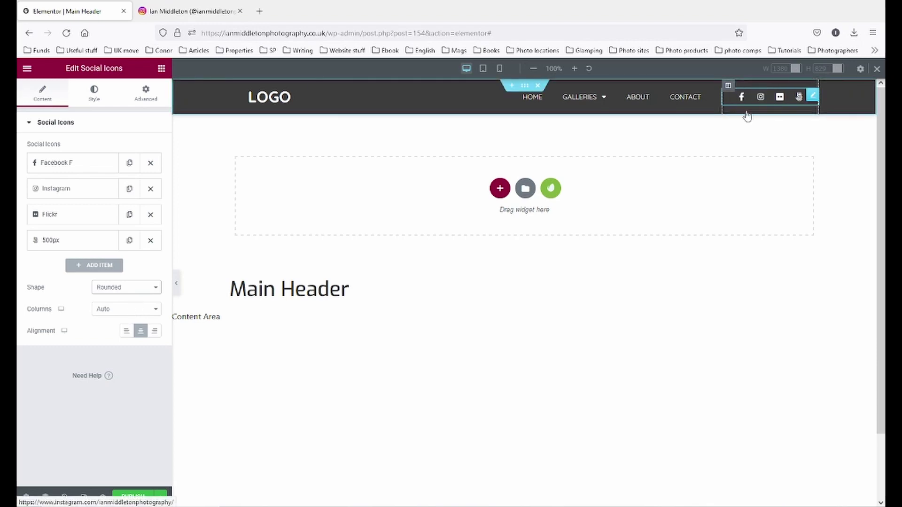
left_click(149, 286)
left_click(108, 325)
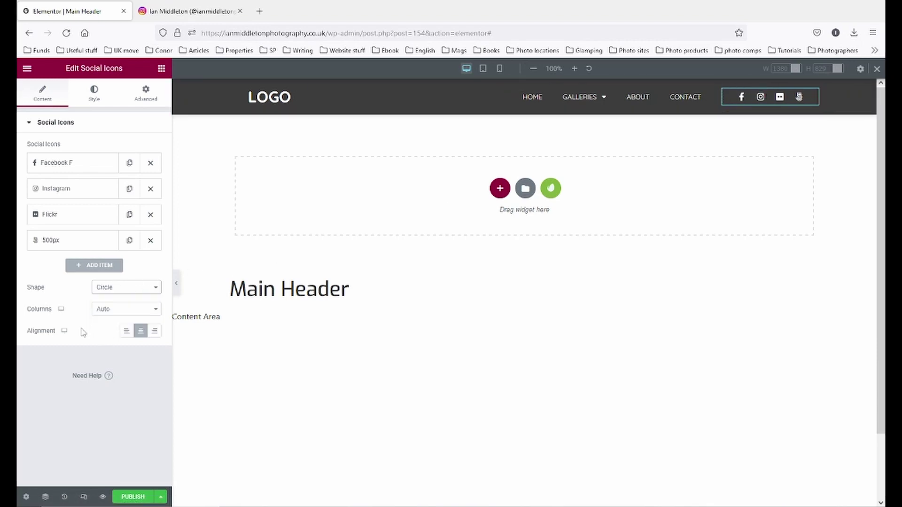
left_click(144, 312)
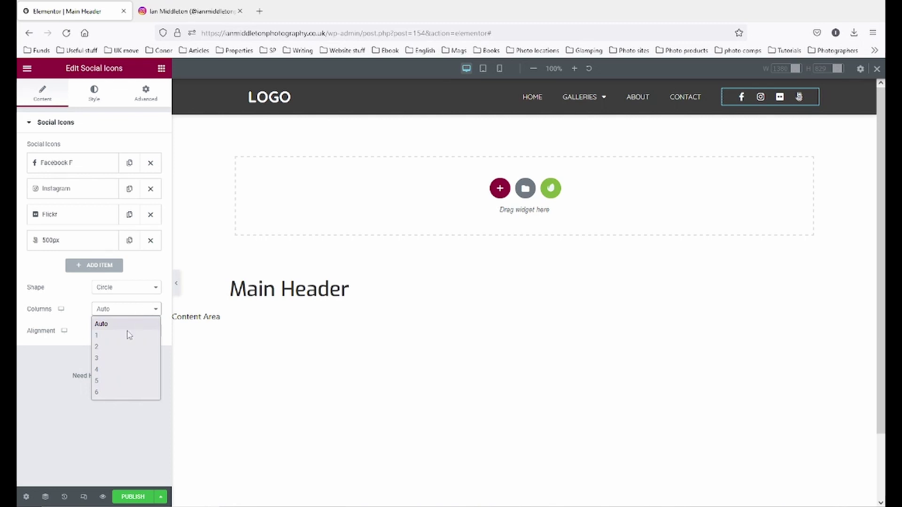
left_click(125, 347)
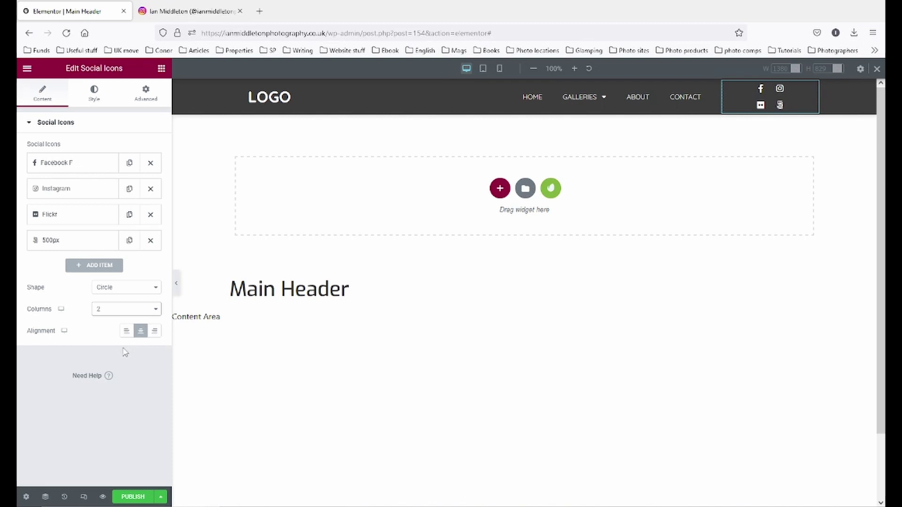
left_click(141, 314)
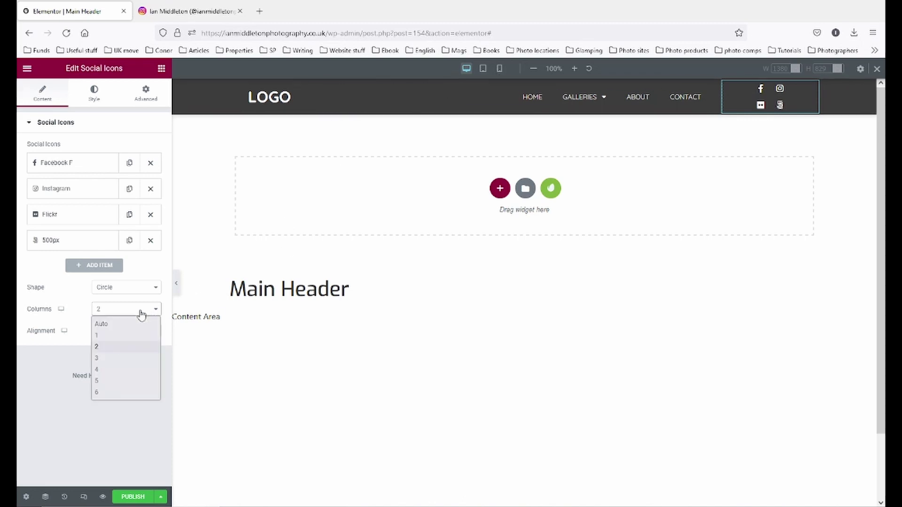
left_click(131, 357)
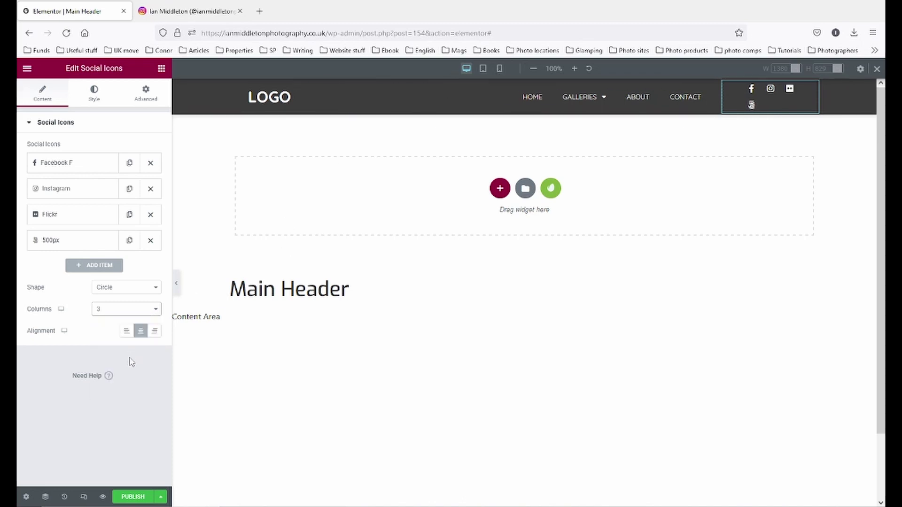
left_click(132, 305)
left_click(130, 323)
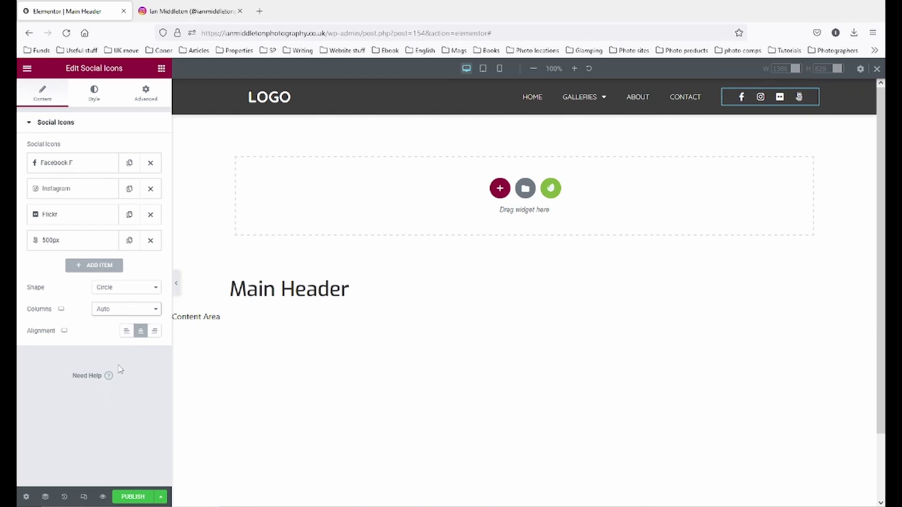
left_click(126, 330)
- Keep Custom icon colours after trying Official Colour, and show the Icon Hover settings
left_click(154, 330)
left_click(141, 330)
left_click(94, 94)
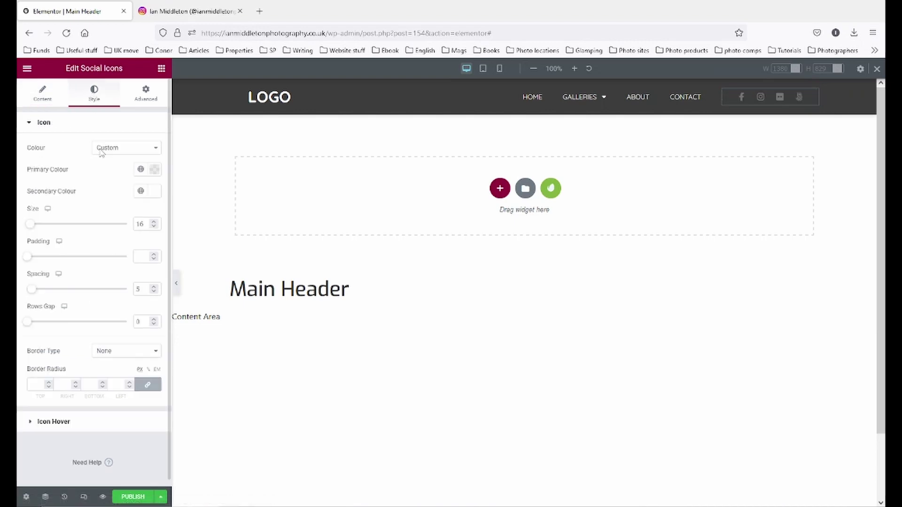
left_click(145, 149)
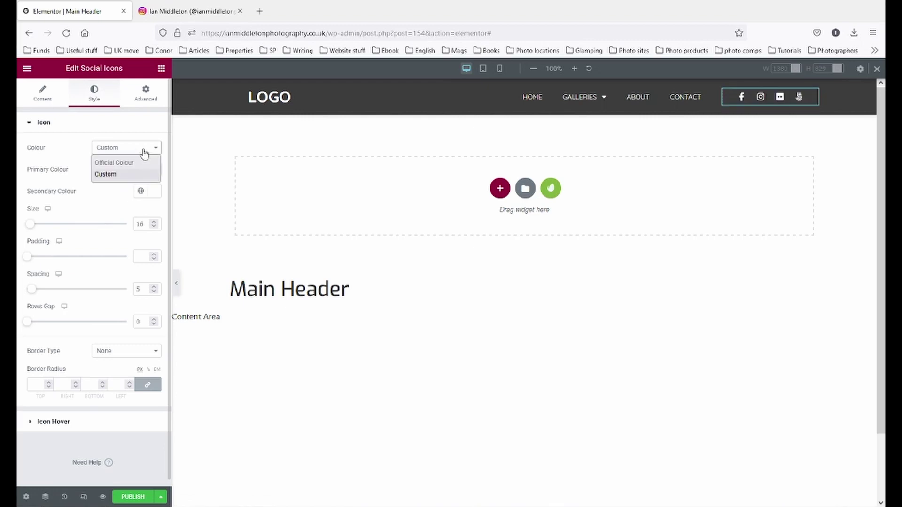
left_click(120, 158)
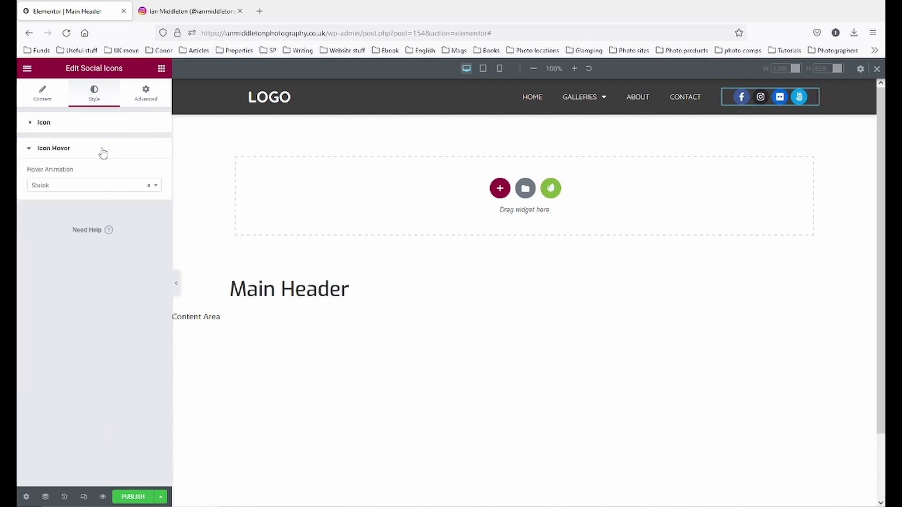
left_click(95, 131)
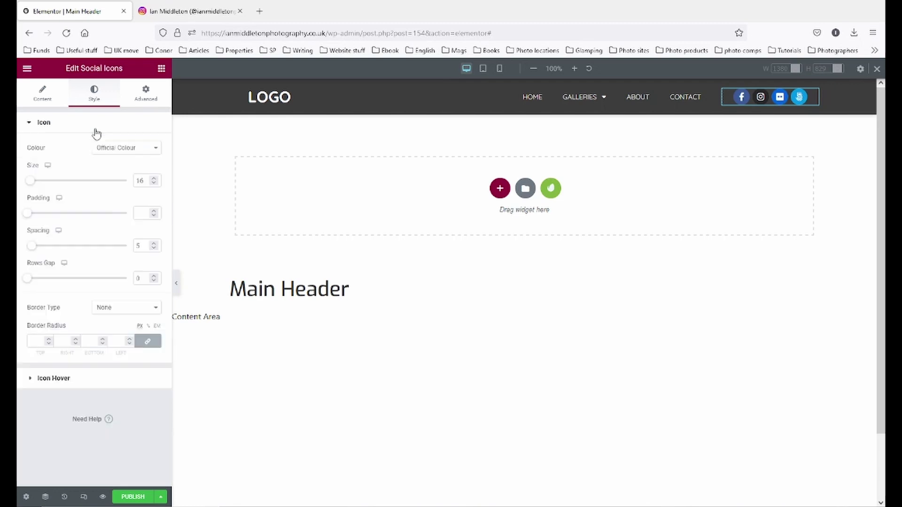
left_click(133, 150)
left_click(133, 173)
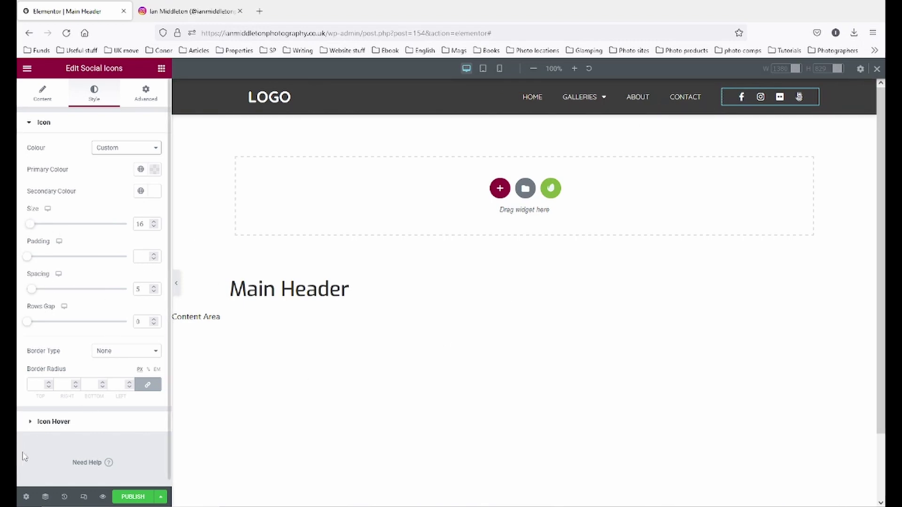
left_click(71, 424)
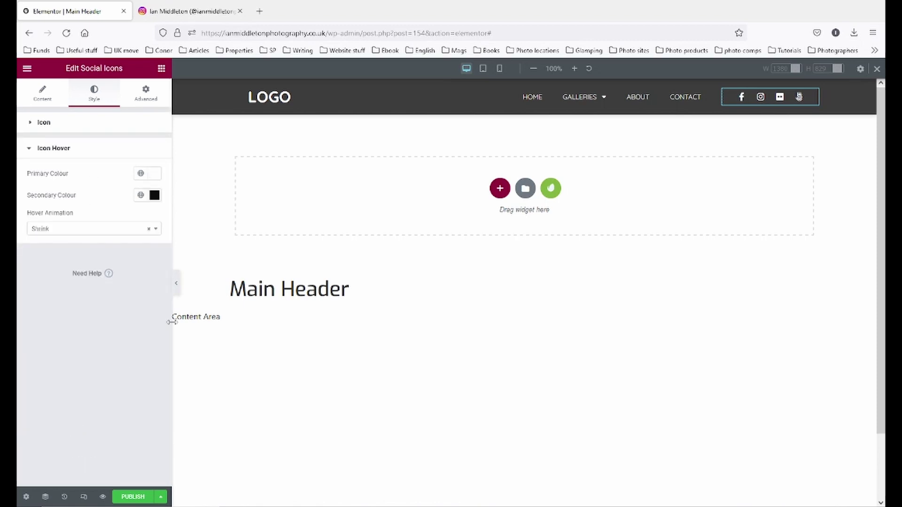
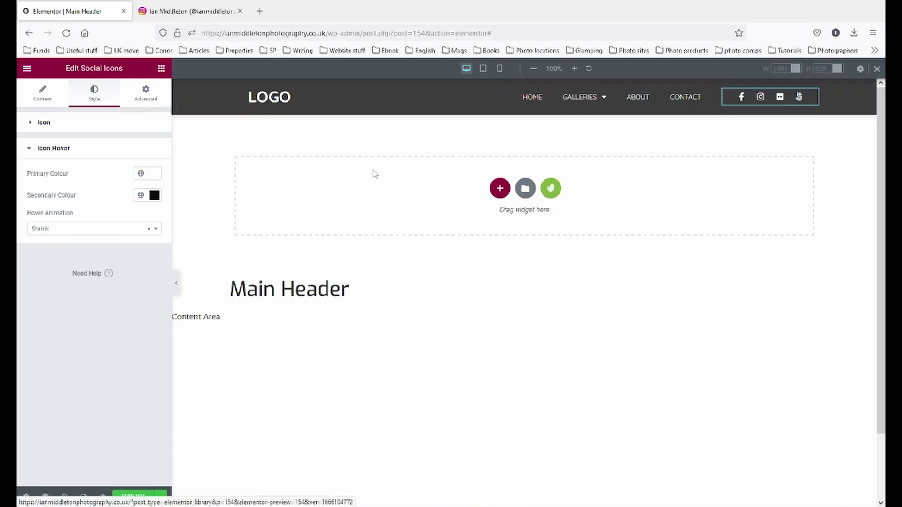
- Review the social icons' hover animation, Advanced and Content settings, then select the LOGO heading
left_click(80, 230)
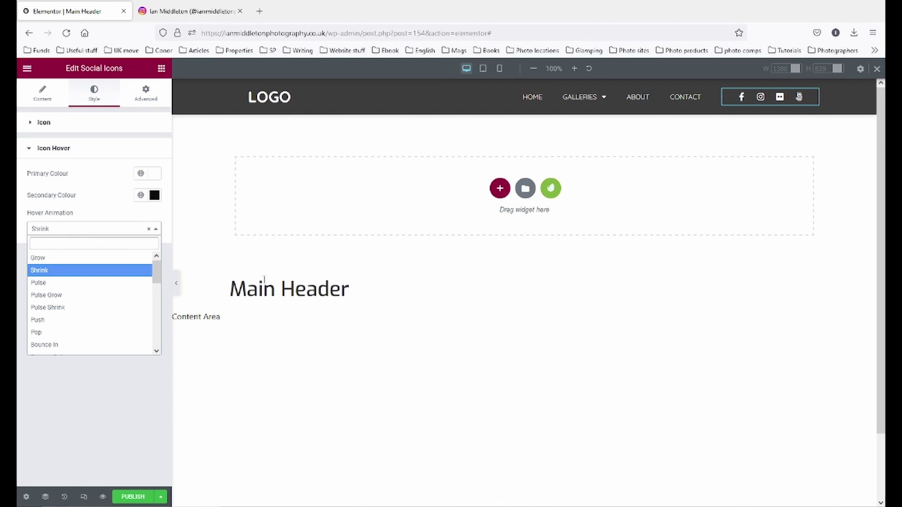
left_click(363, 370)
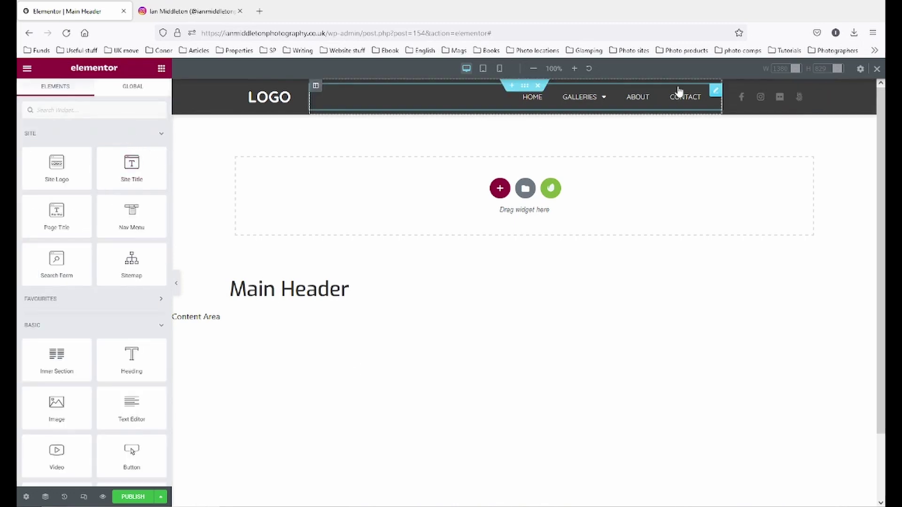
left_click(812, 97)
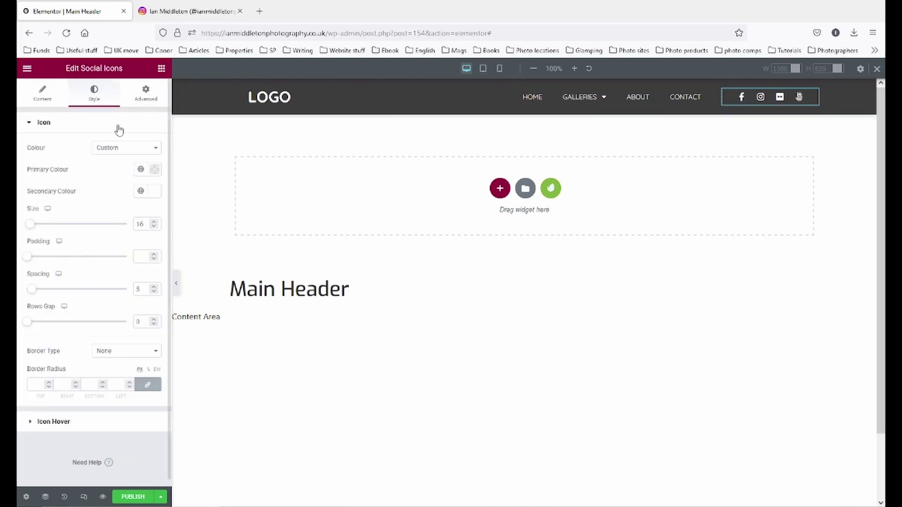
left_click(145, 93)
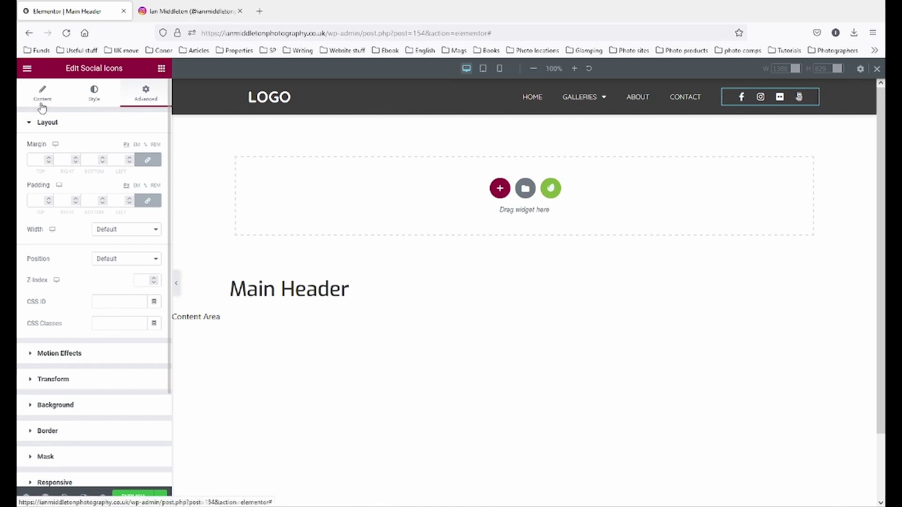
left_click(42, 106)
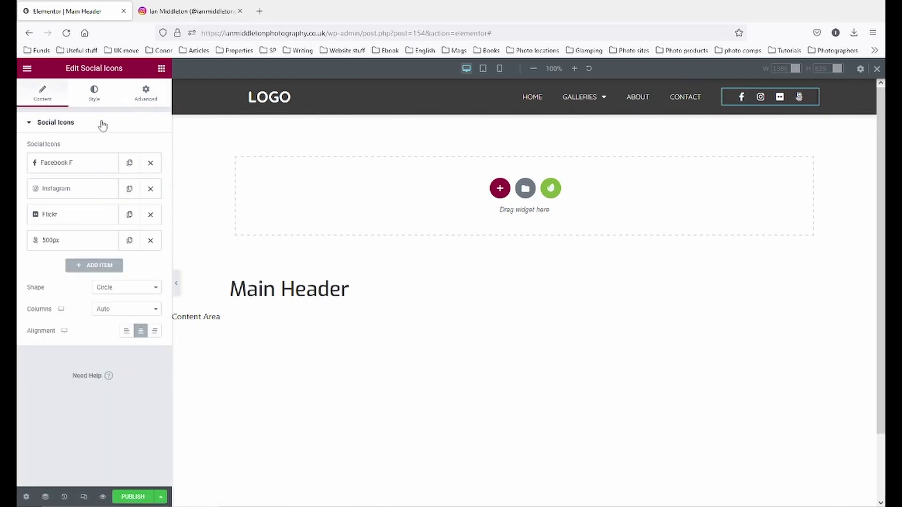
left_click(289, 96)
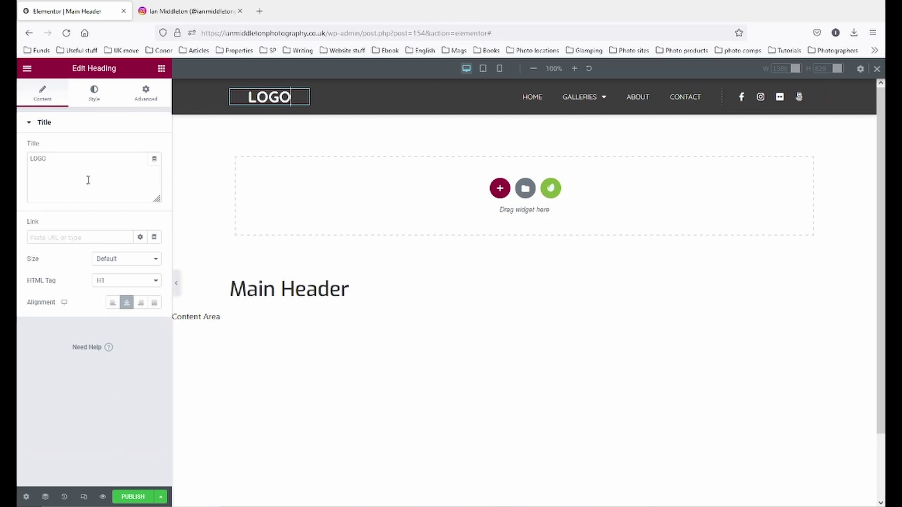
- Remove the placeholder LOGO heading from the header
left_click_drag(56, 162, 17, 159)
type("Ian M")
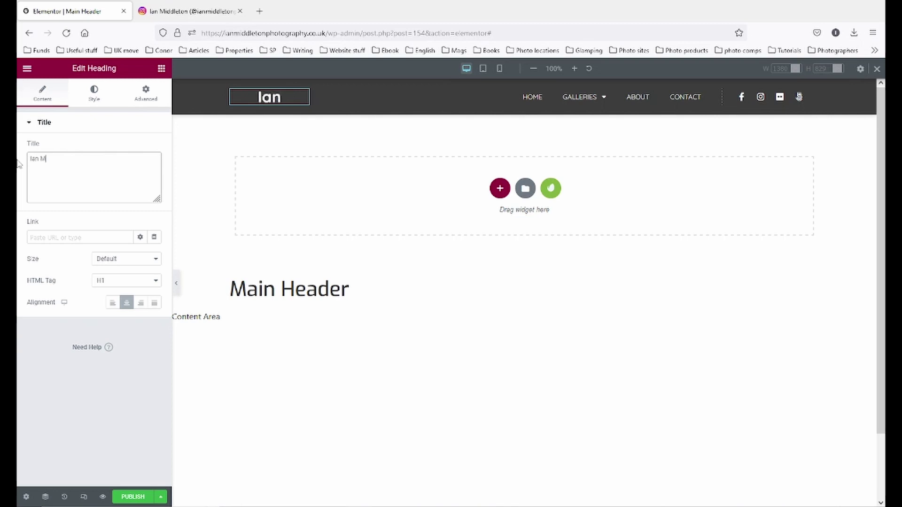
key("BackSpace")
right_click(303, 95)
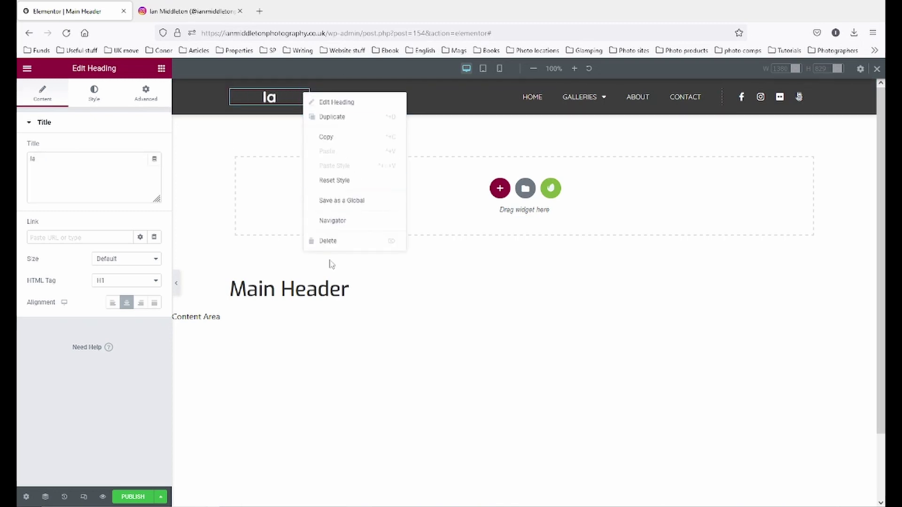
left_click(327, 241)
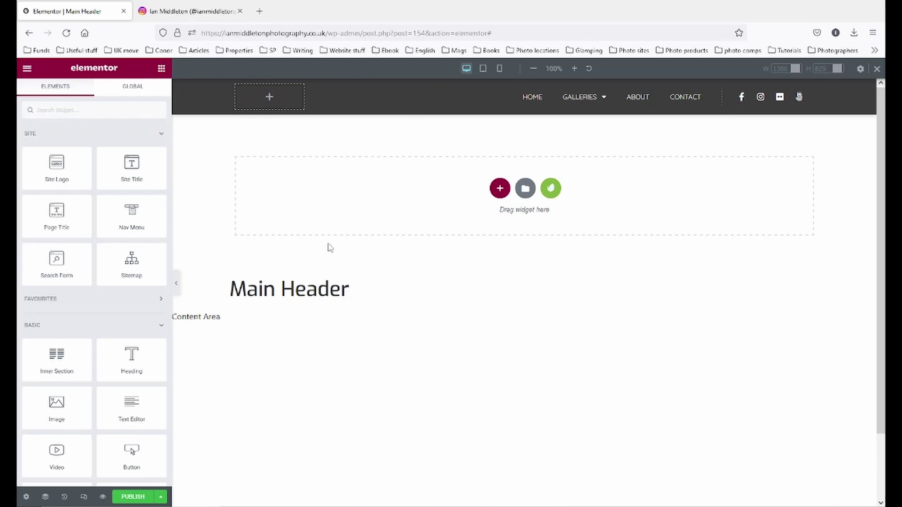
- Place a Site Logo widget in the empty slot, test width and opacity, and keep image size Full
left_click_drag(57, 166, 270, 96)
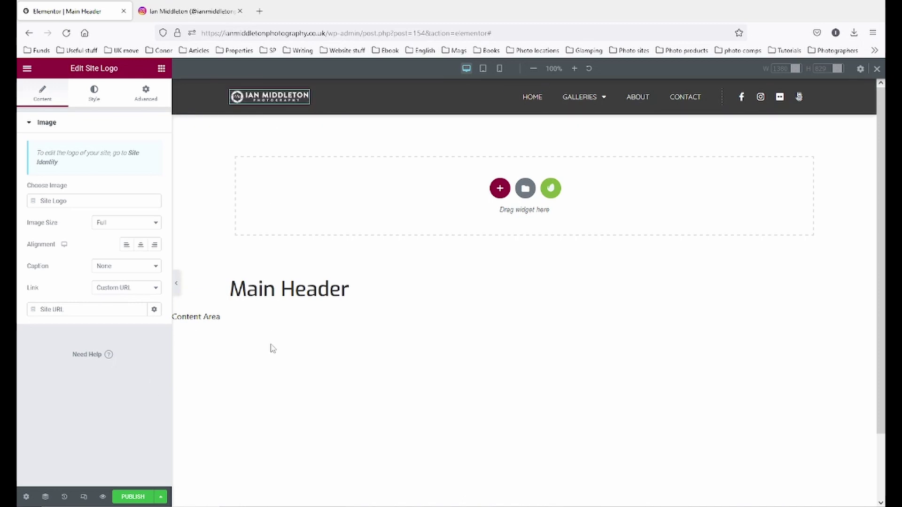
left_click(94, 92)
left_click_drag(28, 160, 118, 168)
key("BackSpace")
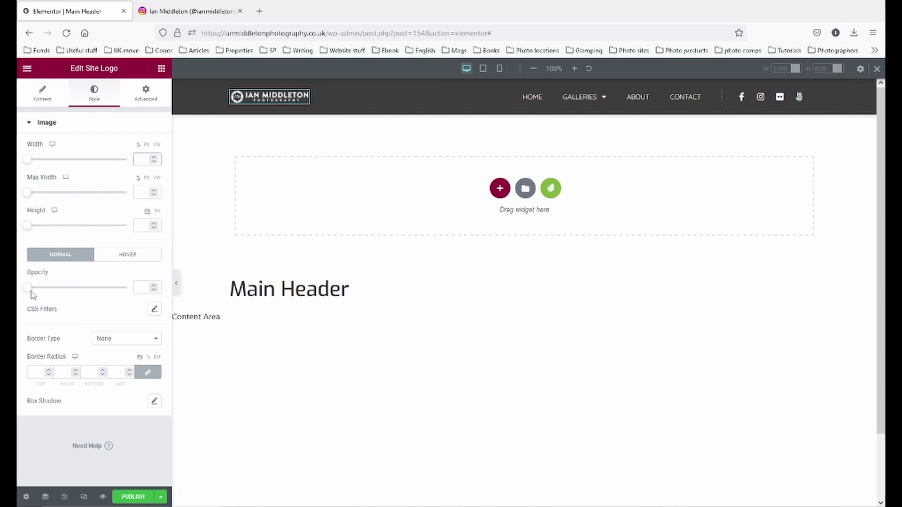
left_click_drag(31, 291, 67, 290)
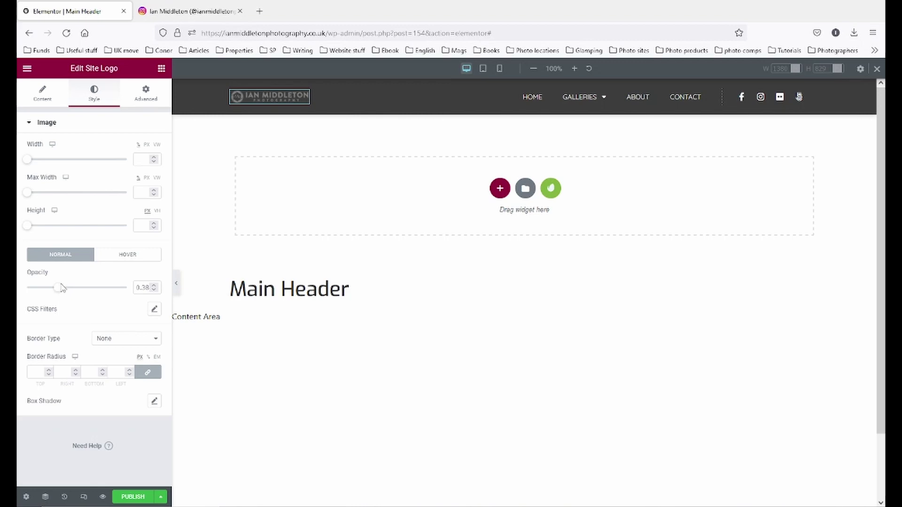
left_click_drag(151, 288, 147, 288)
left_click(41, 103)
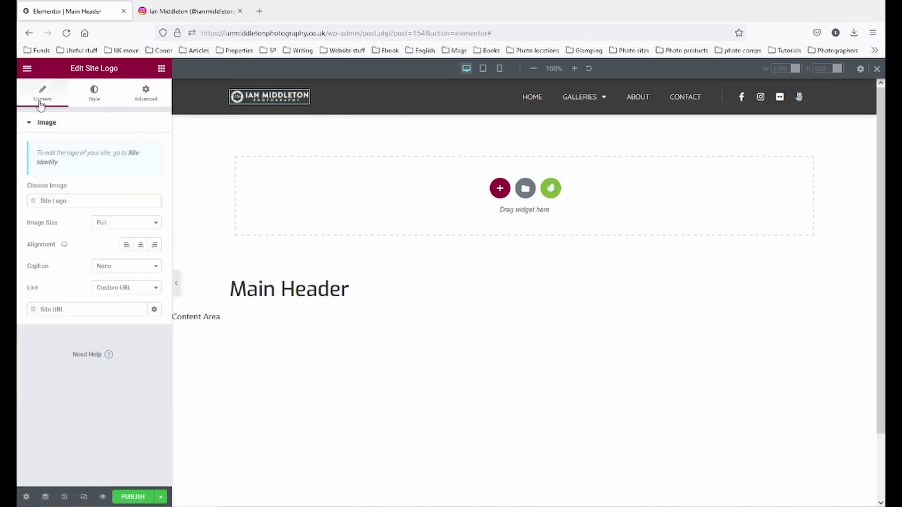
left_click(136, 224)
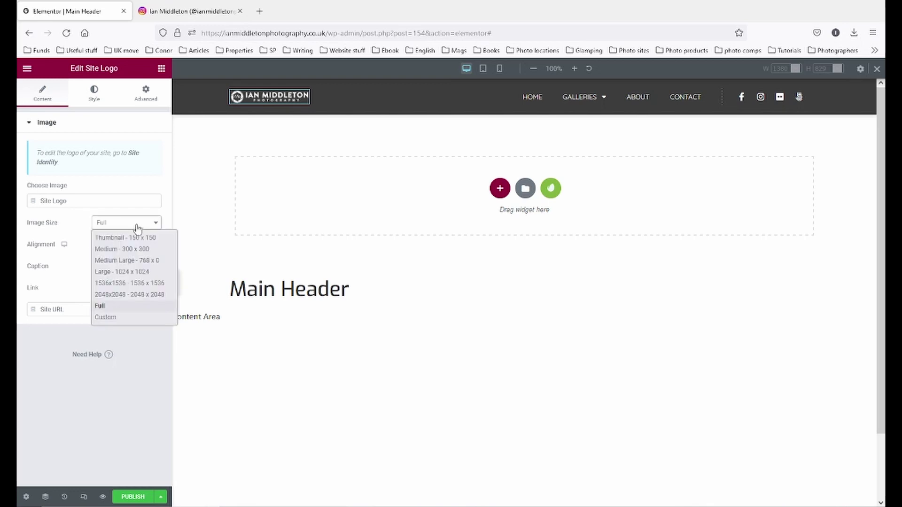
left_click(136, 224)
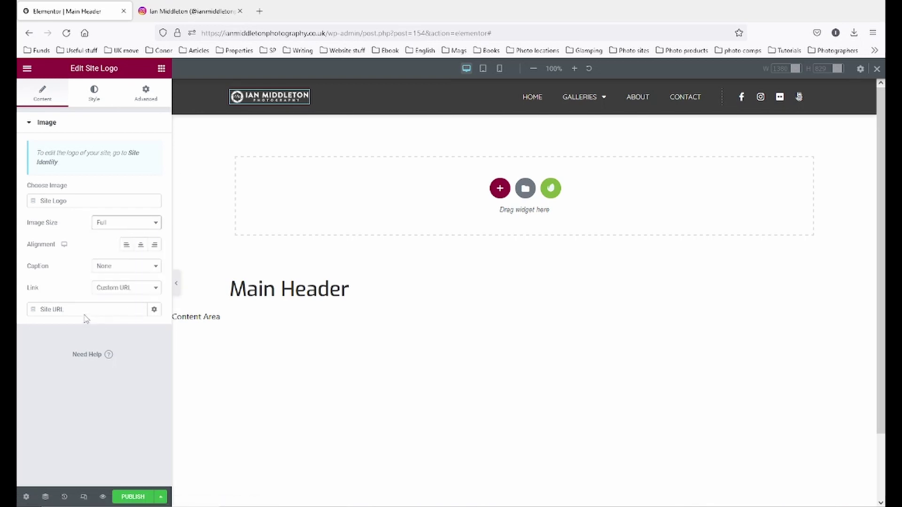
- Save the header as a draft and preview it with the editing panel hidden
left_click(161, 497)
left_click(69, 428)
left_click(176, 284)
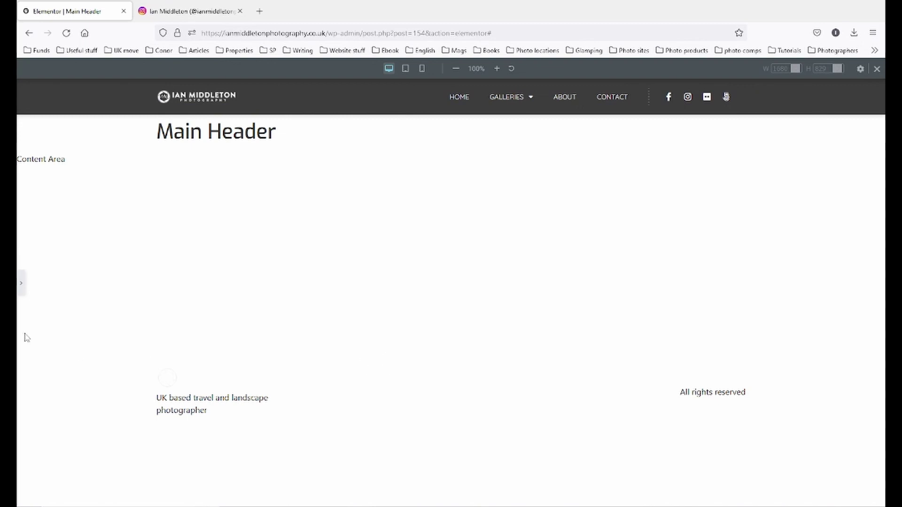
left_click(19, 282)
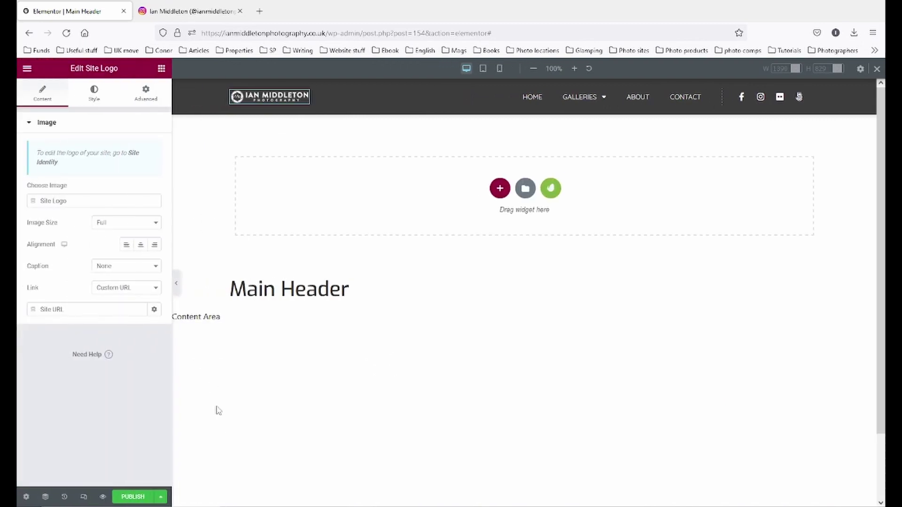
- Switch the editor preview to mobile width
left_click(84, 497)
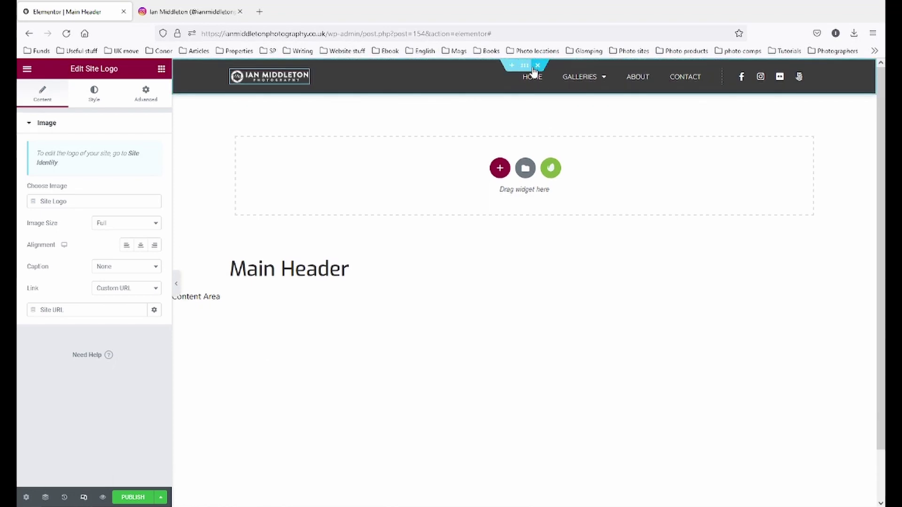
left_click(83, 497)
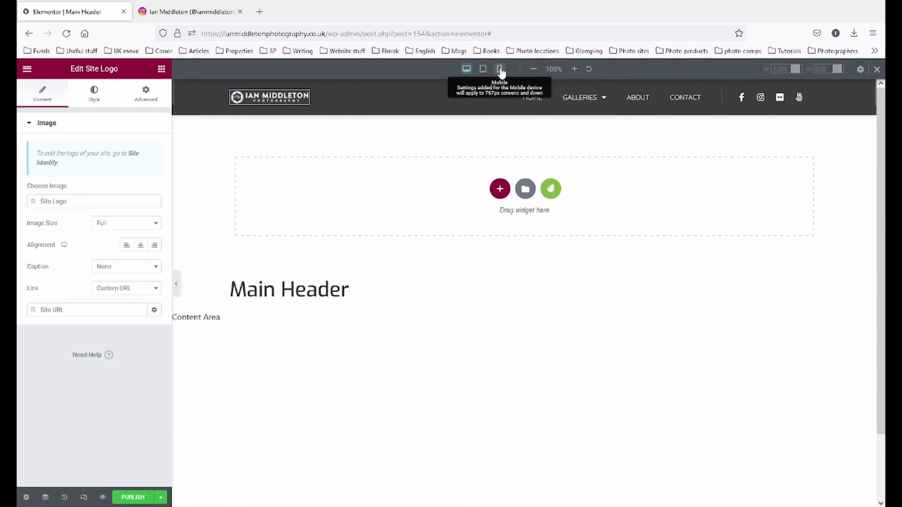
left_click(500, 69)
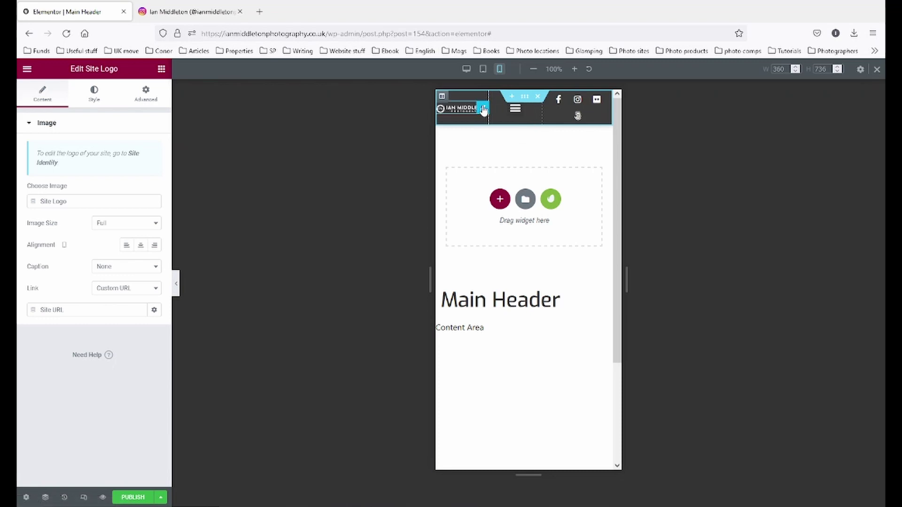
- Set the logo, menu and social-icon columns to 33% width and preview the mobile header
left_click(443, 97)
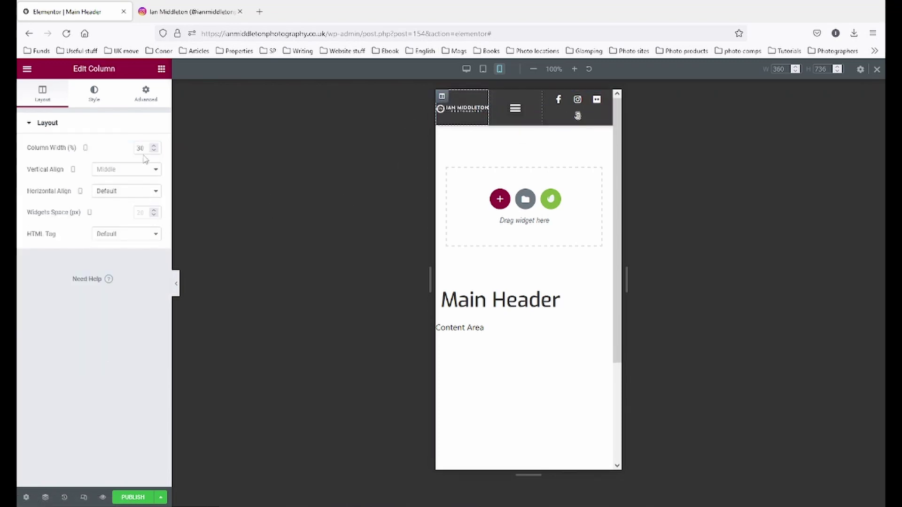
left_click_drag(144, 148, 132, 155)
type("33")
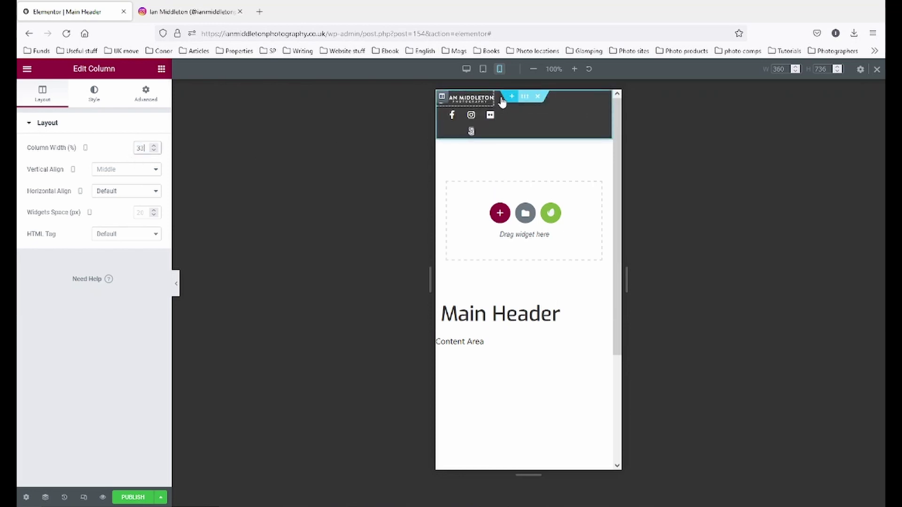
left_click(499, 99)
left_click(148, 147)
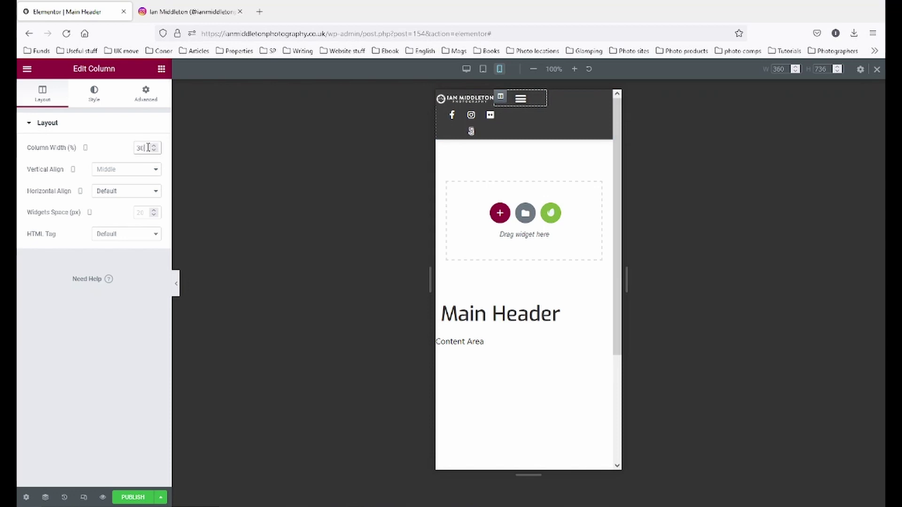
key("BackSpace")
type("3")
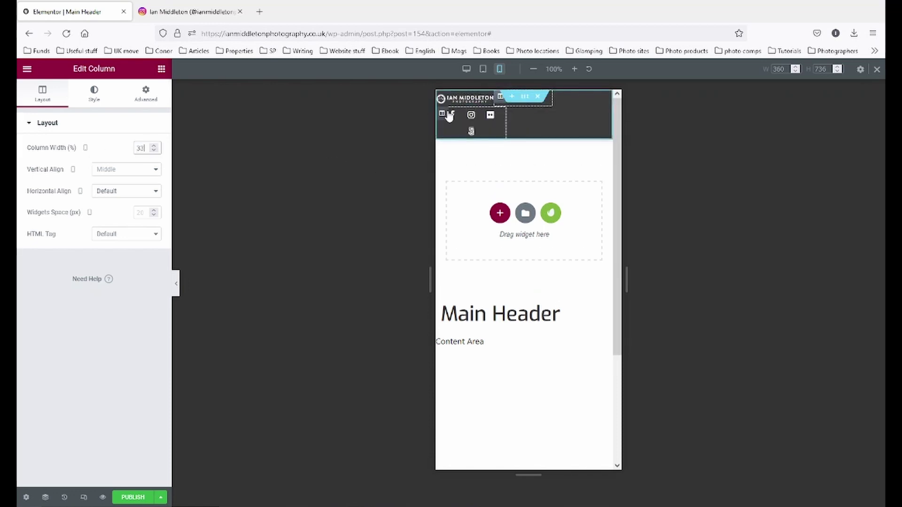
left_click(442, 115)
double_click(141, 148)
type("33")
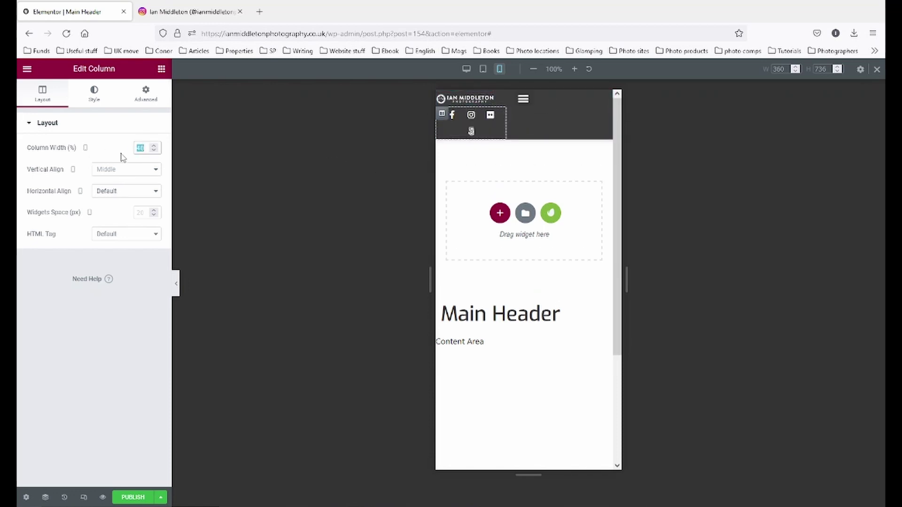
left_click(178, 283)
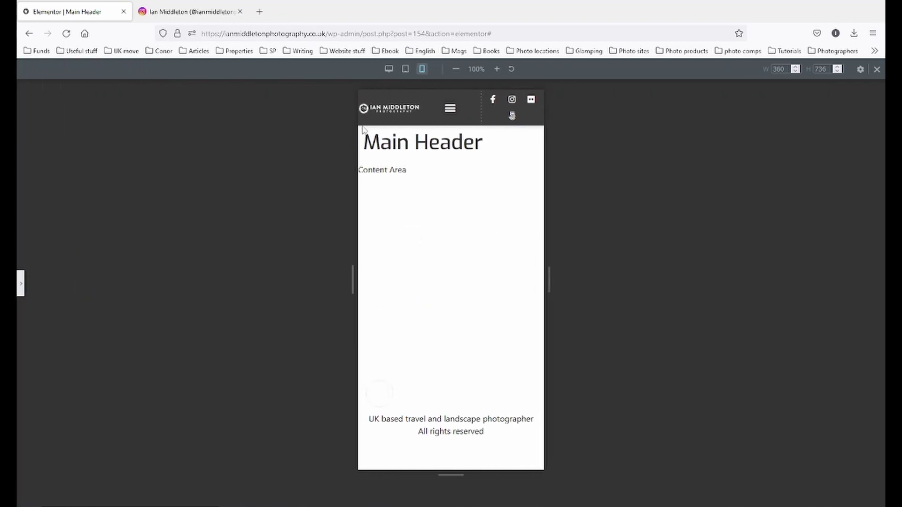
left_click(22, 285)
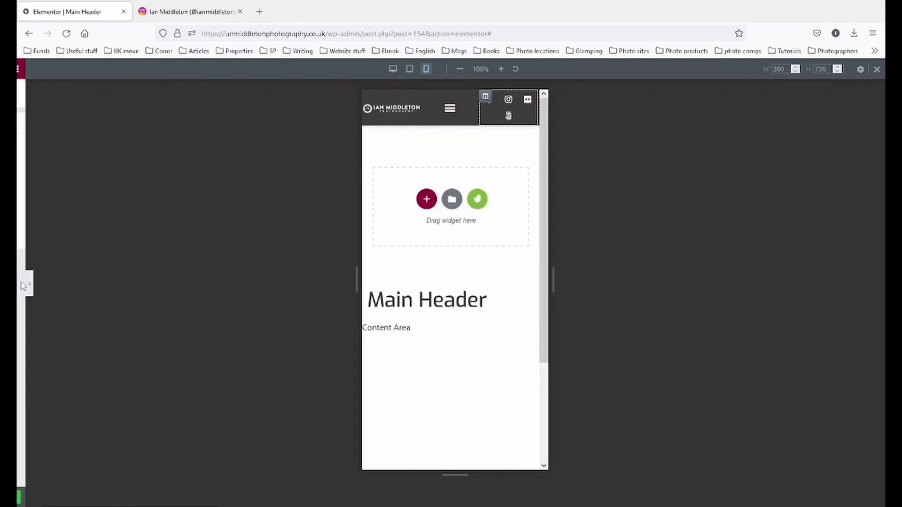
left_click(484, 109)
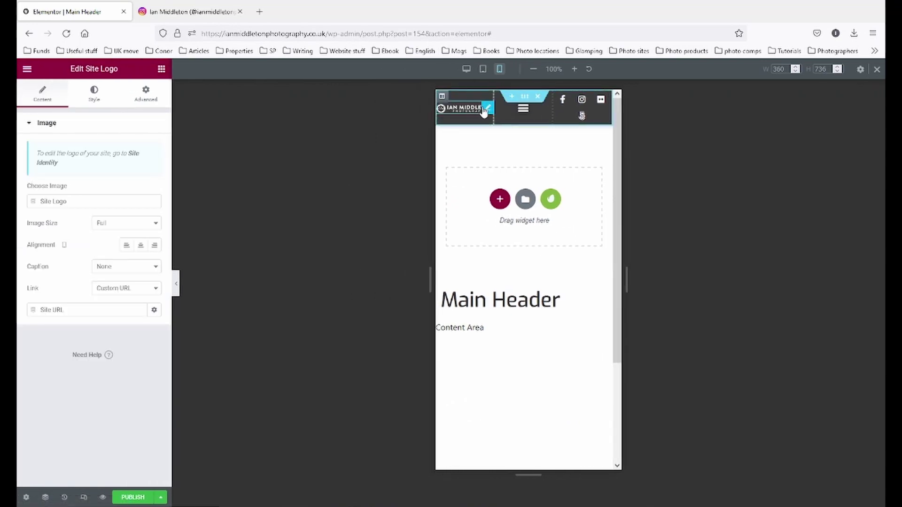
- Give the site logo a 10 px left margin with other margins at 0, then preview
left_click(142, 96)
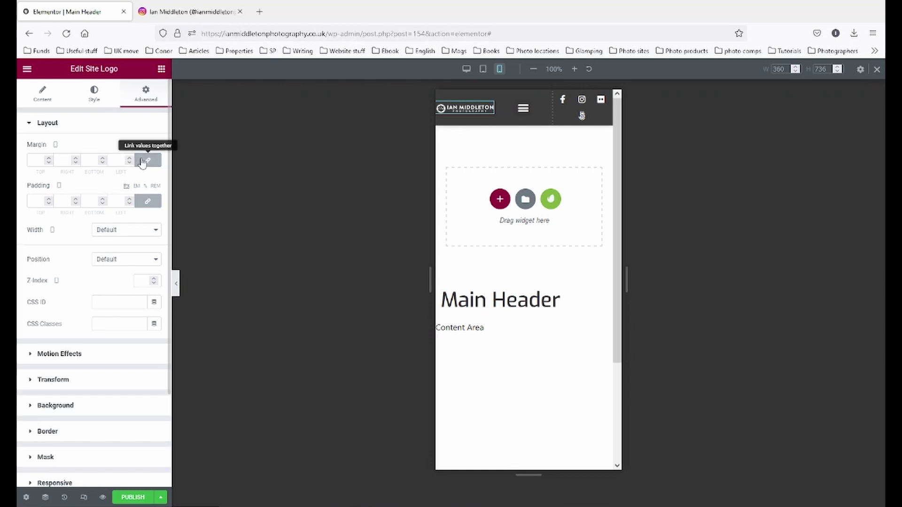
left_click(49, 158)
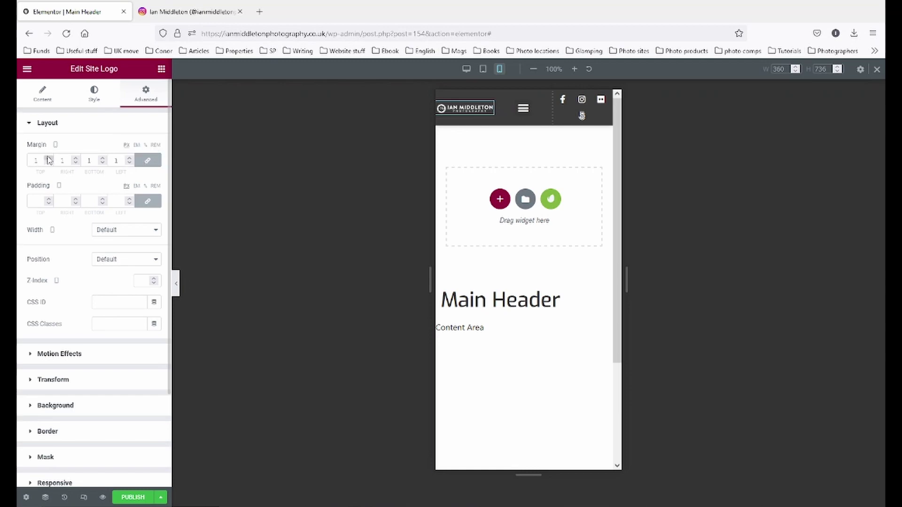
left_click(49, 159)
left_click(48, 163)
left_click(48, 162)
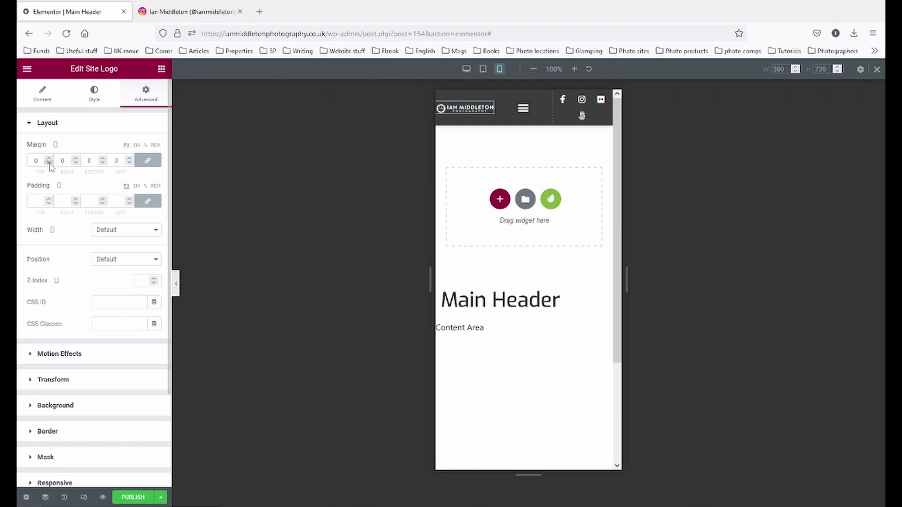
left_click(147, 161)
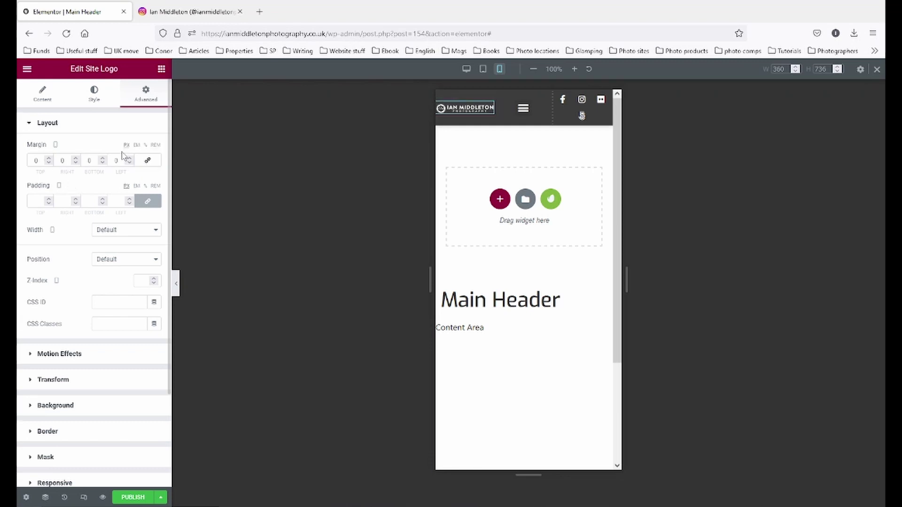
left_click(129, 159)
left_click(127, 159)
left_click(128, 158)
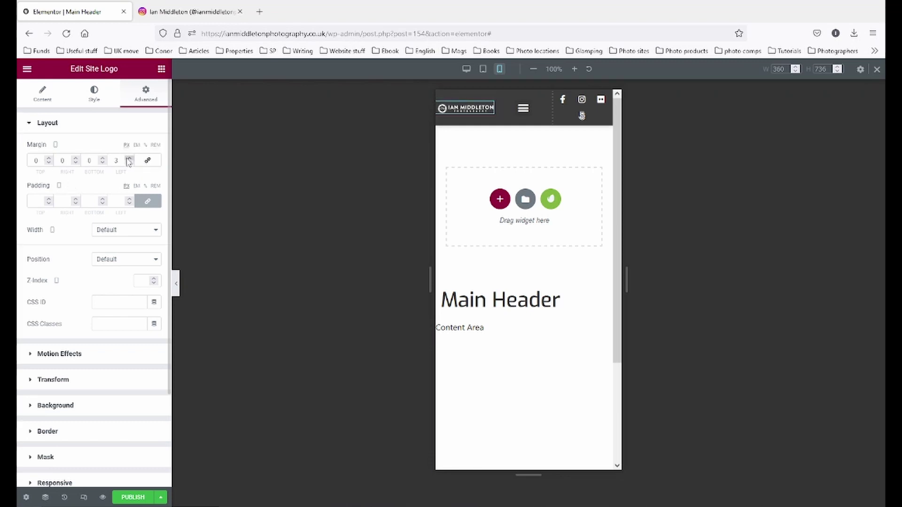
left_click(128, 159)
left_click(128, 159)
left_click(128, 159)
left_click(128, 159)
left_click(127, 157)
left_click(128, 158)
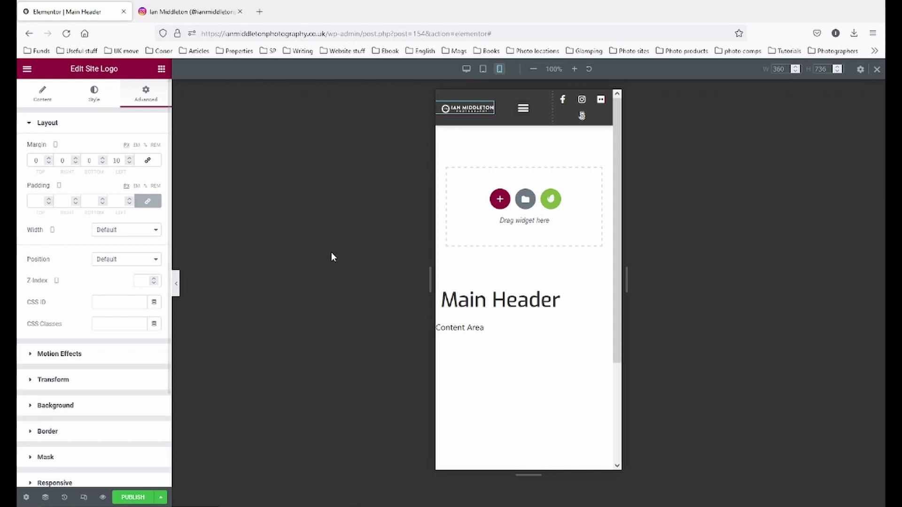
left_click(174, 284)
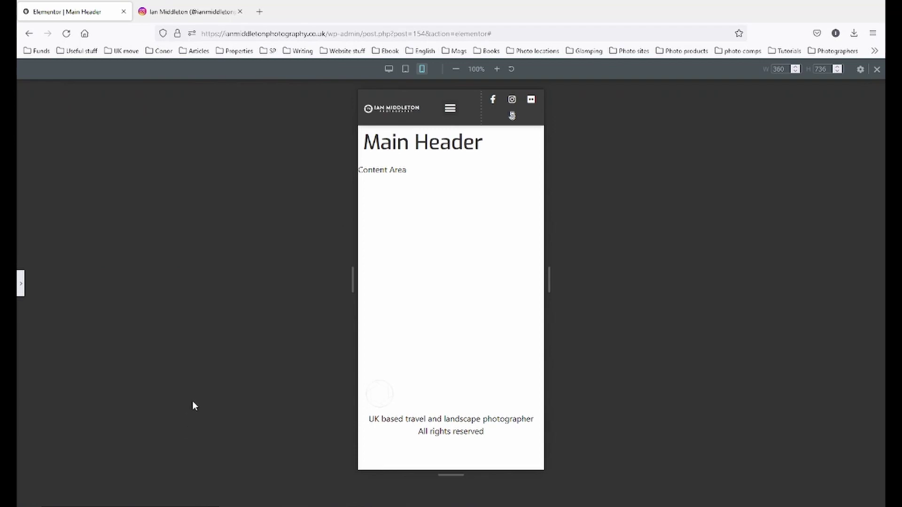
left_click(21, 284)
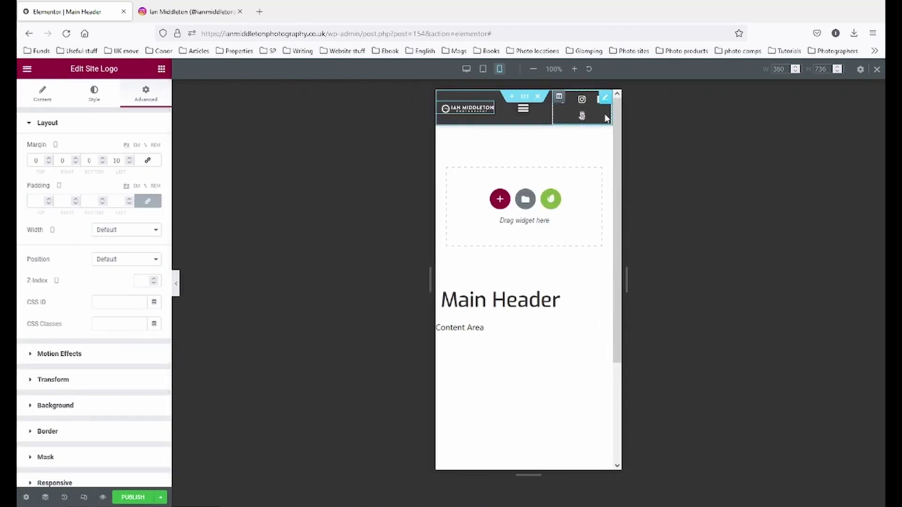
- Turn on Hide On Mobile for the social icons column and preview the mobile header
left_click(559, 100)
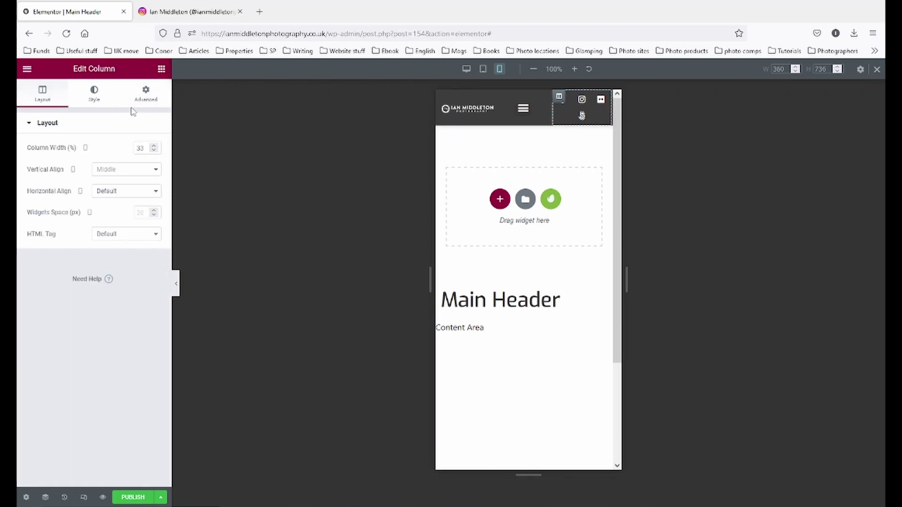
left_click(144, 97)
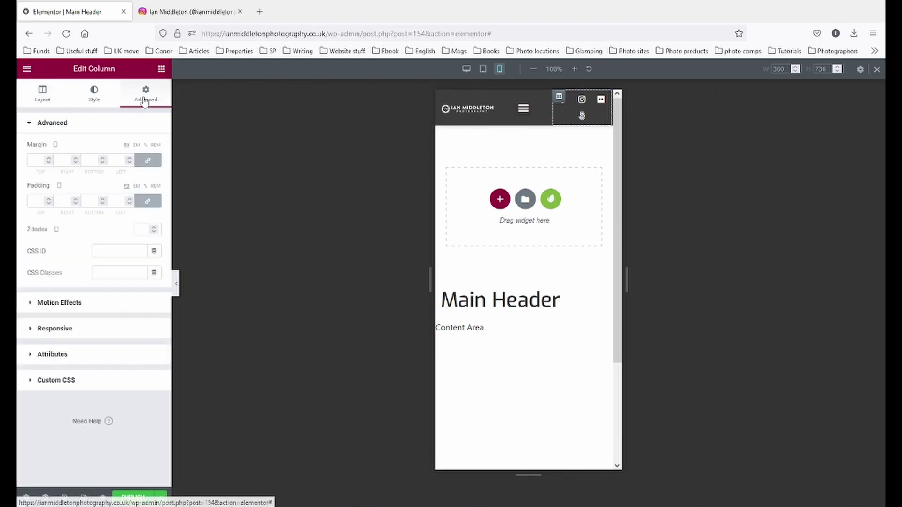
left_click(78, 331)
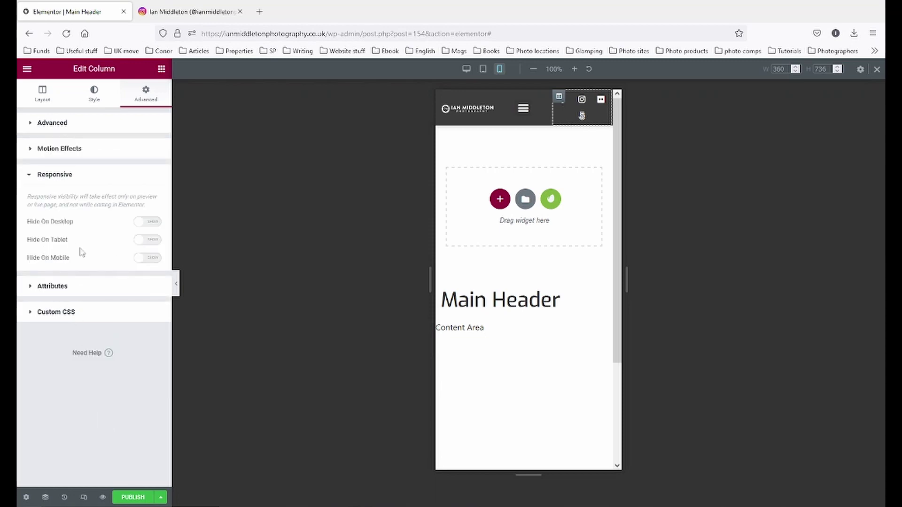
left_click(154, 259)
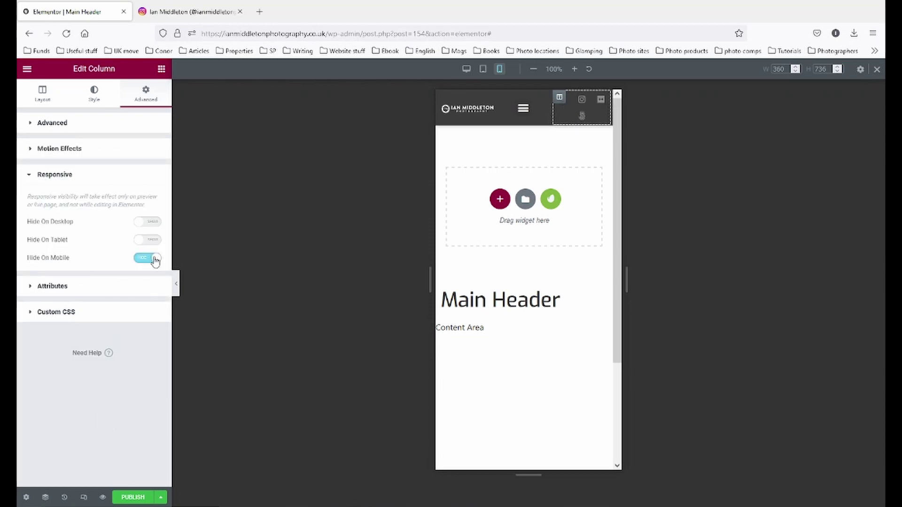
left_click(177, 285)
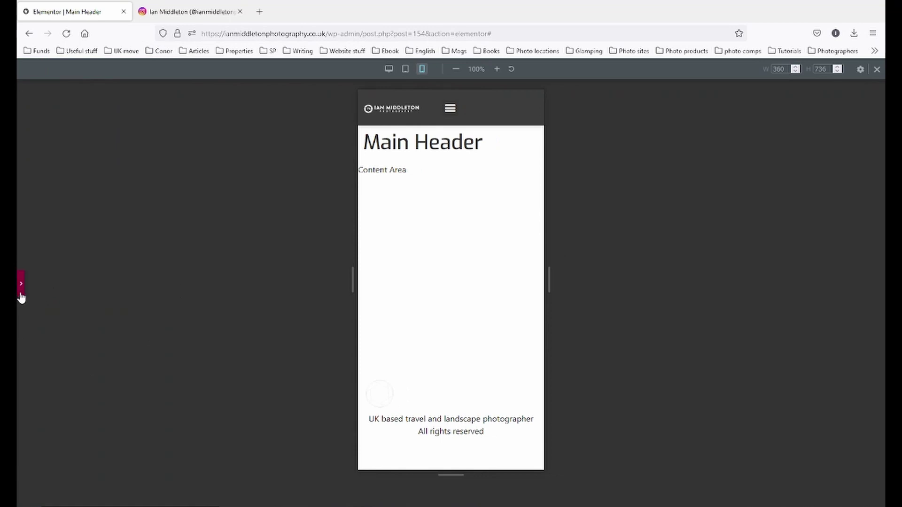
left_click(20, 284)
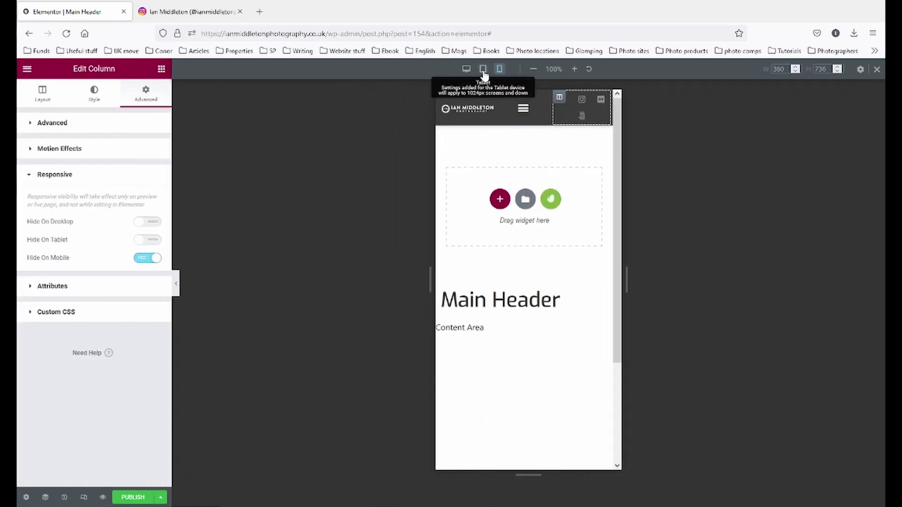
- Check the tablet and desktop layouts still show the icons, then return to mobile view
left_click(484, 71)
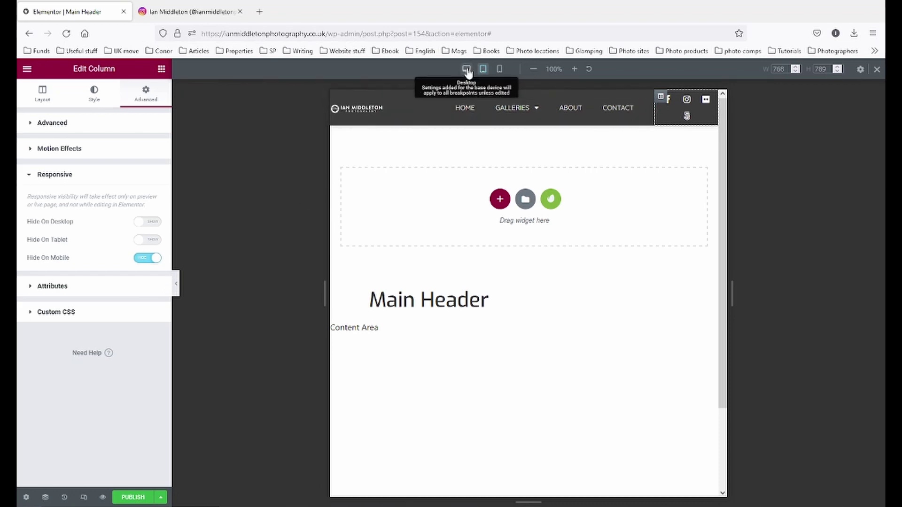
left_click(466, 69)
left_click(175, 289)
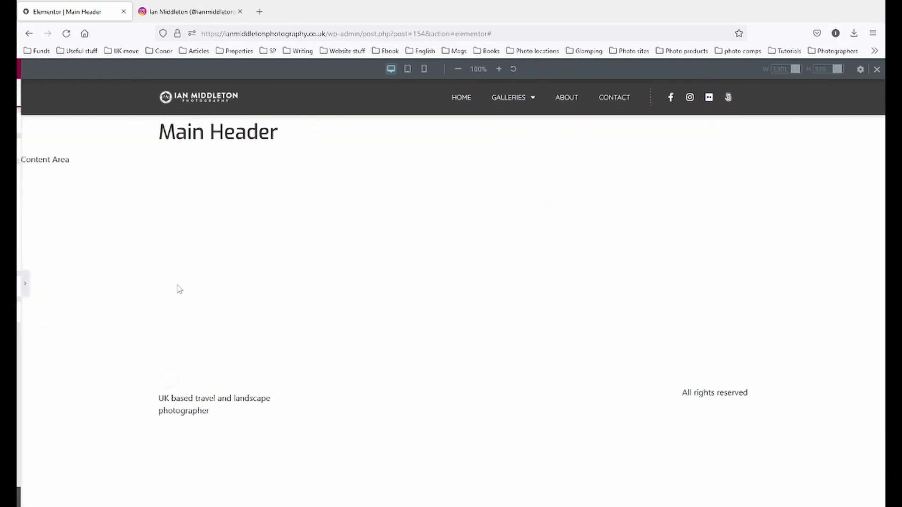
left_click(20, 278)
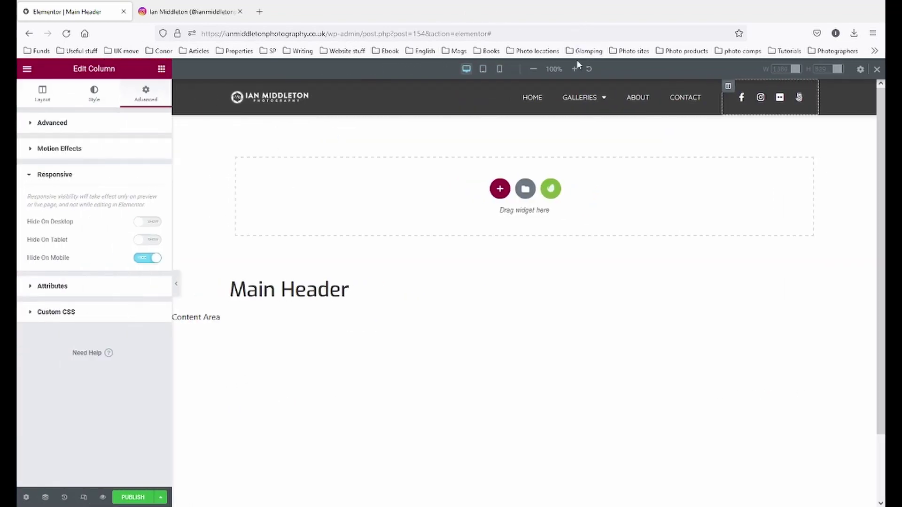
left_click(499, 70)
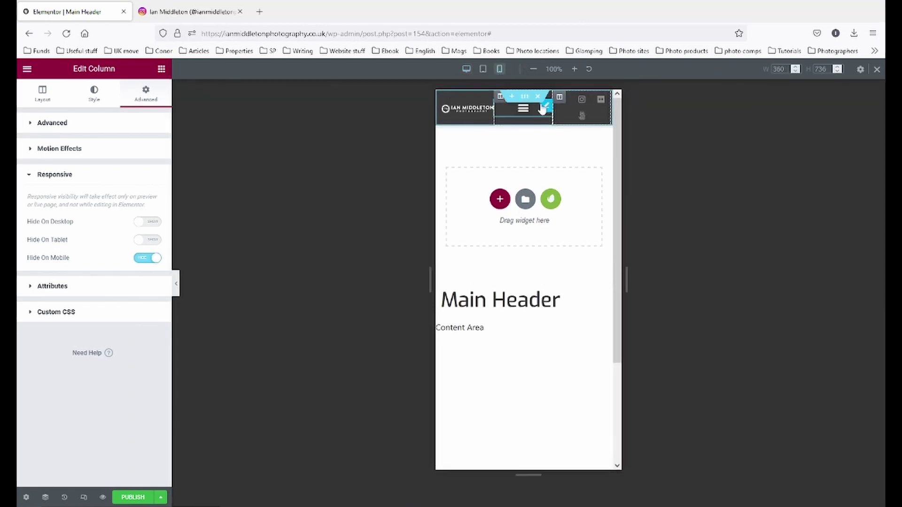
- Set the logo and menu columns to 100% width on mobile
left_click(441, 96)
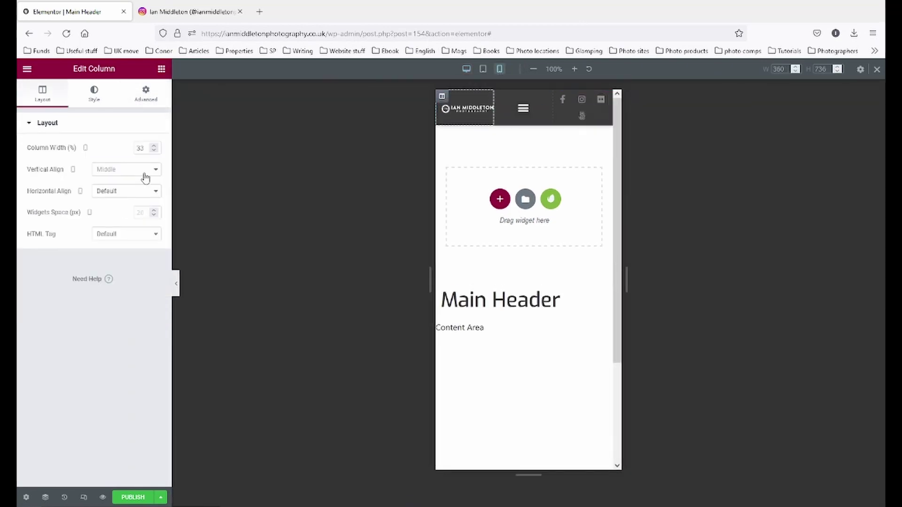
double_click(142, 148)
type("100")
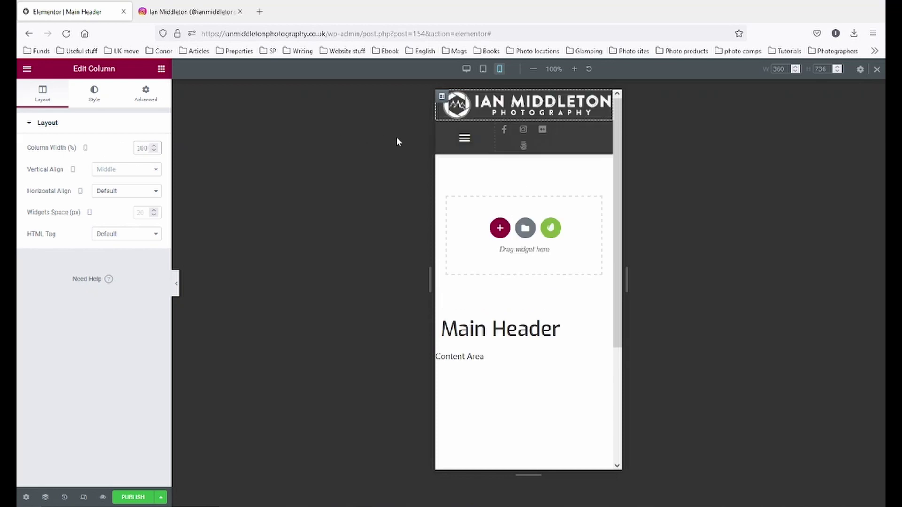
left_click(442, 127)
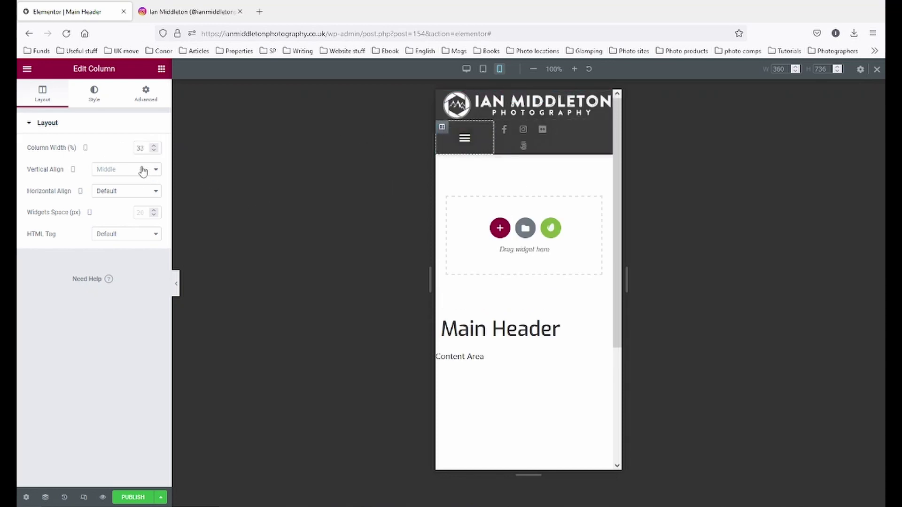
left_click_drag(147, 149, 125, 150)
type("100")
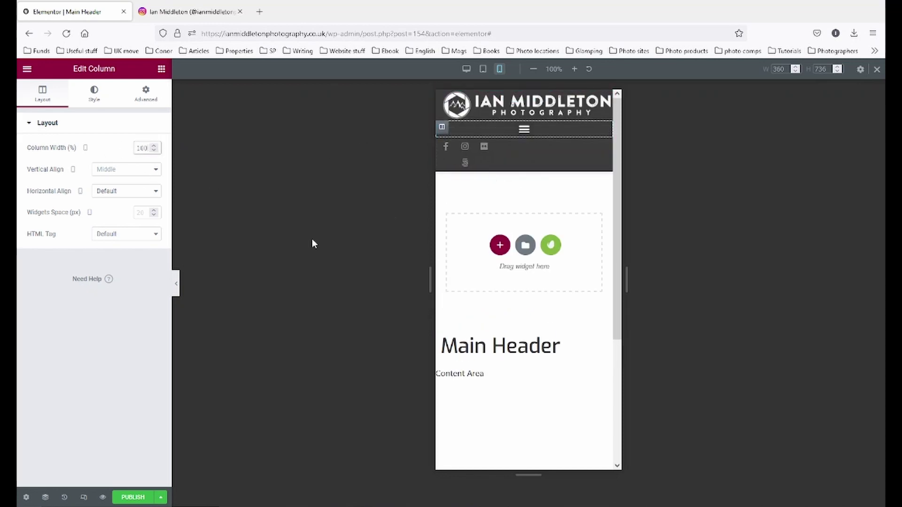
left_click(464, 133)
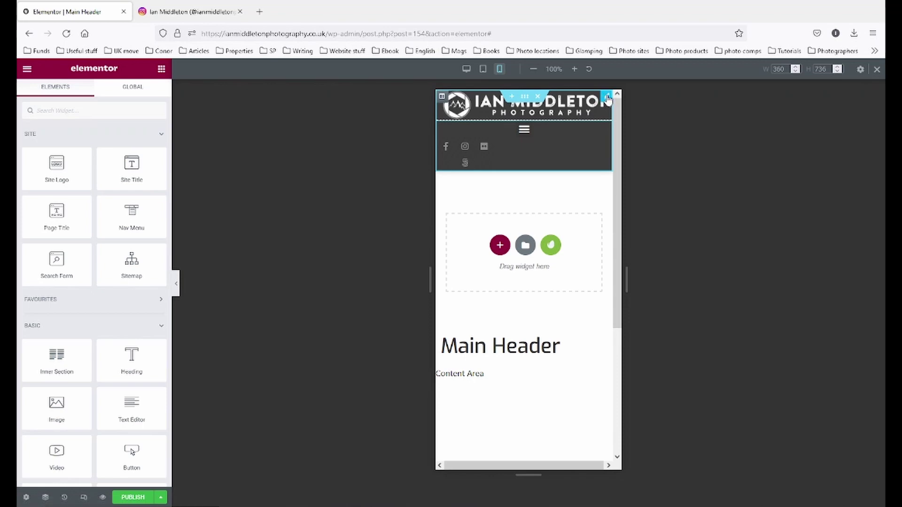
- Link the site logo's margins and set all four to 15 px
left_click(608, 99)
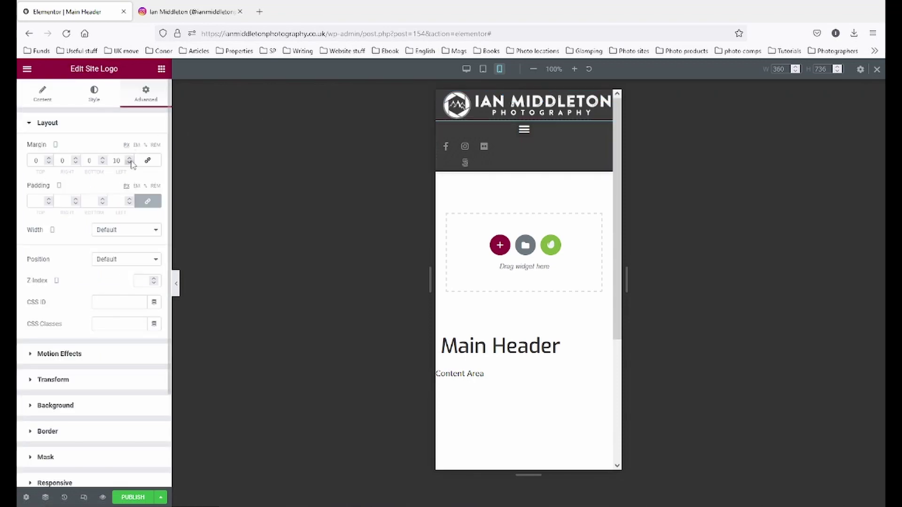
left_click(147, 161)
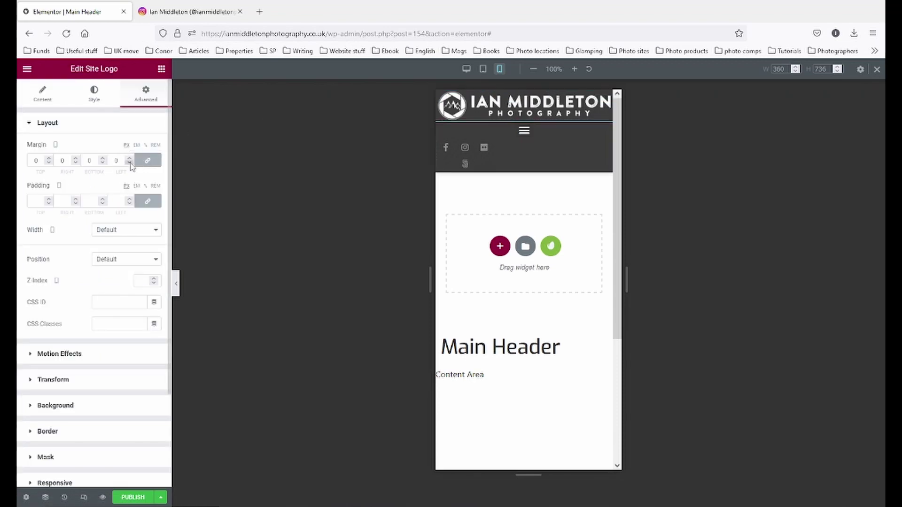
left_click(49, 158)
left_click(49, 158)
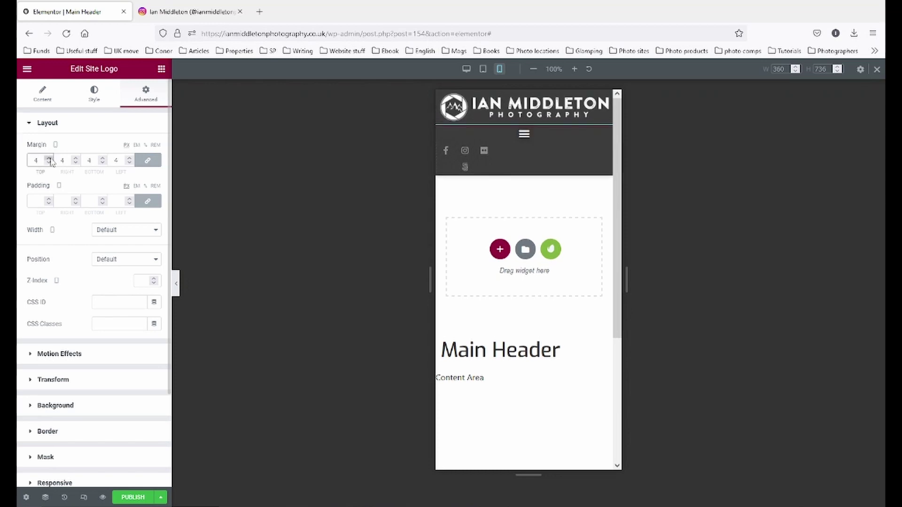
left_click(49, 158)
left_click(49, 159)
left_click(49, 159)
left_click(49, 159)
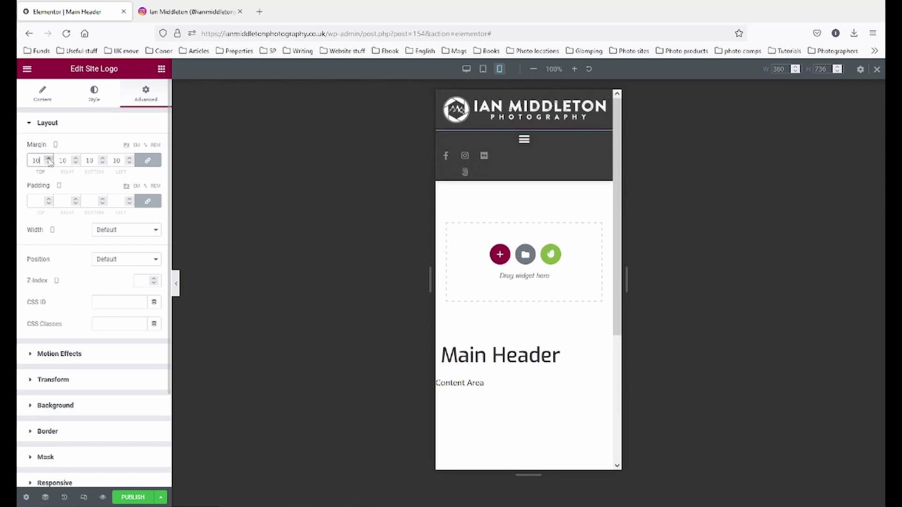
left_click(48, 159)
left_click(48, 159)
left_click(49, 159)
left_click(49, 159)
left_click(49, 158)
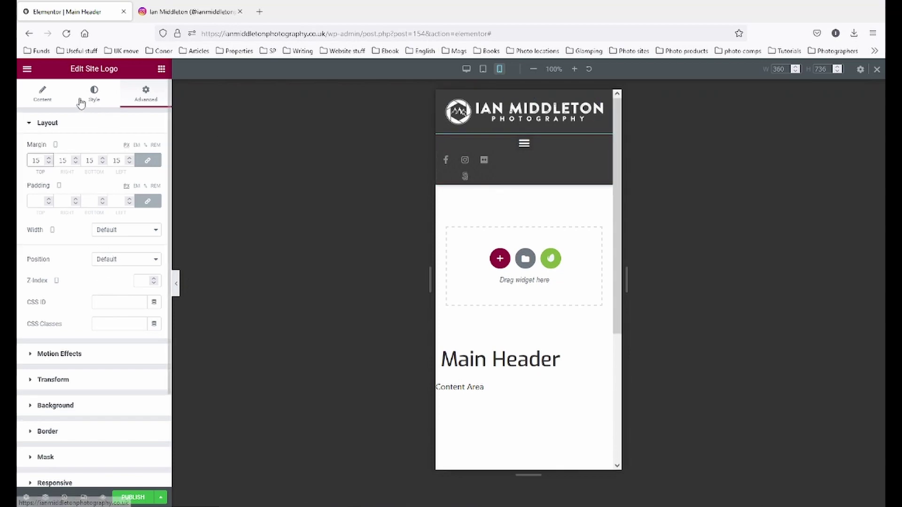
- Shrink the site logo to width 60 and preview the mobile header
left_click(94, 96)
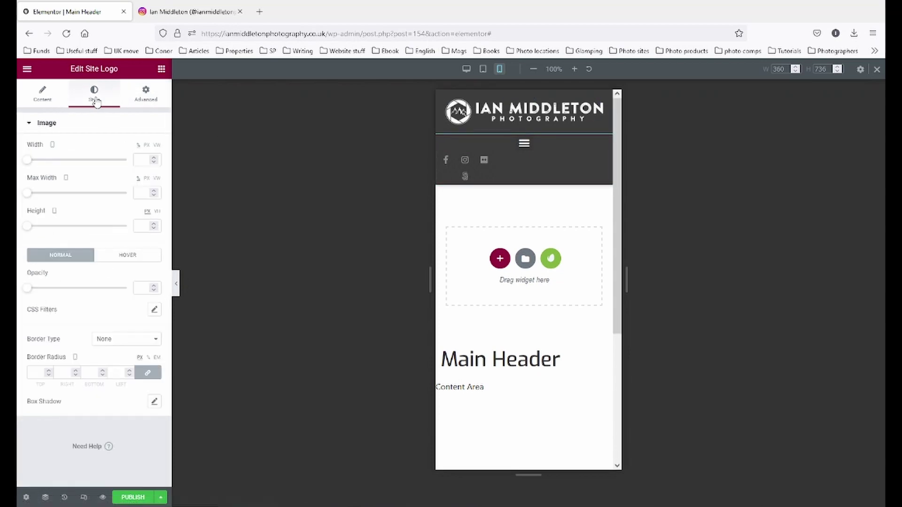
left_click_drag(37, 163, 89, 169)
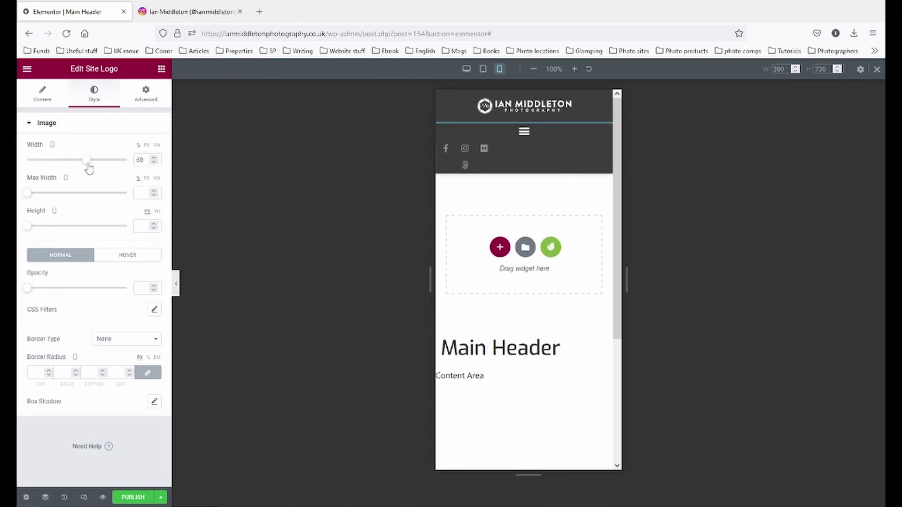
left_click(175, 285)
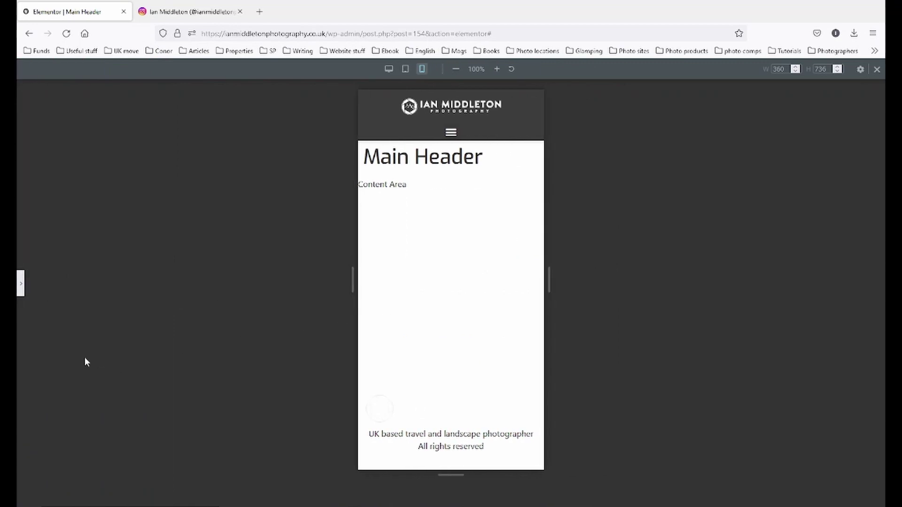
left_click(23, 285)
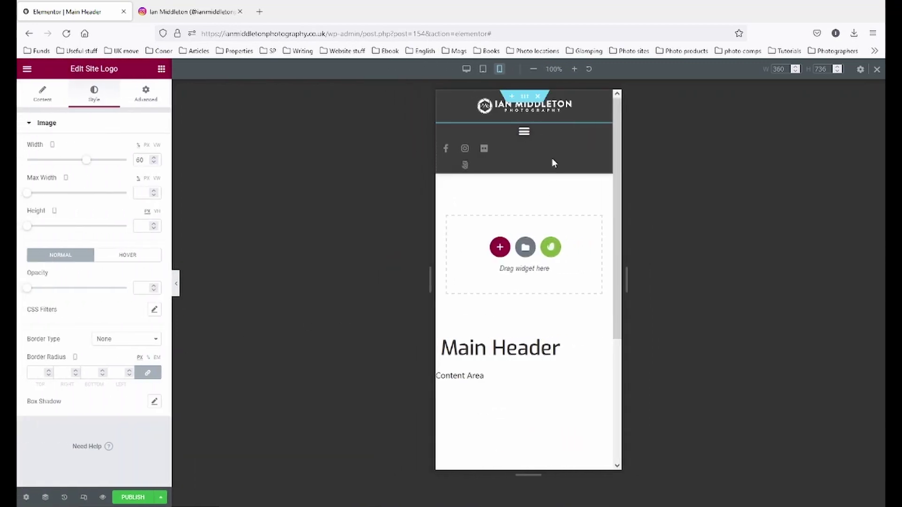
- Give the nav menu a linked 5 px margin on every side
left_click(606, 131)
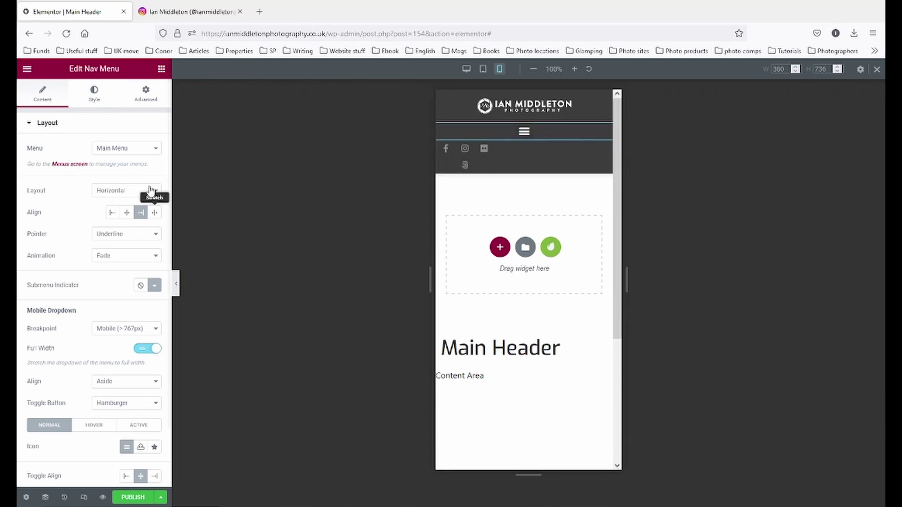
left_click(145, 94)
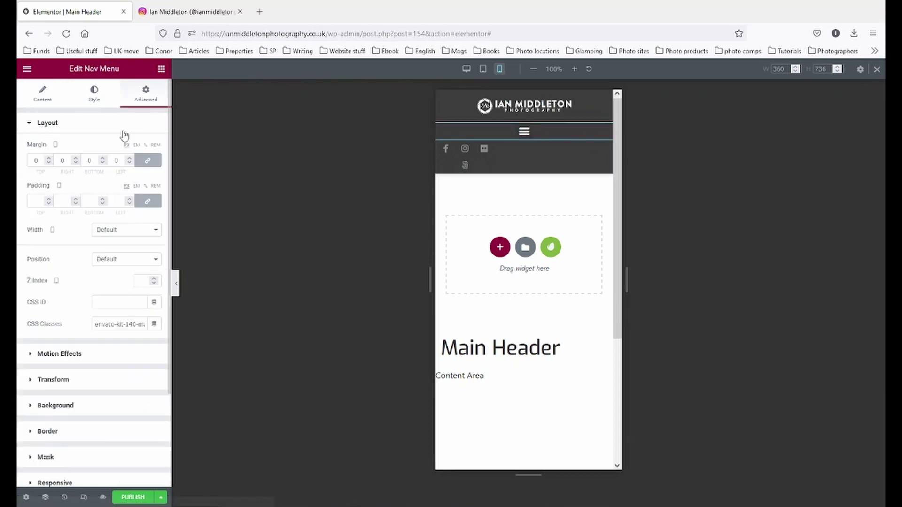
left_click(49, 160)
left_click(48, 160)
left_click(48, 160)
left_click(49, 161)
left_click(48, 160)
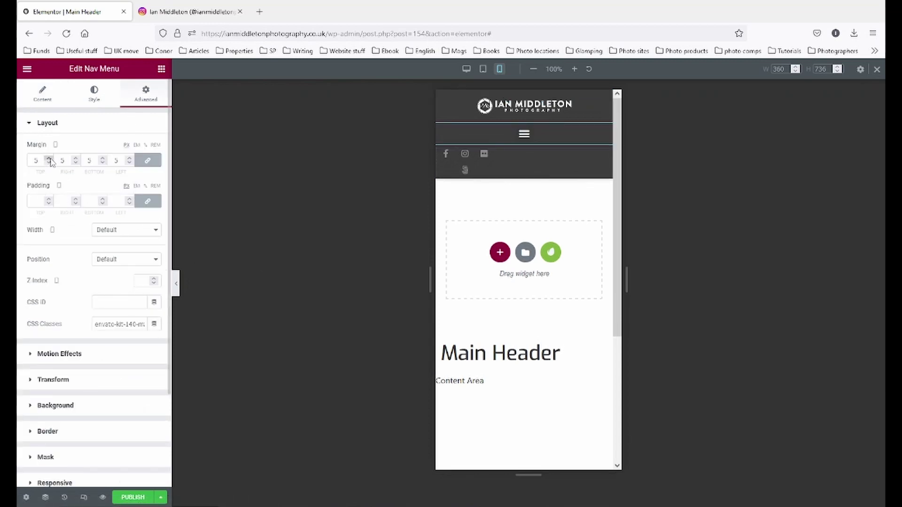
- Preview the mobile header, test the hamburger dropdown, then switch to tablet width
left_click(176, 284)
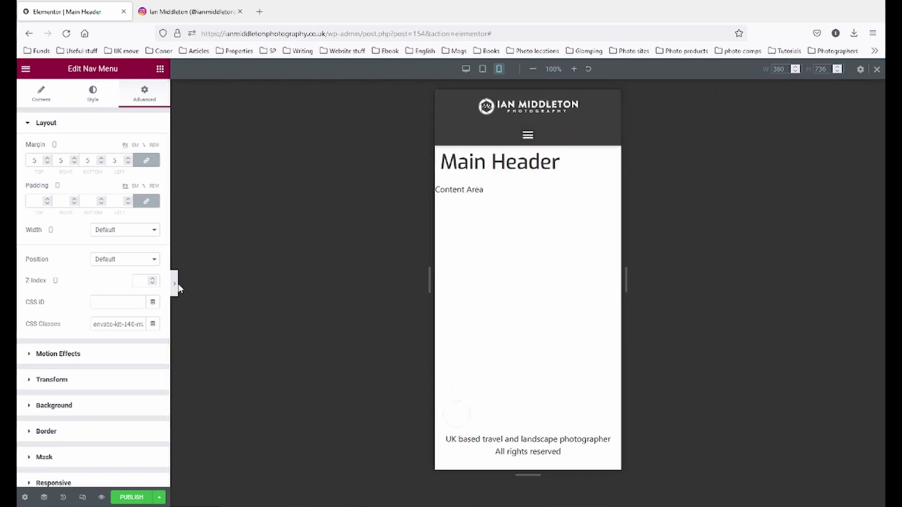
left_click(451, 136)
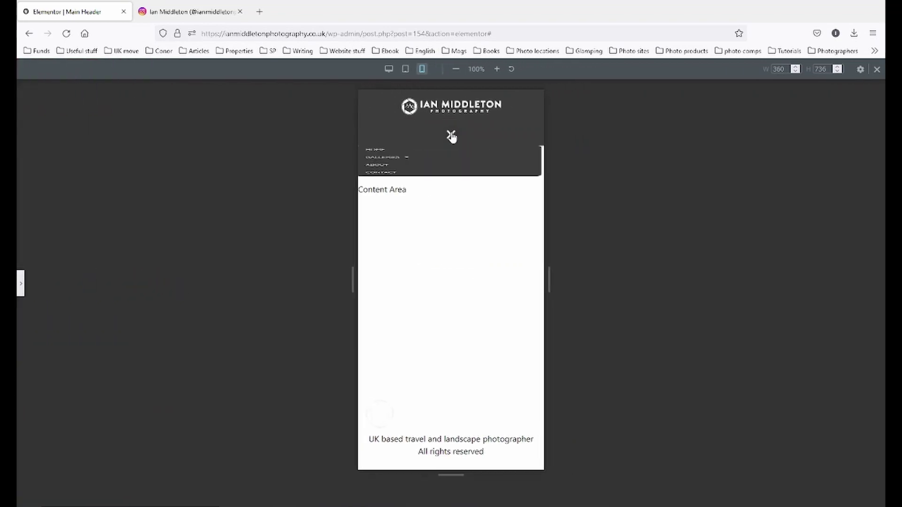
left_click(451, 137)
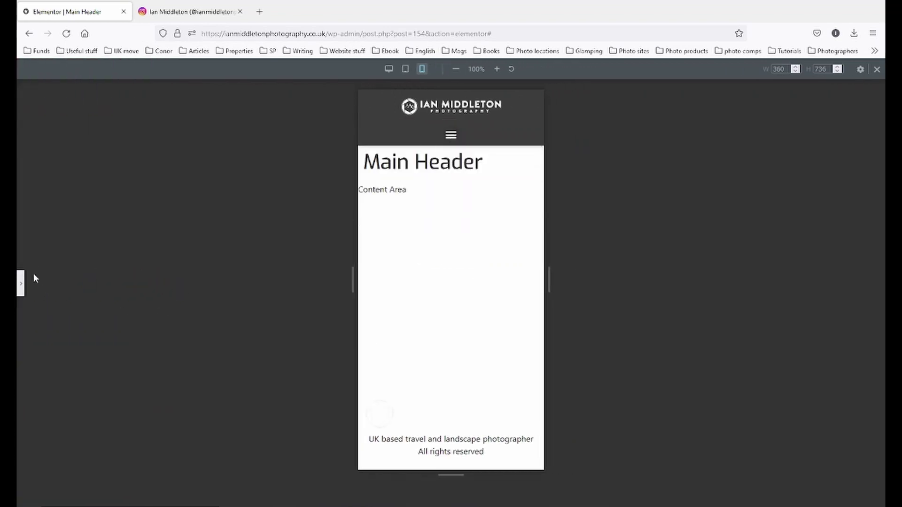
left_click(21, 283)
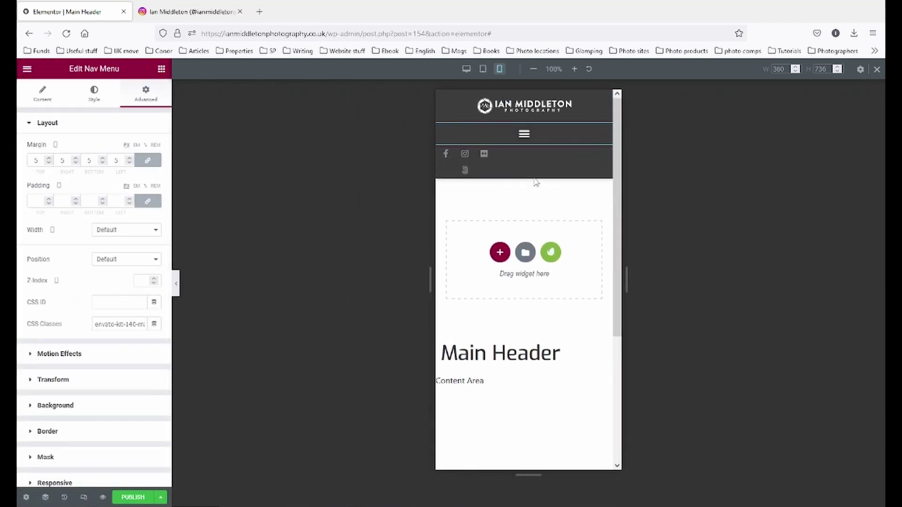
left_click(482, 70)
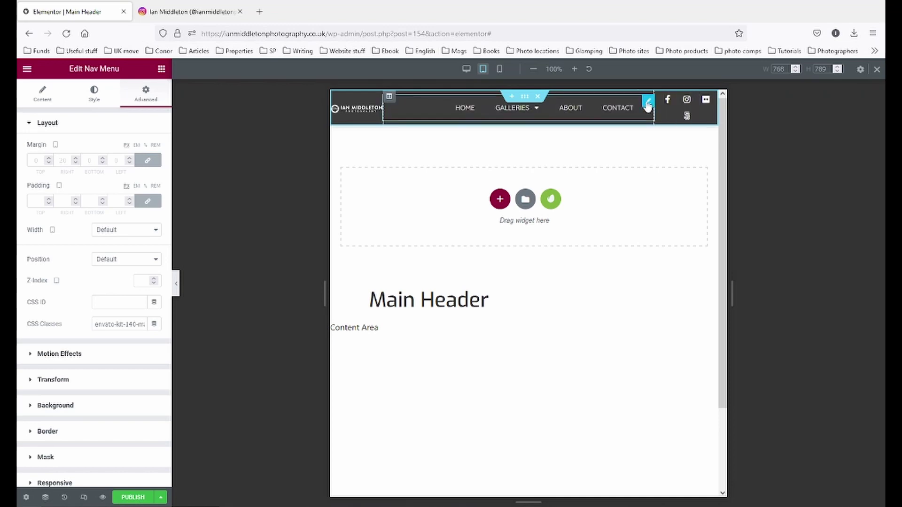
- Centre-align the nav menu items and set their typography size to 12
left_click(42, 107)
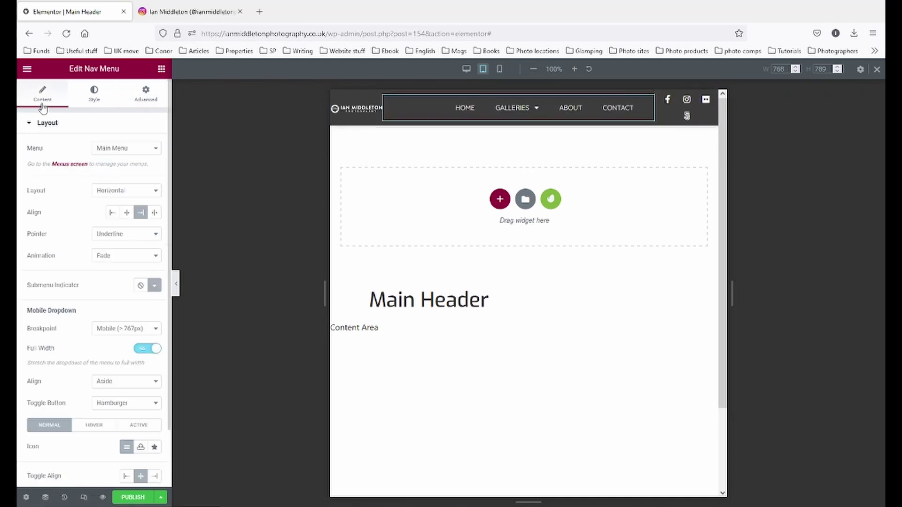
left_click(127, 213)
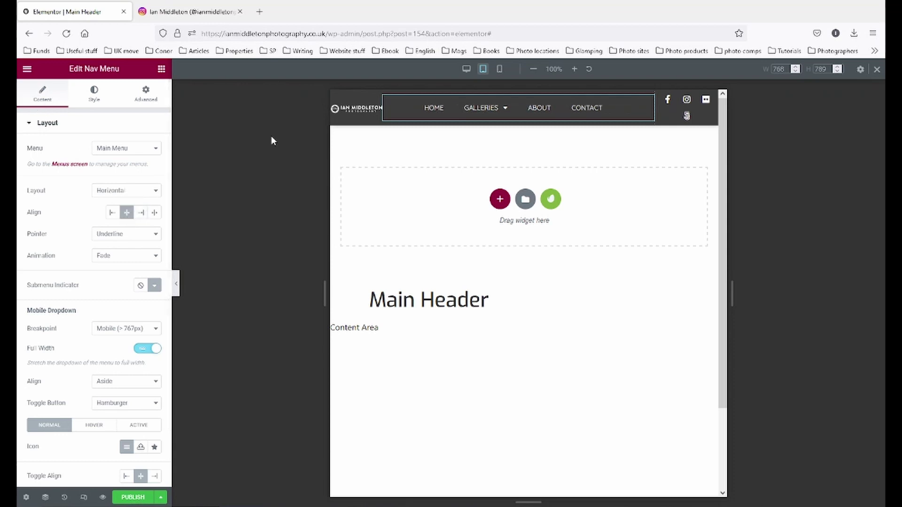
left_click(93, 96)
left_click(154, 148)
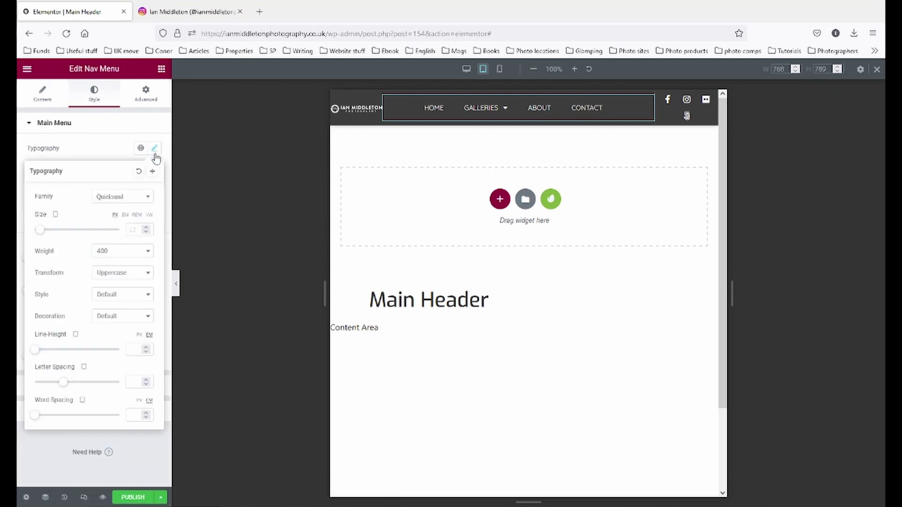
left_click(41, 232)
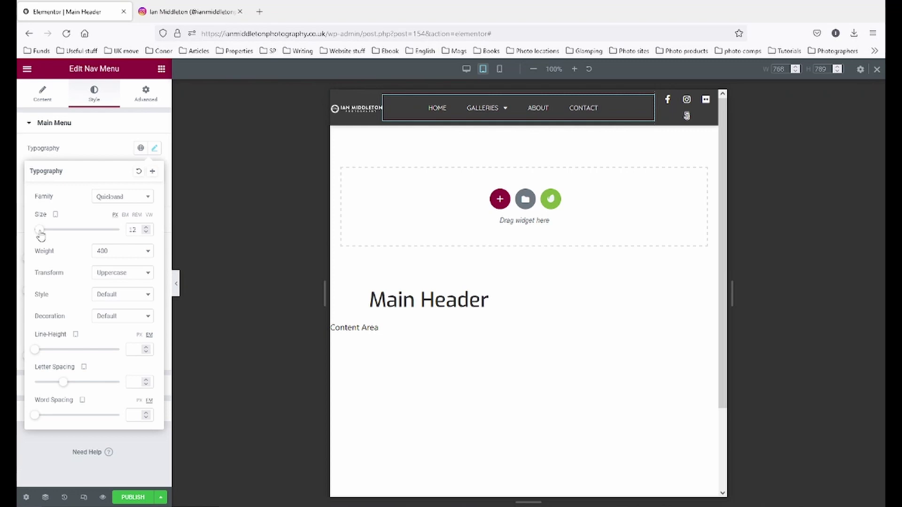
left_click_drag(41, 235, 40, 233)
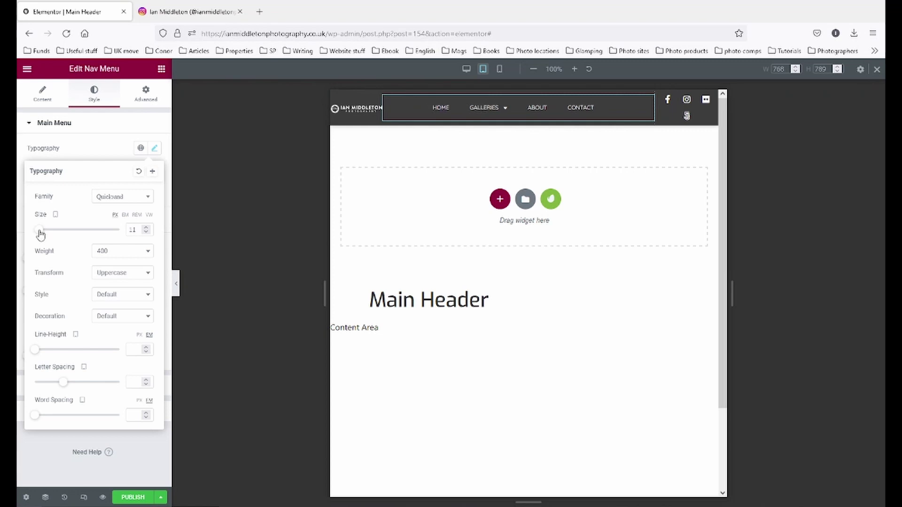
left_click_drag(39, 231, 39, 233)
left_click(146, 227)
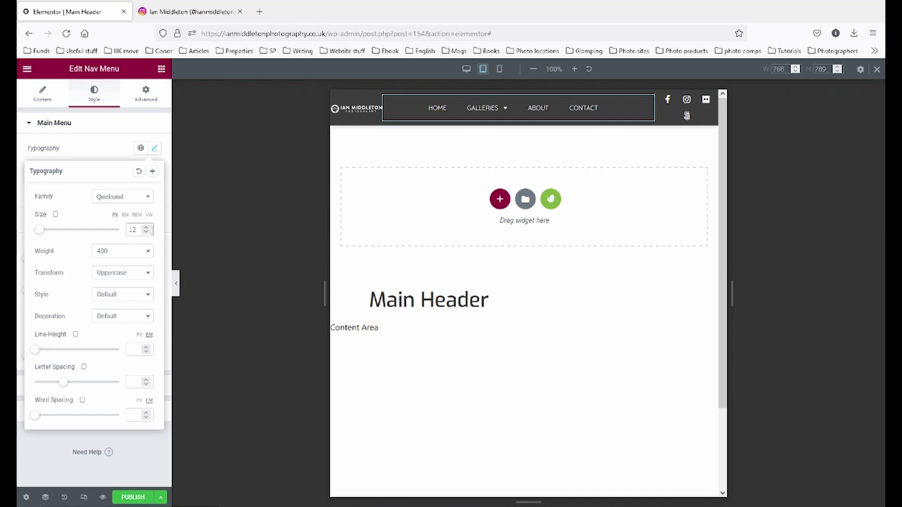
left_click(386, 105)
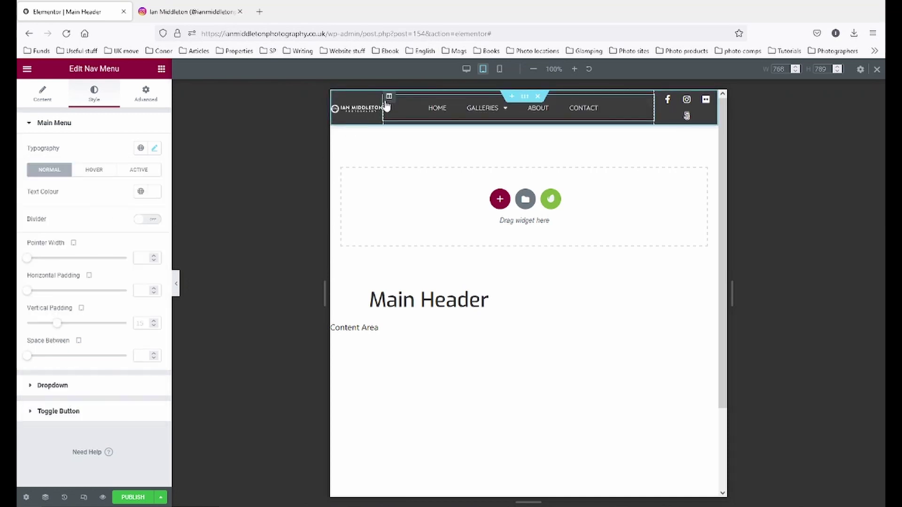
- Set the logo and social-icon columns to 25% width on tablet and preview without the panel
left_click(389, 98)
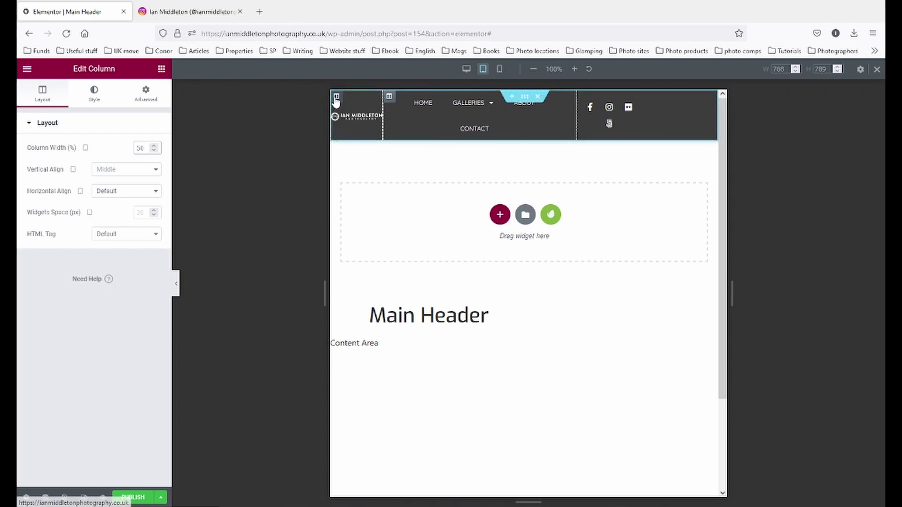
left_click(336, 98)
left_click(148, 147)
type("25")
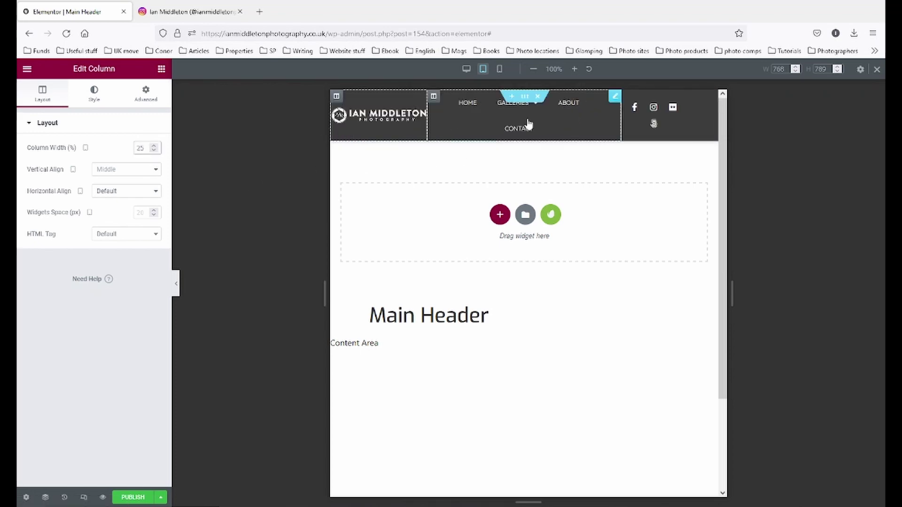
left_click(628, 96)
left_click(146, 93)
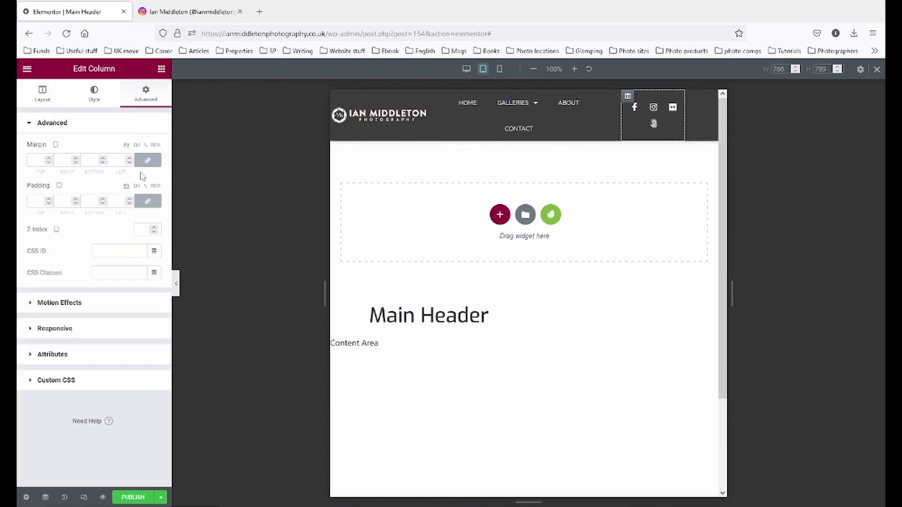
left_click(42, 93)
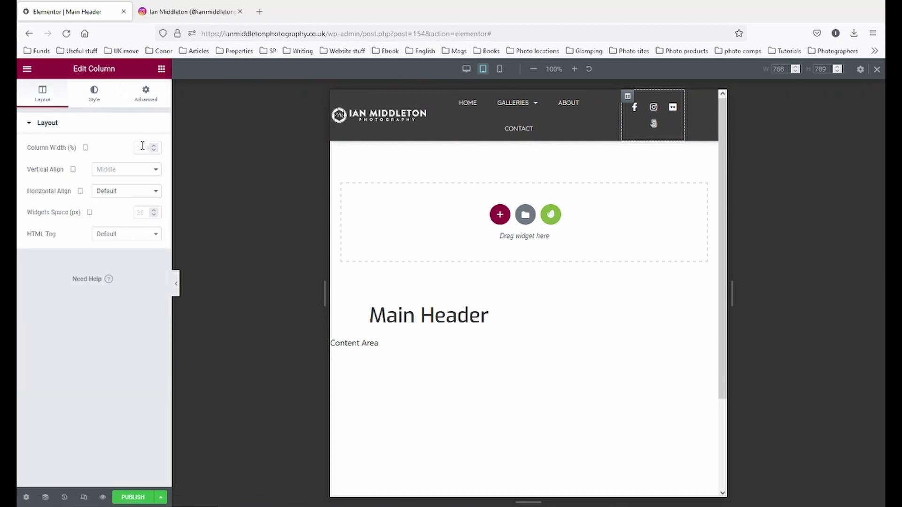
type("25")
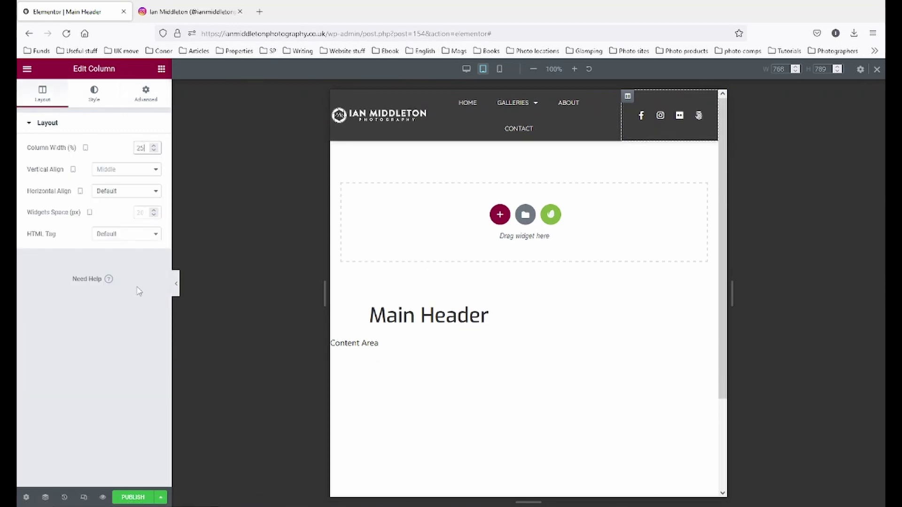
left_click(176, 283)
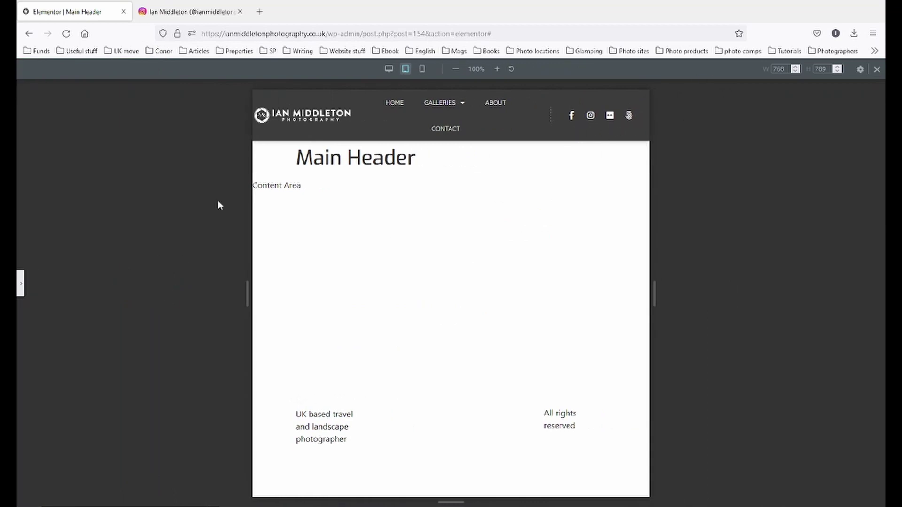
- Give the Site Logo a linked 10 px margin on every side in the tablet layout
left_click(21, 288)
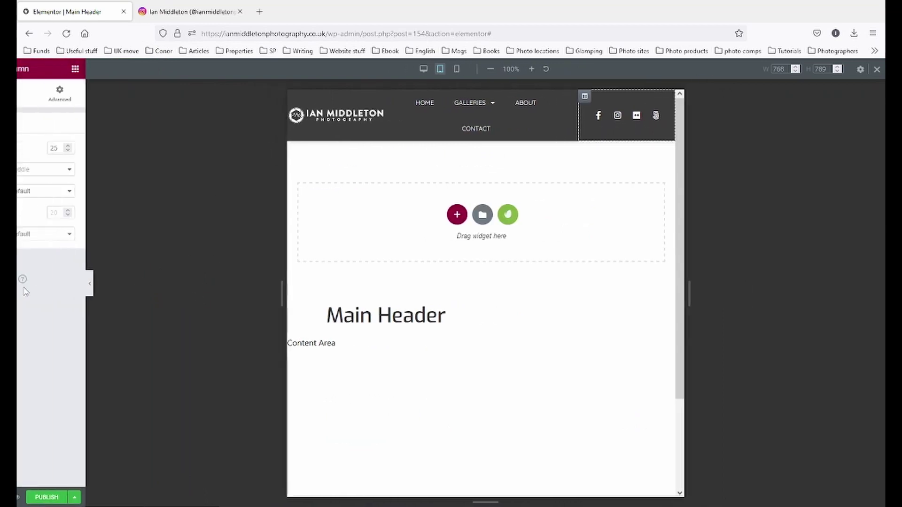
left_click(423, 115)
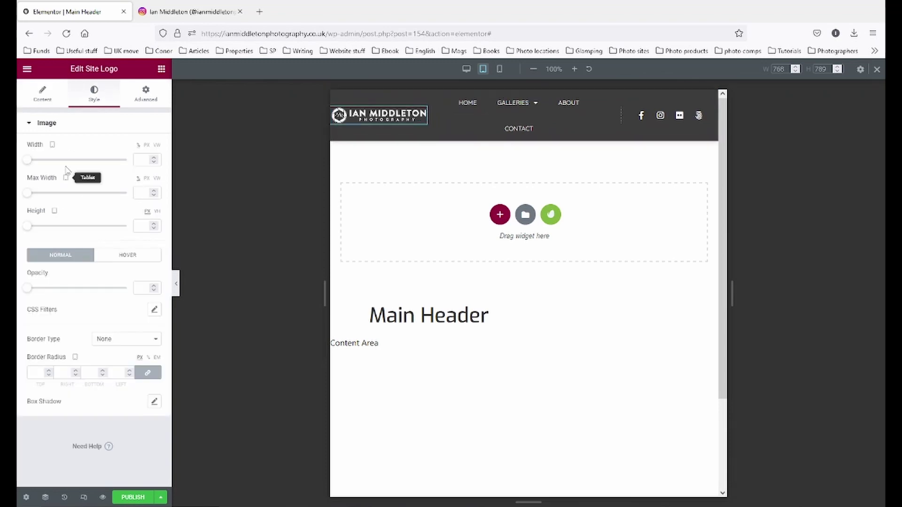
left_click(141, 94)
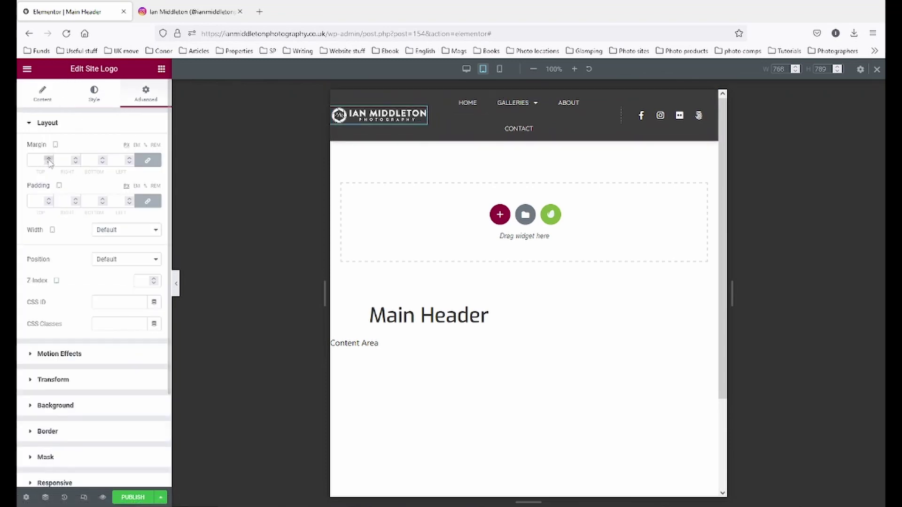
triple_click(49, 159)
triple_click(48, 159)
double_click(48, 158)
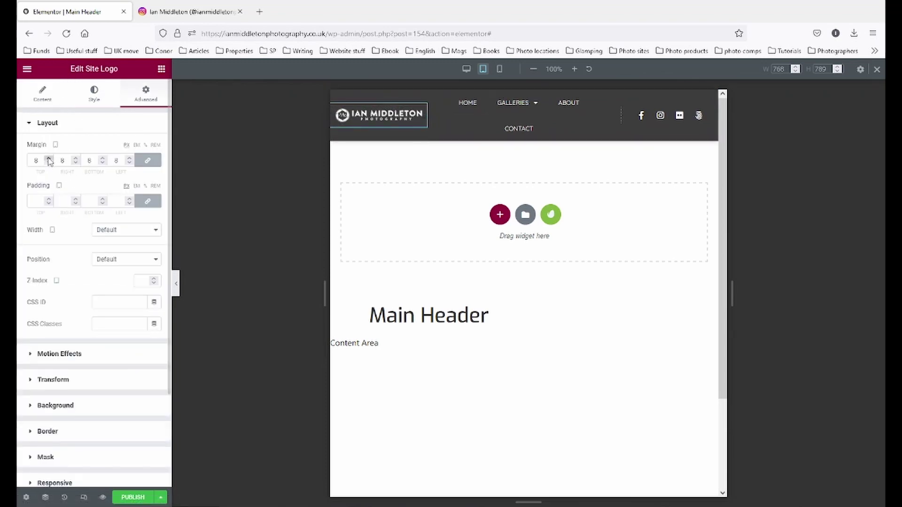
left_click(48, 159)
left_click(49, 159)
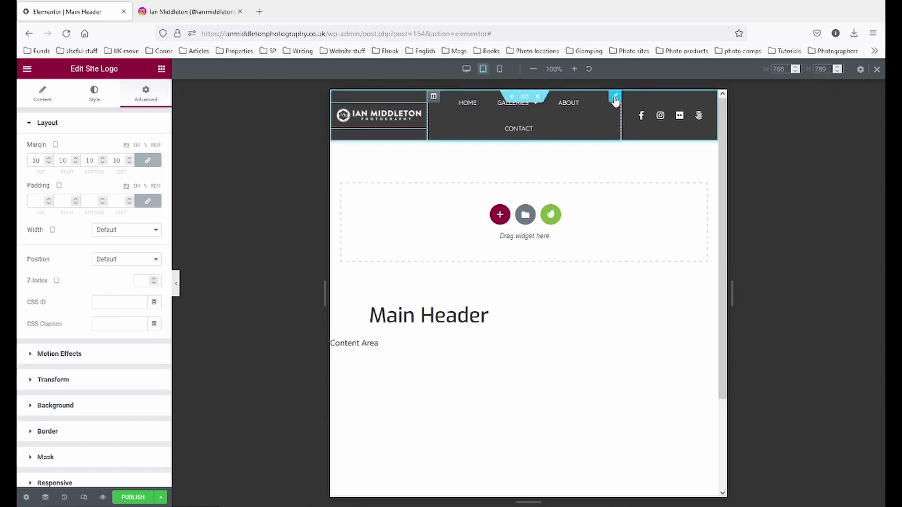
- Set the Nav Menu's Mobile Dropdown Breakpoint to Tablet (> 1024px)
left_click(614, 99)
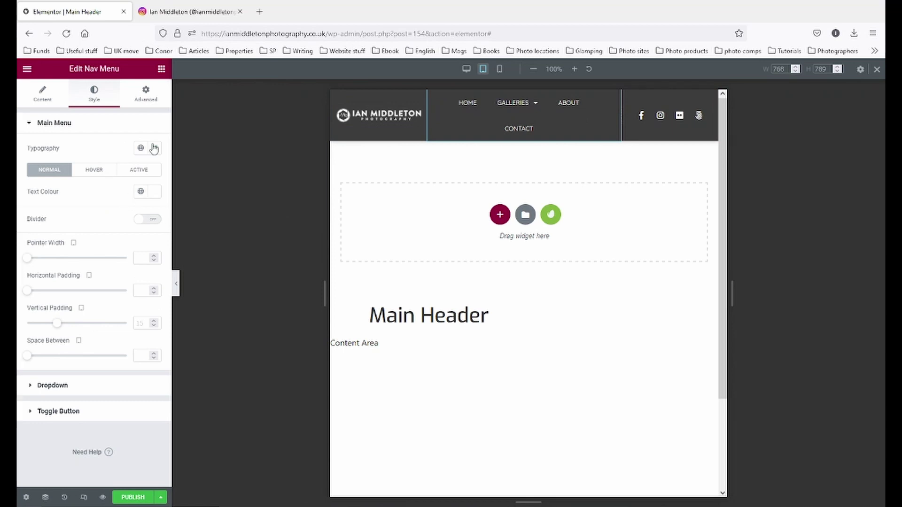
left_click(43, 94)
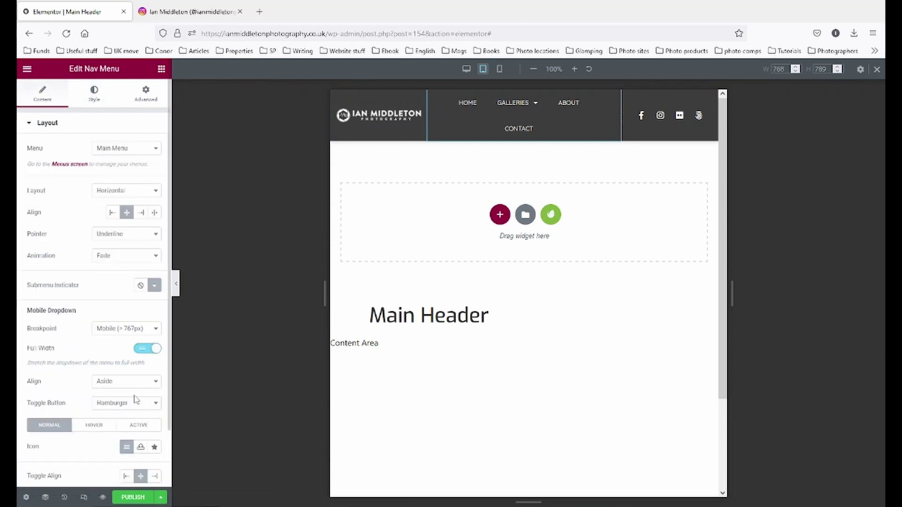
left_click(147, 330)
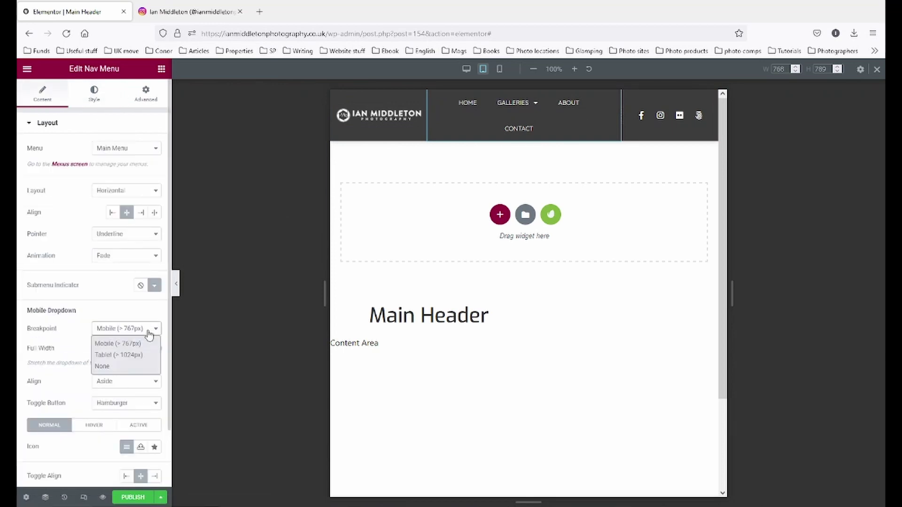
left_click(142, 359)
- Preview the collapsed menu, then switch the preview to desktop width
left_click(176, 285)
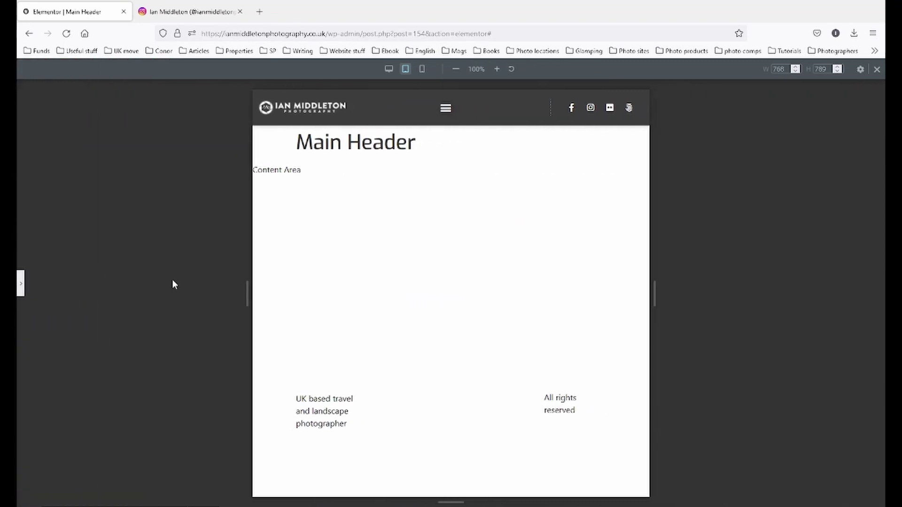
left_click(19, 283)
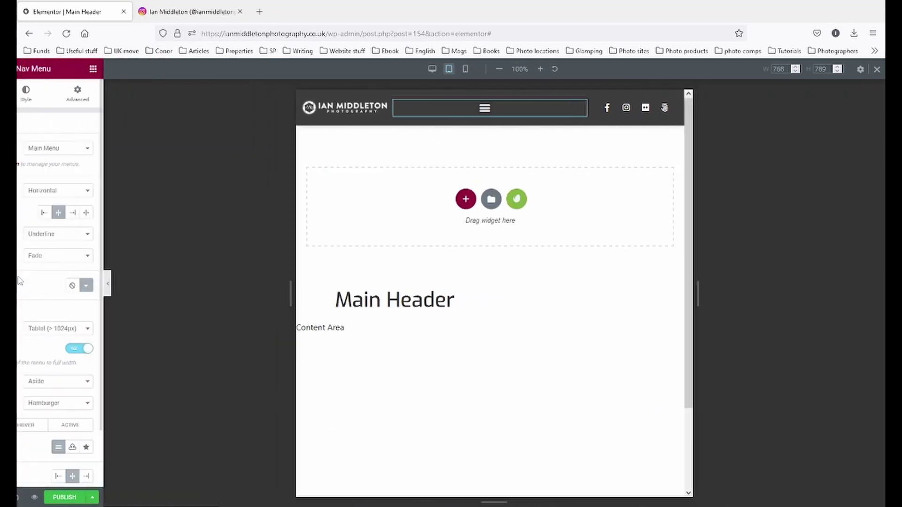
left_click(466, 71)
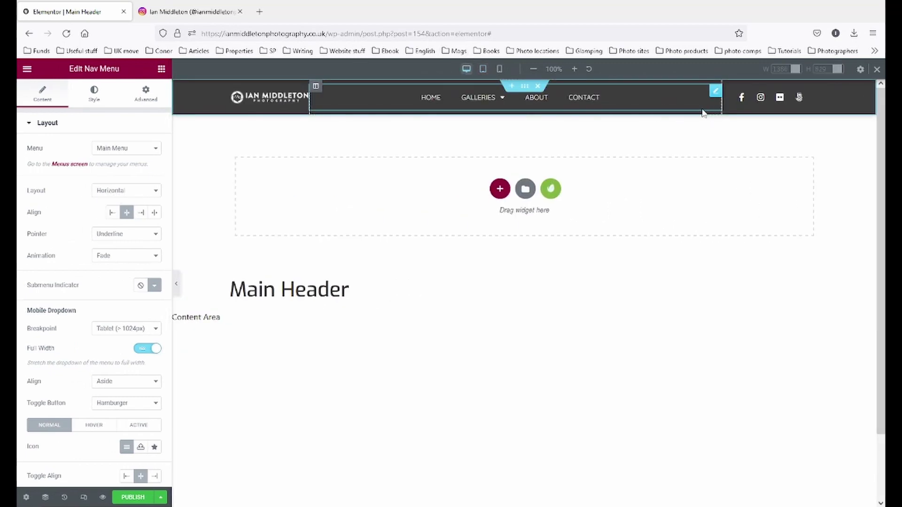
- Change the Nav Menu's Main Menu typography font family from Quicksand to Default
left_click(95, 93)
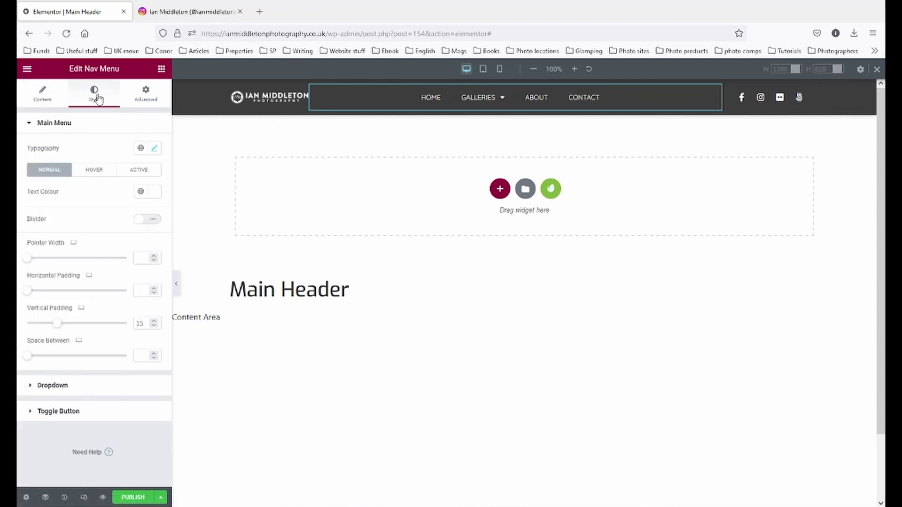
left_click(156, 149)
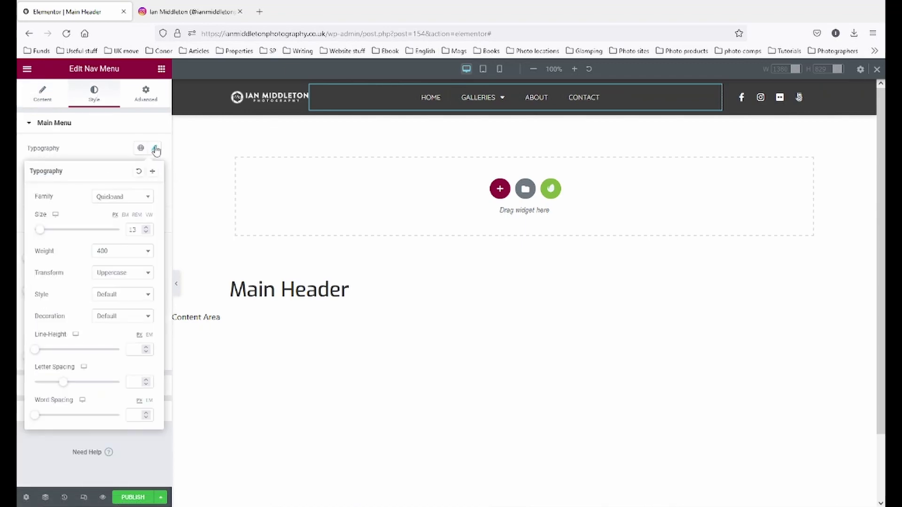
left_click(131, 202)
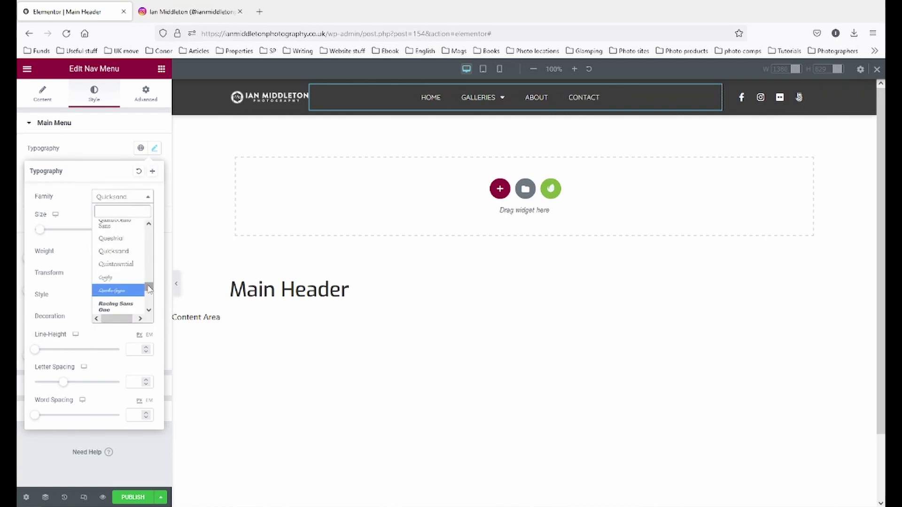
left_click_drag(148, 288, 148, 226)
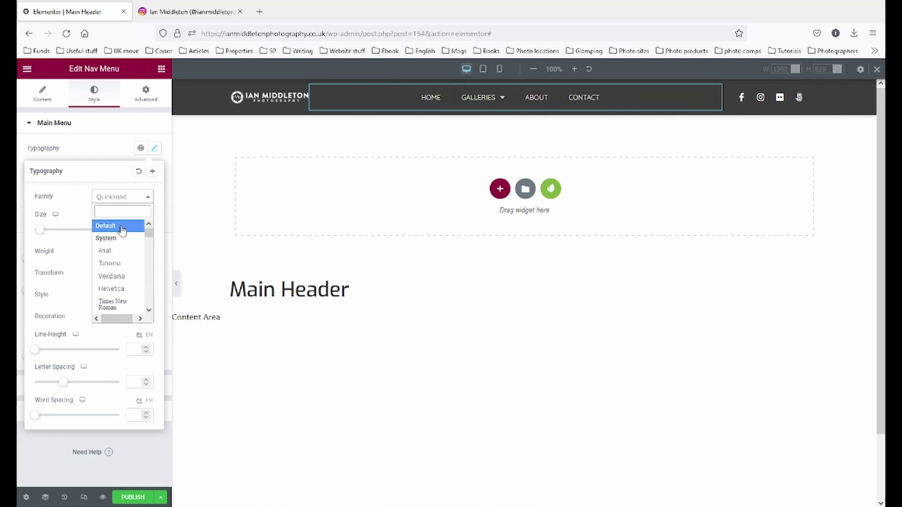
left_click(122, 228)
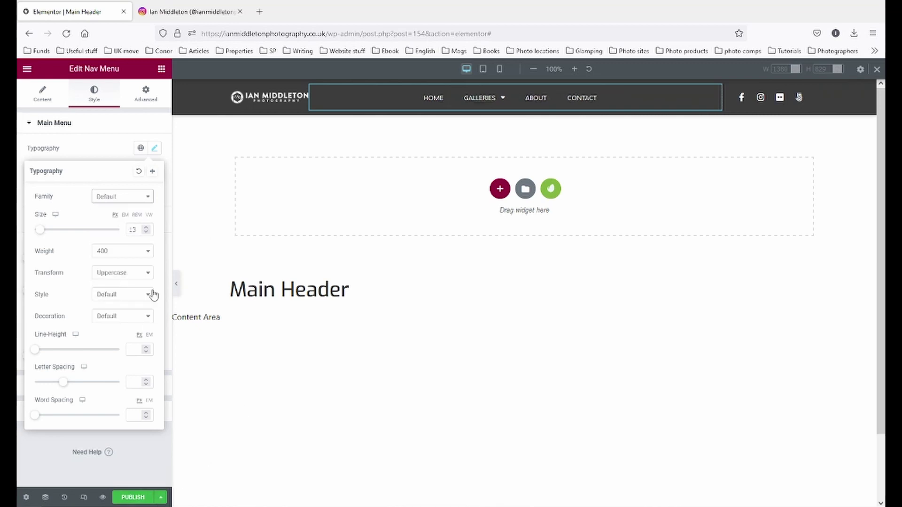
left_click(161, 498)
- Save the Main Header as a draft and open Site Settings > Typography
left_click(74, 430)
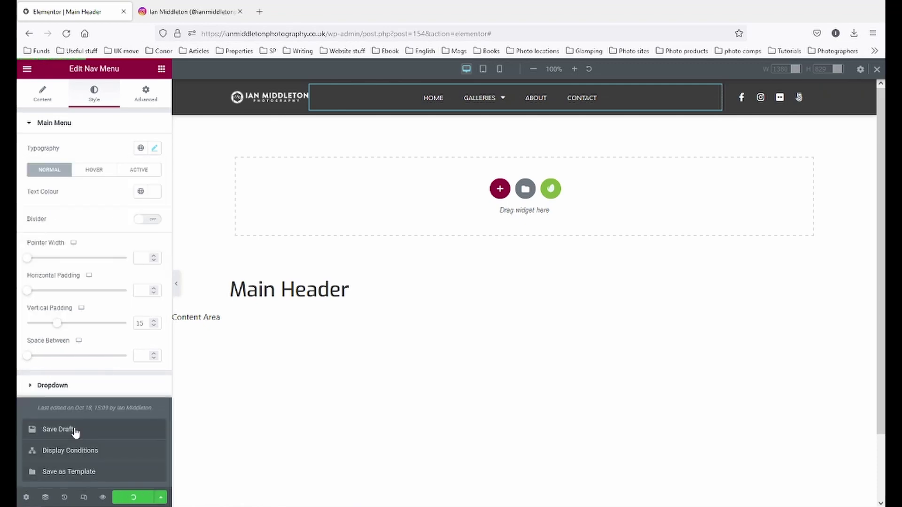
left_click(26, 69)
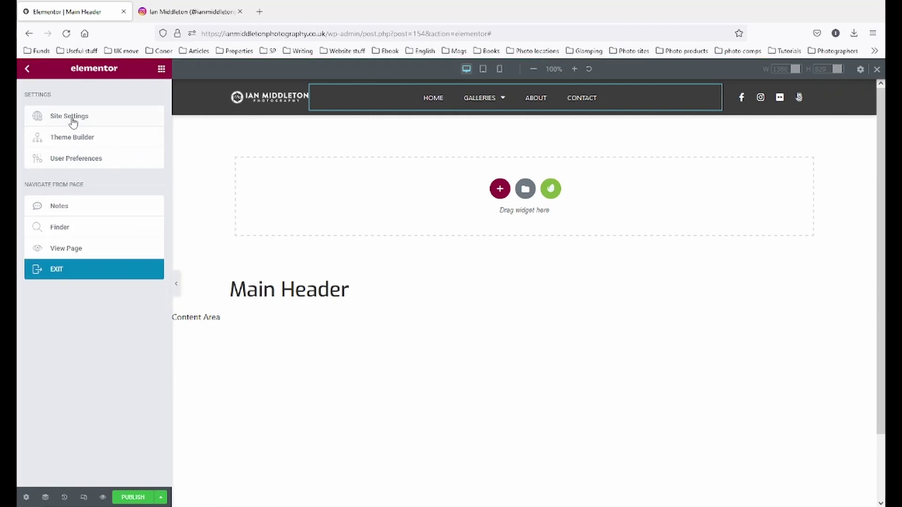
left_click(73, 121)
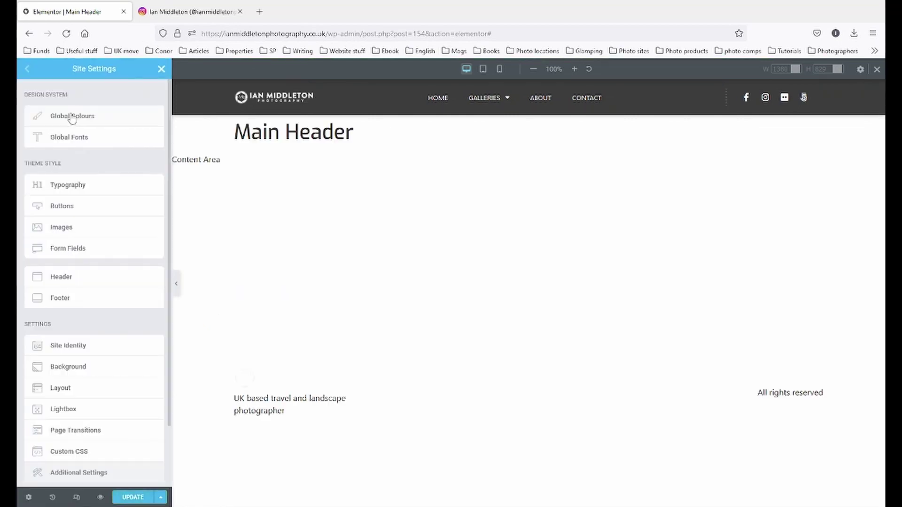
left_click(68, 187)
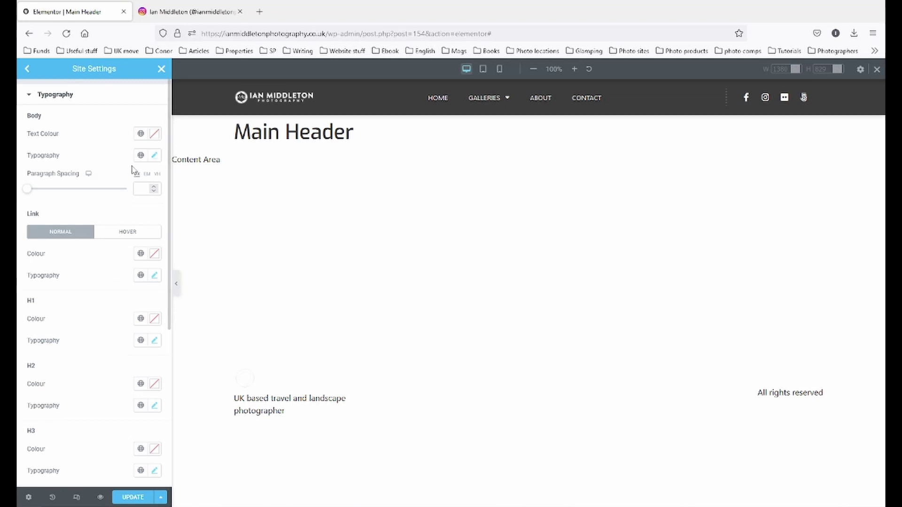
- Set the site Body typography to Montserrat at 16 px and update the site settings
left_click(155, 156)
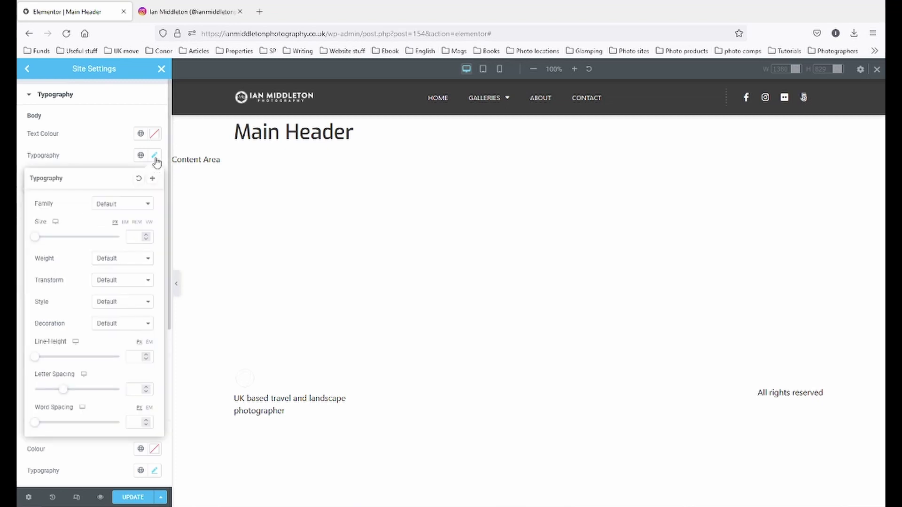
left_click(133, 205)
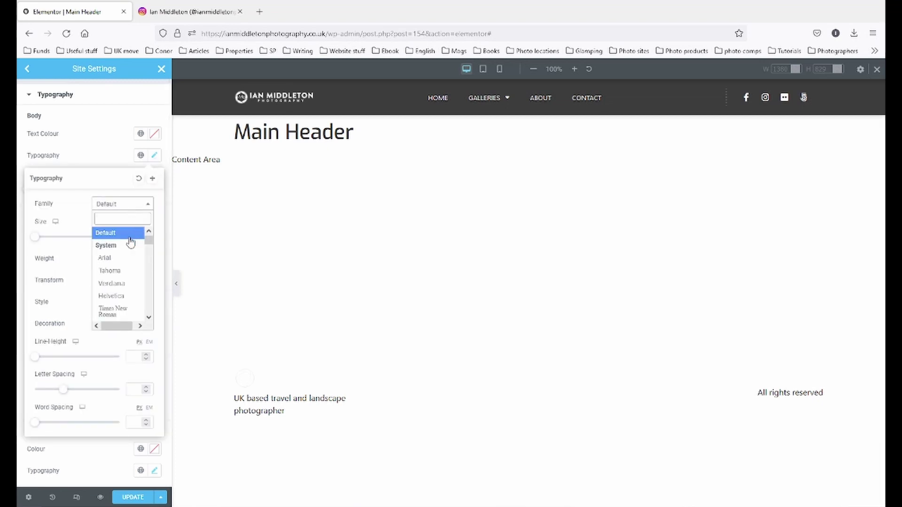
type("mons")
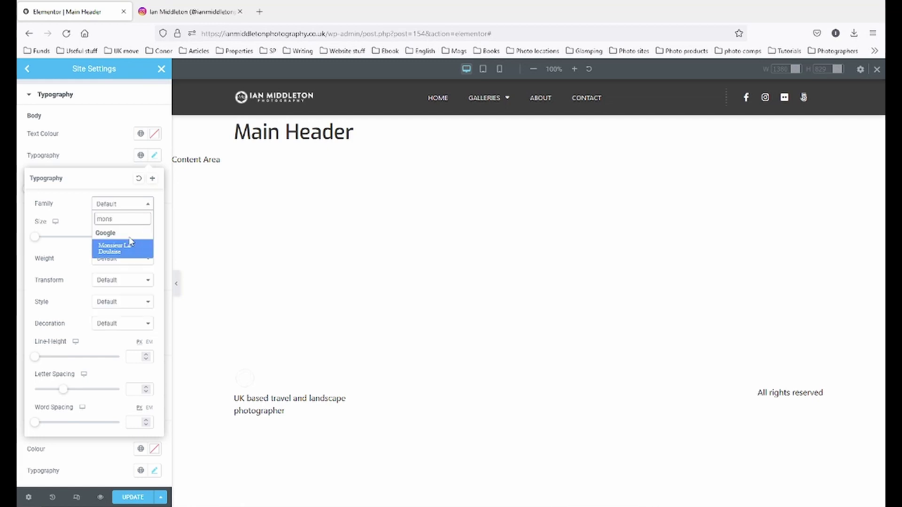
key("BackSpace")
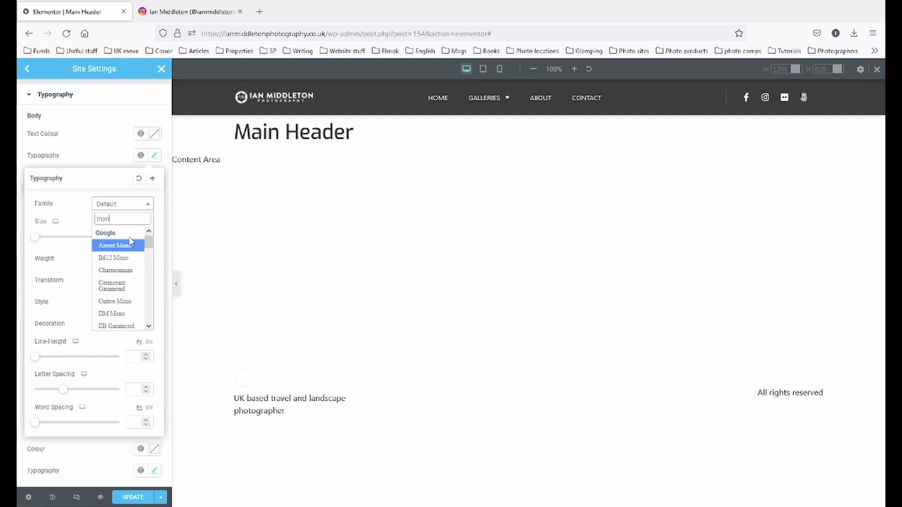
type("t")
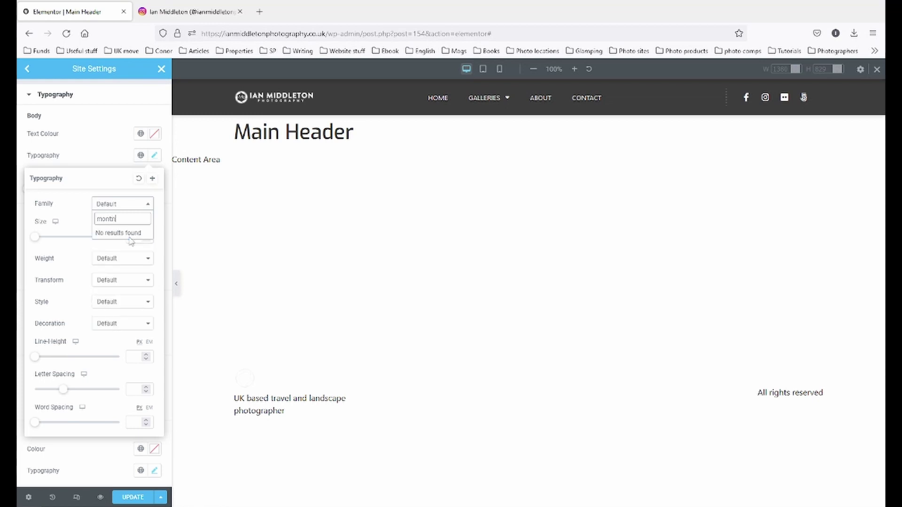
type("s")
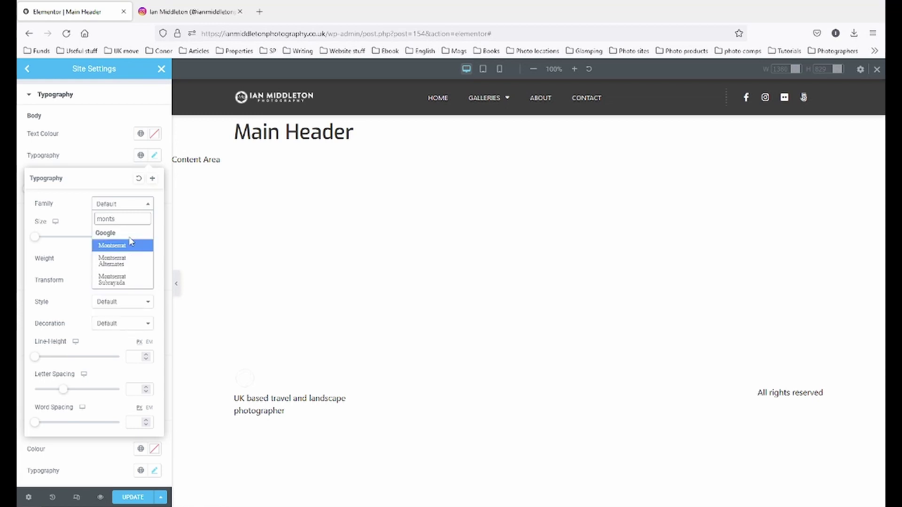
left_click(117, 245)
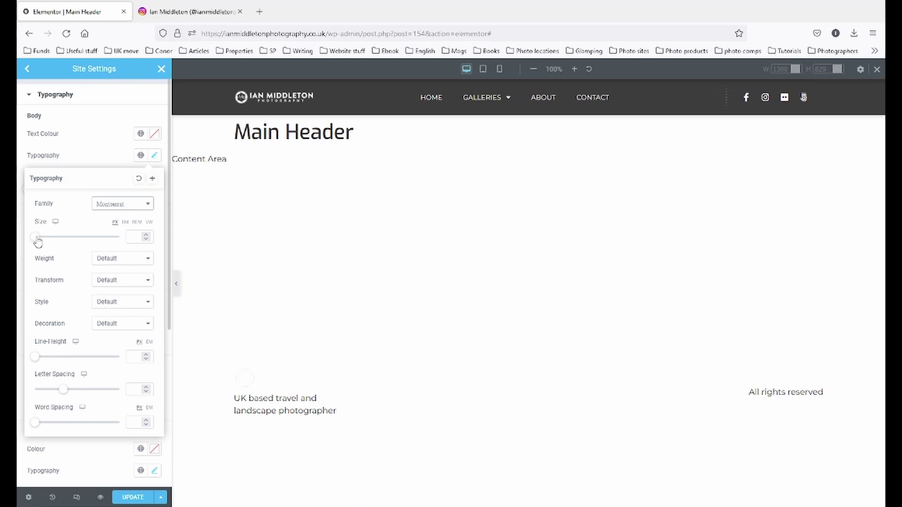
left_click_drag(36, 237, 64, 237)
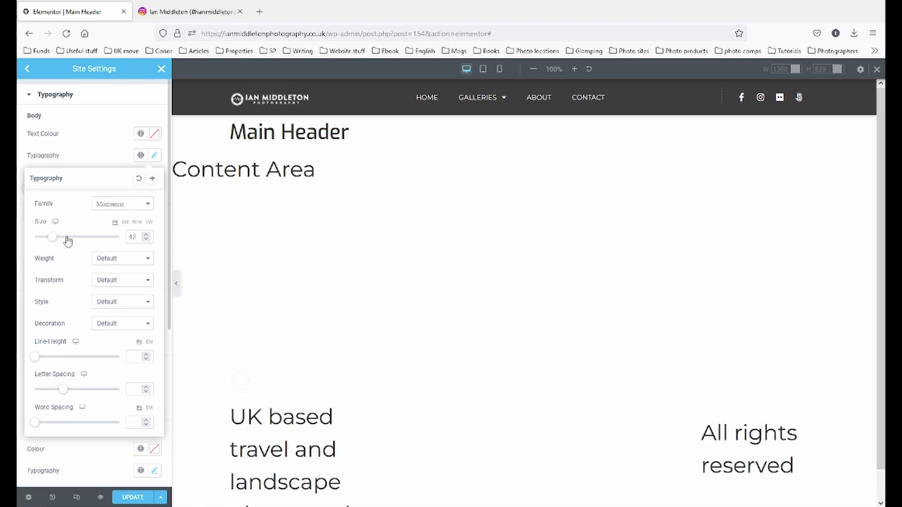
double_click(143, 236)
key("BackSpace")
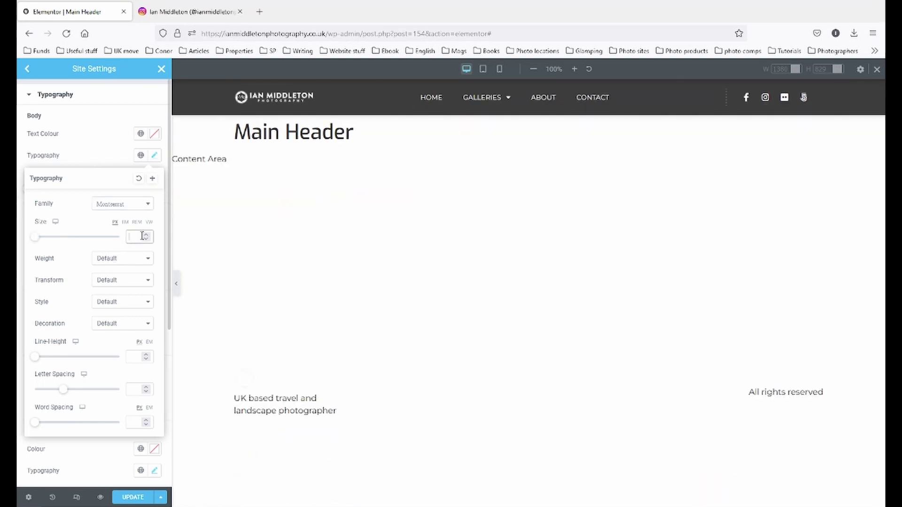
type("16")
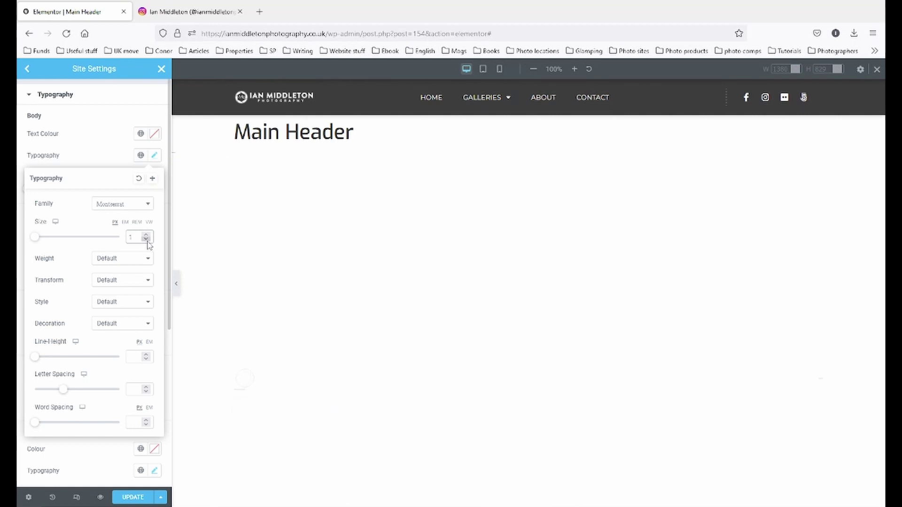
left_click(95, 148)
left_click(134, 497)
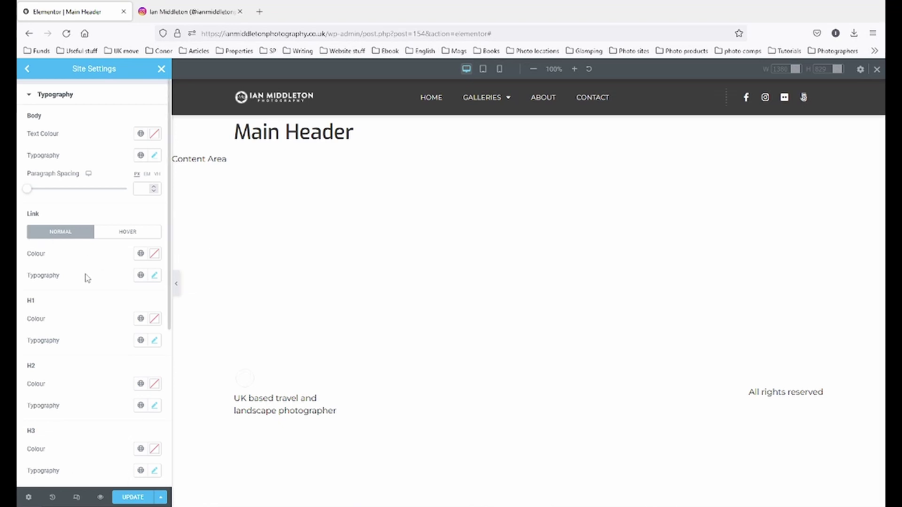
- Check the H1 typography, then set the H2 and H3 font family to Exo
scroll(87, 278, "down", 2)
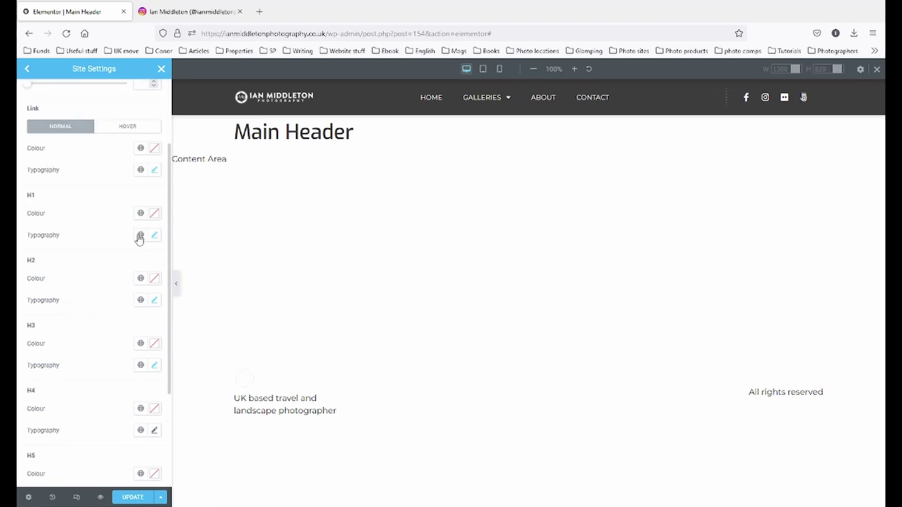
left_click(156, 237)
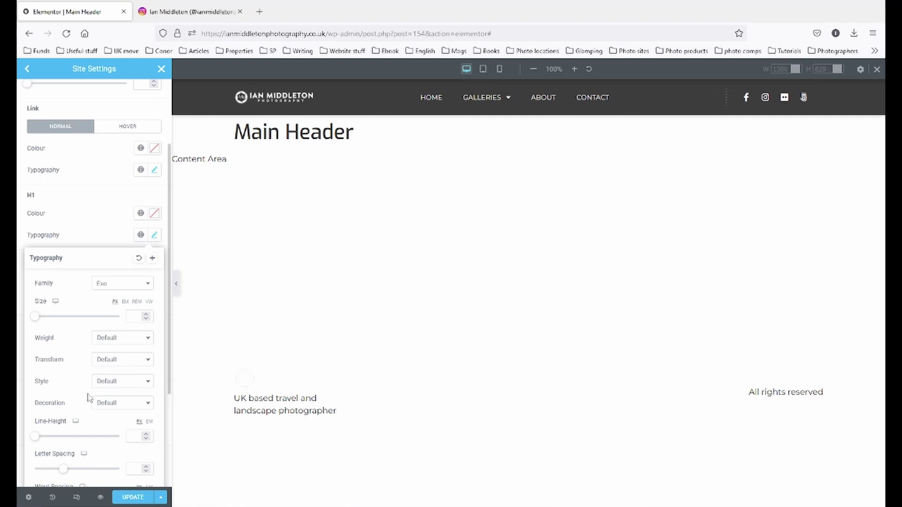
left_click(99, 240)
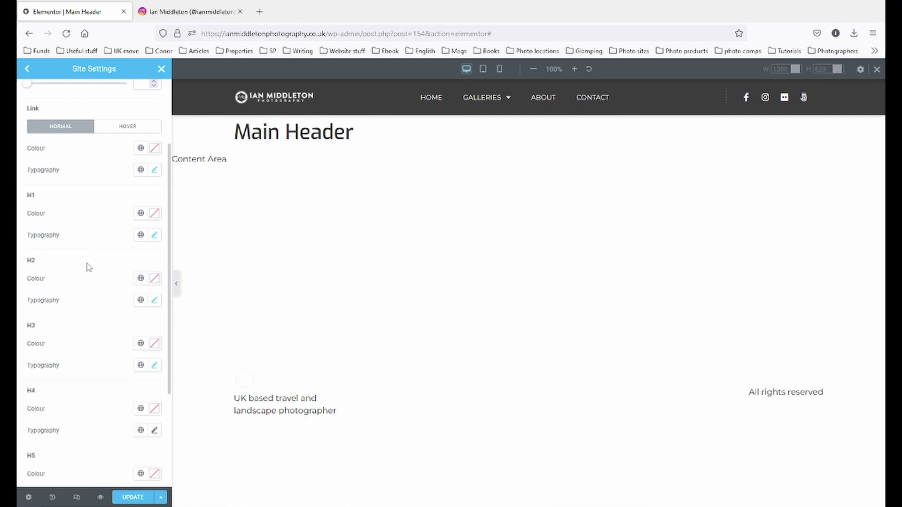
left_click(155, 300)
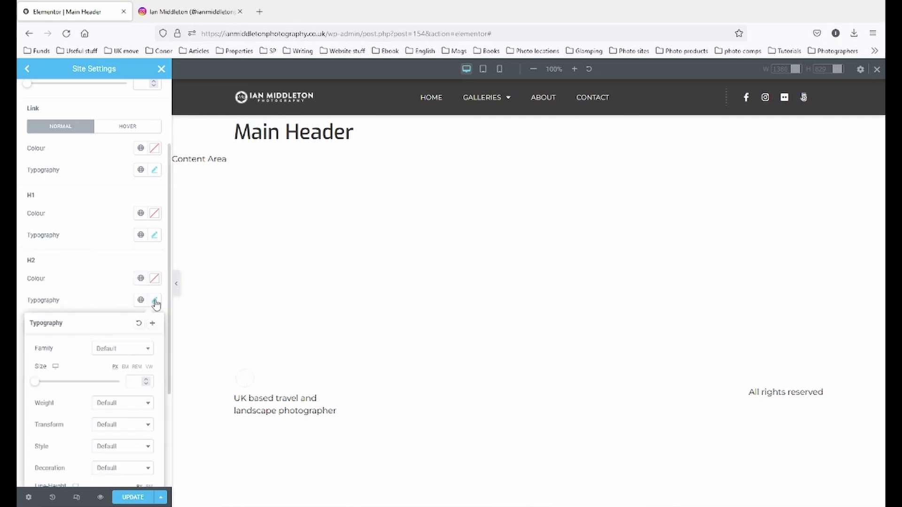
left_click(146, 349)
type("exo")
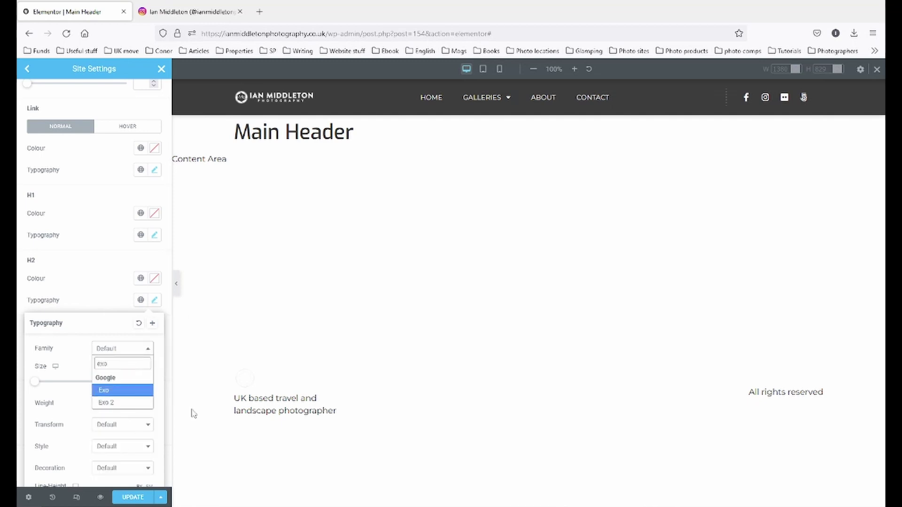
left_click(121, 390)
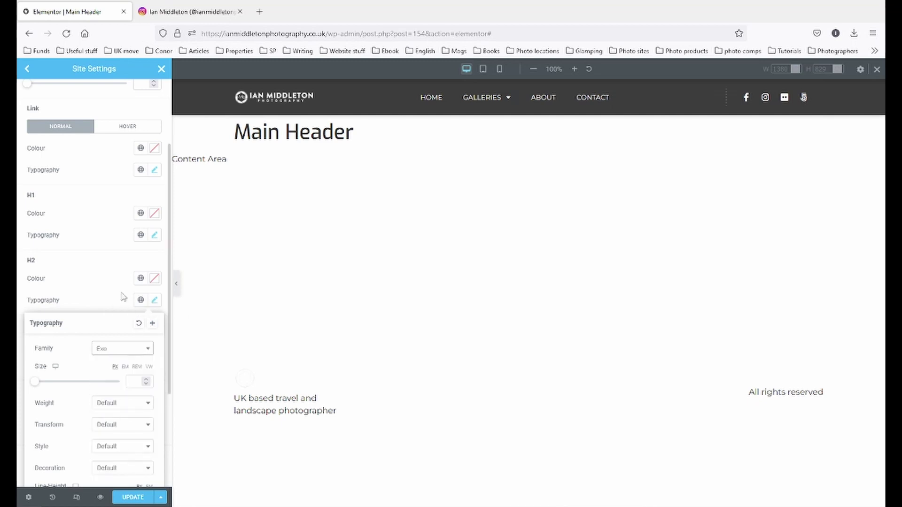
left_click(113, 295)
scroll(131, 310, "down", 2)
left_click(154, 313)
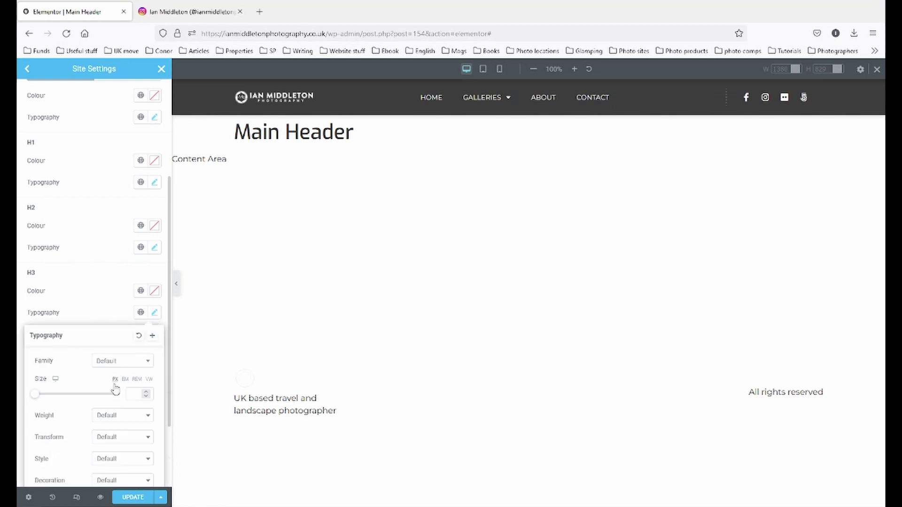
left_click(123, 363)
type("exo")
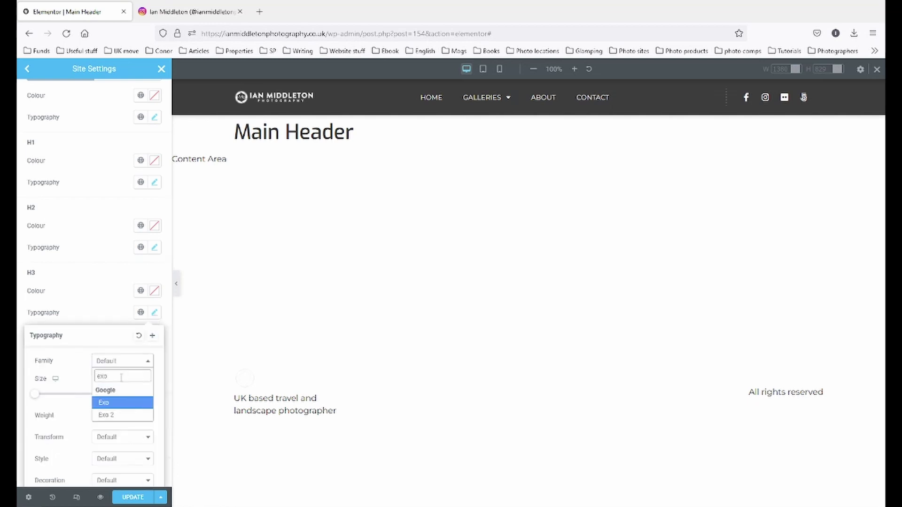
left_click(125, 404)
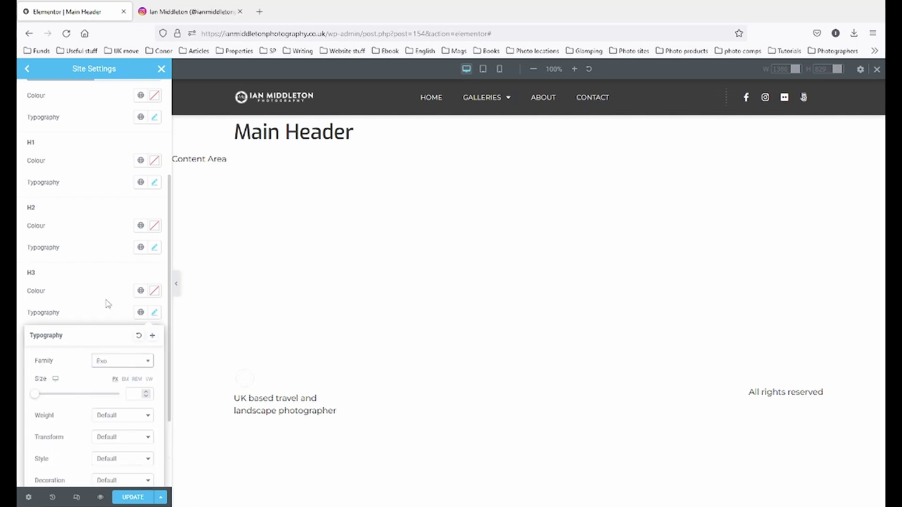
left_click(107, 302)
- Set the H4 and H5 heading font family to Exo
left_click(155, 381)
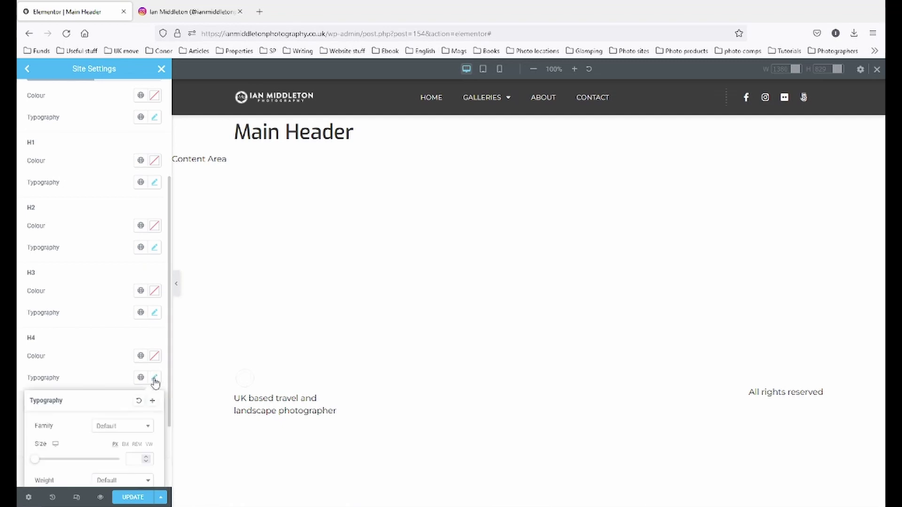
left_click(111, 428)
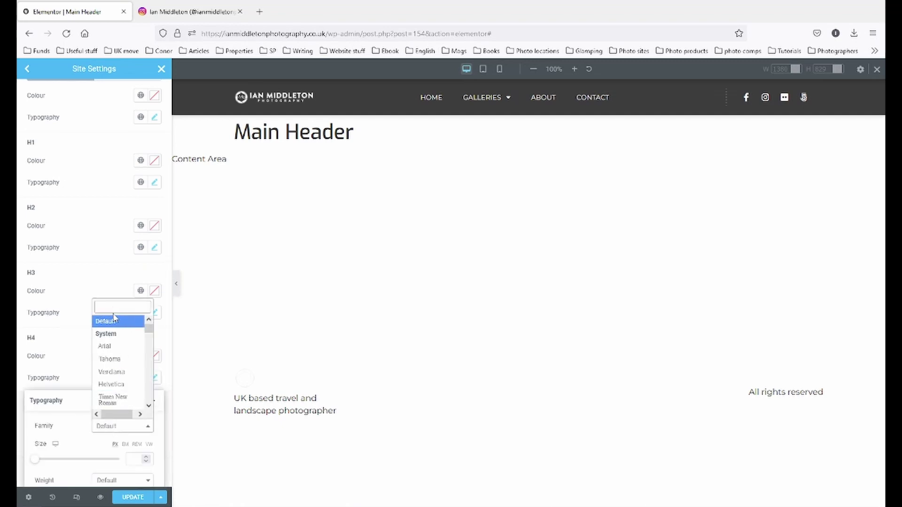
type("exo")
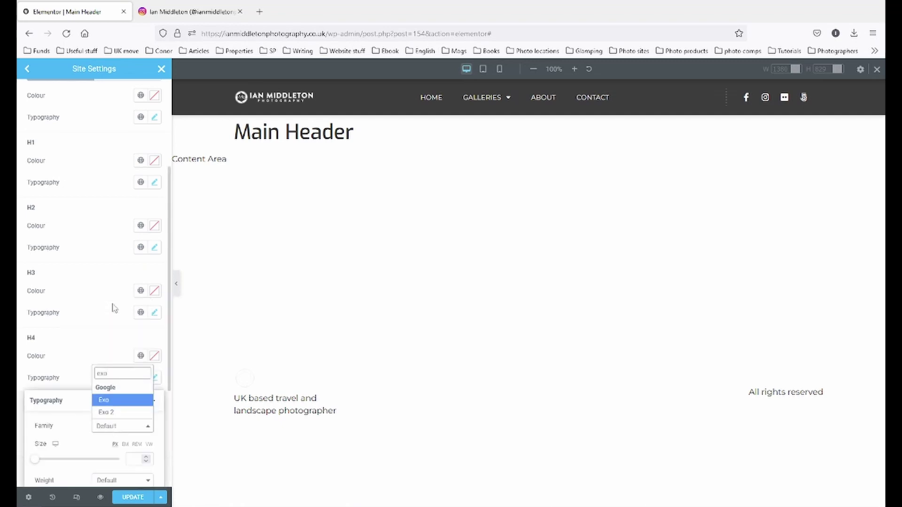
left_click(103, 400)
scroll(102, 404, "down", 3)
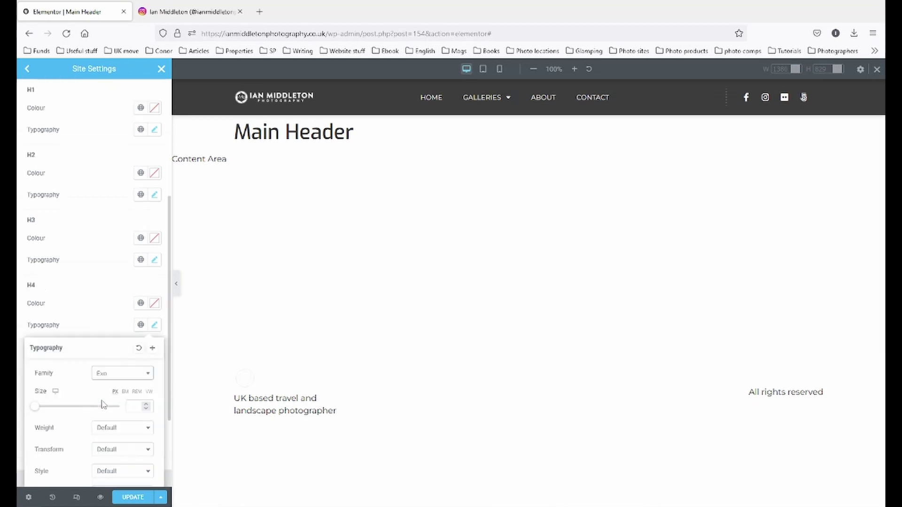
left_click(96, 210)
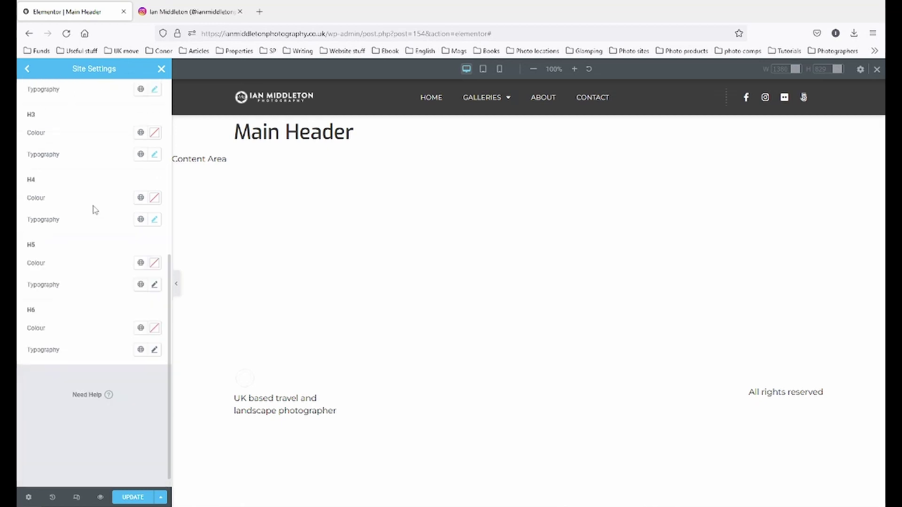
left_click(154, 284)
left_click(117, 395)
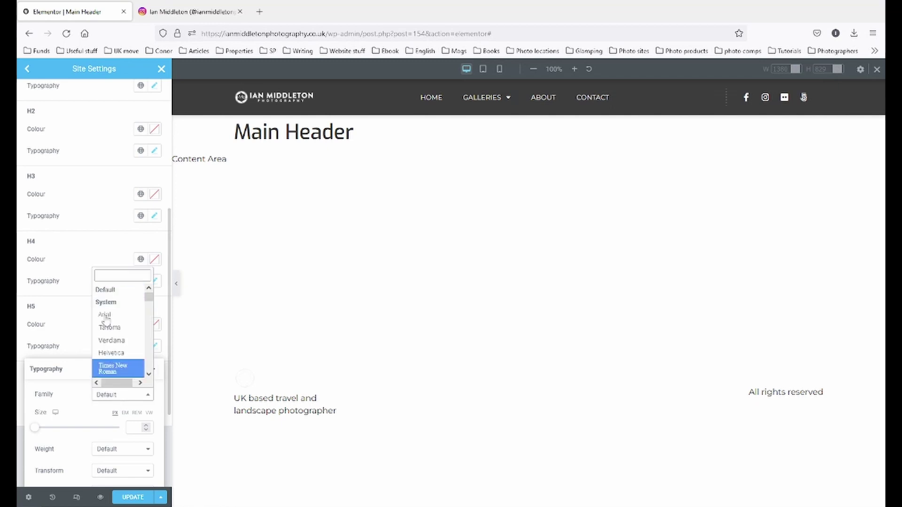
type("exo")
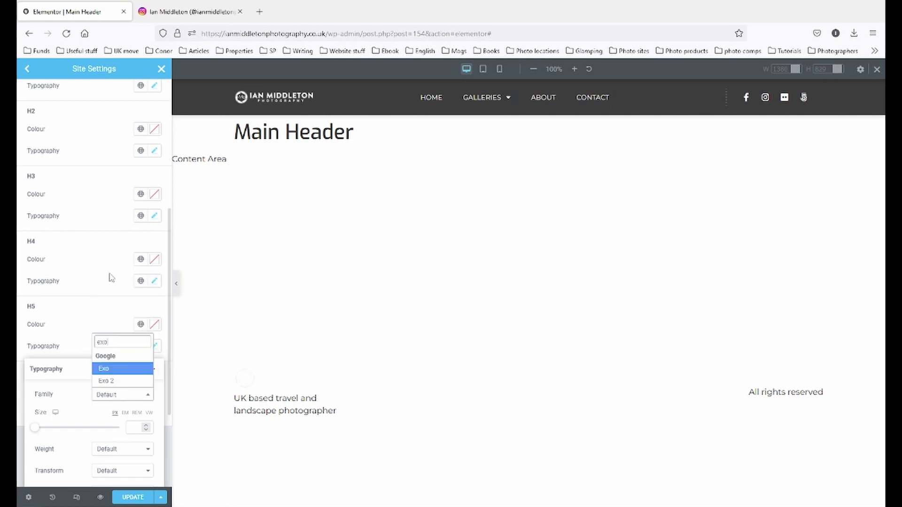
left_click(111, 374)
scroll(121, 395, "down", 2)
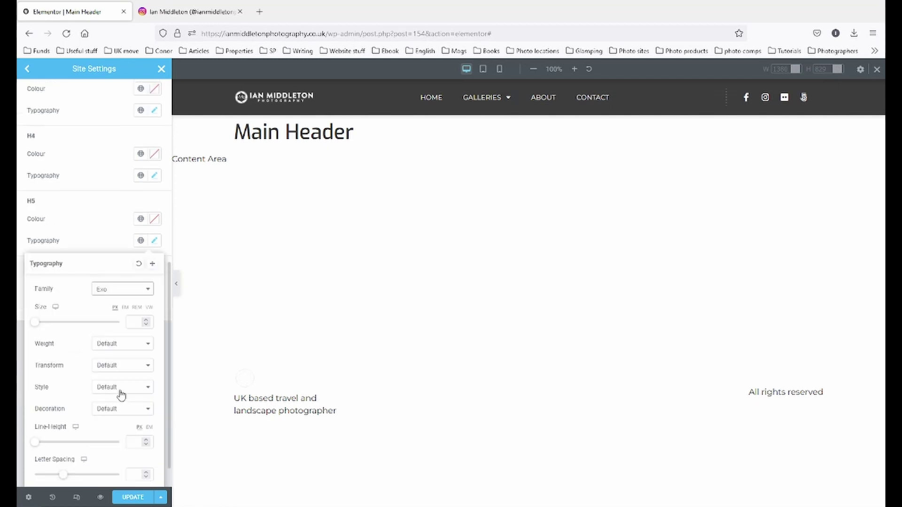
left_click(115, 224)
- Set the H6 font family to Exo and update the site settings
left_click(154, 306)
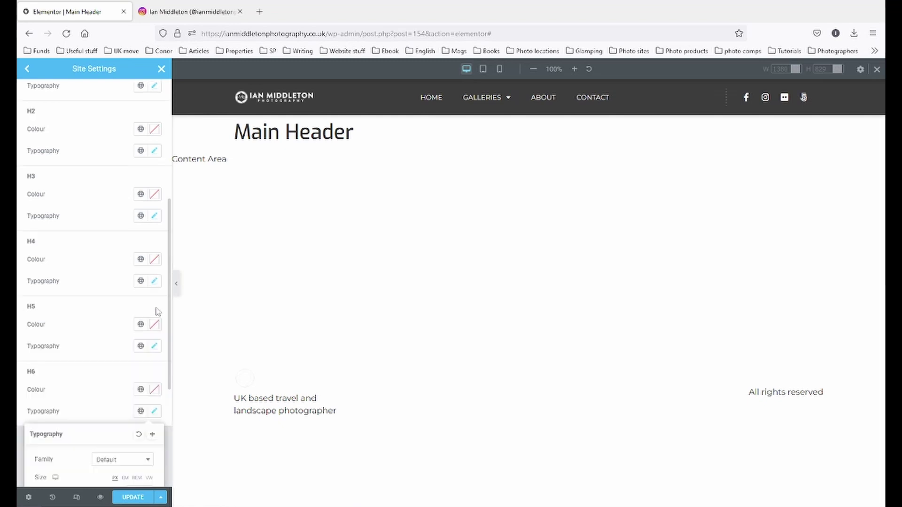
left_click(123, 461)
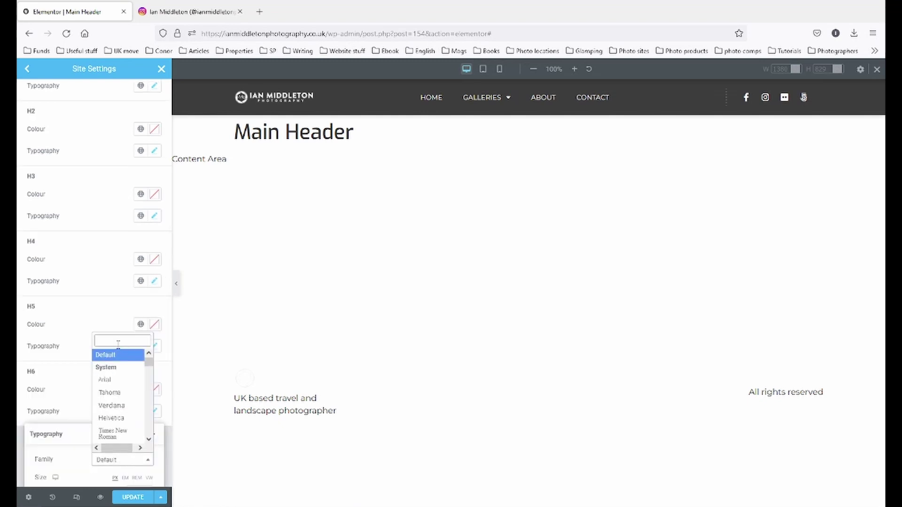
type("exo")
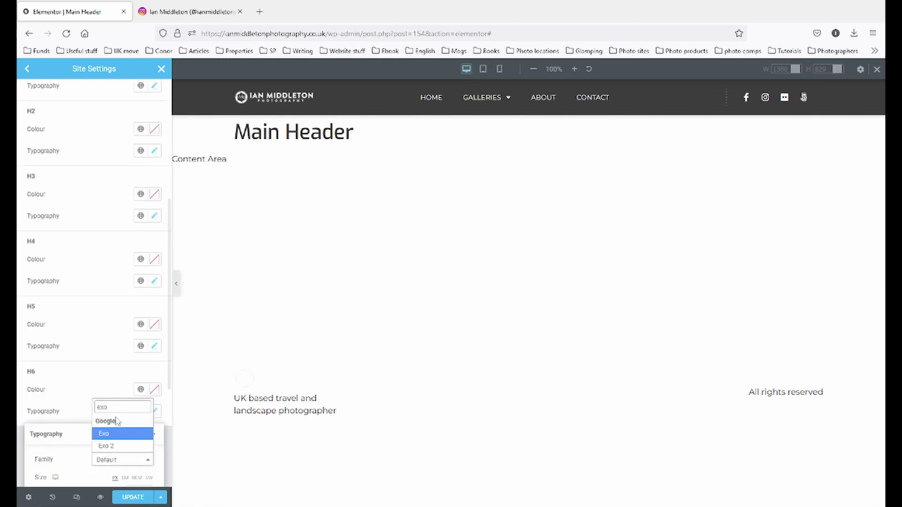
left_click(117, 433)
left_click(105, 375)
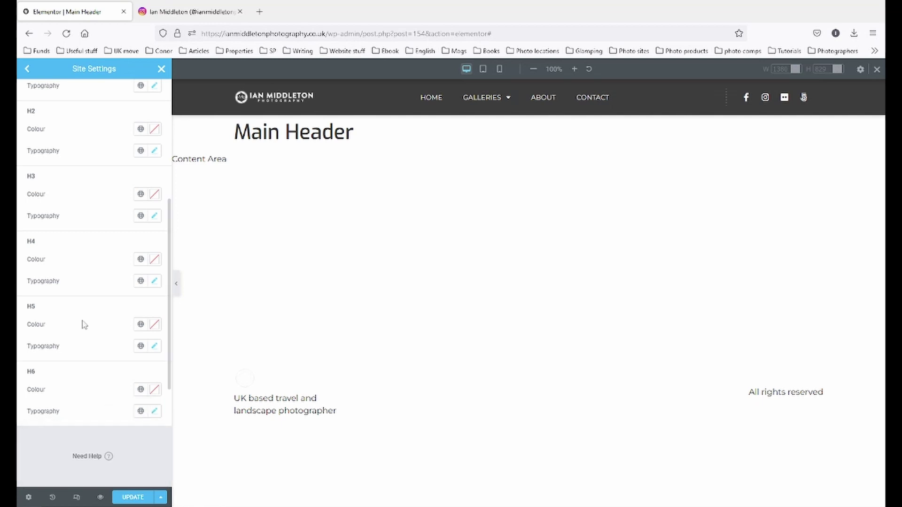
scroll(75, 281, "up", 5)
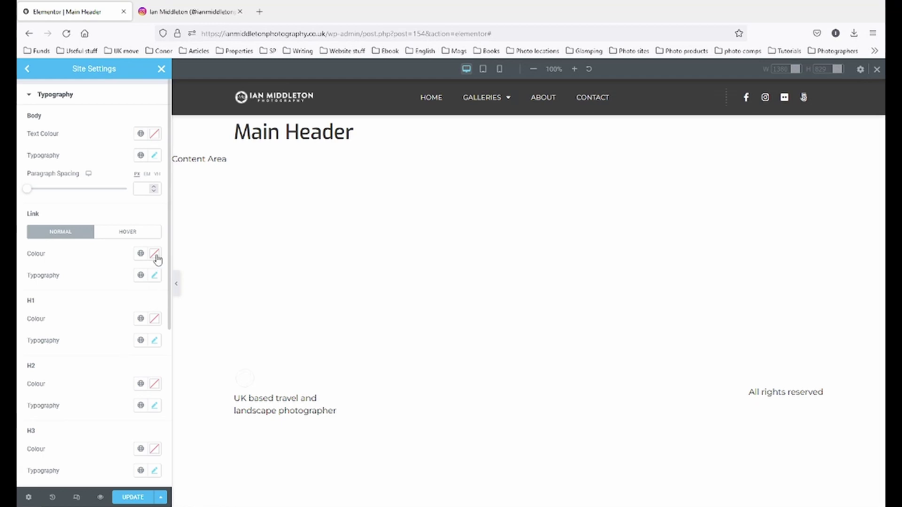
left_click(131, 233)
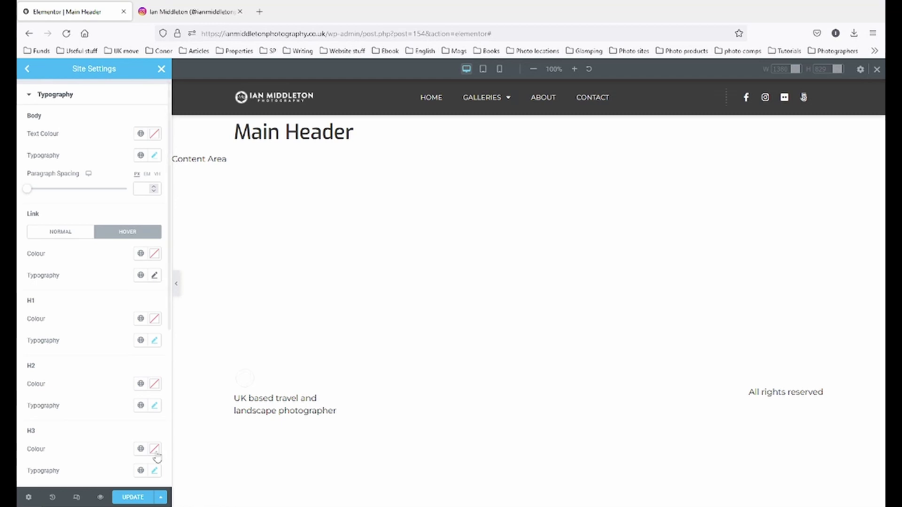
left_click(134, 500)
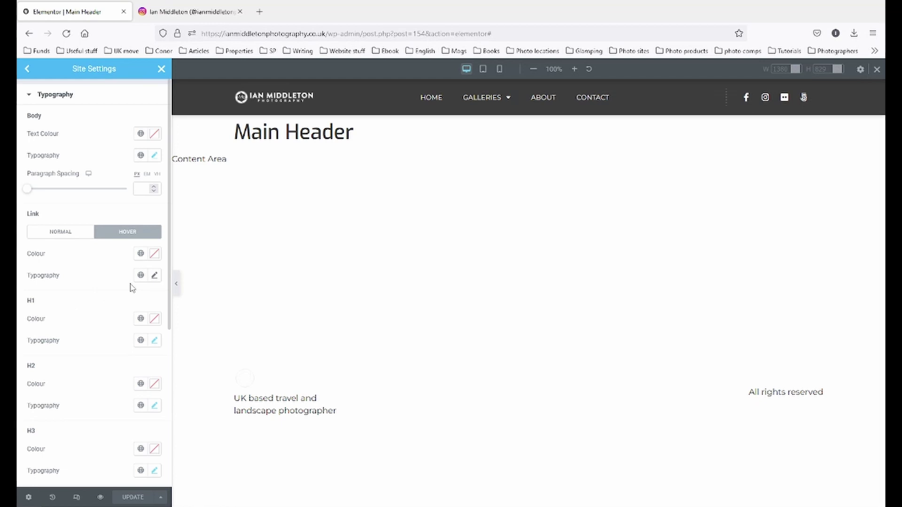
- Close Site Settings and try Default and Uppercase text transform on the Nav Menu
left_click(161, 70)
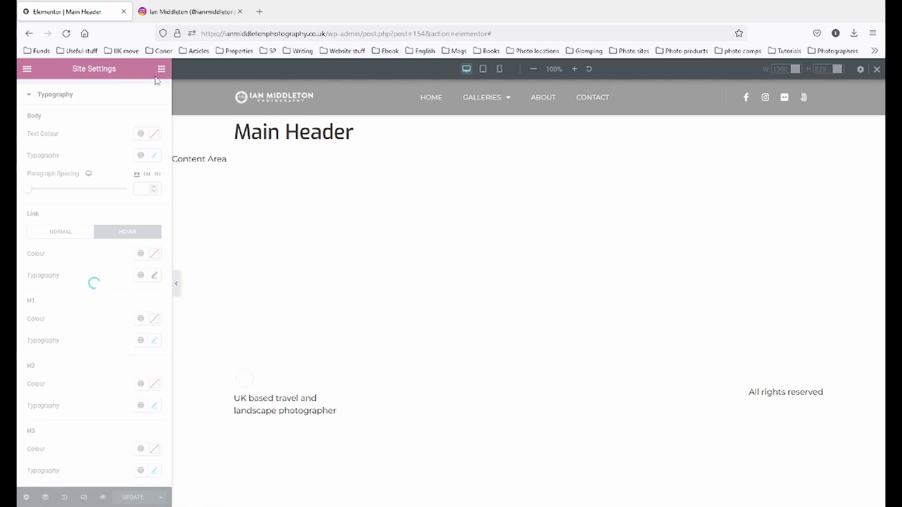
left_click(715, 92)
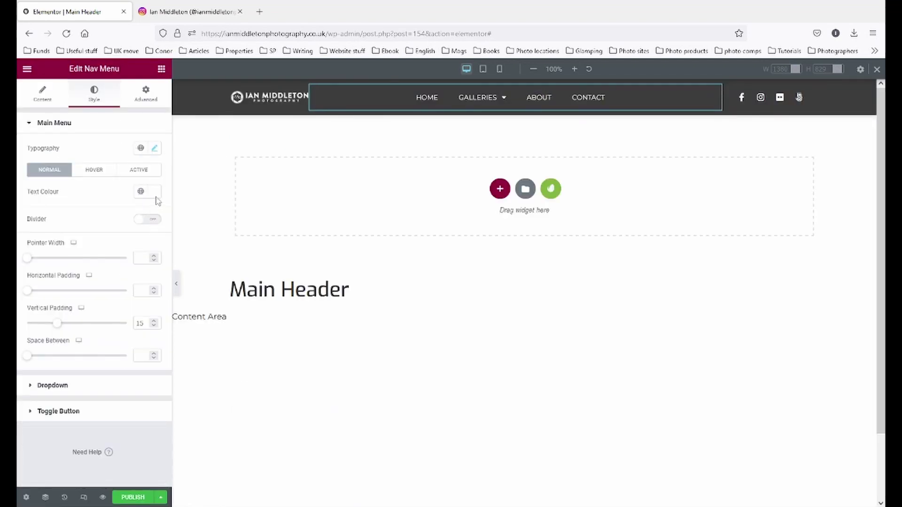
left_click(155, 148)
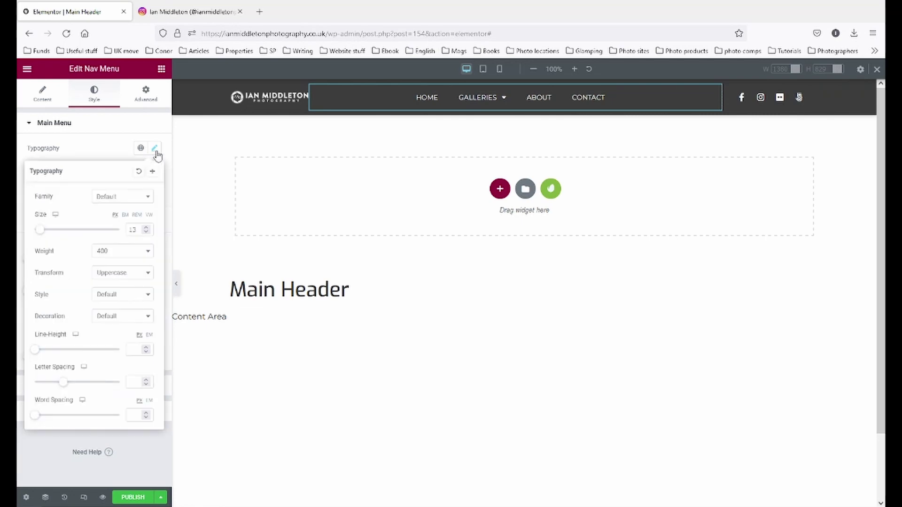
left_click(149, 273)
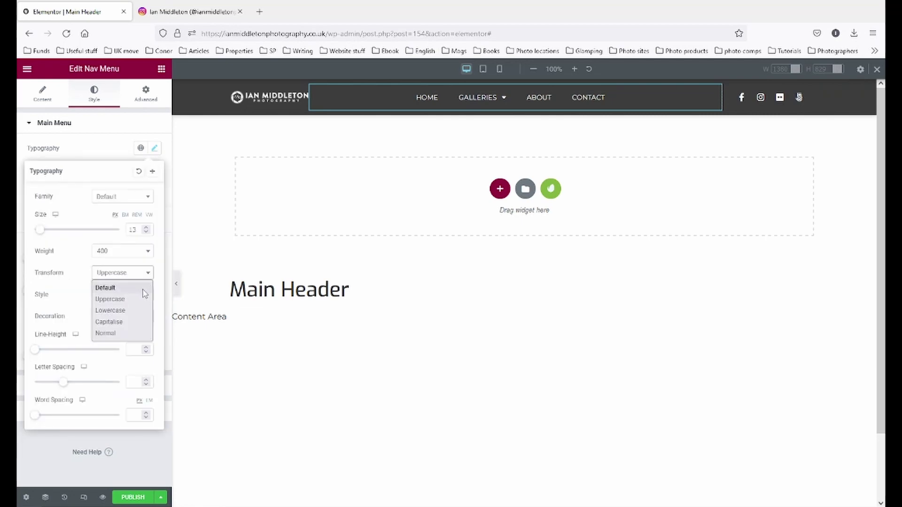
left_click(106, 288)
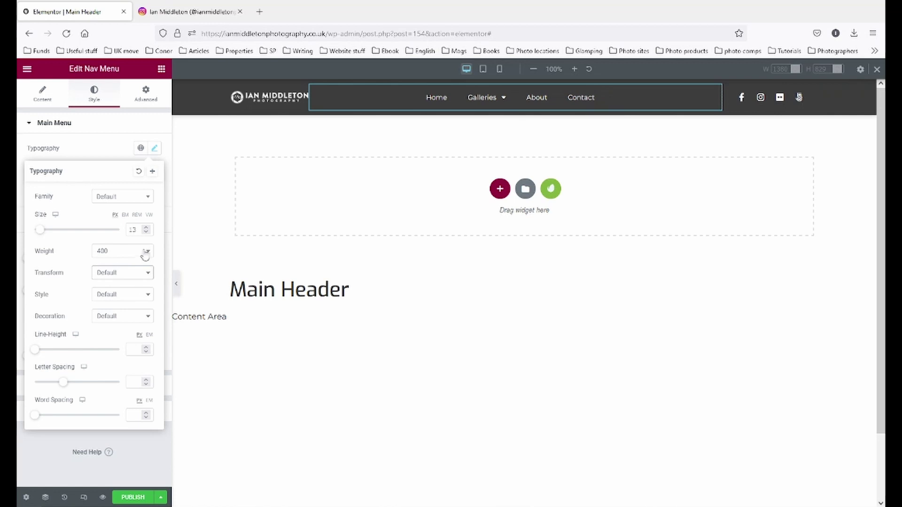
left_click(145, 274)
left_click(133, 300)
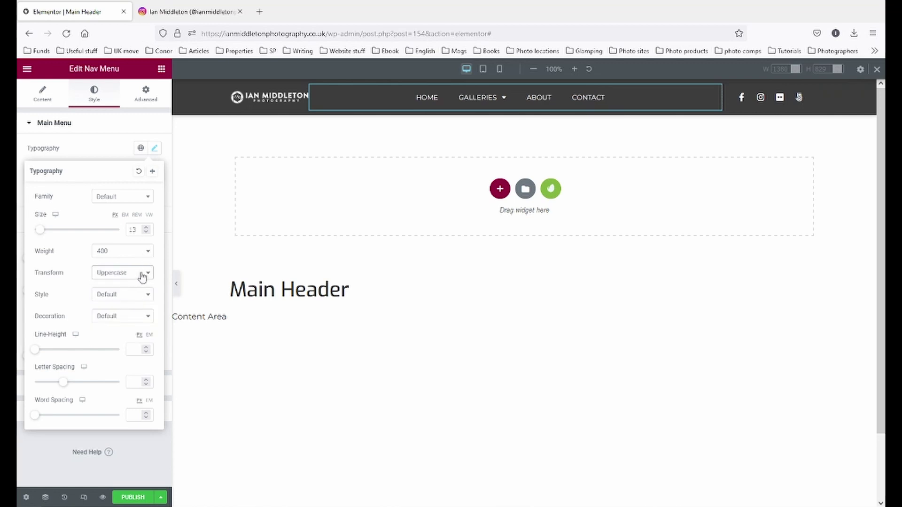
- Try Lowercase, Capitalize and Normal transforms on the menu, ending back on Default
left_click(142, 276)
left_click(136, 310)
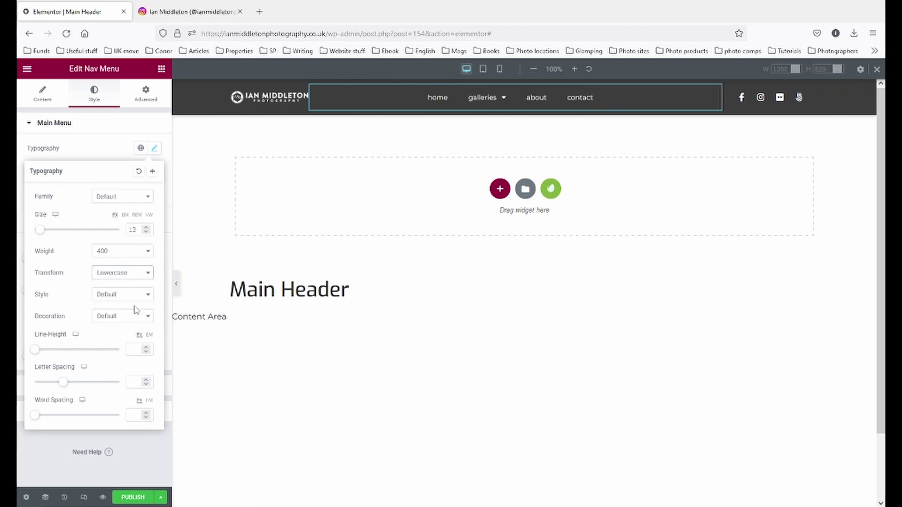
left_click(141, 276)
left_click(136, 322)
left_click(139, 276)
left_click(133, 332)
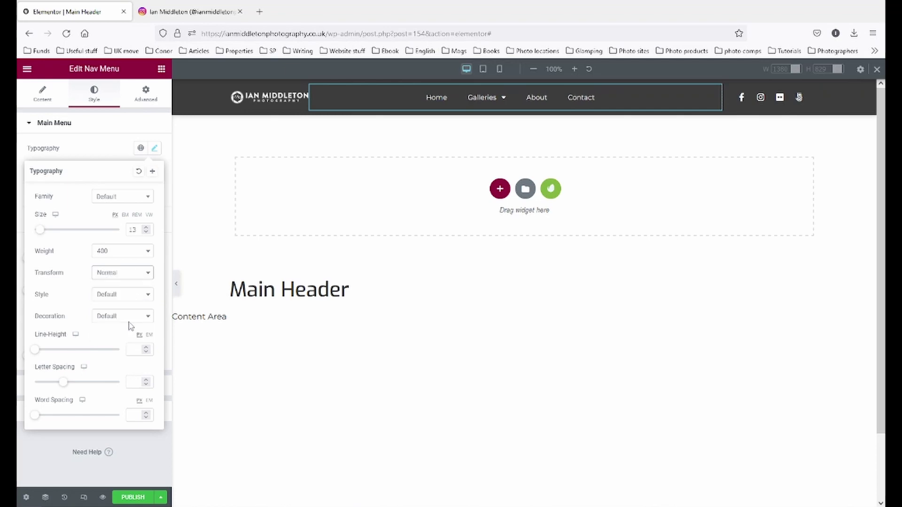
left_click(132, 277)
left_click(131, 287)
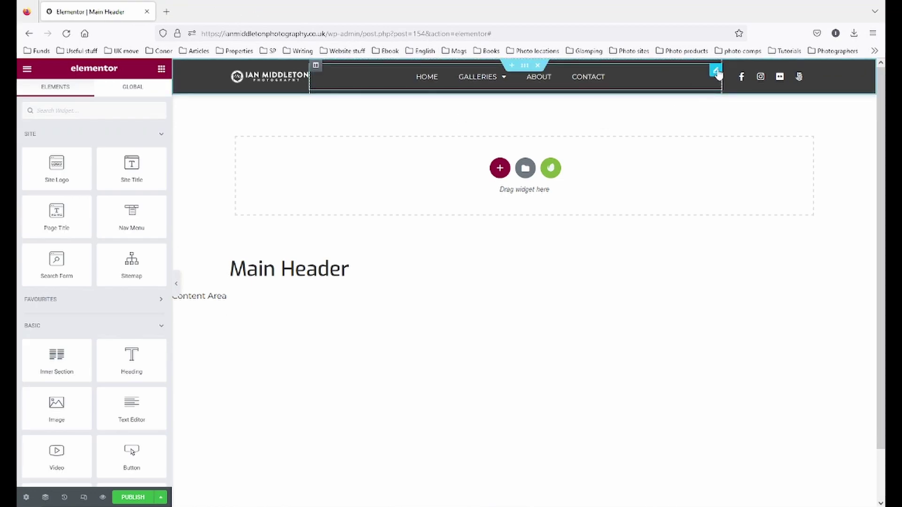
- Keep the Nav Menu font family at Default and set its font size to 13
left_click(715, 72)
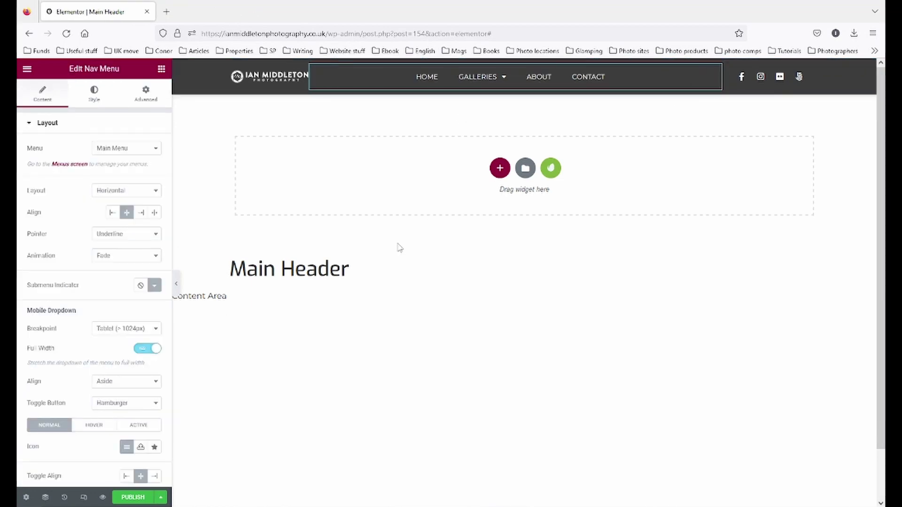
left_click(94, 95)
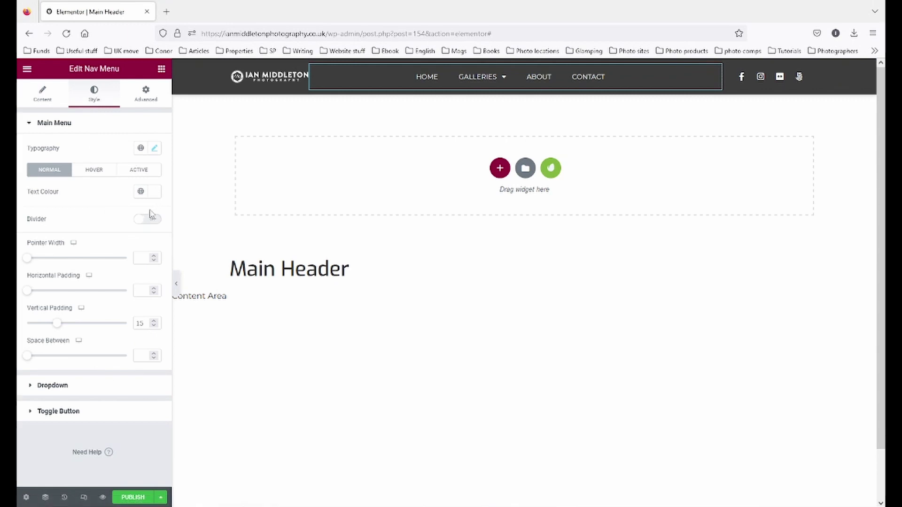
left_click(155, 150)
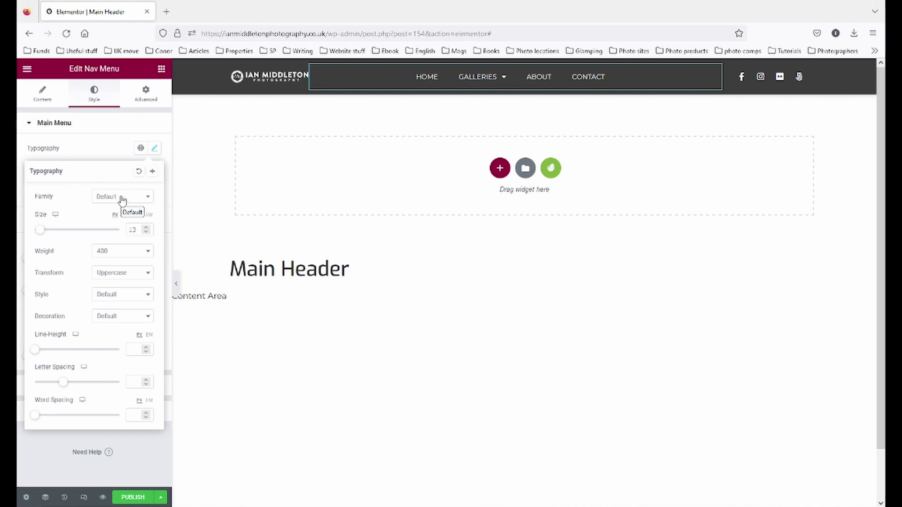
left_click(135, 202)
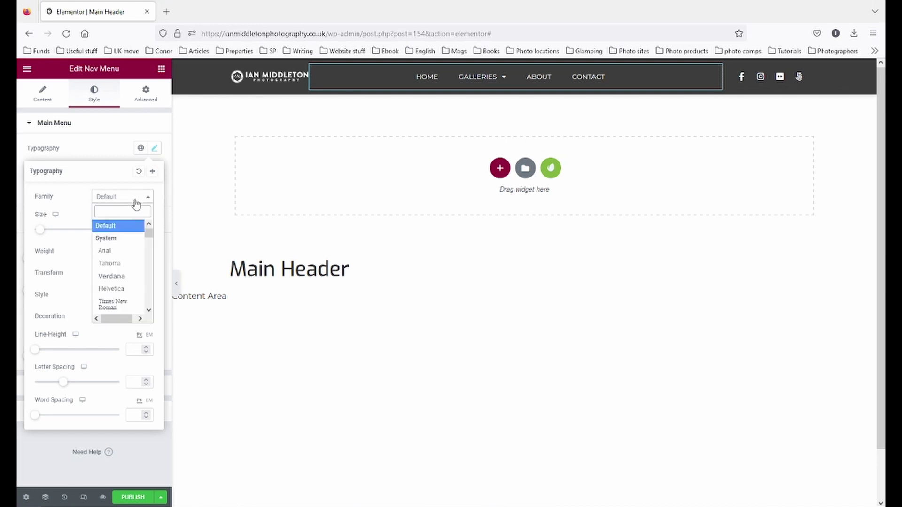
left_click(90, 205)
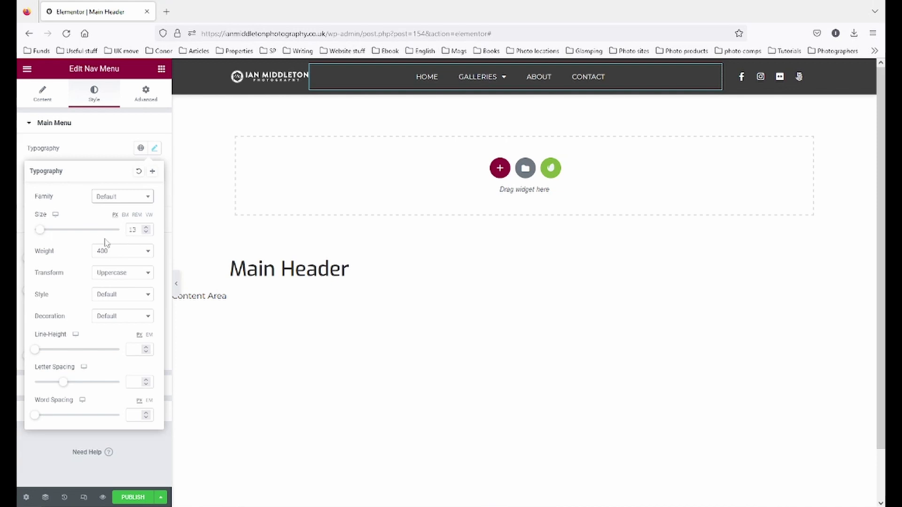
left_click_drag(137, 230, 113, 233)
key("BackSpace")
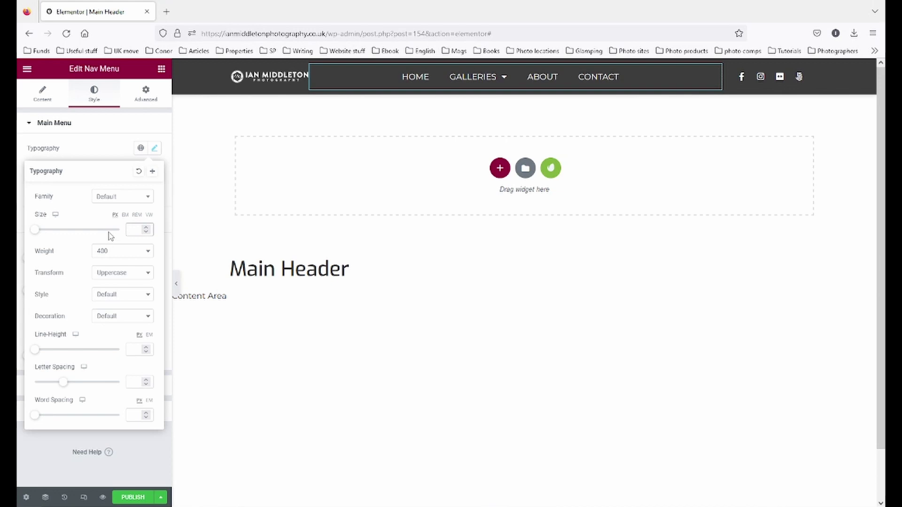
type("1")
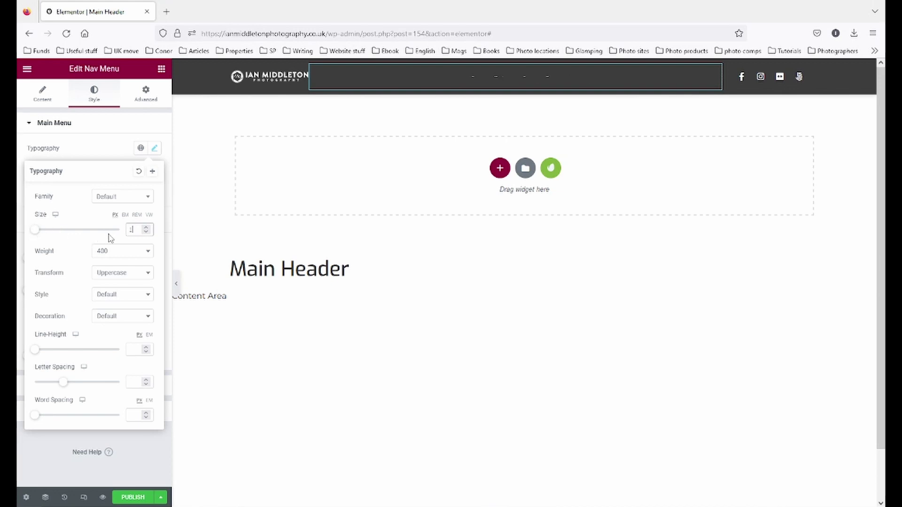
type("3")
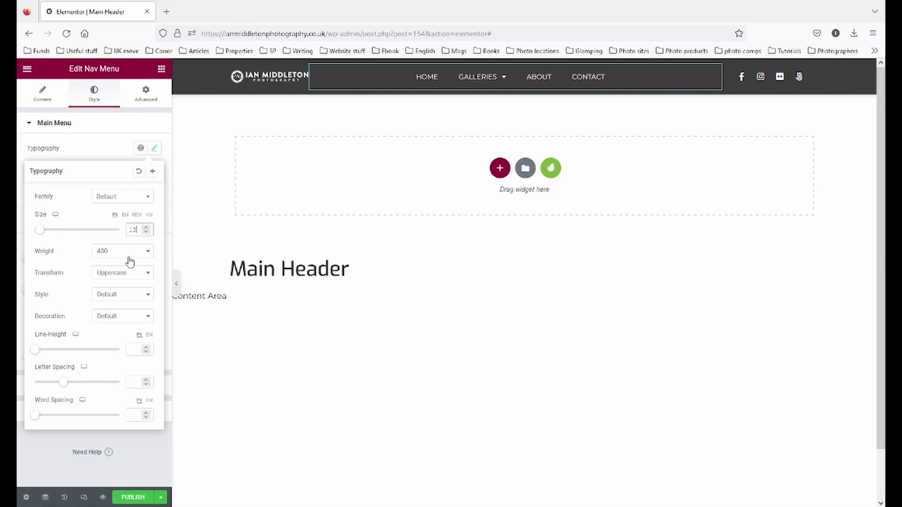
- Try Lowercase, Capitalize and Normal transforms, then set the menu Transform to Uppercase
left_click(127, 276)
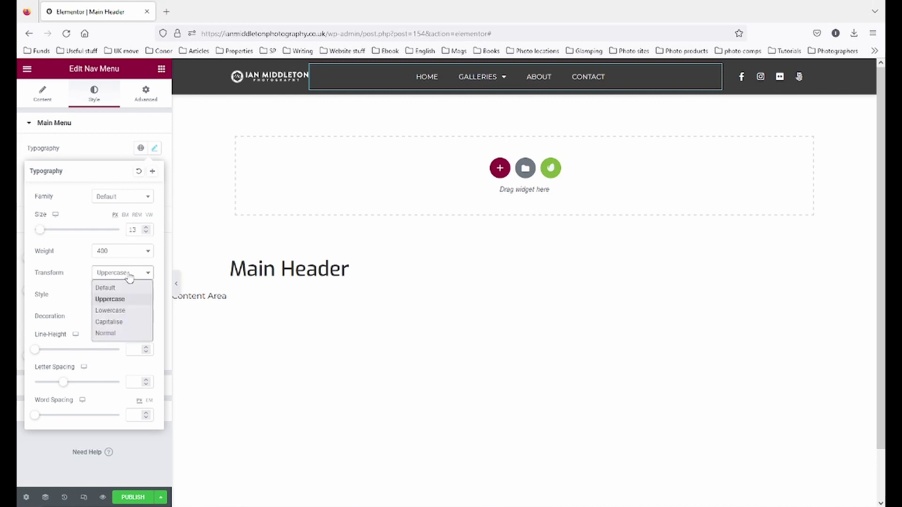
left_click(120, 311)
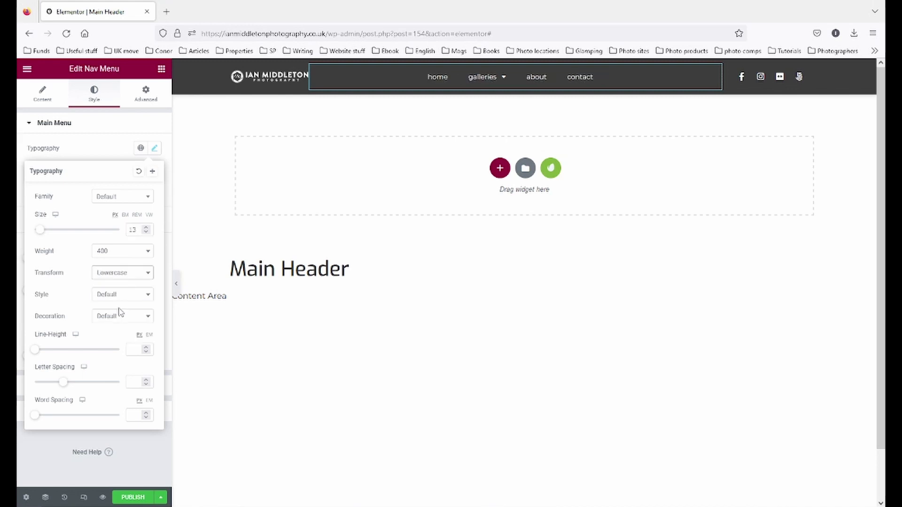
left_click(121, 276)
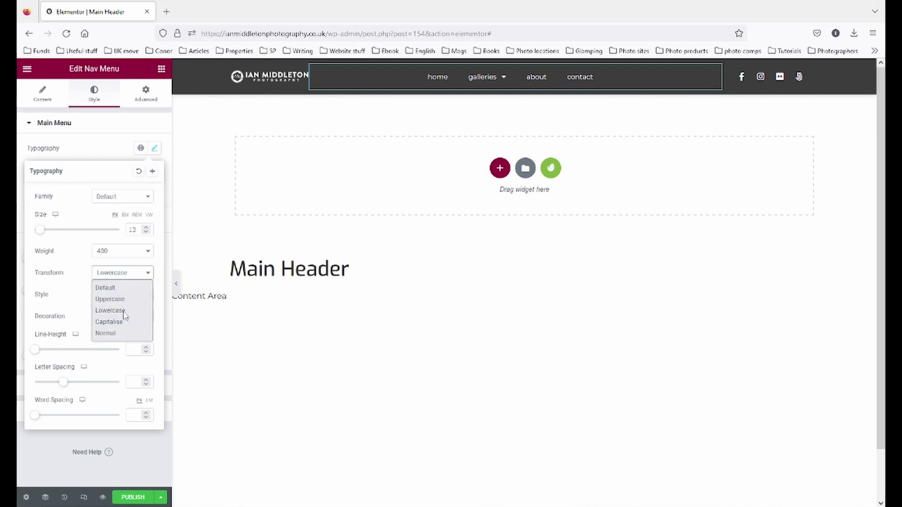
left_click(121, 276)
left_click(121, 277)
left_click(120, 322)
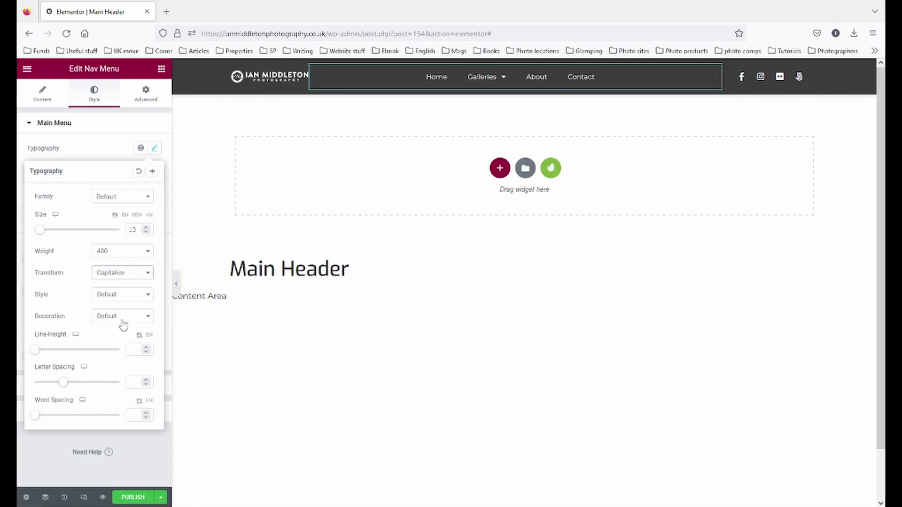
left_click(120, 278)
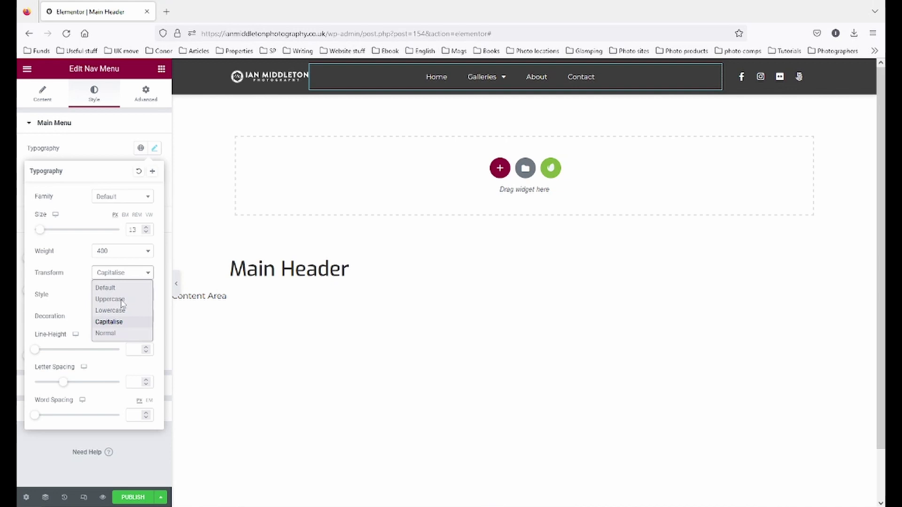
left_click(125, 332)
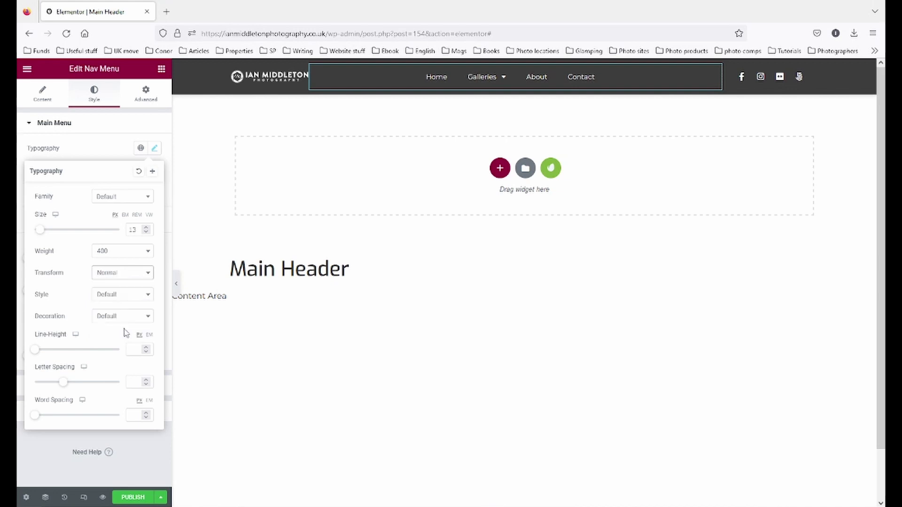
left_click(122, 272)
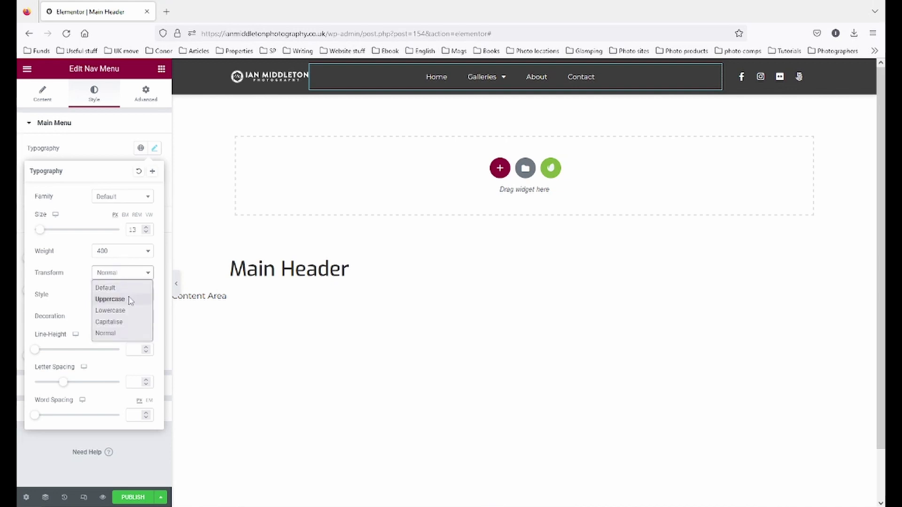
left_click(130, 299)
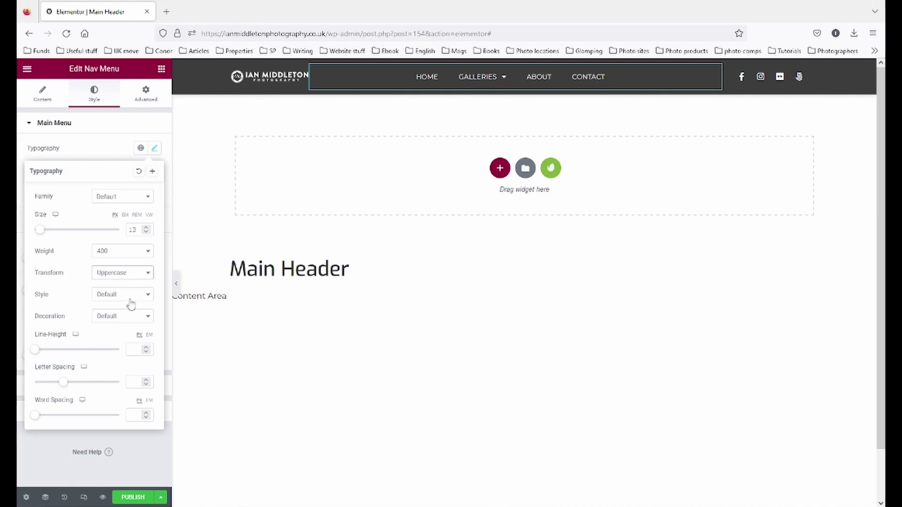
- Check the Style and Decoration options, leaving both at Default
left_click(131, 301)
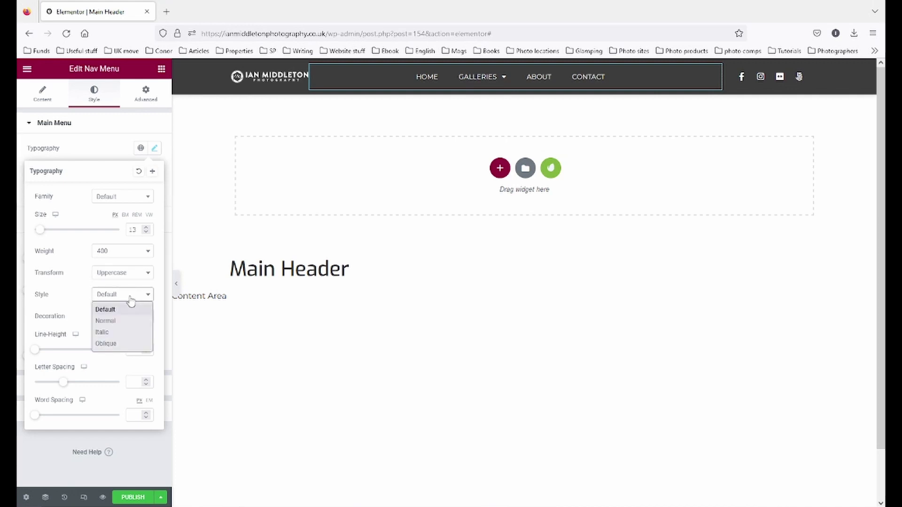
left_click(68, 291)
left_click(133, 317)
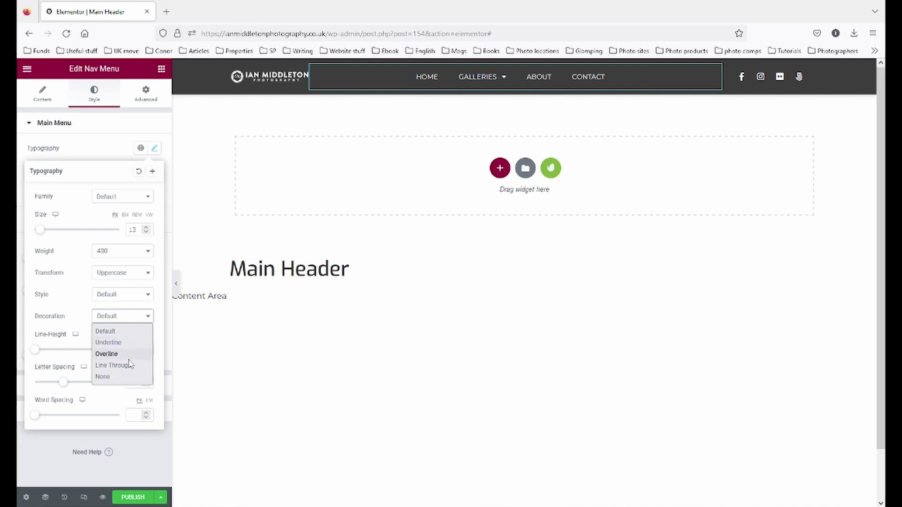
left_click(86, 310)
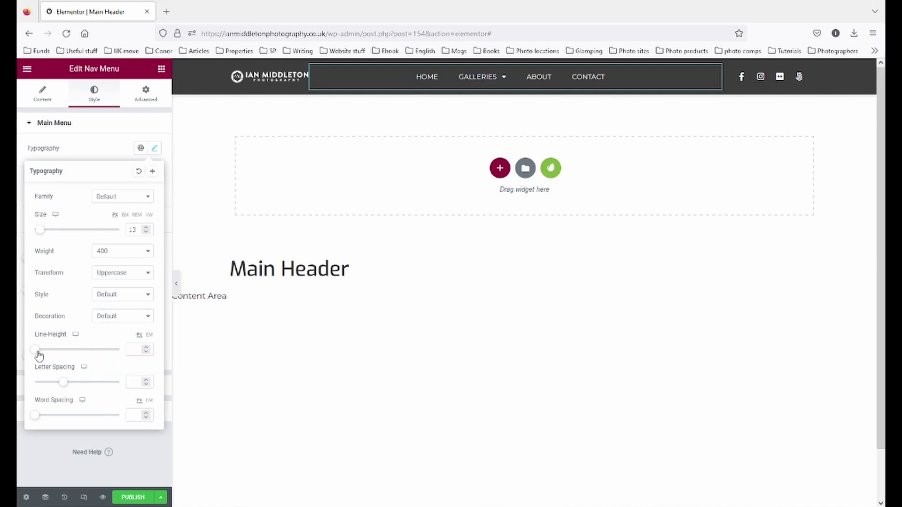
- Clear the menu's line height and letter spacing back to default, then drag word spacing to 77
mouse_move(39, 356)
left_mouse_down()
mouse_move(90, 358)
mouse_move(49, 355)
left_mouse_up()
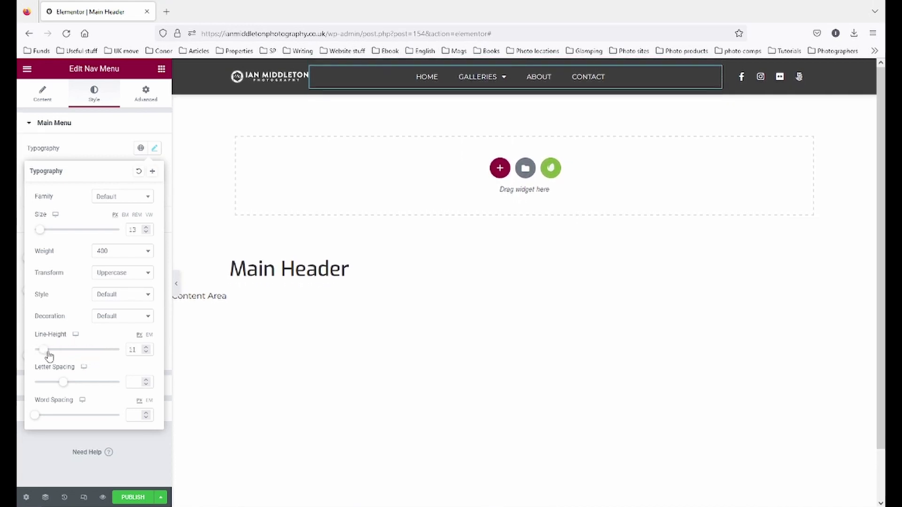
double_click(135, 349)
key("BackSpace")
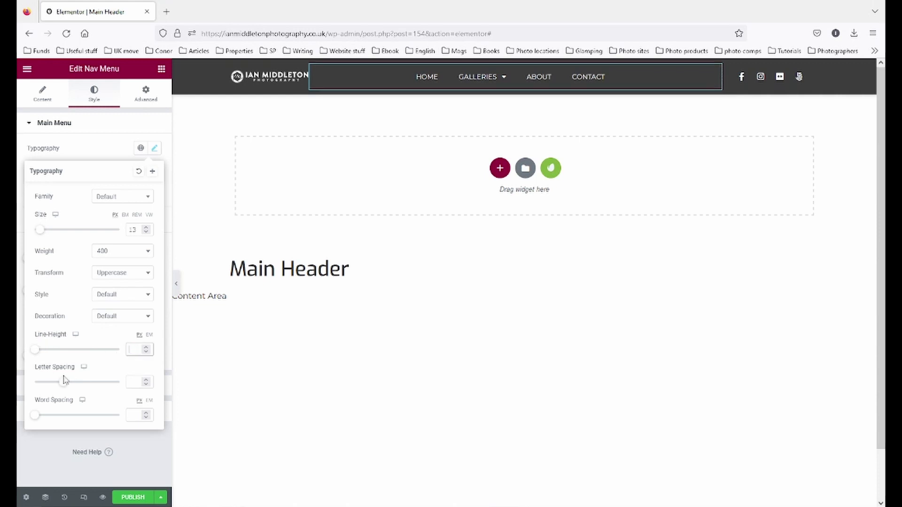
mouse_move(66, 386)
left_mouse_down()
mouse_move(91, 386)
mouse_move(78, 383)
left_mouse_up()
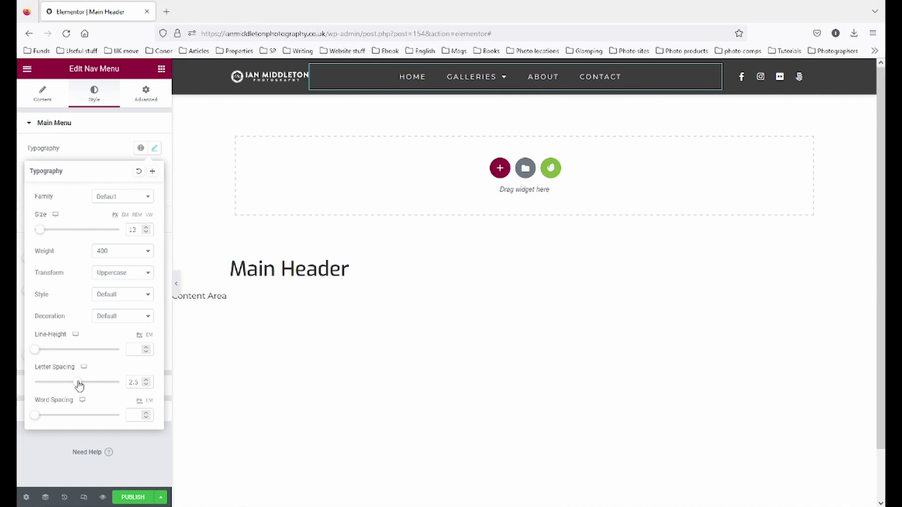
double_click(139, 384)
key("BackSpace")
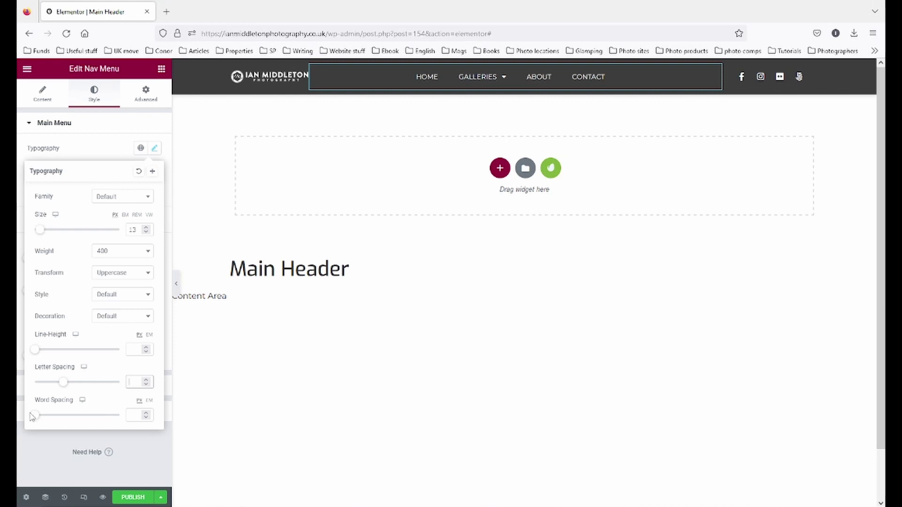
left_click_drag(34, 415, 111, 417)
- Clear the menu's word spacing and preview the finished header
key("BackSpace")
left_click(130, 123)
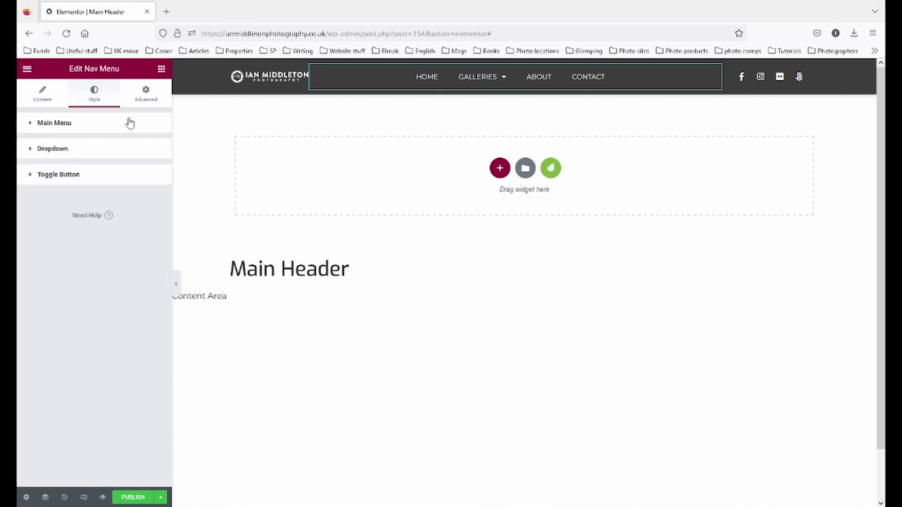
left_click(130, 122)
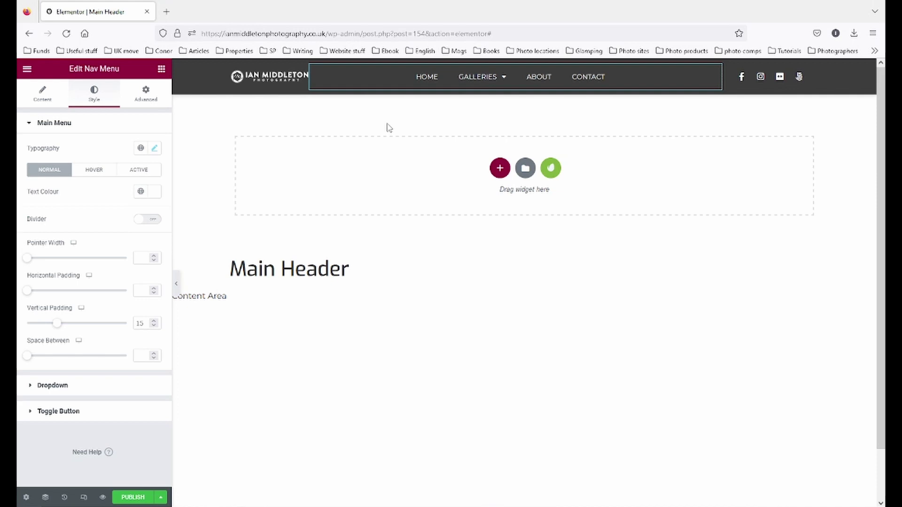
left_click(604, 239)
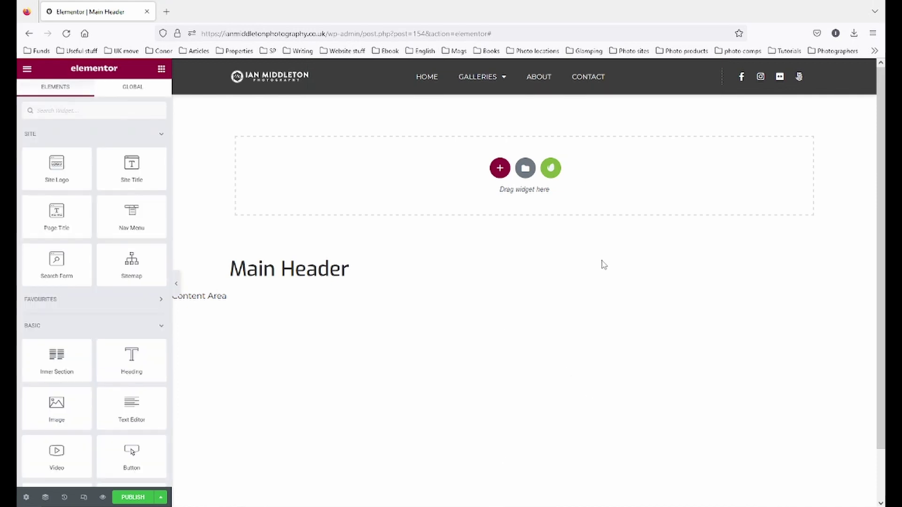
left_click(176, 283)
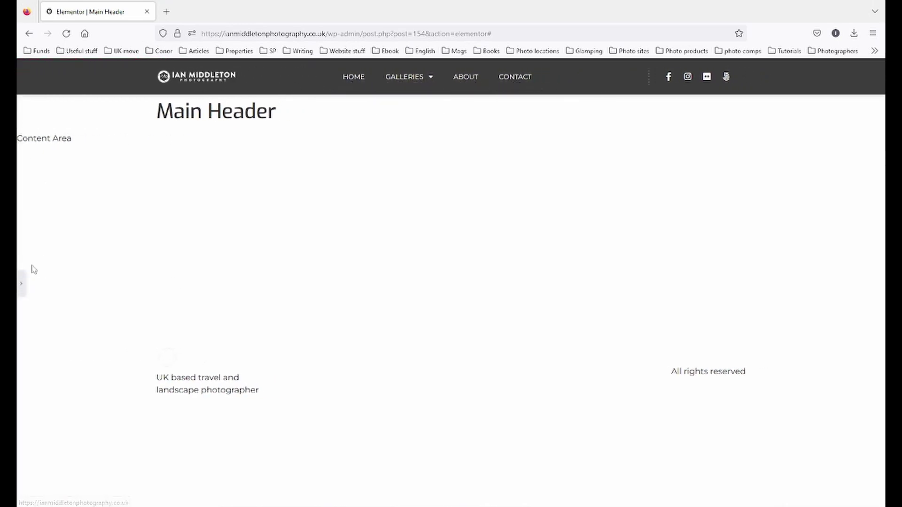
left_click(21, 284)
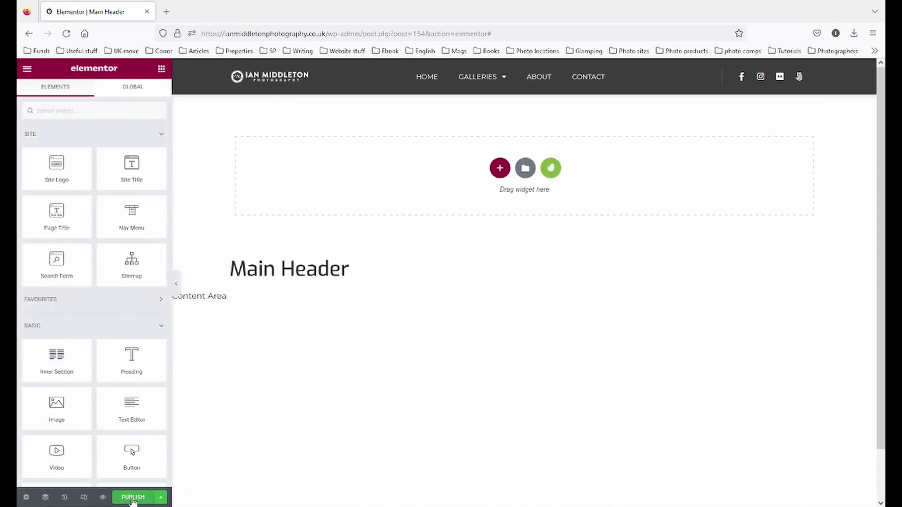
- Publish the Main Header with an Include condition for Entire Site
left_click(132, 501)
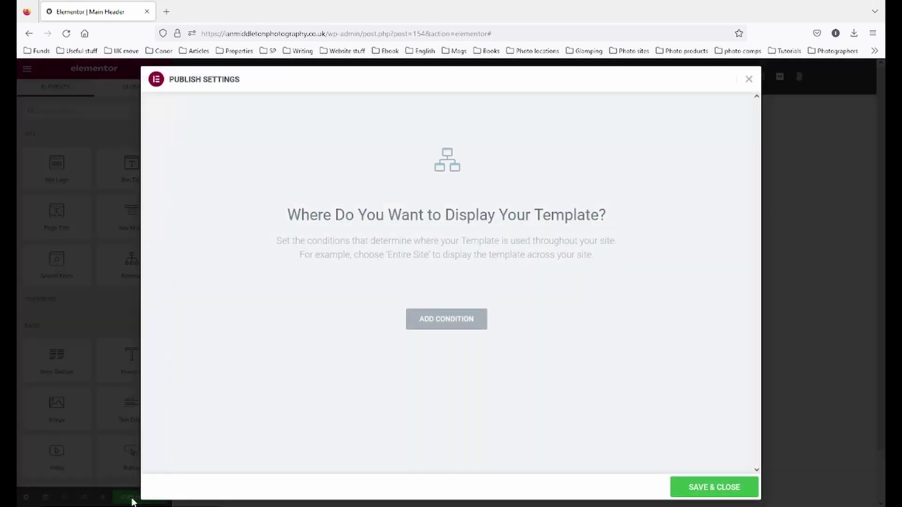
left_click(447, 324)
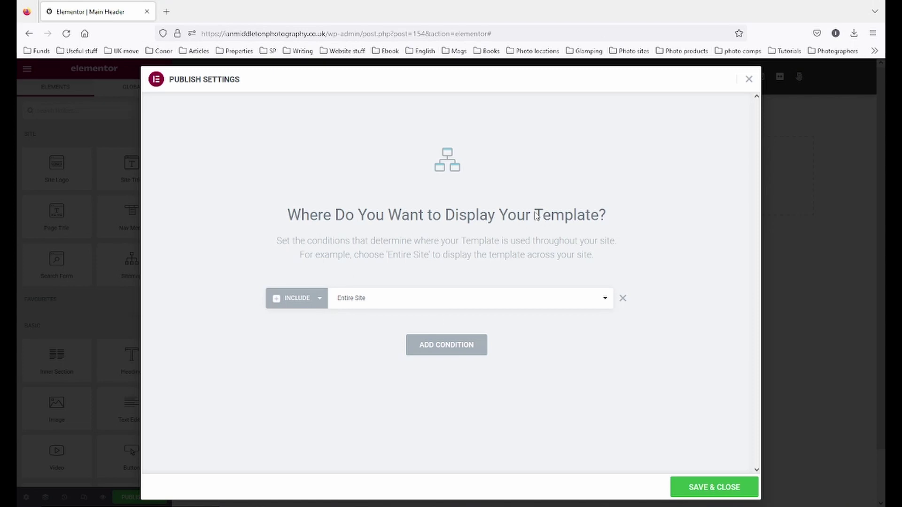
left_click(385, 308)
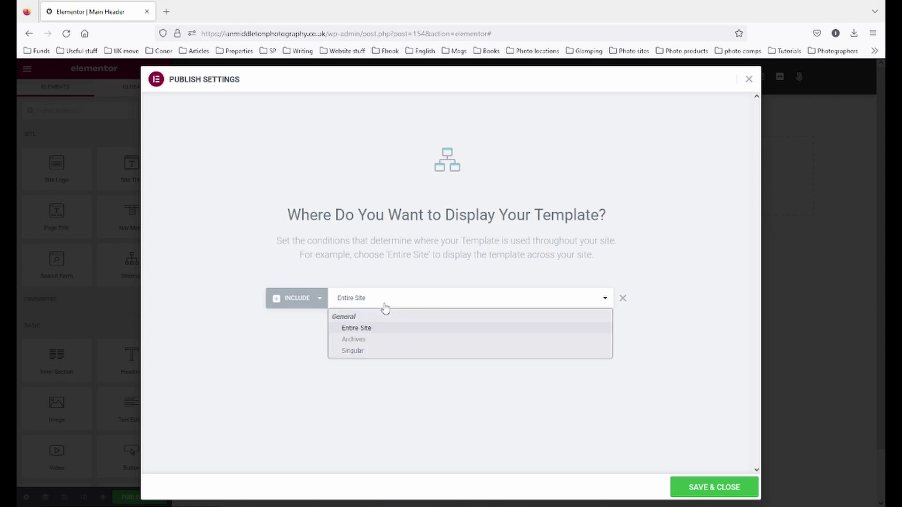
left_click(385, 309)
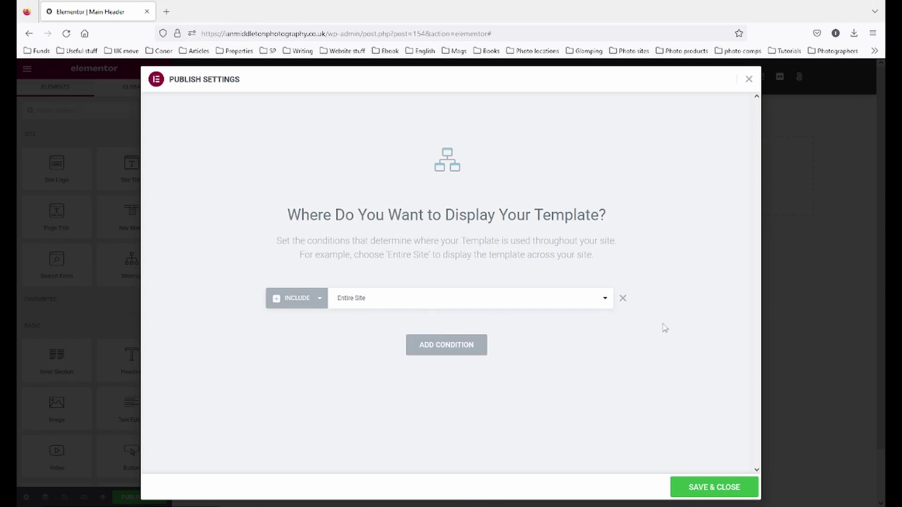
- Try an Exclude rule for the About me page, remove it, and save the conditions
left_click(484, 346)
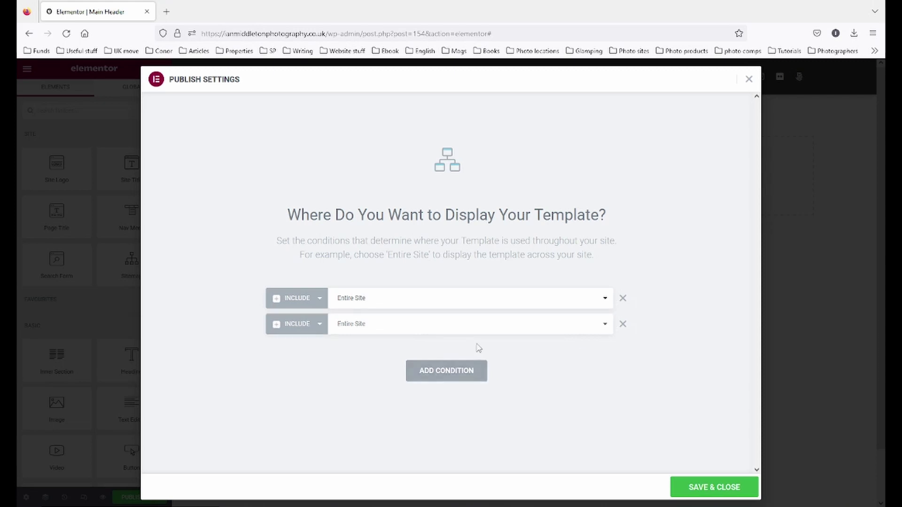
left_click(319, 324)
left_click(285, 353)
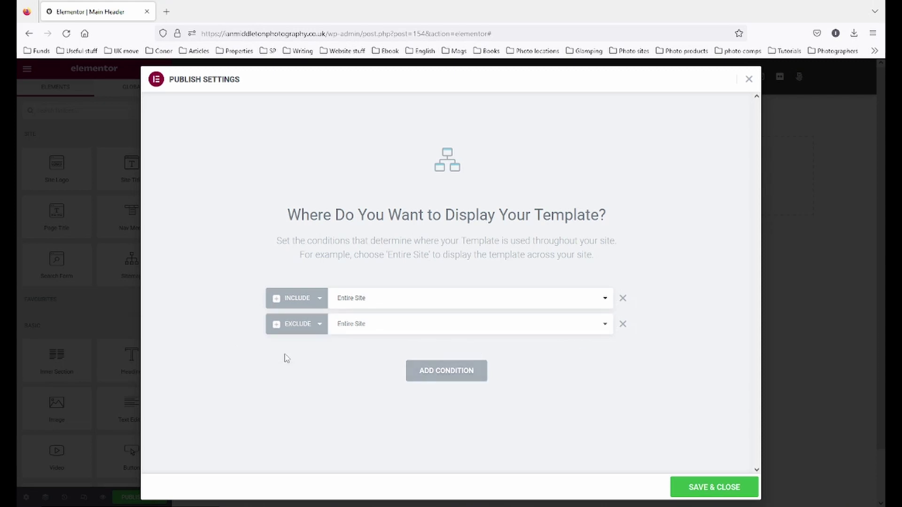
left_click(492, 333)
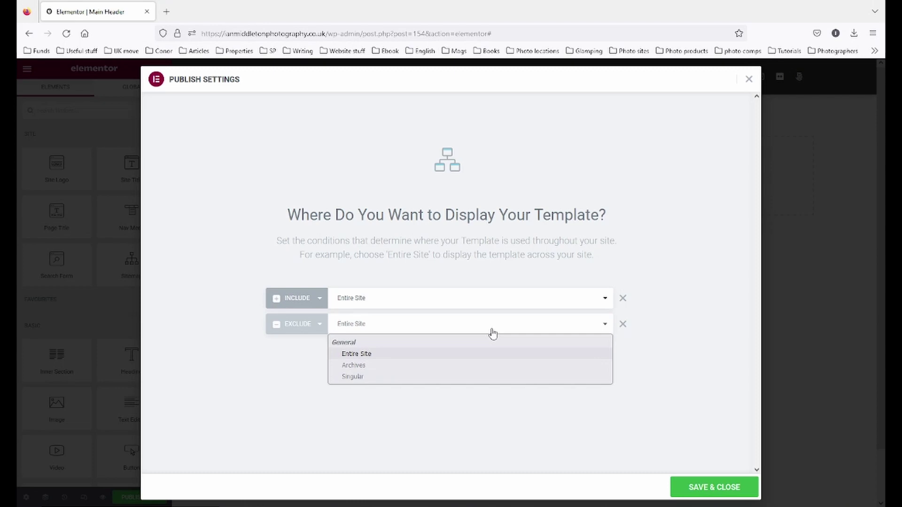
left_click(507, 381)
left_click(559, 331)
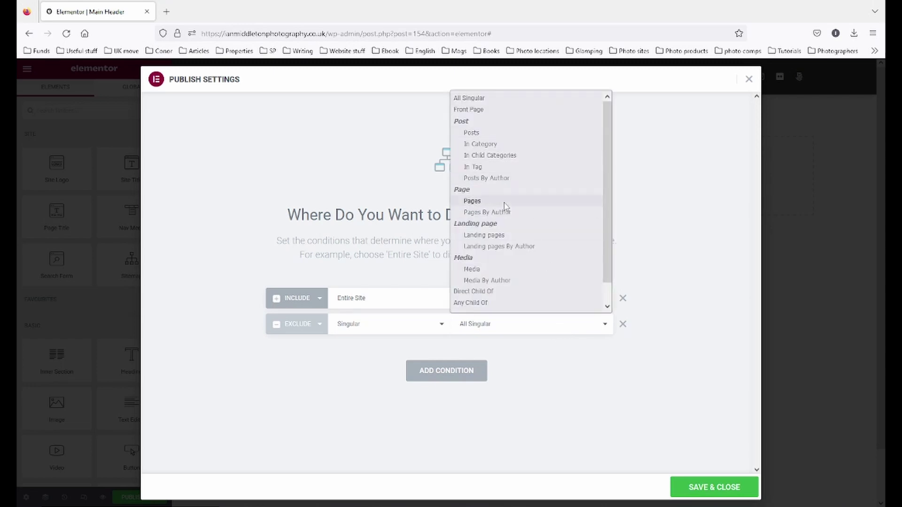
left_click(504, 202)
left_click(574, 327)
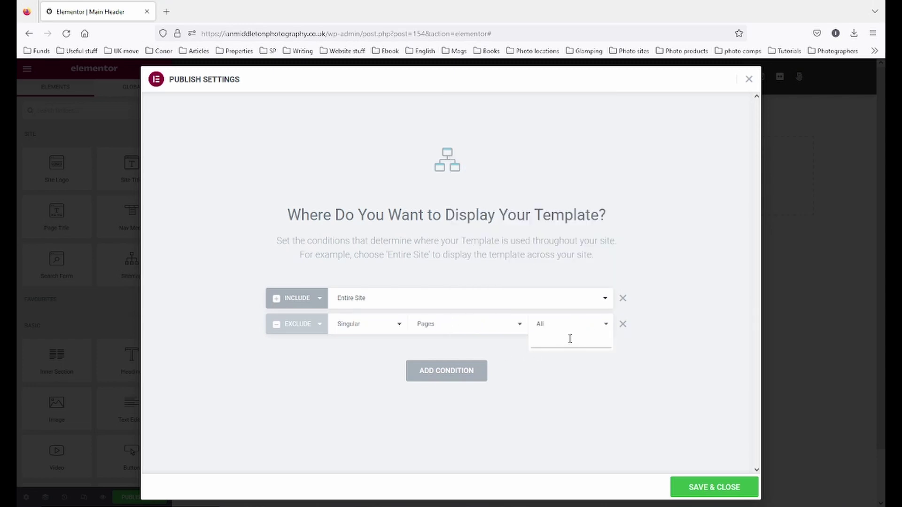
type("about")
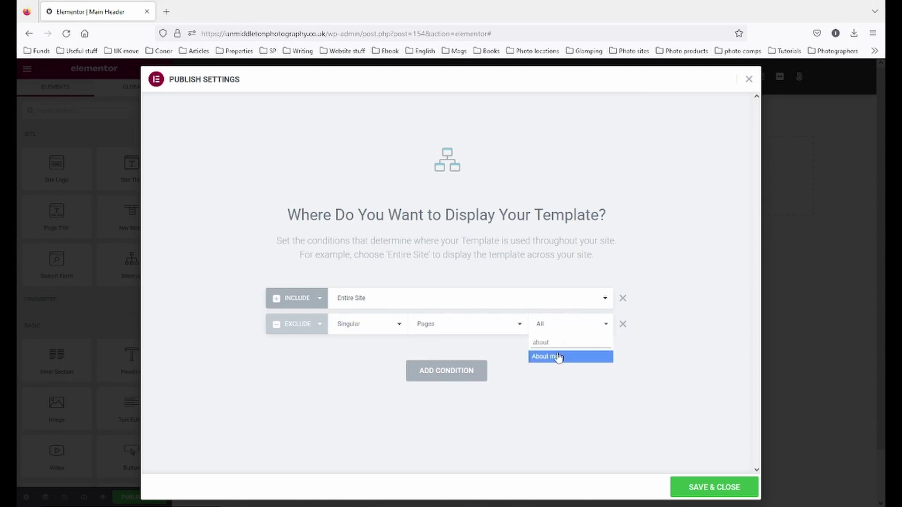
left_click(553, 358)
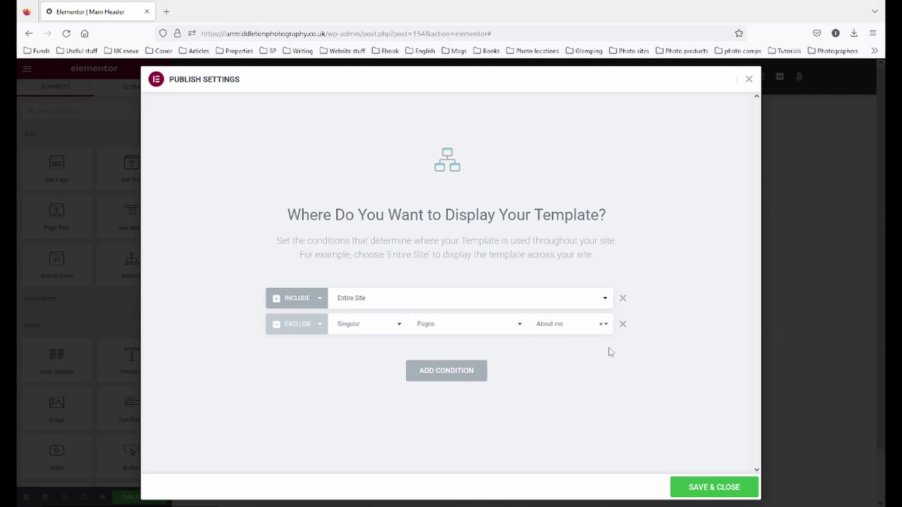
left_click(623, 324)
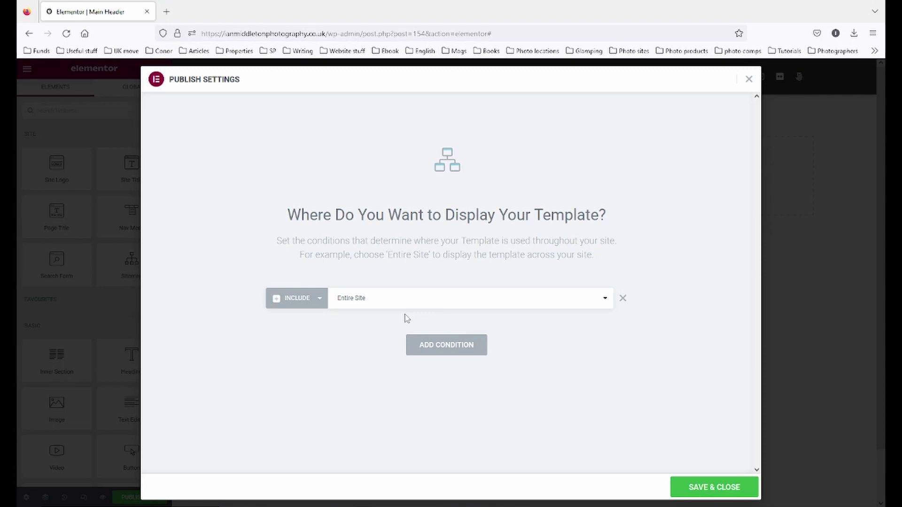
left_click(721, 488)
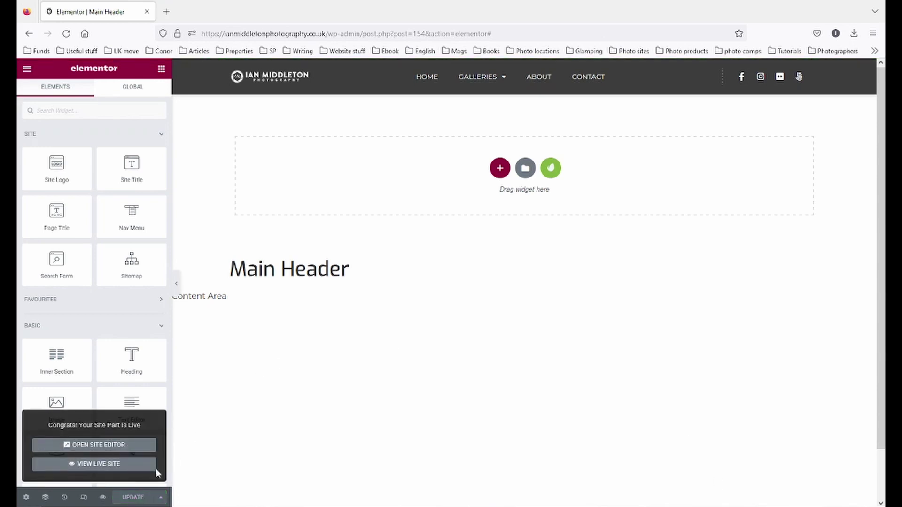
- On the live site, test the header's About, Contact and Facebook links, then close the Facebook tab
left_click(88, 464)
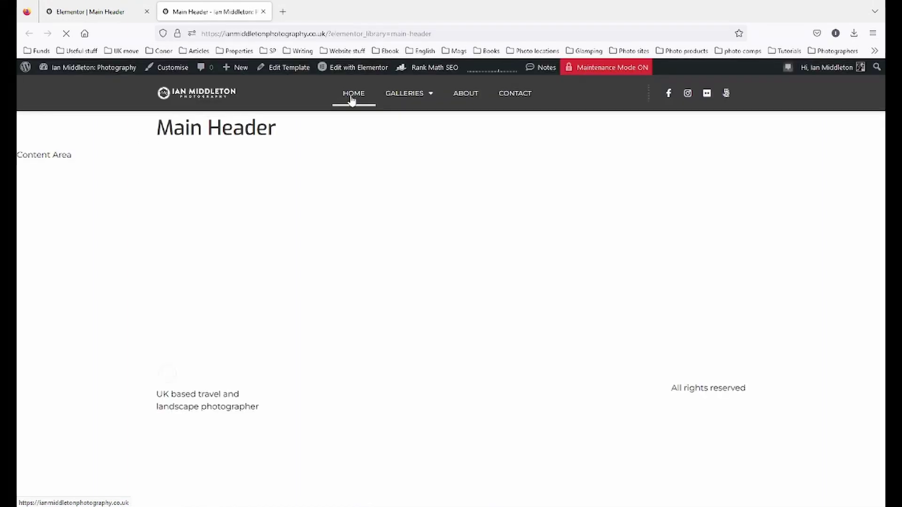
left_click(346, 99)
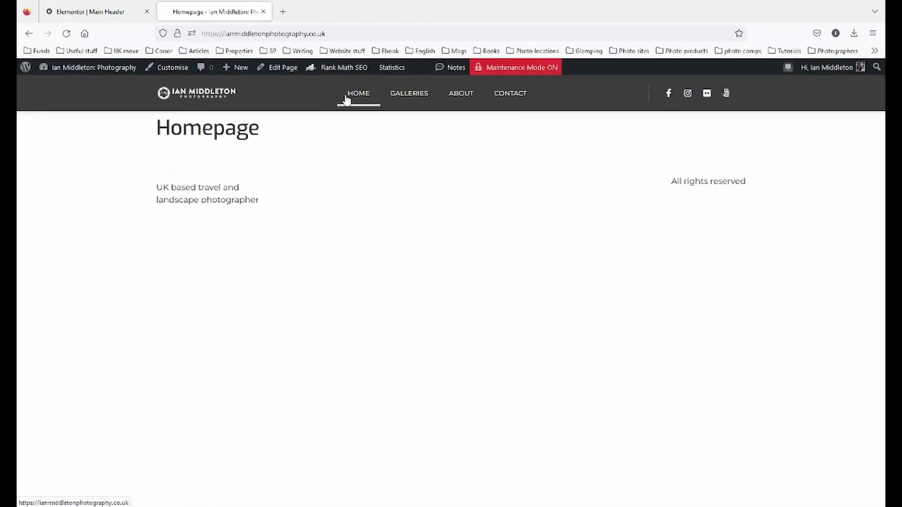
left_click(458, 99)
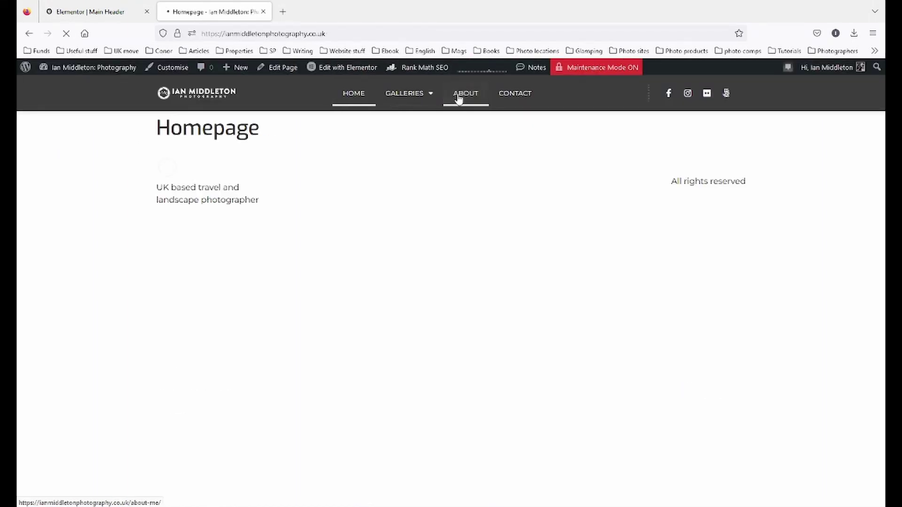
left_click(517, 101)
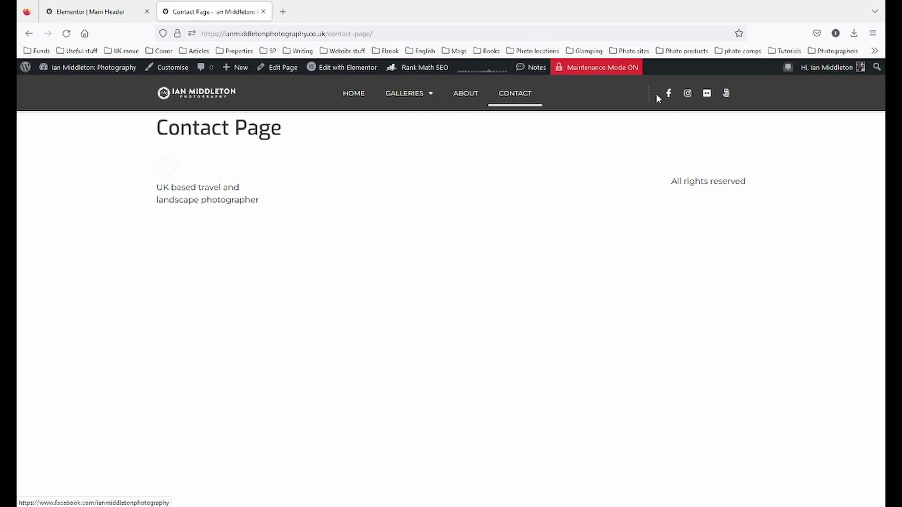
left_click(668, 98)
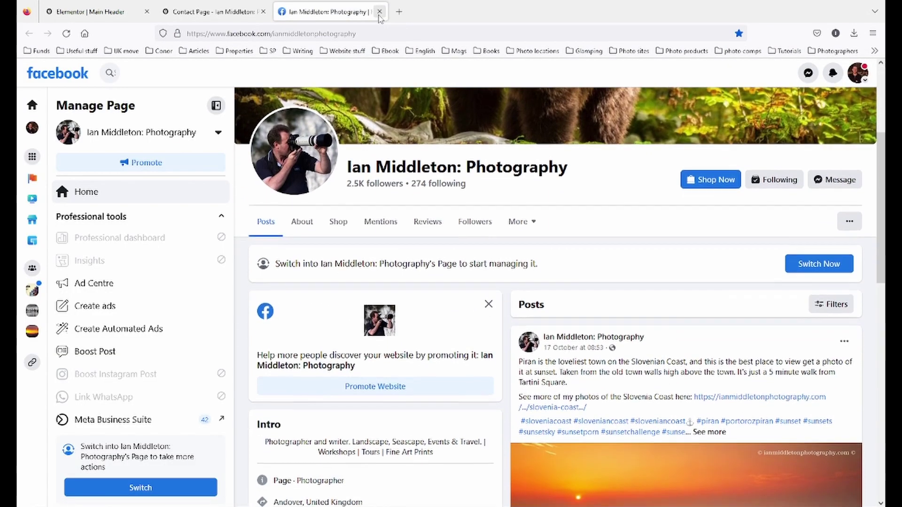
left_click(380, 12)
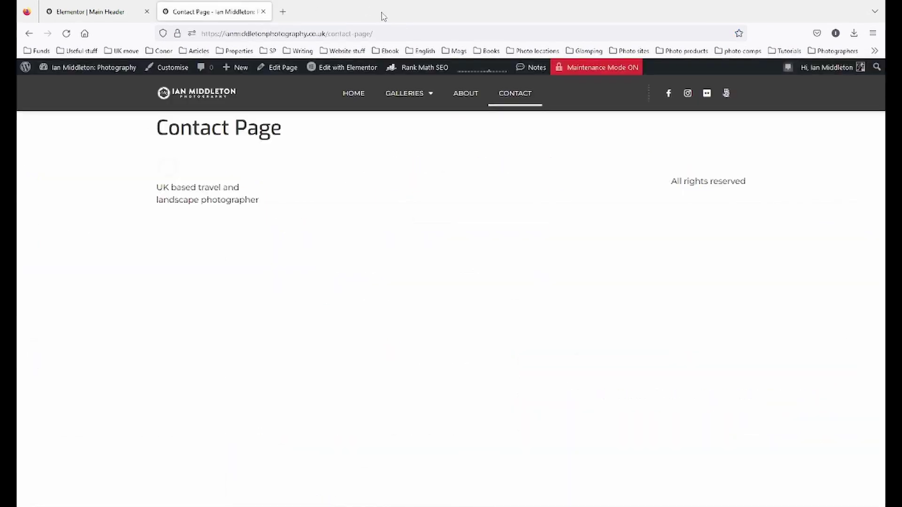
mouse_move(486, 506)
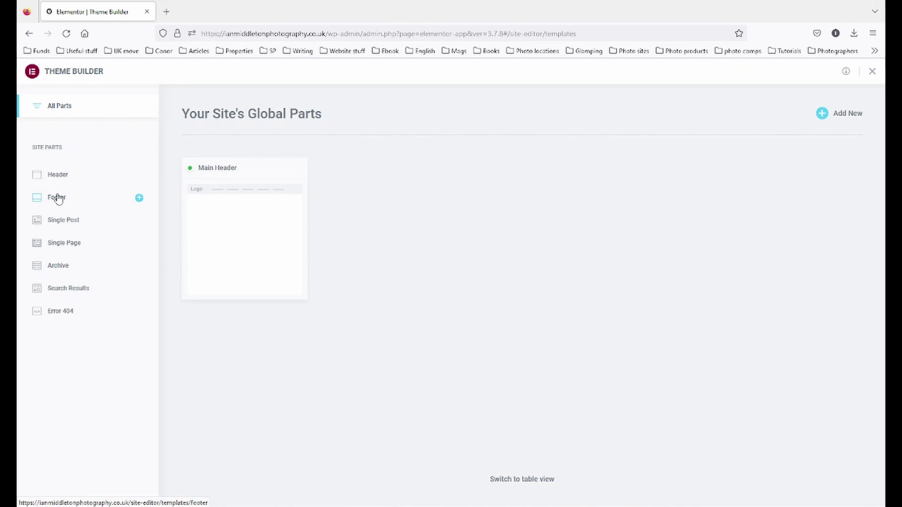
- Create a new footer template from the Theme Builder's Footer section
left_click(57, 197)
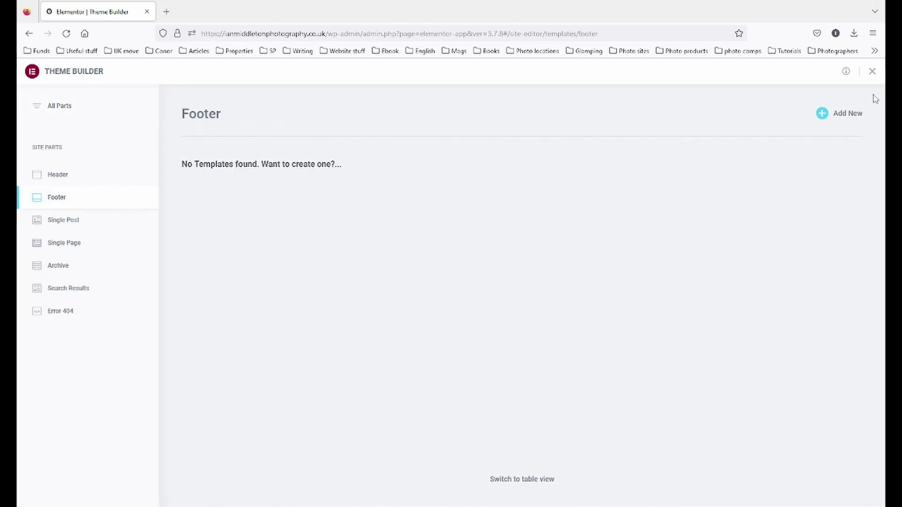
left_click(852, 118)
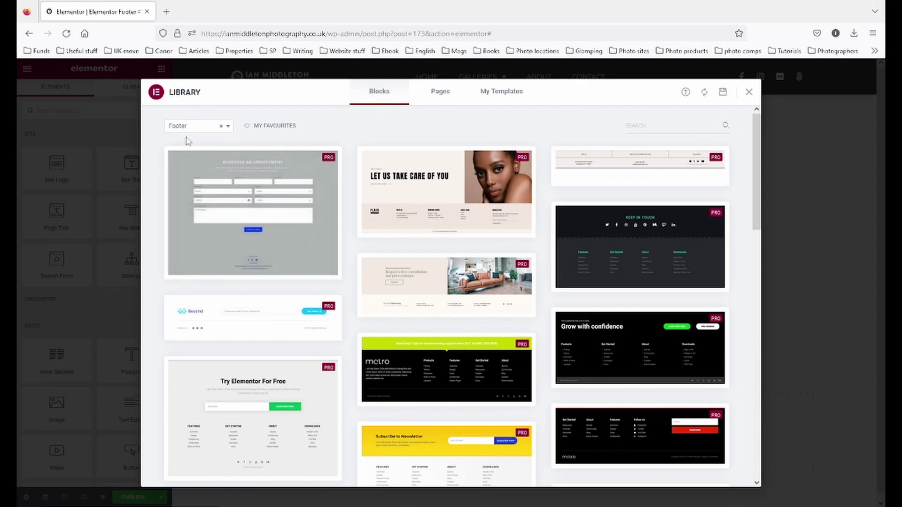
left_click_drag(756, 207, 769, 499)
left_click_drag(779, 454, 775, 169)
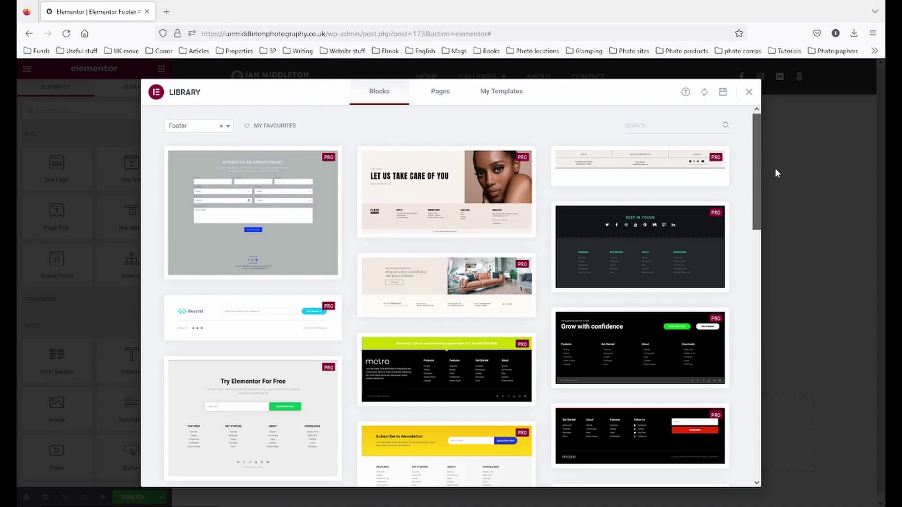
- Insert the third free footer block from the template kits' Free Blocks > Footer
left_click(749, 91)
left_click(551, 418)
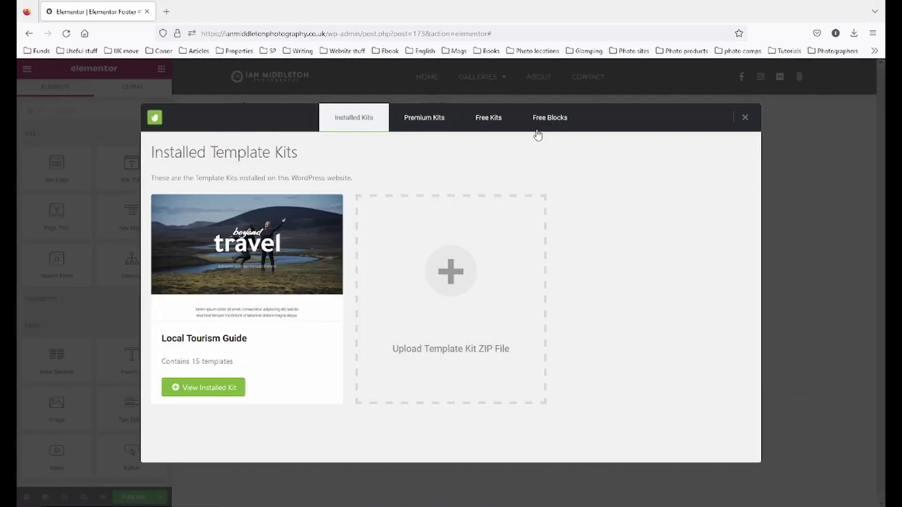
left_click(546, 118)
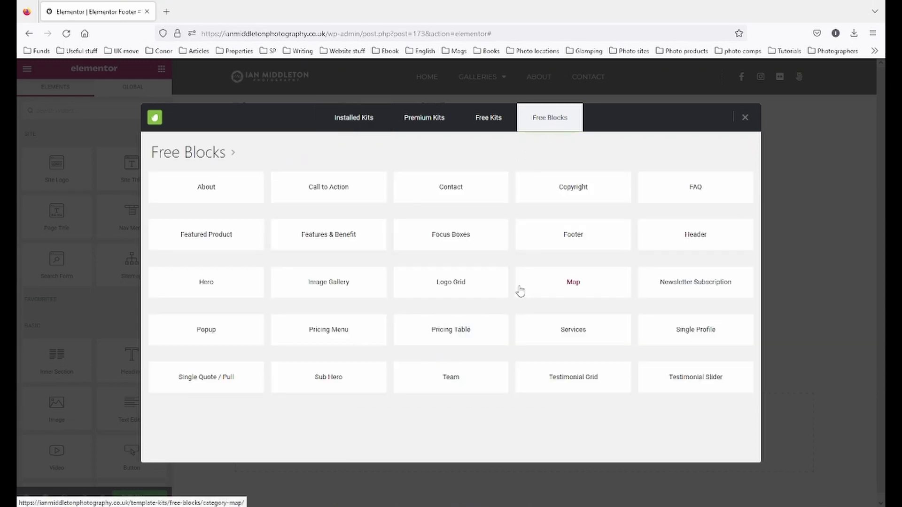
left_click(570, 248)
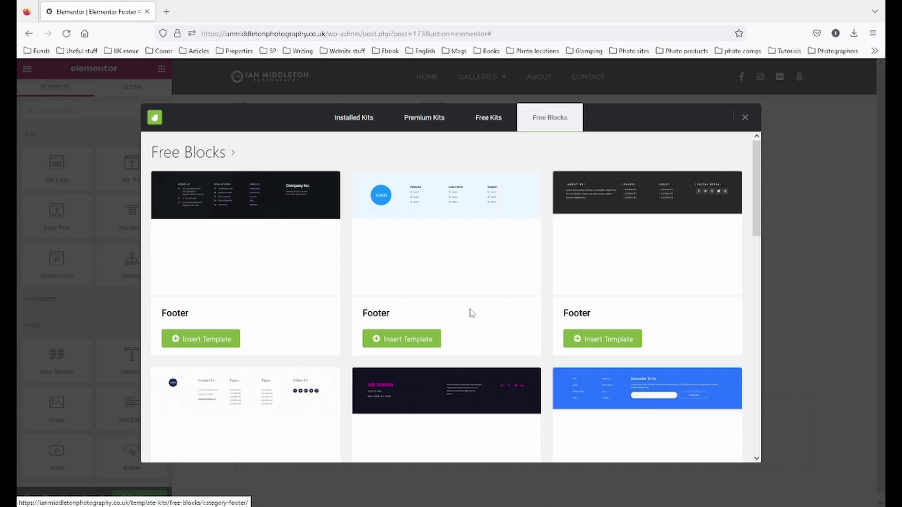
scroll(570, 300, "down", 3)
left_click(613, 416)
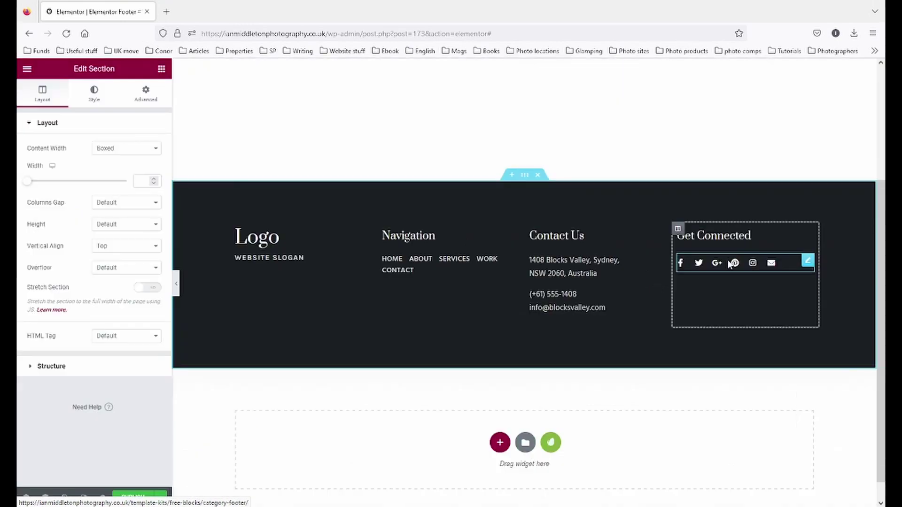
- Save the new footer template as a draft
left_click(729, 264)
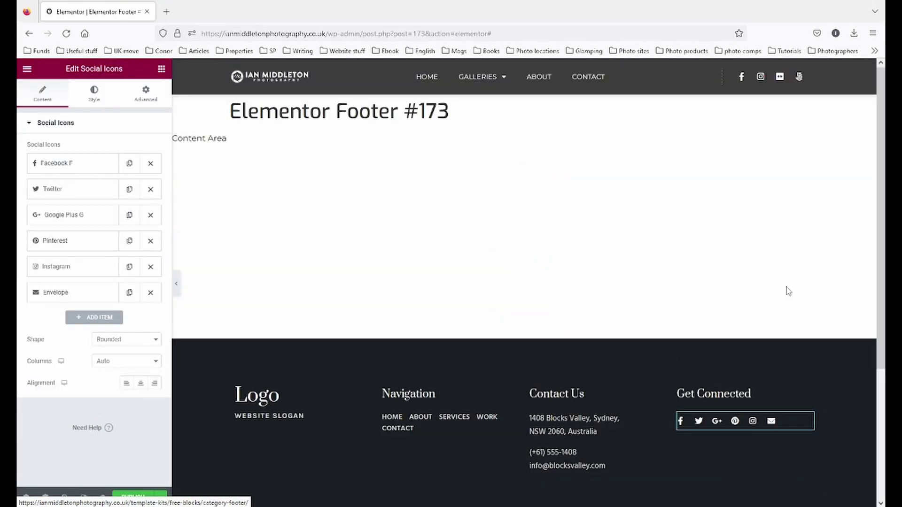
mouse_move(519, 64)
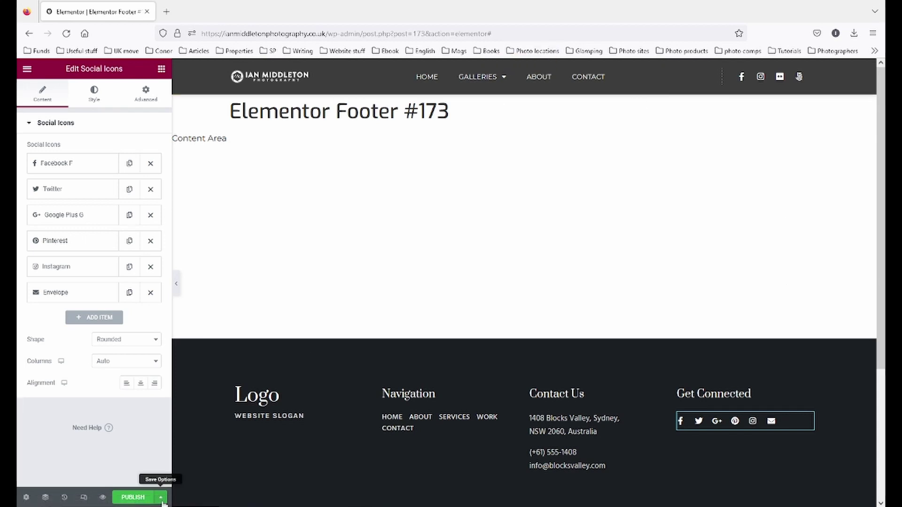
left_click(161, 497)
left_click(66, 430)
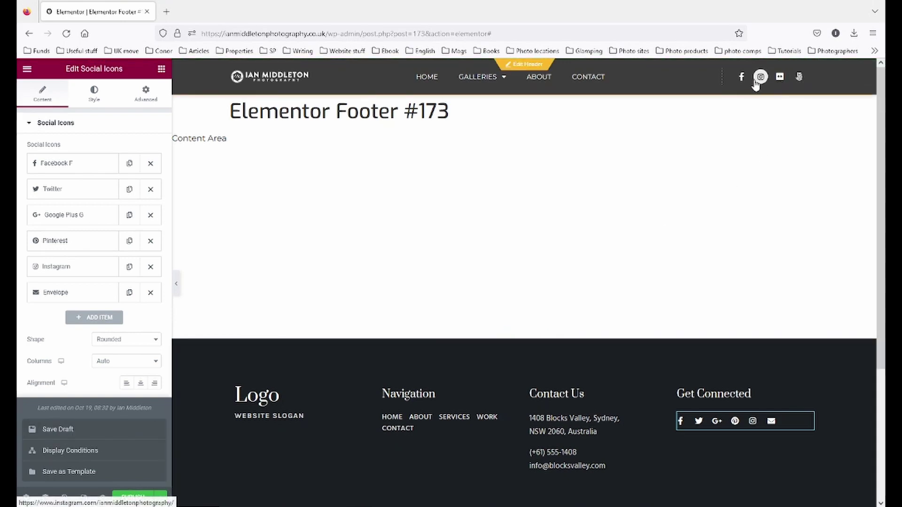
- Copy the social icons widget from the Main Header
left_click(525, 72)
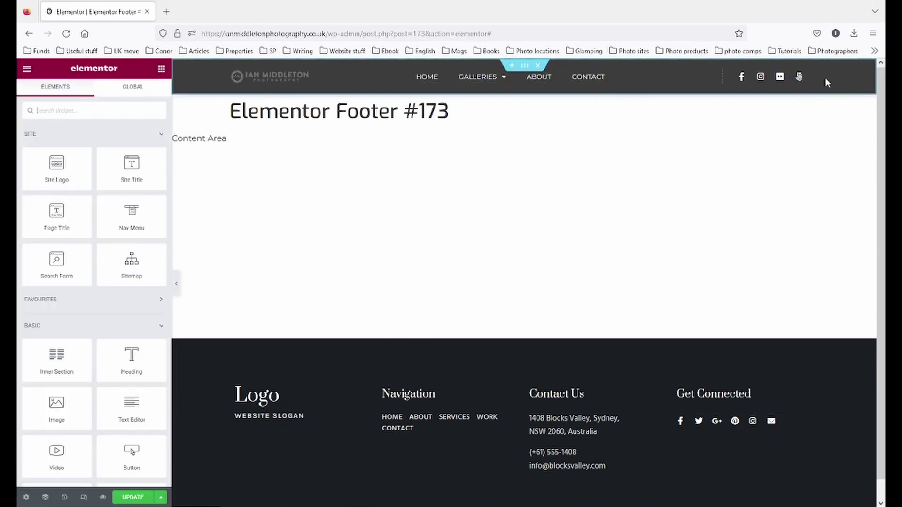
left_click(811, 80)
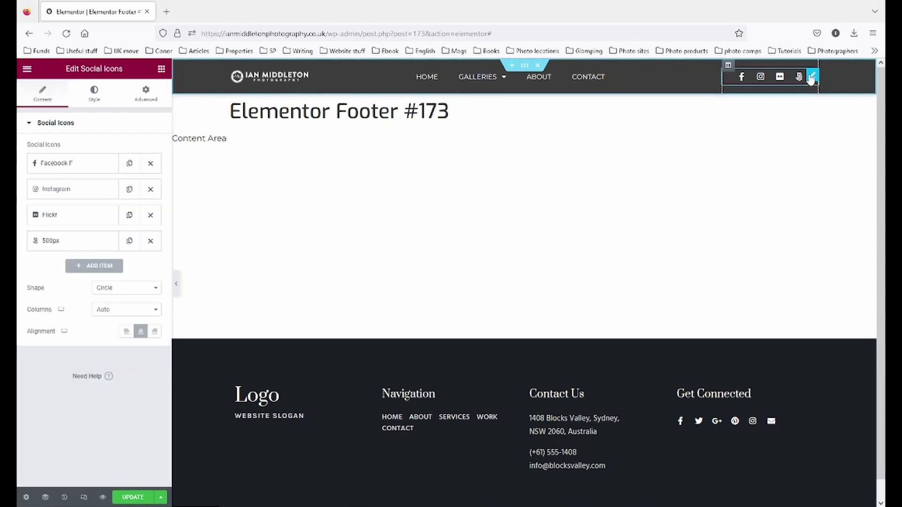
right_click(811, 80)
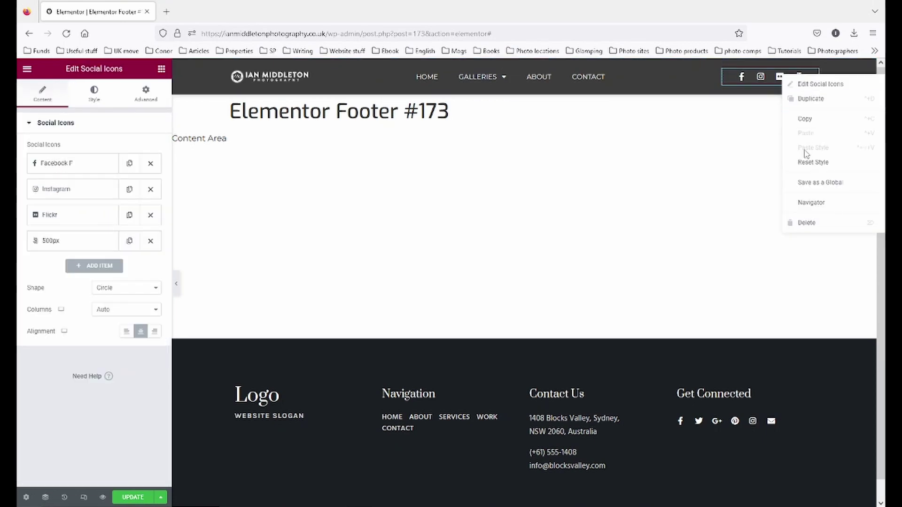
left_click(808, 120)
- Paste the header's social icons into the footer and delete the original sample icons
mouse_move(506, 359)
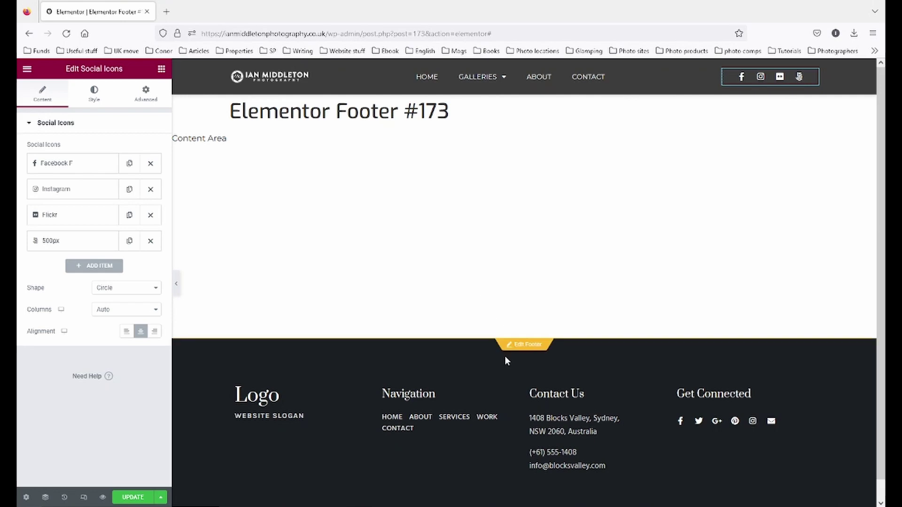
left_click(525, 346)
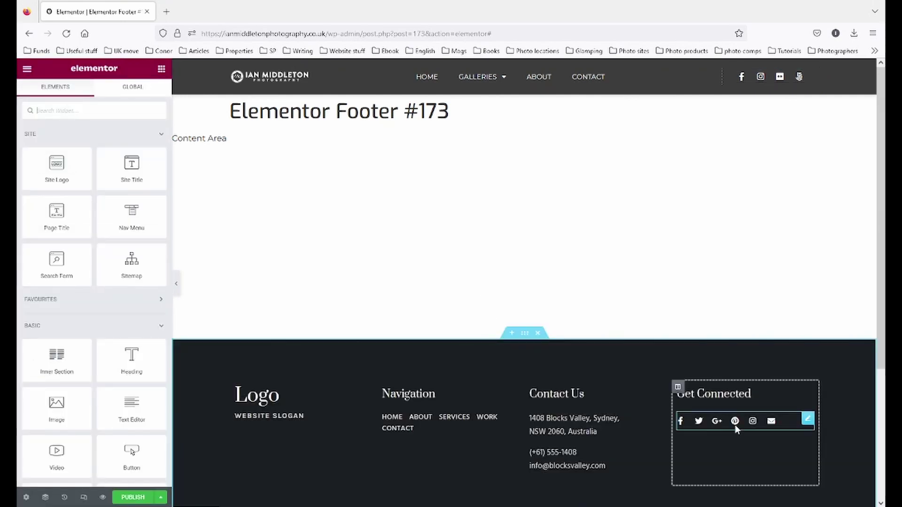
right_click(735, 424)
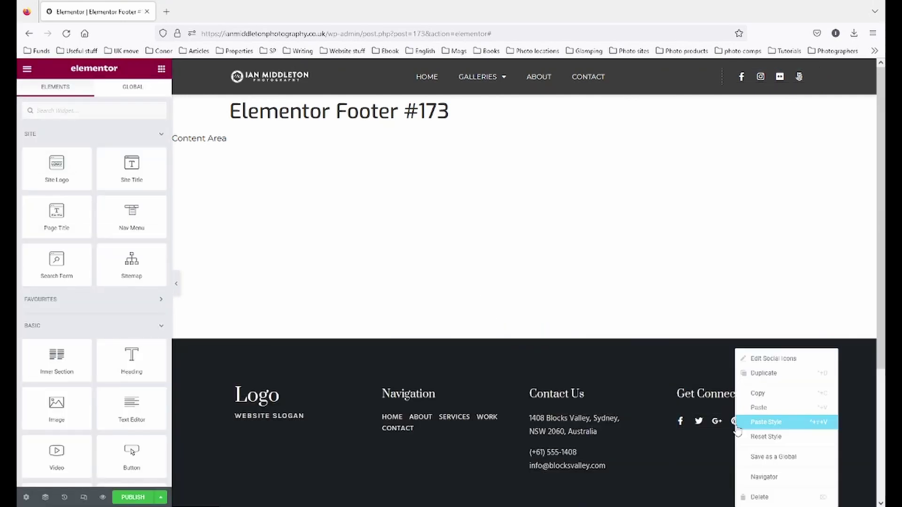
left_click(757, 408)
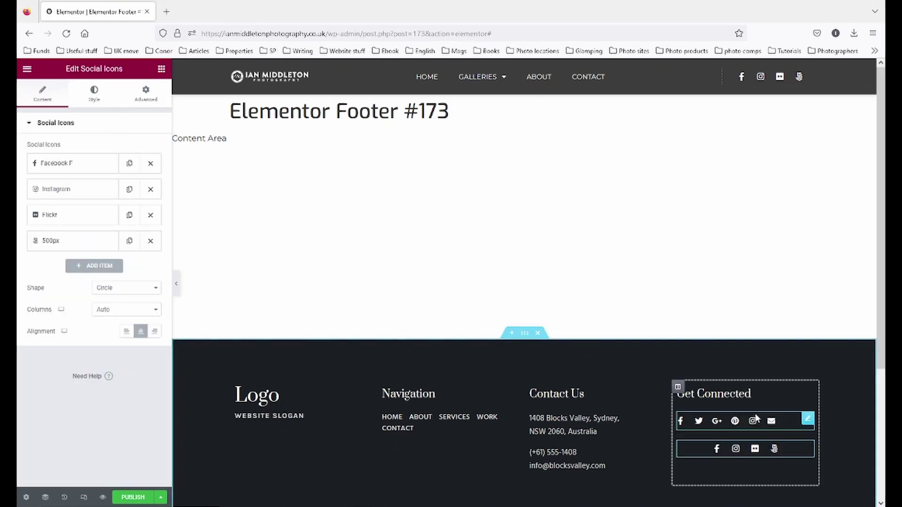
right_click(805, 417)
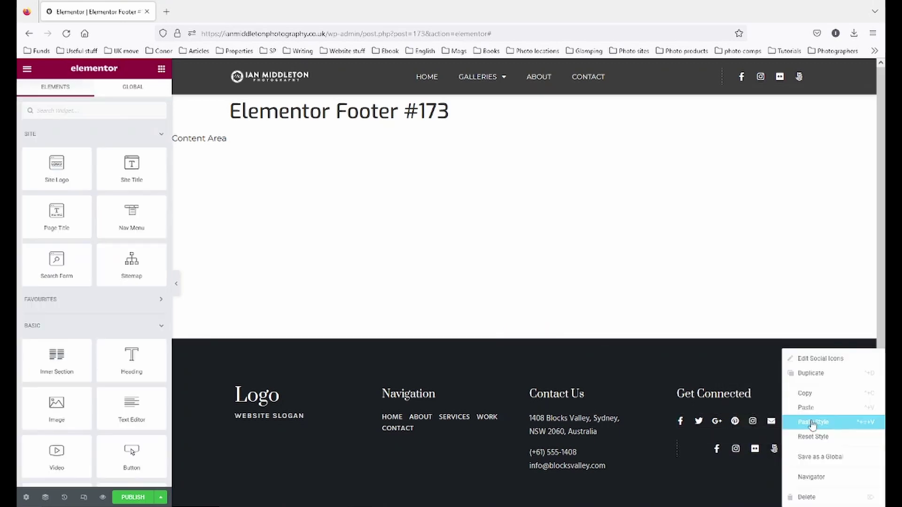
left_click(830, 496)
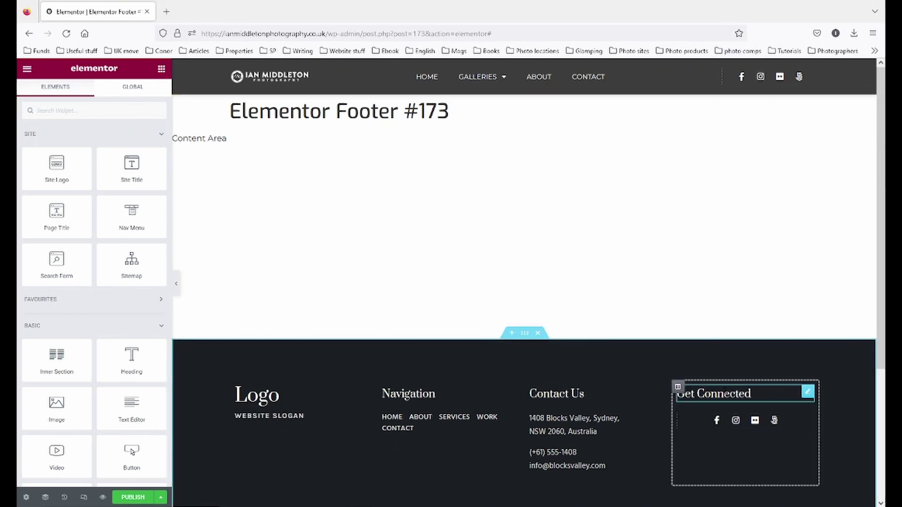
- Change the footer's Get Connected heading to 'Follow me'
left_click(747, 393)
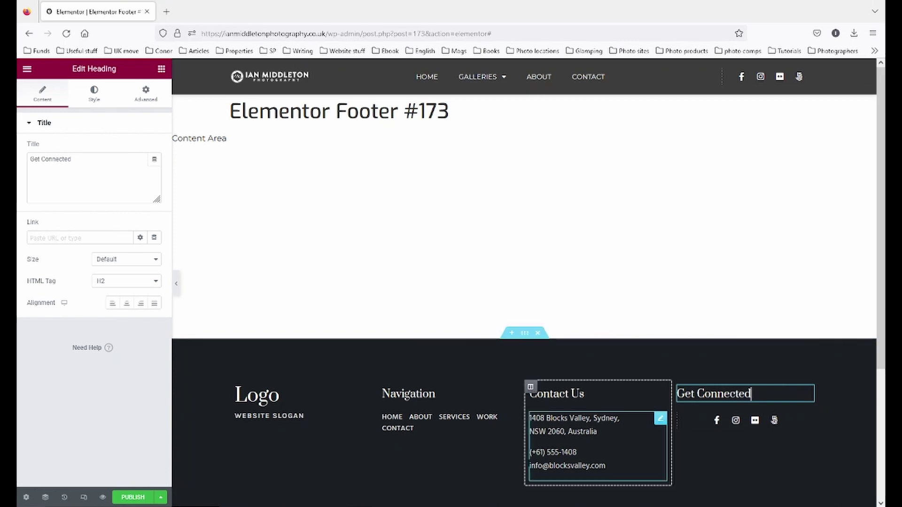
left_click_drag(83, 156, 19, 174)
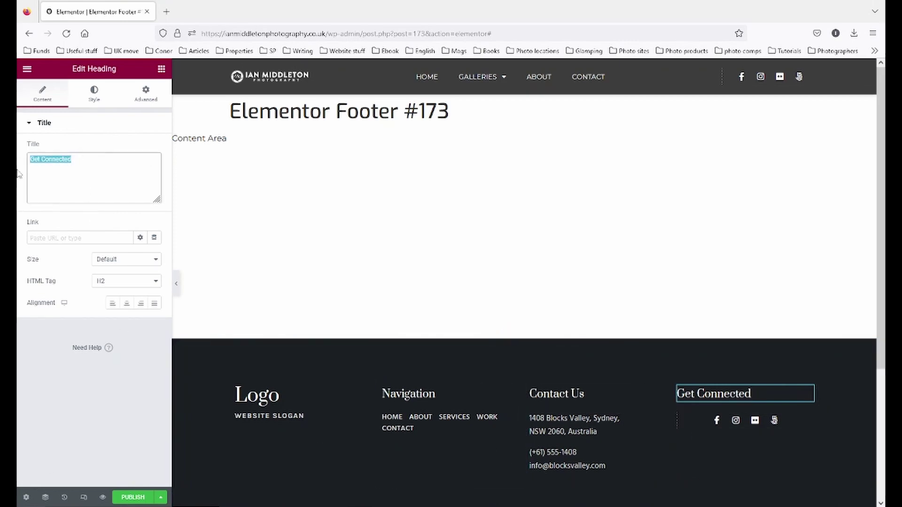
type("F")
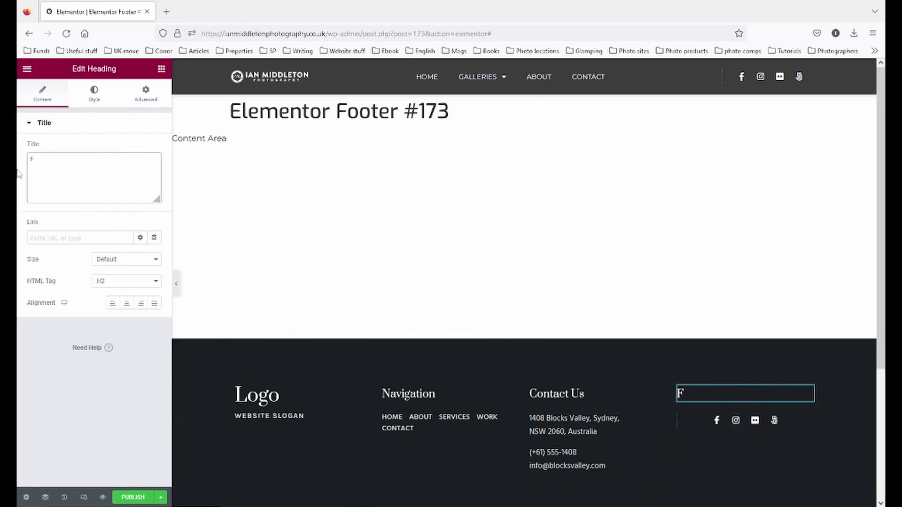
type("ollow me")
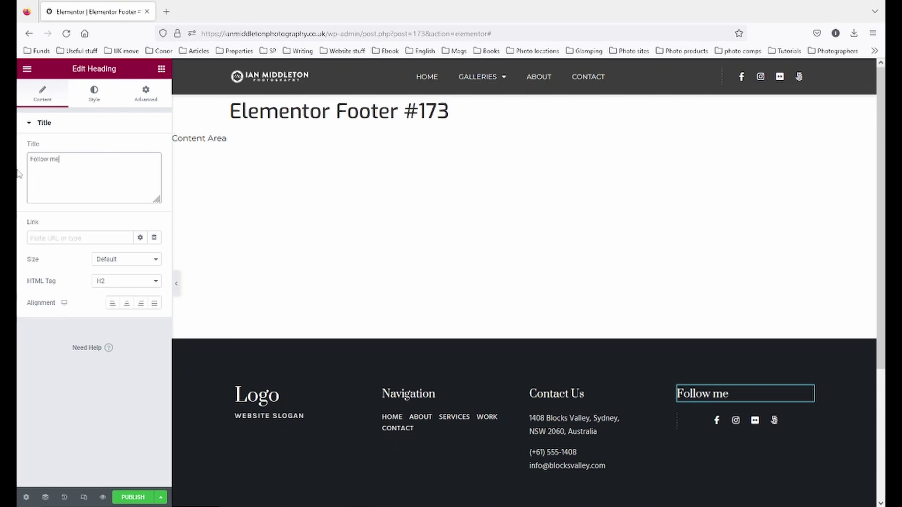
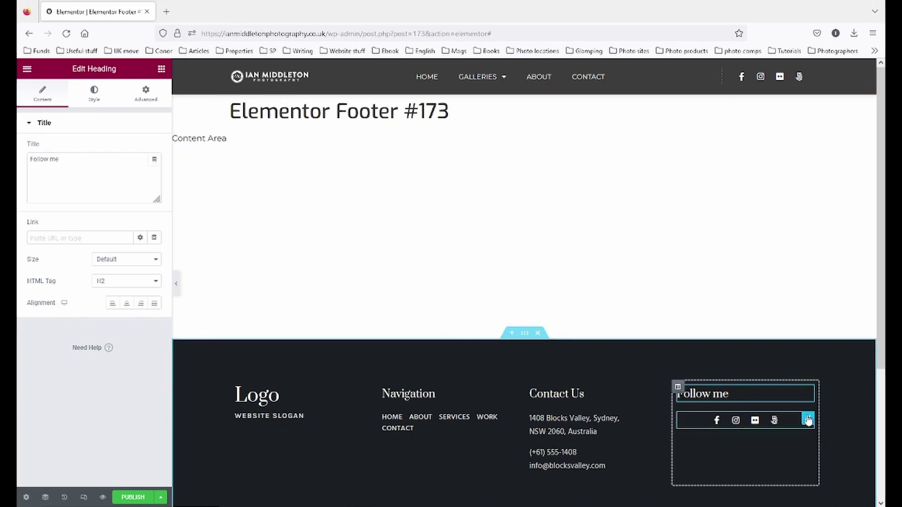
- Set the Follow me social icons' Border Type to None to remove the dashed border
left_click(808, 421)
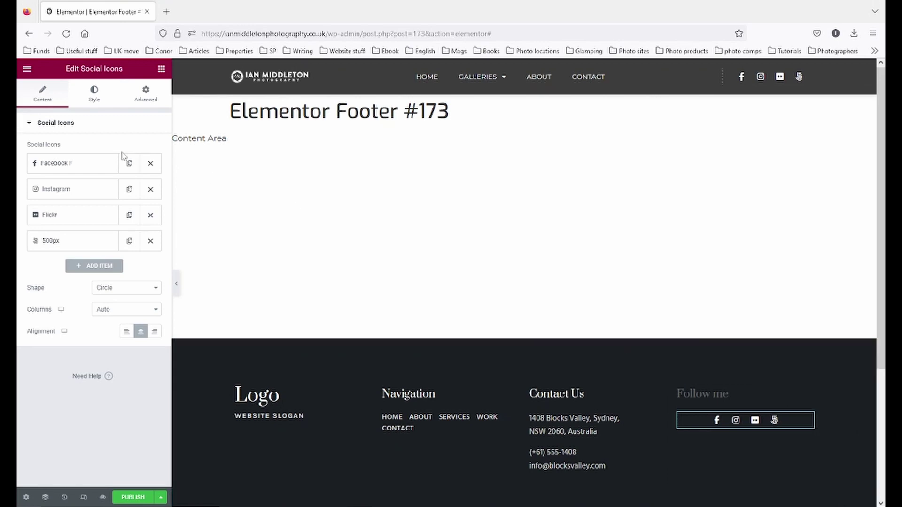
left_click(141, 97)
left_click(97, 431)
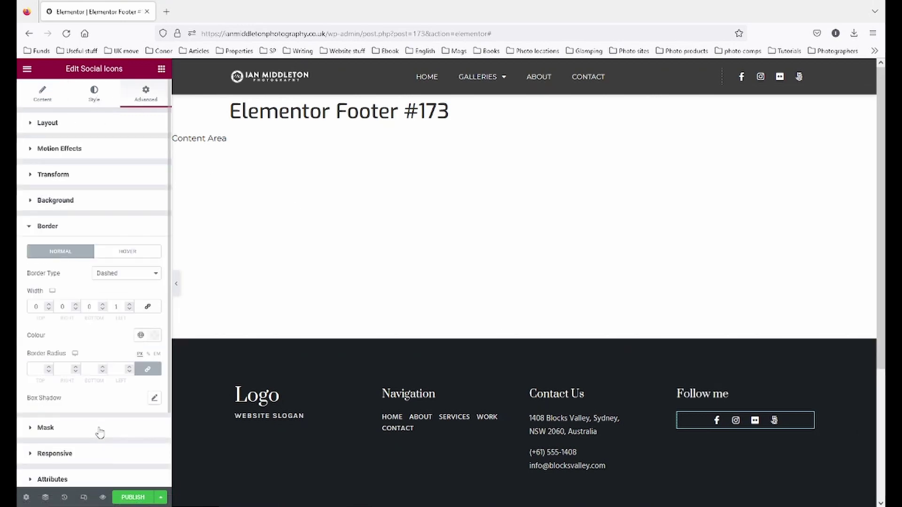
left_click(135, 276)
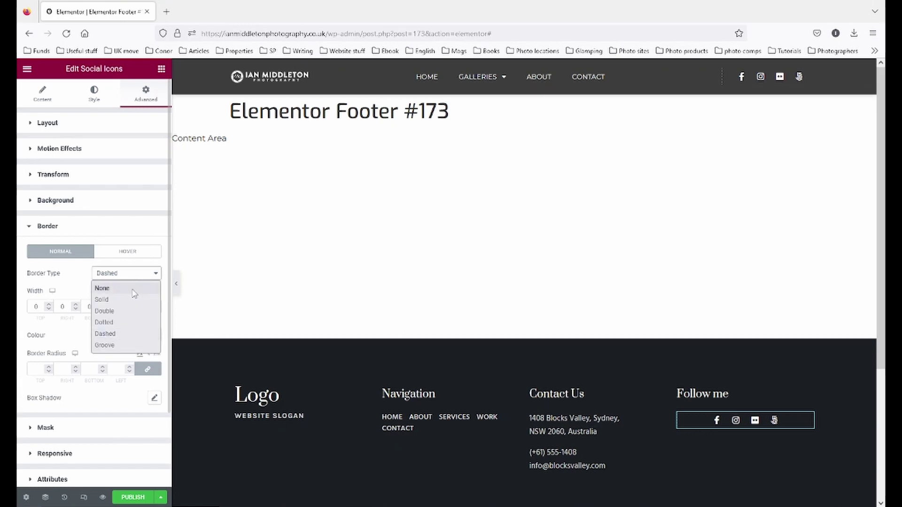
left_click(134, 285)
- Save the footer as a draft
left_click(160, 498)
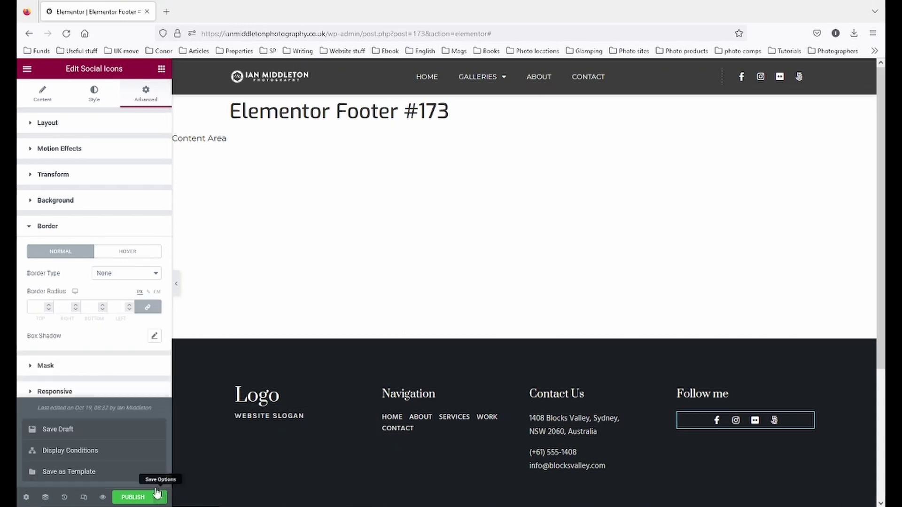
left_click(72, 430)
left_click(556, 394)
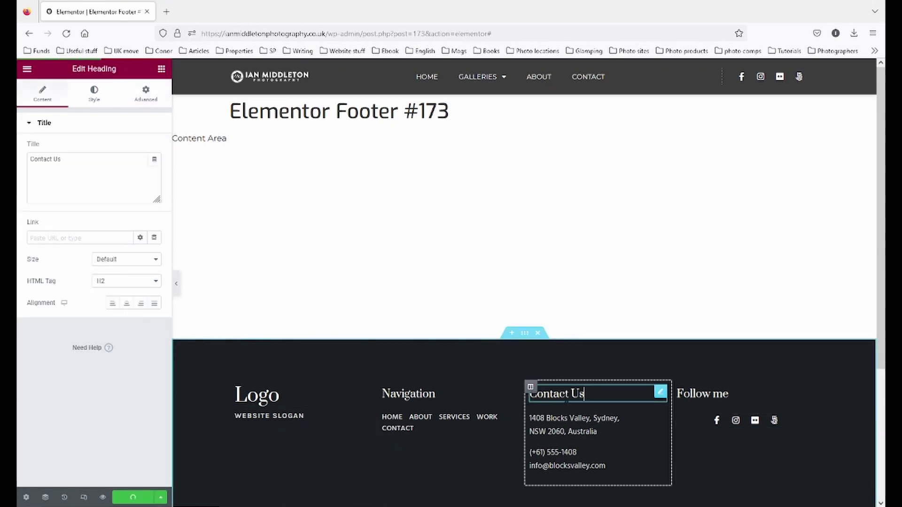
- Rename the Contact Us heading to 'Contact me' and set its font family to Default
left_click_drag(53, 159, 77, 161)
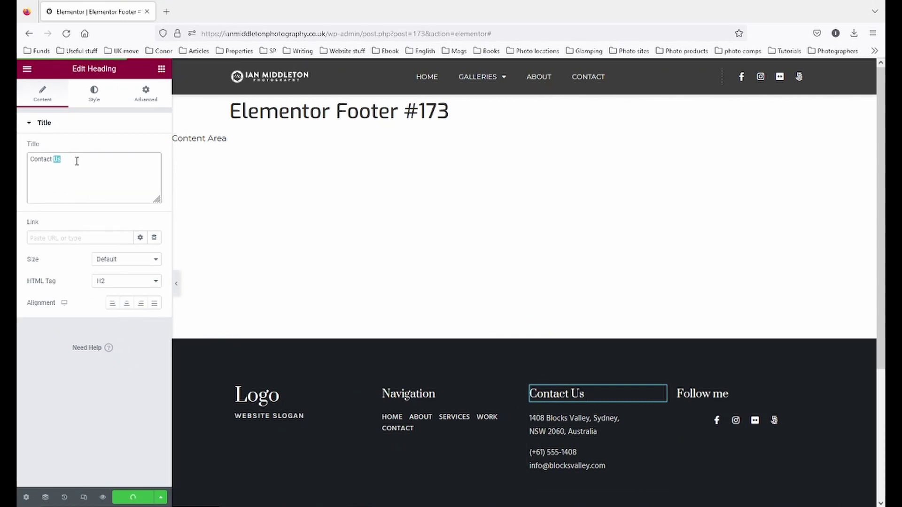
type("me")
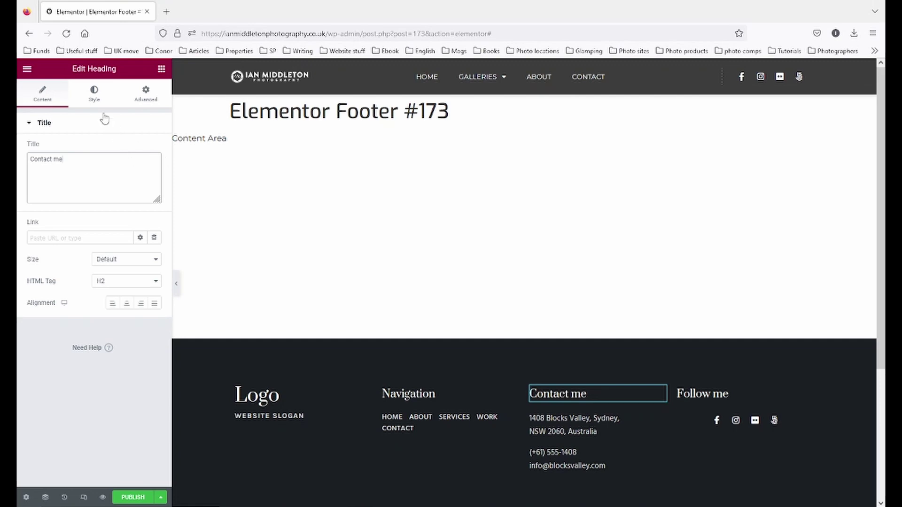
left_click(94, 96)
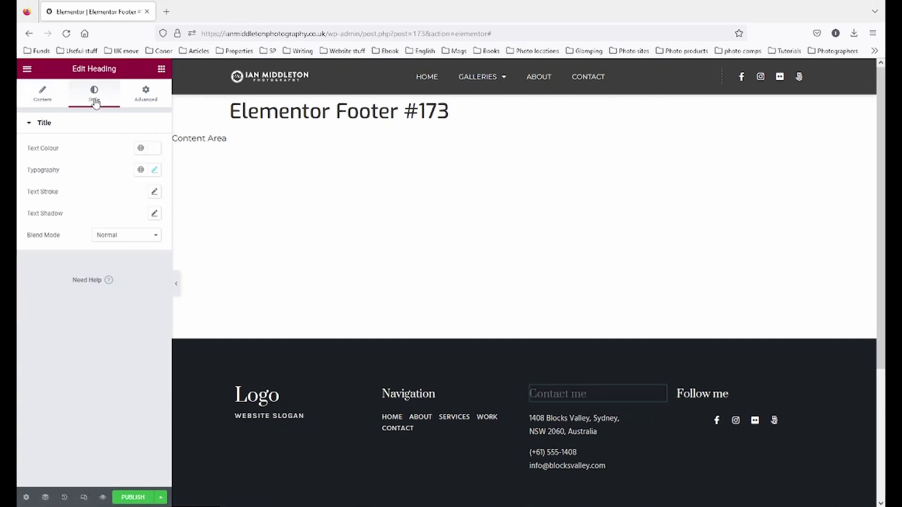
left_click(155, 171)
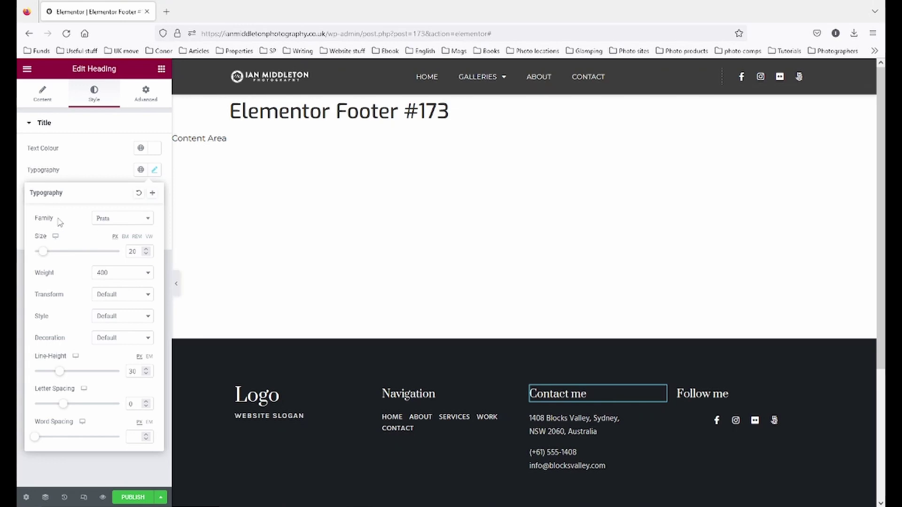
left_click(147, 220)
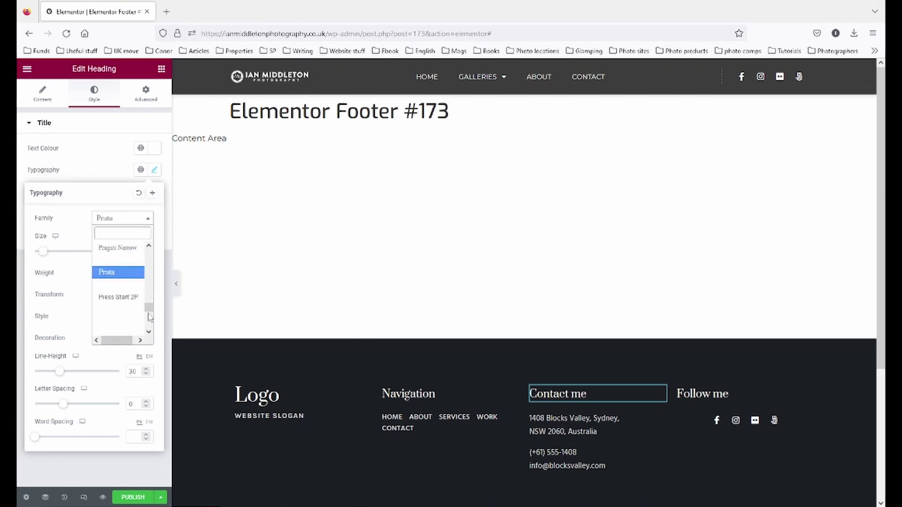
left_click_drag(149, 317, 145, 251)
left_click(122, 249)
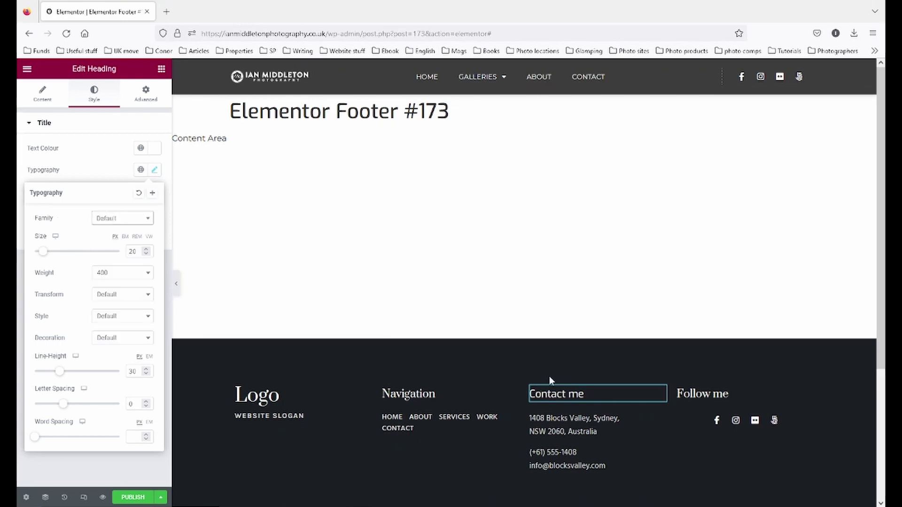
- Set the Follow me heading's font family to Default
left_click(704, 393)
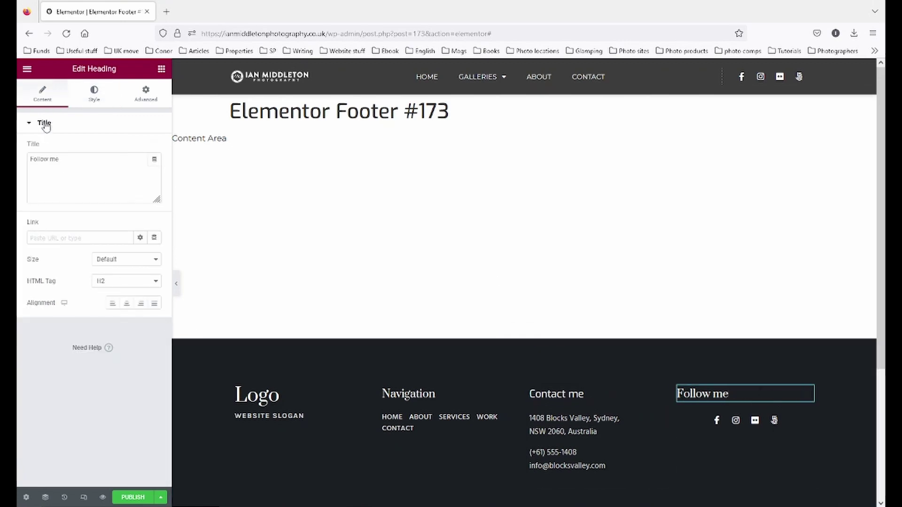
left_click(94, 94)
left_click(154, 170)
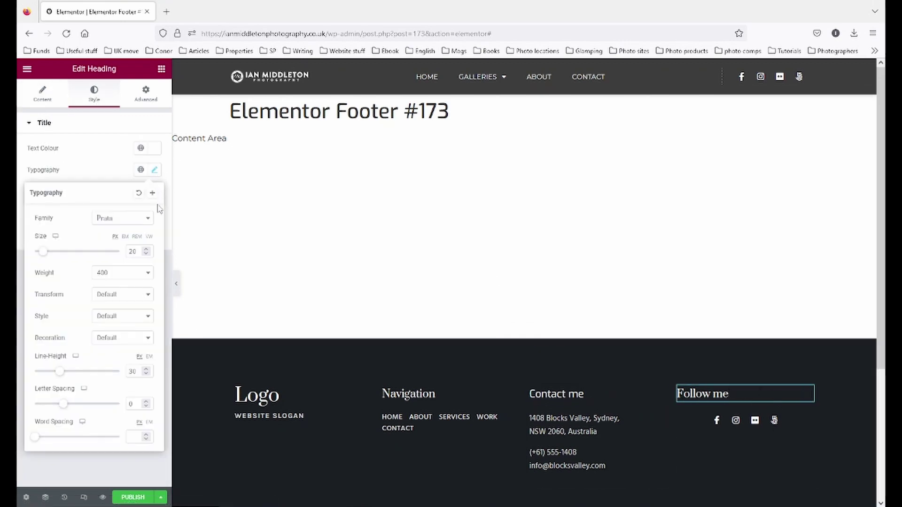
left_click(141, 218)
scroll(120, 282, "up", 10)
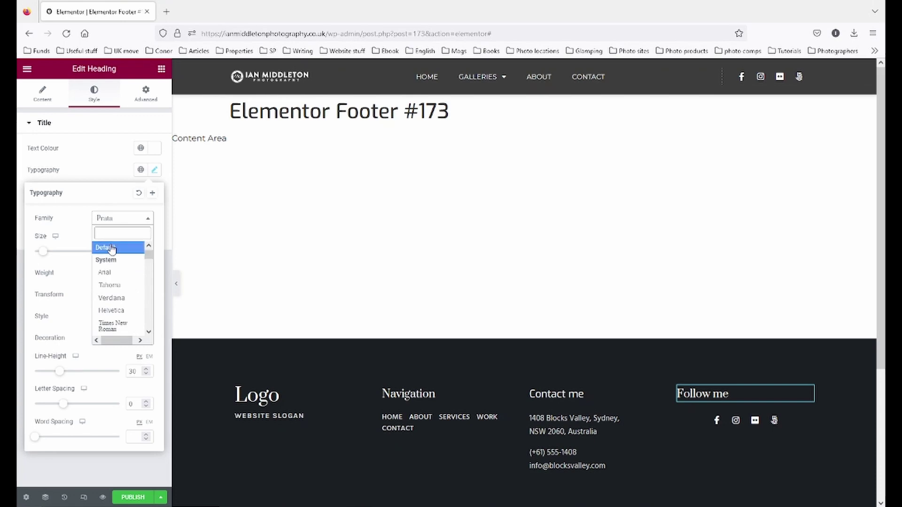
left_click(111, 248)
- Copy the Contact me heading and paste its style onto the Navigation heading
left_click(452, 389)
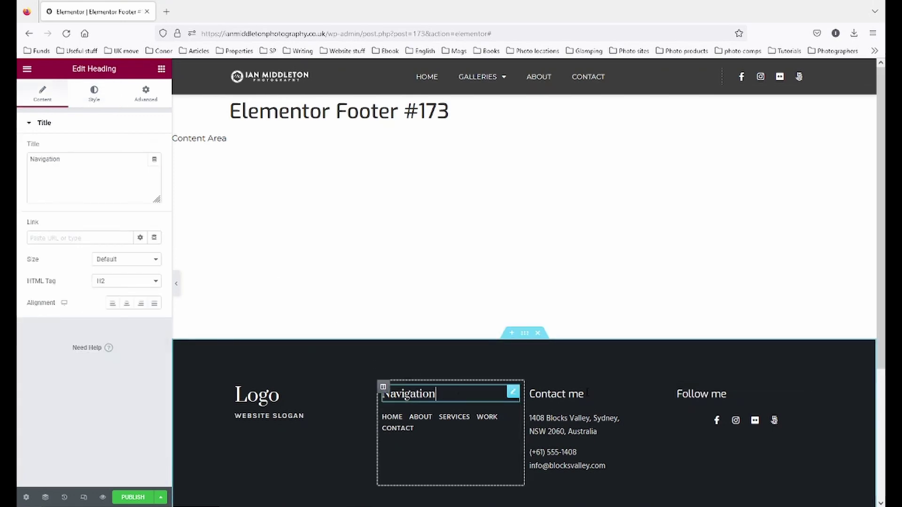
left_click(632, 395)
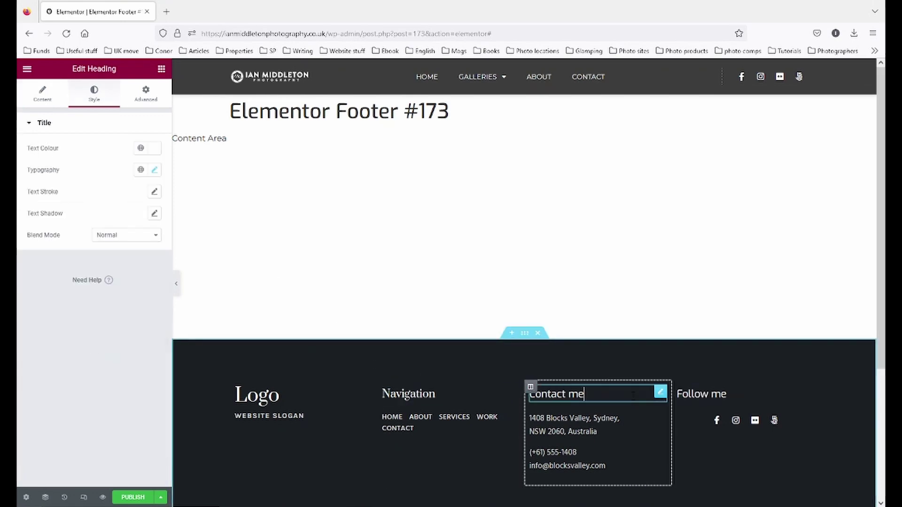
right_click(659, 394)
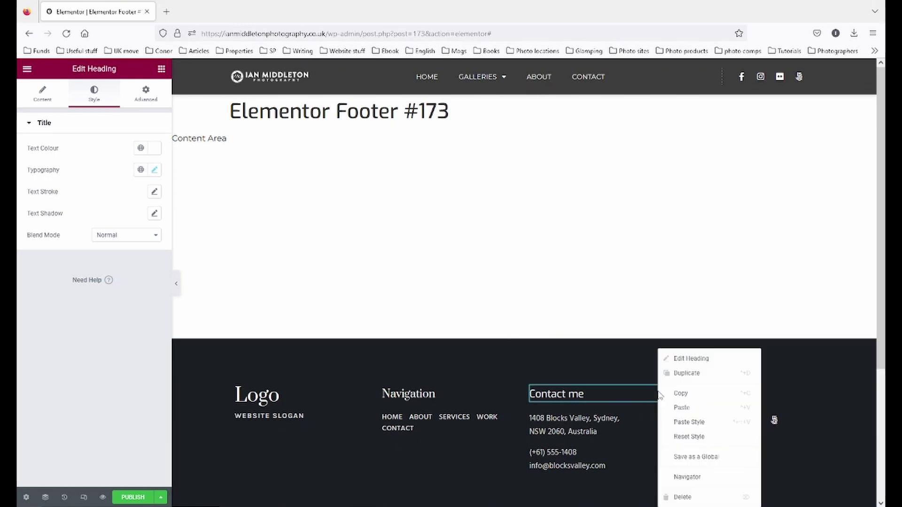
left_click(676, 393)
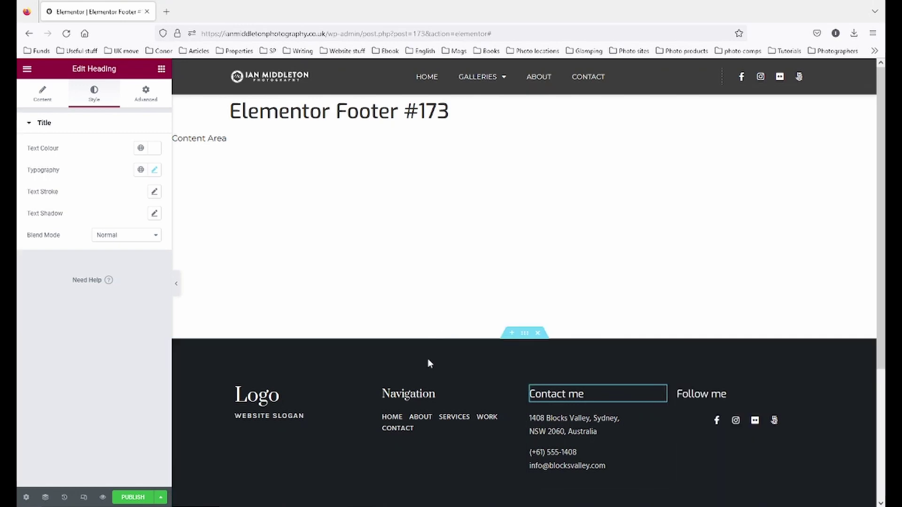
right_click(511, 396)
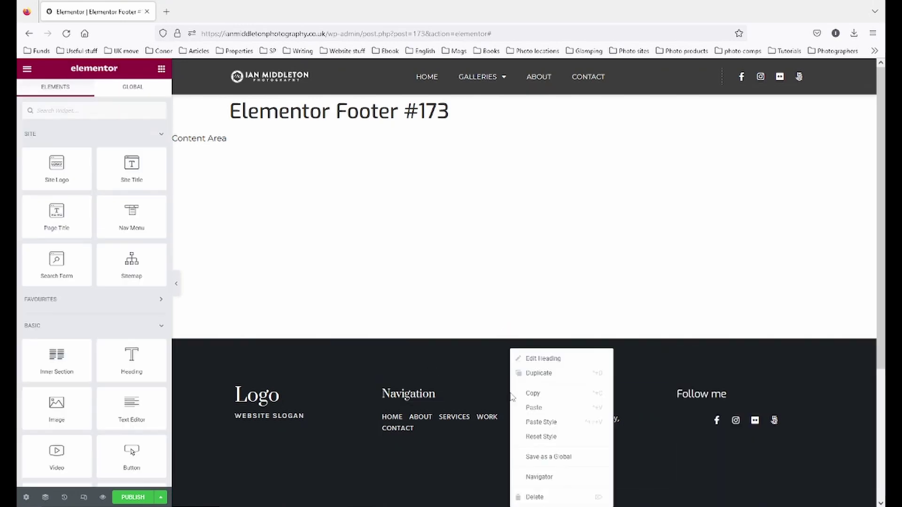
left_click(533, 425)
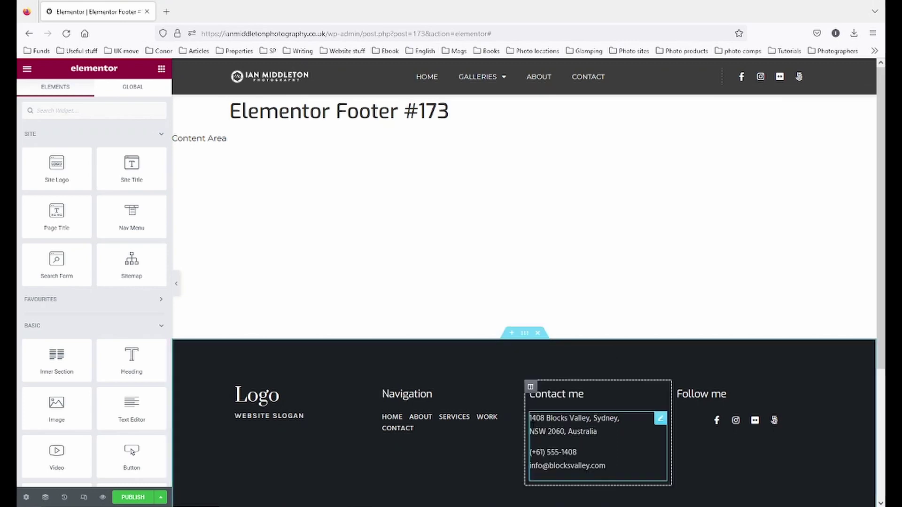
- Paste the copied style onto the Logo heading, then delete the Logo and slogan headings
right_click(364, 399)
left_click(407, 423)
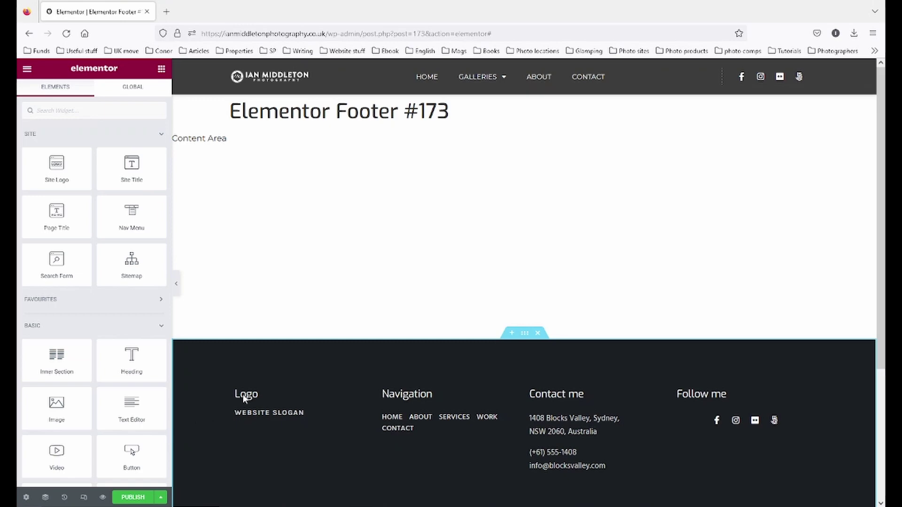
left_click(295, 392)
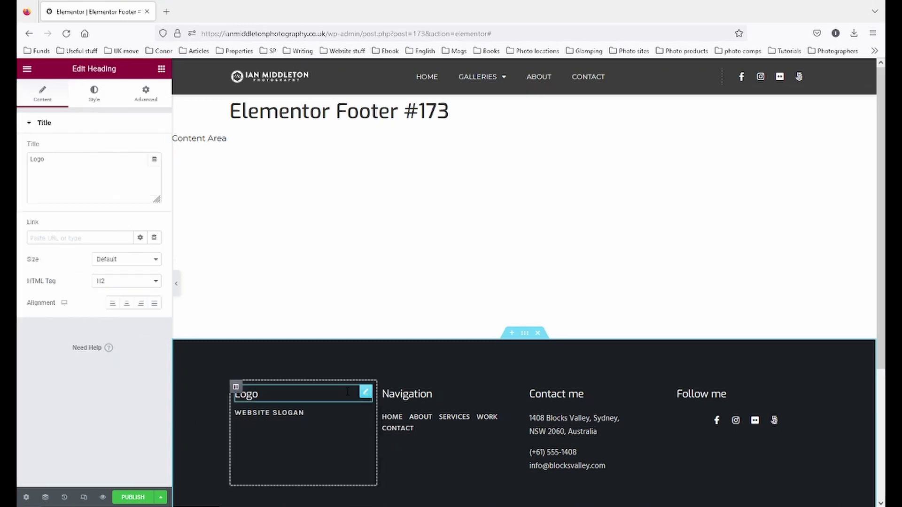
right_click(364, 394)
left_click(413, 496)
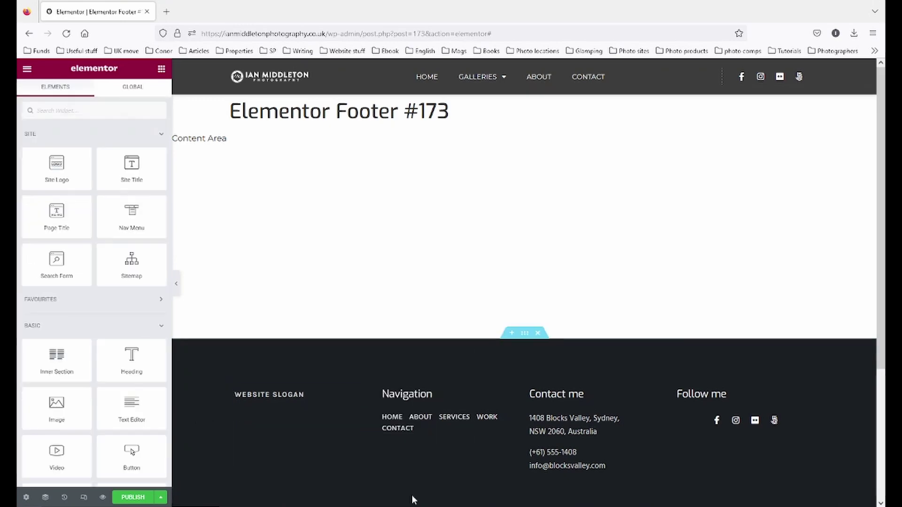
right_click(369, 398)
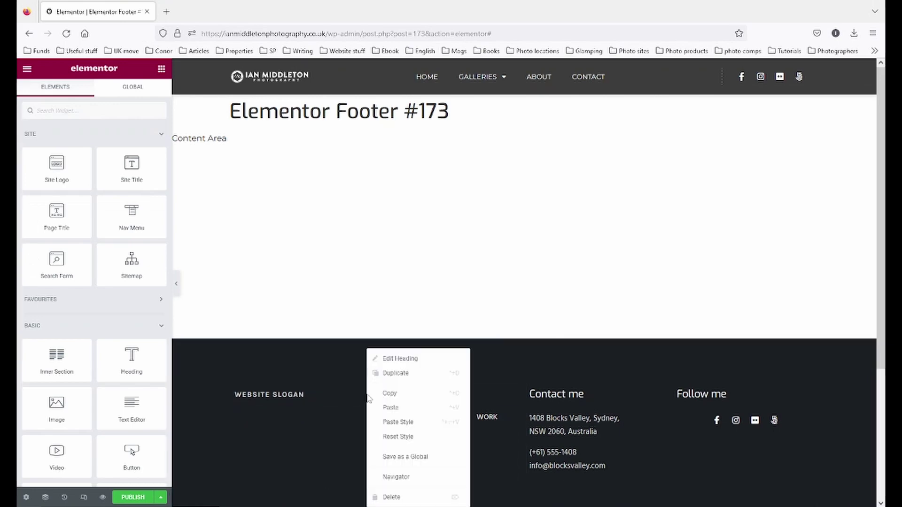
left_click(425, 496)
- Try a Site Logo widget in the first column, remove it, and add an Image widget instead
left_click_drag(57, 176, 295, 431)
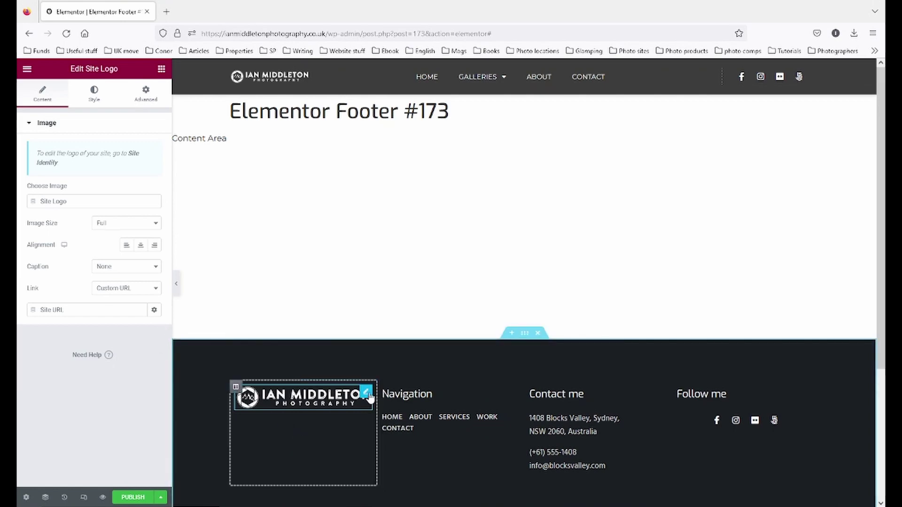
right_click(368, 397)
left_click(403, 498)
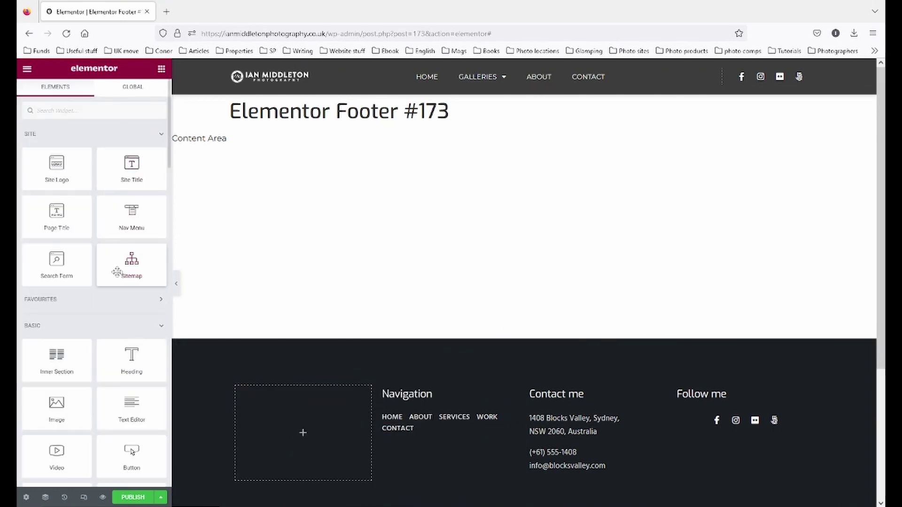
scroll(117, 270, "down", 2)
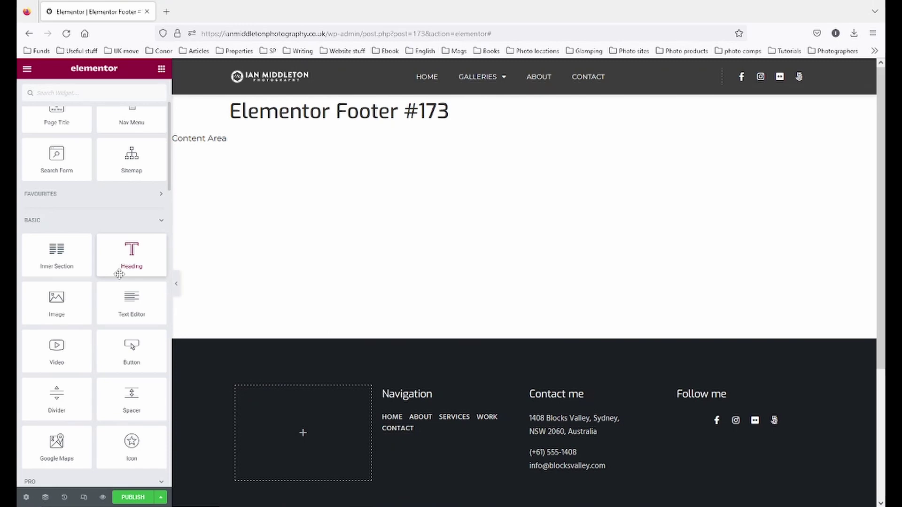
left_click_drag(53, 300, 276, 428)
- Insert the white circle logo image at full size and scale it to 60% width
left_click(83, 203)
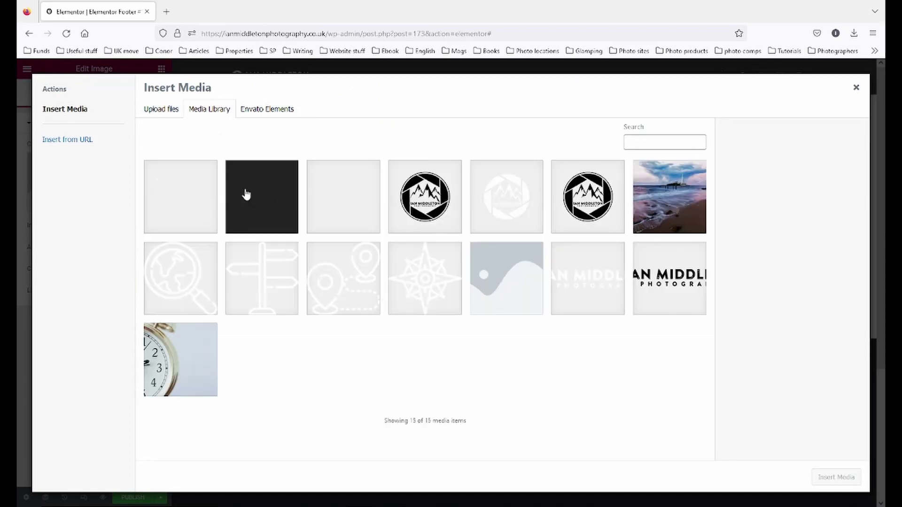
left_click(515, 194)
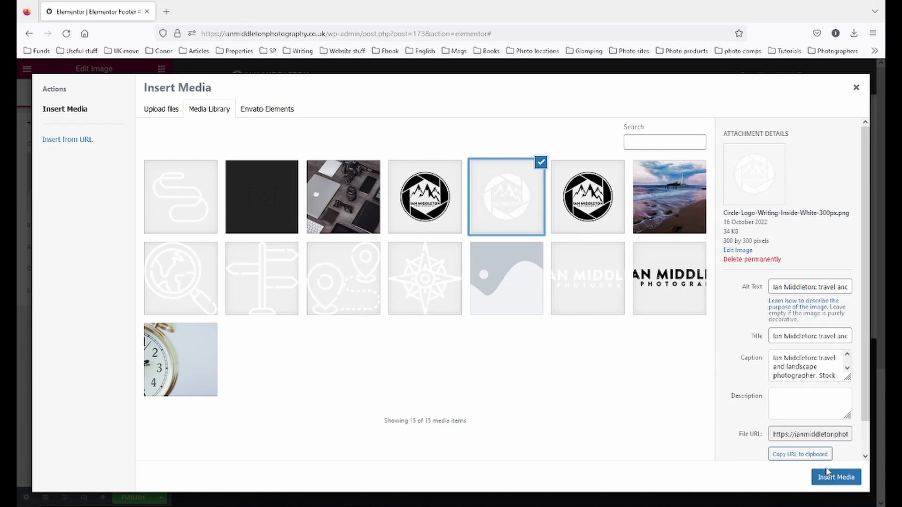
left_click(830, 477)
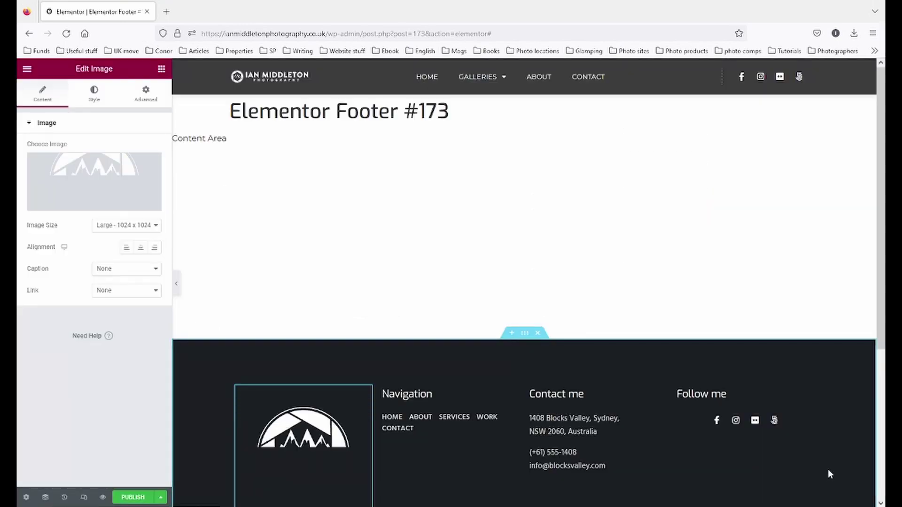
scroll(519, 316, "down", 2)
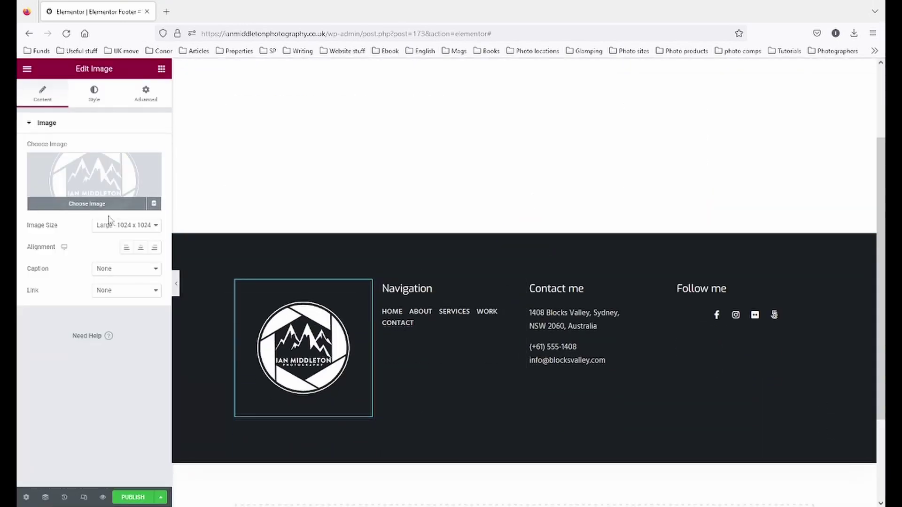
left_click(127, 225)
left_click(116, 310)
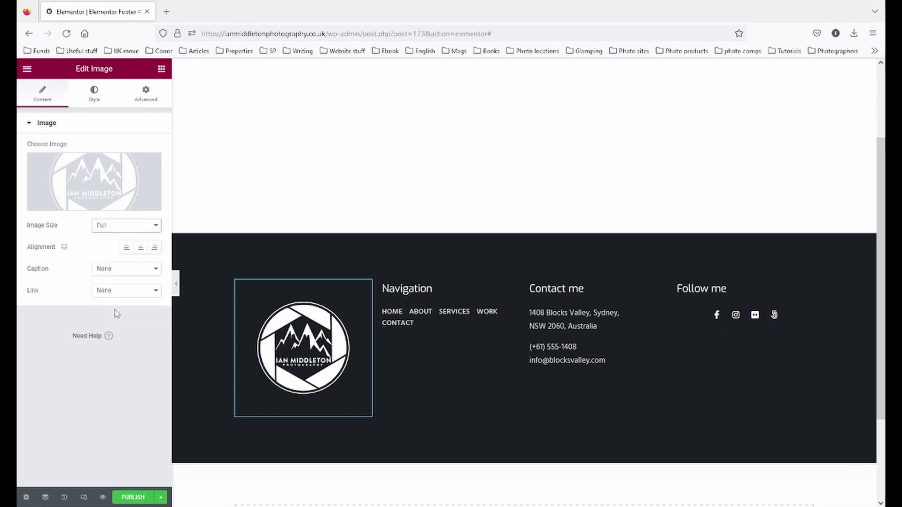
left_click(94, 93)
left_click_drag(32, 162, 87, 174)
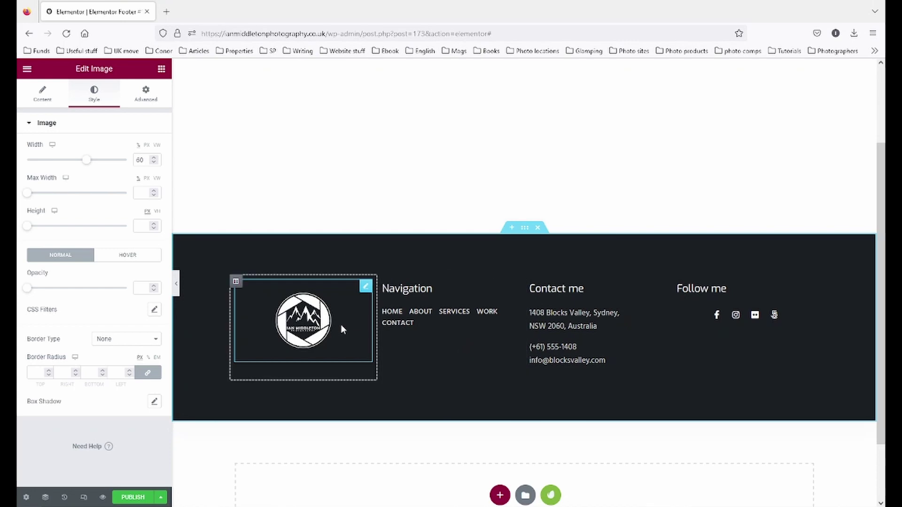
- Link the logo to the homepage via a custom URL and save the footer as a draft
left_click(37, 94)
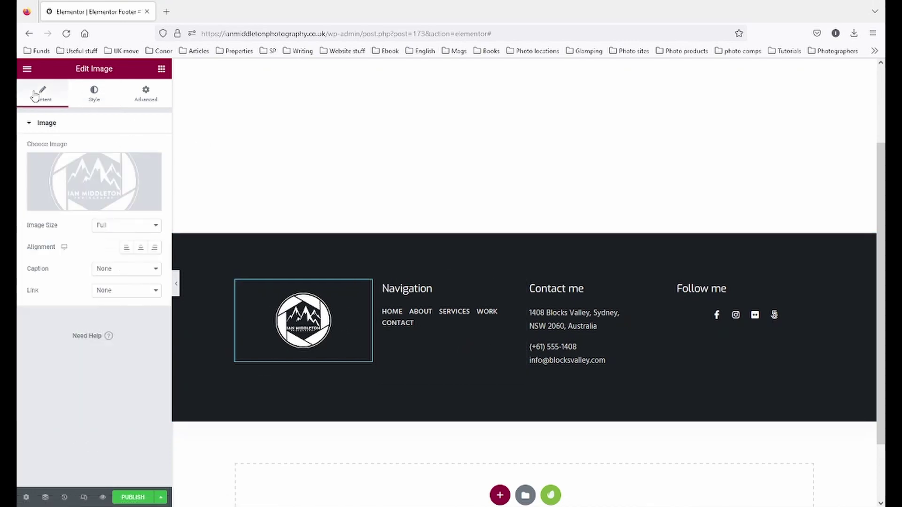
left_click(143, 291)
left_click(145, 329)
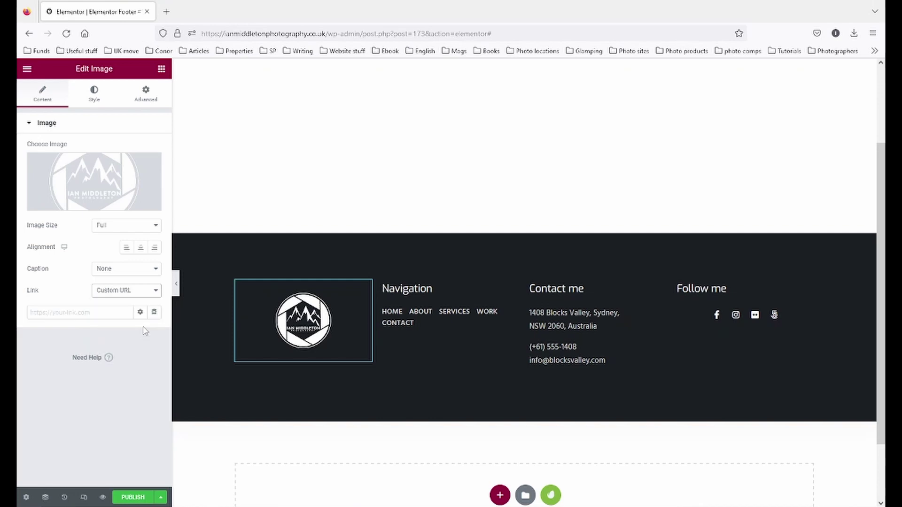
left_click(101, 313)
type("homepa")
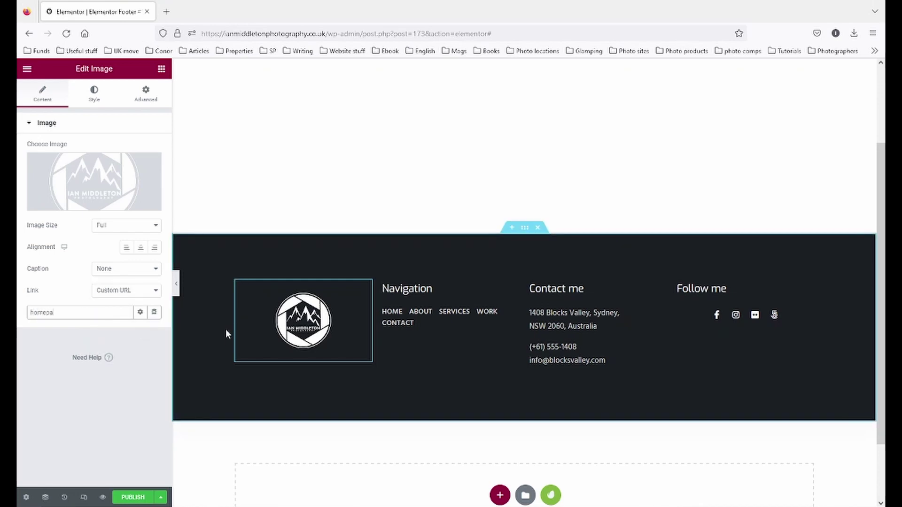
type("ge")
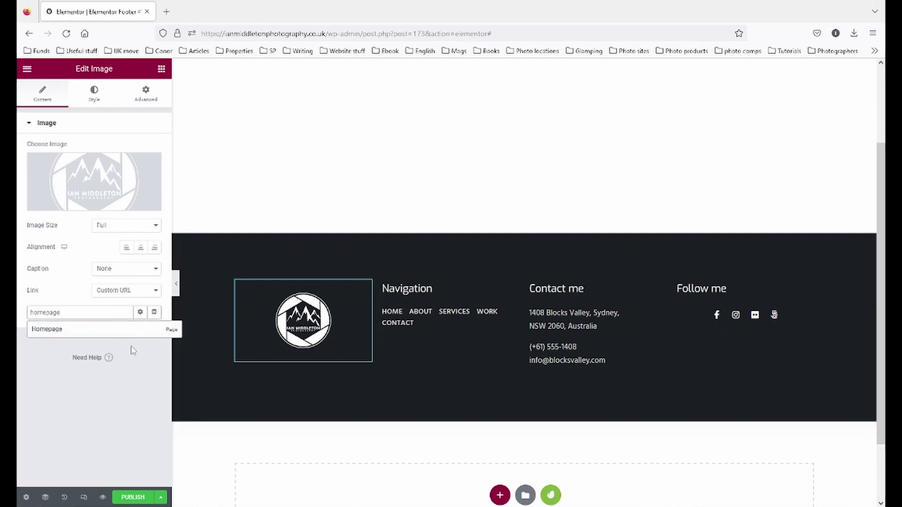
left_click(59, 335)
left_click(161, 497)
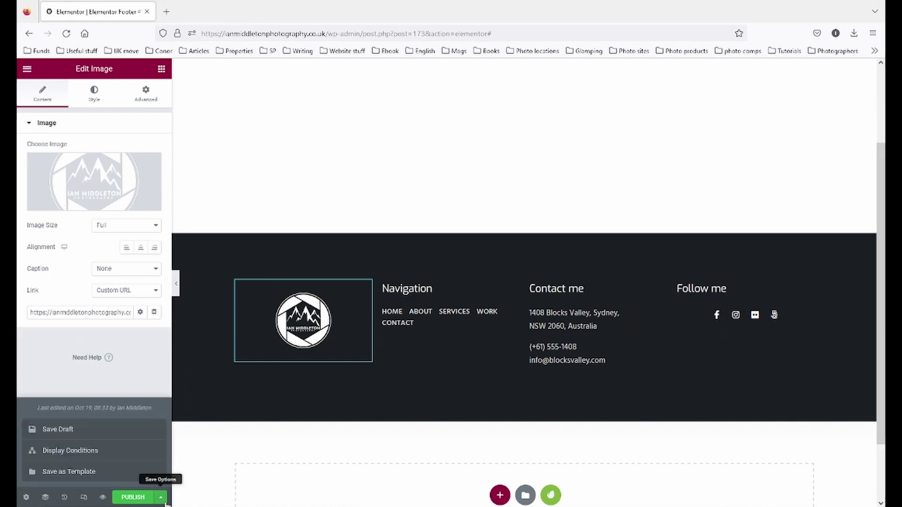
left_click(53, 432)
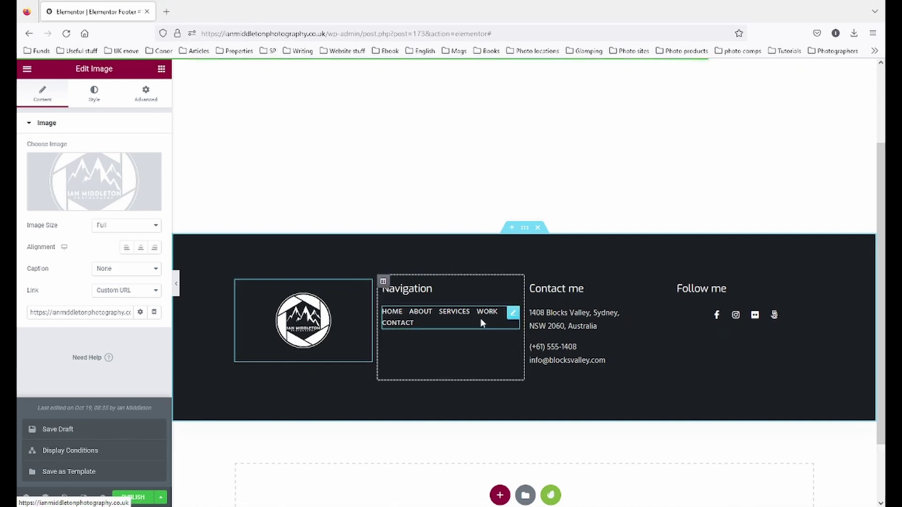
- Replace the Navigation column's icon list with a Nav Menu widget
left_click(441, 289)
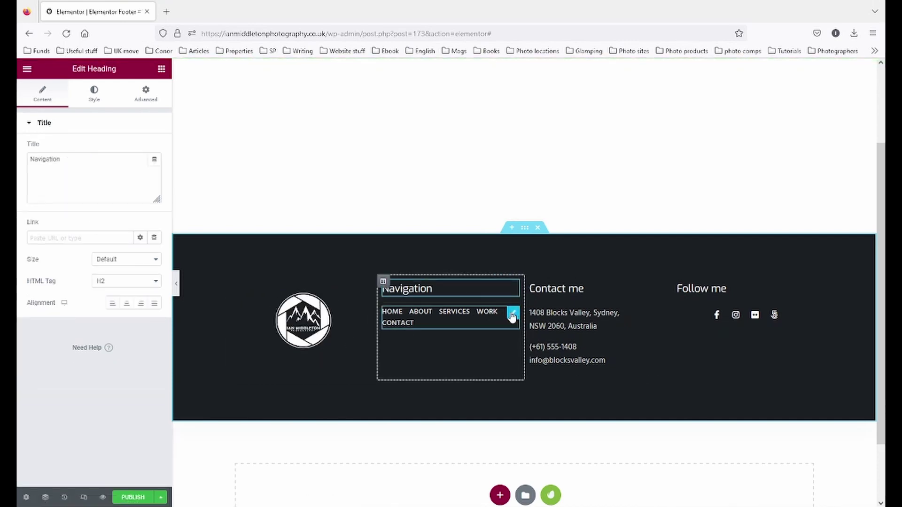
left_click(512, 314)
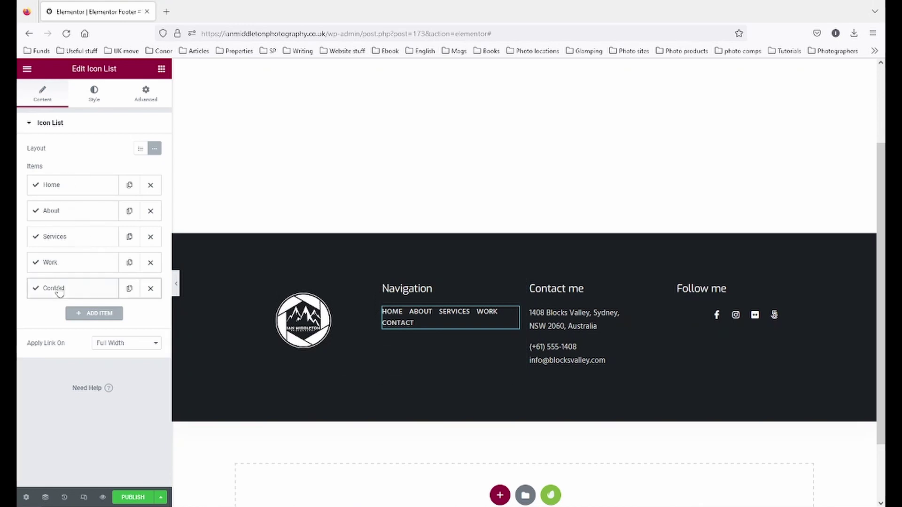
right_click(518, 321)
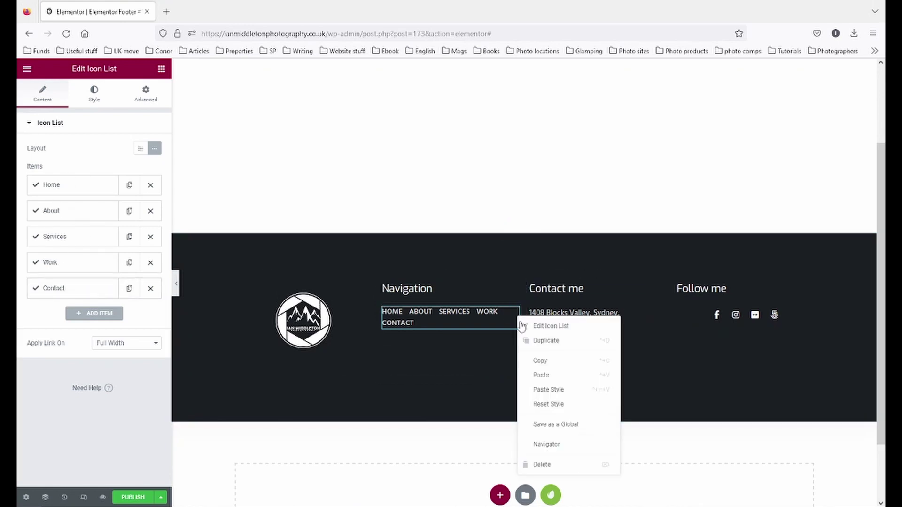
left_click(545, 464)
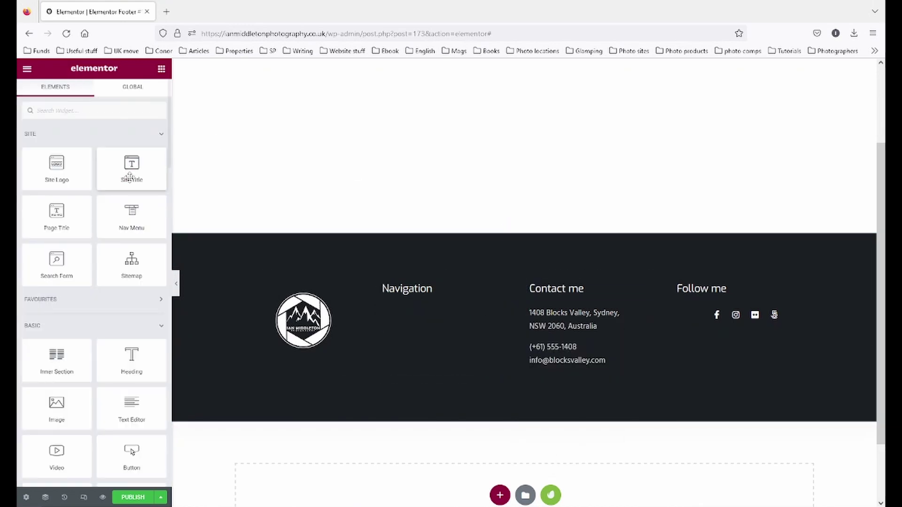
left_click_drag(131, 216, 423, 305)
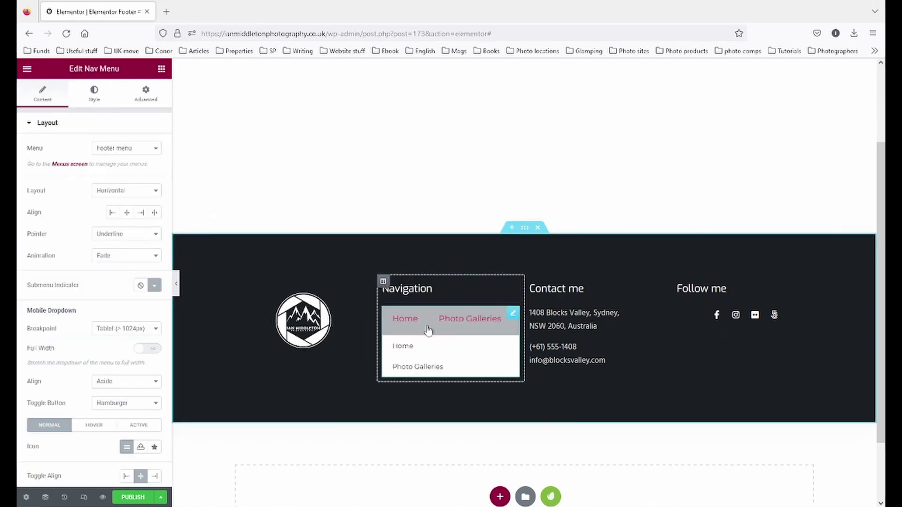
- Set the nav menu to Footer menu, Vertical layout, and Mobile dropdown breakpoint
left_click(141, 155)
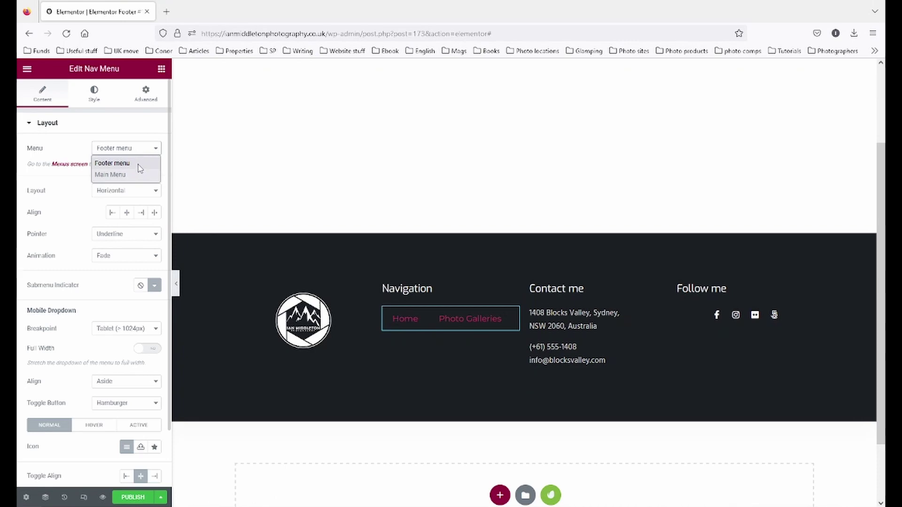
left_click(139, 165)
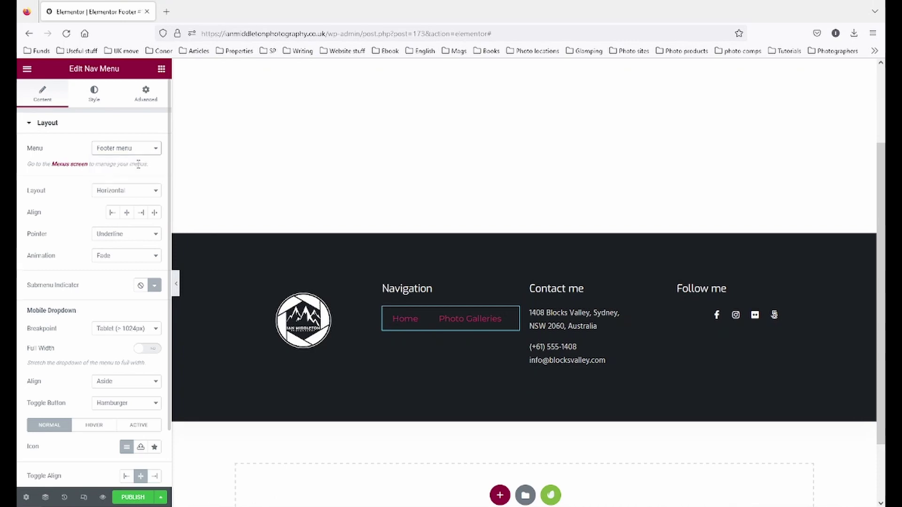
left_click(133, 191)
left_click(112, 213)
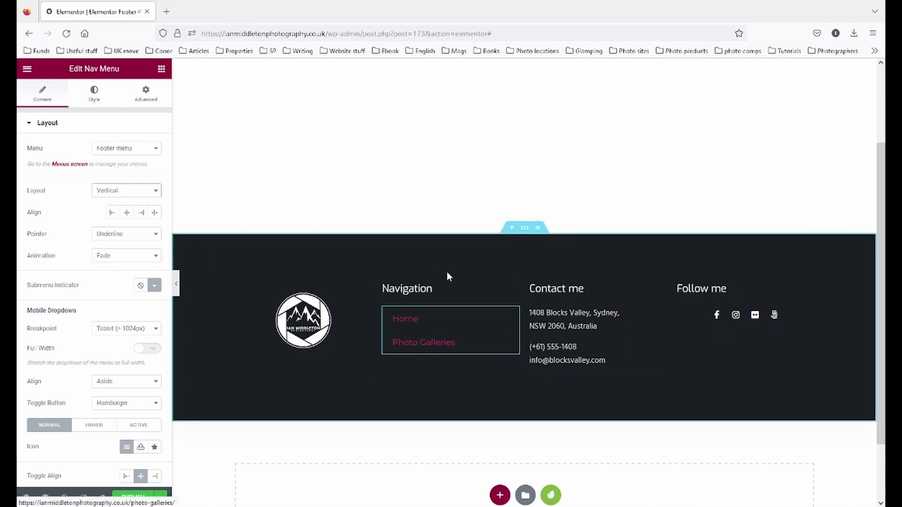
scroll(143, 281, "down", 3)
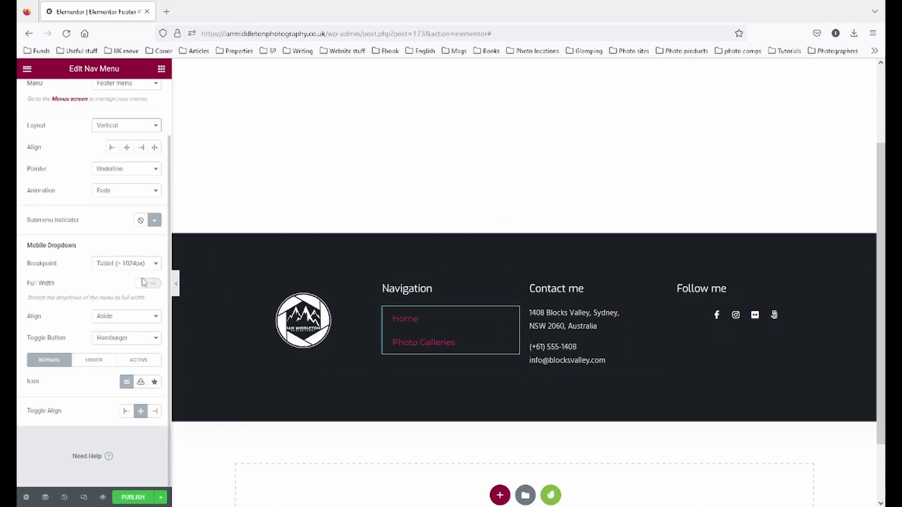
left_click(144, 269)
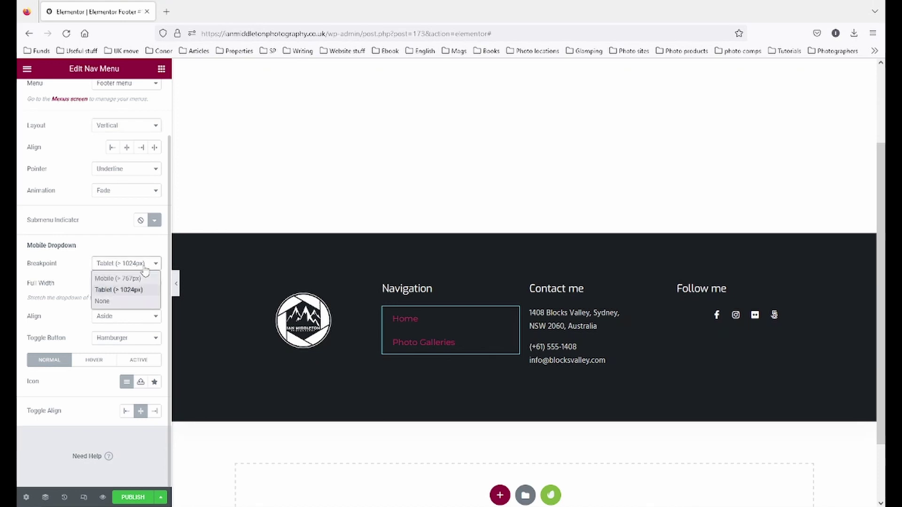
left_click(142, 279)
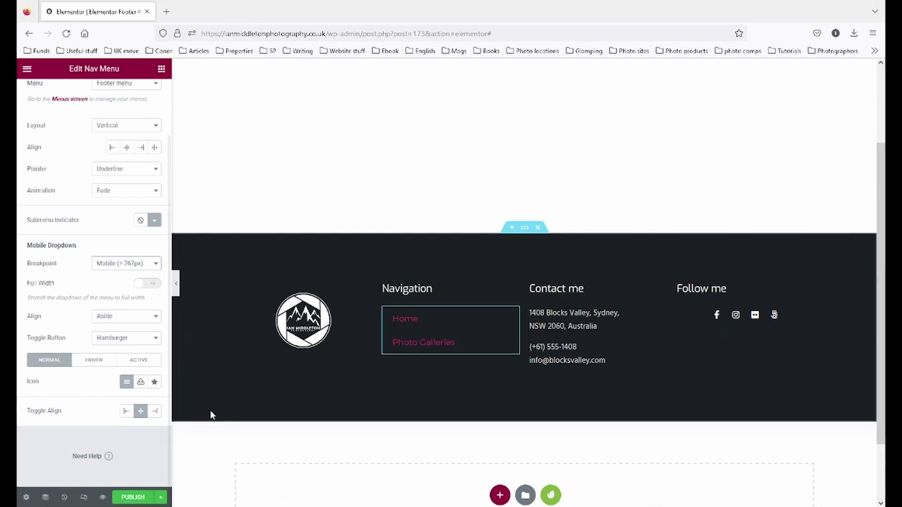
scroll(96, 104, "up", 2)
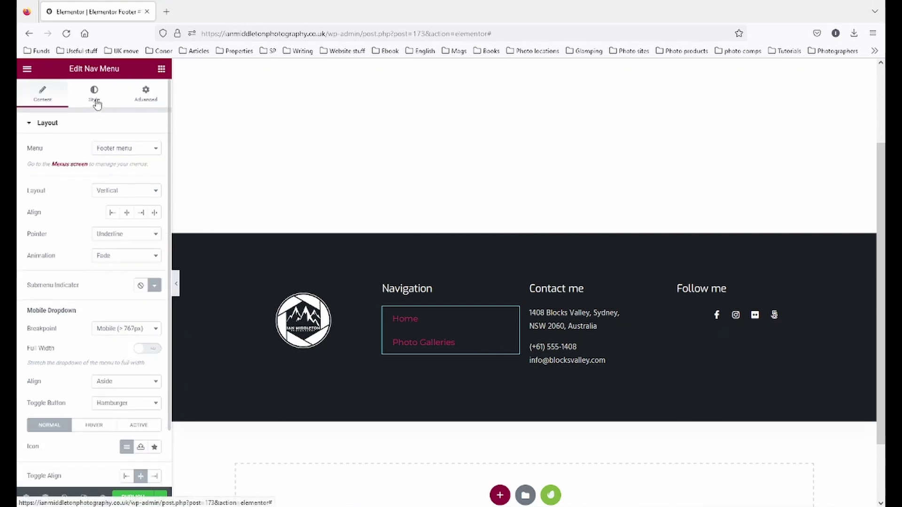
- Style the footer menu items as uppercase, white (#FFFFFF) text with a smaller font size
left_click(95, 96)
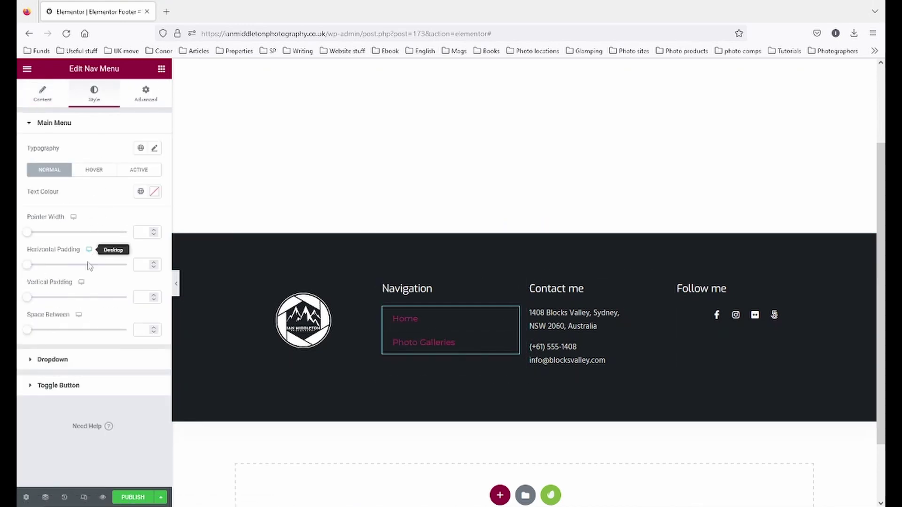
left_click(153, 149)
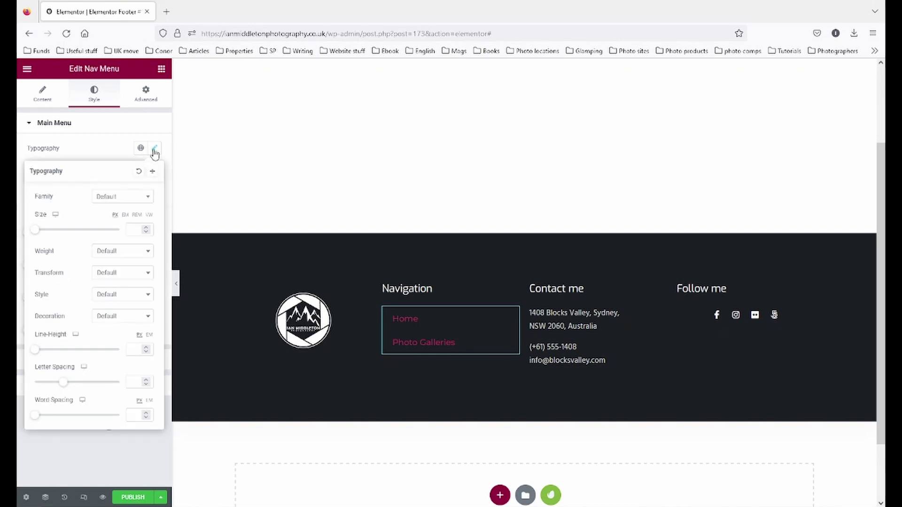
left_click(135, 277)
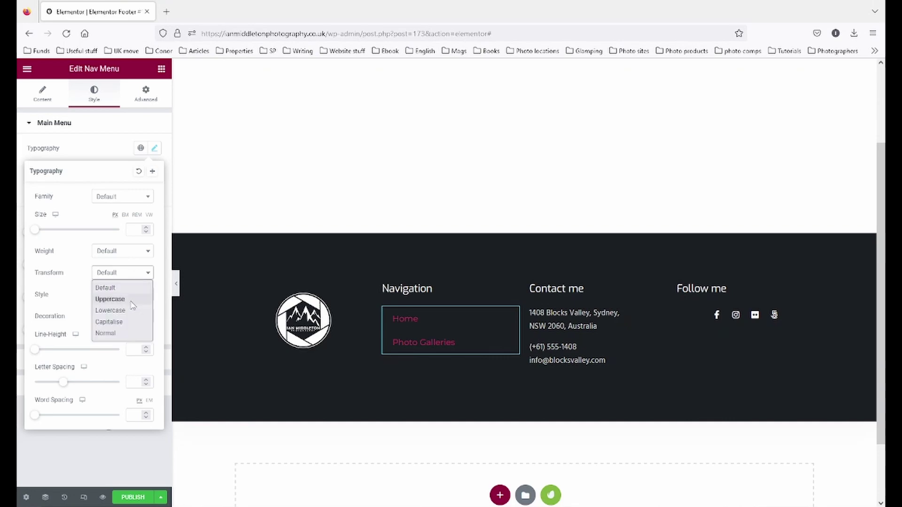
left_click(133, 301)
left_click(108, 158)
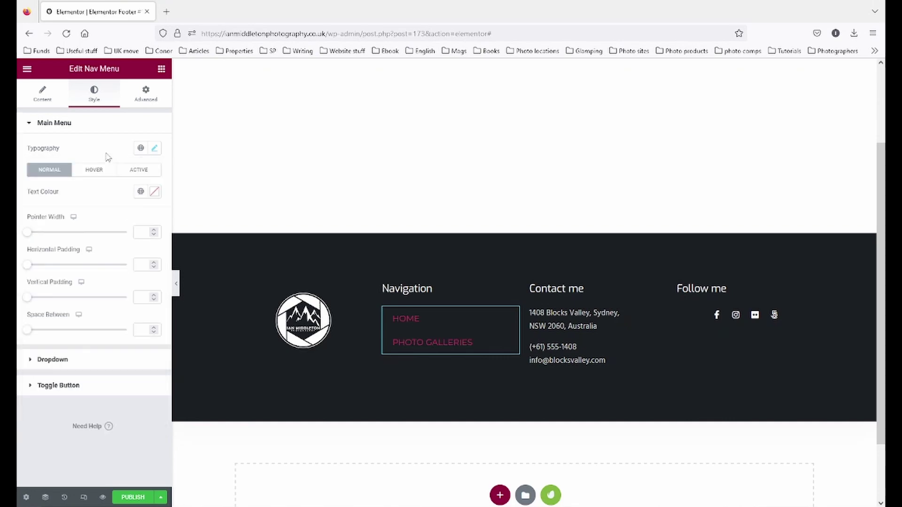
left_click(155, 193)
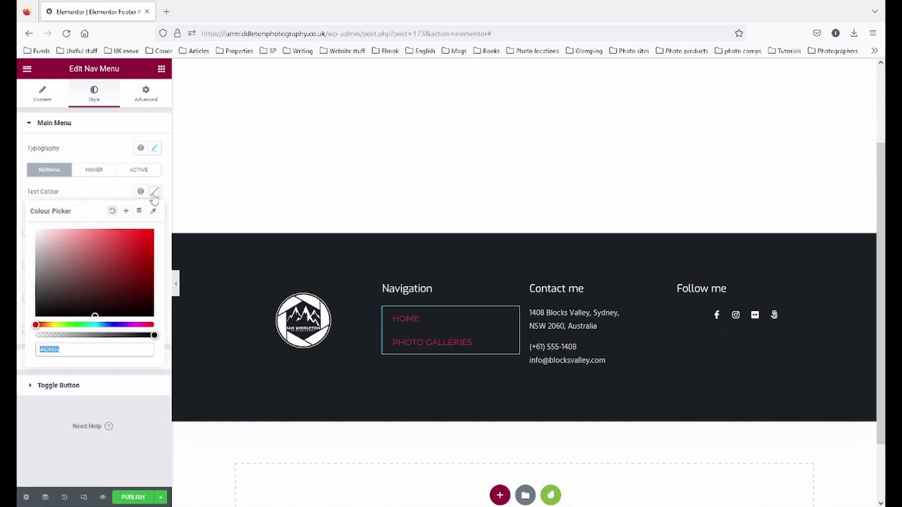
left_click(37, 231)
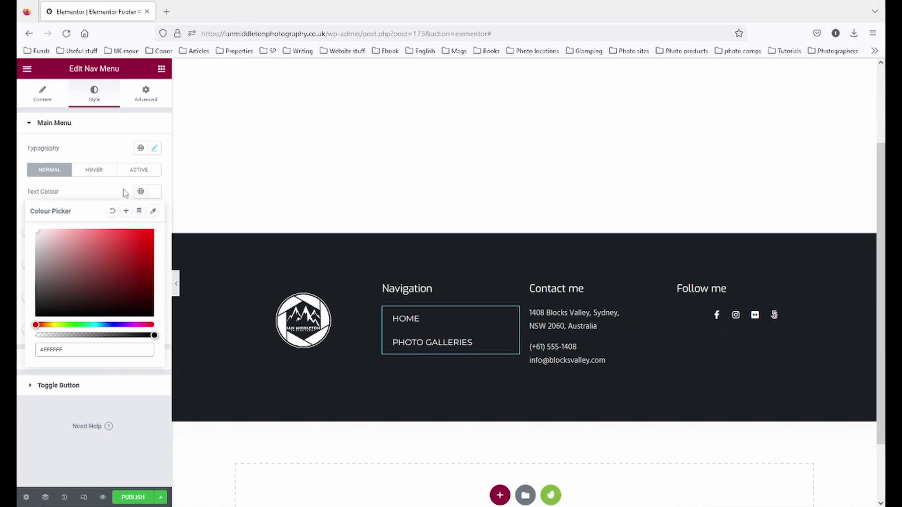
left_click(153, 148)
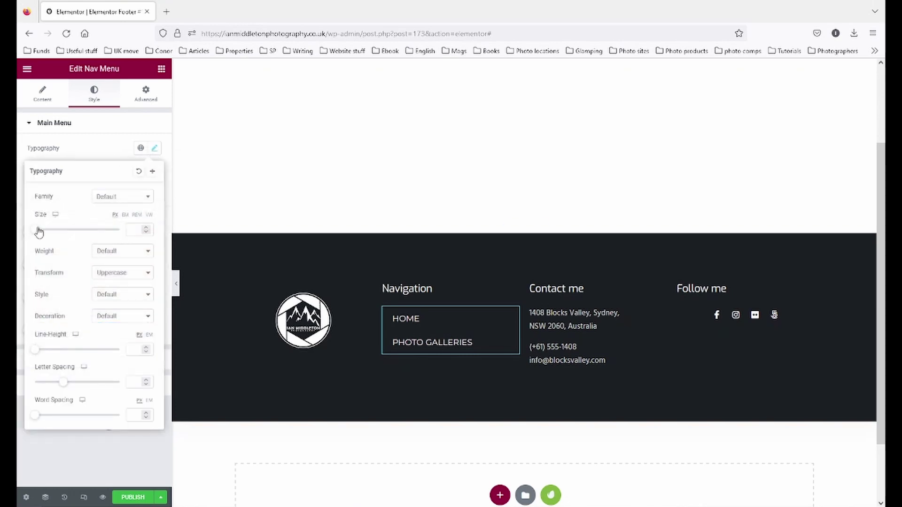
mouse_move(35, 230)
left_mouse_down()
mouse_move(52, 232)
mouse_move(40, 231)
left_mouse_up()
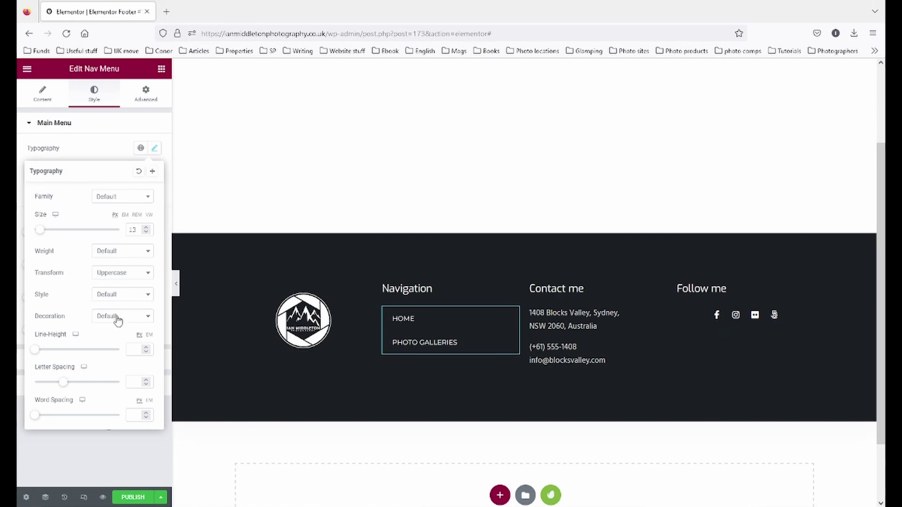
left_click(91, 146)
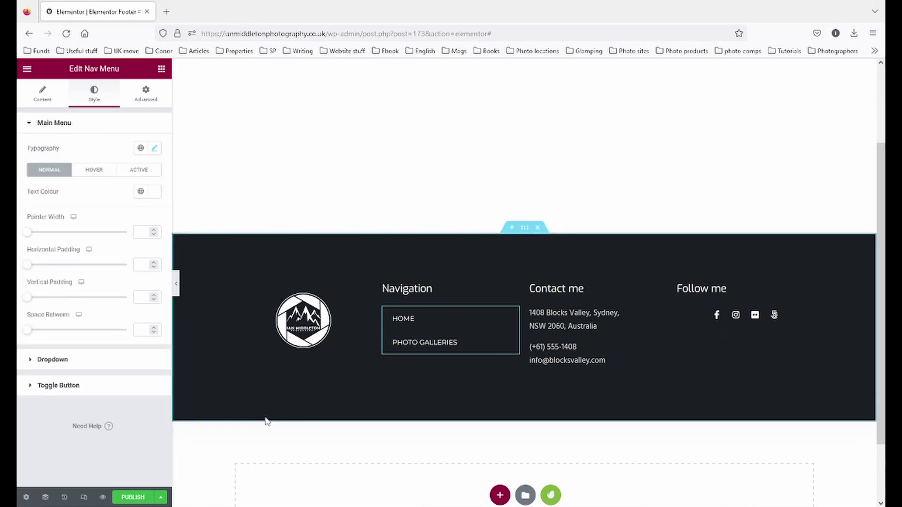
left_click(515, 301)
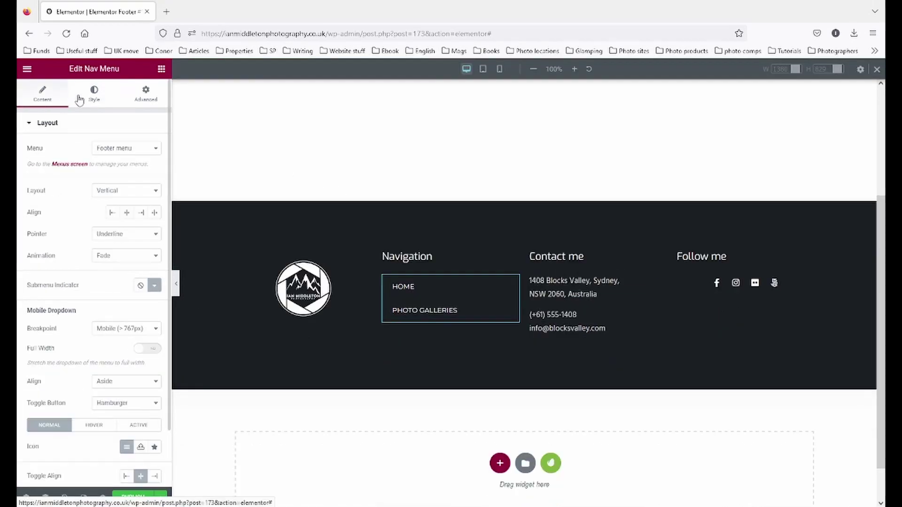
- Set the nav menu's hover pointer colour to white (#FFFFFF)
left_click(94, 96)
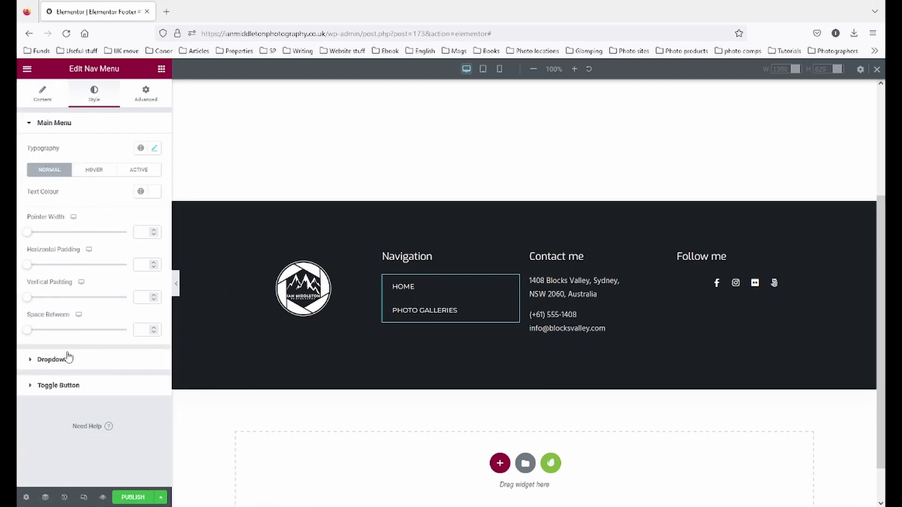
left_click(90, 171)
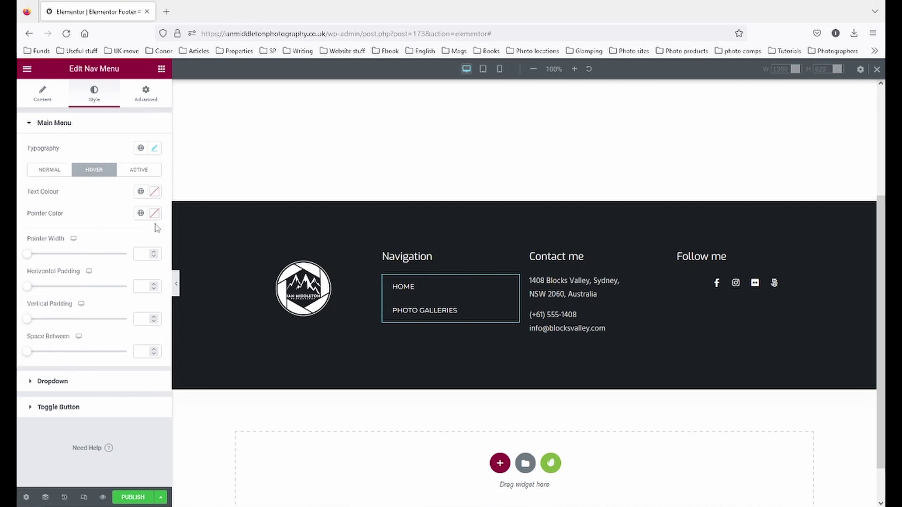
left_click(154, 214)
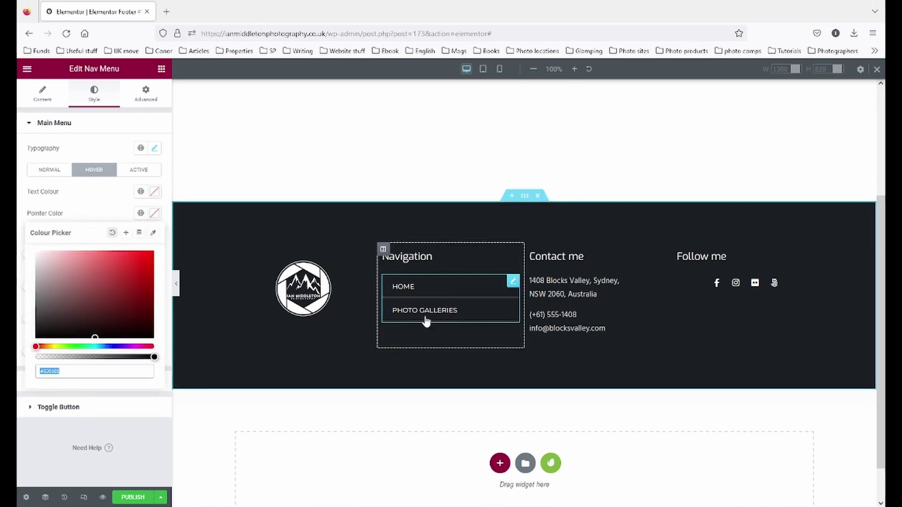
left_click(154, 214)
left_click(155, 214)
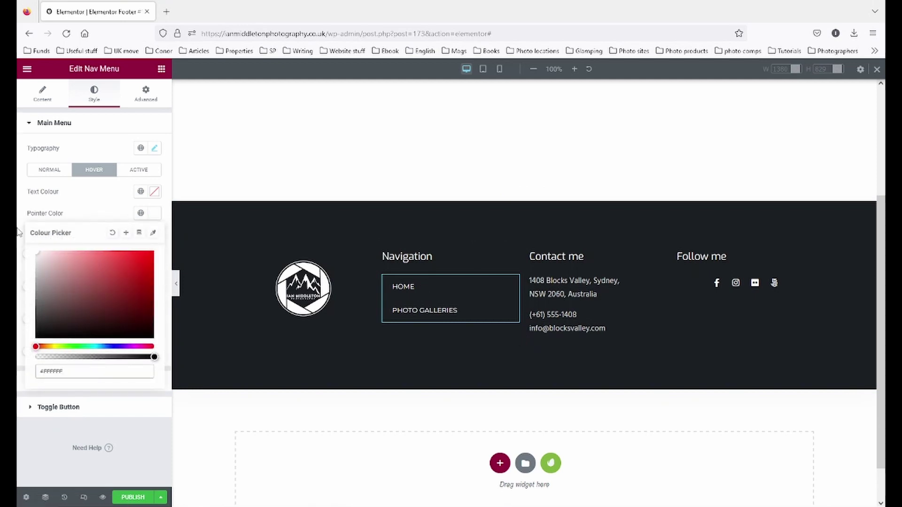
left_click(41, 98)
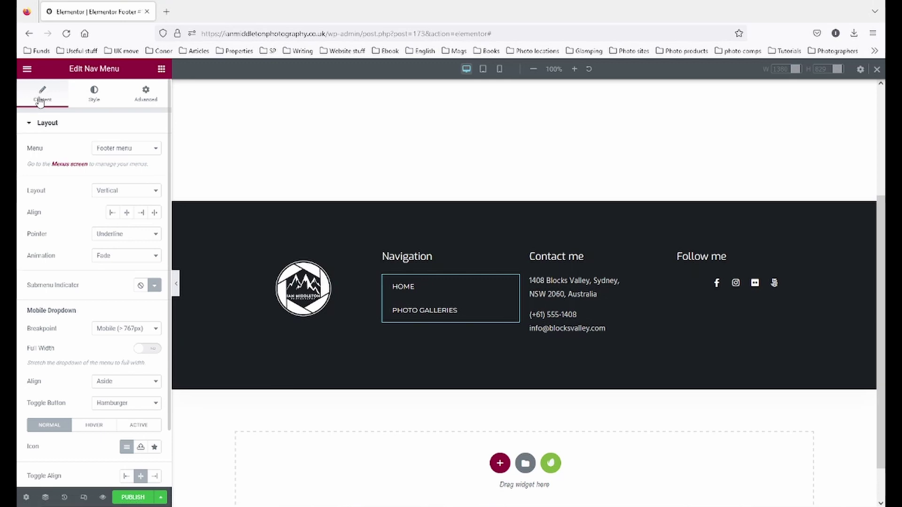
- Save the footer as a draft
left_click(161, 497)
left_click(56, 430)
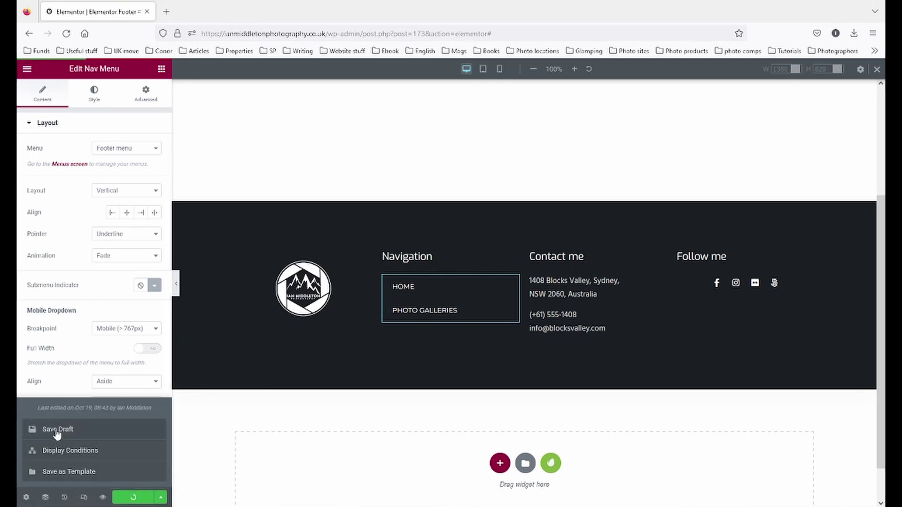
left_click(605, 291)
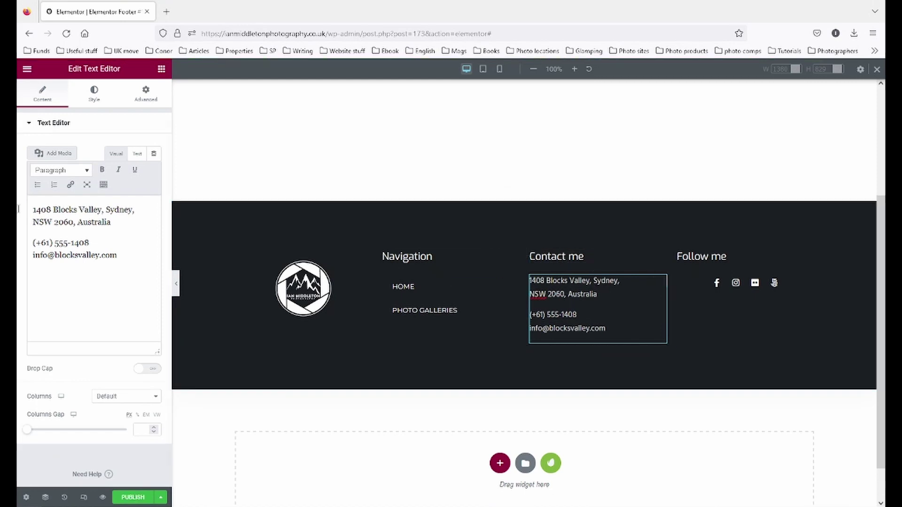
- Make the e-mail address line in the Contact me text block a mailto link
left_click(161, 69)
scroll(128, 235, "down", 2)
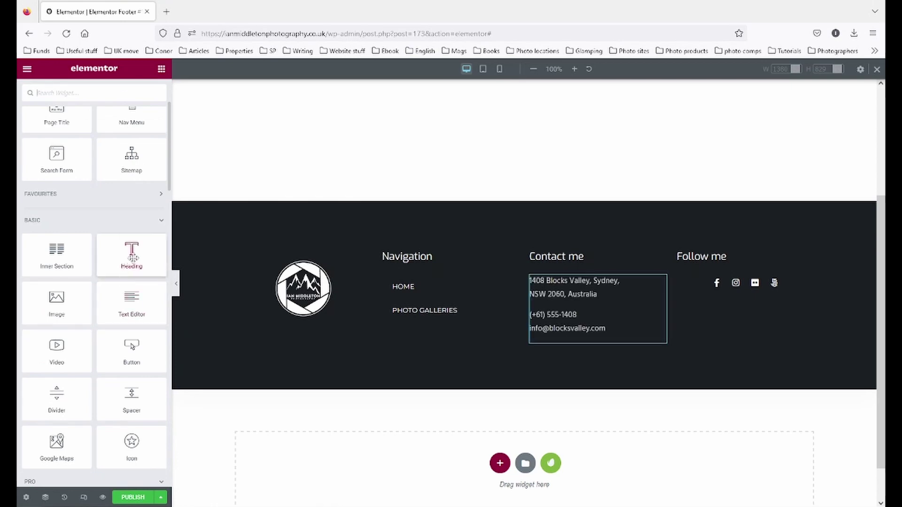
left_click(471, 255)
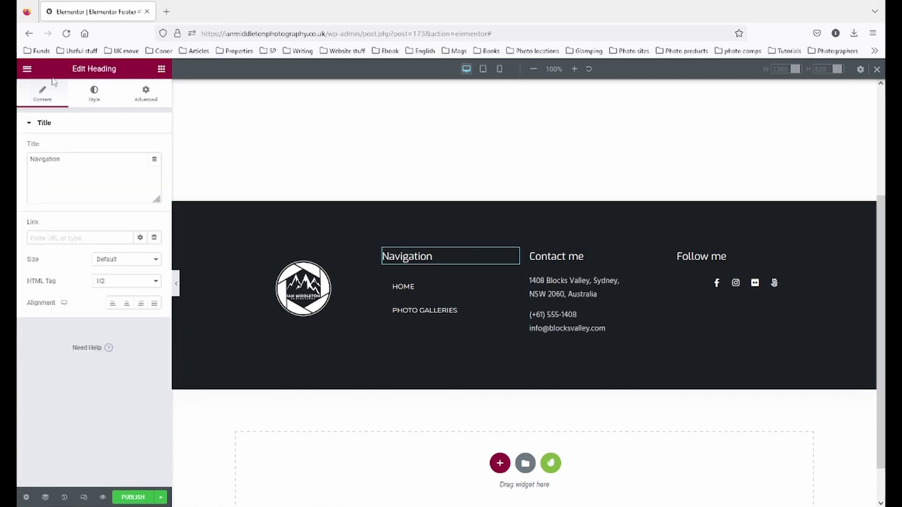
left_click(161, 69)
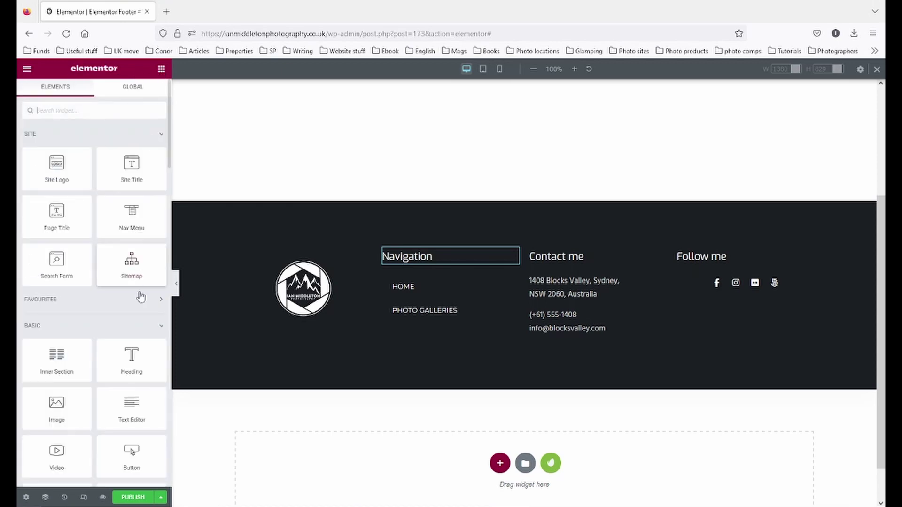
left_click(592, 307)
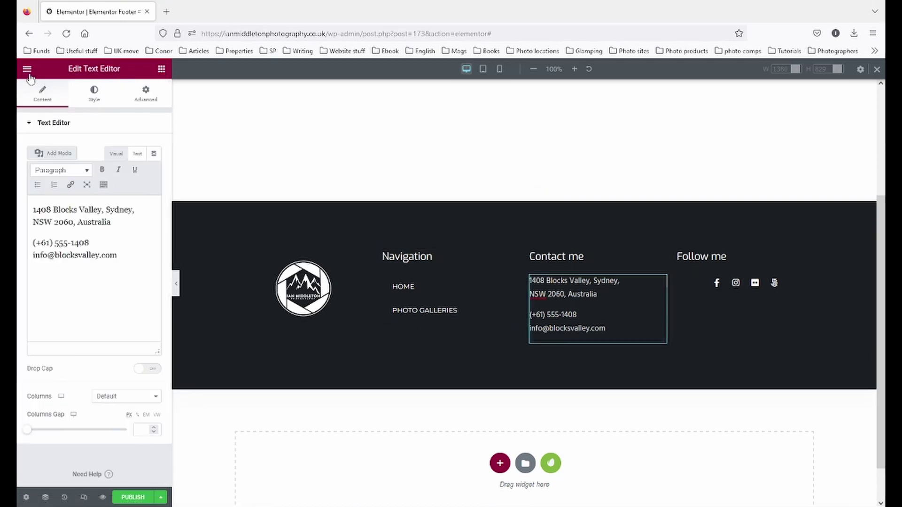
left_click(161, 69)
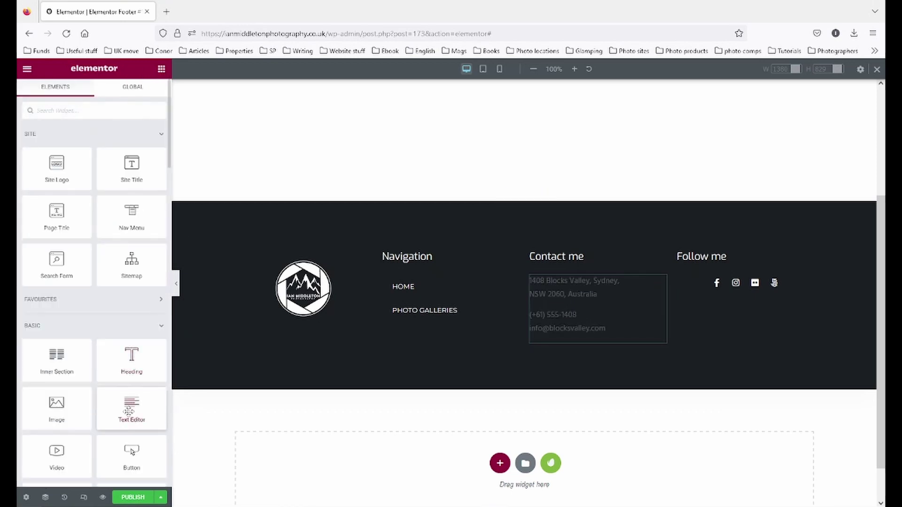
left_click(658, 281)
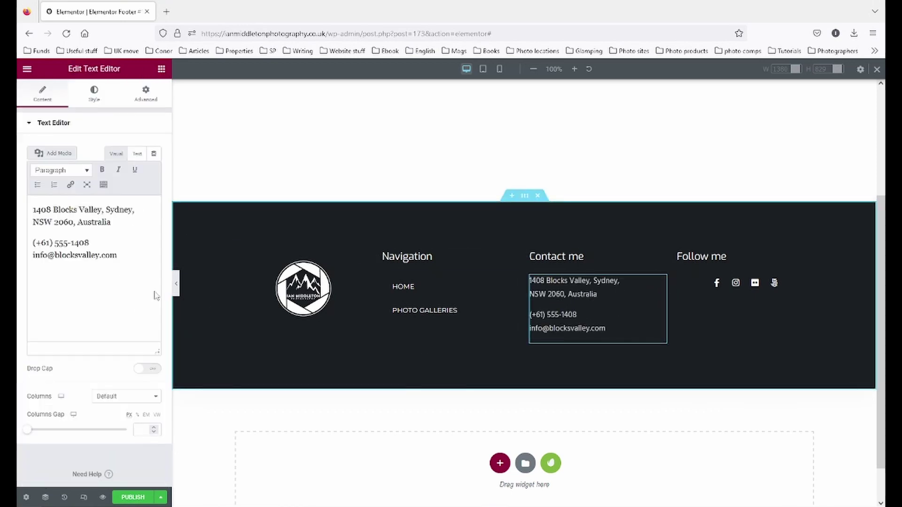
left_click(96, 223)
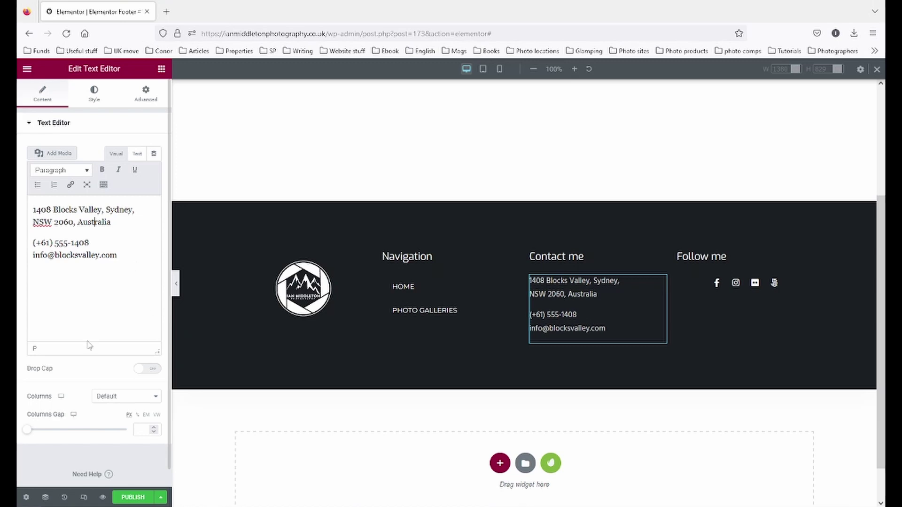
left_click_drag(124, 256, 18, 254)
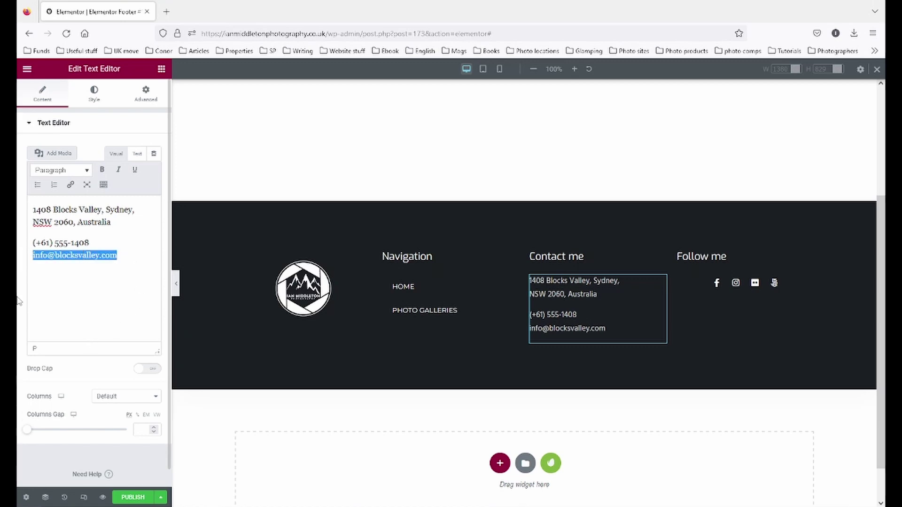
left_click(71, 186)
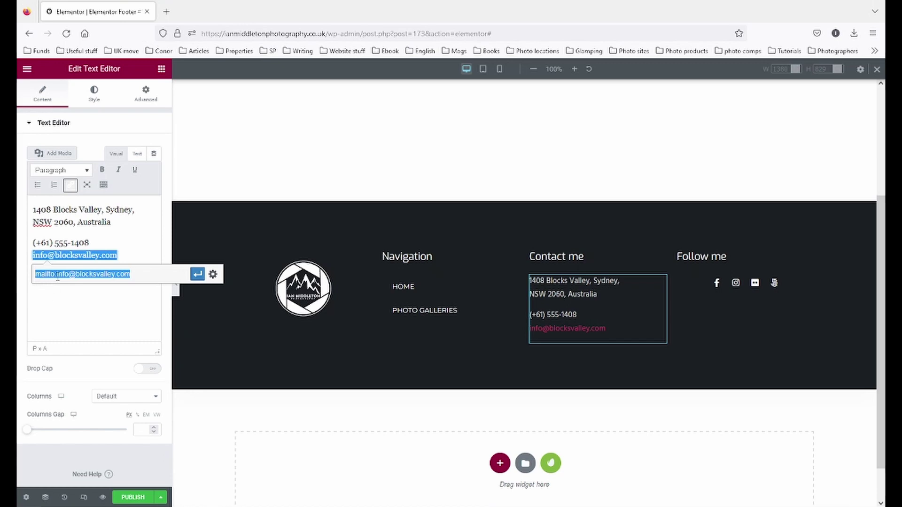
left_click(197, 274)
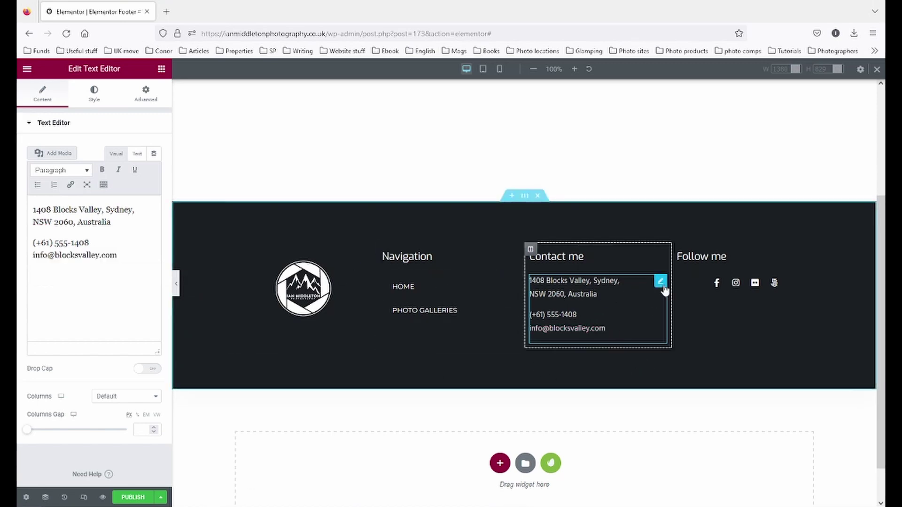
- Delete the contact text block from the Contact me column
right_click(659, 289)
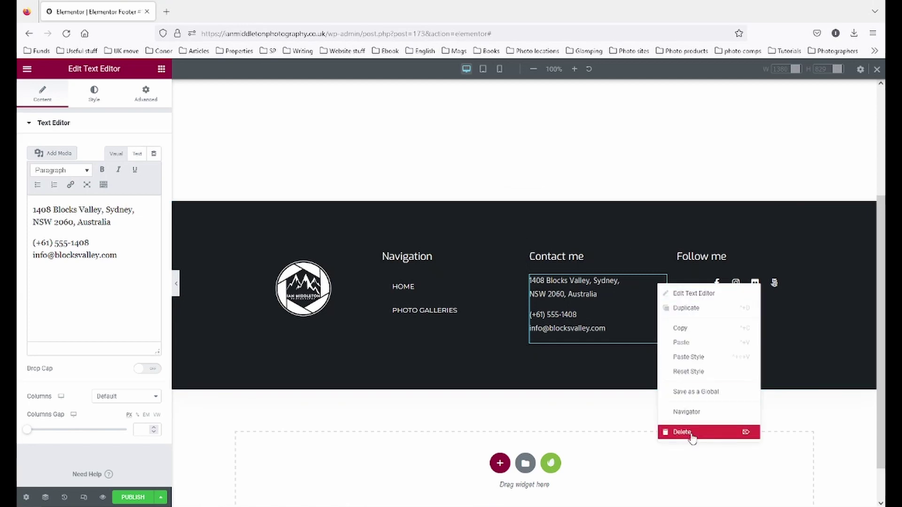
left_click(692, 432)
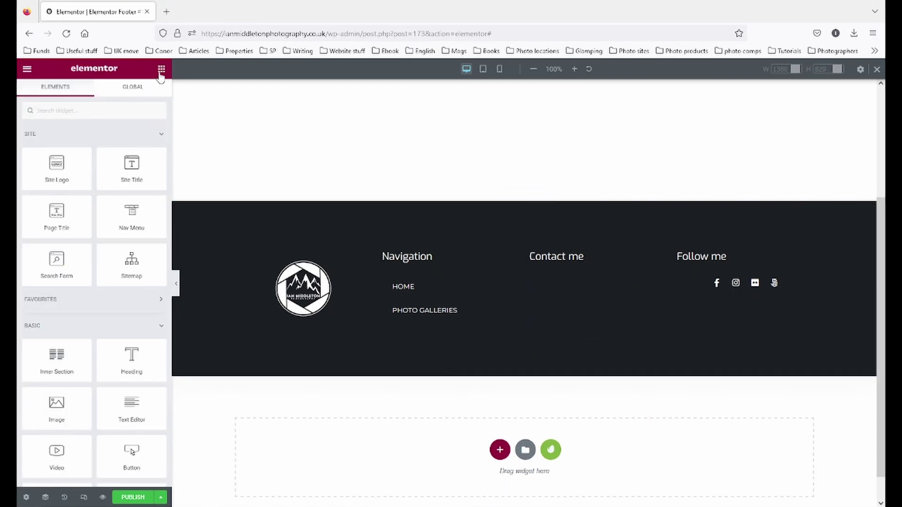
scroll(104, 359, "down", 6)
scroll(104, 358, "down", 5)
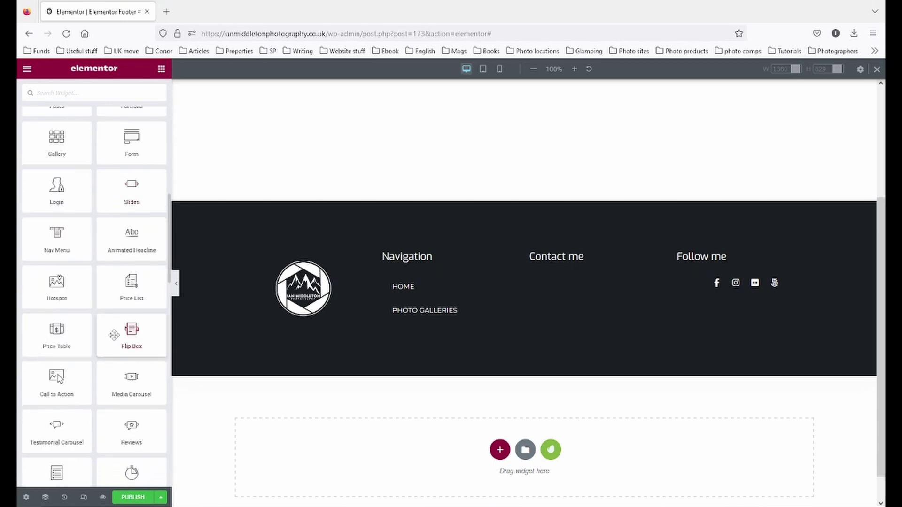
scroll(114, 334, "down", 3)
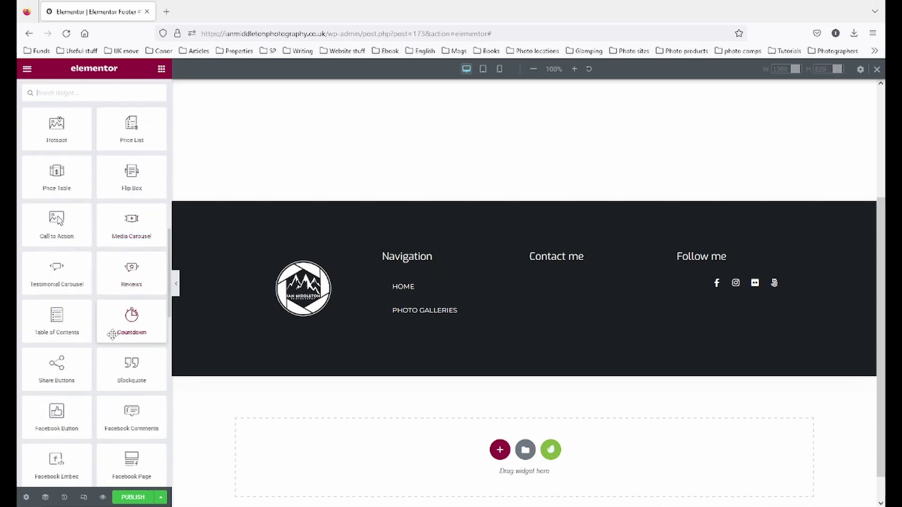
scroll(89, 227, "down", 2)
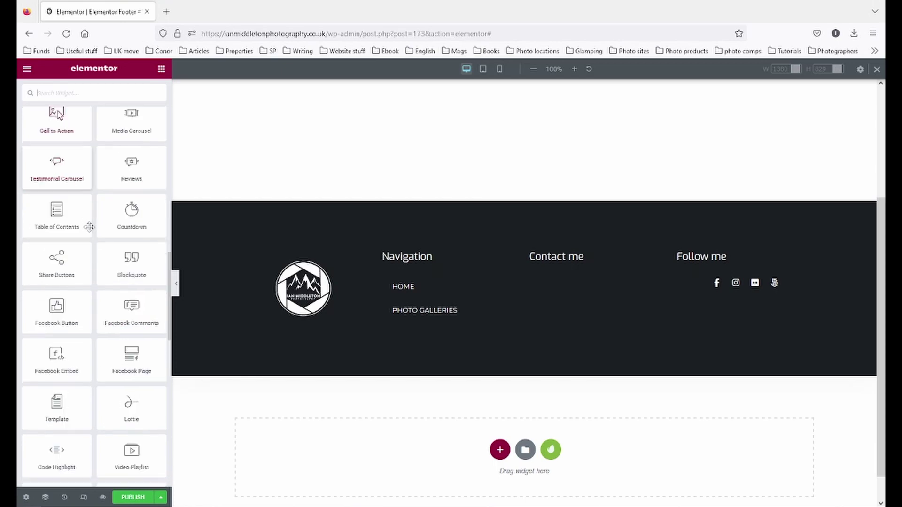
scroll(89, 228, "down", 2)
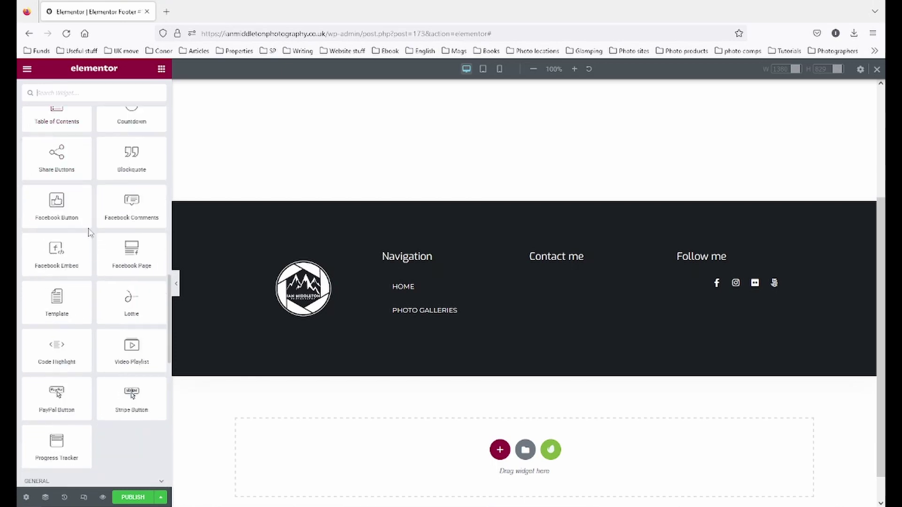
scroll(94, 295, "down", 2)
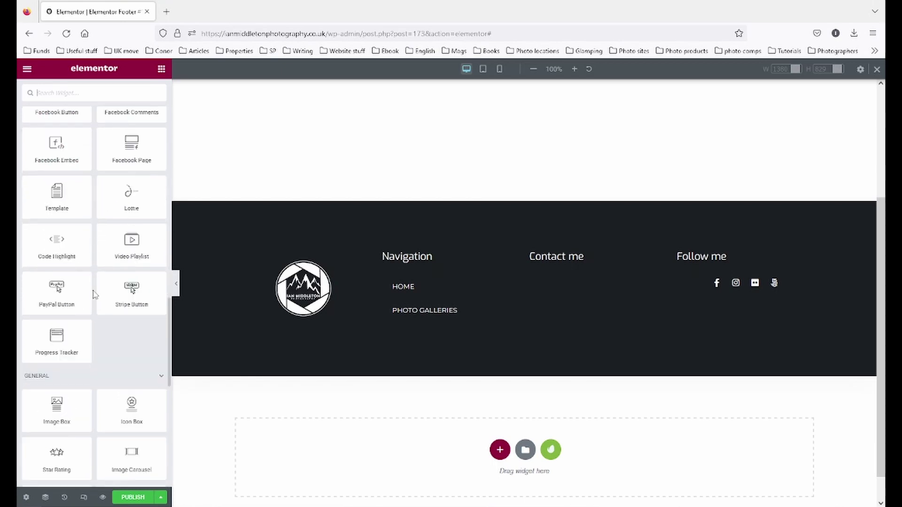
scroll(95, 295, "down", 2)
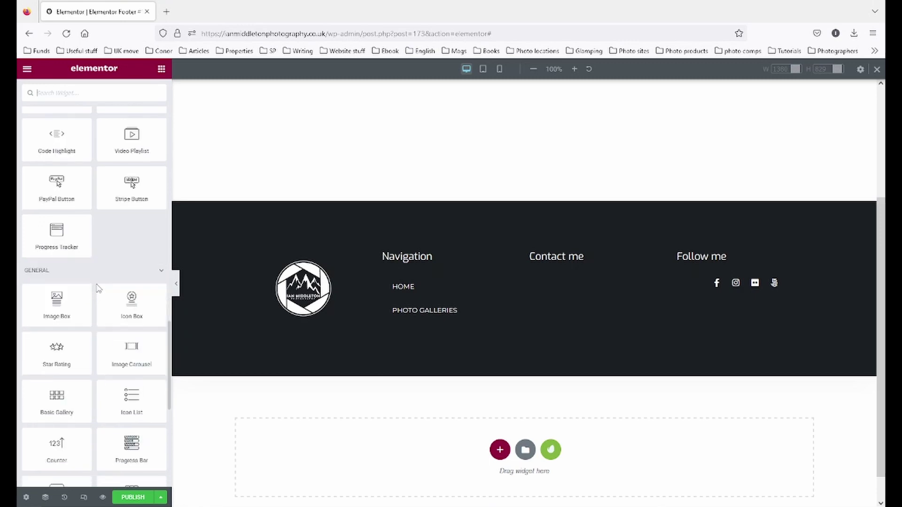
scroll(98, 287, "down", 1)
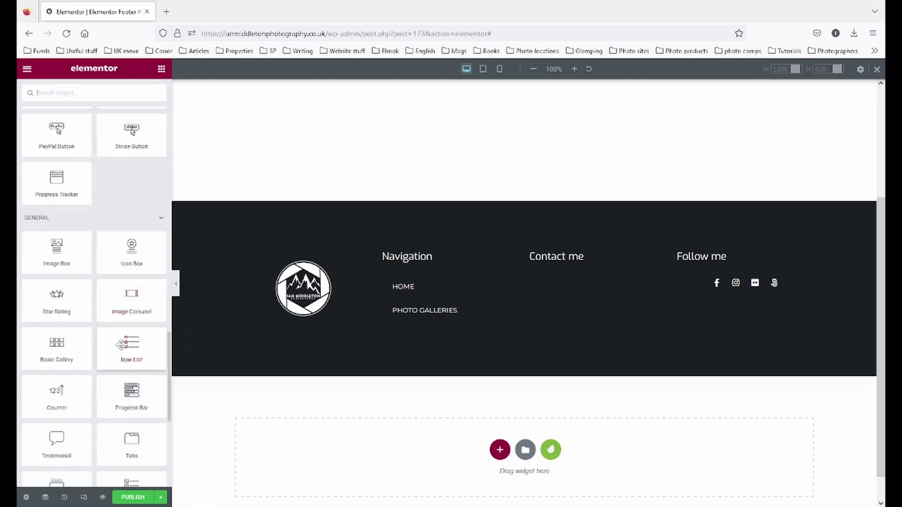
- Add an Icon List widget under Contact me and expand List Item #1
left_click_drag(120, 345, 542, 270)
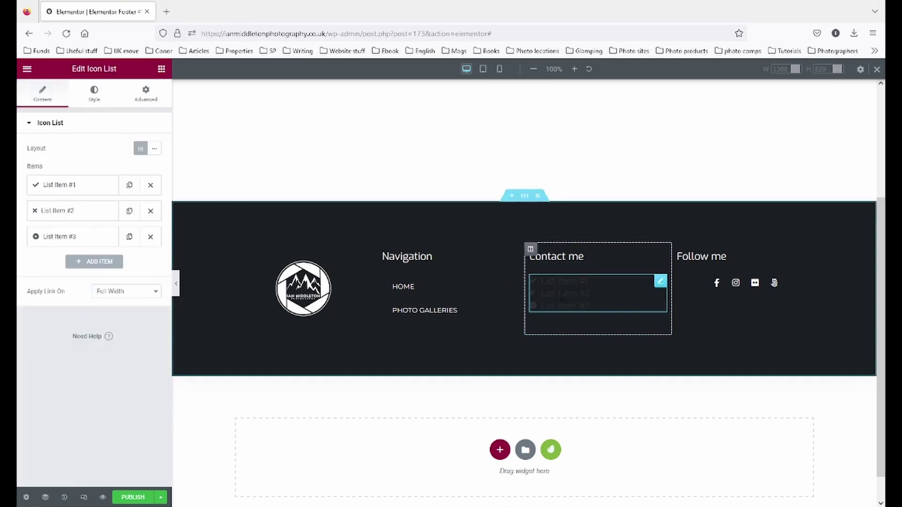
left_click(70, 186)
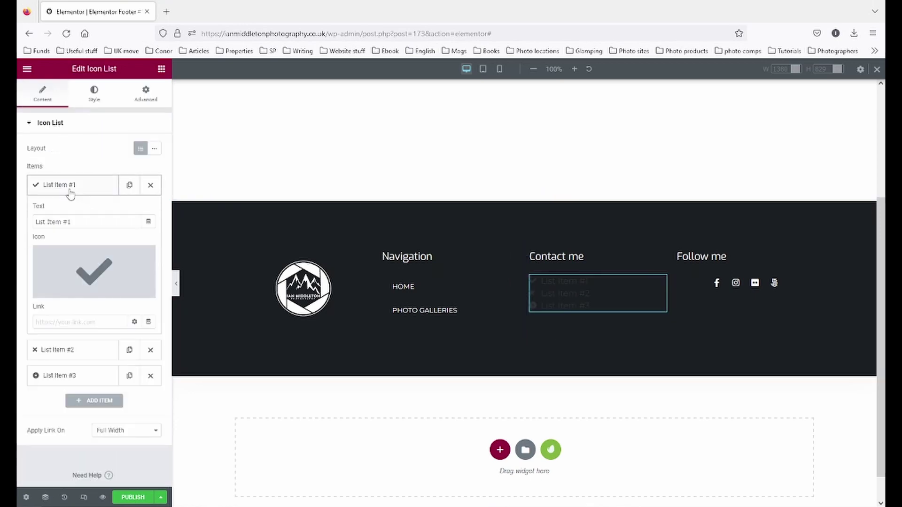
mouse_move(71, 296)
- Set the Contact me icon list's colour to white (#FFFFFF) in the Style settings
left_click(94, 94)
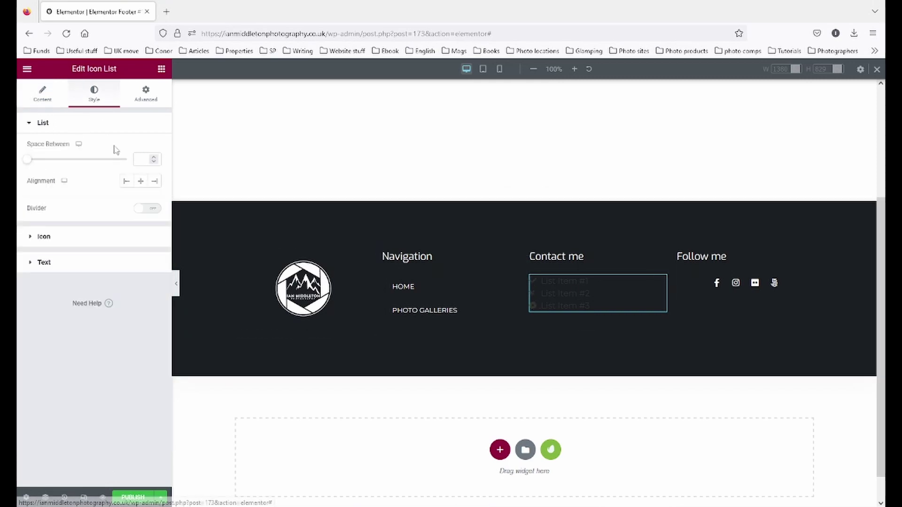
left_click(104, 238)
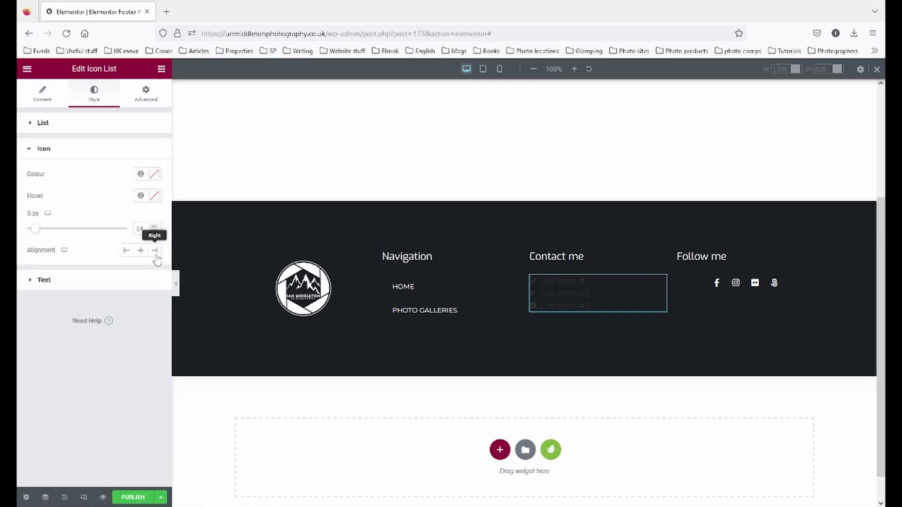
left_click(154, 174)
type("#E34949")
key("Return")
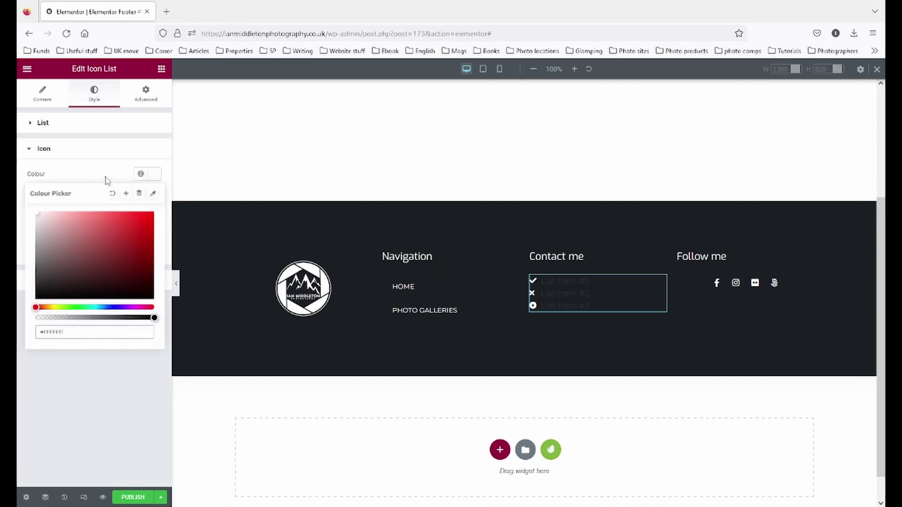
left_click(107, 181)
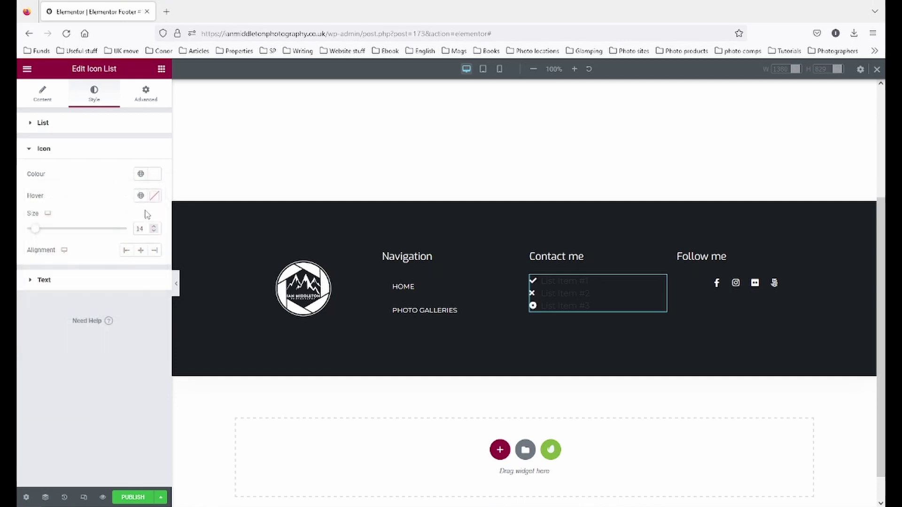
left_click(40, 98)
left_click(94, 98)
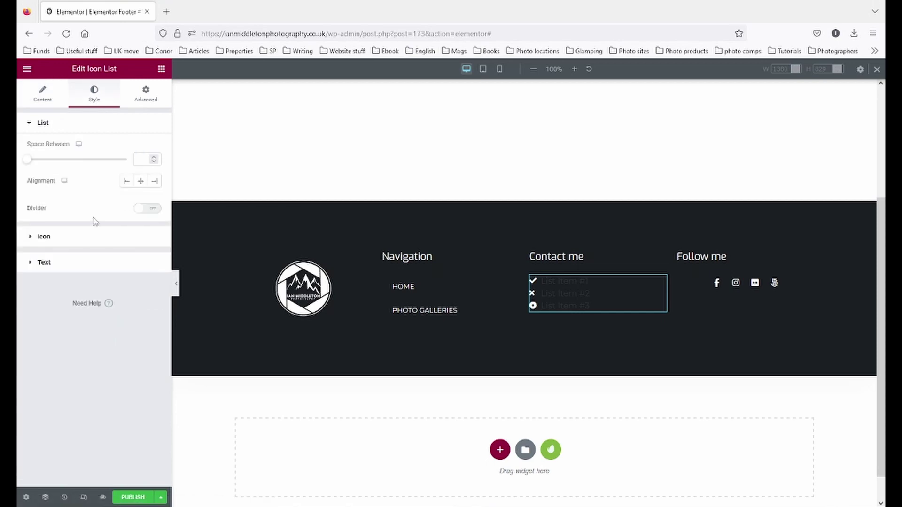
left_click(68, 270)
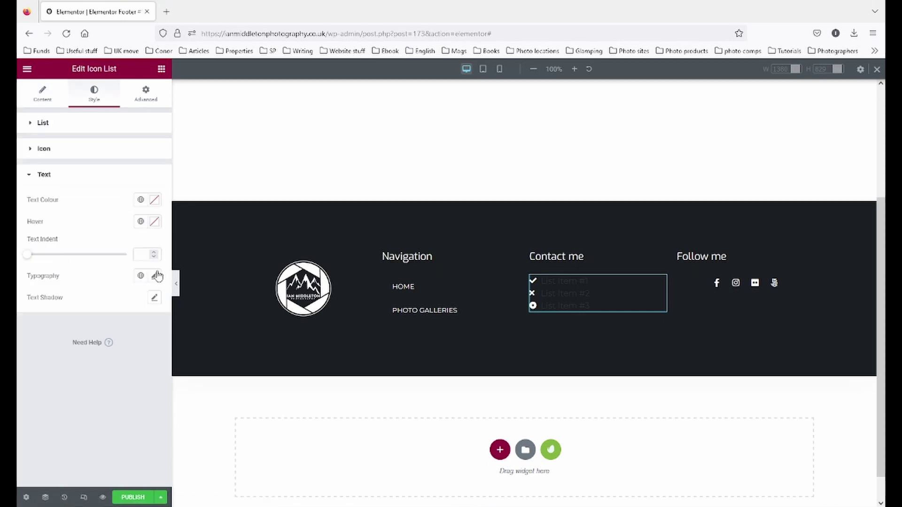
left_click(155, 200)
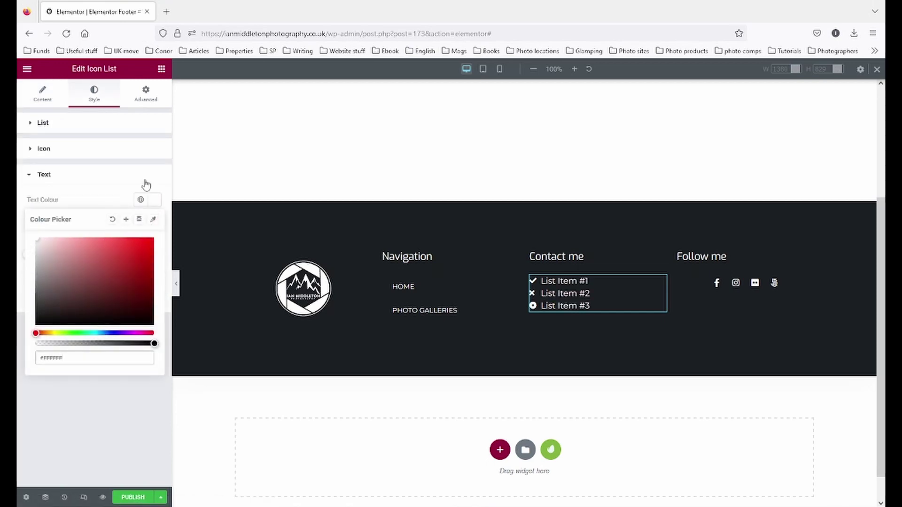
- Open List Item #1's icon library, close it unchanged, and deselect the list
left_click(34, 97)
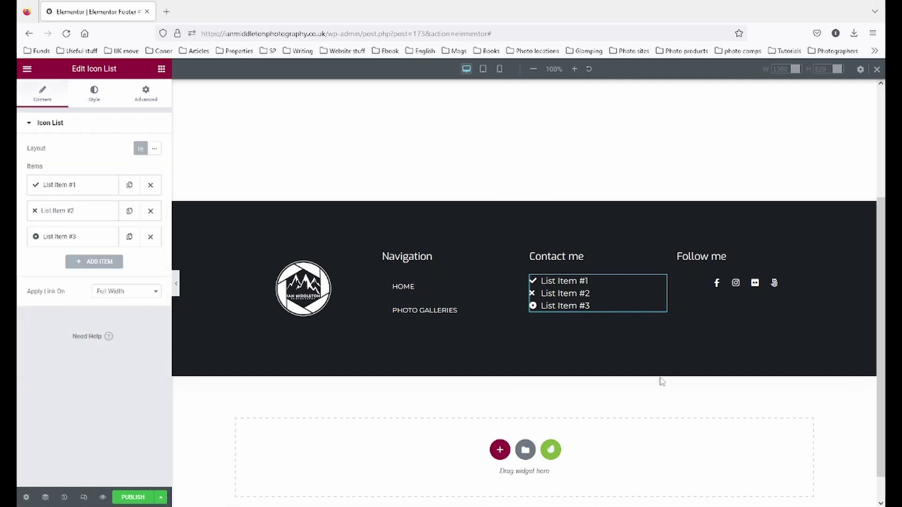
left_click(61, 186)
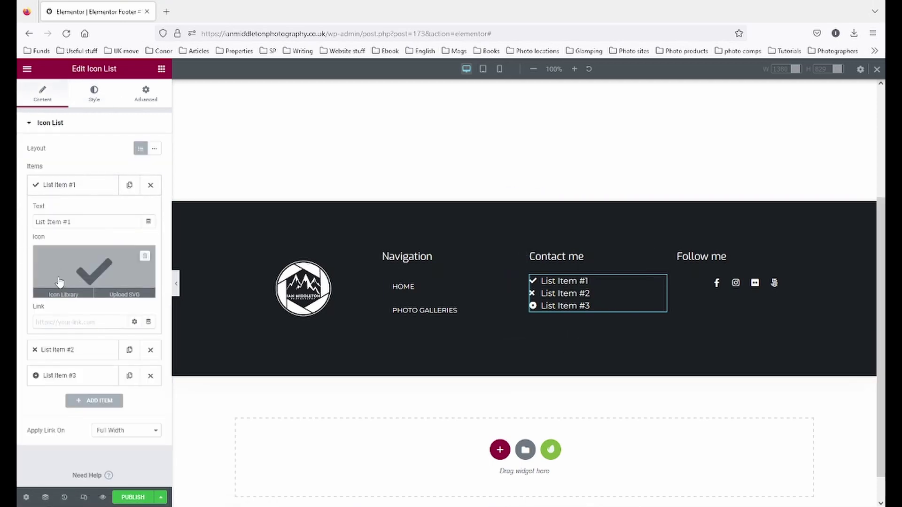
left_click(63, 291)
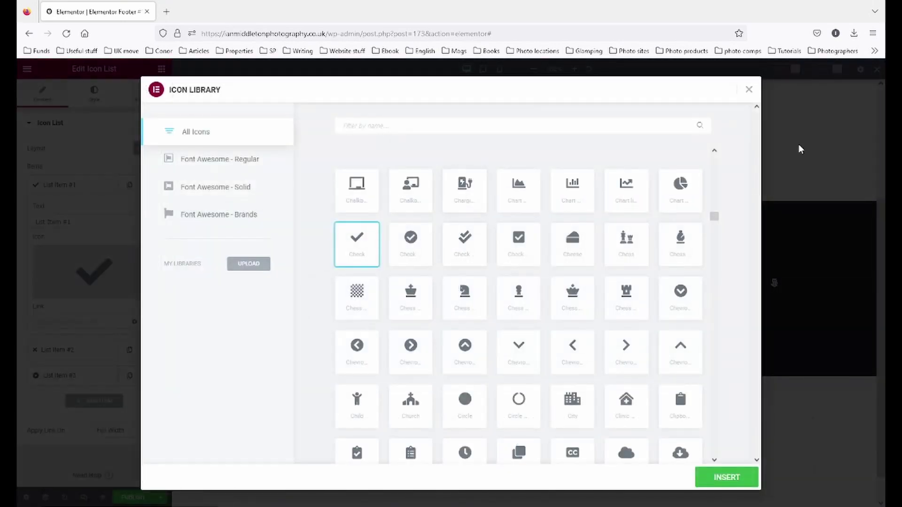
left_click(749, 94)
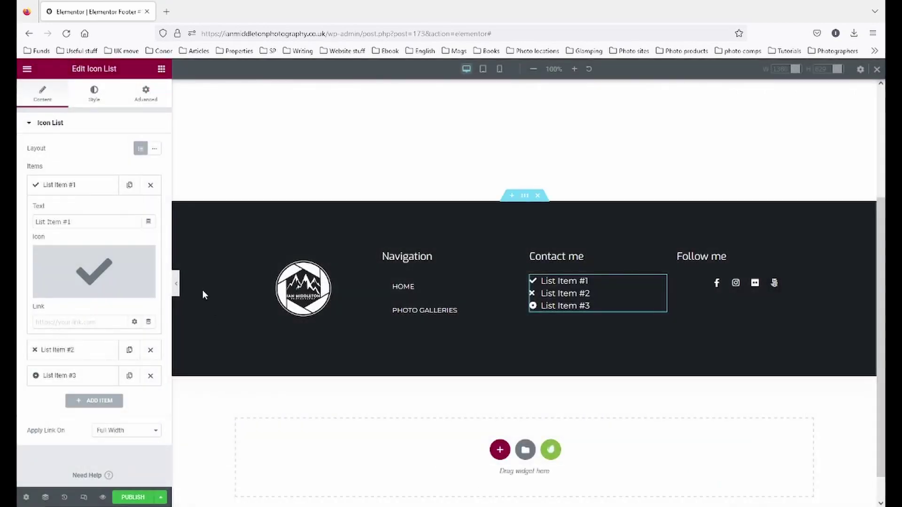
left_click(550, 453)
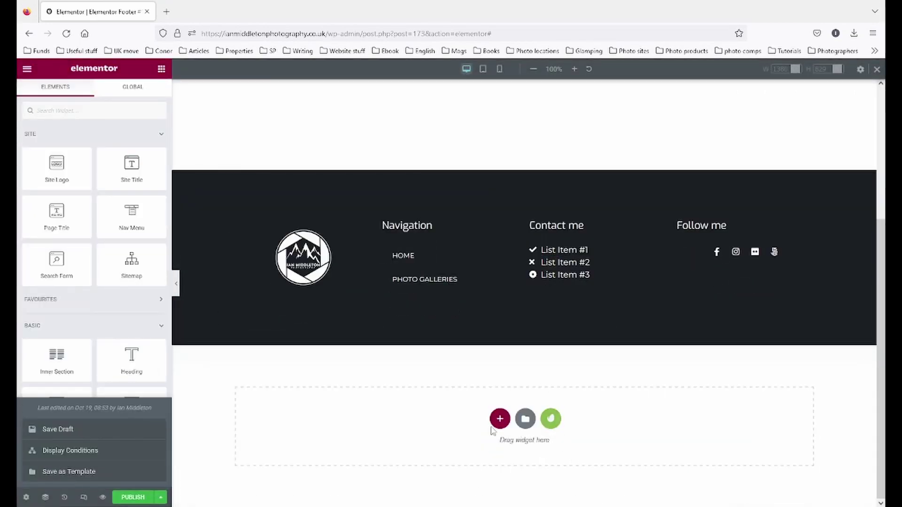
- Insert the first dark footer from the Envato Template Kits Free Blocks > Footer library
left_click(557, 420)
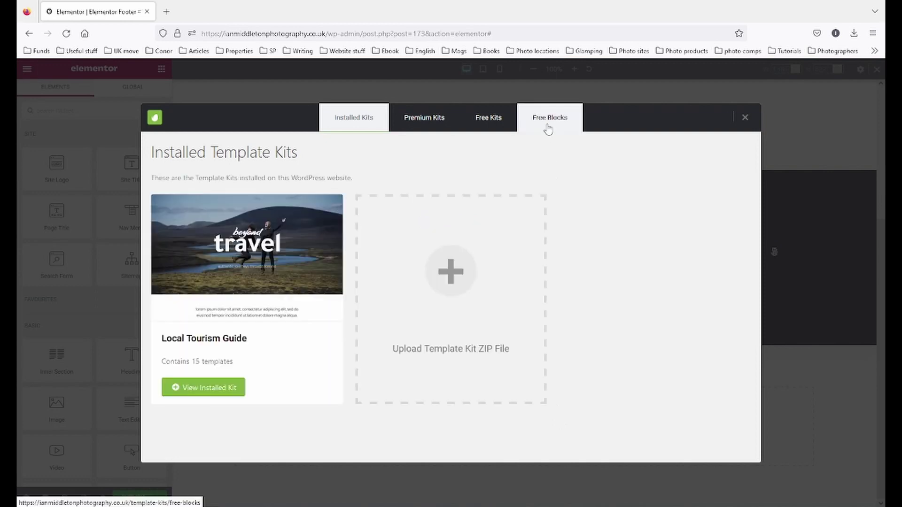
left_click(548, 125)
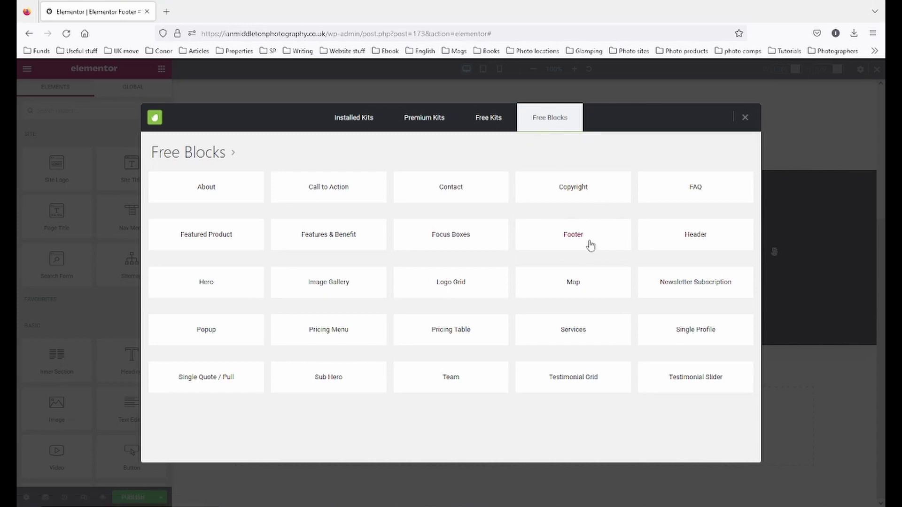
left_click(549, 238)
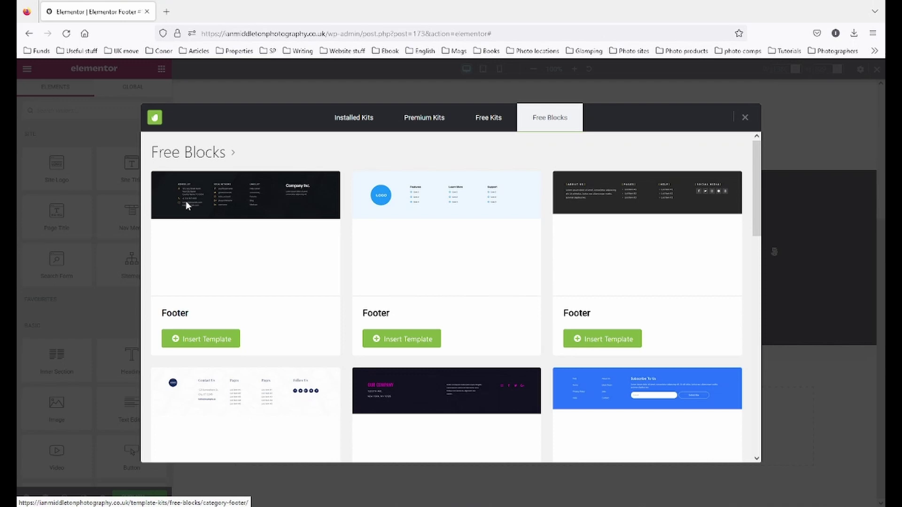
left_click(209, 338)
- Move the imported contact list into Contact me, then delete the placeholder list and leftover section
left_click_drag(370, 333, 560, 200)
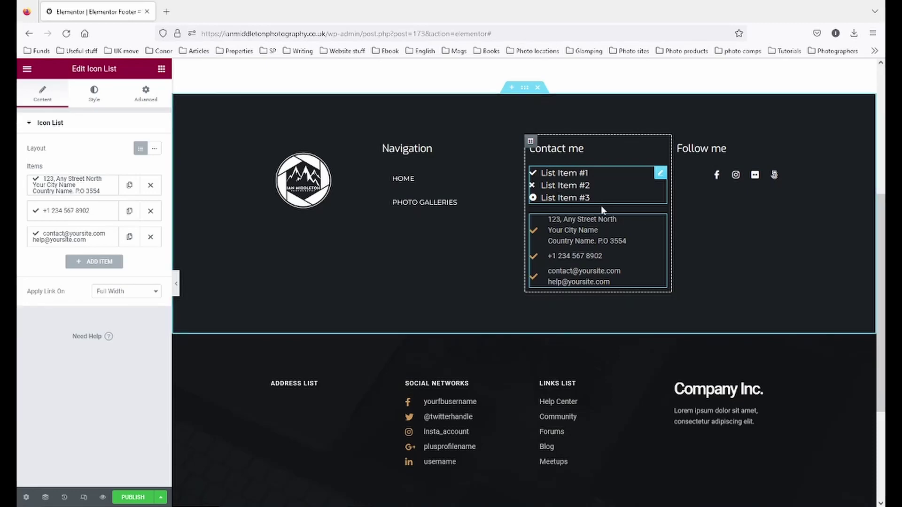
right_click(658, 178)
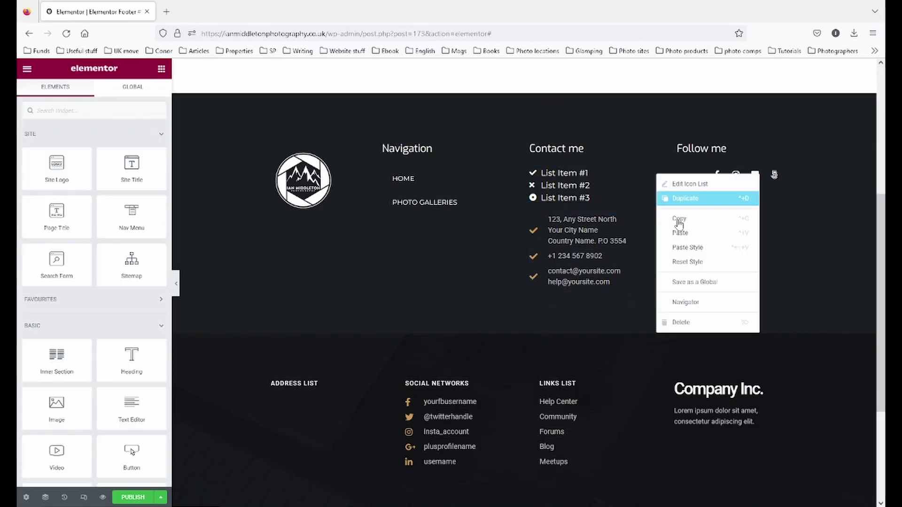
left_click(689, 321)
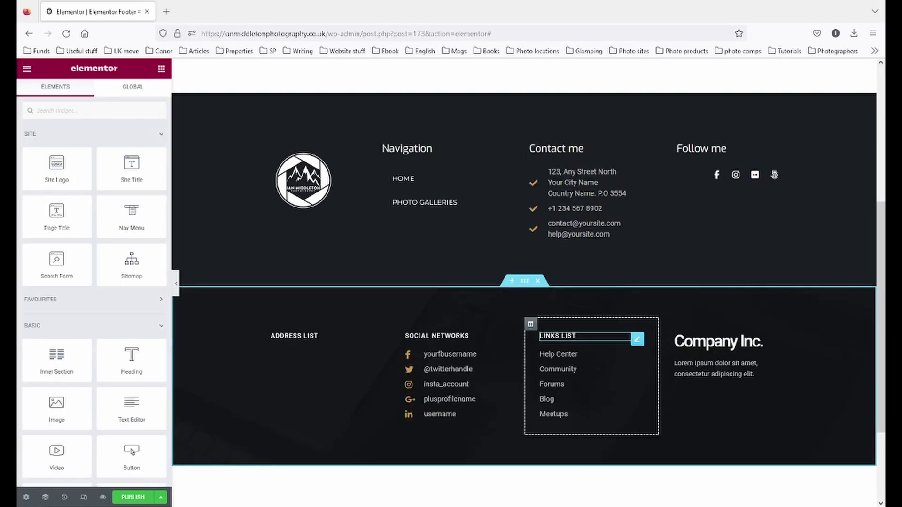
left_click(536, 281)
- Save the footer as a draft
left_click(160, 497)
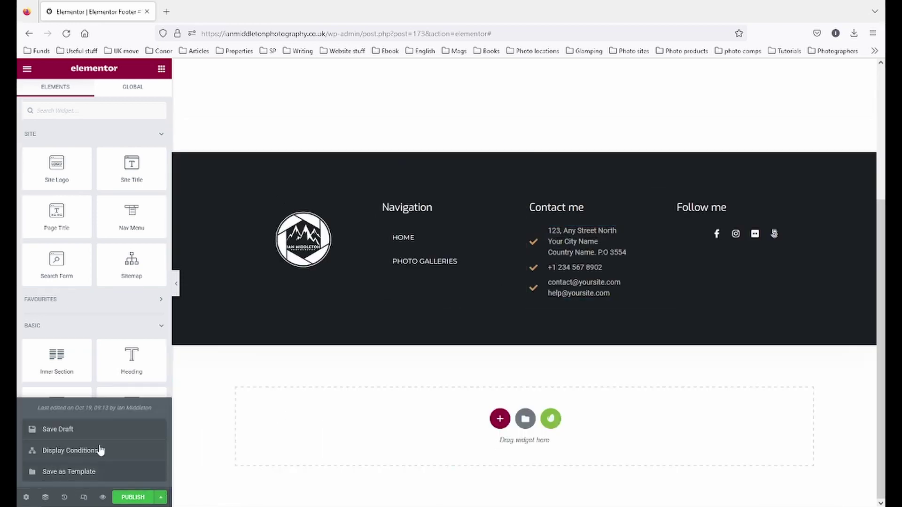
left_click(66, 429)
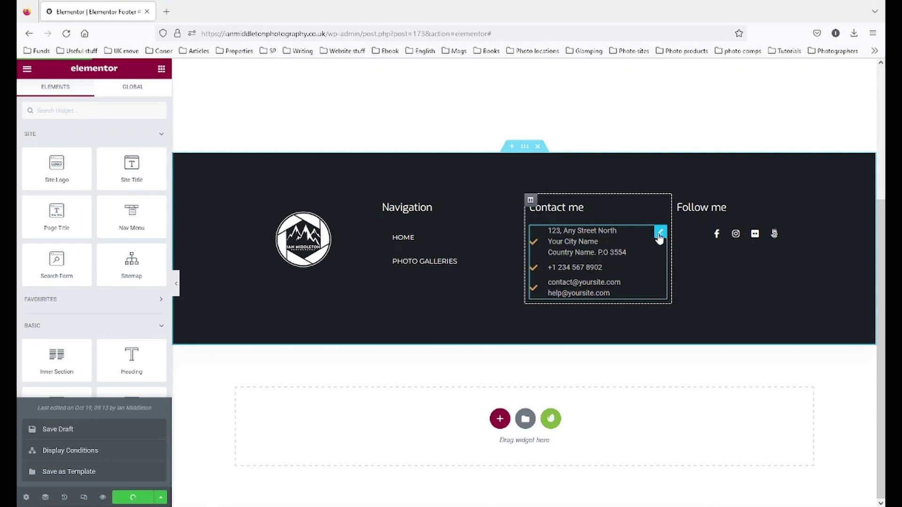
left_click(659, 235)
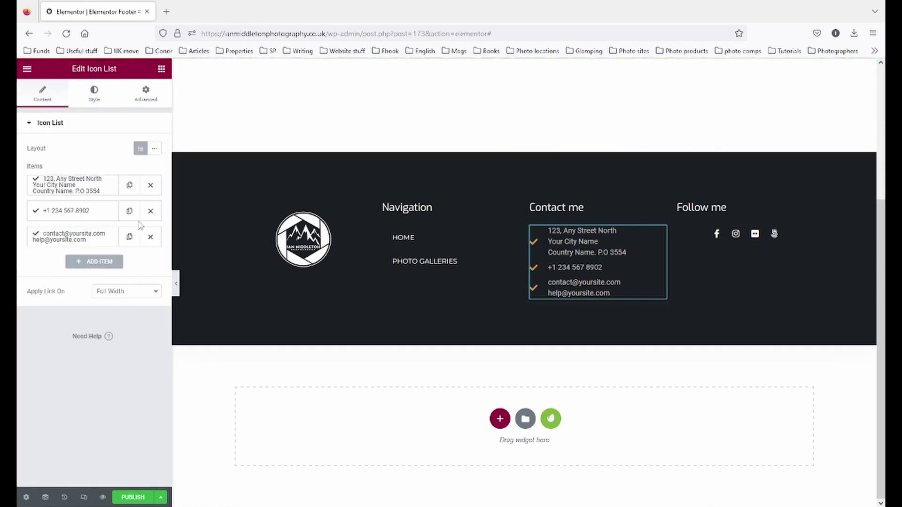
- Give the address item the Location icon from the Icon Library
left_click(54, 186)
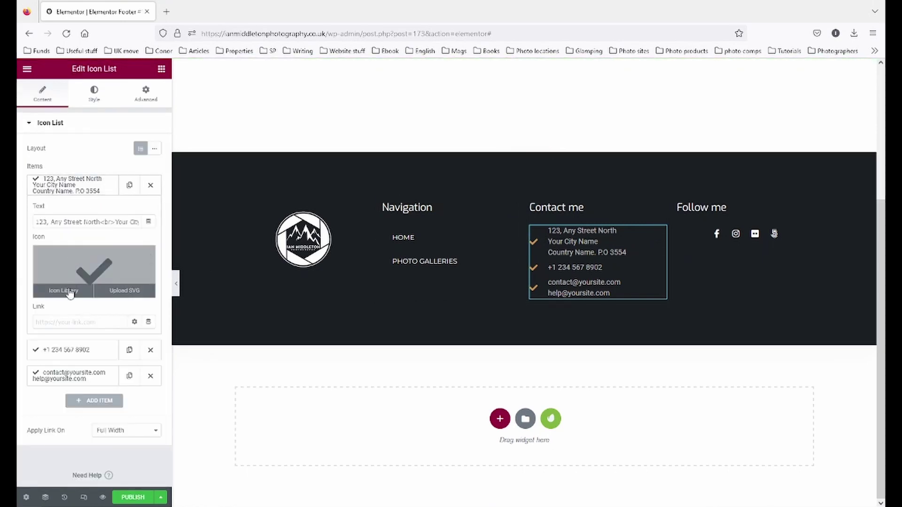
left_click(61, 288)
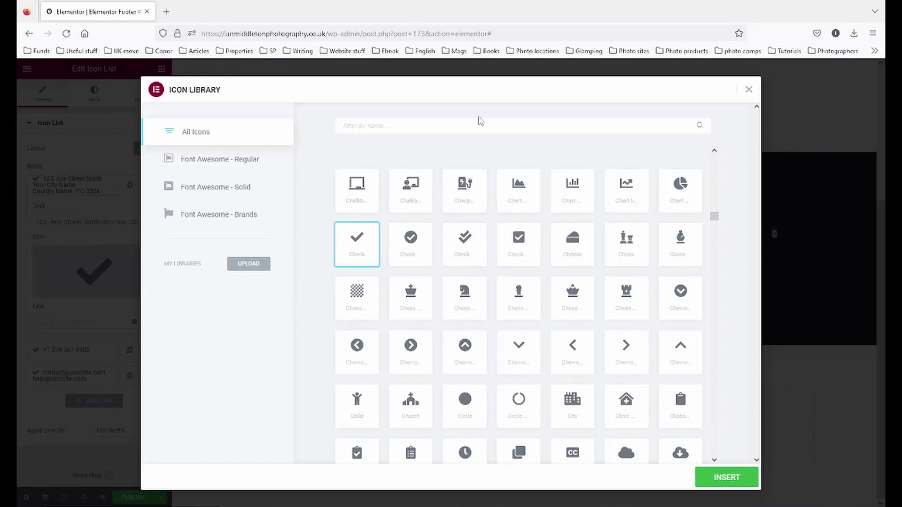
type("loca")
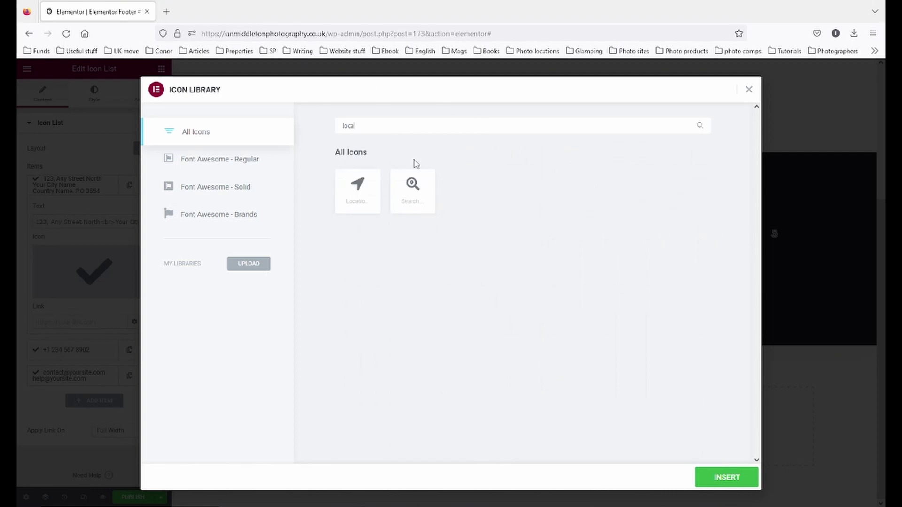
left_click(363, 207)
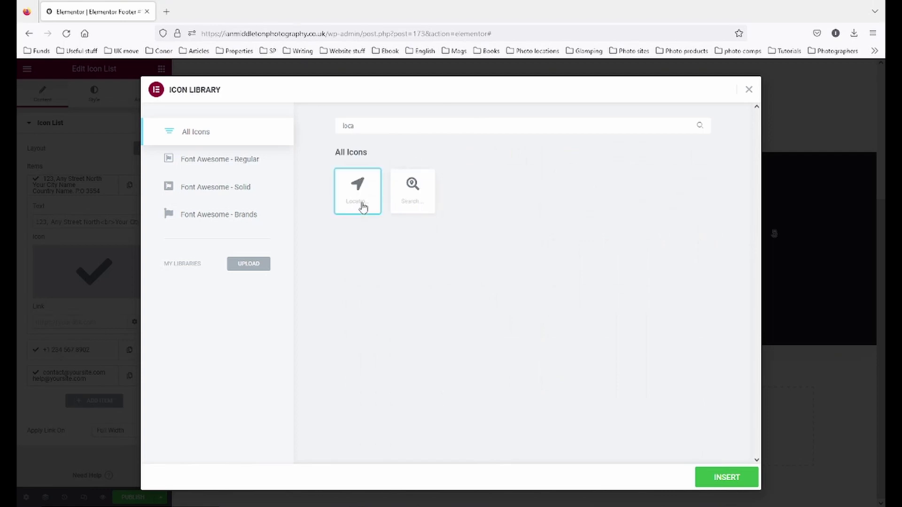
left_click(699, 480)
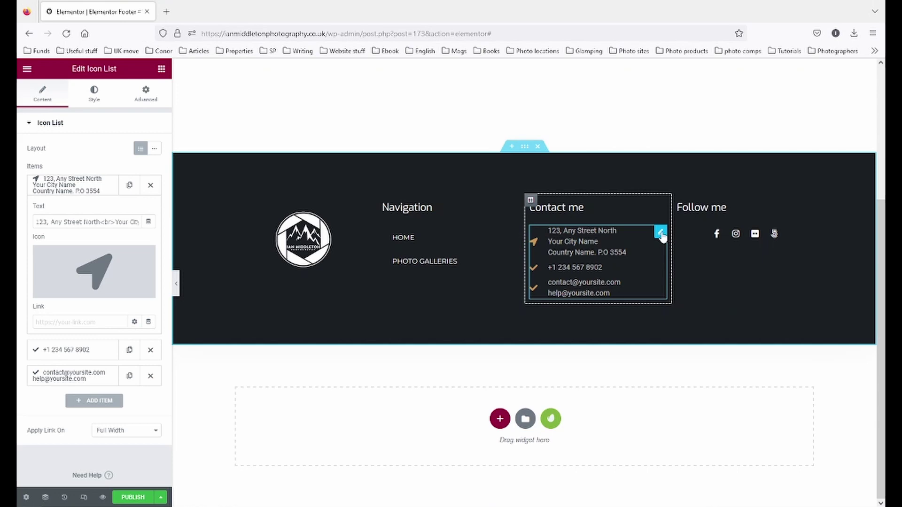
left_click(71, 184)
- Give the phone number item a phone handset icon
left_click(64, 214)
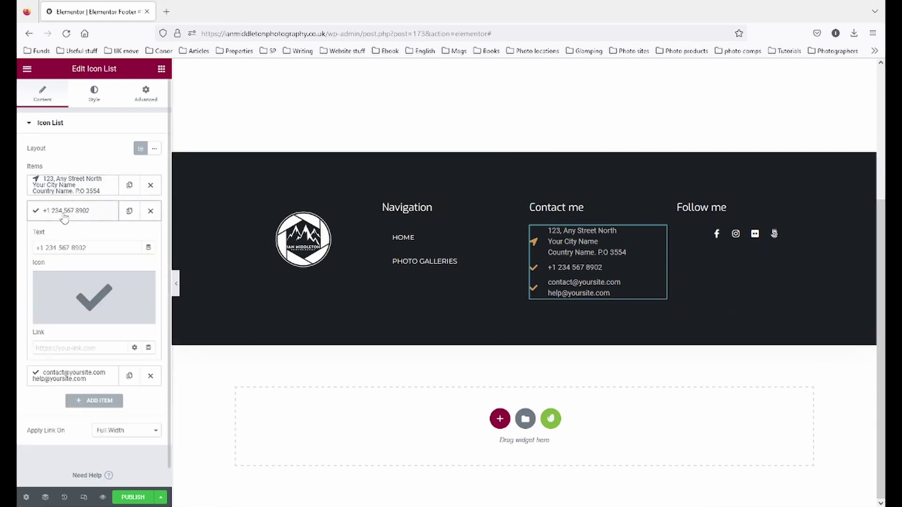
left_click(62, 316)
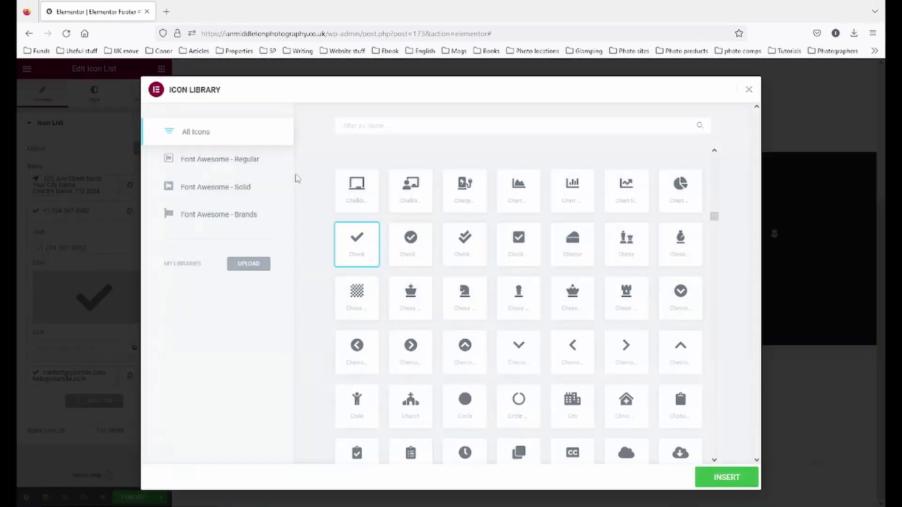
type("tel")
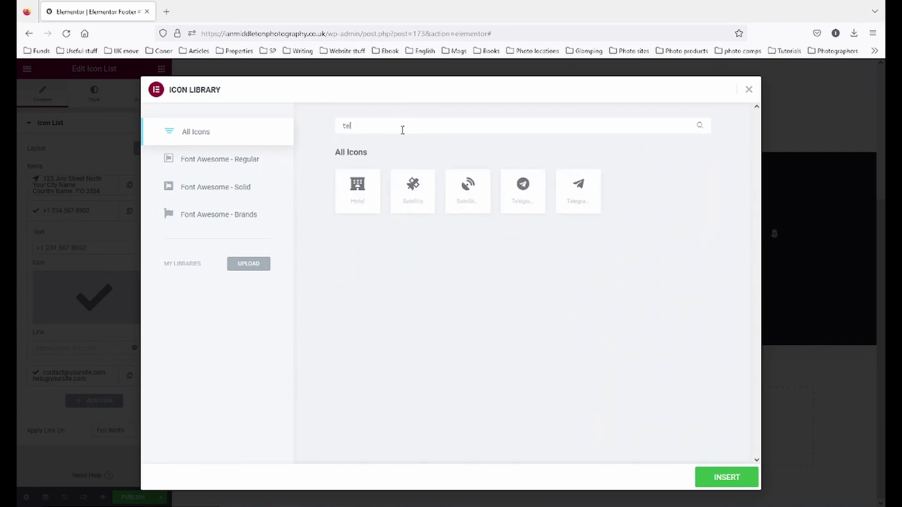
type("phone")
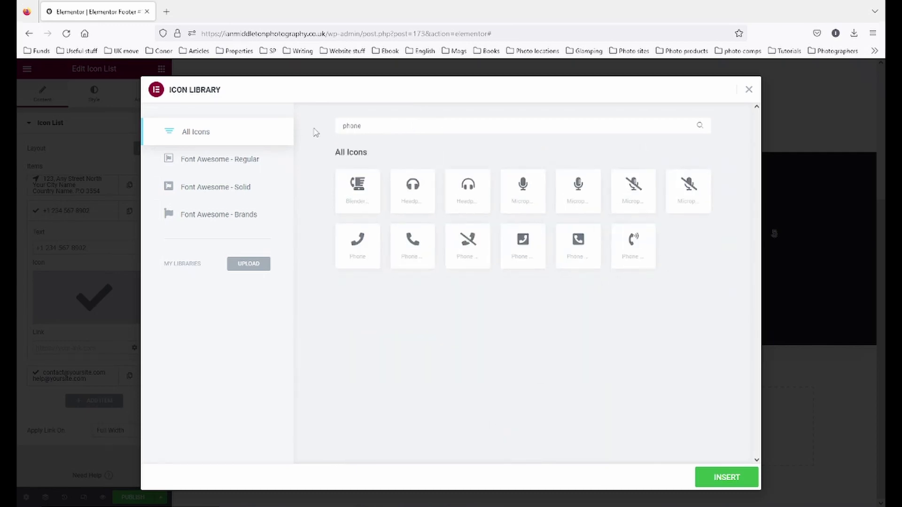
left_click(362, 256)
left_click(747, 479)
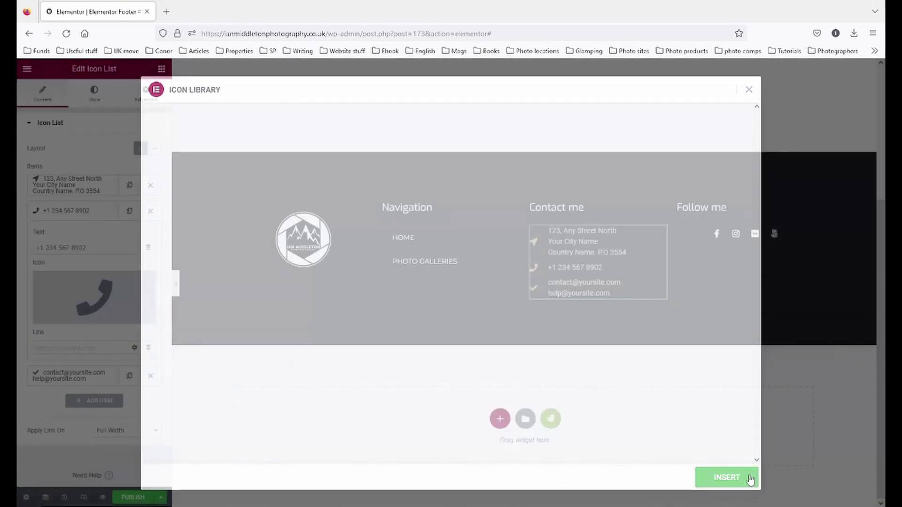
left_click(58, 212)
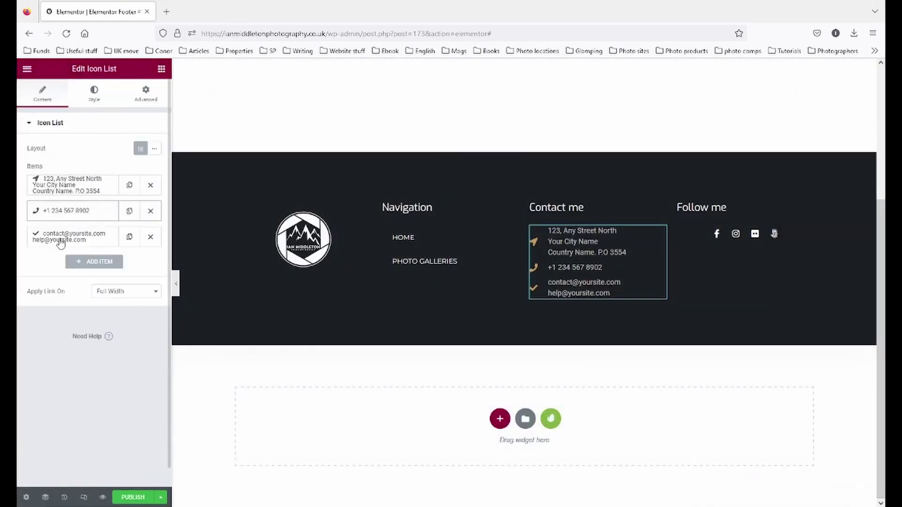
- Give the email item the solid Envelope icon
left_click(60, 237)
mouse_move(77, 320)
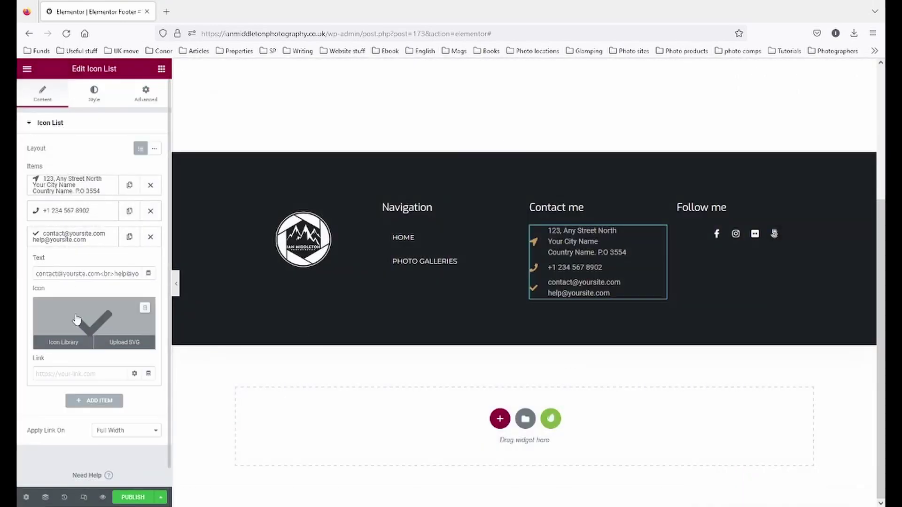
left_click(66, 343)
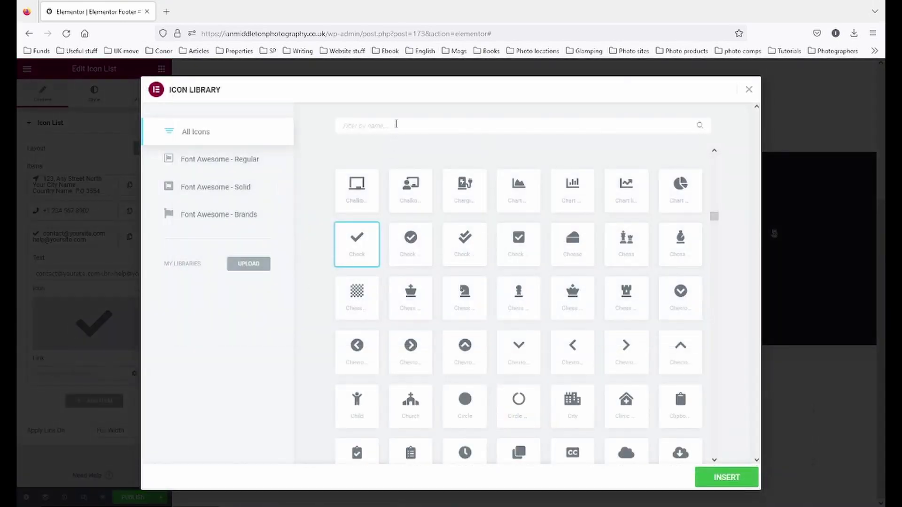
type("e")
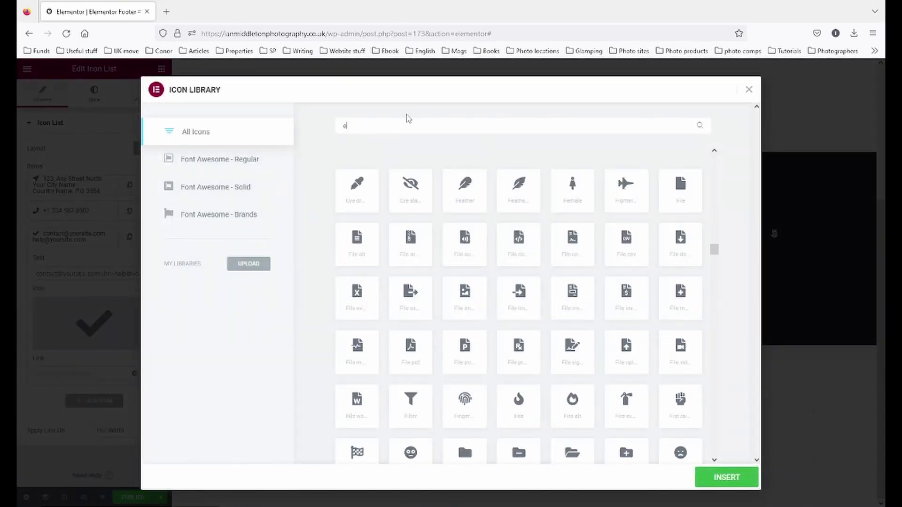
type("nve")
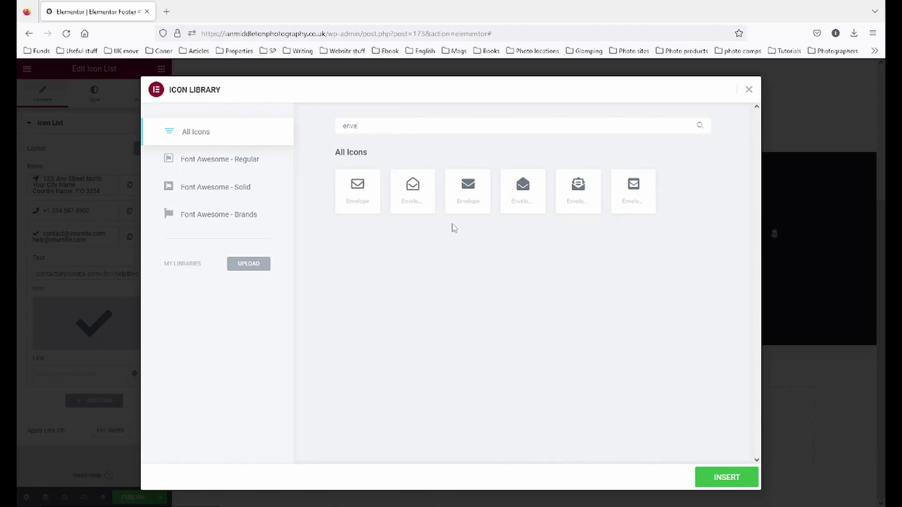
left_click(465, 188)
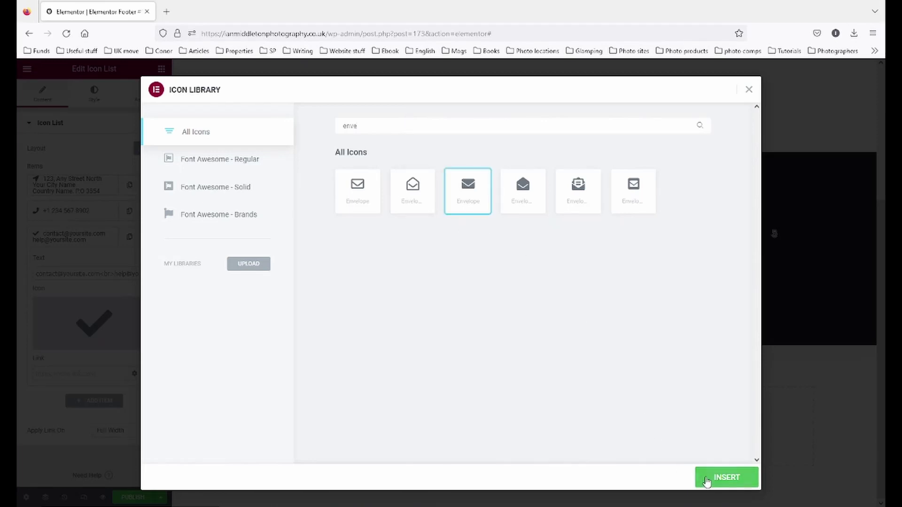
left_click(703, 479)
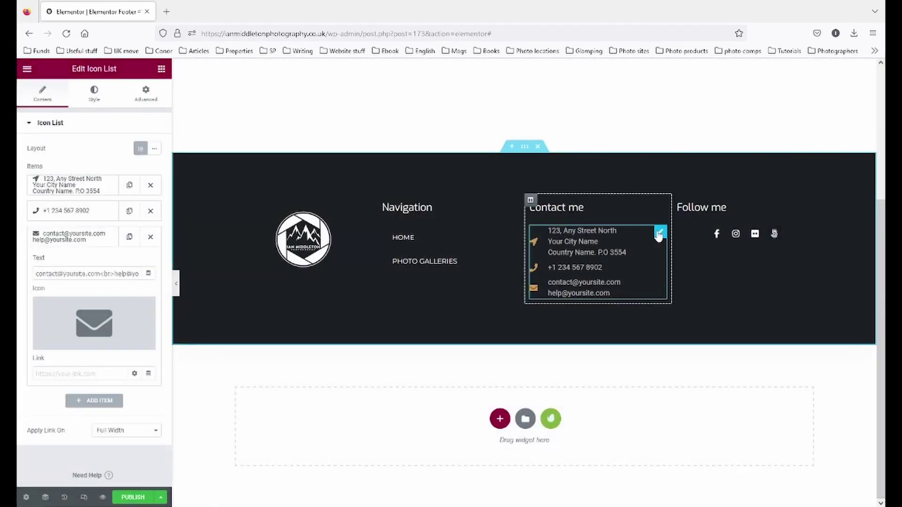
- Set the contact list's icon colour to white
left_click(94, 93)
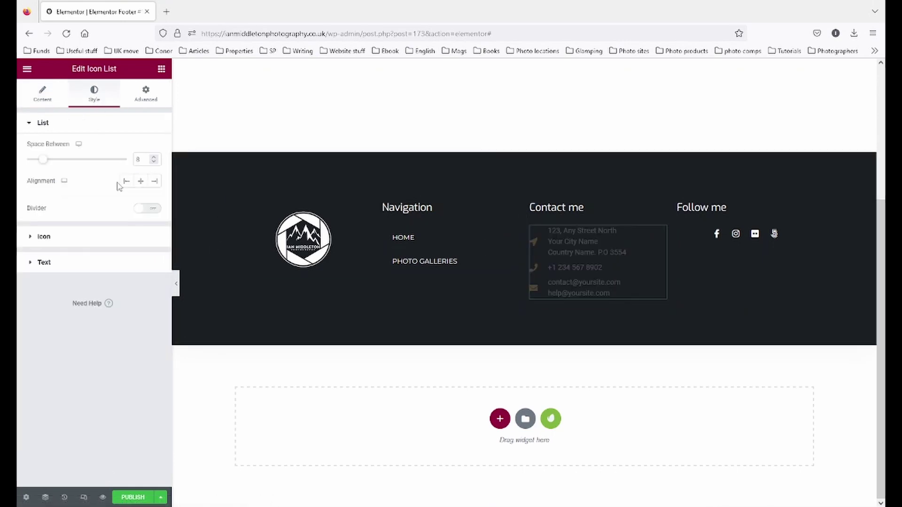
left_click(45, 237)
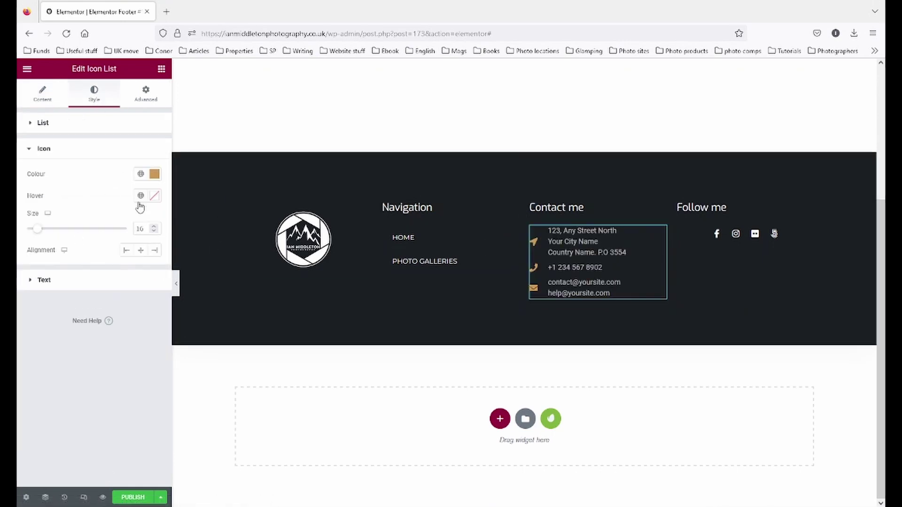
left_click(153, 174)
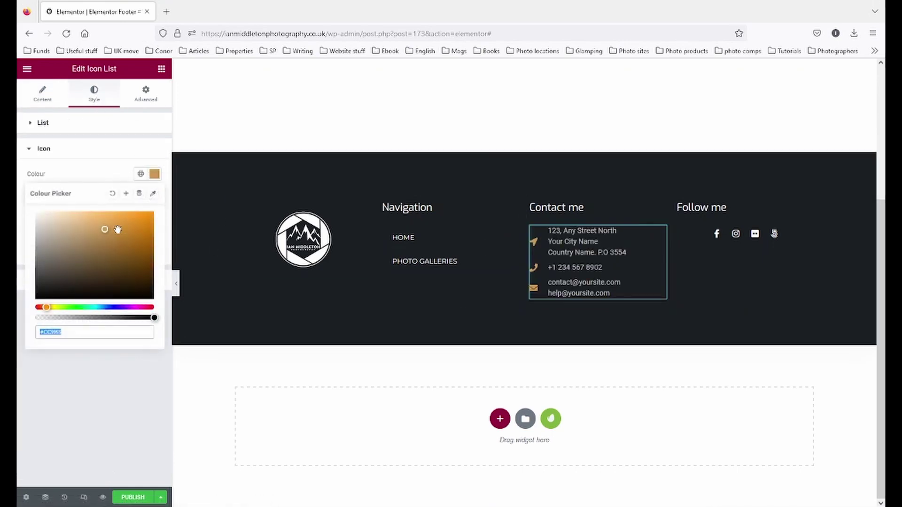
left_click(107, 174)
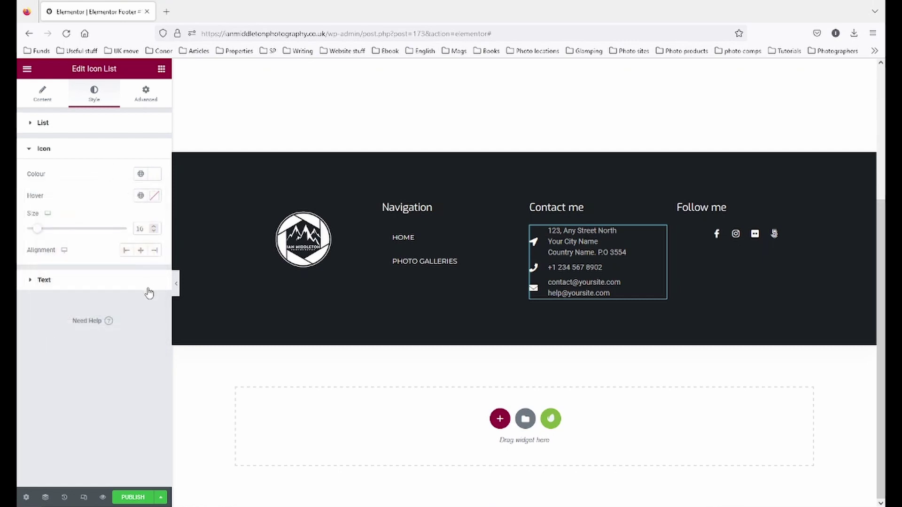
- Set the contact list's text colour to fully opaque white #FFFFFF
left_click(92, 285)
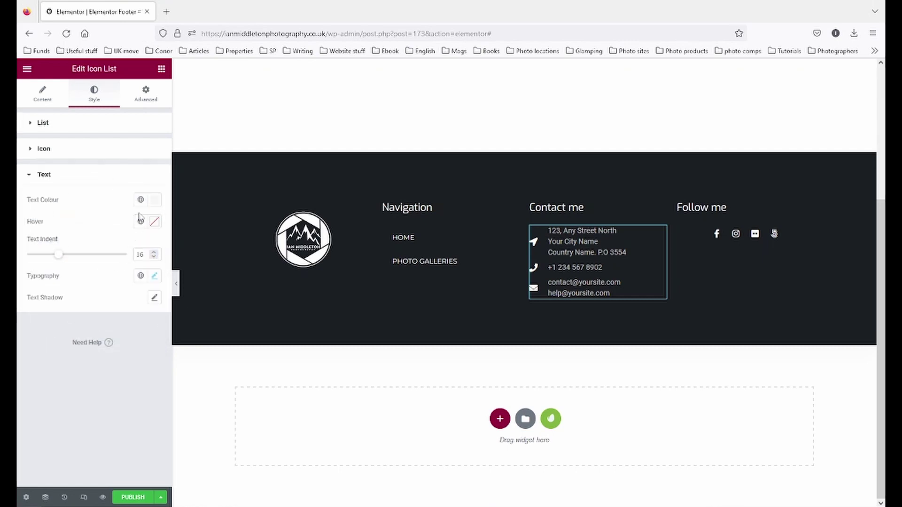
left_click(151, 201)
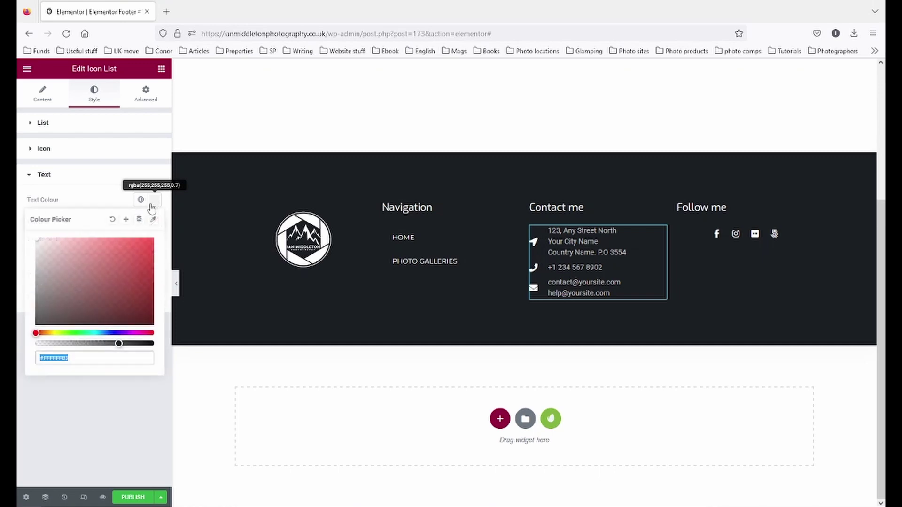
left_click(113, 221)
left_click(118, 263)
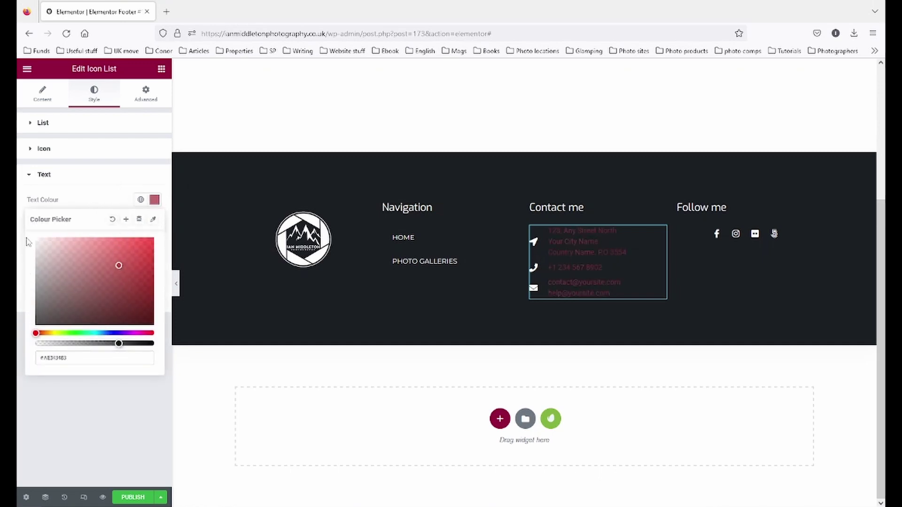
left_click(112, 221)
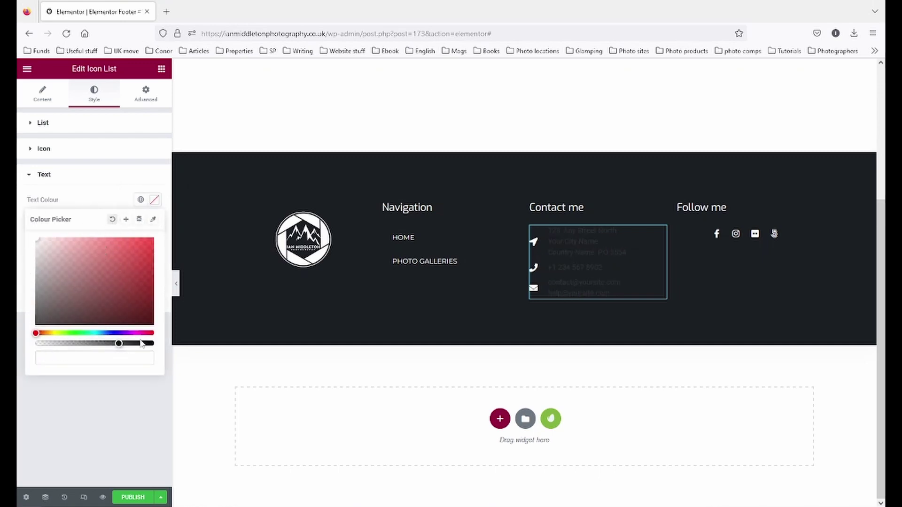
left_click_drag(118, 342, 174, 344)
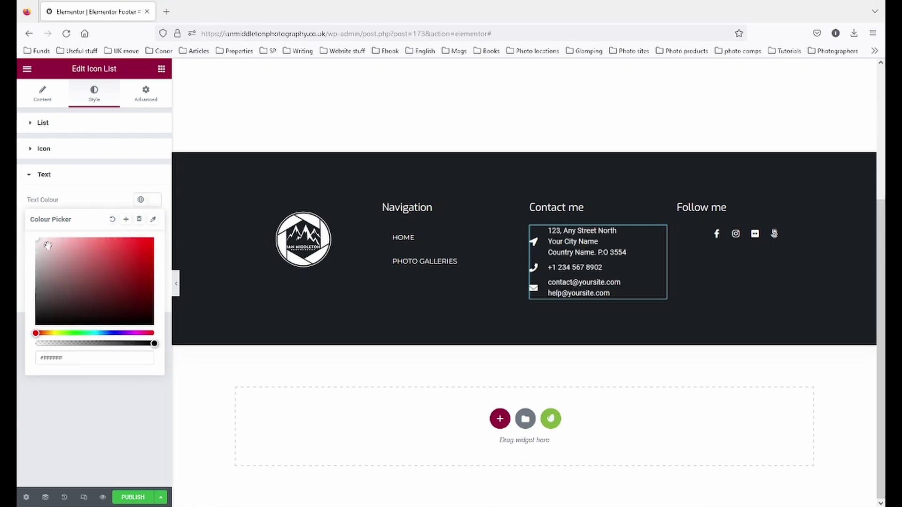
left_click_drag(48, 245, 32, 233)
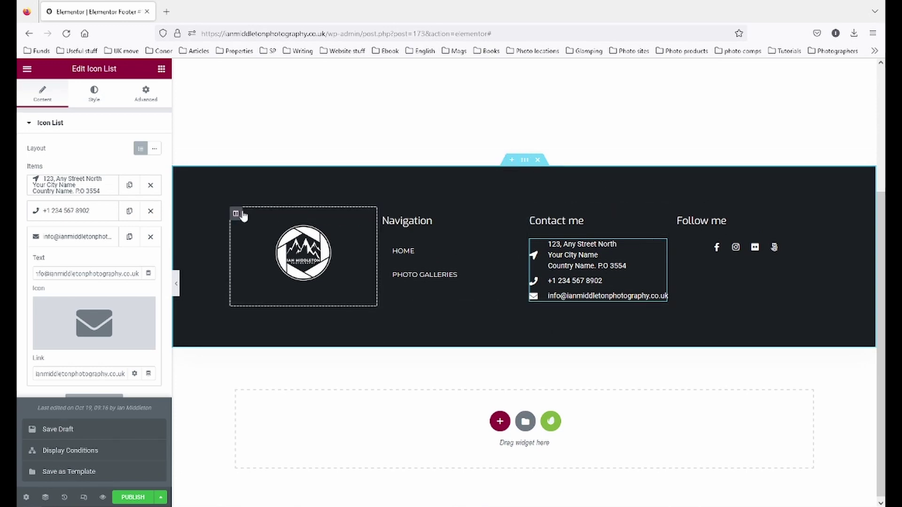
- Set the logo and Contact me column widths to 25%
left_click(235, 215)
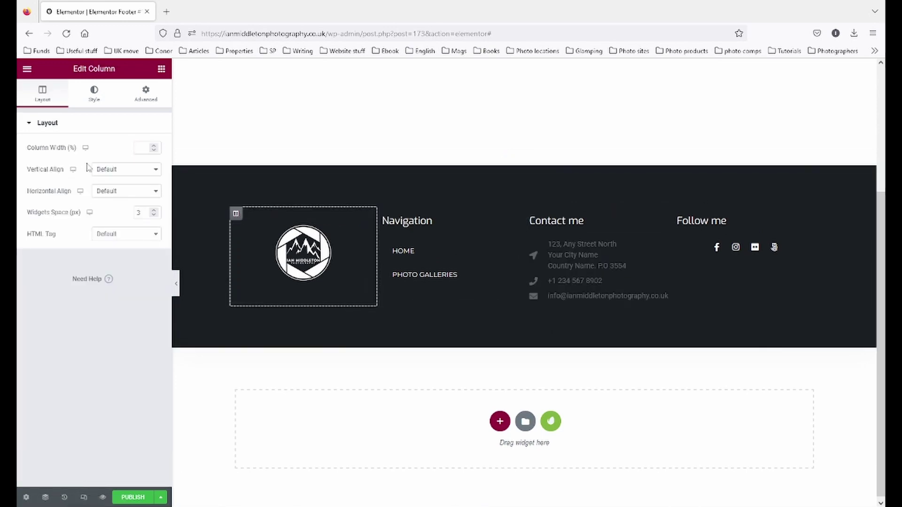
left_click(143, 147)
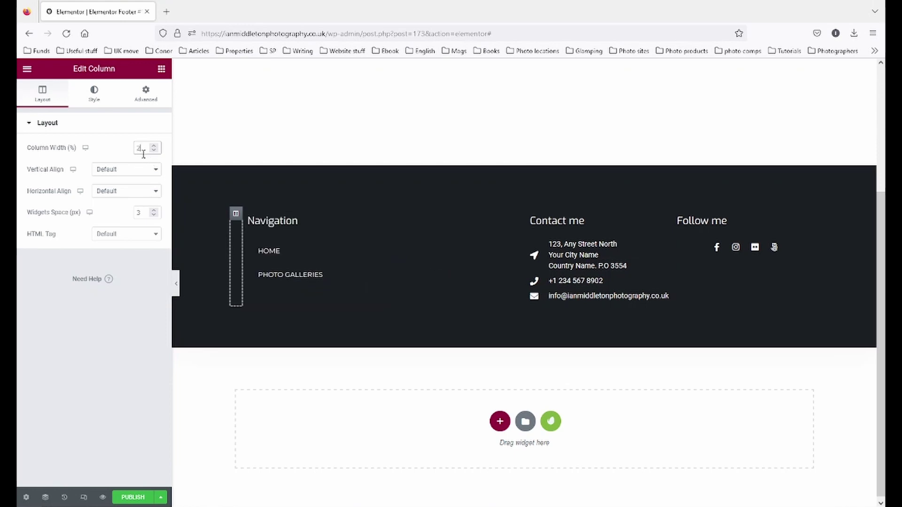
left_click(383, 214)
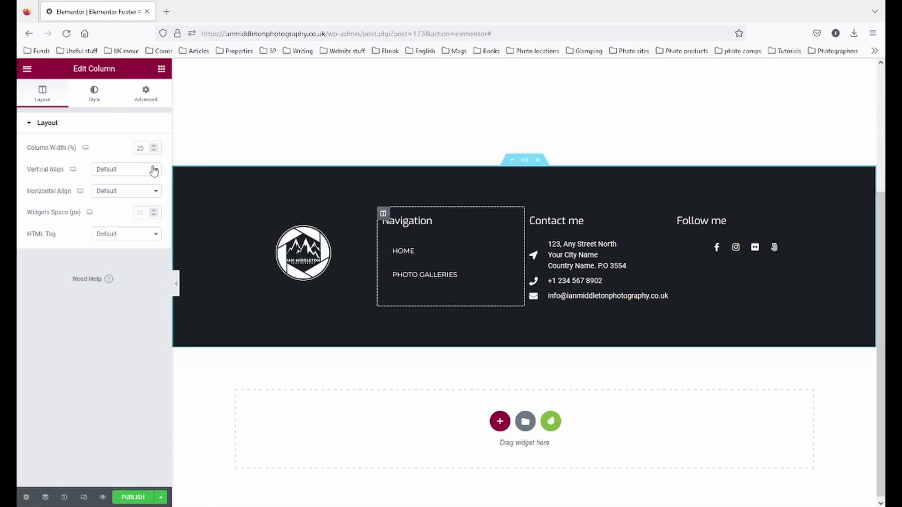
left_click(531, 215)
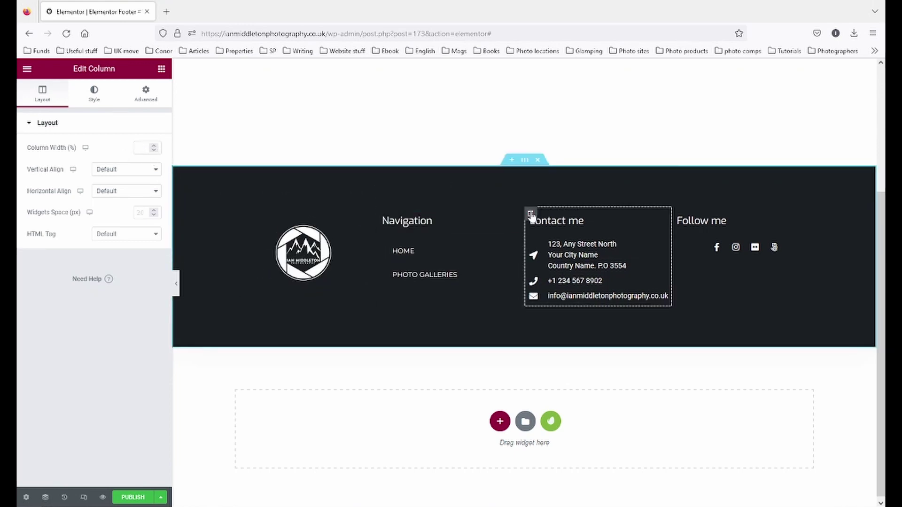
left_click(149, 148)
key("BackSpace")
type("5")
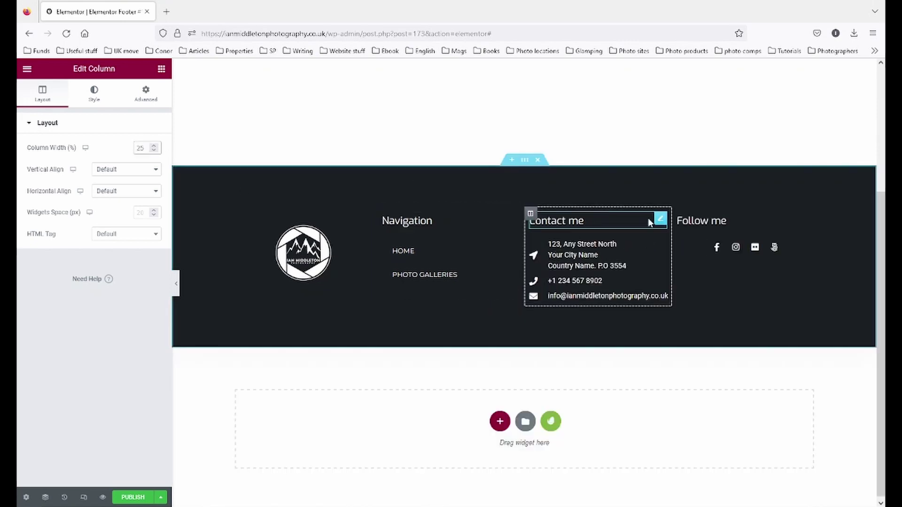
left_click(678, 215)
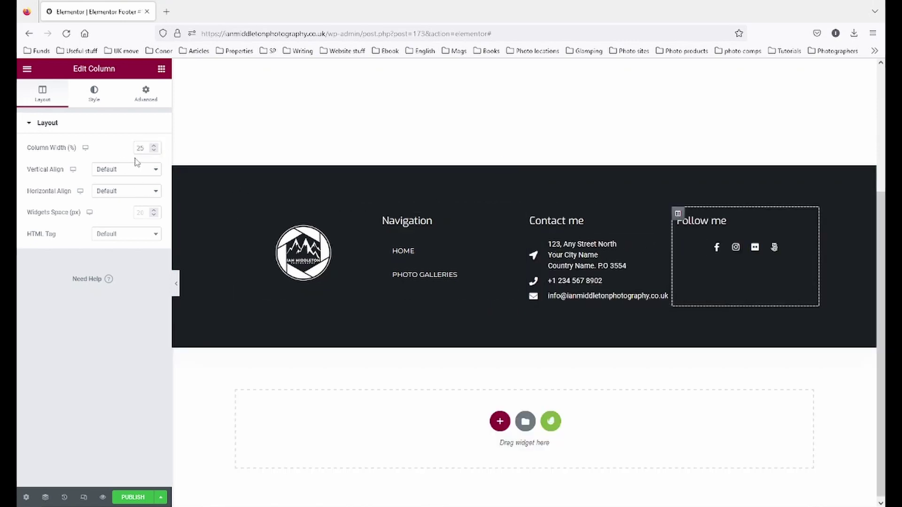
- Centre the Navigation heading and the footer menu links
left_click(434, 221)
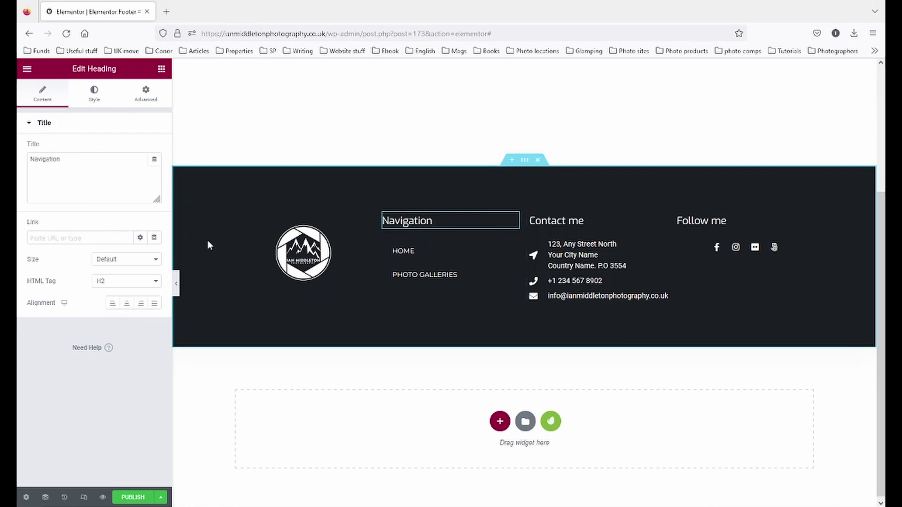
left_click(126, 303)
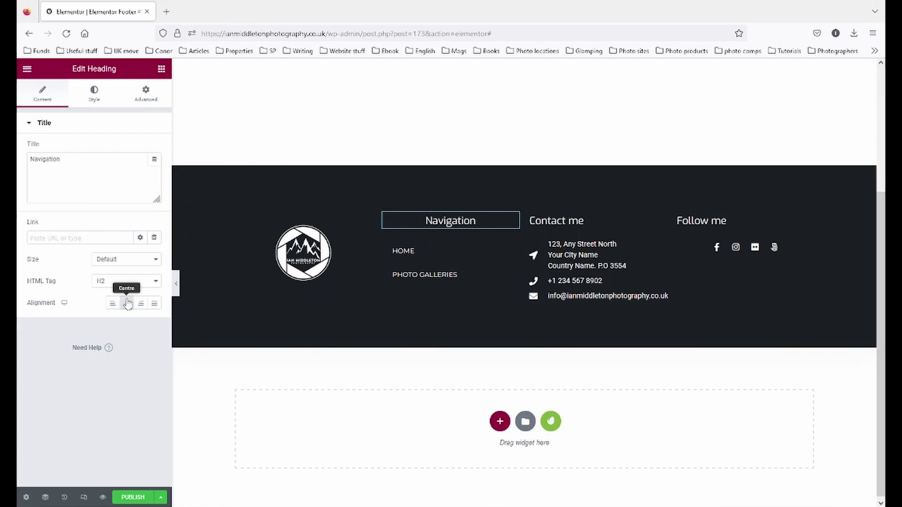
left_click(486, 255)
left_click(43, 94)
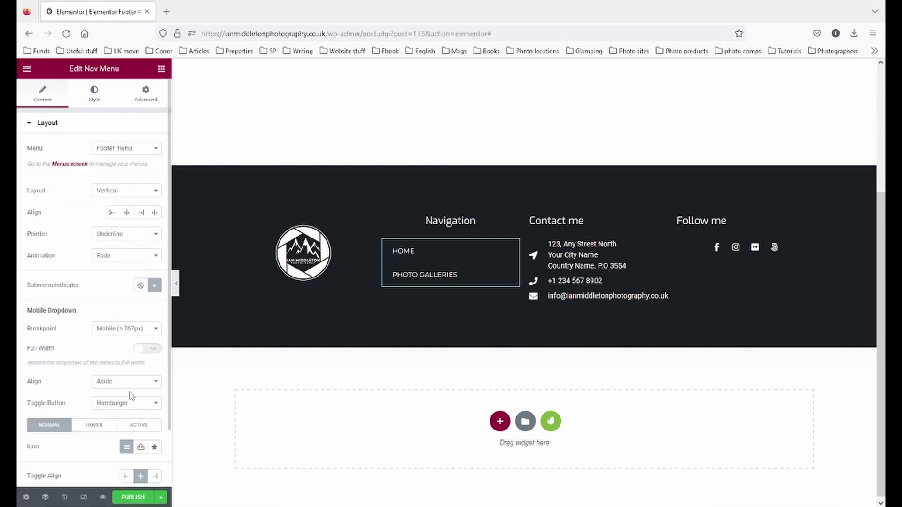
scroll(131, 396, "down", 2)
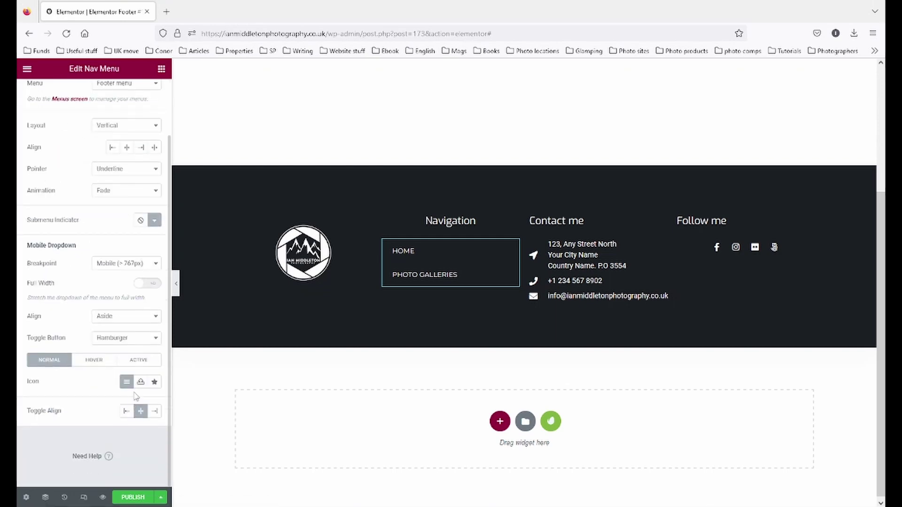
scroll(135, 396, "up", 2)
left_click(126, 212)
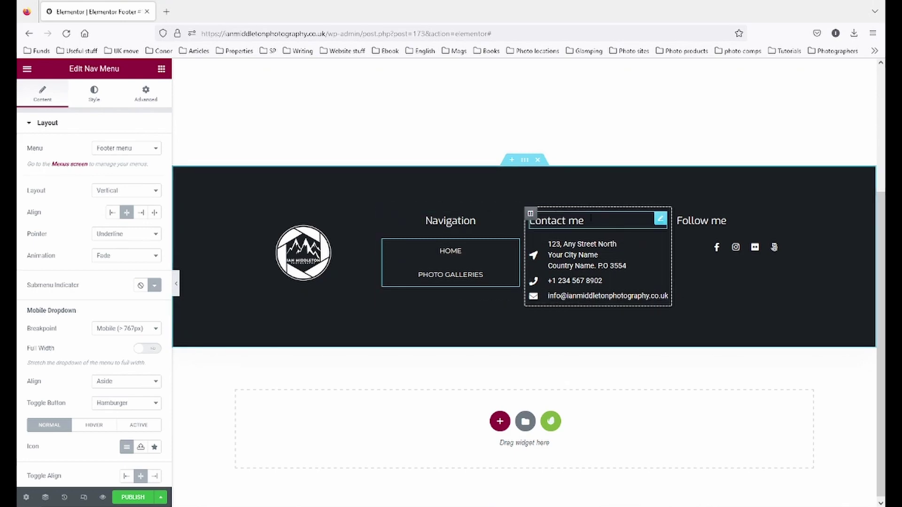
- Copy the Navigation heading's centred style onto the Contact me and Follow me headings
left_click_drag(659, 227, 733, 254)
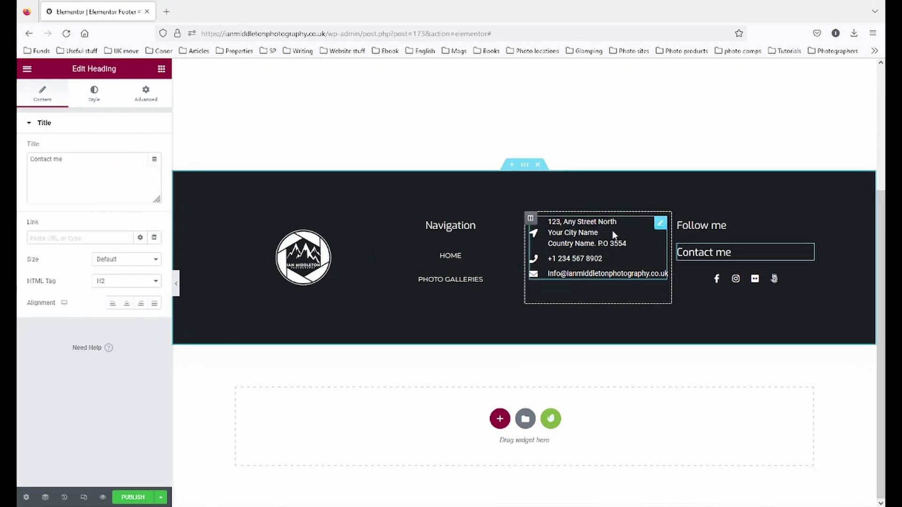
key("ctrl+z")
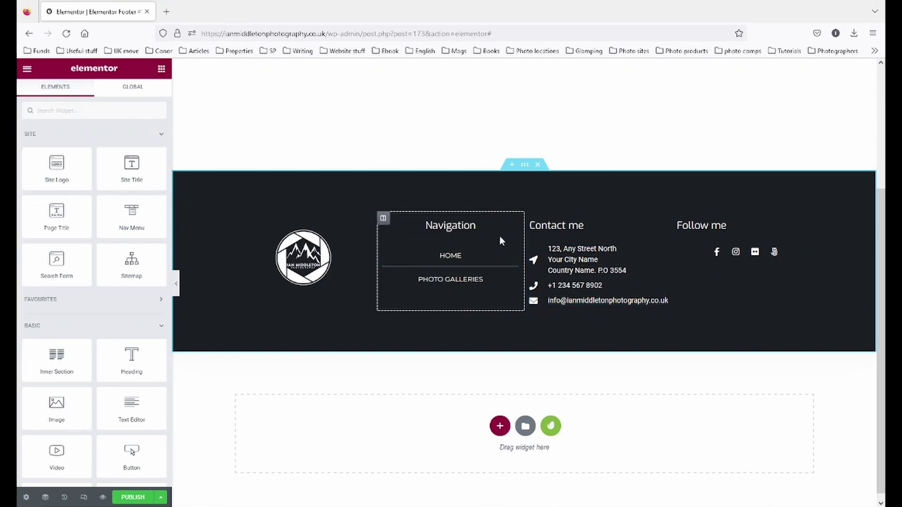
right_click(492, 224)
left_click(515, 270)
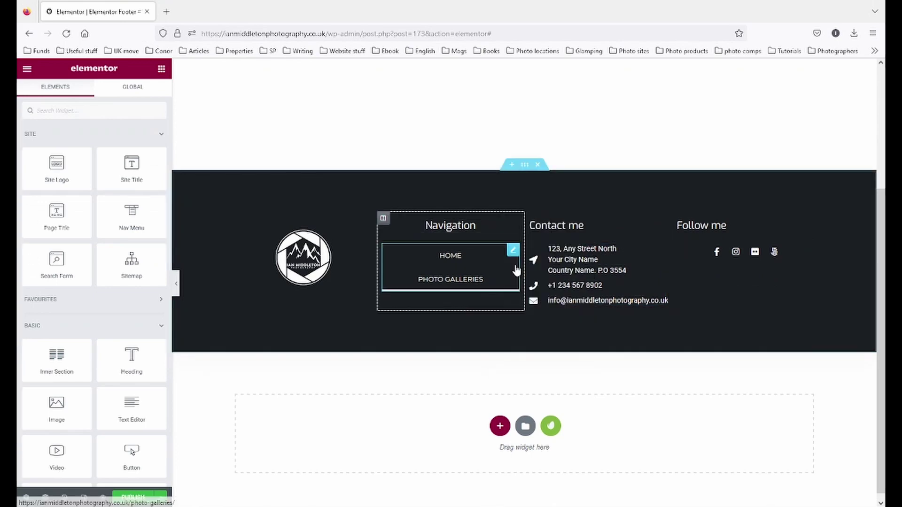
right_click(590, 224)
left_click(624, 296)
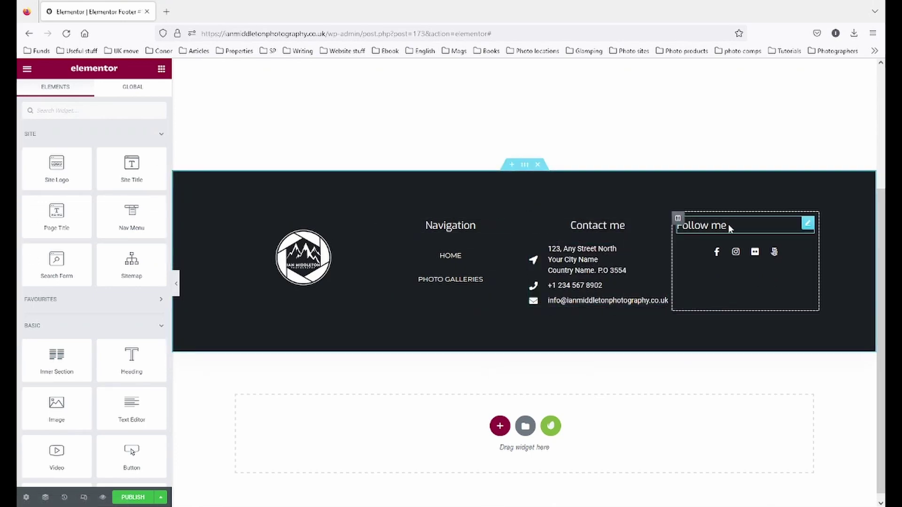
right_click(744, 228)
left_click(791, 310)
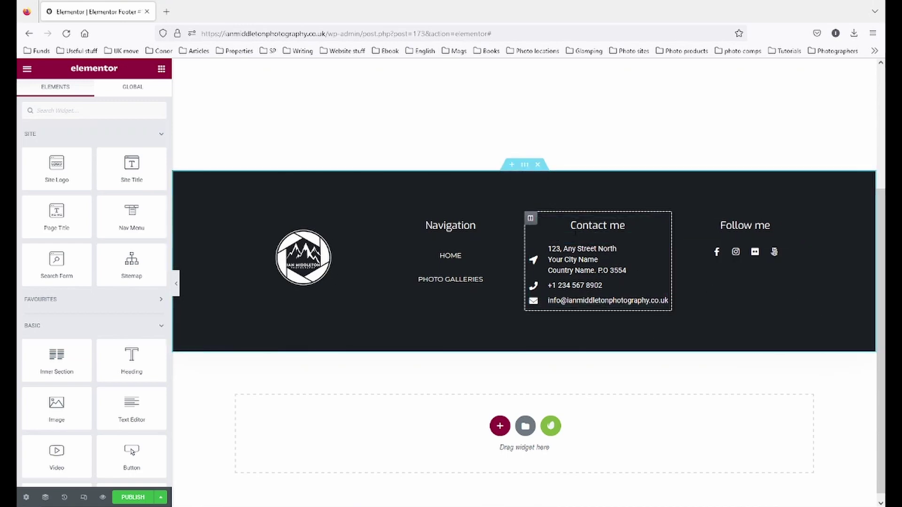
- Unlink the Contact me column's padding and trial some right padding, then remove it
left_click(530, 220)
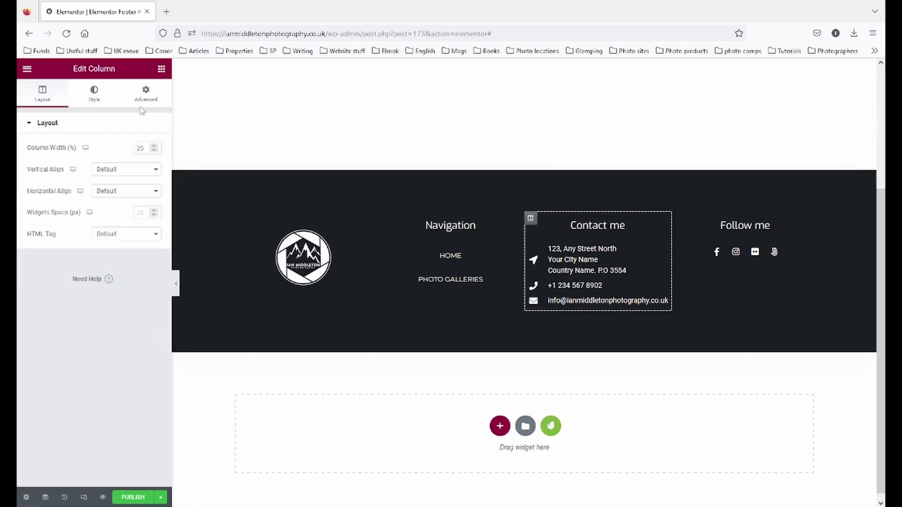
left_click(146, 91)
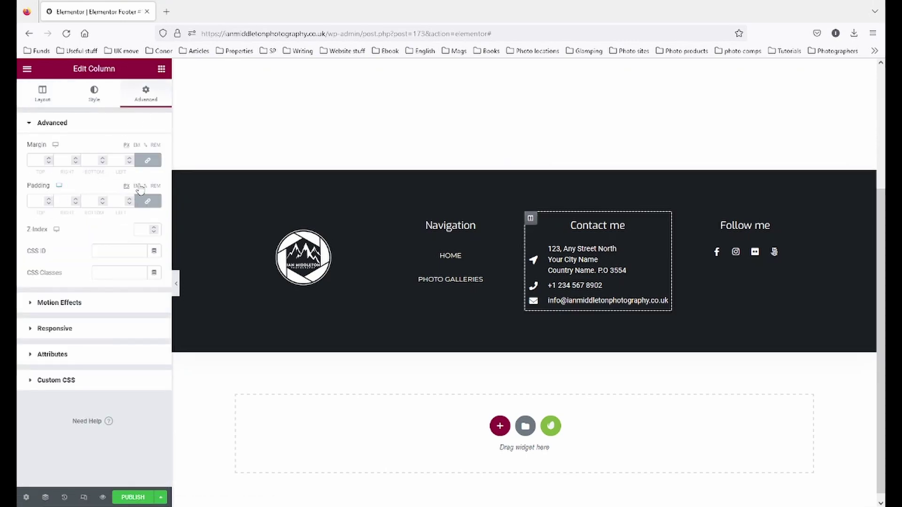
left_click(149, 205)
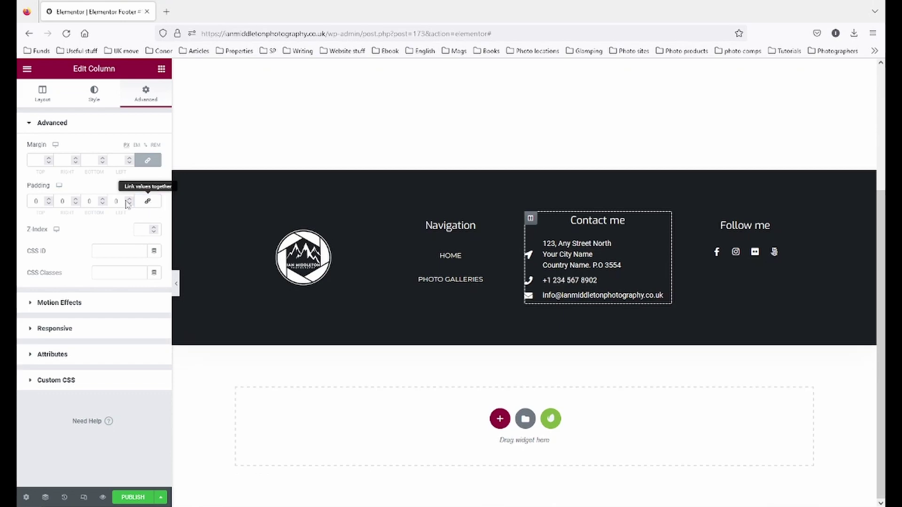
left_click(76, 198)
left_click(76, 199)
left_click(76, 198)
left_click(76, 199)
left_click(75, 199)
left_click(76, 199)
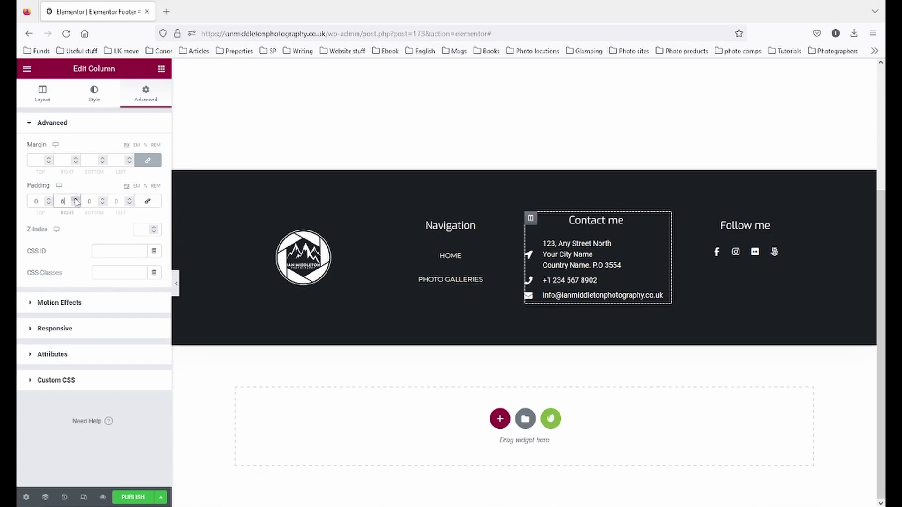
left_click(76, 204)
left_click(76, 204)
left_click(76, 203)
left_click(75, 204)
left_click(75, 204)
left_click(76, 203)
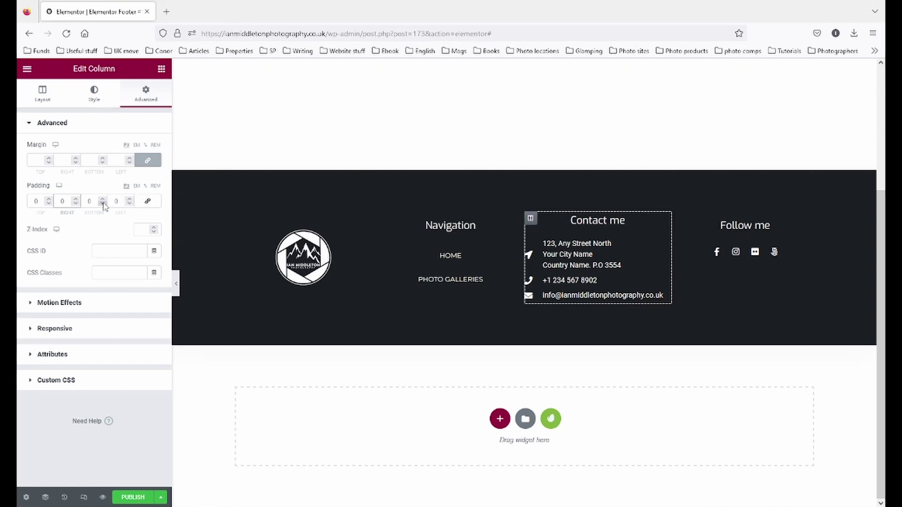
- Set the Contact me column's left and right padding to 0
left_click_drag(130, 200, 130, 201)
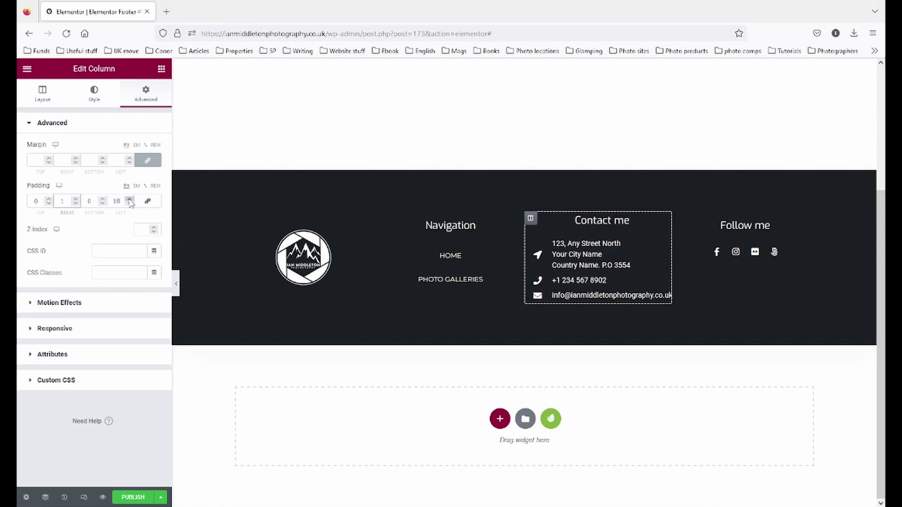
double_click(118, 202)
type("0")
left_click(67, 205)
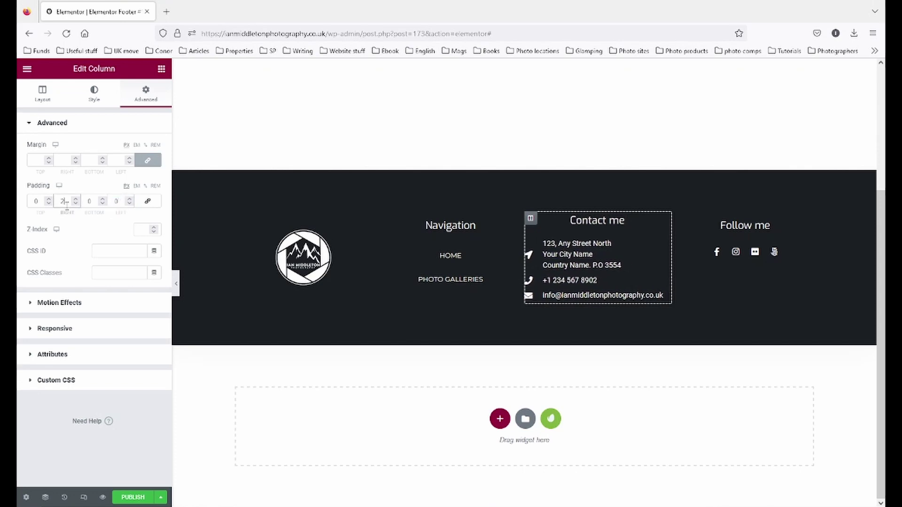
key("BackSpace")
type("0")
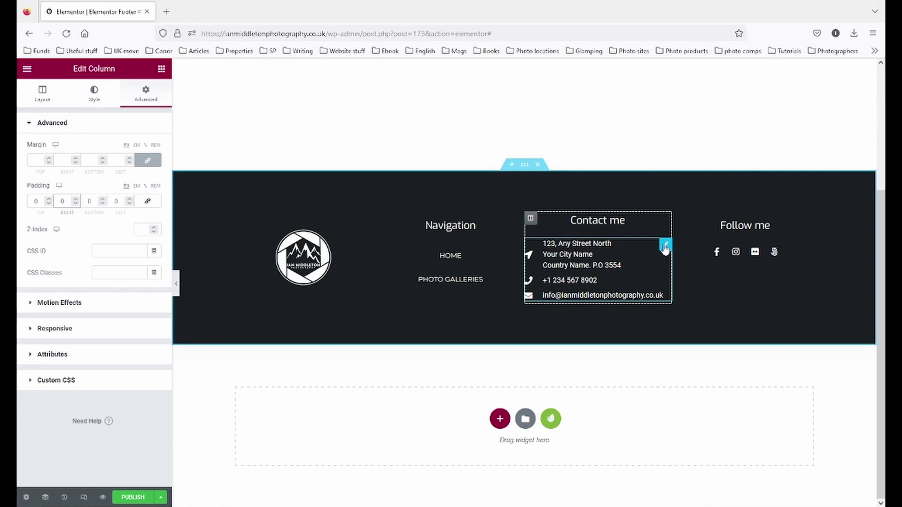
- Give the Contact me icon list 11 left padding, then hide the editor to preview
left_click(664, 246)
left_click(146, 94)
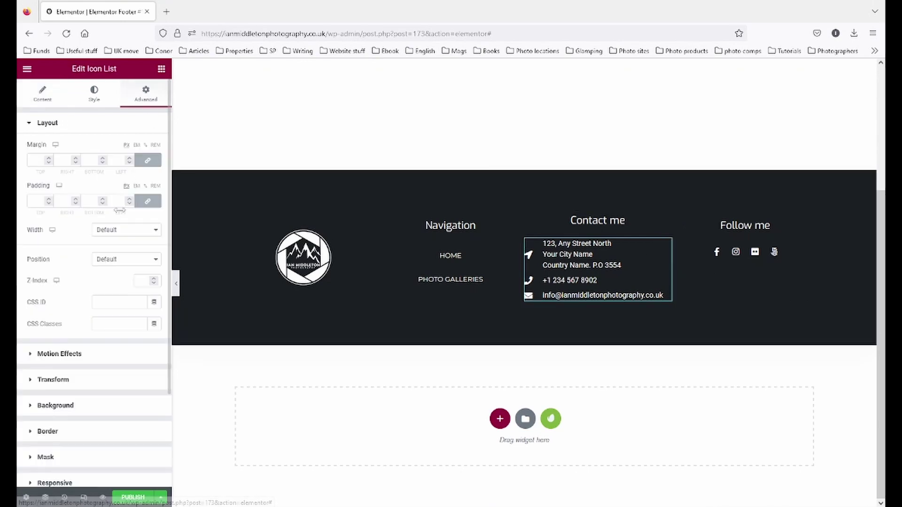
left_click(148, 201)
double_click(130, 202)
double_click(129, 202)
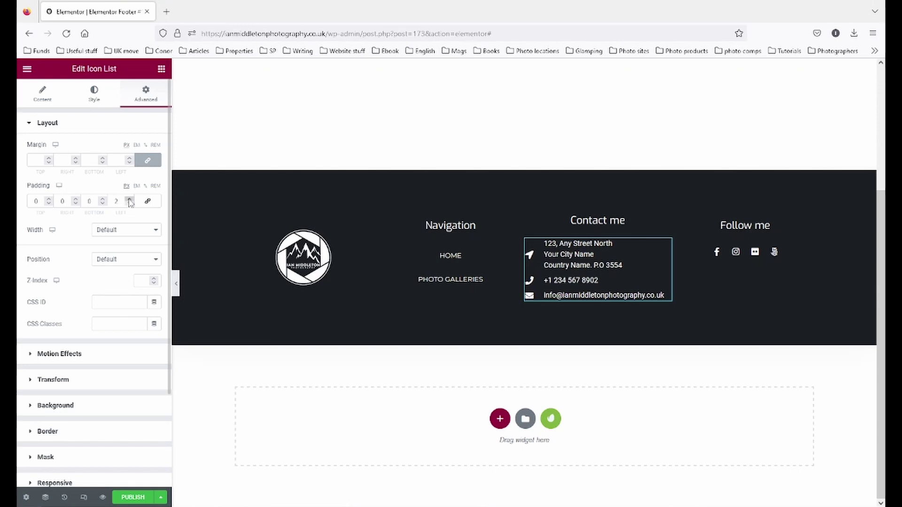
double_click(130, 202)
double_click(130, 202)
left_click(129, 202)
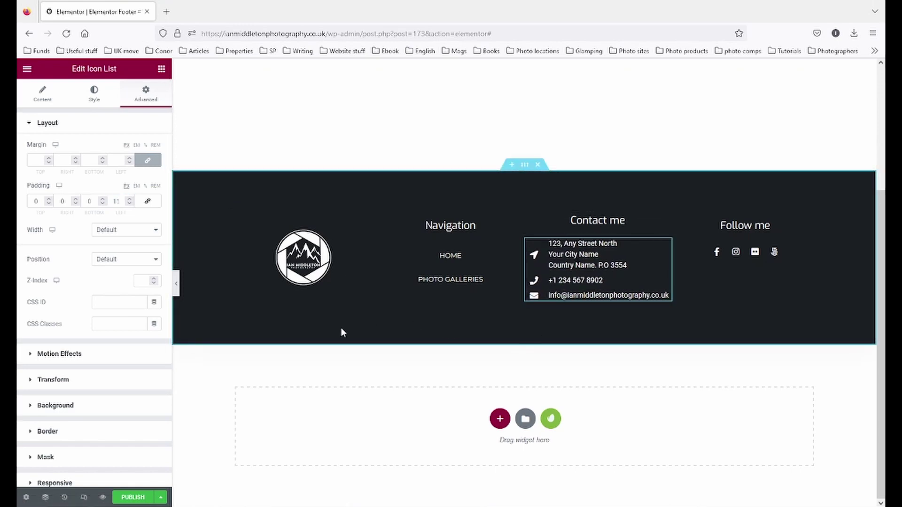
left_click(177, 284)
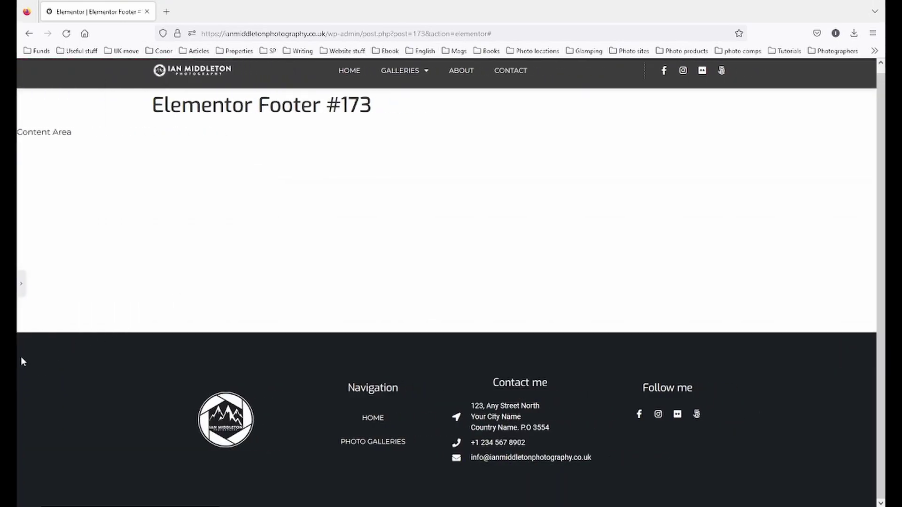
- Set the footer section's top and bottom padding to 40
left_click(22, 284)
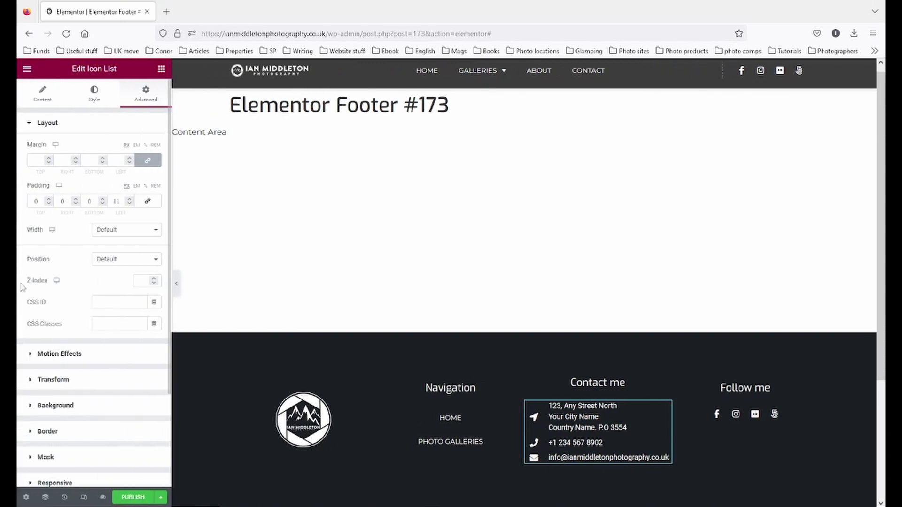
scroll(460, 375, "down", 1)
left_click(525, 274)
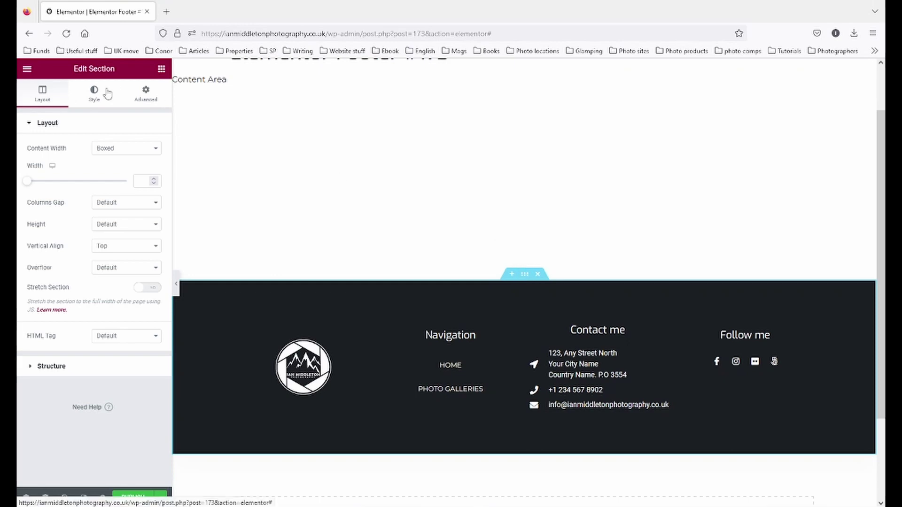
left_click(145, 94)
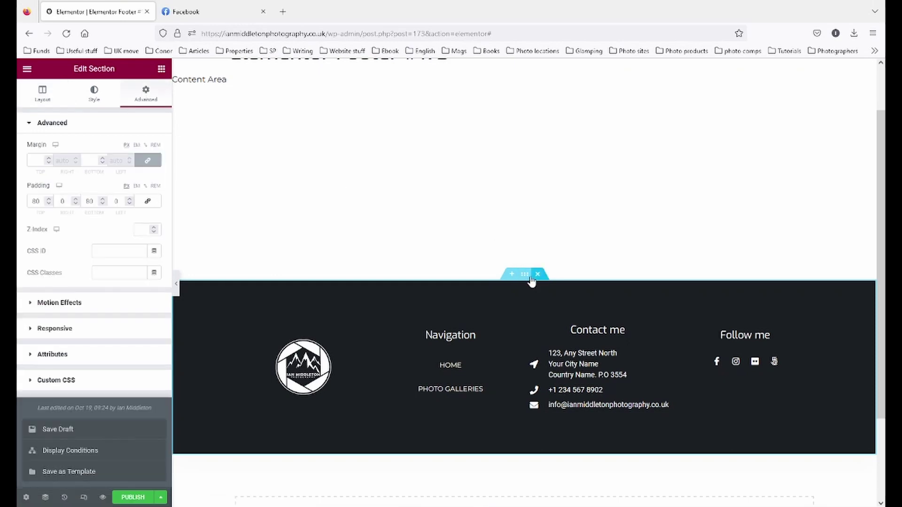
double_click(44, 201)
type("40")
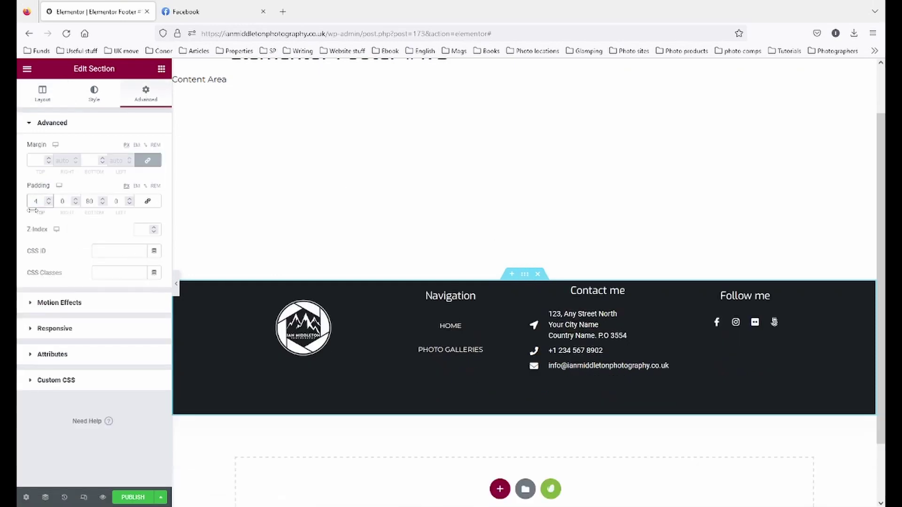
double_click(96, 205)
type("40")
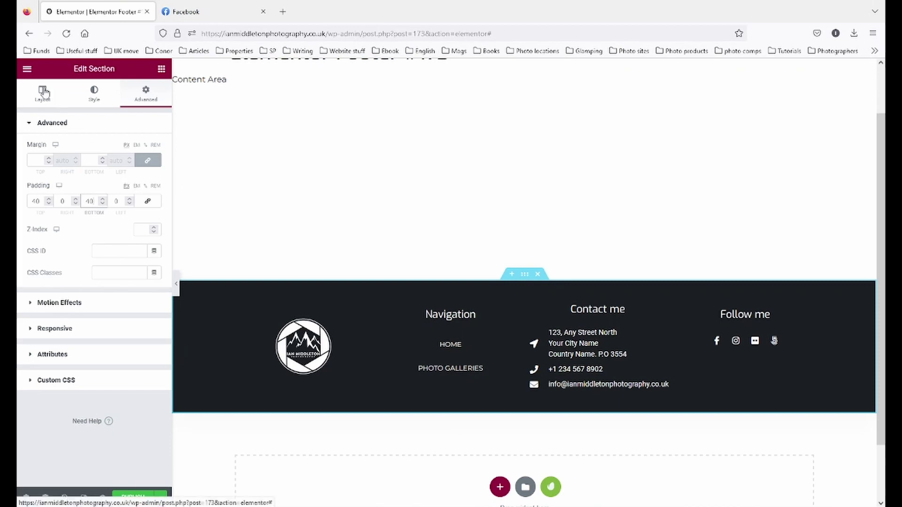
- Set the footer background to the Background 1 global colour after trying #201F1F
left_click(93, 94)
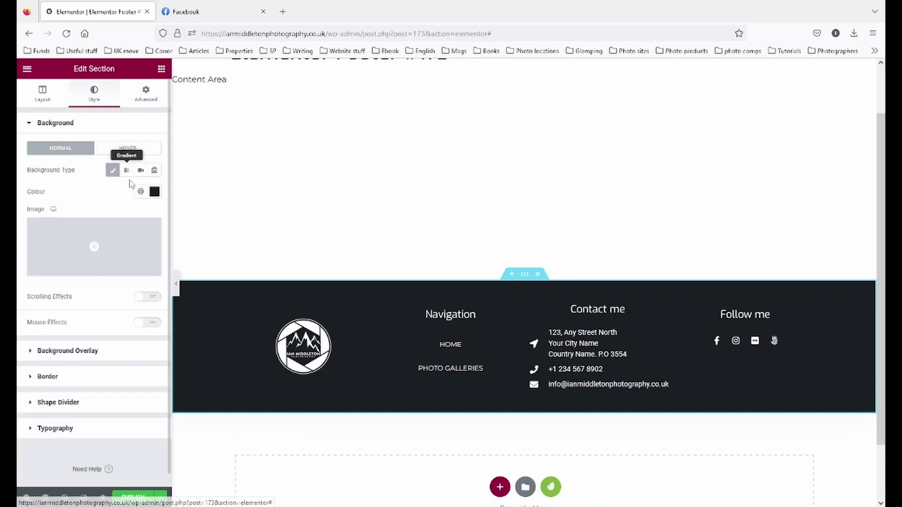
left_click(141, 191)
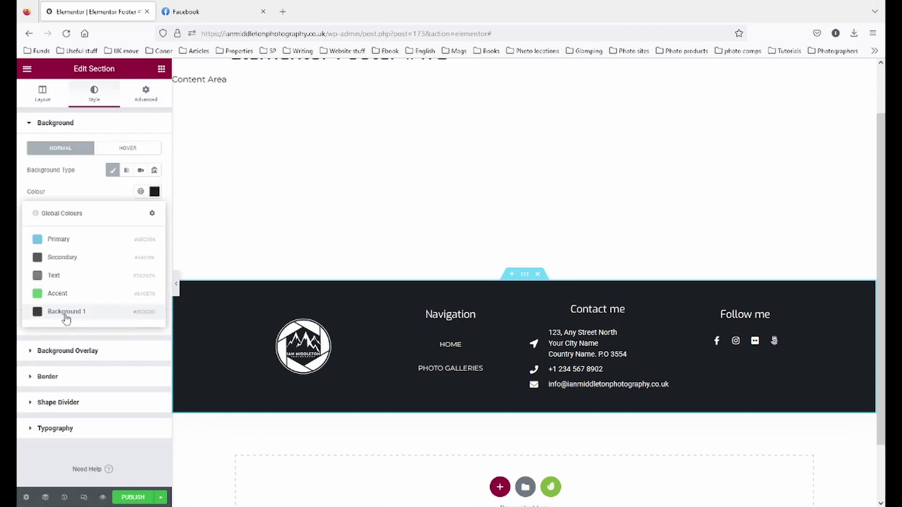
left_click(66, 315)
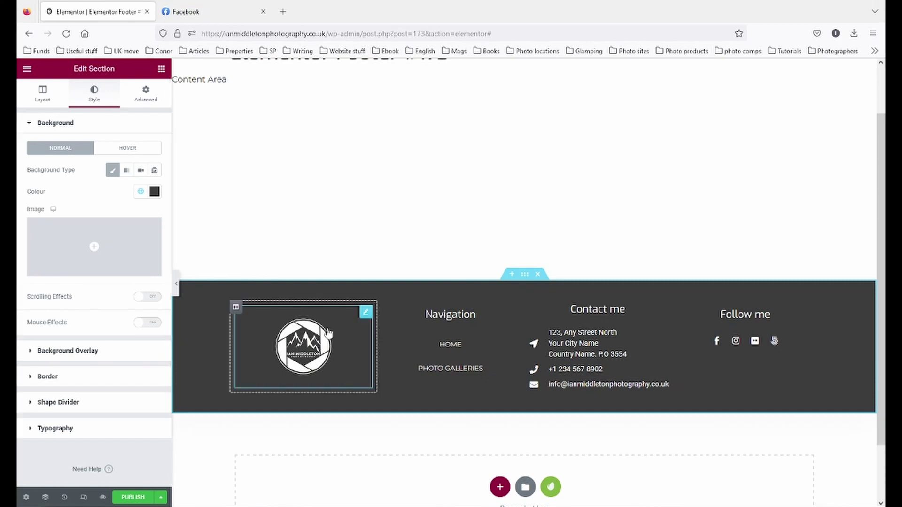
left_click(154, 191)
left_click(37, 297)
left_click_drag(38, 298, 36, 305)
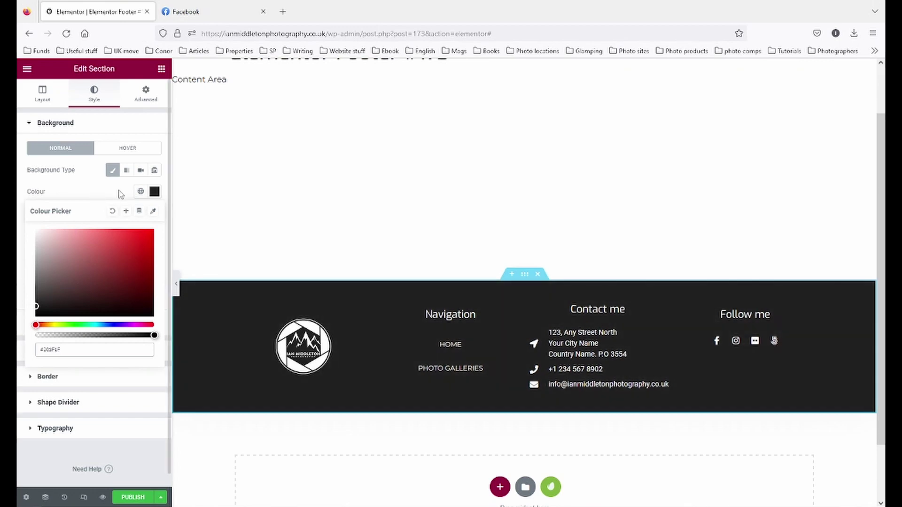
left_click(141, 191)
left_click(71, 312)
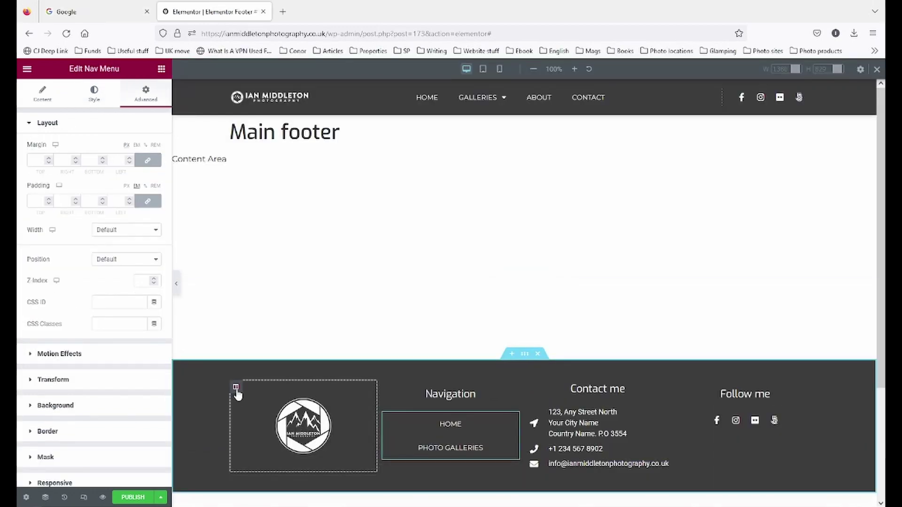
left_click(236, 388)
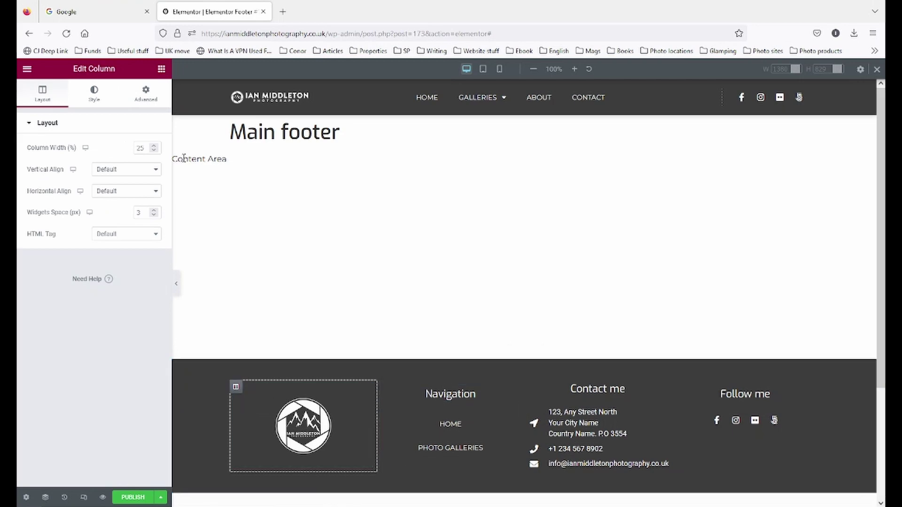
- Change the logo and Navigation column widths to 20%, widening Contact me to 35%
double_click(148, 148)
type("15")
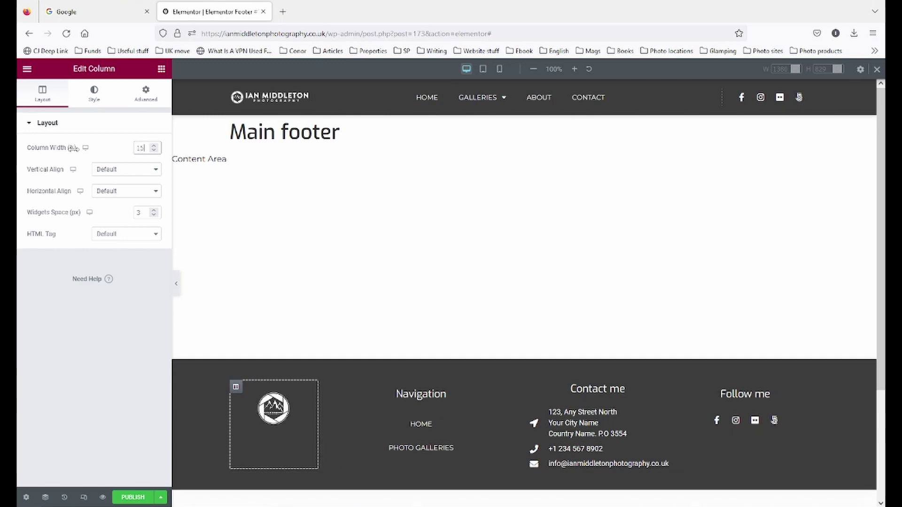
double_click(145, 148)
type("20")
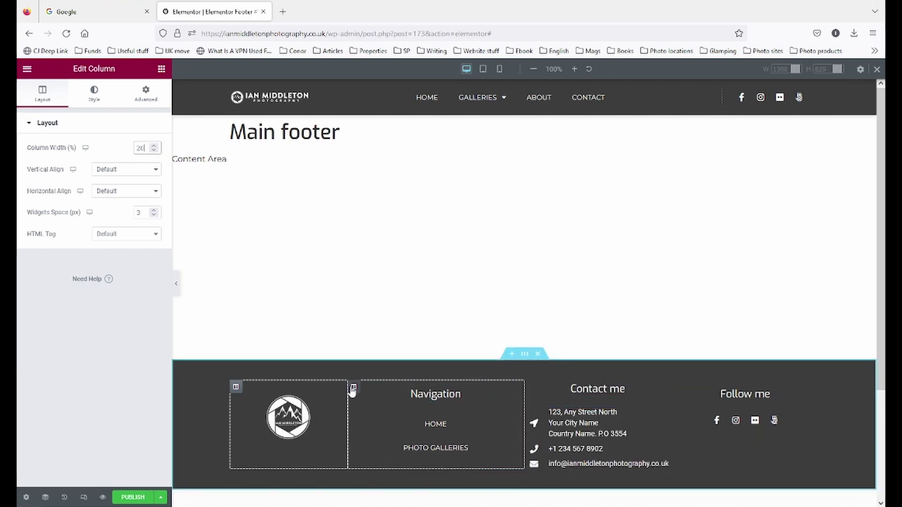
left_click(354, 386)
type("20")
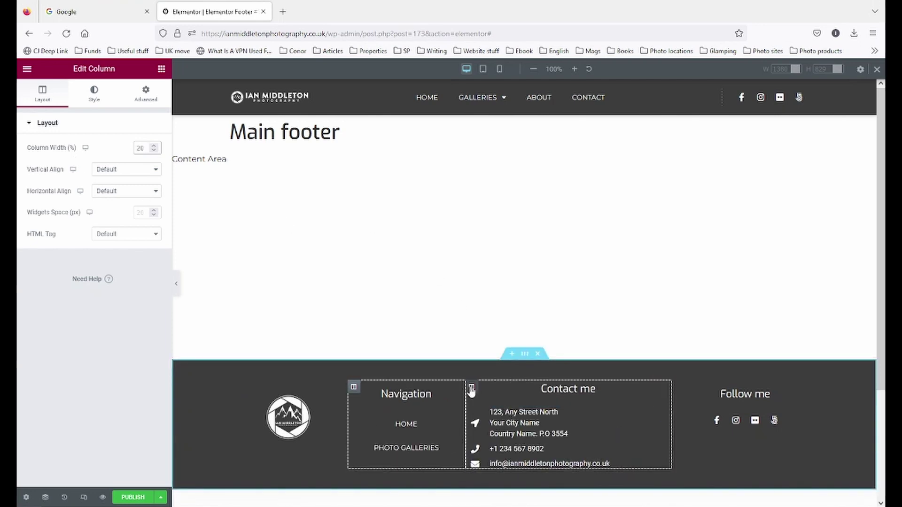
left_click(471, 387)
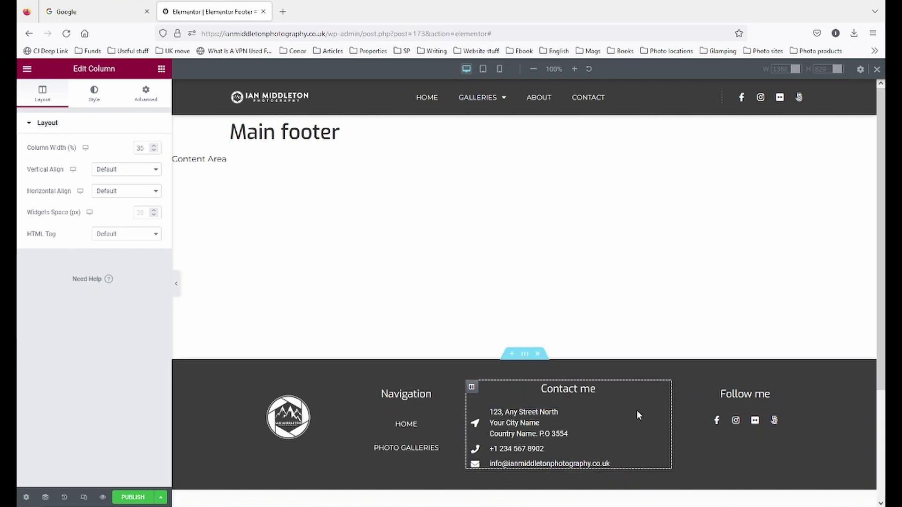
left_click(577, 412)
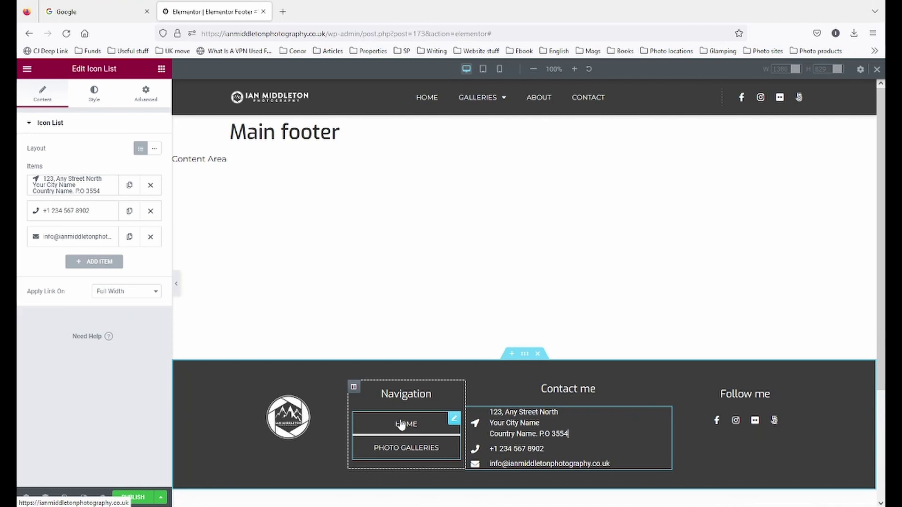
left_click(454, 418)
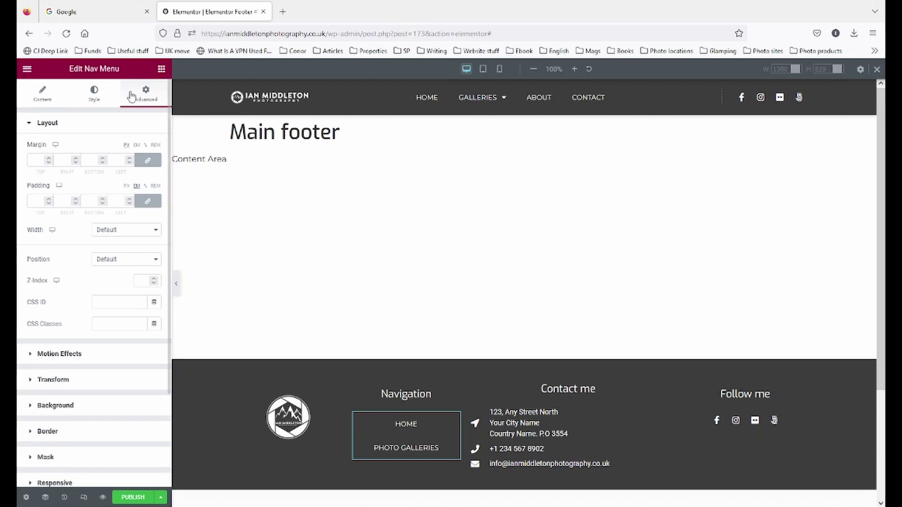
- Unlink the Nav Menu padding and set left and right to 1, keeping PHOTO GALLERIES on one line
left_click(148, 201)
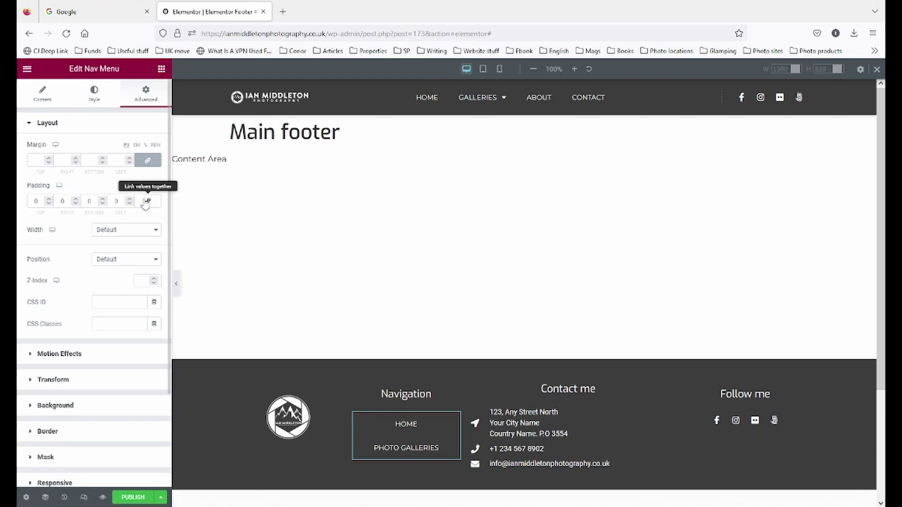
left_click(75, 199)
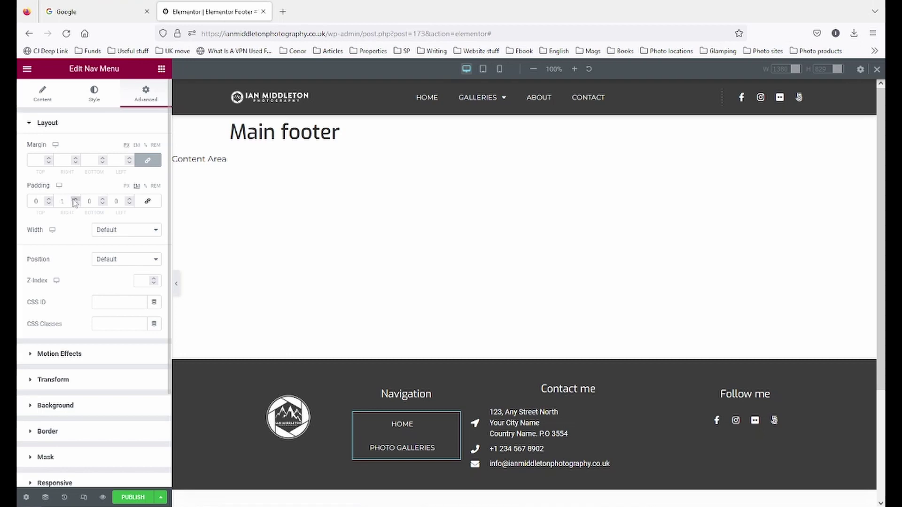
left_click(75, 198)
left_click(130, 199)
left_click(130, 199)
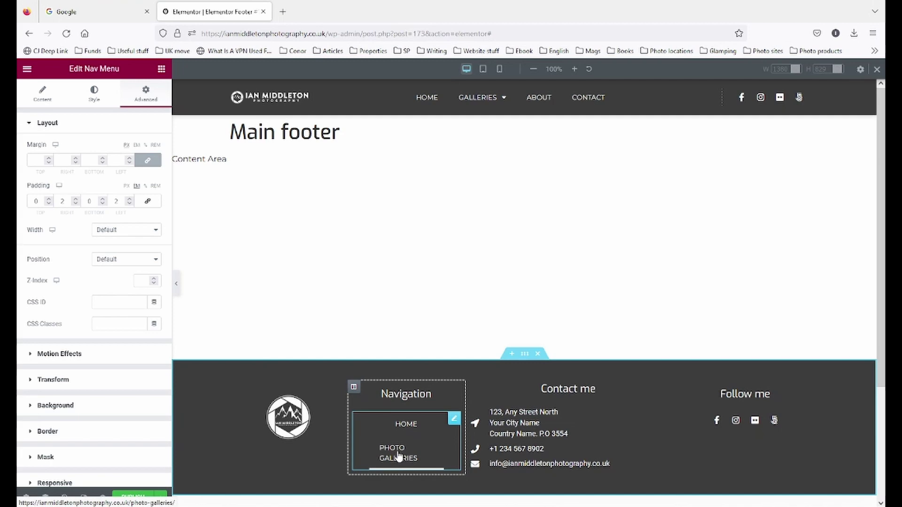
left_click(75, 204)
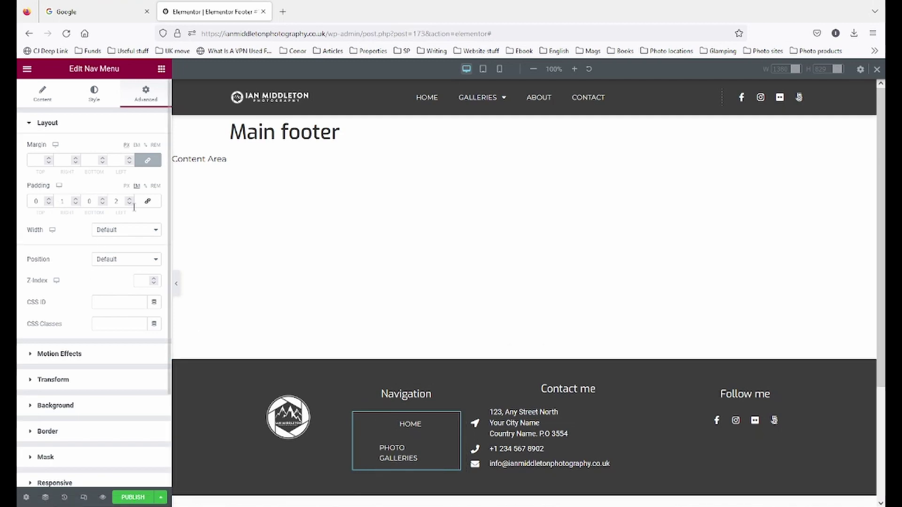
left_click(130, 203)
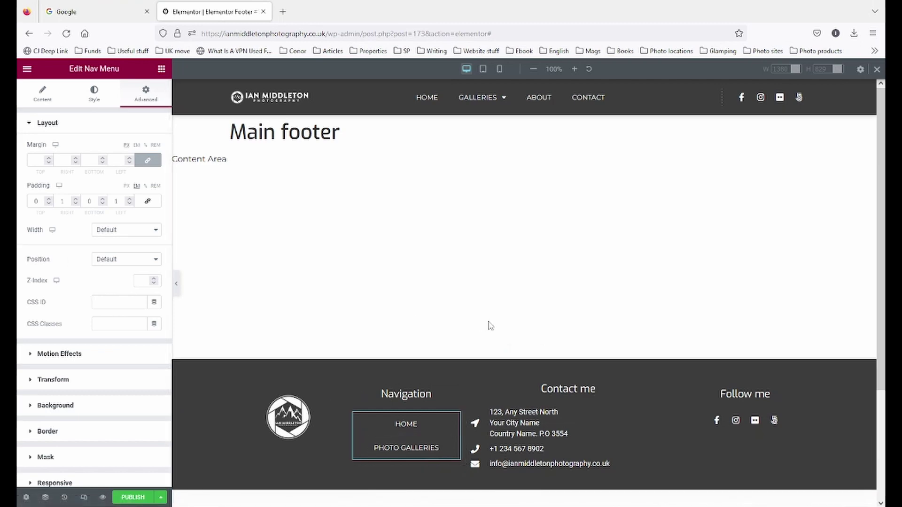
- Centre the Contact me list's alignment and preview the footer
left_click(643, 416)
left_click(144, 186)
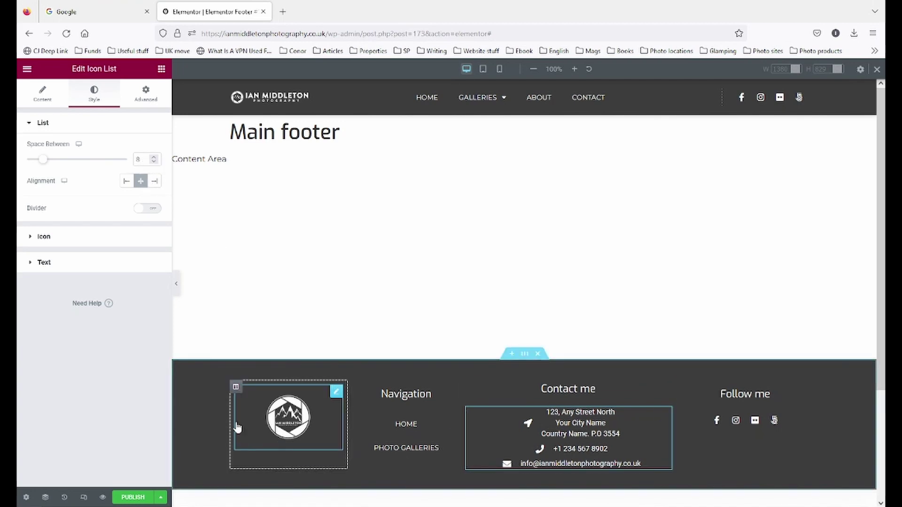
left_click(176, 284)
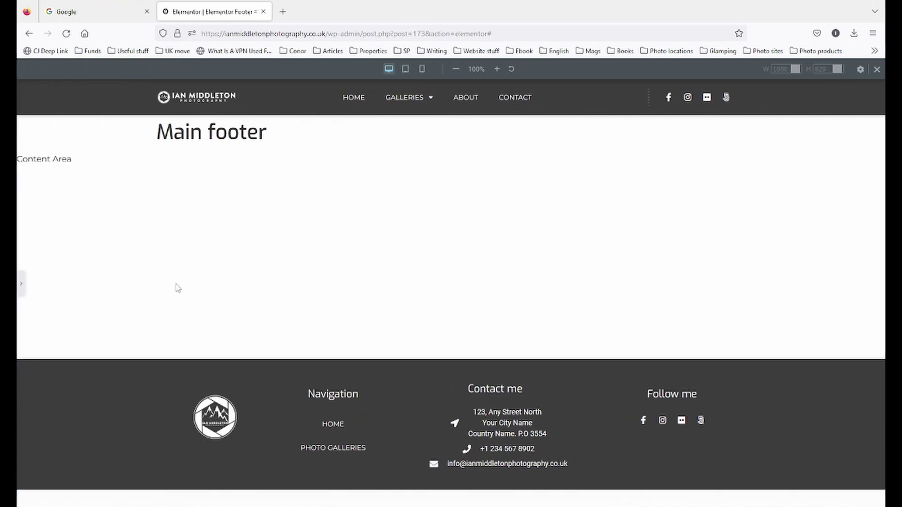
left_click(21, 283)
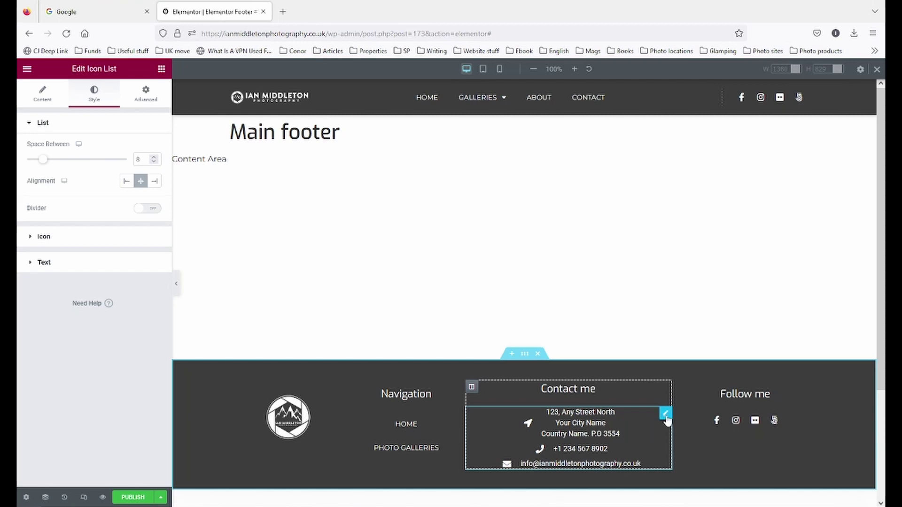
- Open the e-mail item in the contact list's content items
left_click(81, 239)
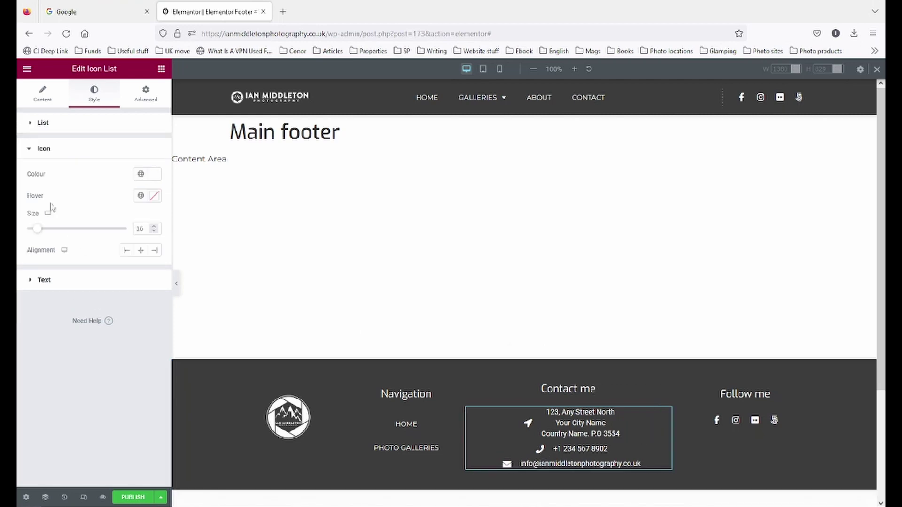
left_click(47, 105)
left_click(83, 236)
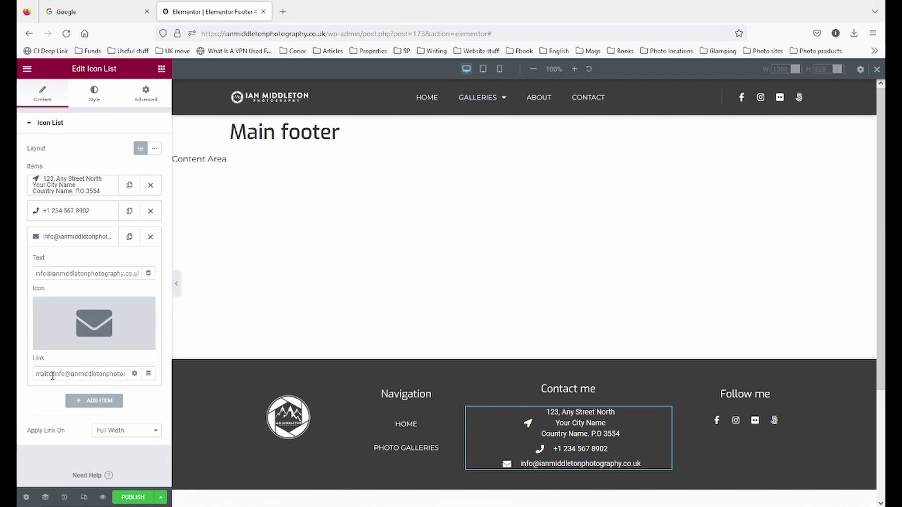
- Enter the owner's phone number as a tel: link on the phone item
left_click(46, 213)
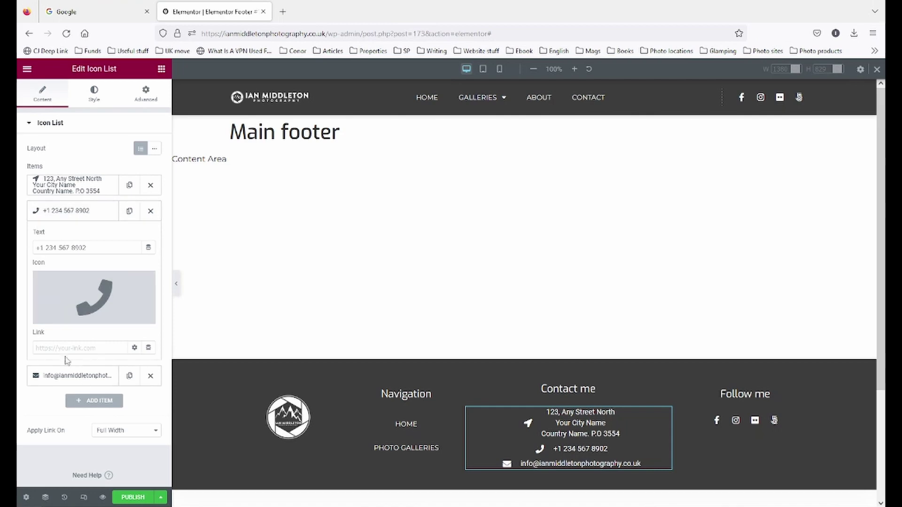
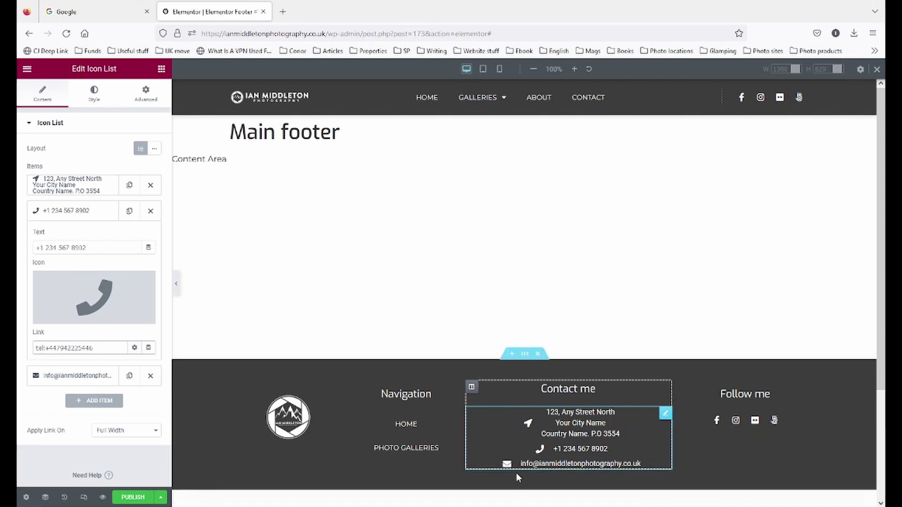
left_click_drag(99, 348, 20, 357)
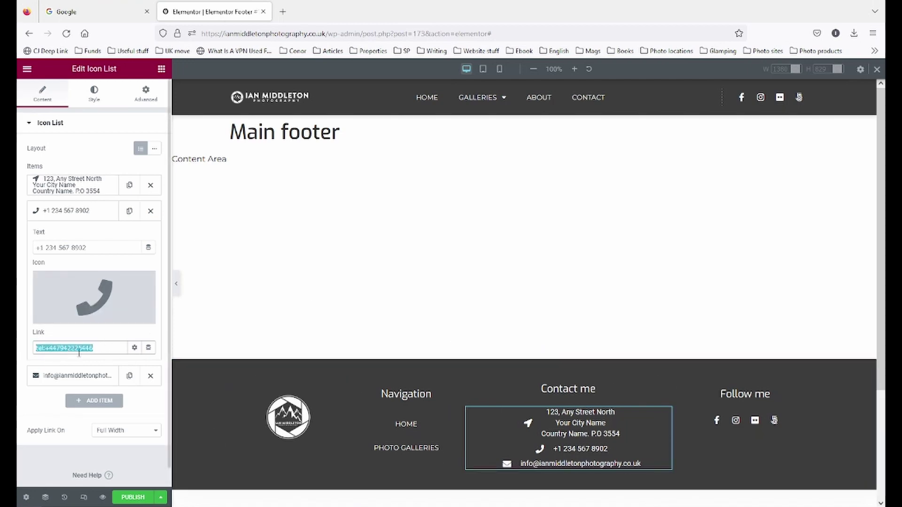
left_click(112, 348)
mouse_move(113, 348)
left_mouse_down()
mouse_move(56, 348)
mouse_move(111, 348)
left_mouse_up()
key("ctrl+c")
- Paste the number into the phone item's text, add spacing, and save the changes
triple_click(102, 252)
key("ctrl+v")
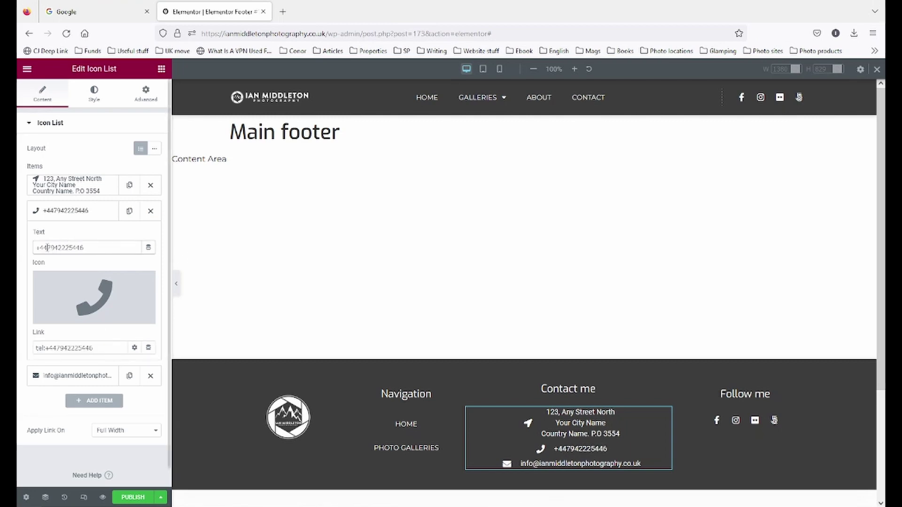
left_click(47, 248)
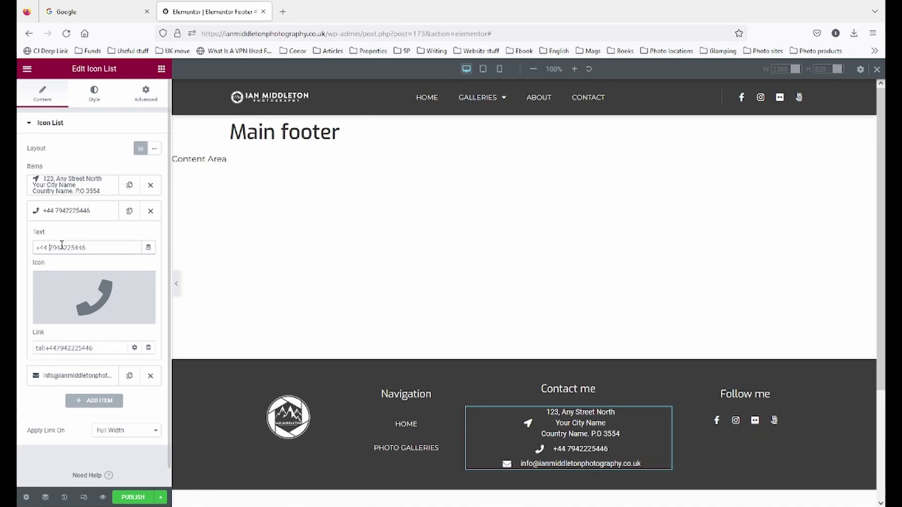
left_click(61, 248)
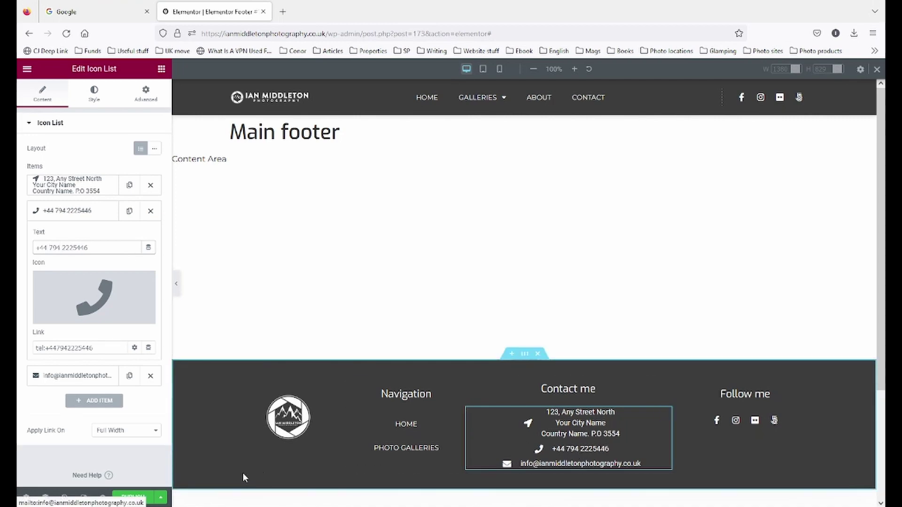
left_click(161, 497)
left_click(68, 429)
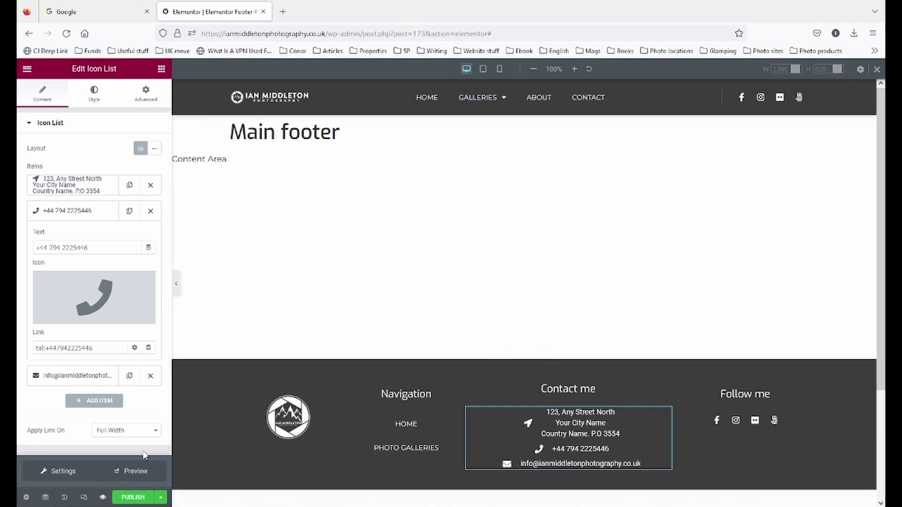
- Preview the footer and check that its phone number opens a tel-link prompt, then dismiss it
left_click(123, 470)
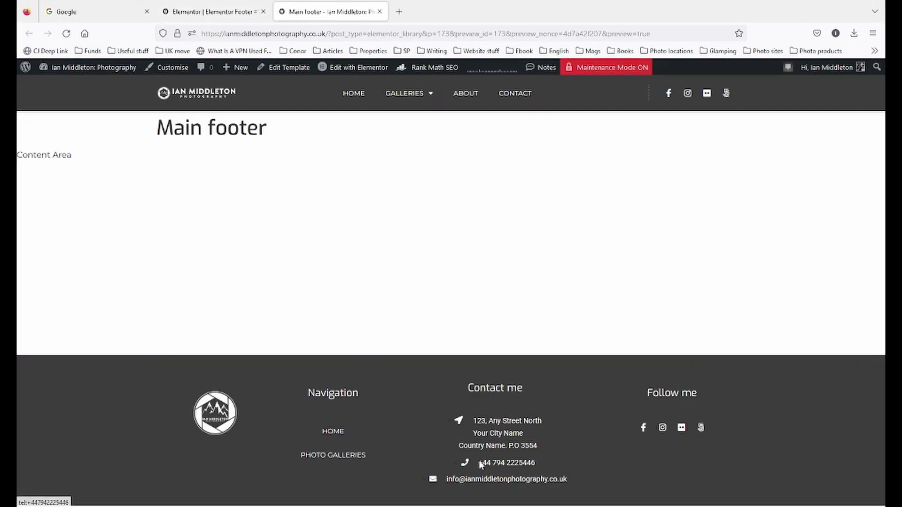
left_click(479, 462)
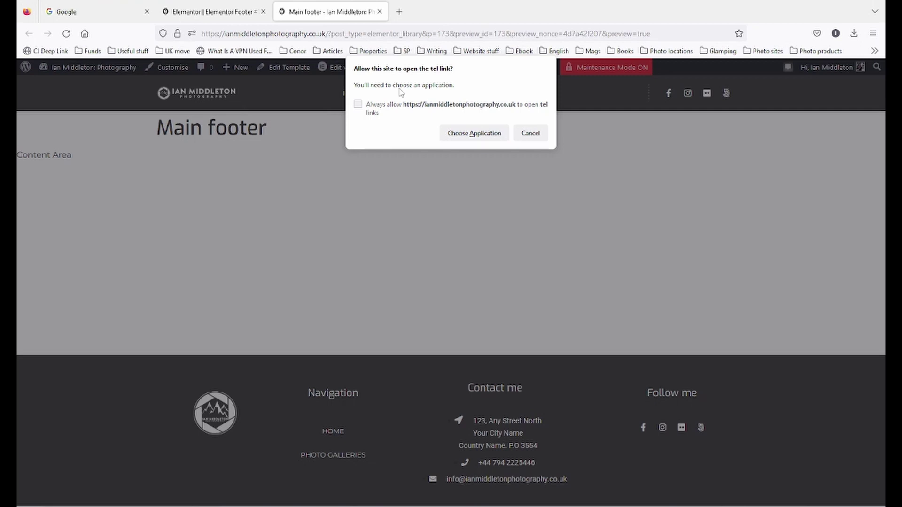
left_click(532, 135)
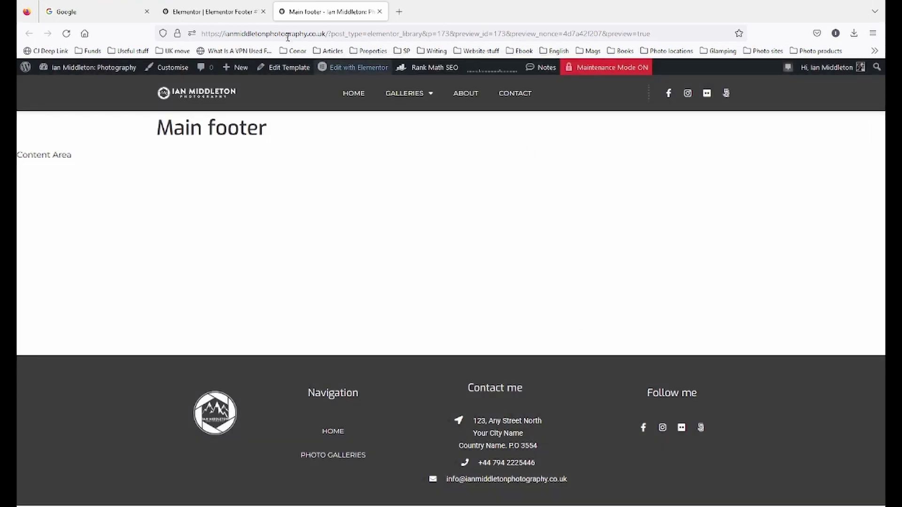
left_click(212, 11)
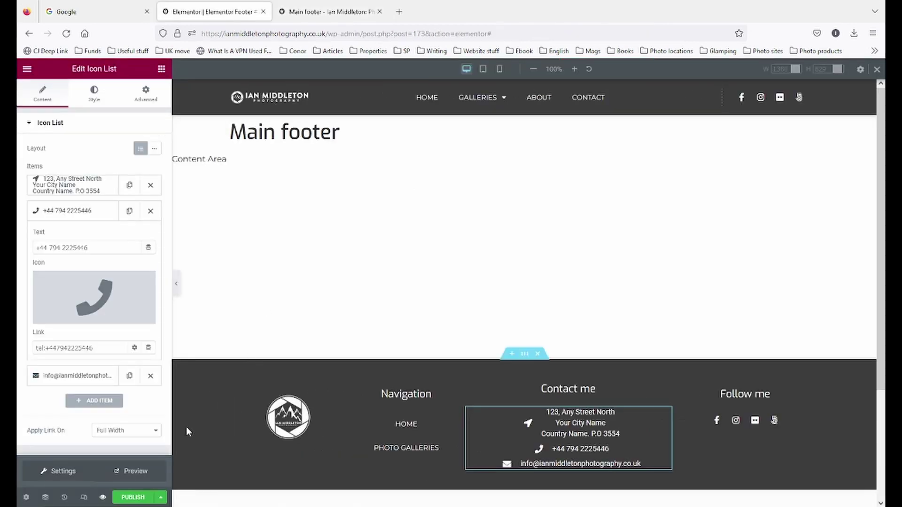
left_click(102, 496)
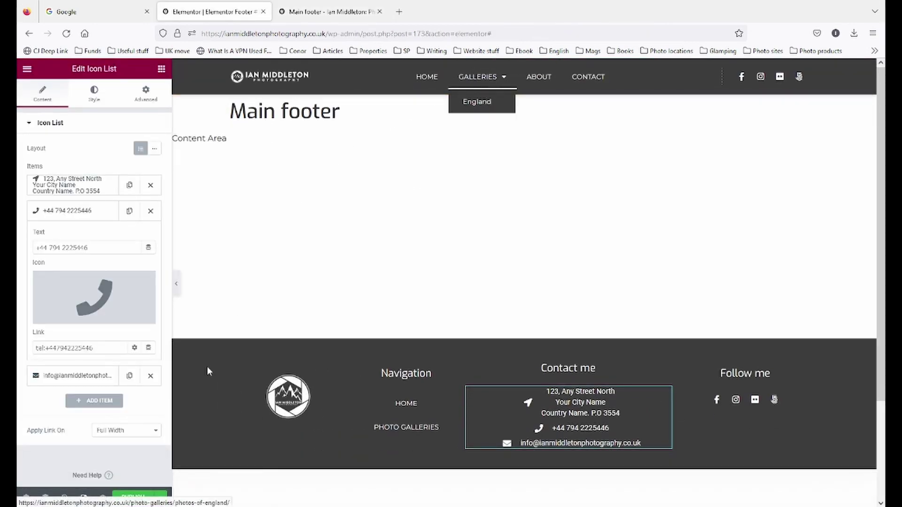
left_click(84, 497)
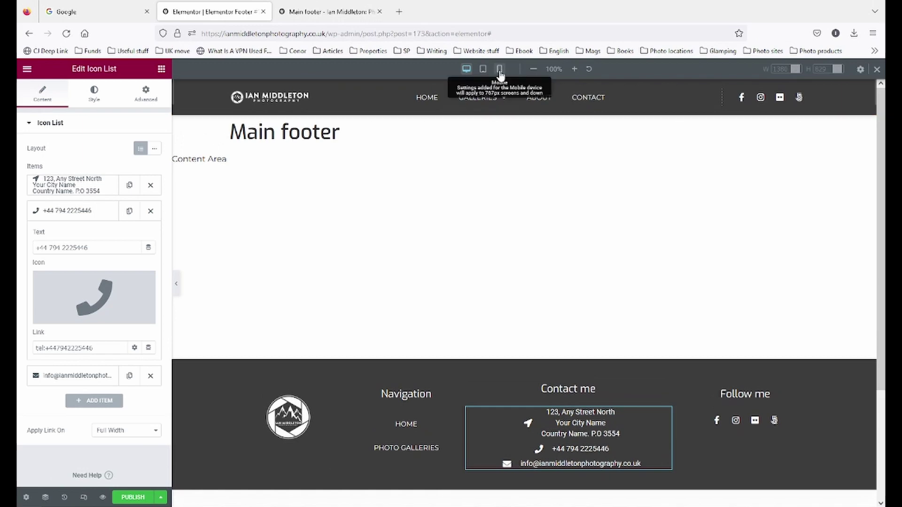
left_click(500, 70)
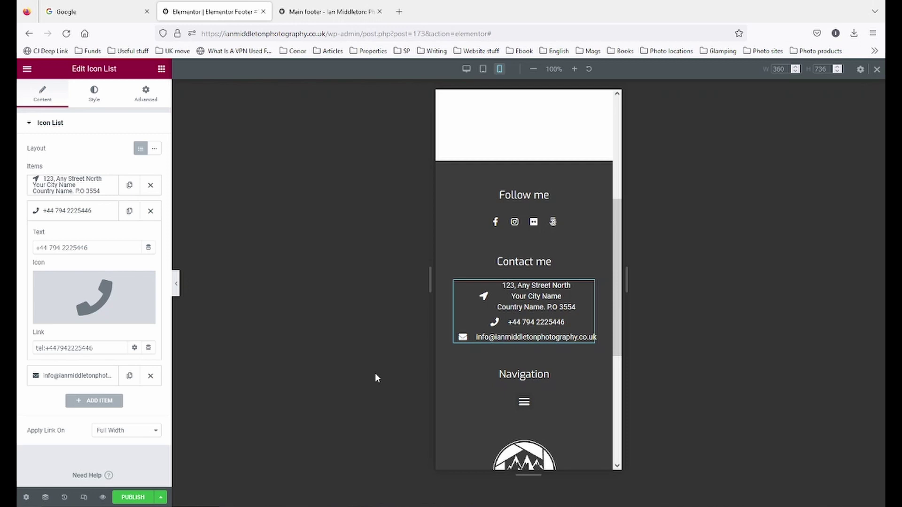
key("ctrl+shift+m")
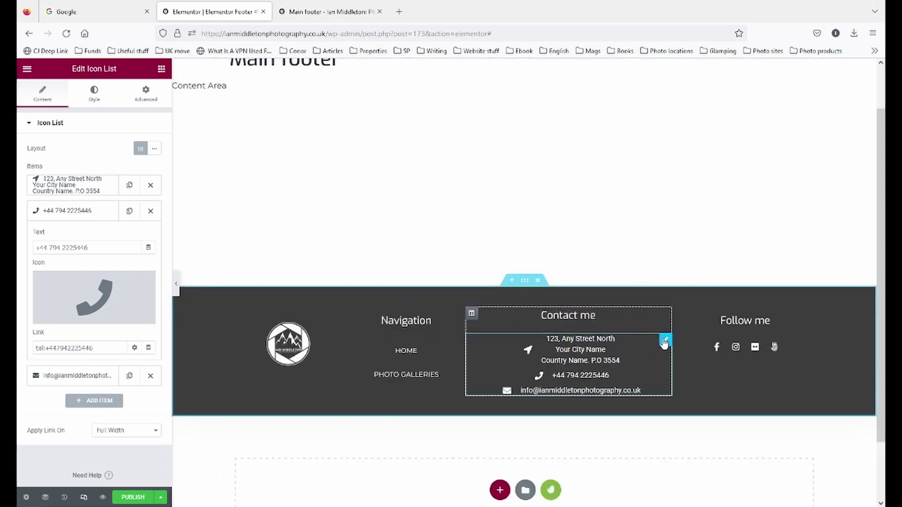
- Bring up the widget library in the side panel and scroll through the available widgets
left_click(162, 69)
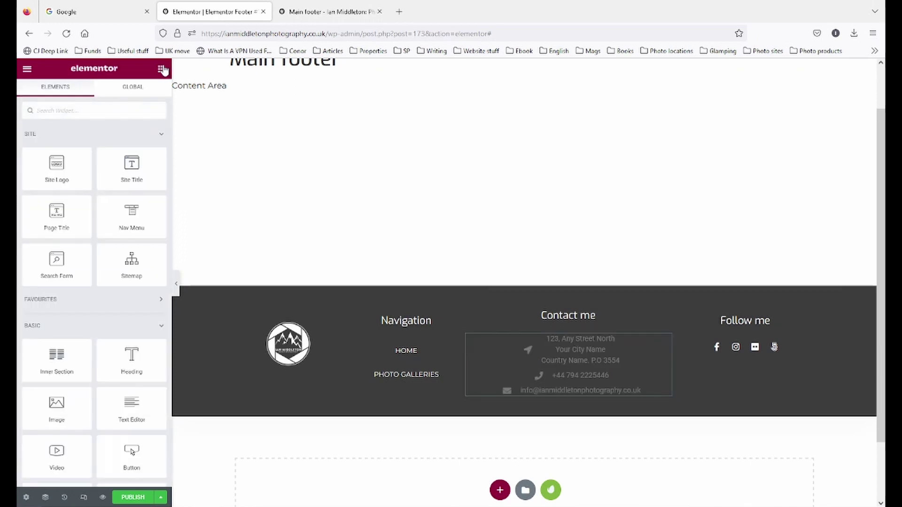
scroll(136, 293, "down", 4)
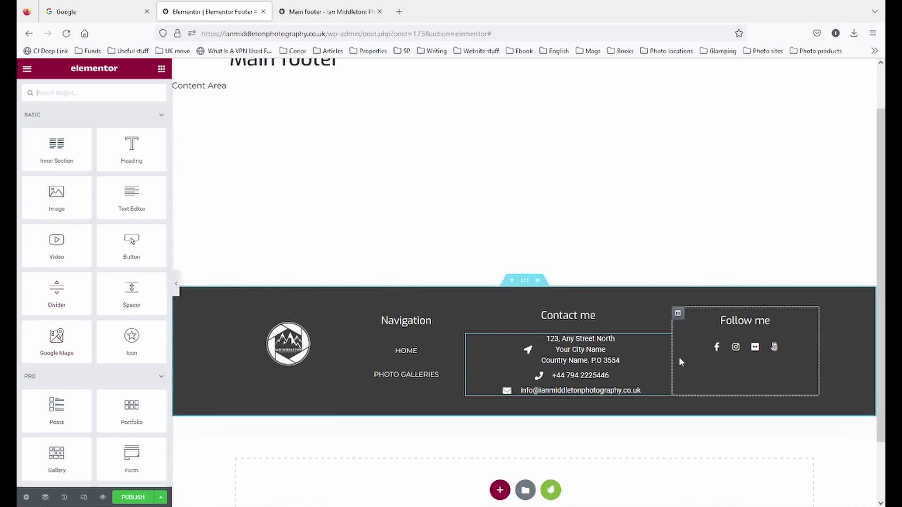
scroll(61, 376, "down", 5)
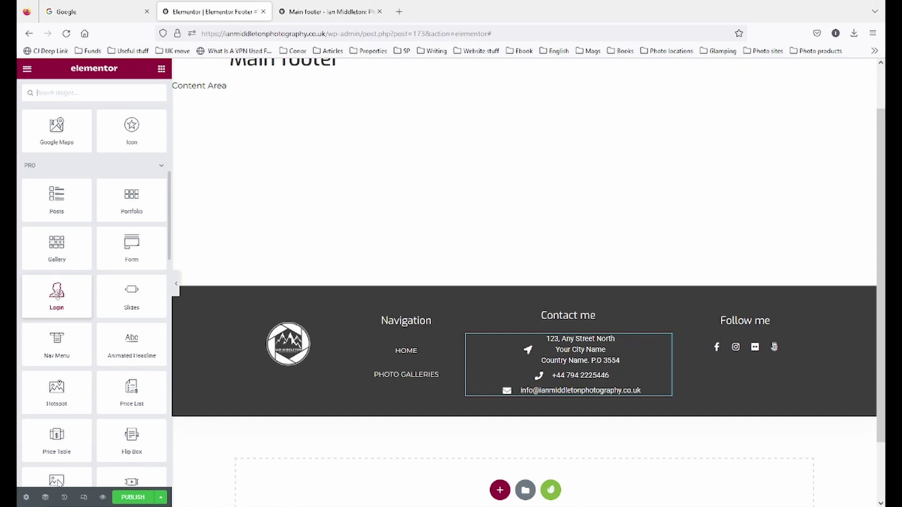
scroll(60, 484, "down", 1)
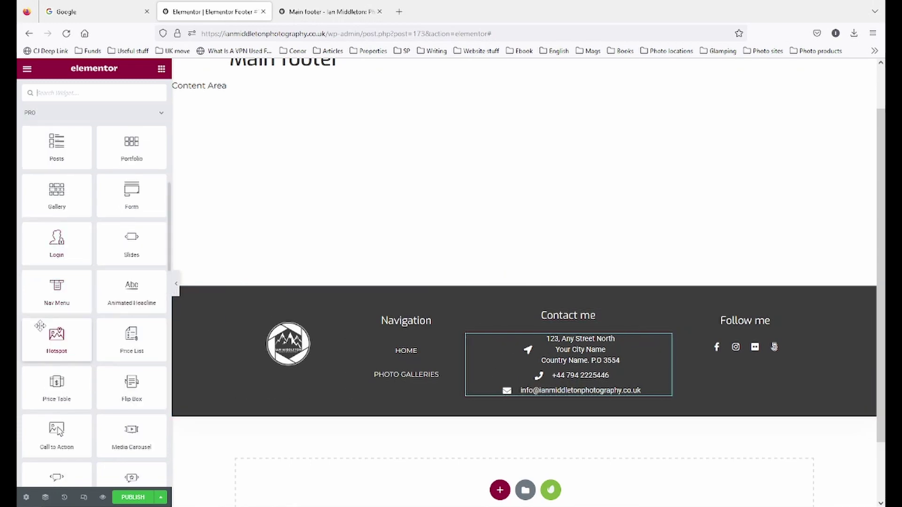
scroll(49, 321, "up", 1)
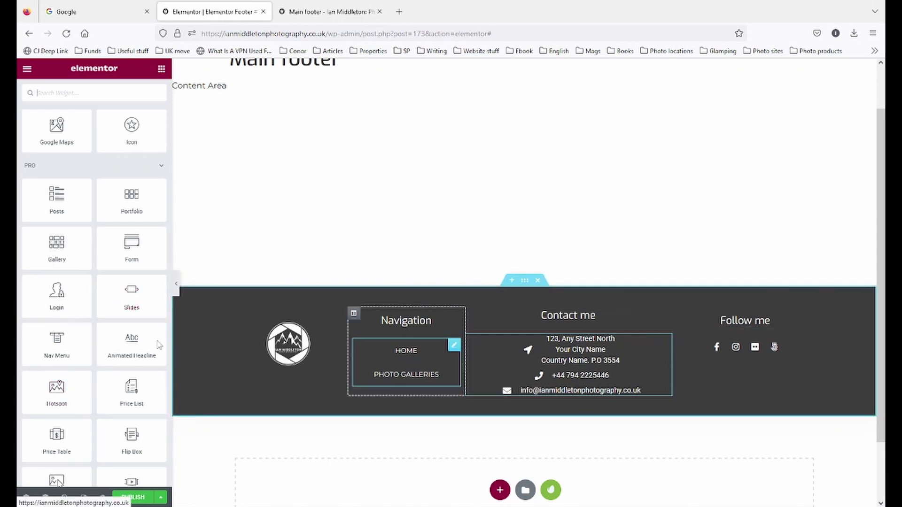
scroll(111, 332, "down", 4)
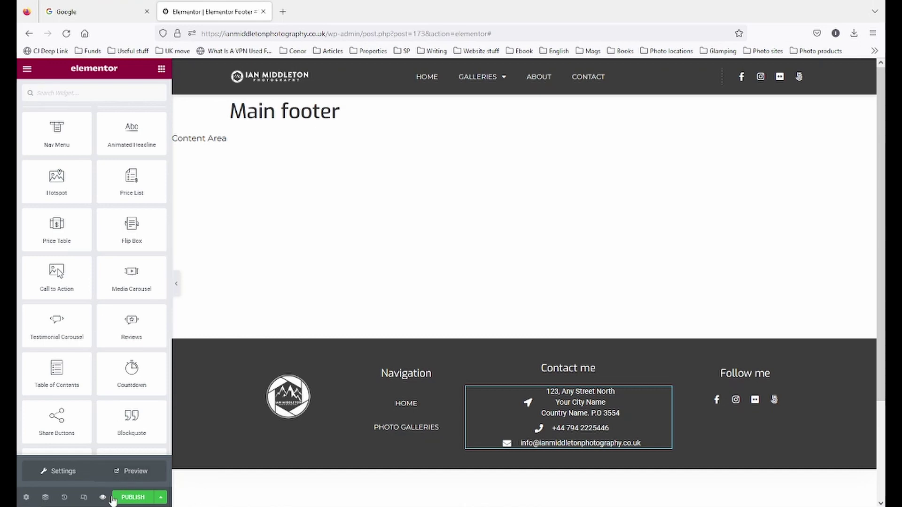
- Open a new preview of the Main footer template to review the finished dark footer
left_click(131, 472)
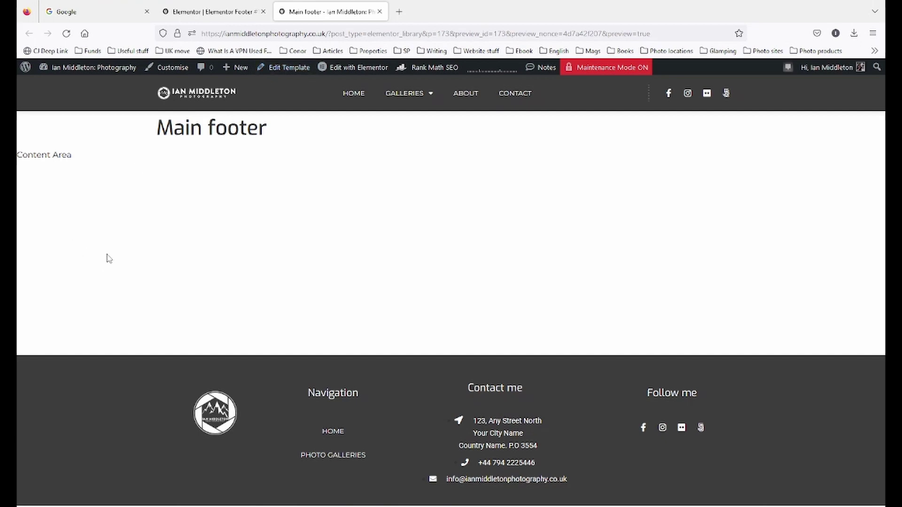
mouse_move(338, 69)
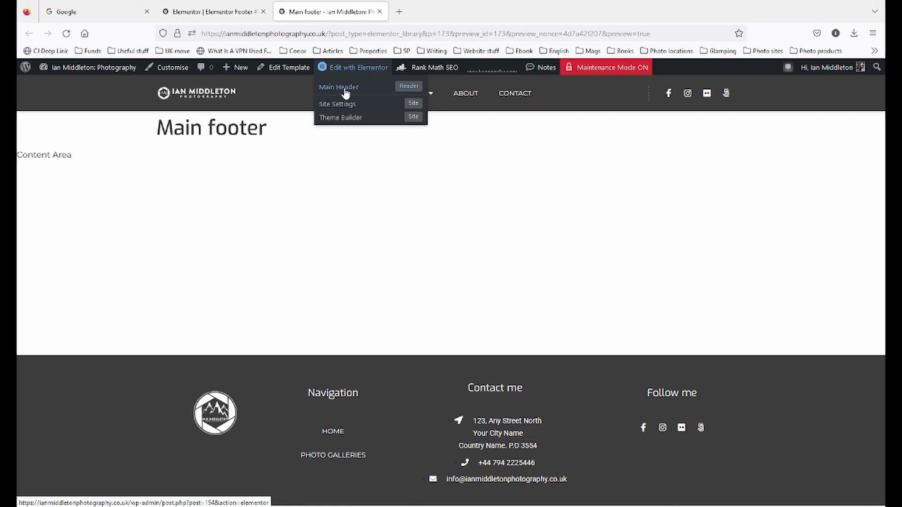
- Publish the footer template with an Include > Entire Site display condition via Save & Close
left_click(196, 18)
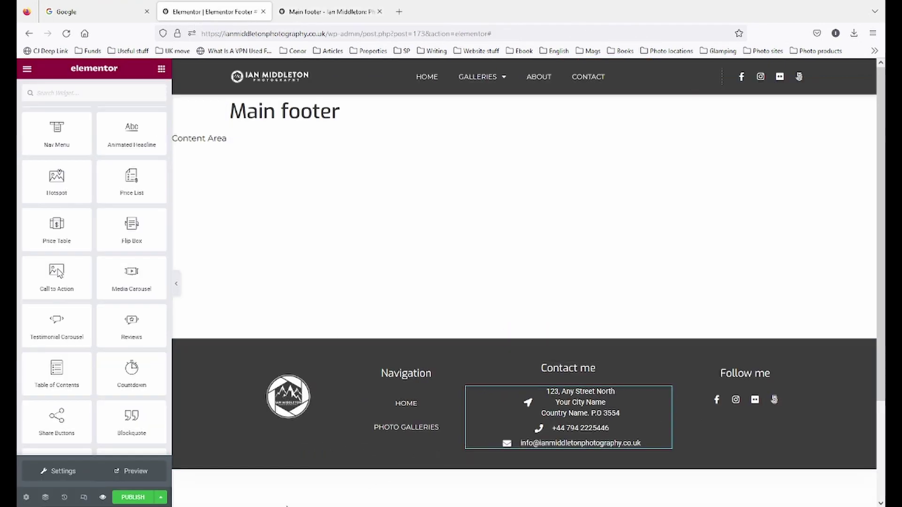
left_click(136, 498)
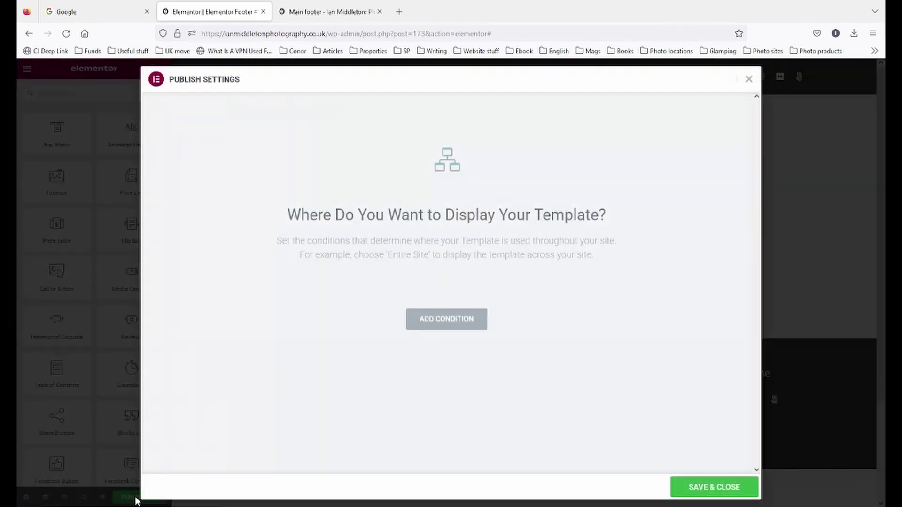
left_click(459, 318)
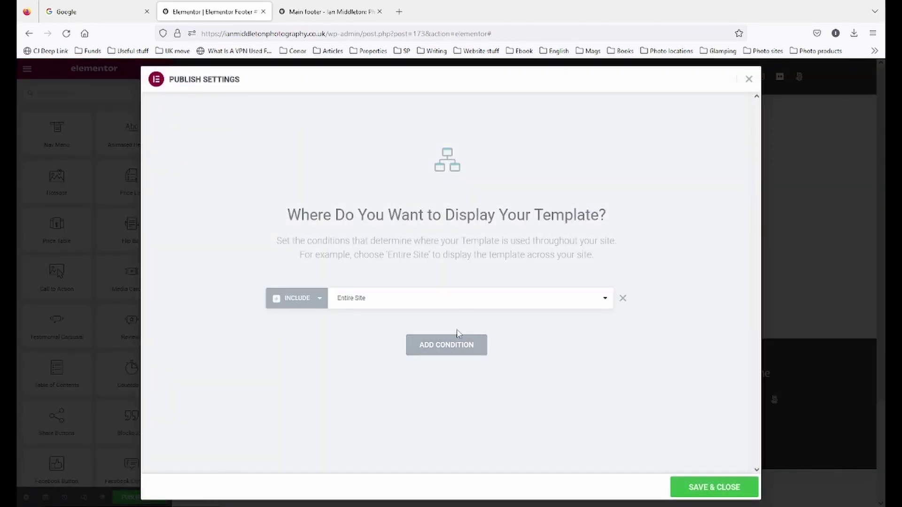
left_click(709, 489)
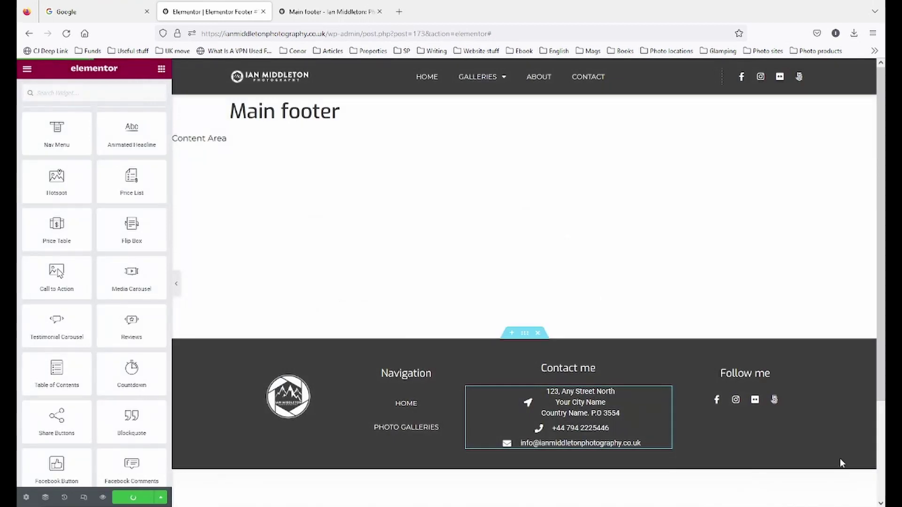
left_click(329, 11)
mouse_move(364, 69)
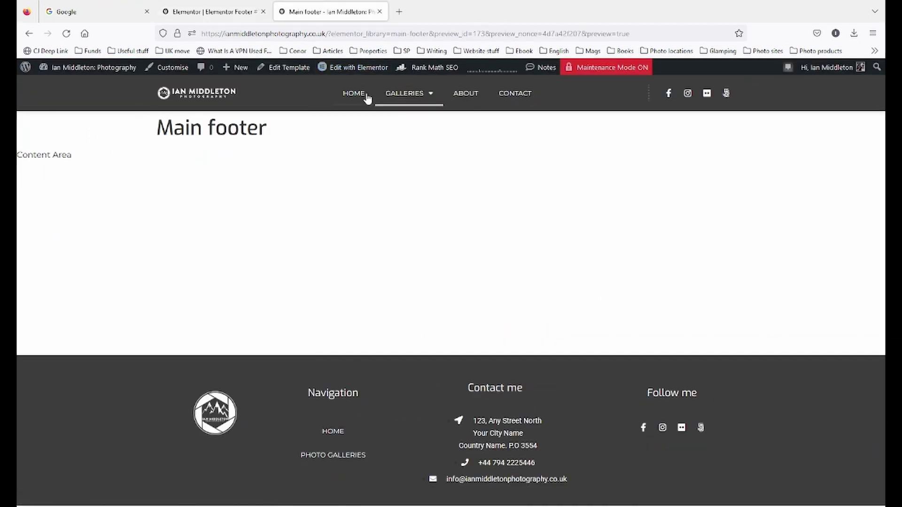
- Load HOME from the site menu and check the dark footer sits beneath the homepage content
left_click(353, 93)
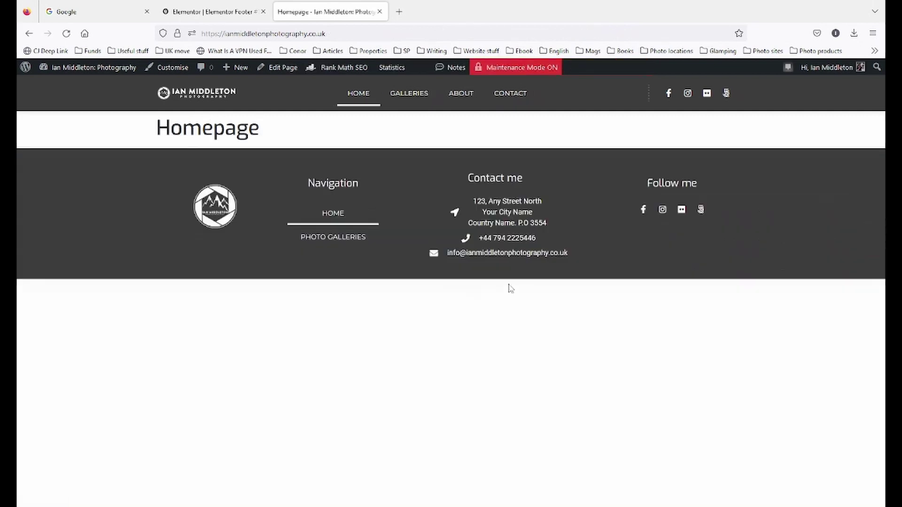
mouse_move(360, 71)
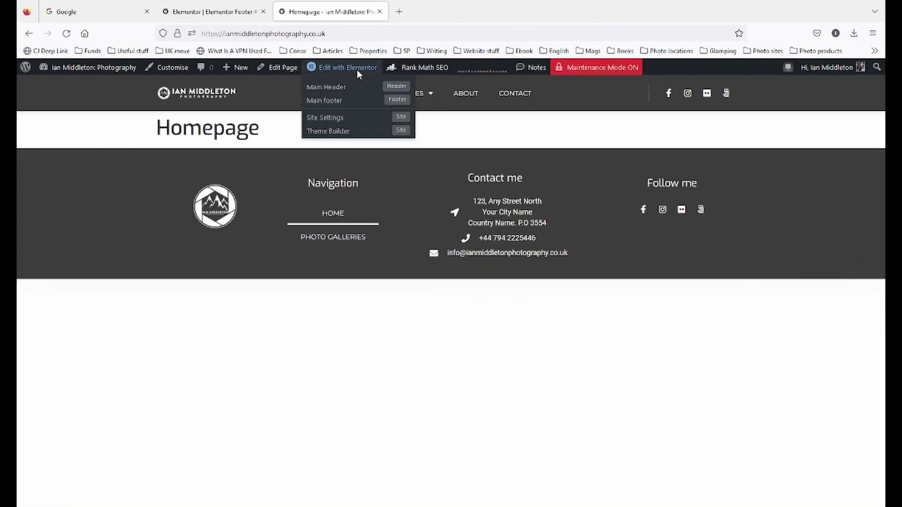
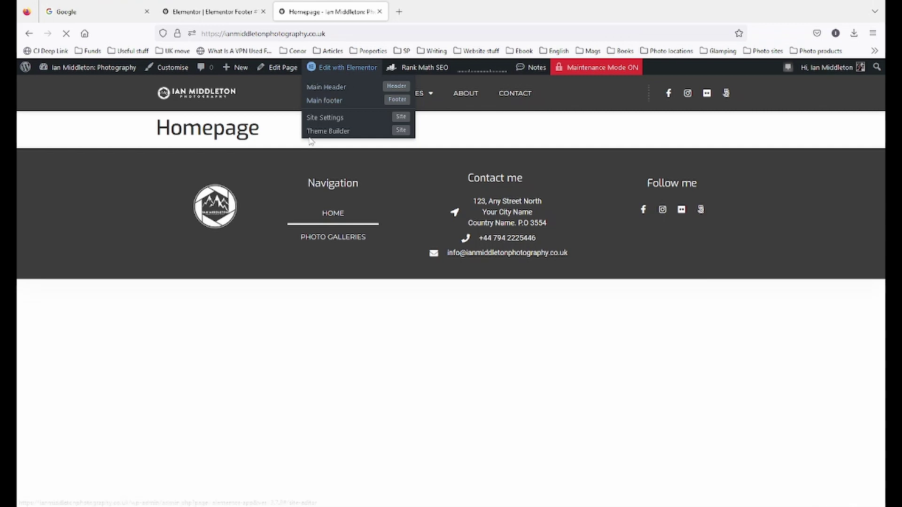
- Open the Main Header template in Elementor from the admin bar's Edit with Elementor menu
left_click(318, 100)
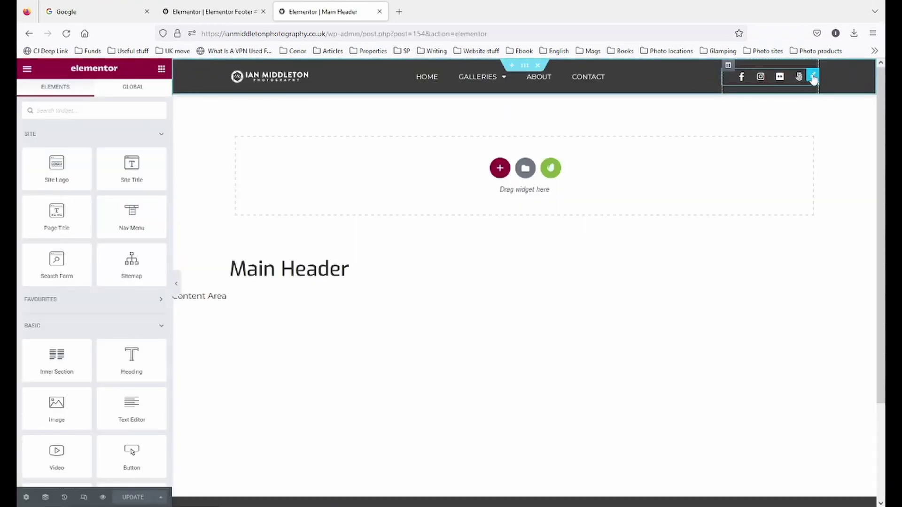
- Add an Envelope icon to the header's social icons, linked via mailto: to the contact e-mail address
left_click(812, 77)
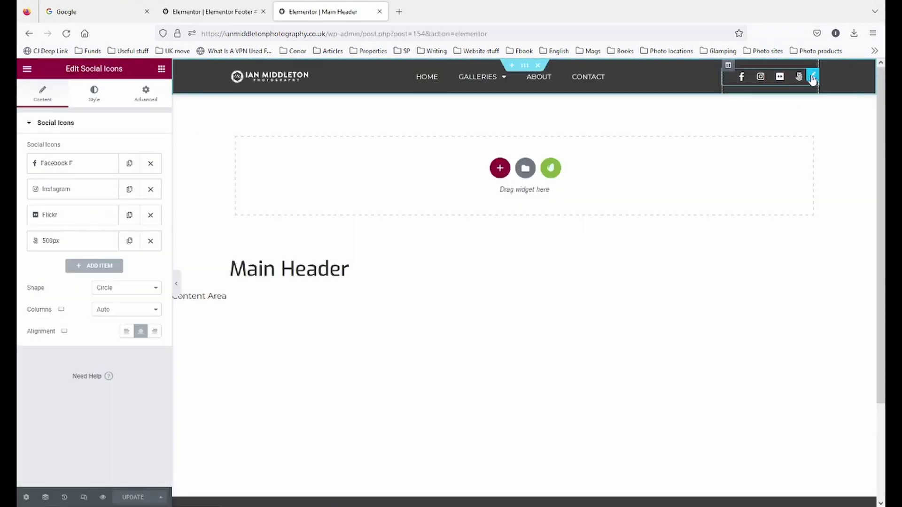
left_click(105, 266)
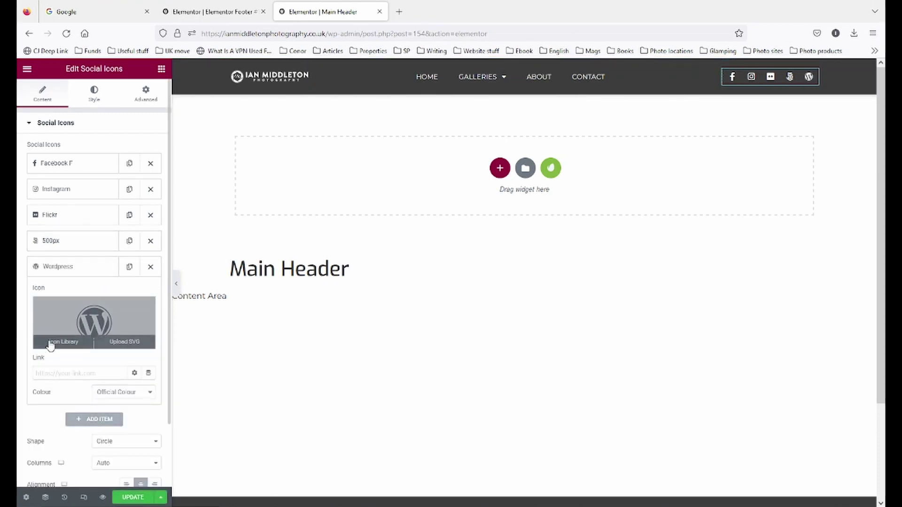
left_click(51, 345)
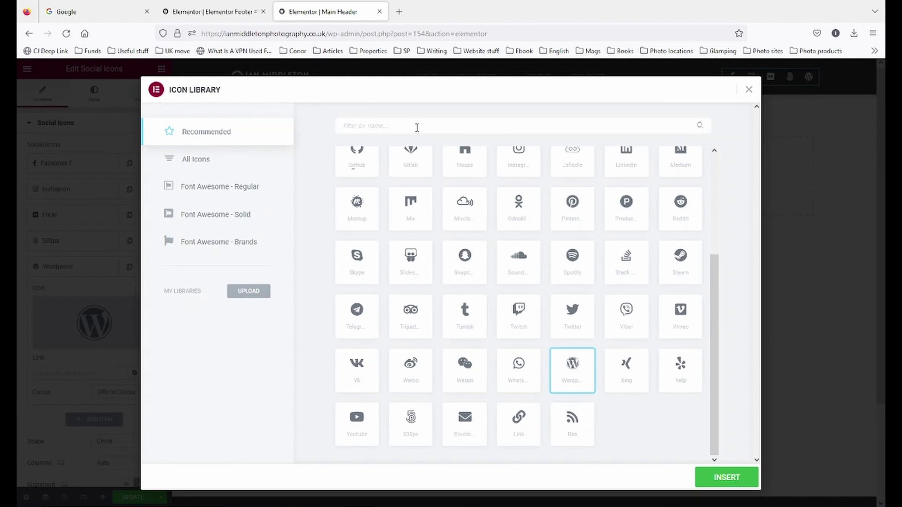
type("envel")
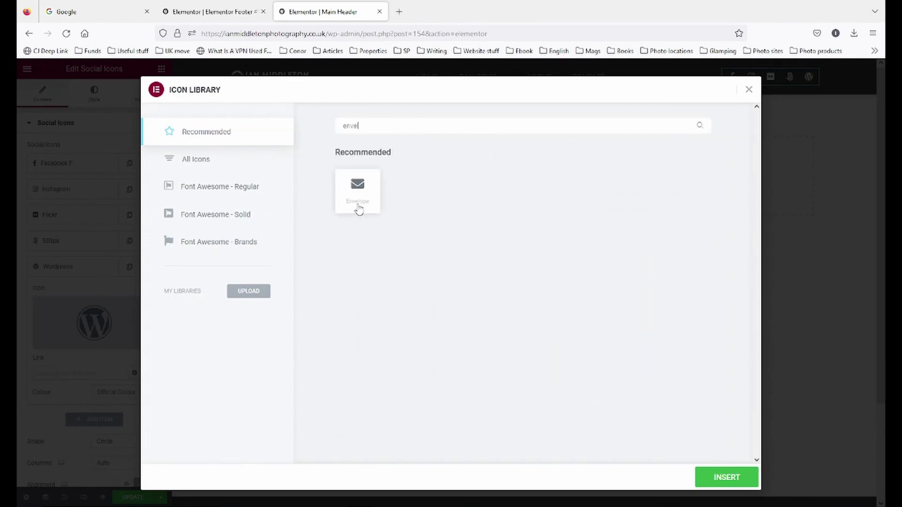
left_click(190, 161)
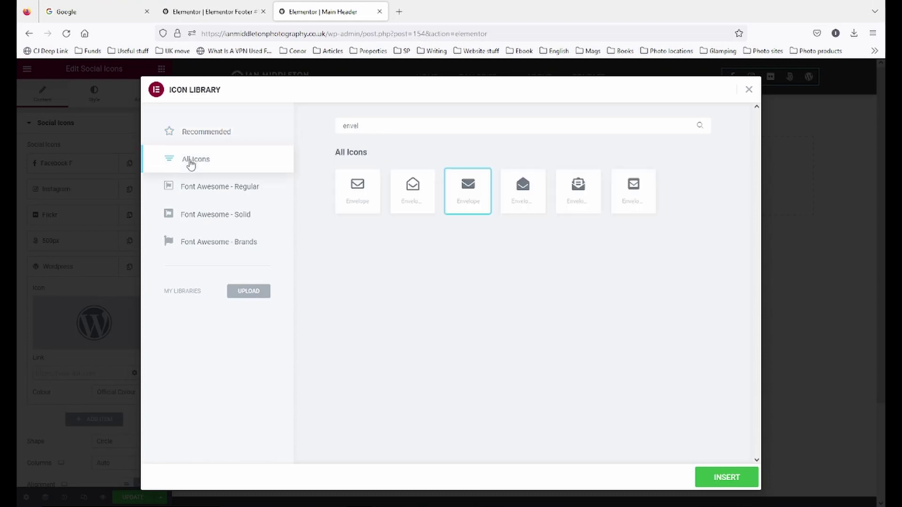
left_click(357, 191)
left_click(727, 484)
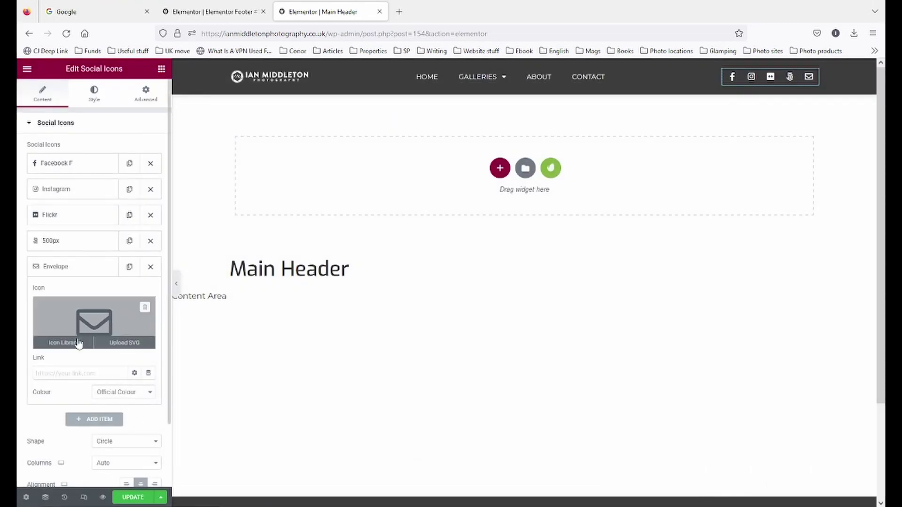
left_click(61, 371)
type("mai")
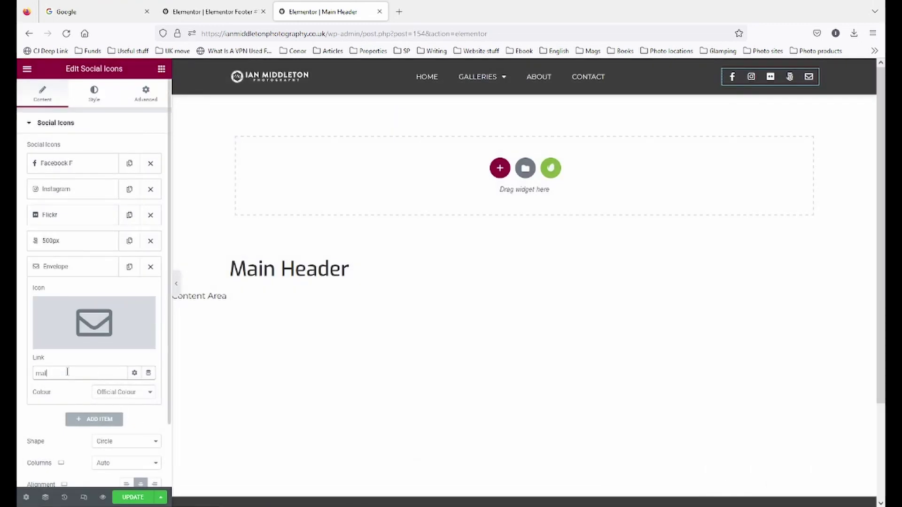
left_click(52, 266)
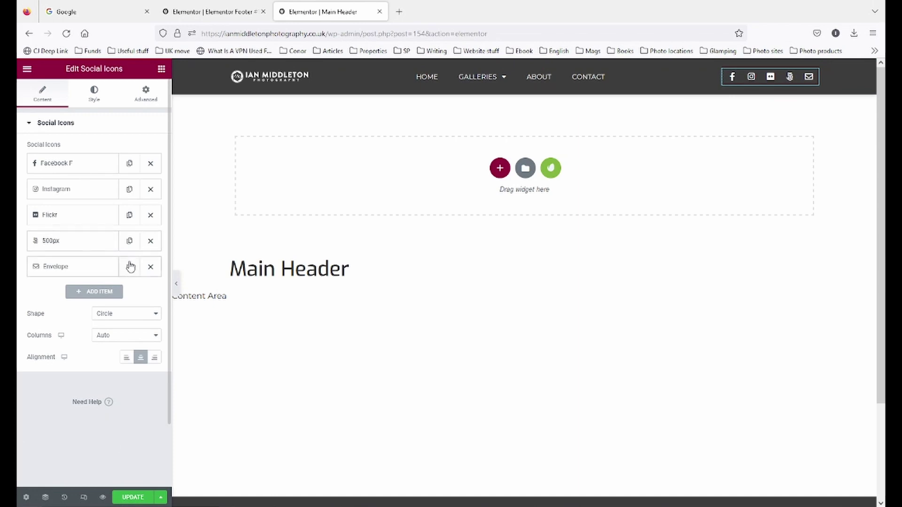
- Add a Phone icon from All Icons as a new social icon item
left_click(105, 293)
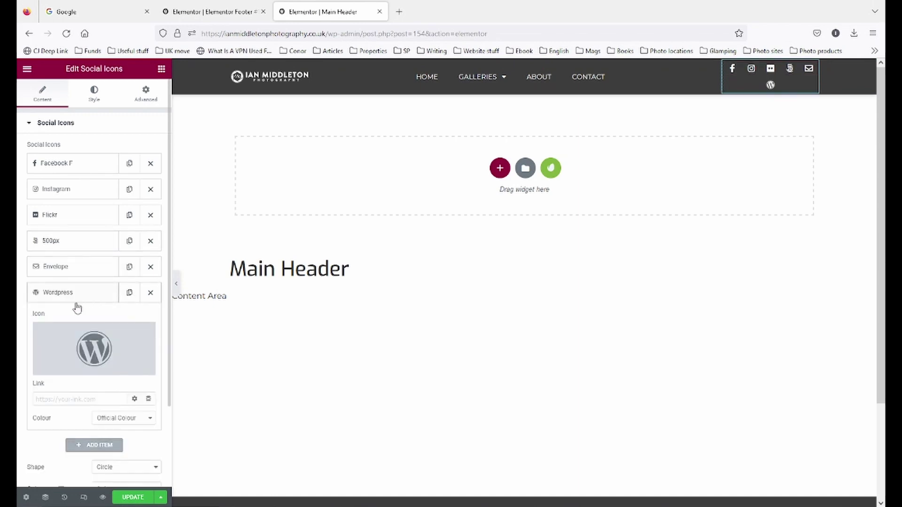
left_click(60, 371)
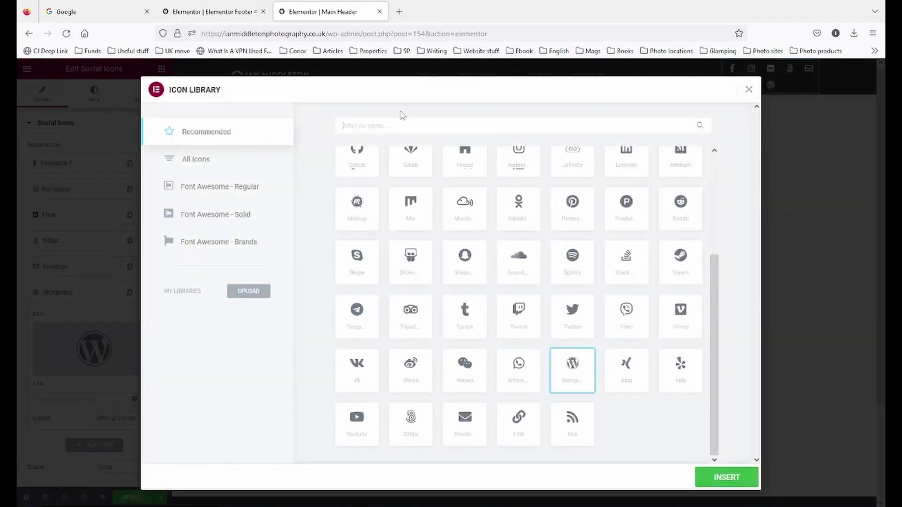
type("phone")
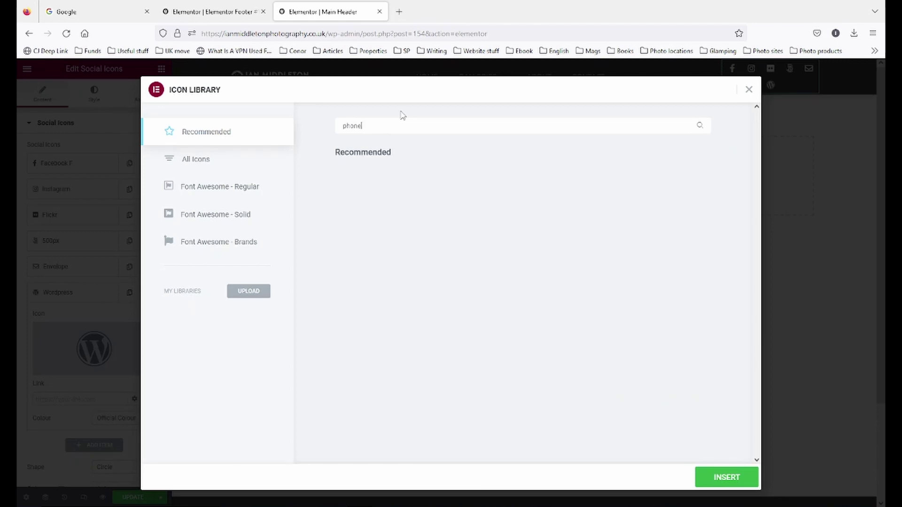
key("BackSpace")
key("BackSpace")
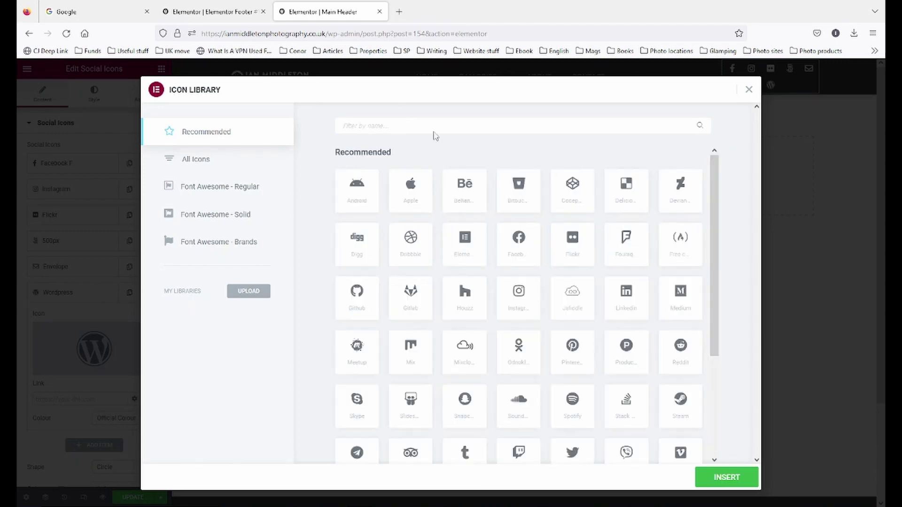
left_click(197, 160)
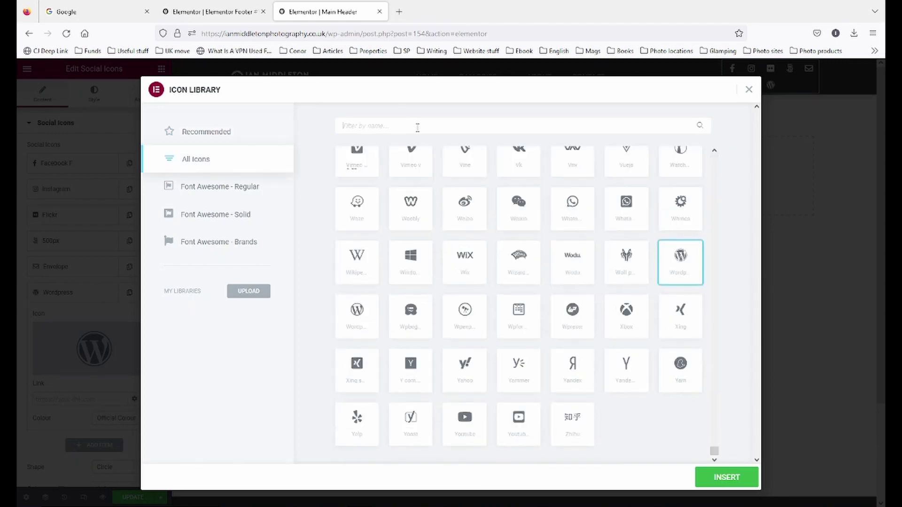
type("phone")
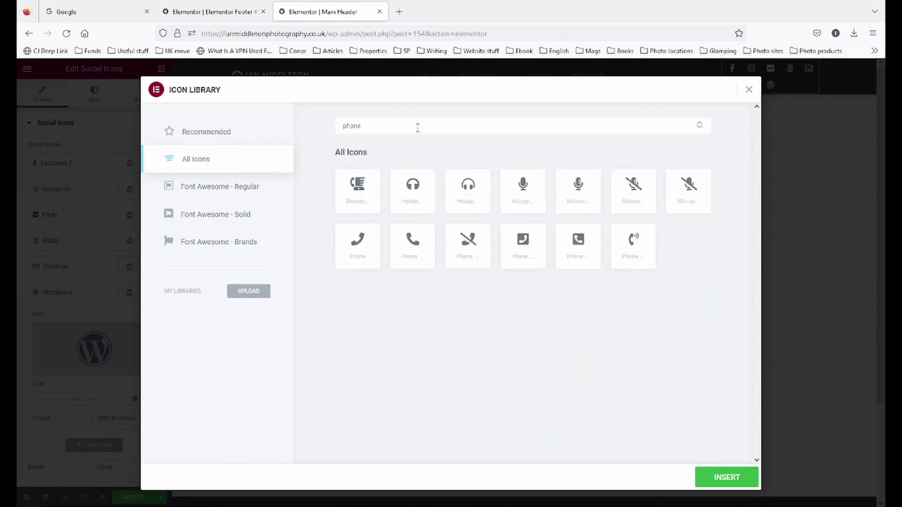
left_click(369, 250)
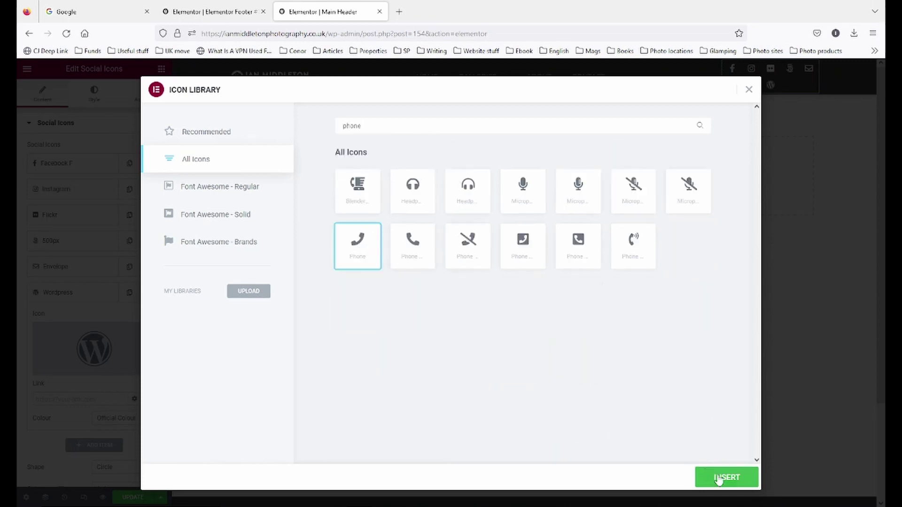
left_click(719, 479)
- Link the Phone icon to the contact phone number with a tel: link and update the header
left_click(90, 400)
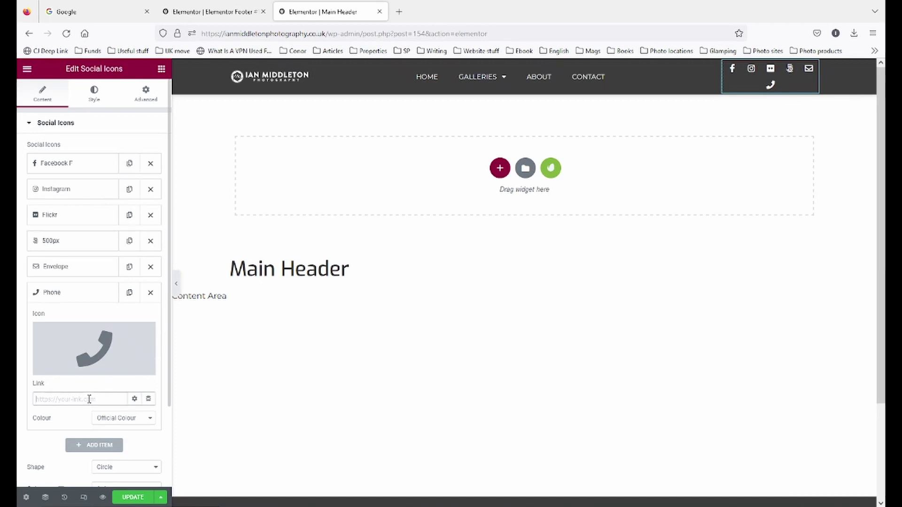
type("tel:")
key("ctrl+v")
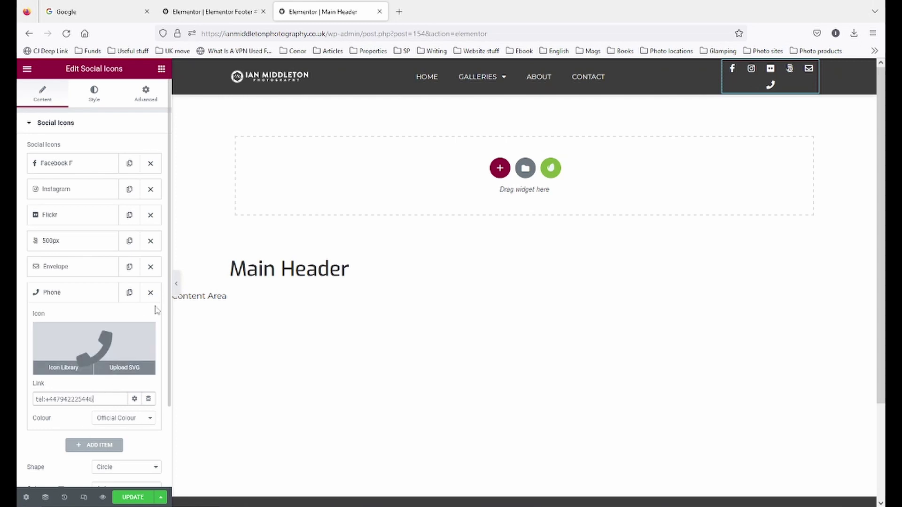
left_click(160, 496)
left_click(132, 498)
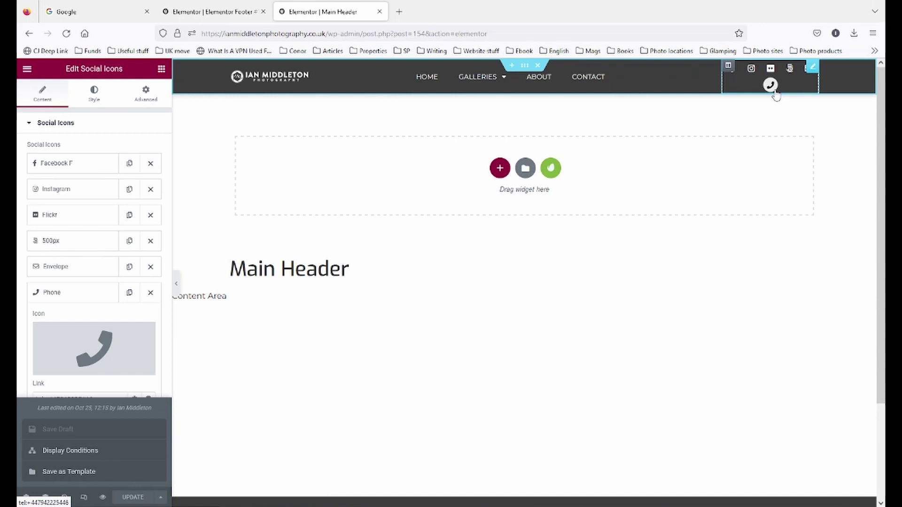
- Set the social icons column width to 20% and update the header
left_click(728, 67)
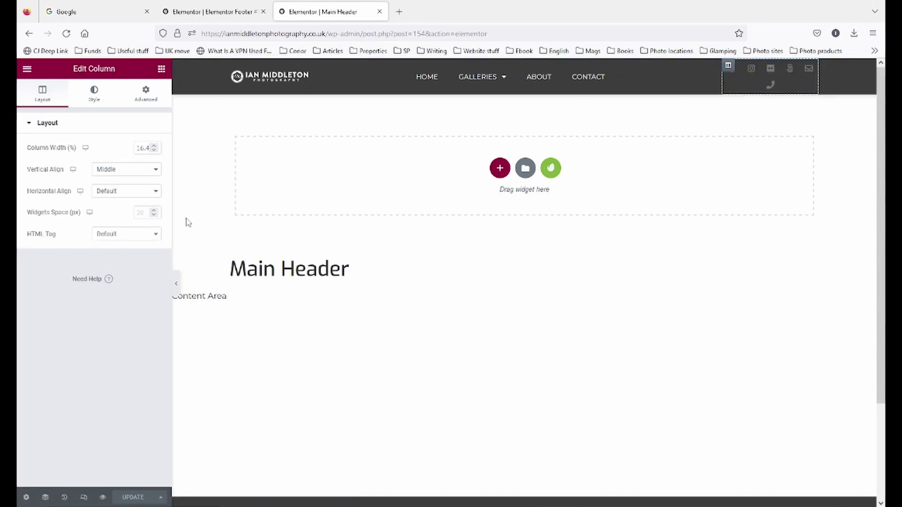
double_click(138, 147)
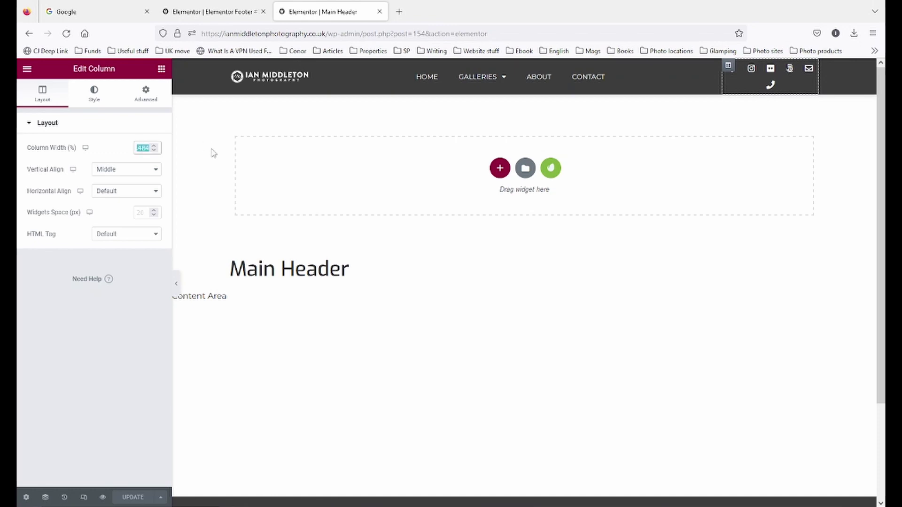
type("20")
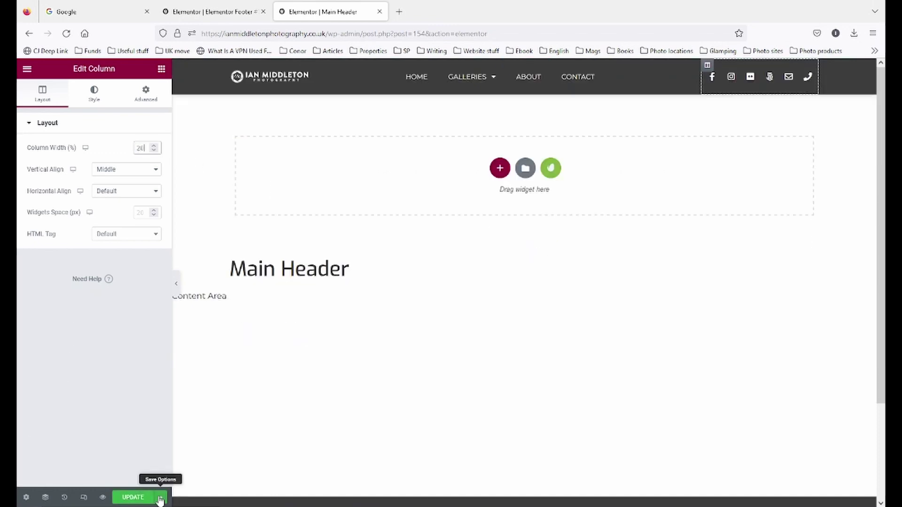
left_click(134, 497)
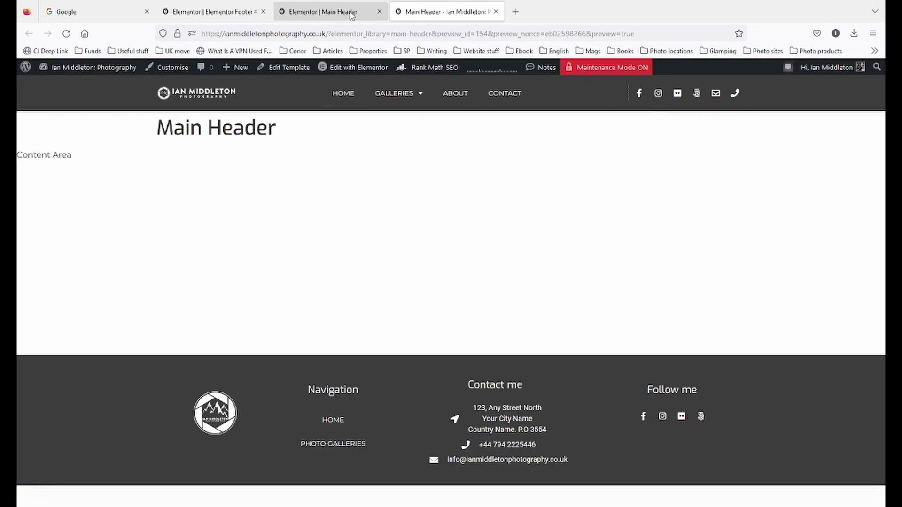
left_click(351, 13)
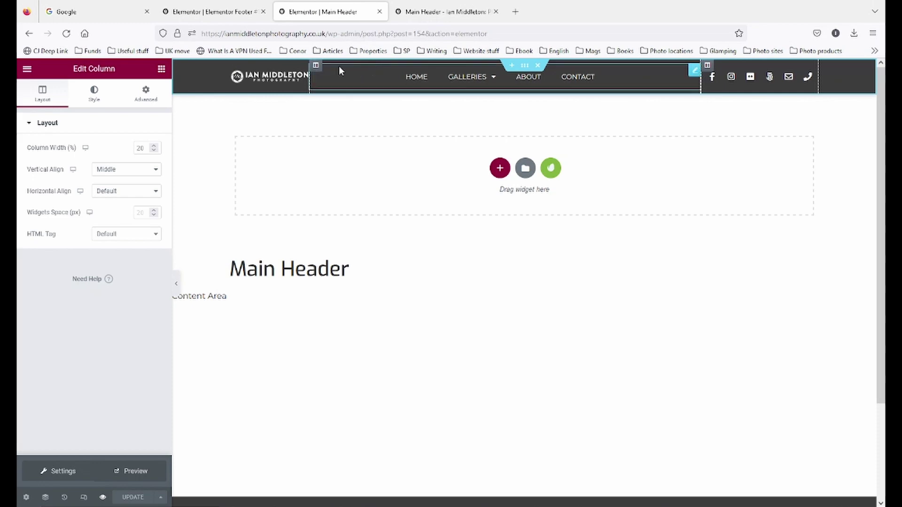
- Set the header column widths: menu 70%, logo 10%, social icons 20%
left_click(315, 66)
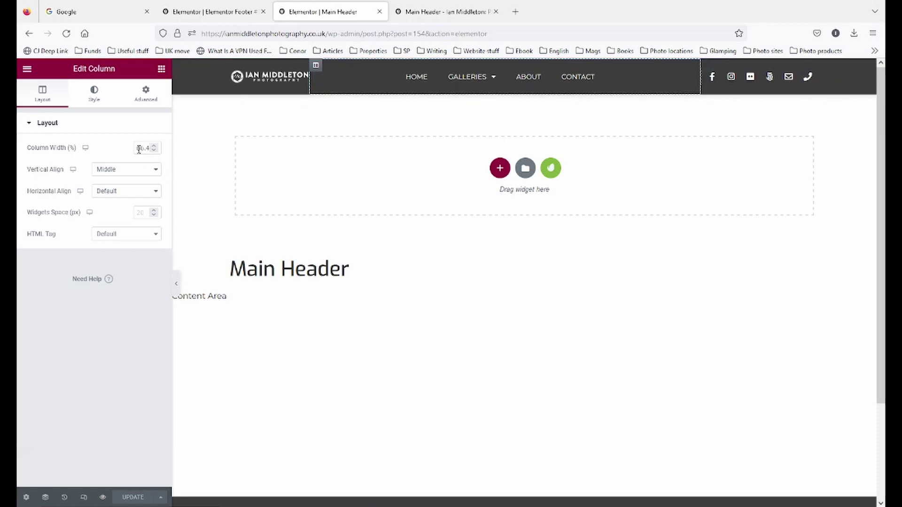
type("70")
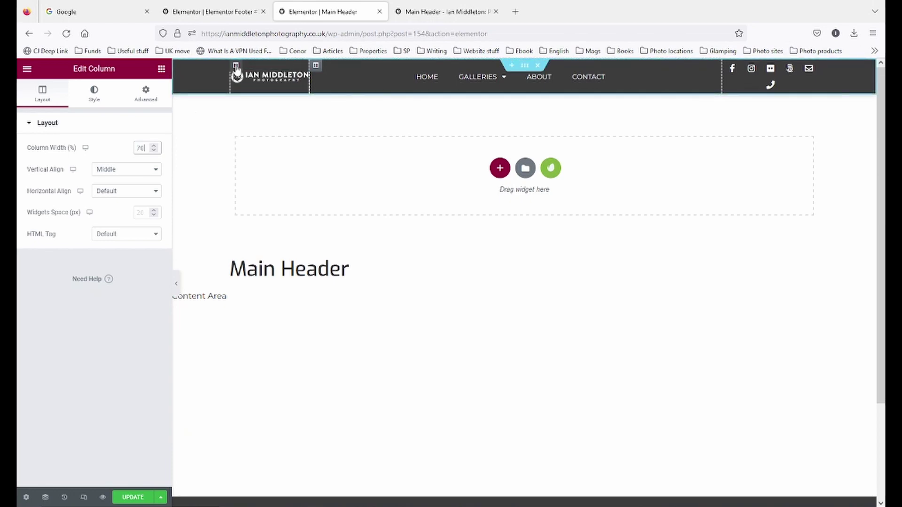
left_click(235, 66)
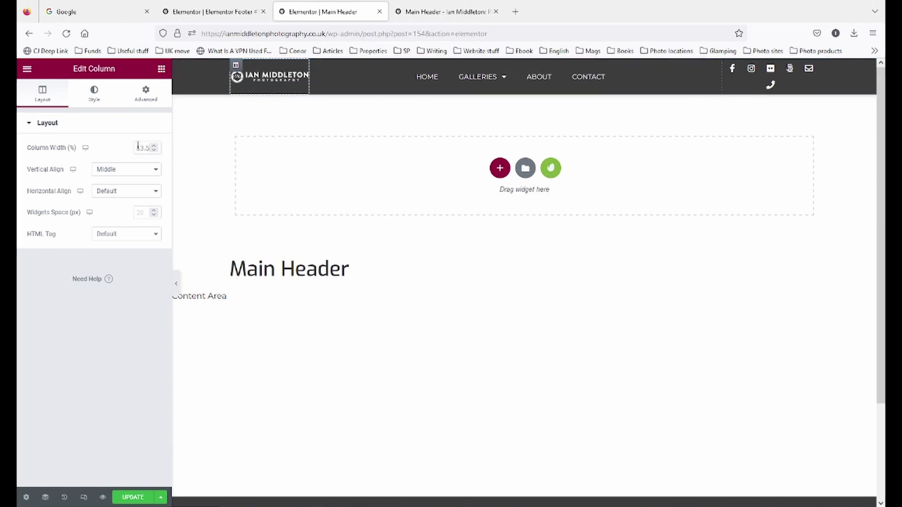
double_click(137, 147)
type("10")
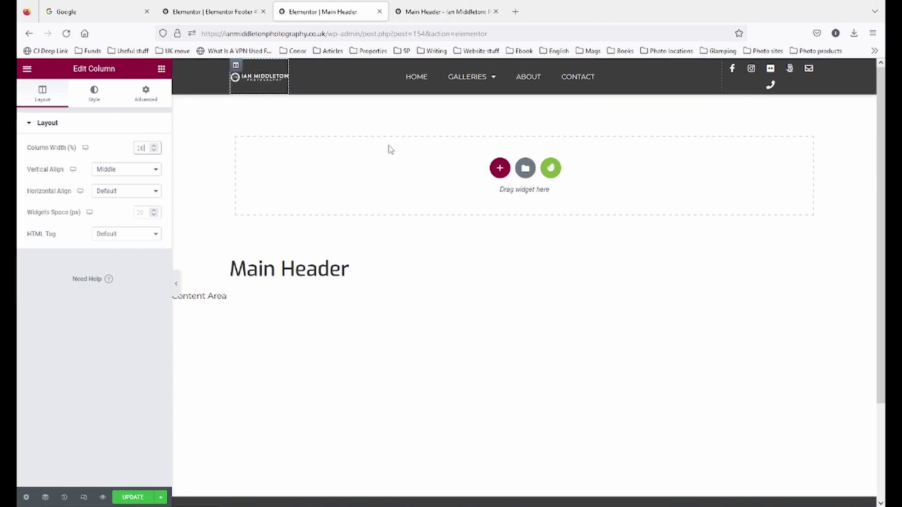
left_click(728, 66)
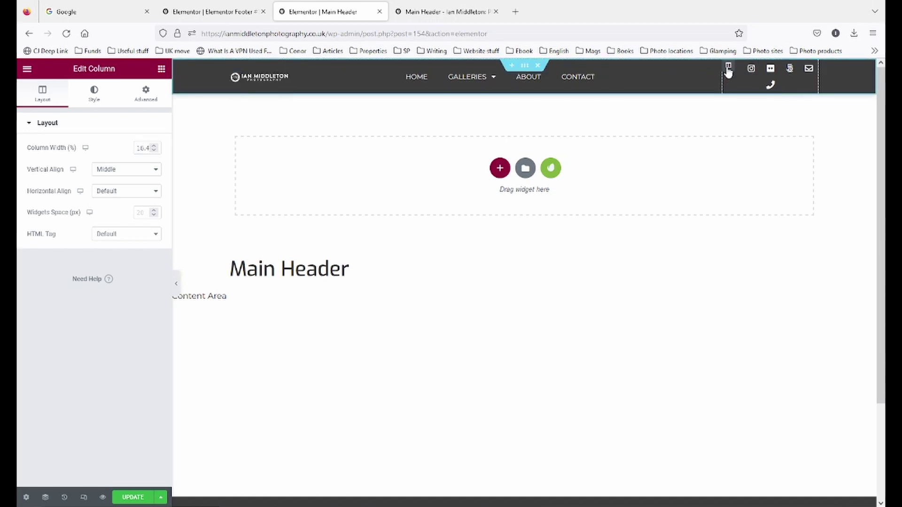
double_click(138, 147)
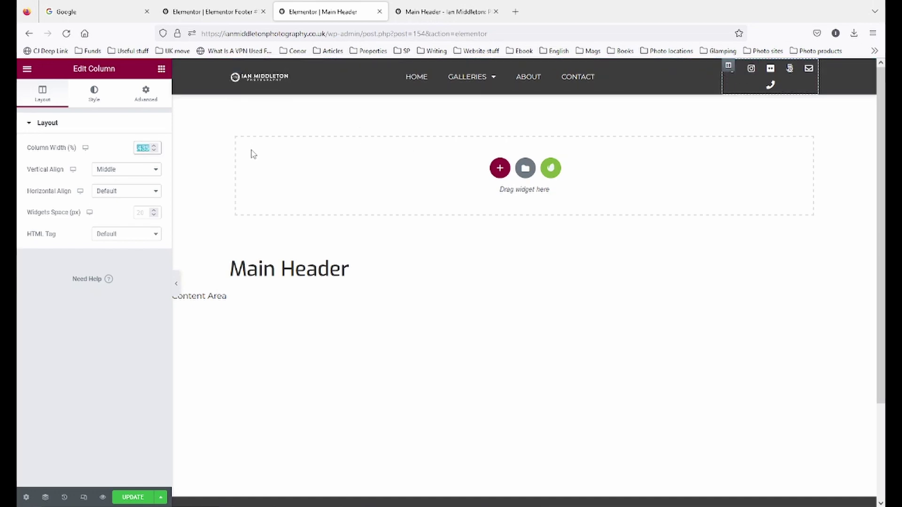
type("20")
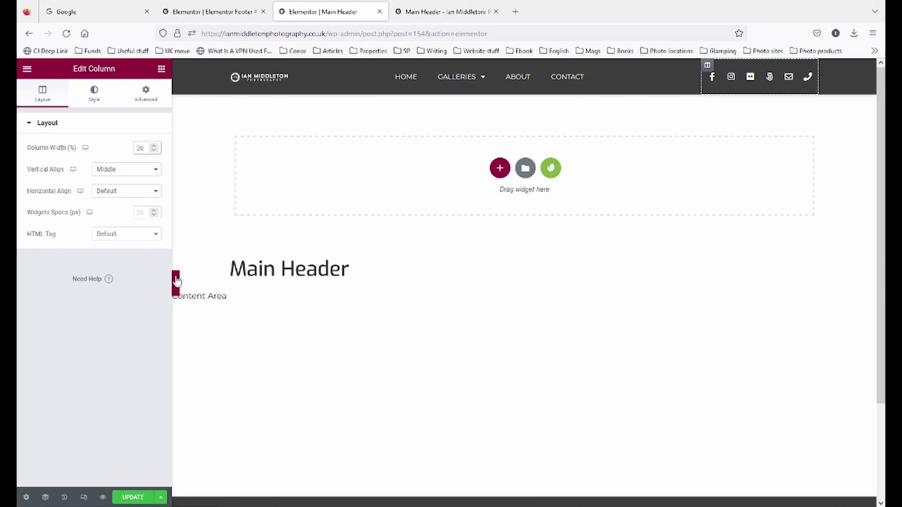
- Preview the header, then select the whole header section for editing
left_click(176, 282)
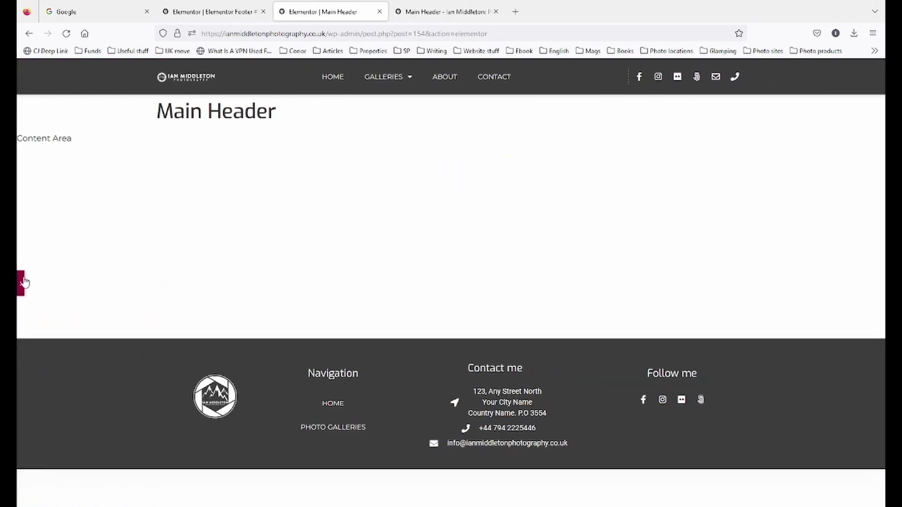
left_click(21, 284)
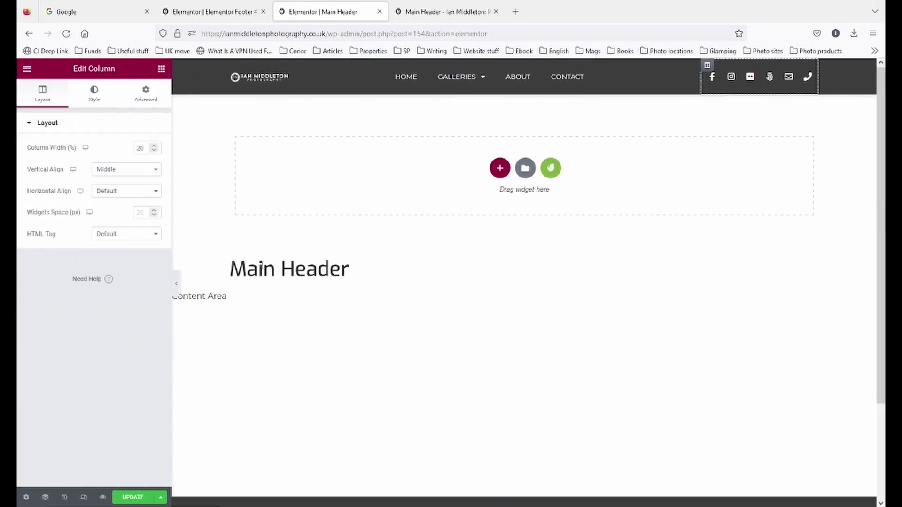
mouse_move(483, 84)
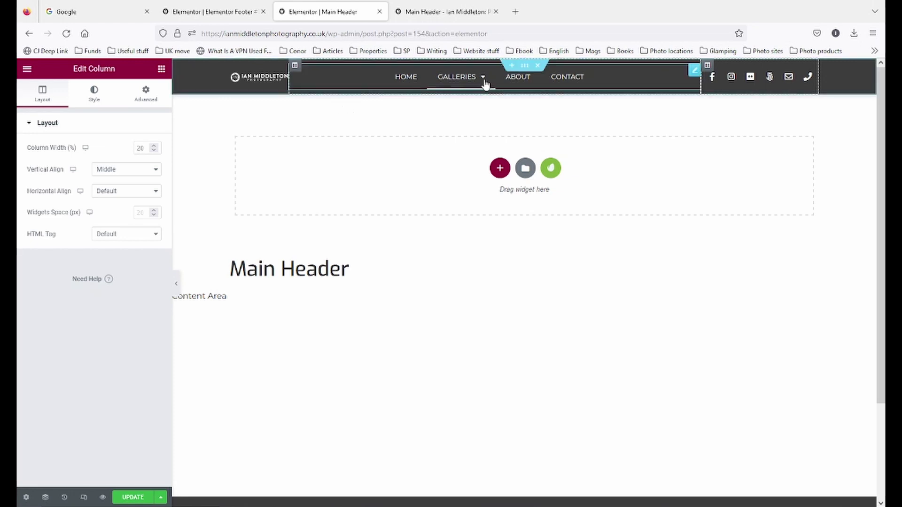
left_click(524, 68)
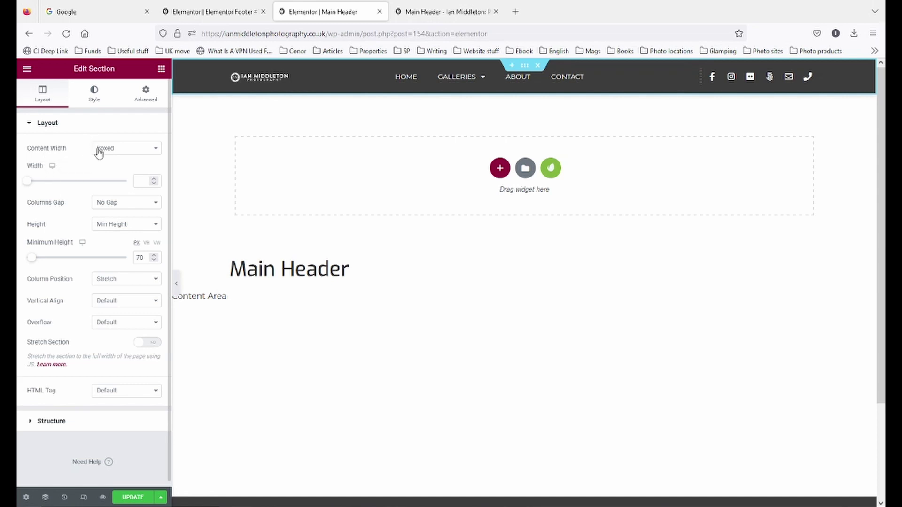
- Switch the header section to Full Width content and preview it
left_click(145, 151)
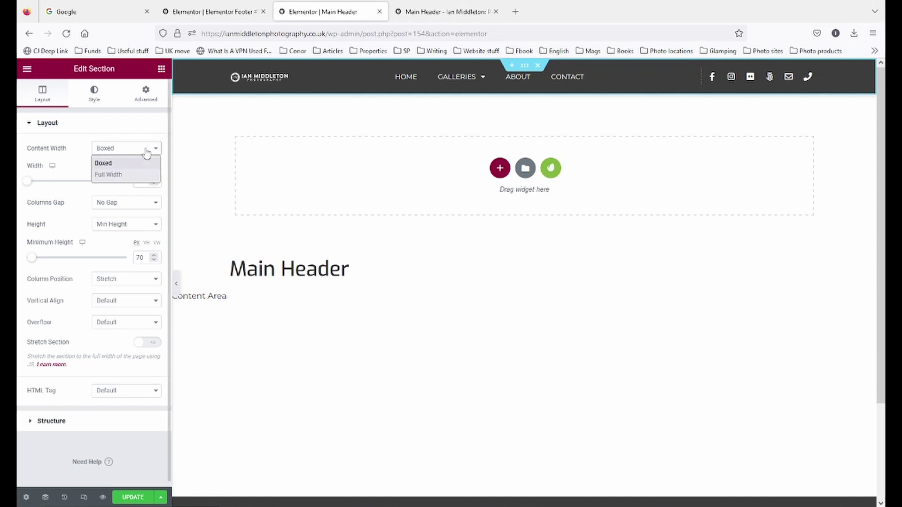
left_click(136, 175)
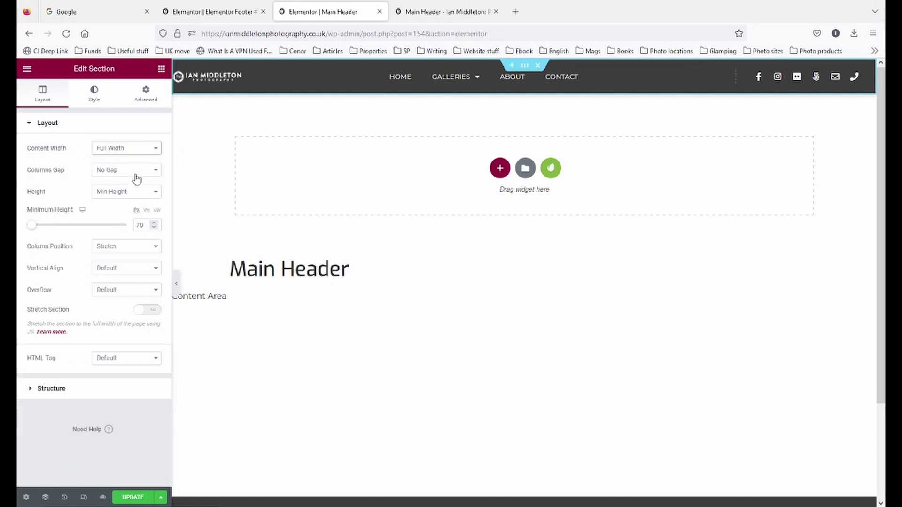
left_click(177, 285)
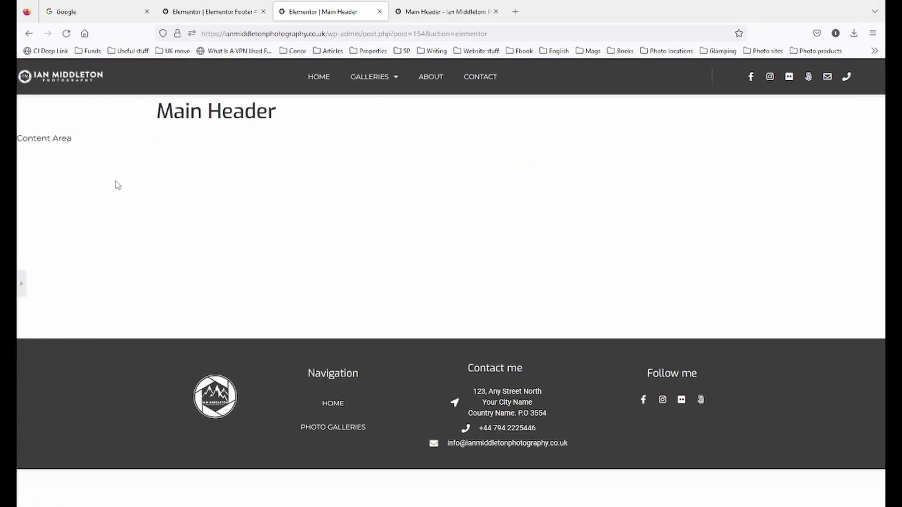
left_click(22, 287)
- Return the header section to Boxed content width and try a wider width in preview
left_click(144, 149)
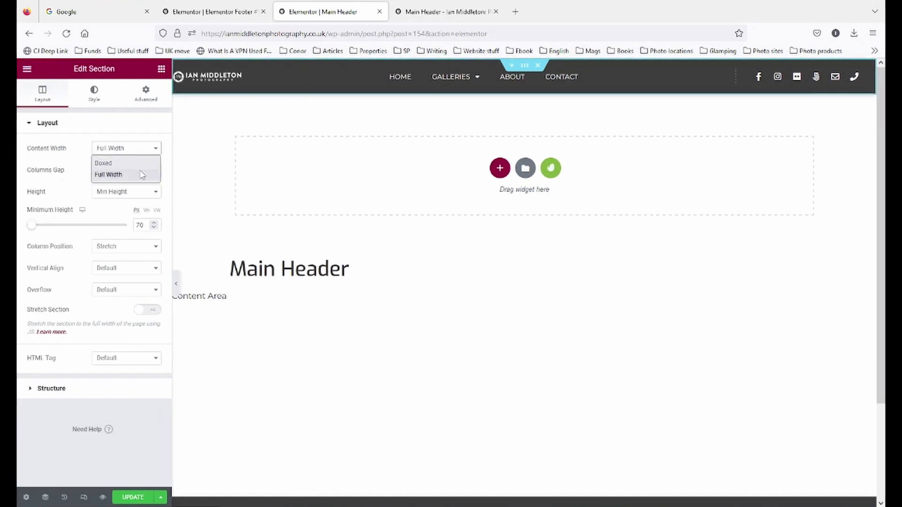
left_click(104, 163)
left_click_drag(31, 185, 104, 189)
double_click(149, 183)
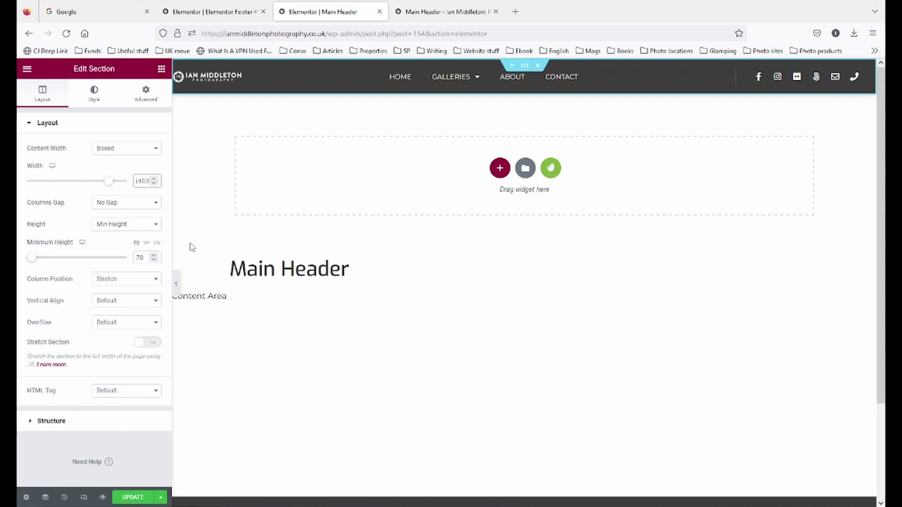
left_click(178, 285)
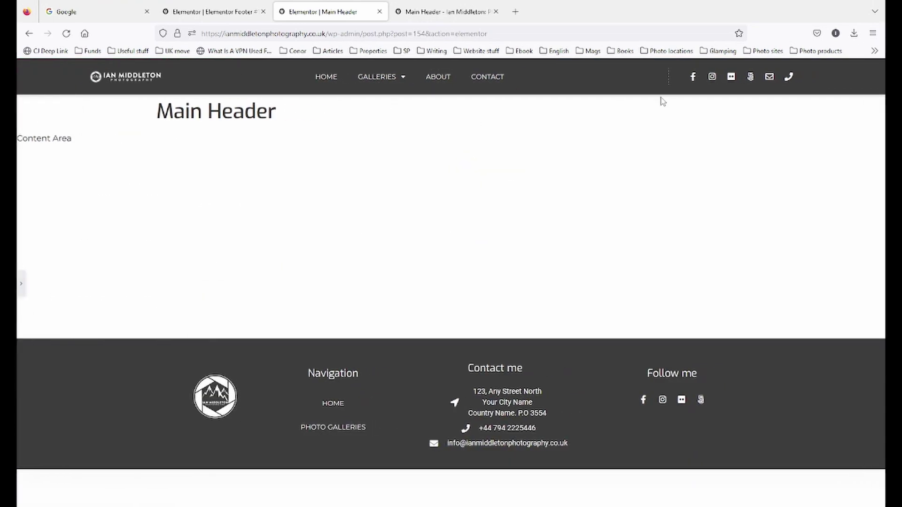
left_click(20, 284)
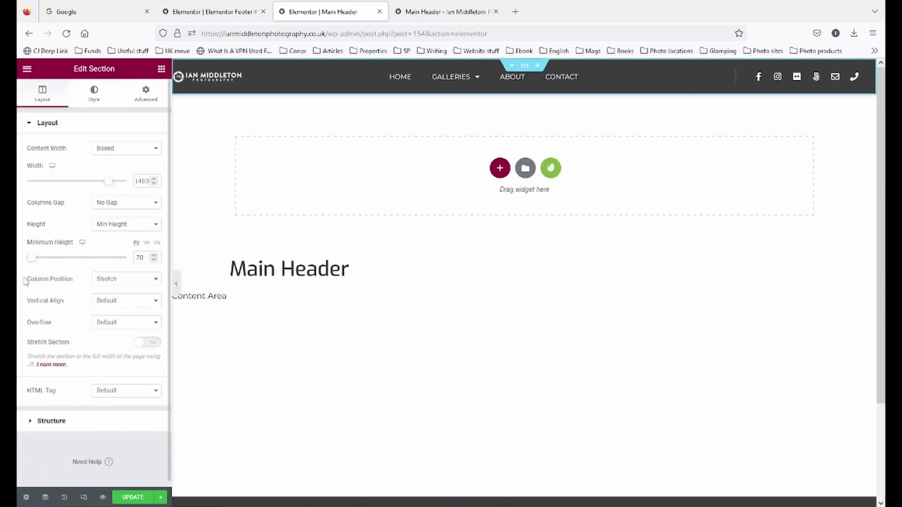
- Clear the custom 1400 width back to default and update the header
left_click_drag(150, 182, 145, 181)
key("BackSpace")
key("BackSpace")
key("BackSpace")
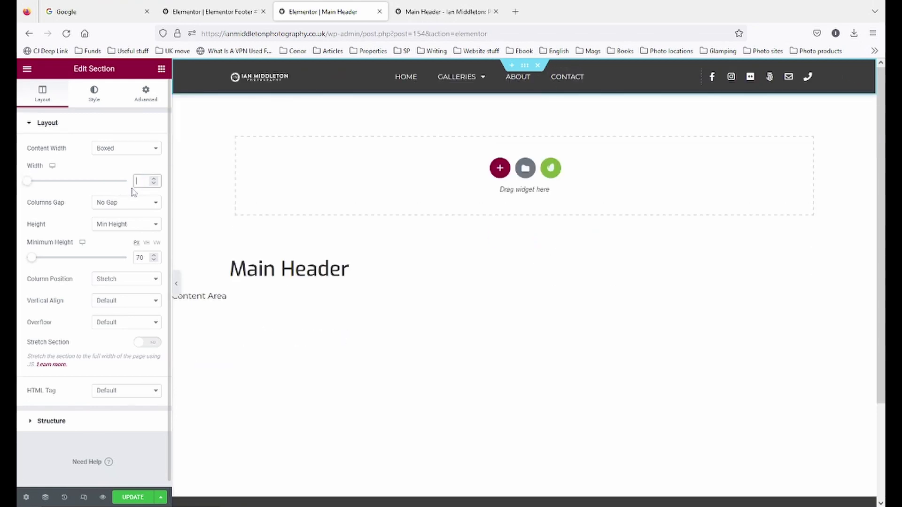
left_click(134, 497)
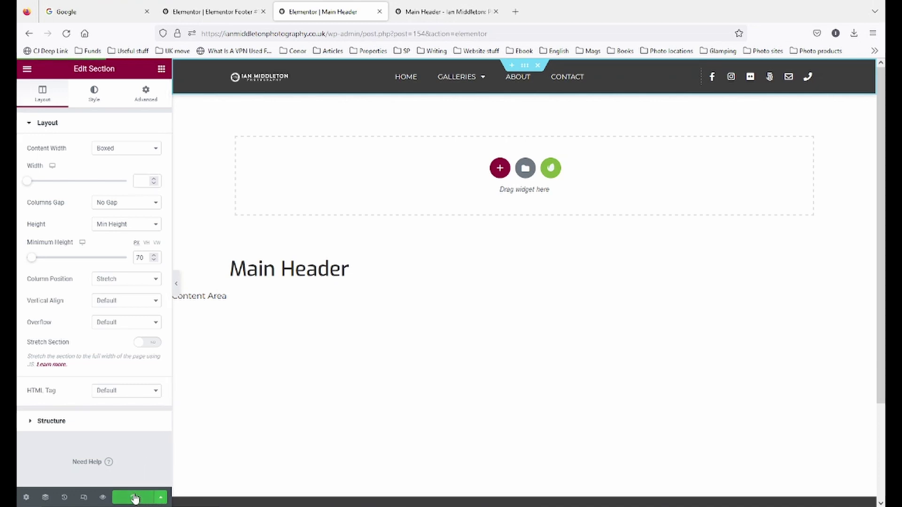
- Set the site-wide content width to 1300 px in Site Settings > Layout and update
left_click(27, 70)
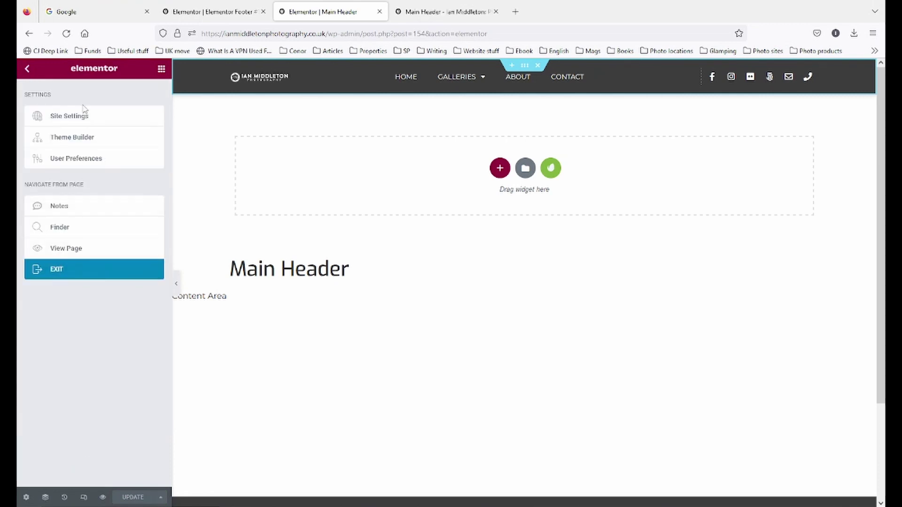
left_click(93, 269)
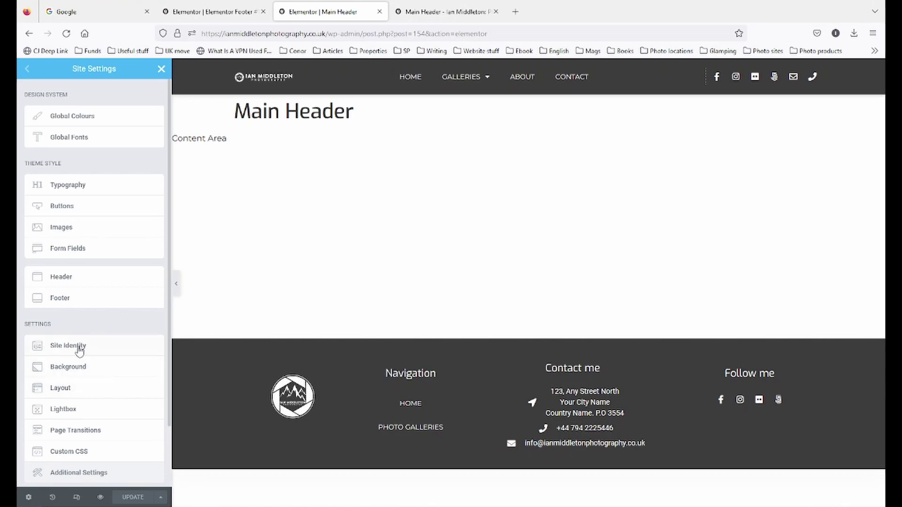
left_click(82, 388)
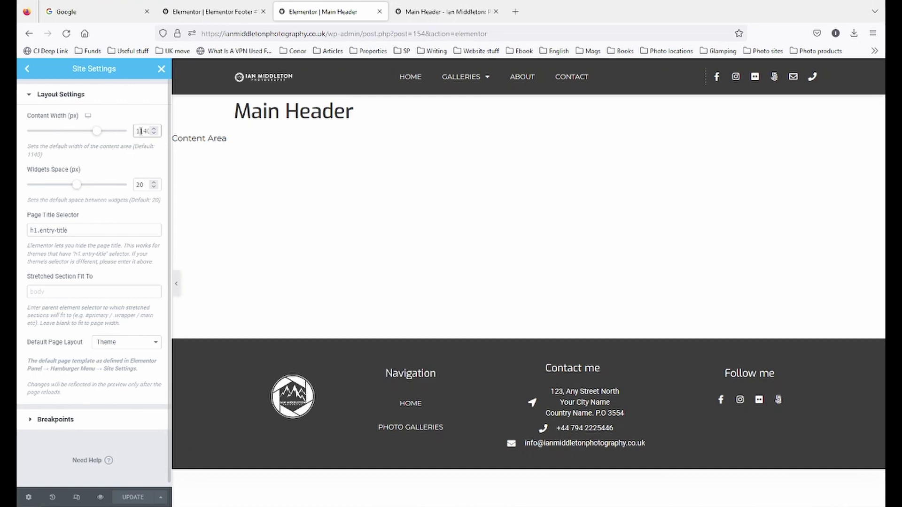
type("1300")
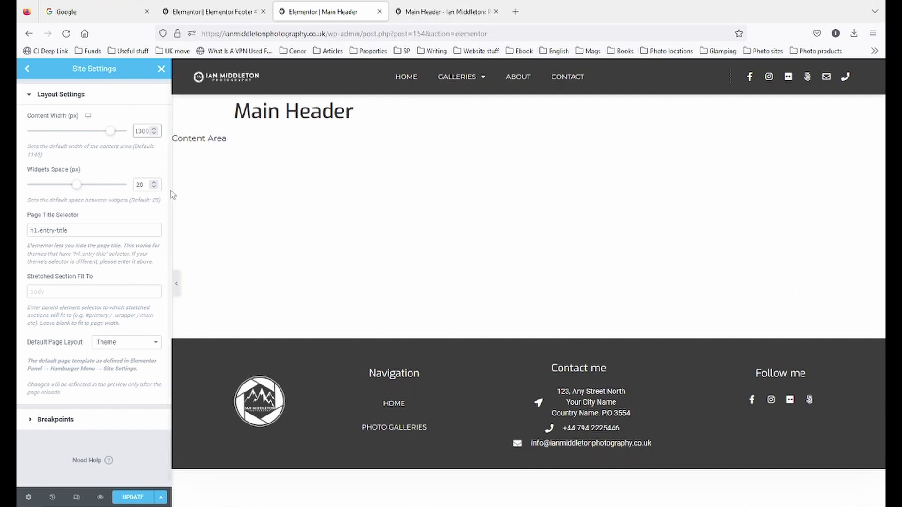
left_click(180, 292)
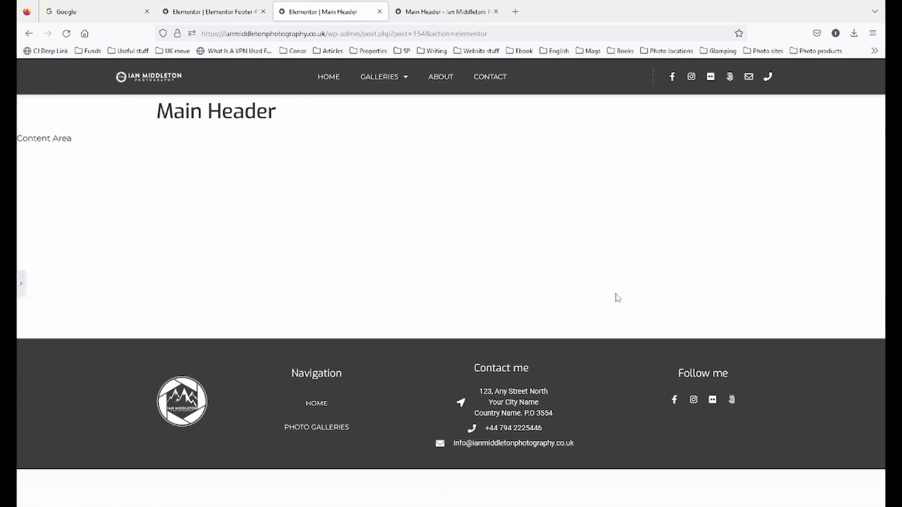
left_click(21, 283)
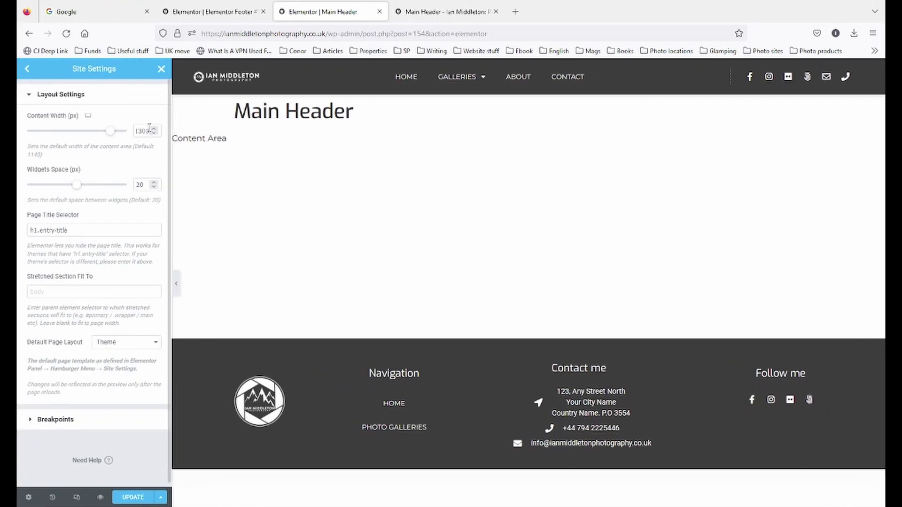
left_click(137, 499)
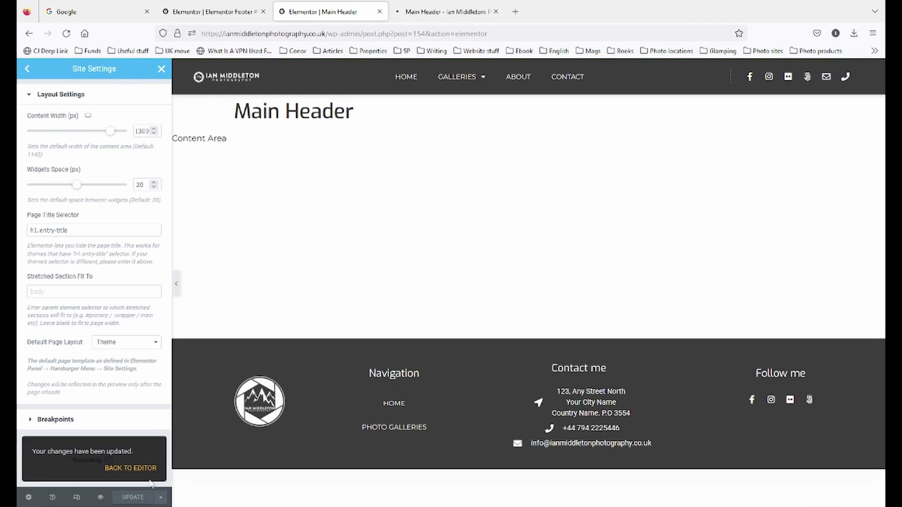
- Widen the header's logo column from 16% to 20%, checking the menu and icon columns in preview
left_click(161, 69)
left_click(194, 65)
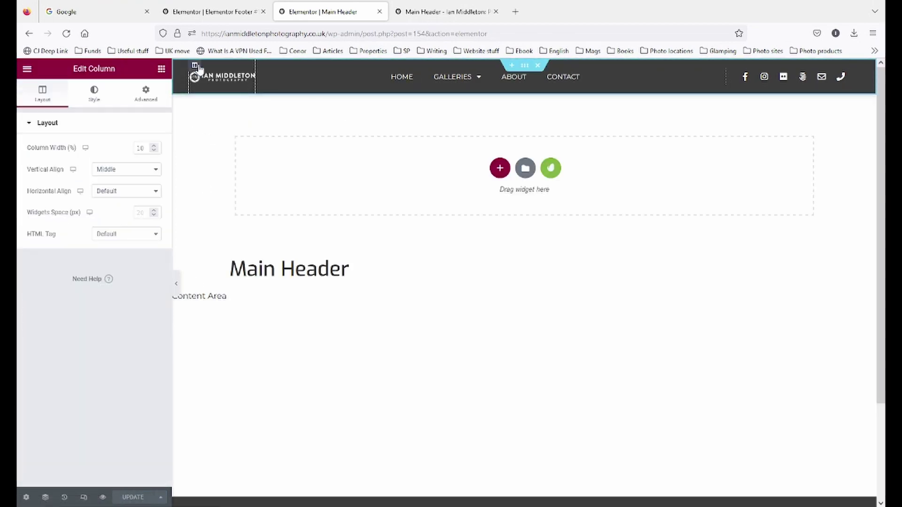
left_click_drag(143, 148, 92, 148)
type("20")
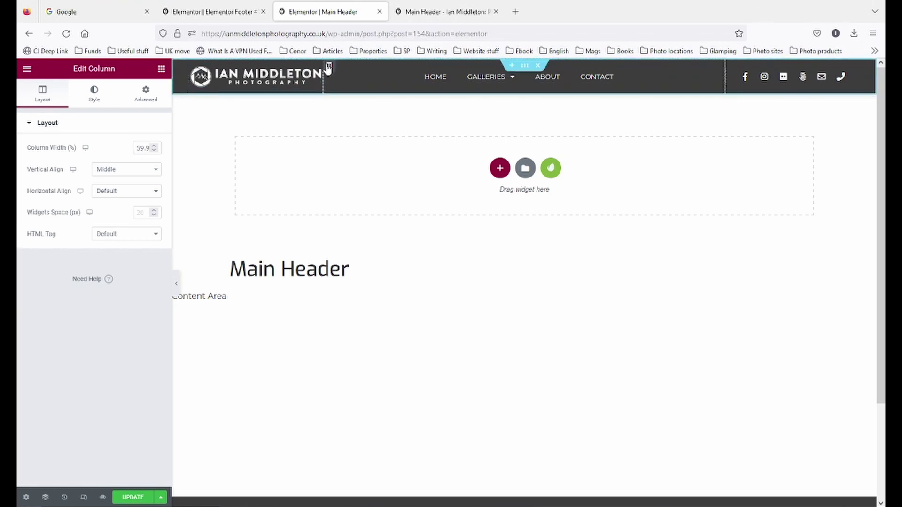
left_click(328, 66)
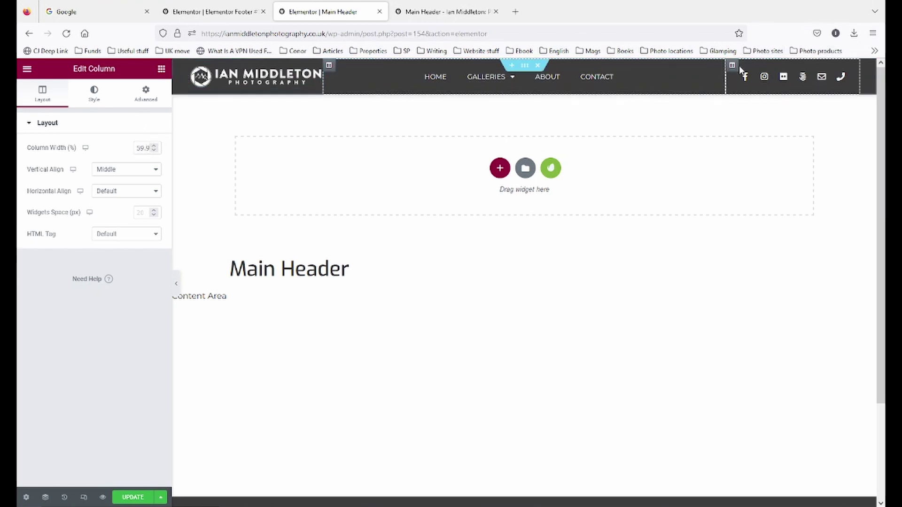
left_click(732, 66)
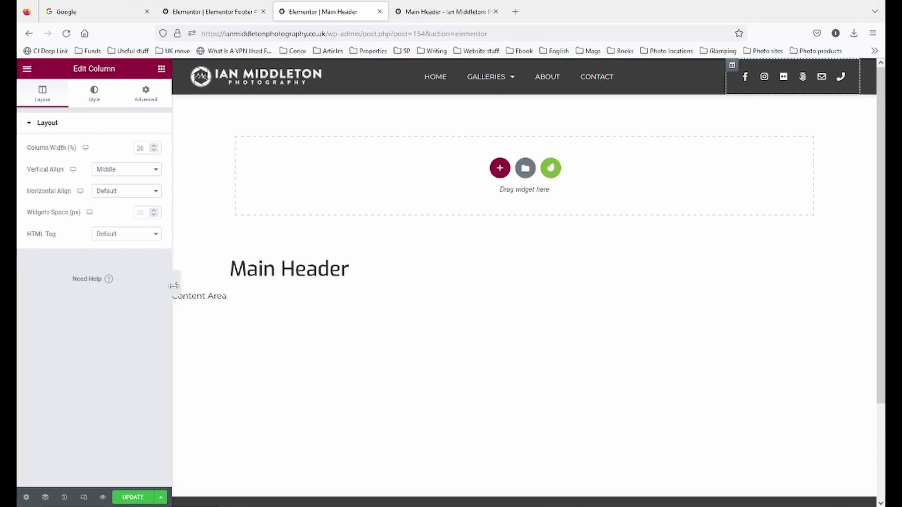
left_click(173, 285)
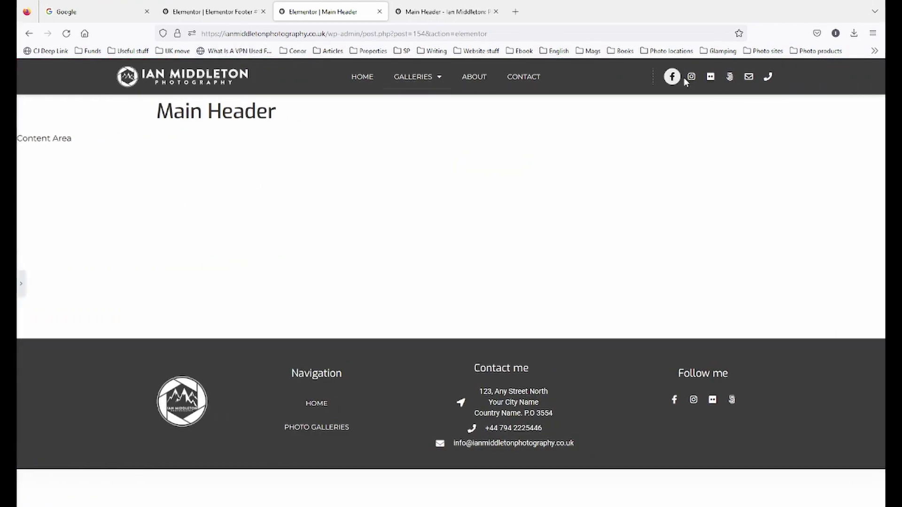
left_click(22, 285)
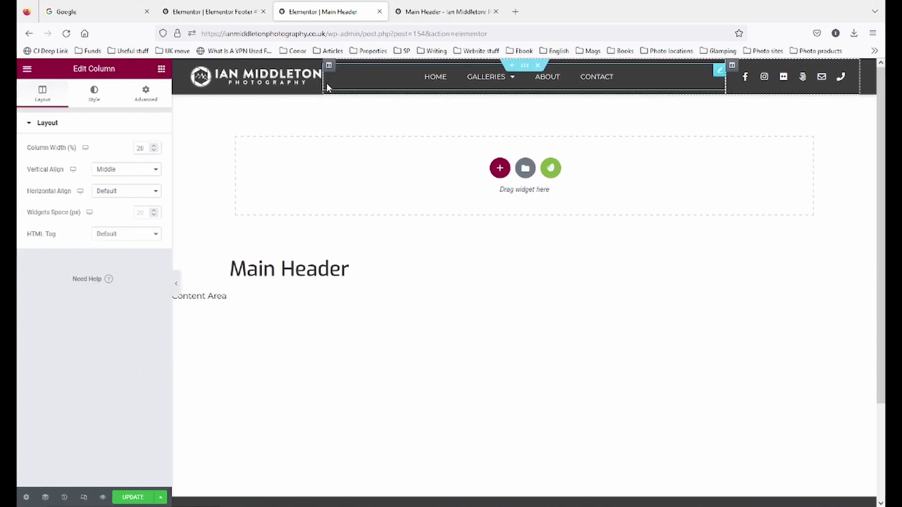
left_click(316, 74)
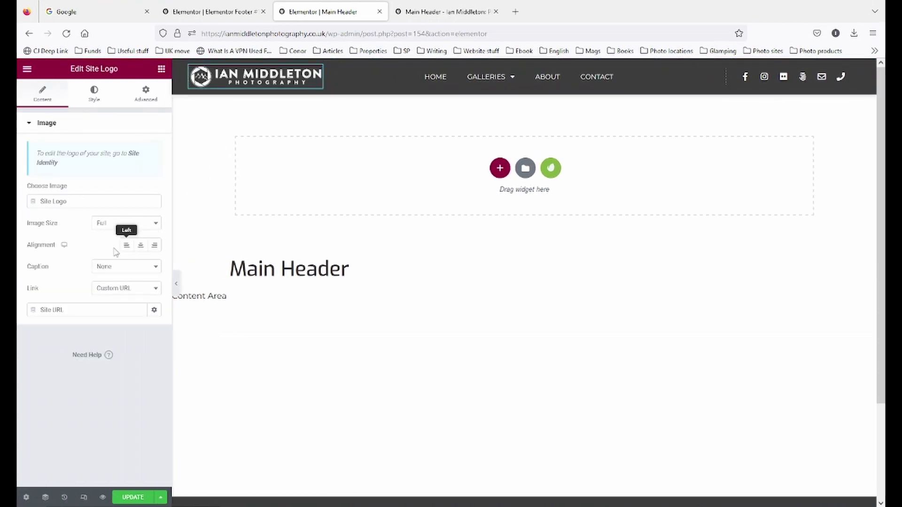
- Enlarge the site logo to width 75 in its Style settings and save the header
left_click(94, 93)
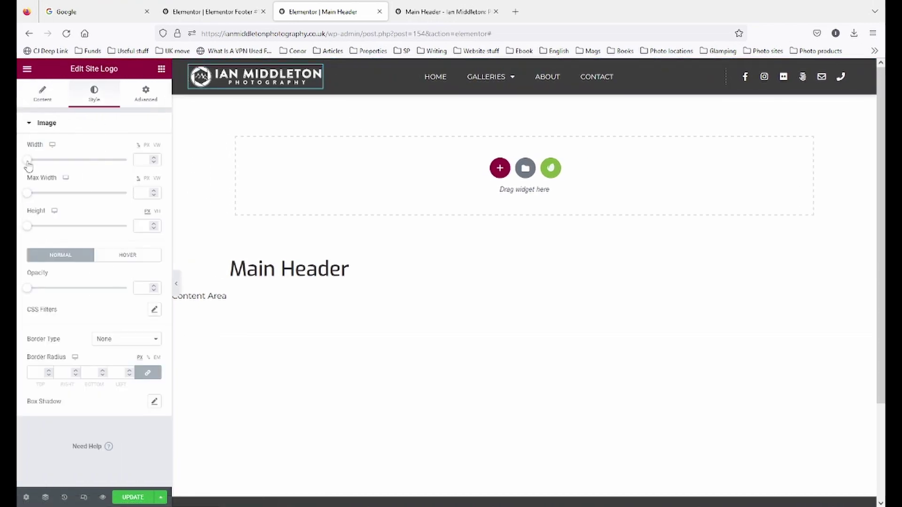
left_click_drag(27, 160, 105, 166)
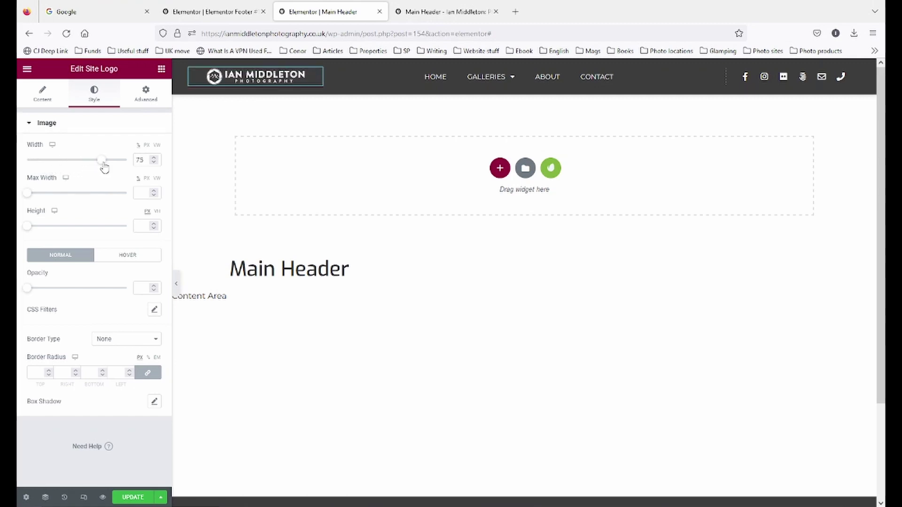
left_click(177, 284)
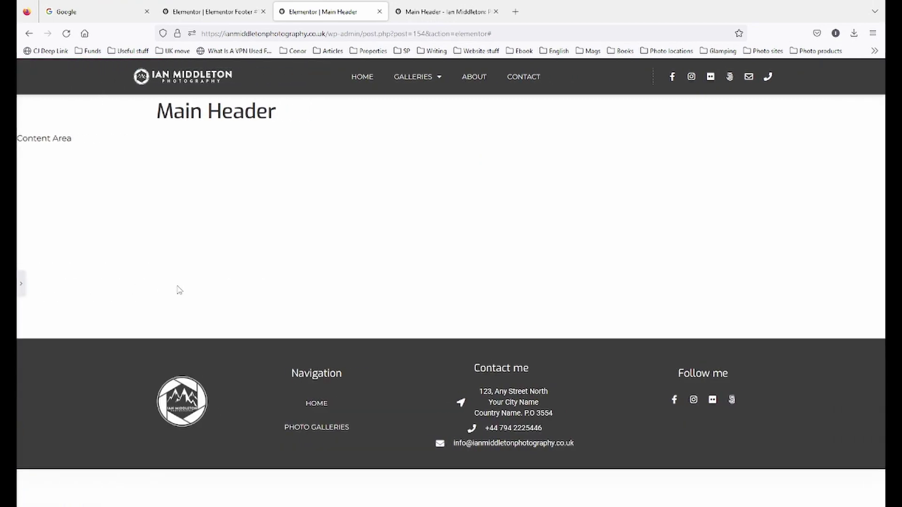
left_click(21, 283)
left_click(122, 500)
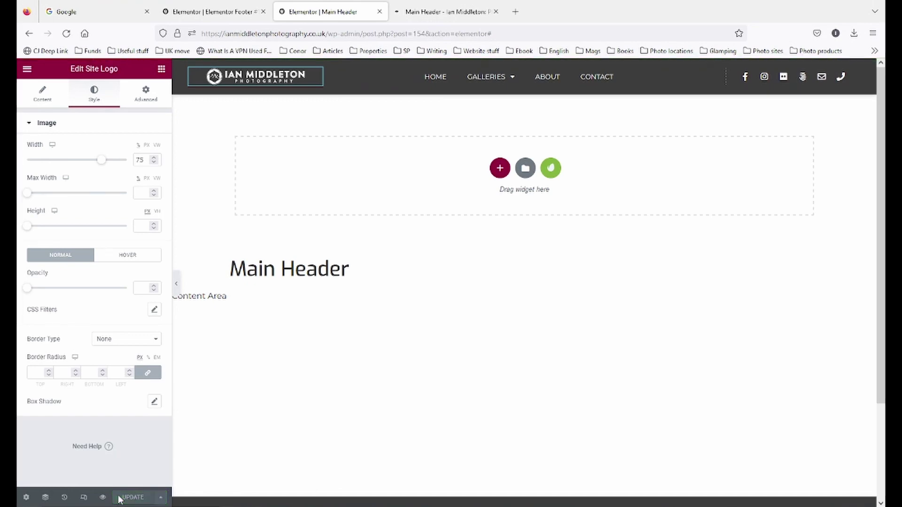
- Switch to Responsive Mode and view the header at tablet width
left_click(84, 497)
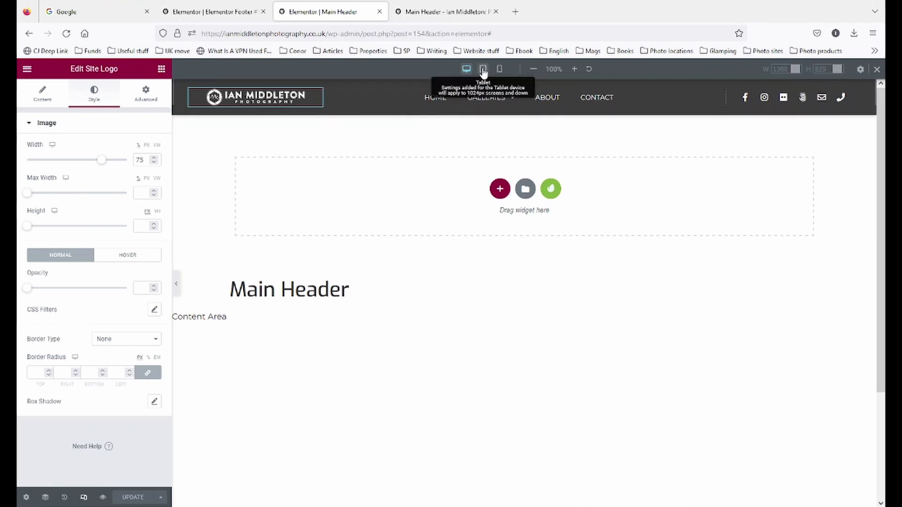
left_click(482, 69)
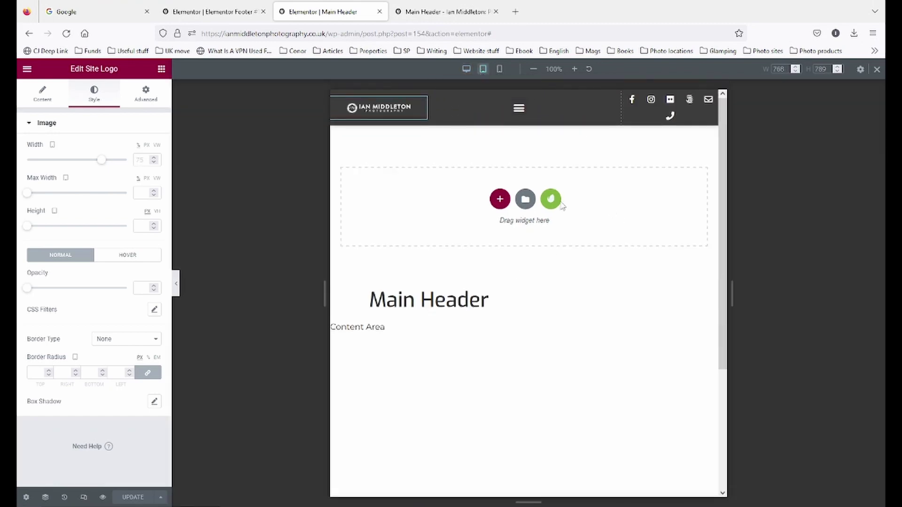
left_click(177, 283)
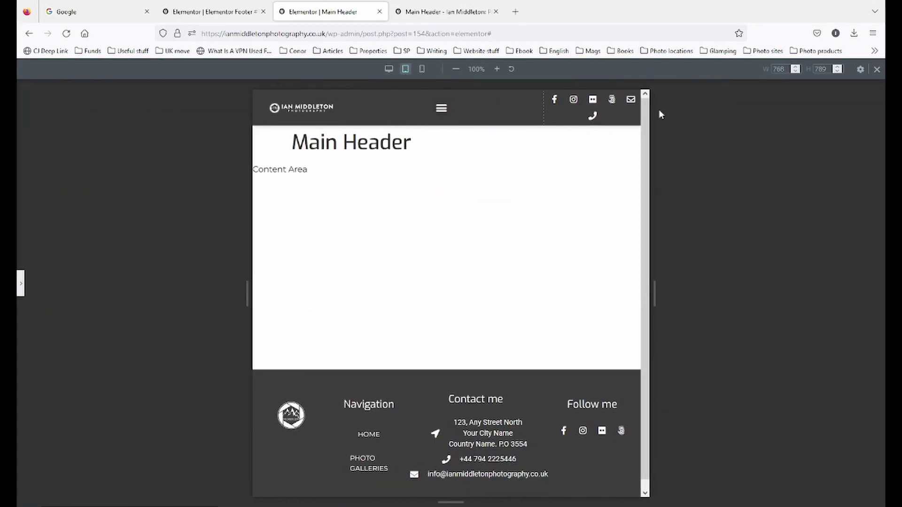
left_click(22, 284)
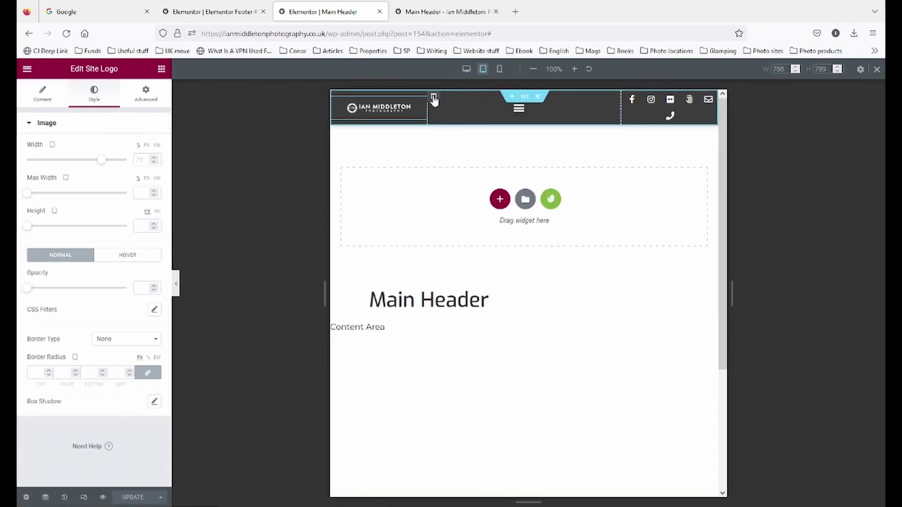
- Set tablet column widths: menu 40%, logo 30%, social icons 30%
left_click(434, 98)
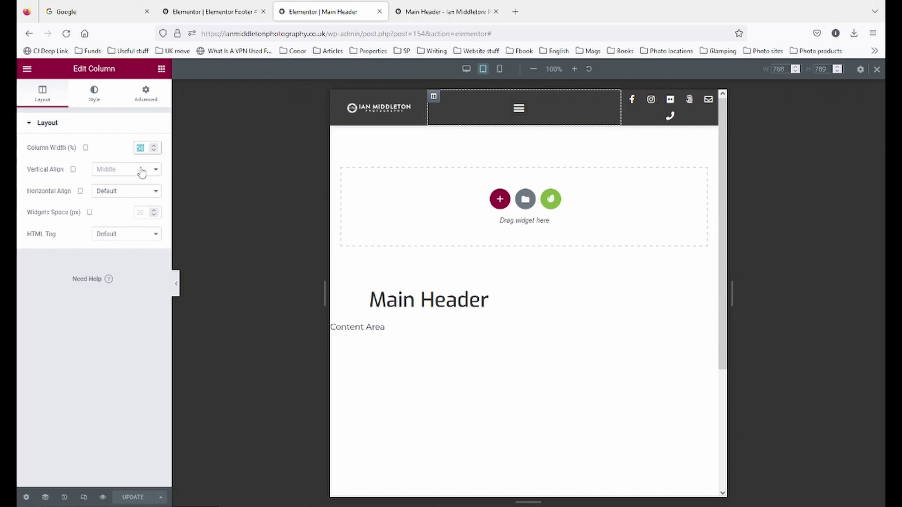
type("40")
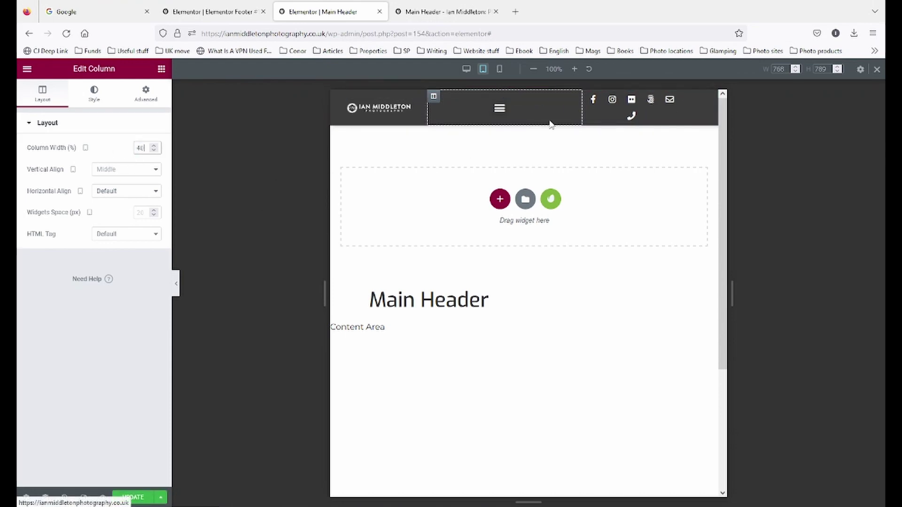
left_click(337, 97)
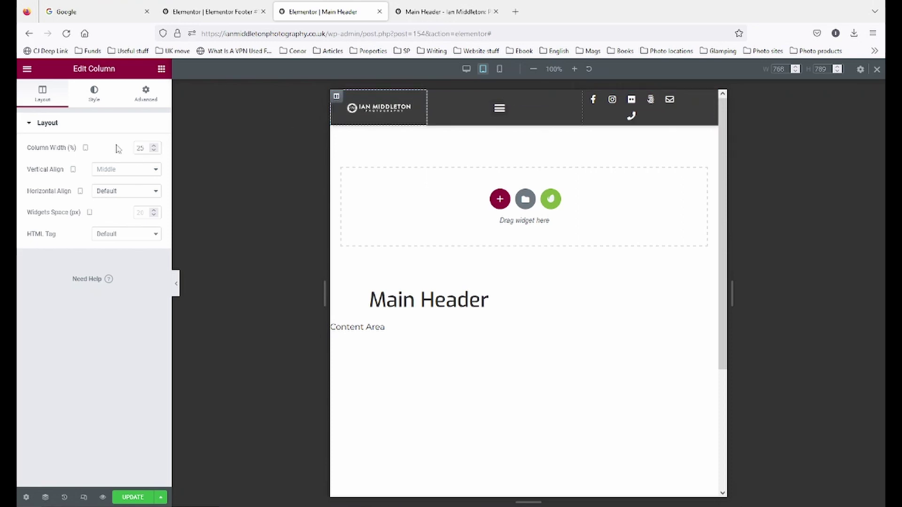
double_click(145, 147)
type("30")
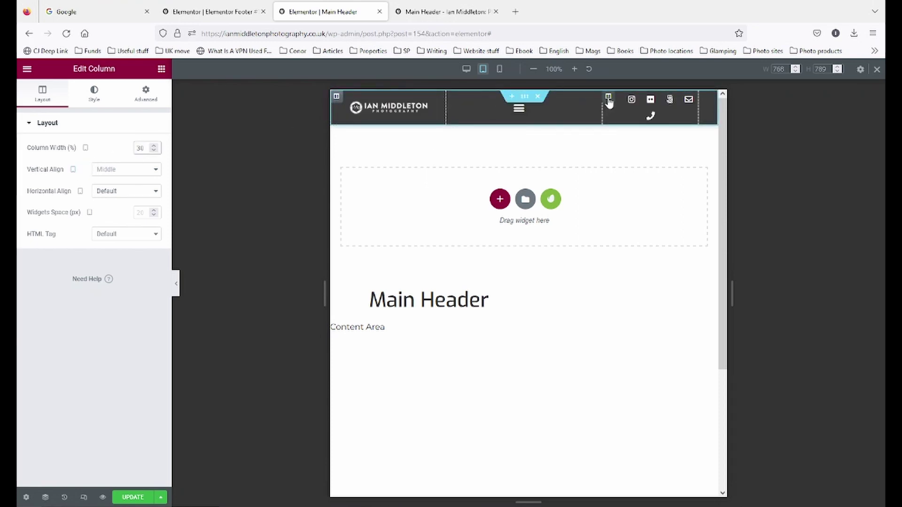
left_click(608, 97)
type("30")
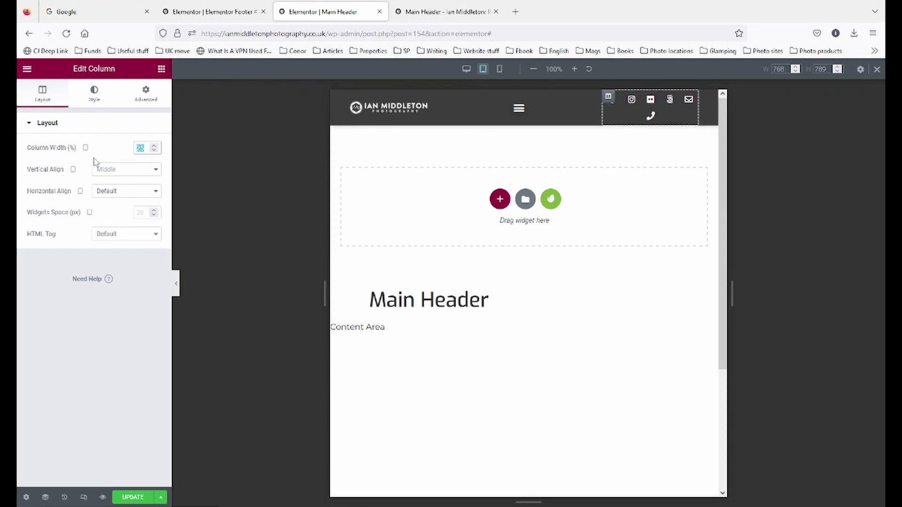
left_click(176, 284)
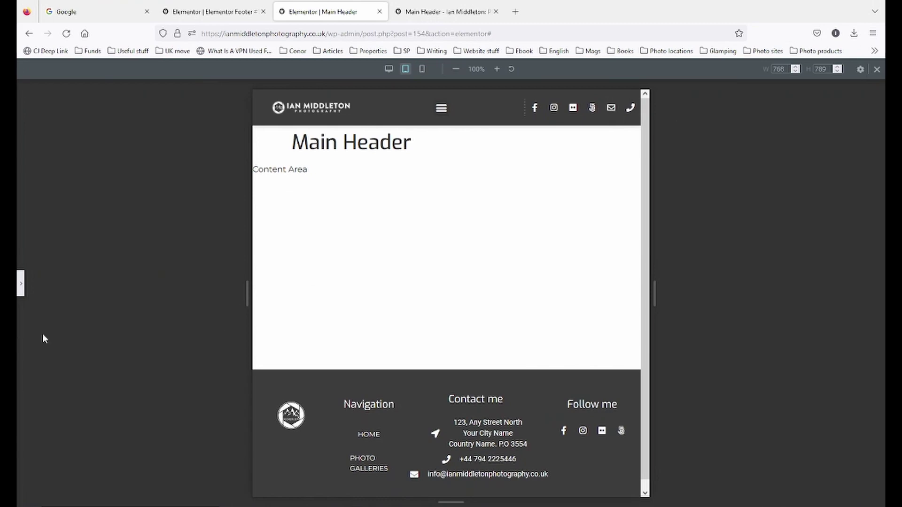
left_click(21, 283)
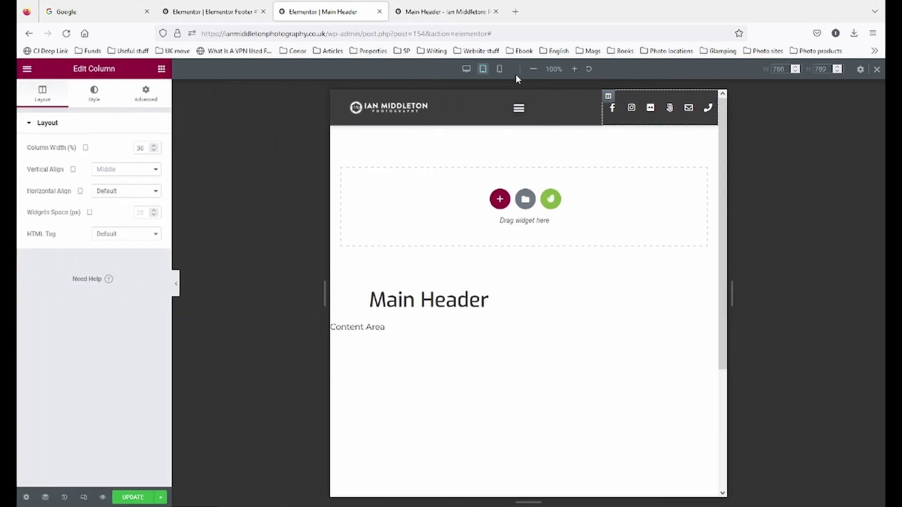
left_click(499, 70)
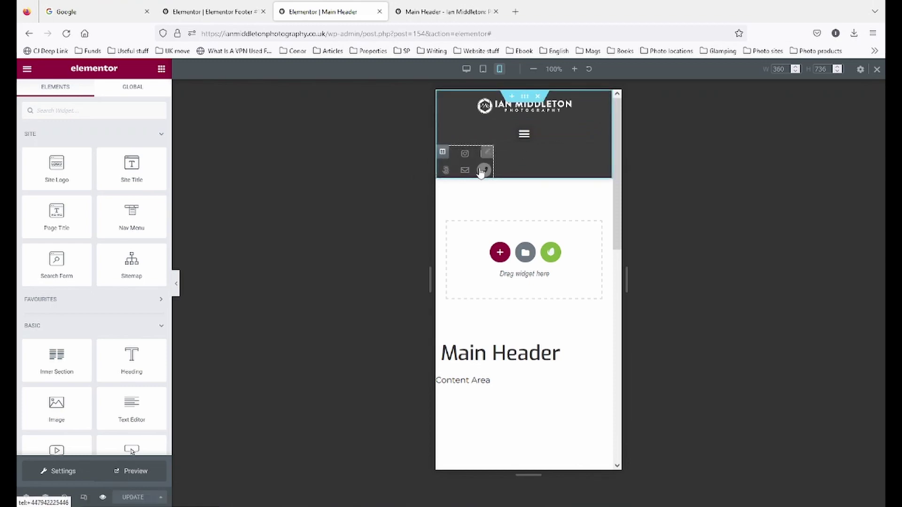
- Turn off Hide On Mobile for the social icons column and set its mobile width to 100%
left_click(442, 153)
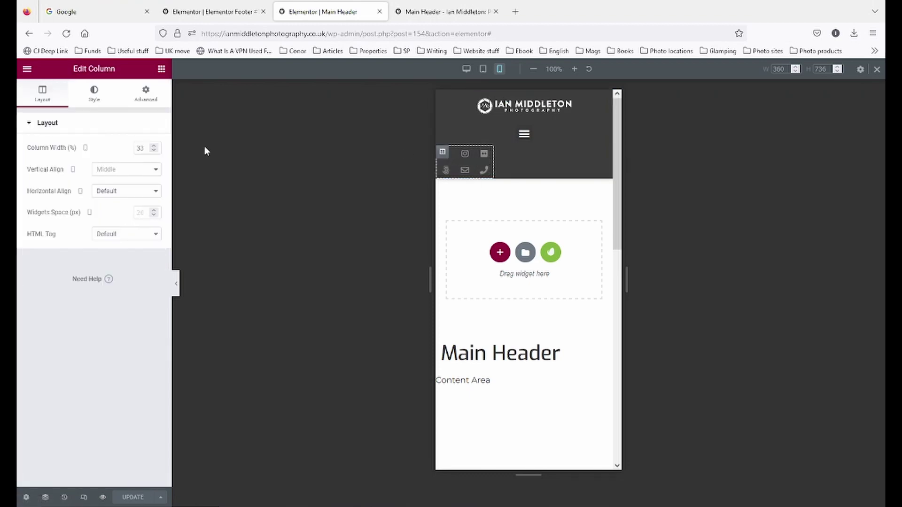
left_click(140, 104)
left_click(60, 340)
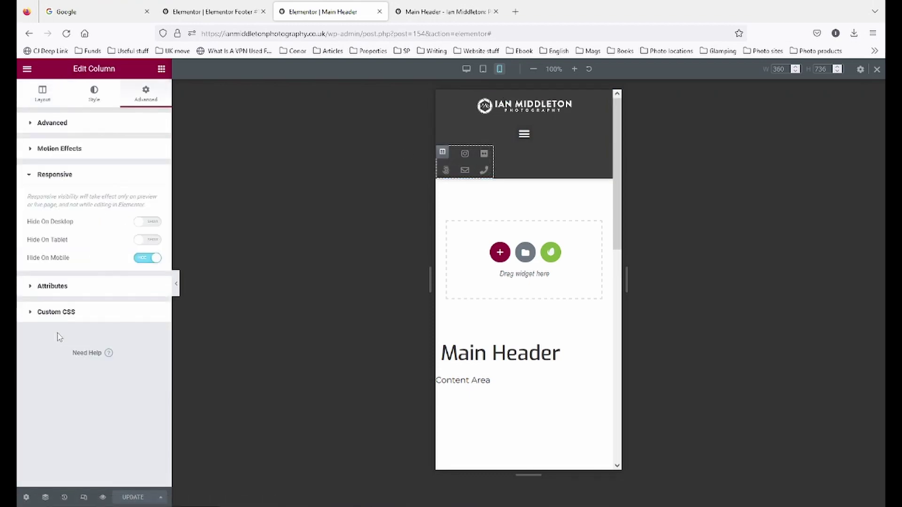
left_click(143, 259)
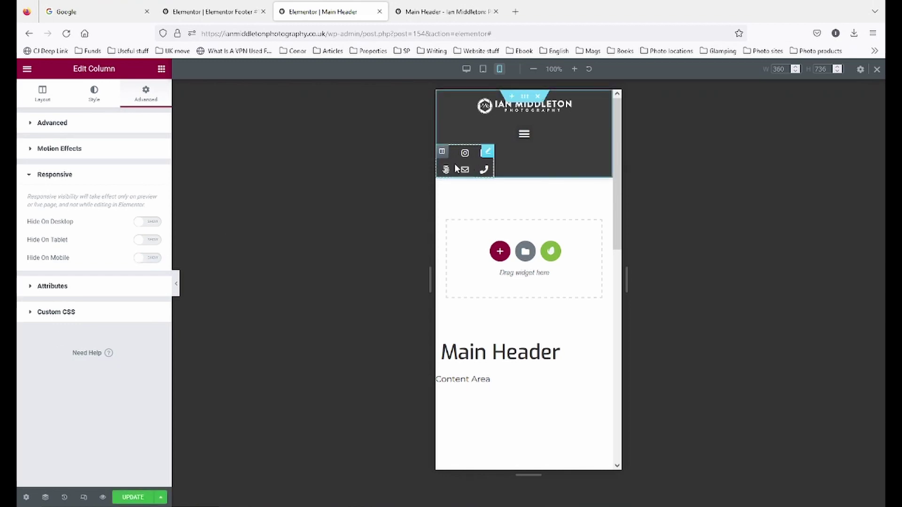
left_click(43, 94)
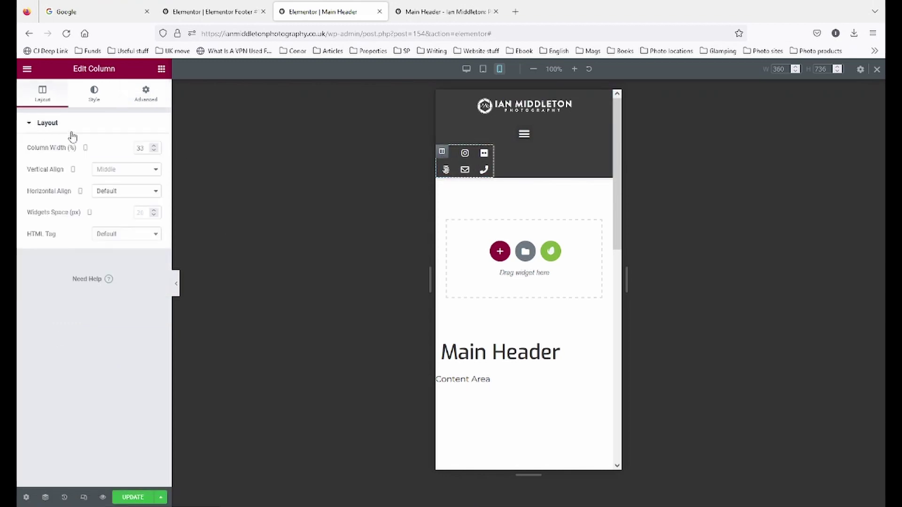
left_click(141, 147)
type("100")
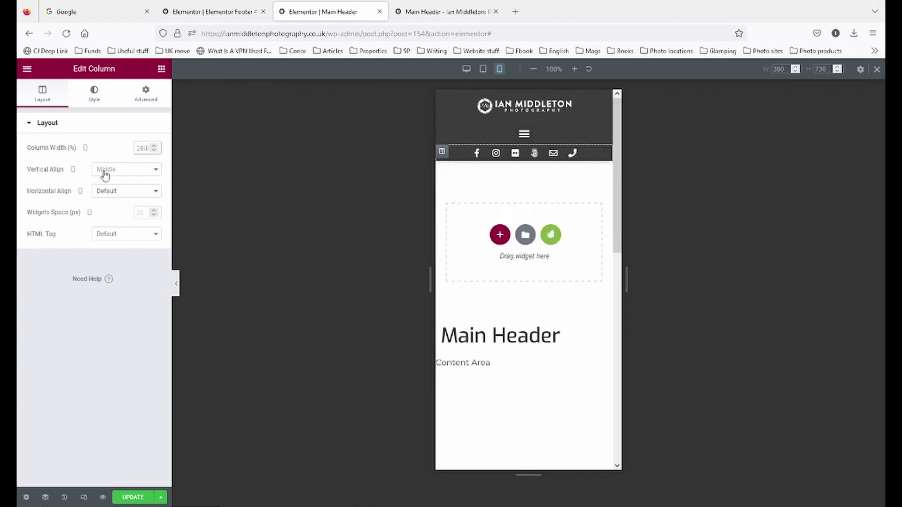
left_click(177, 286)
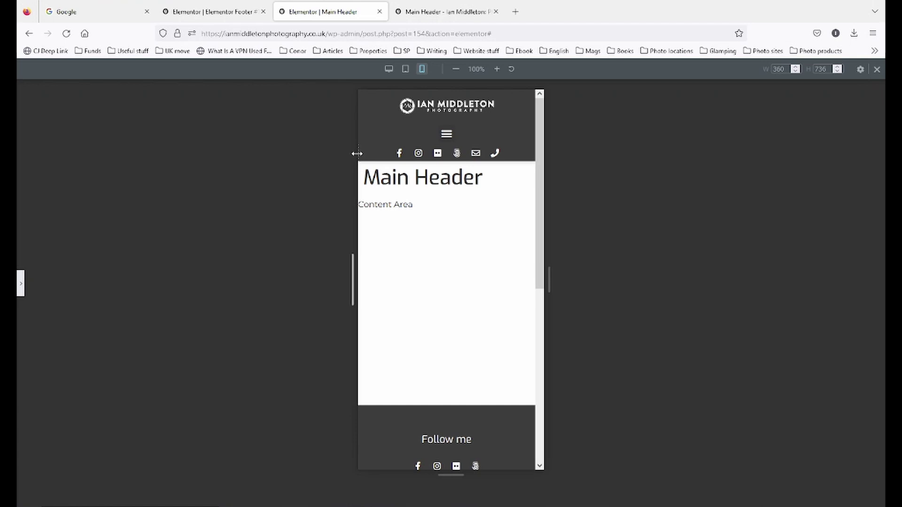
left_click(21, 283)
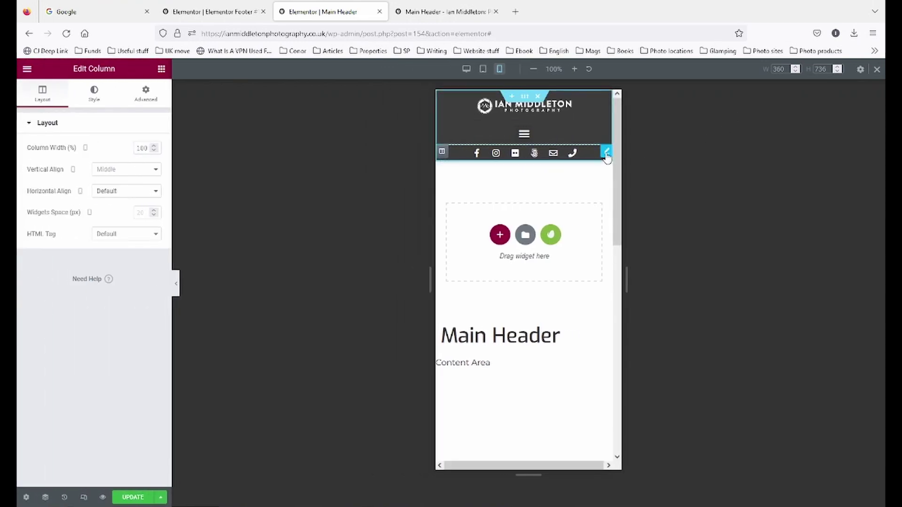
left_click(605, 153)
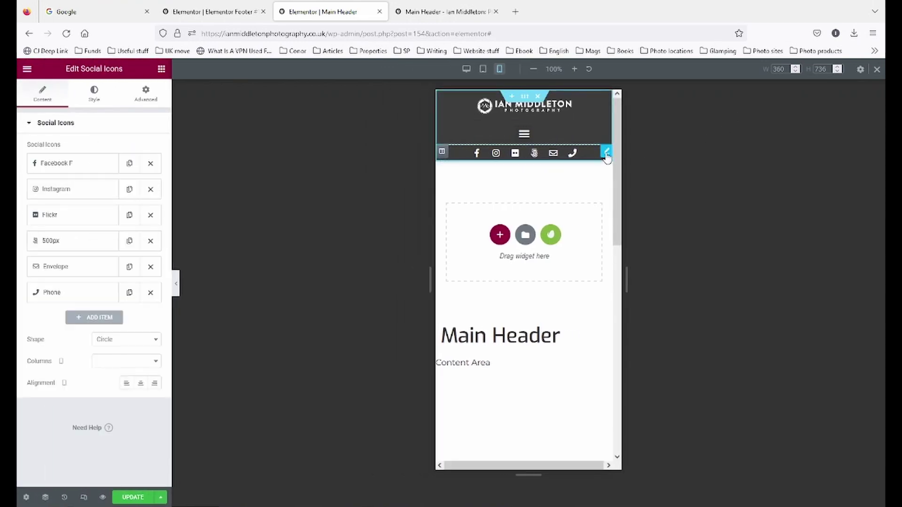
- Remove the dashed border from the social icons widget and preview the result
left_click(146, 94)
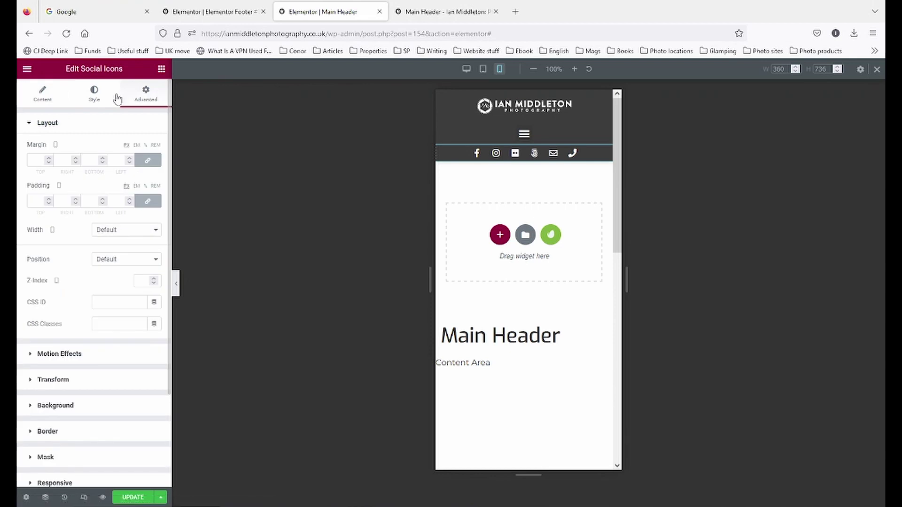
scroll(109, 337, "down", 3)
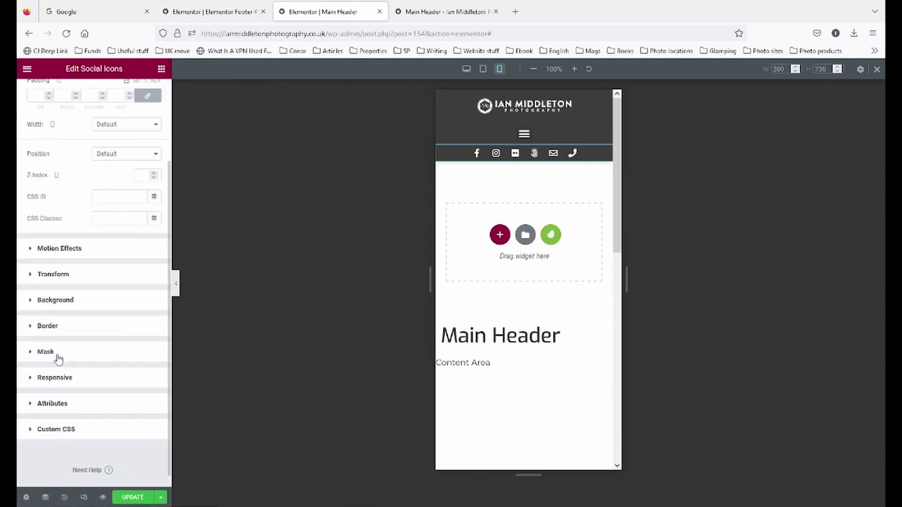
left_click(56, 333)
left_click(123, 273)
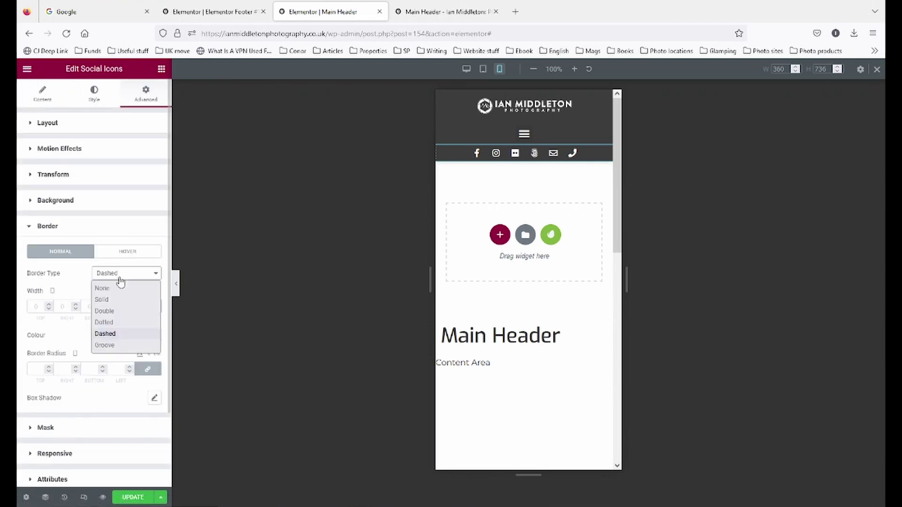
left_click(102, 288)
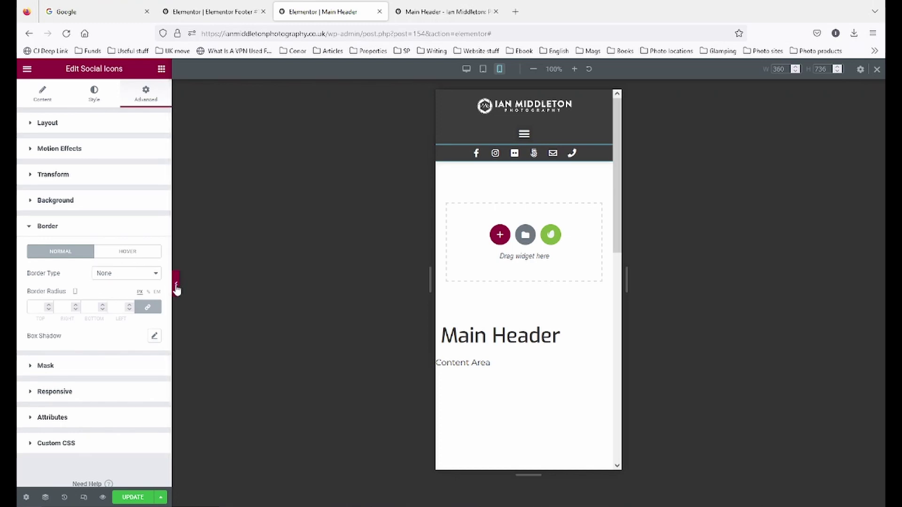
left_click(176, 285)
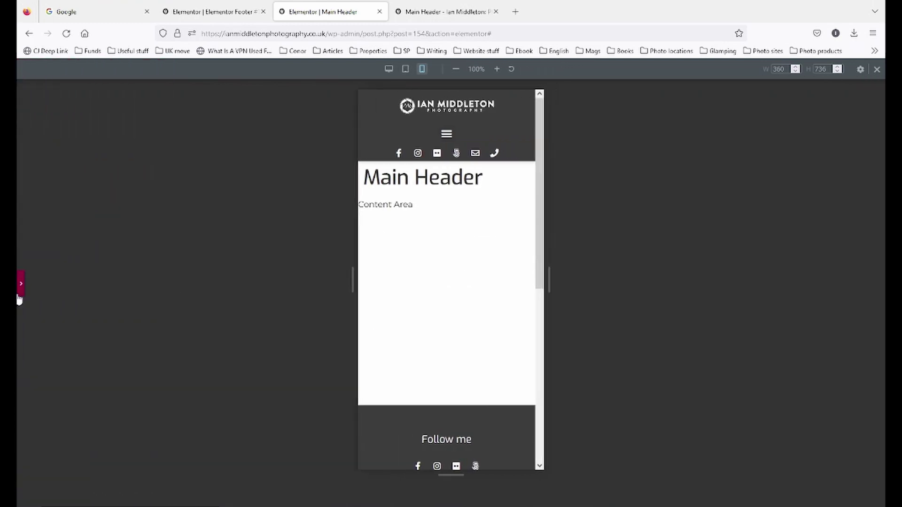
left_click(21, 284)
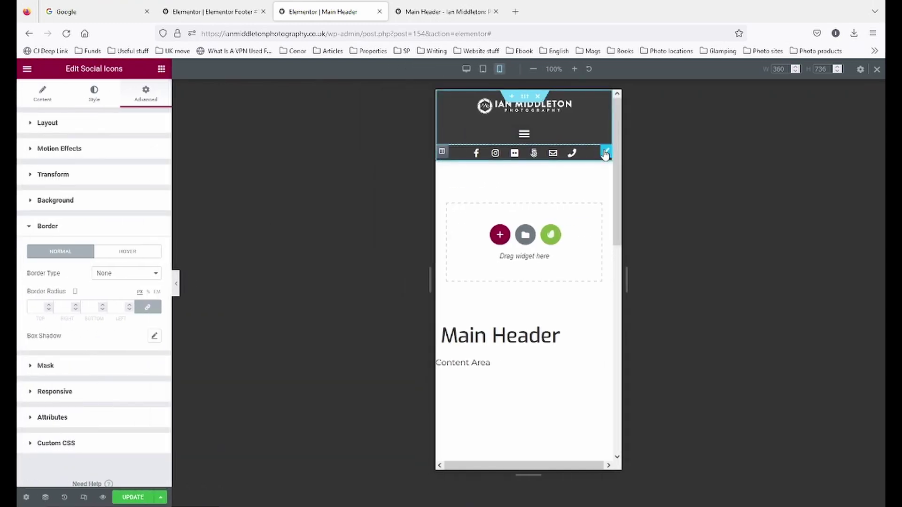
- Give the social icons widget 5 px padding on all sides and preview it
left_click(56, 124)
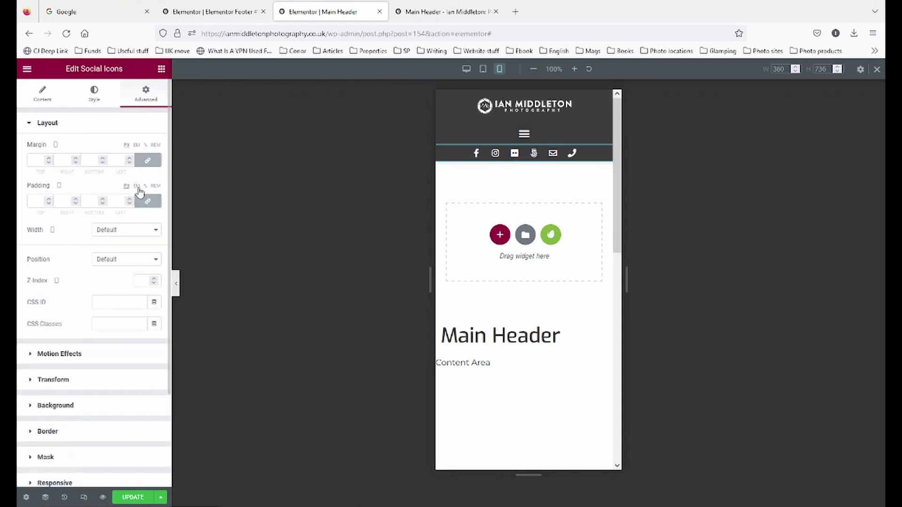
left_click(48, 199)
left_click(49, 199)
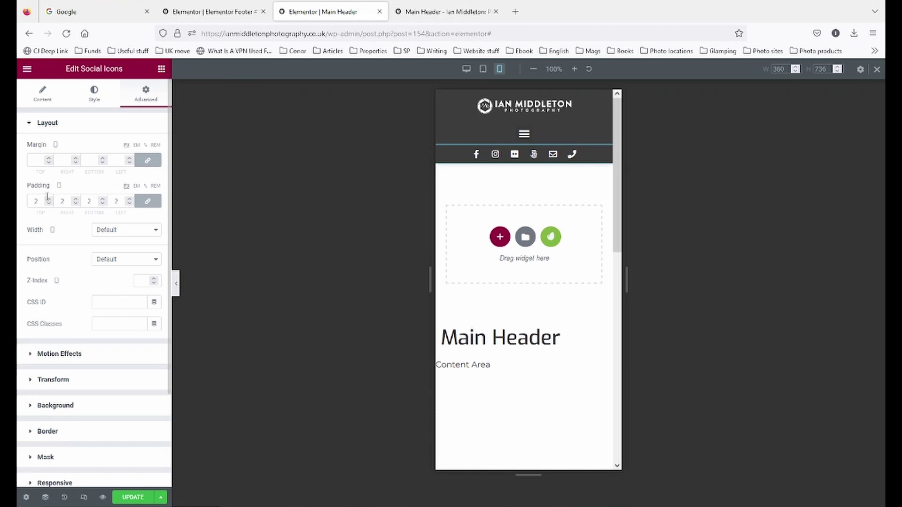
left_click(49, 200)
left_click(48, 200)
left_click(49, 200)
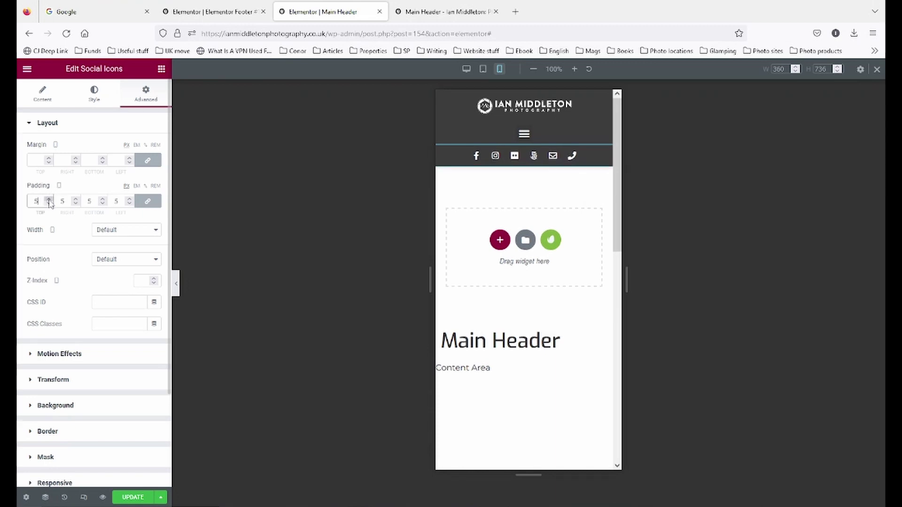
left_click(175, 283)
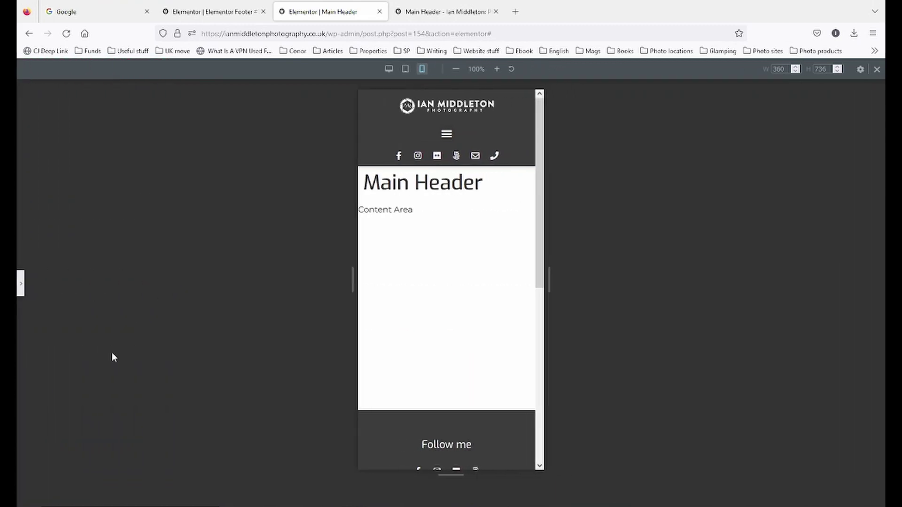
left_click(21, 283)
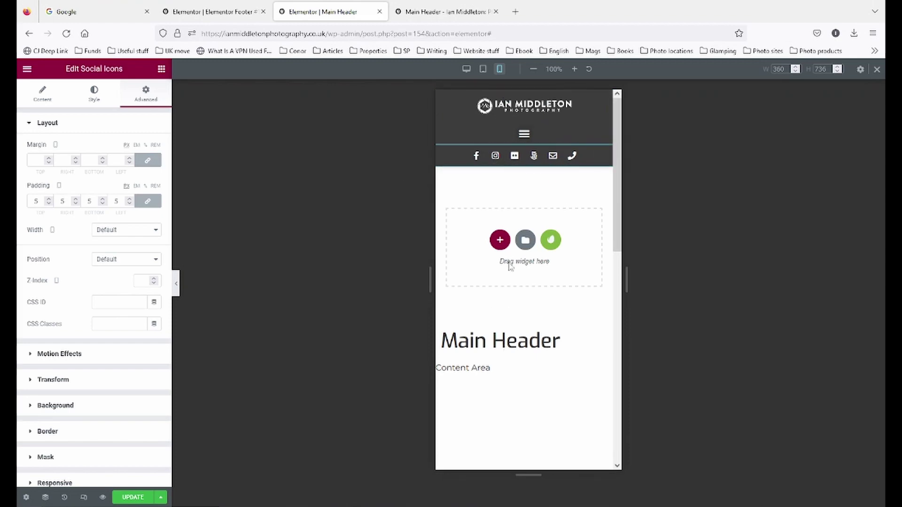
- Set the column holding the social icons to Hide On Mobile
left_click(442, 151)
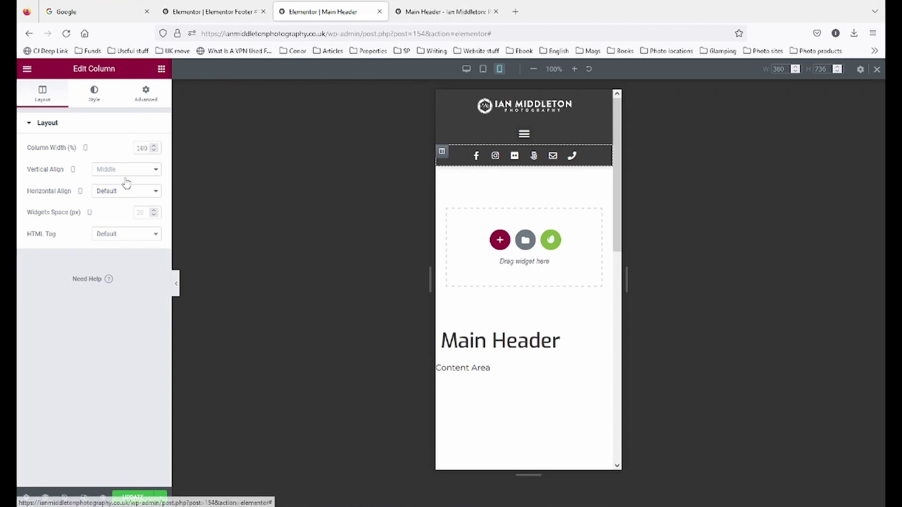
left_click(146, 94)
left_click(66, 326)
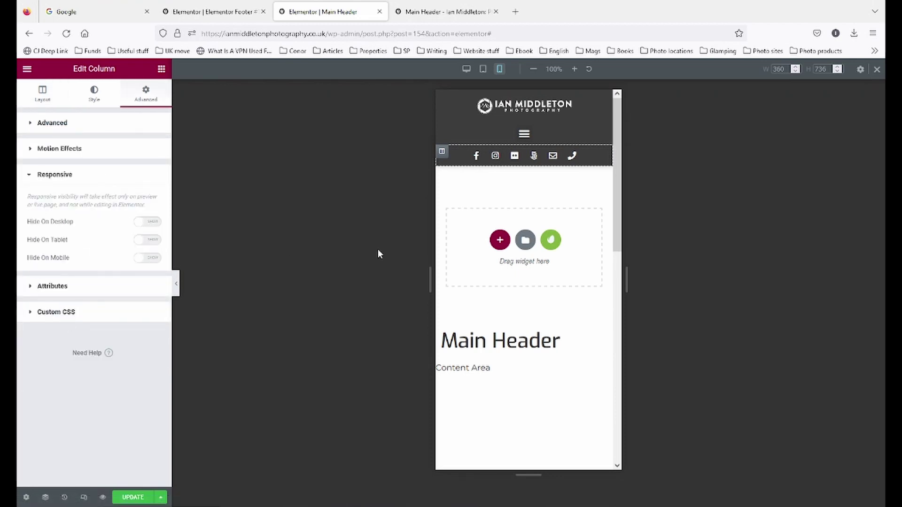
left_click(149, 259)
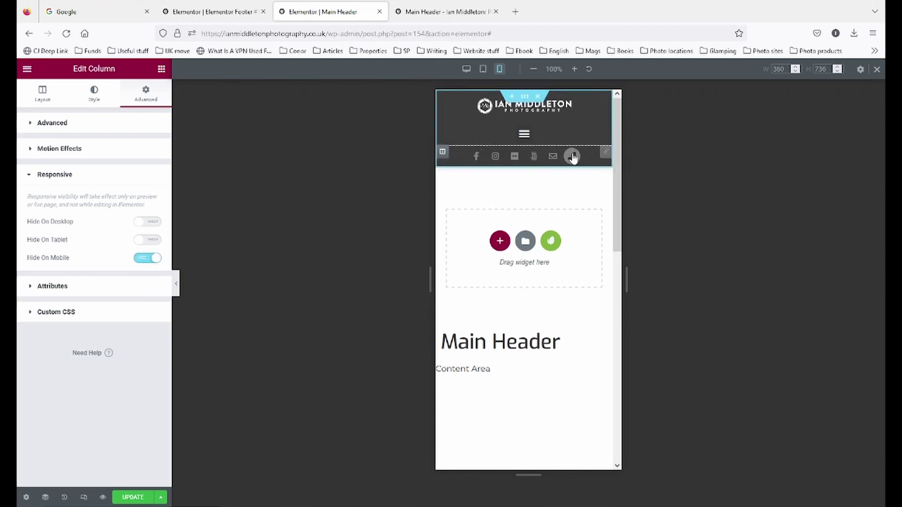
- Add a one-column section below the header with the Background global colour as its classic background
left_click(499, 242)
left_click(483, 264)
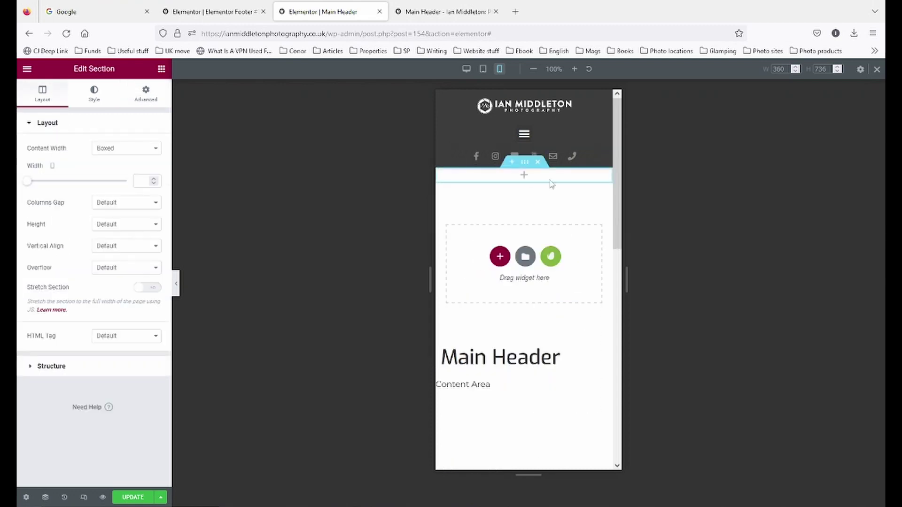
left_click(104, 100)
left_click(113, 171)
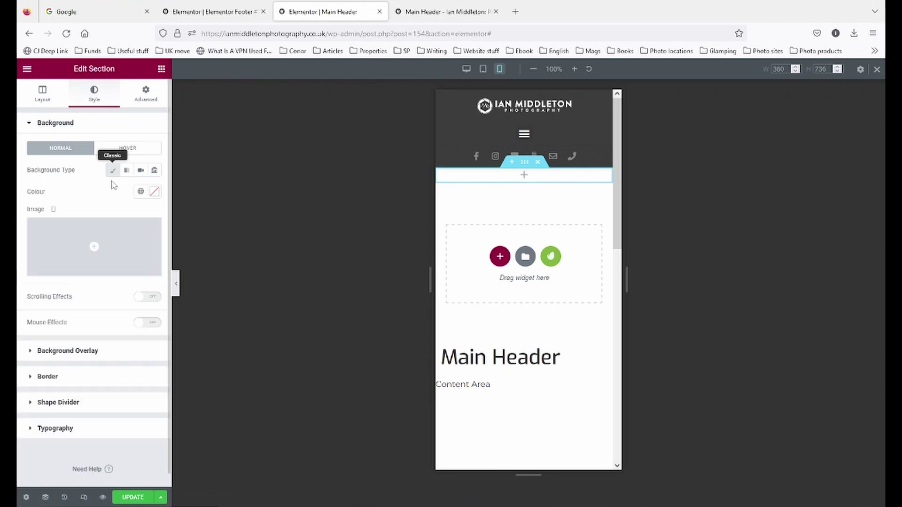
left_click(140, 191)
left_click(85, 312)
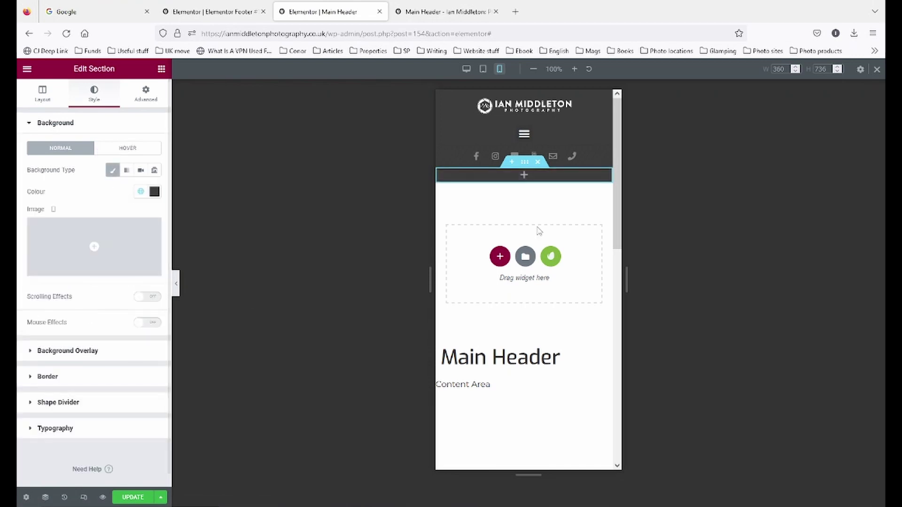
left_click(603, 155)
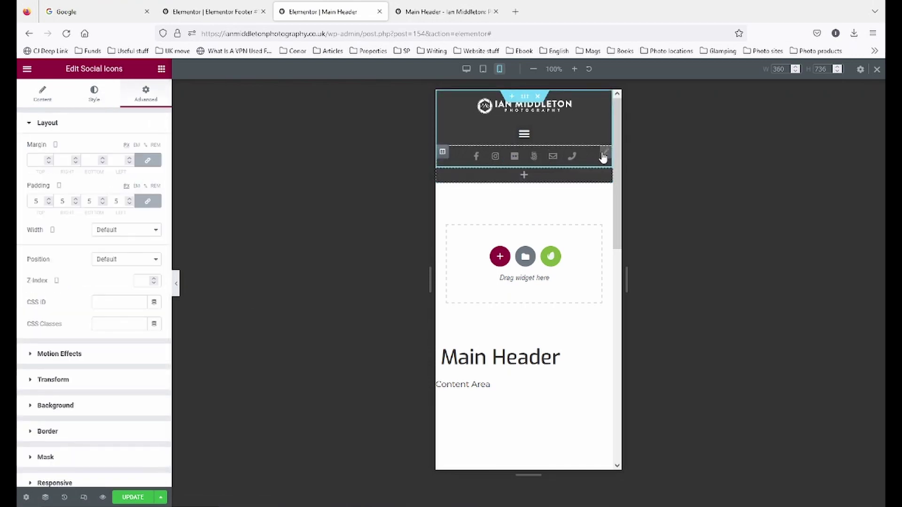
- Copy the social icons widget and paste it into the new section's column
right_click(603, 156)
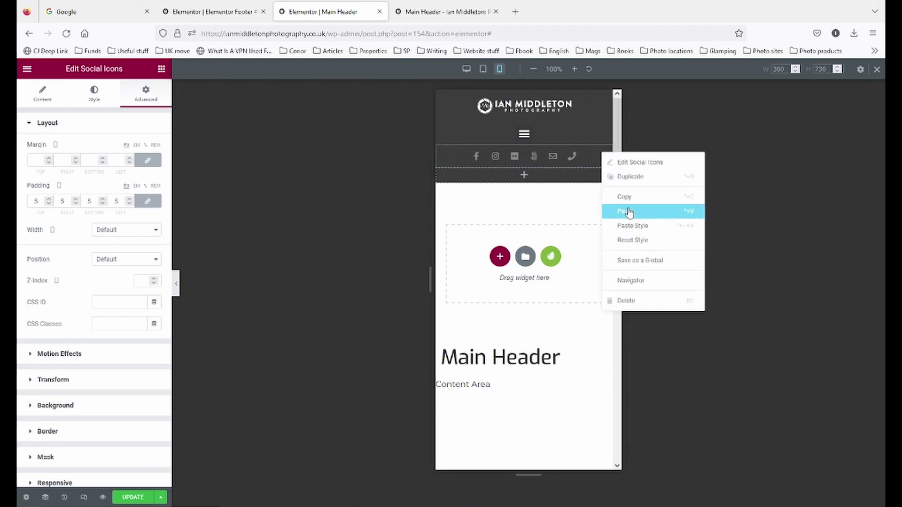
left_click(626, 201)
right_click(530, 177)
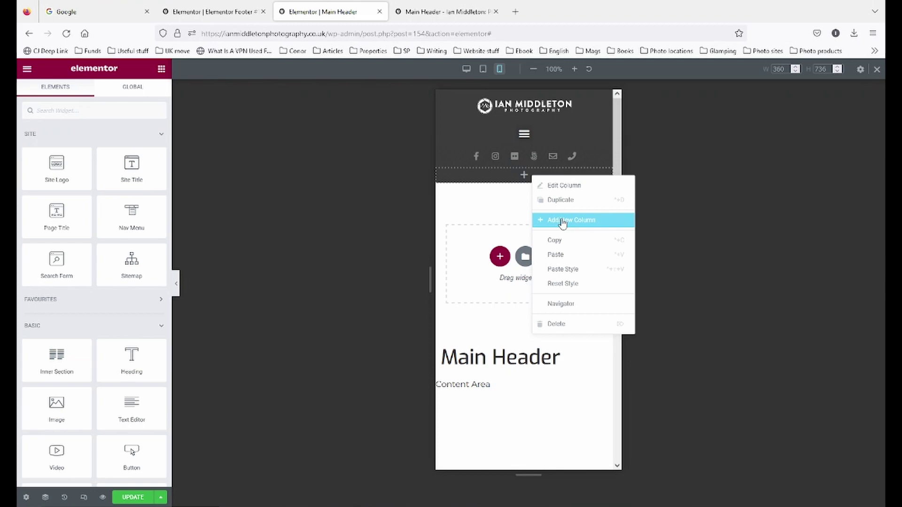
left_click(571, 254)
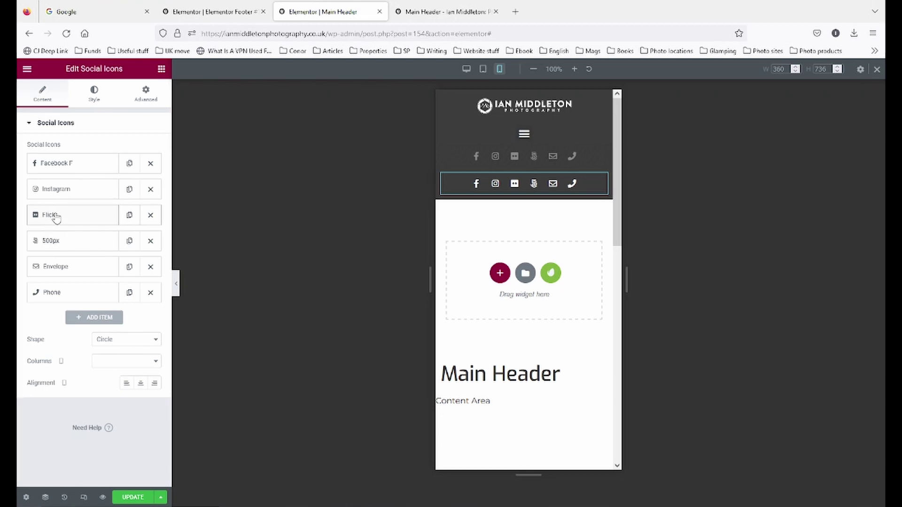
left_click(161, 72)
- Delete the extra icons from the pasted widget so only the Phone icon remains
mouse_move(556, 185)
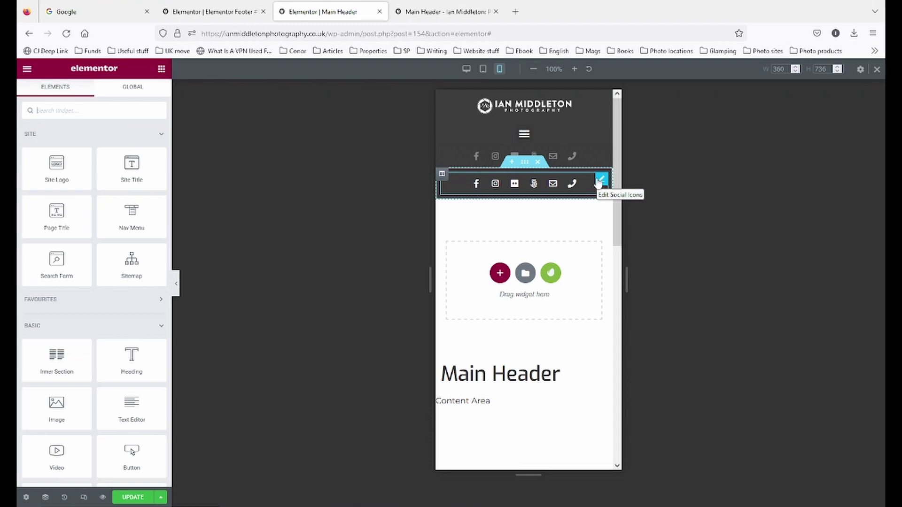
left_click(600, 181)
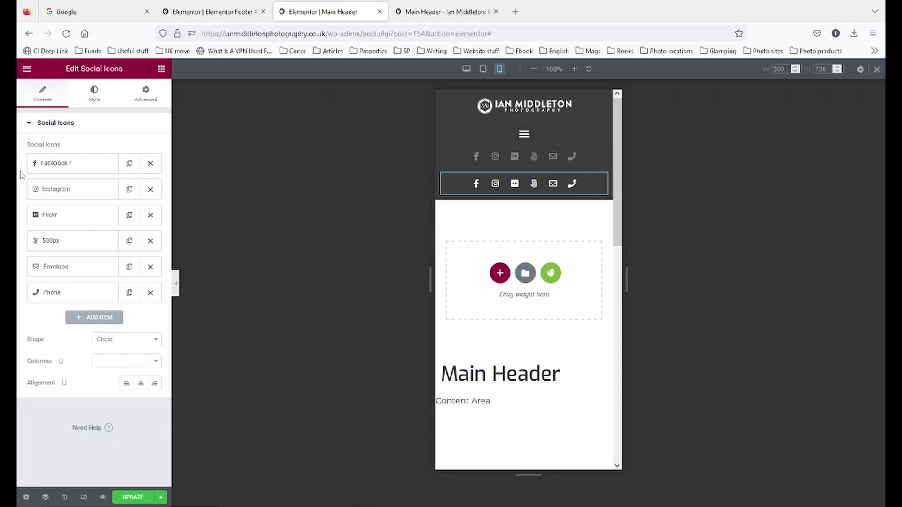
left_click(151, 163)
left_click(151, 164)
left_click(150, 164)
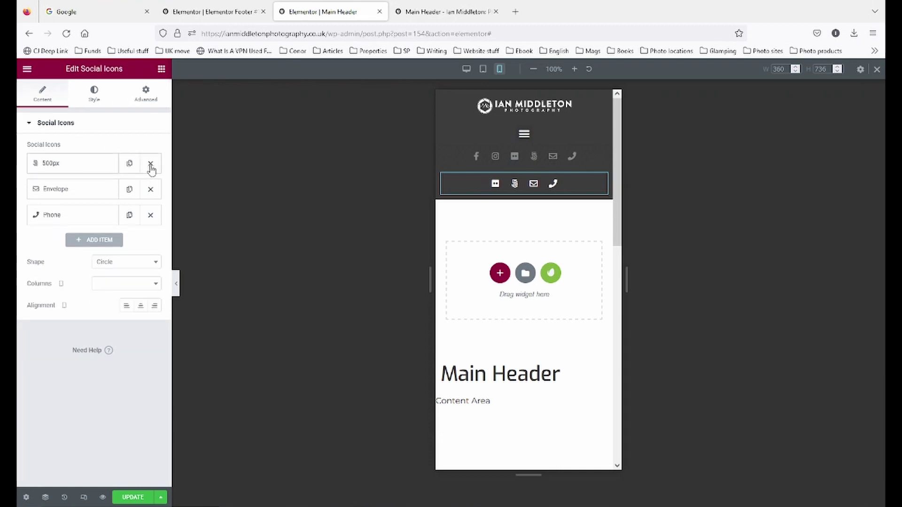
left_click(151, 164)
left_click(150, 164)
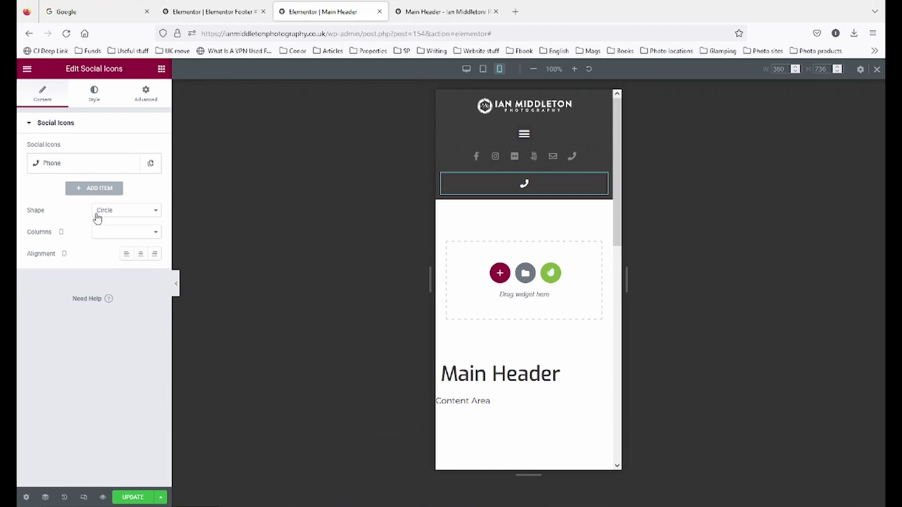
left_click(143, 94)
left_click(465, 69)
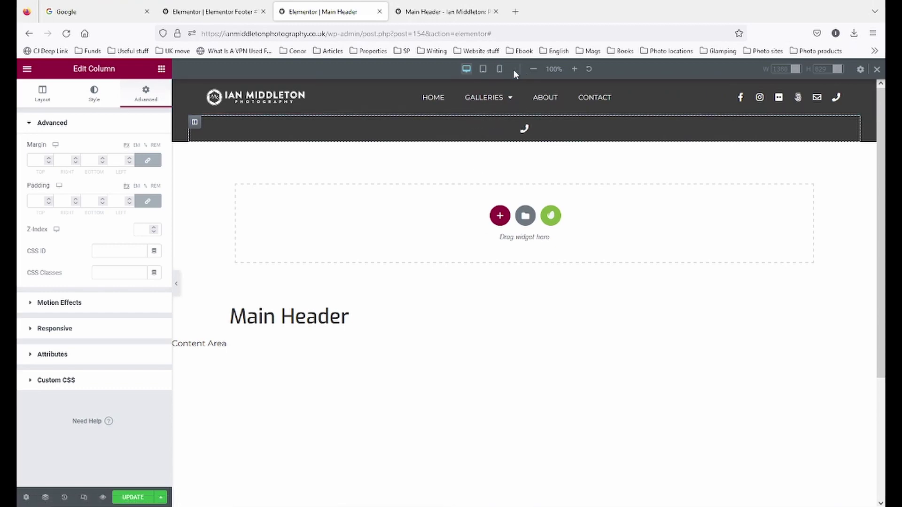
- Set the phone icon section to Hide On Desktop and Hide On Tablet
left_click(499, 69)
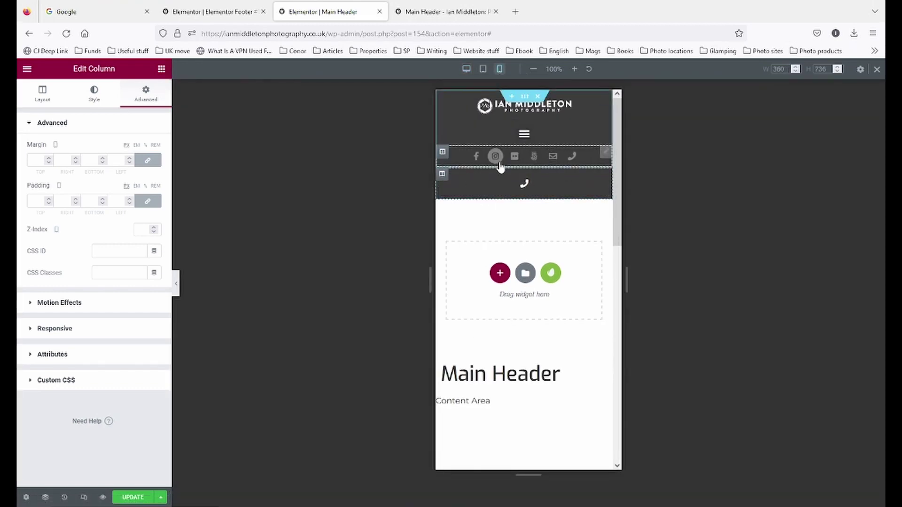
left_click(524, 164)
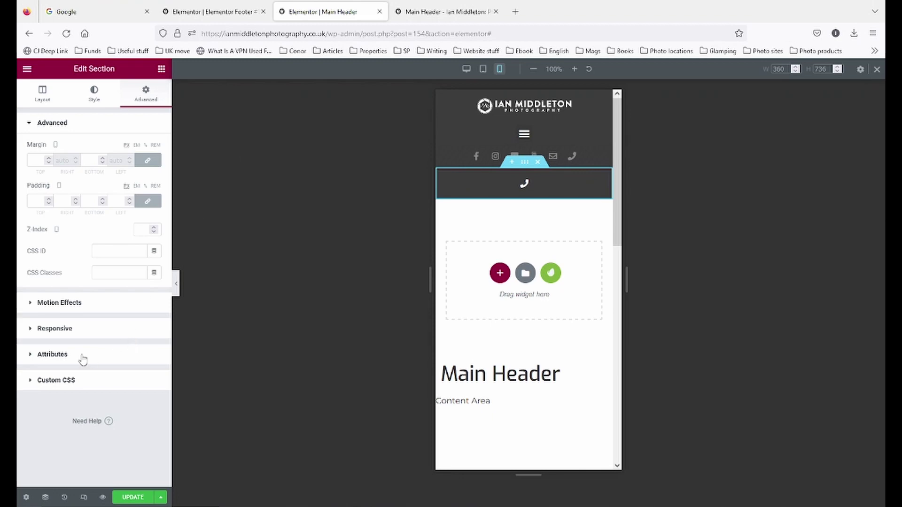
left_click(51, 329)
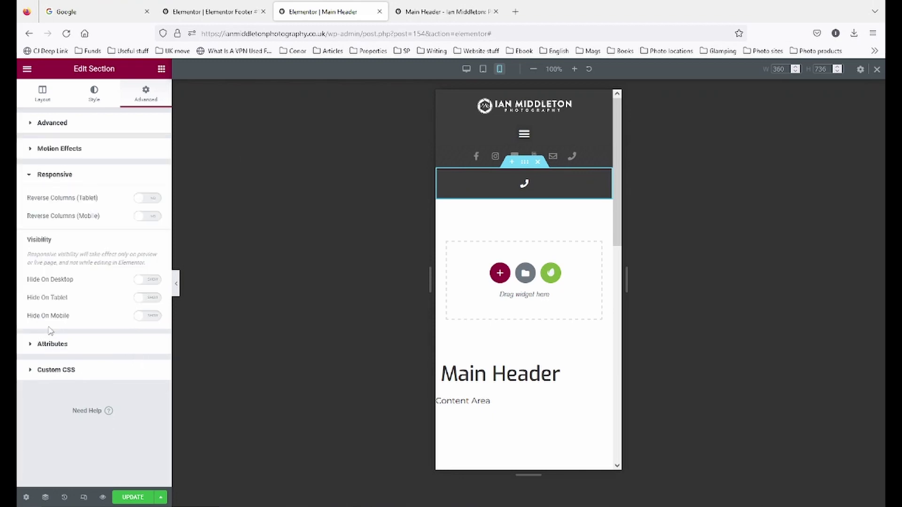
left_click(153, 281)
left_click(156, 299)
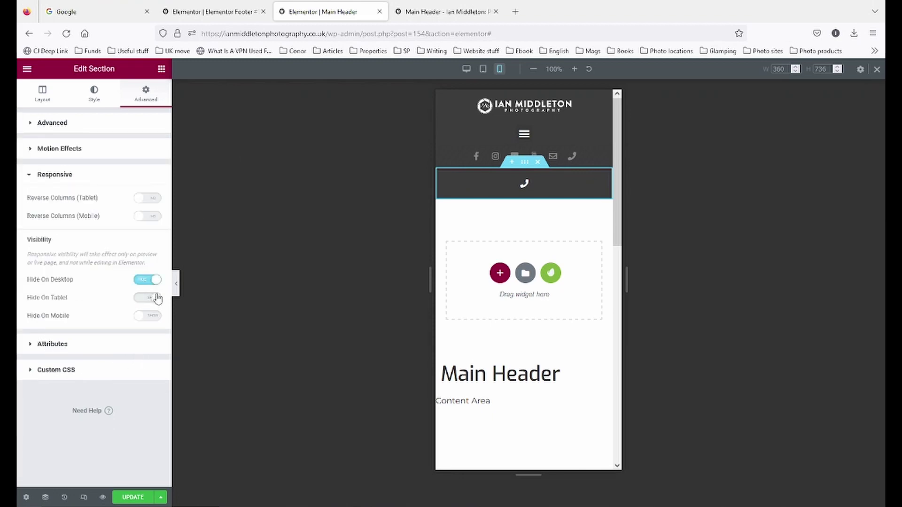
- Check the header in tablet, desktop and mobile previews to confirm the phone section shows only on mobile
left_click(482, 70)
left_click(175, 284)
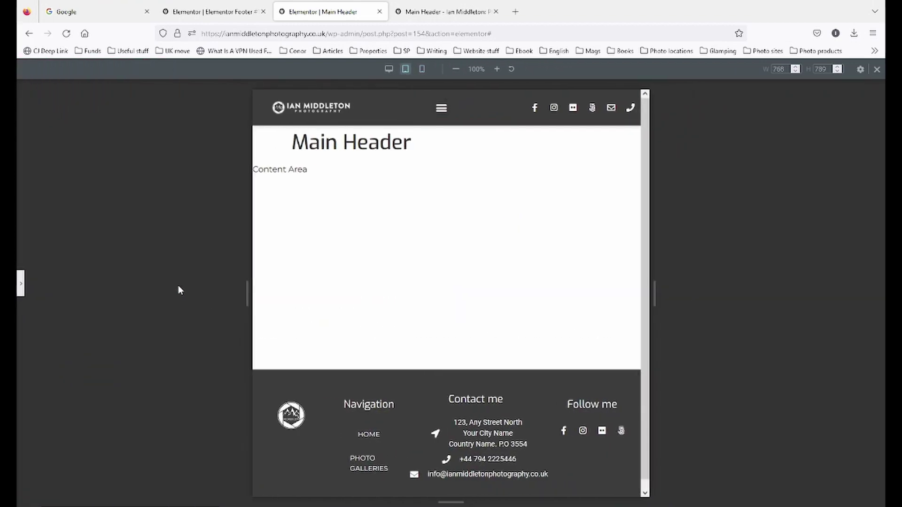
left_click(21, 284)
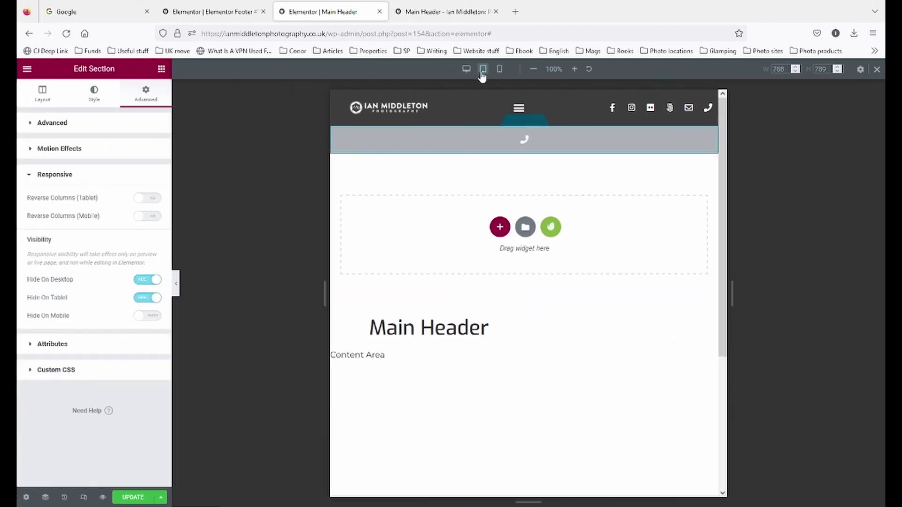
left_click(467, 70)
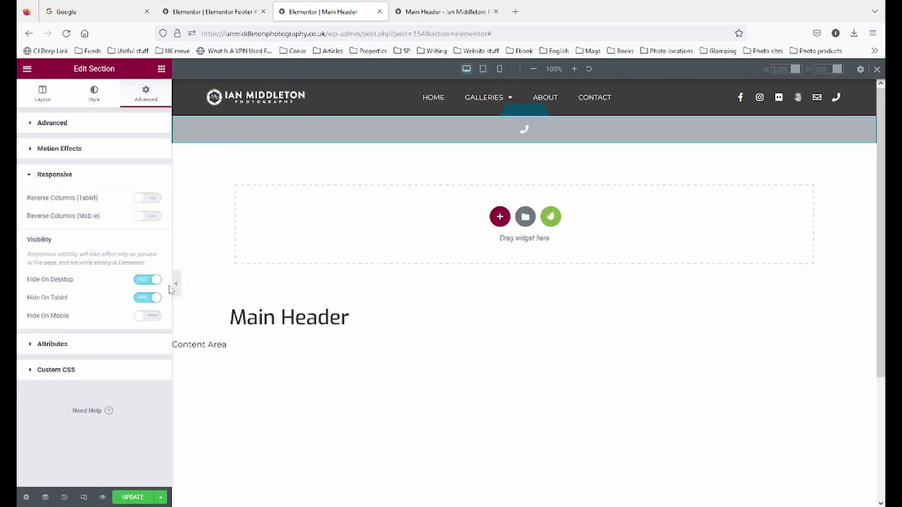
left_click(176, 286)
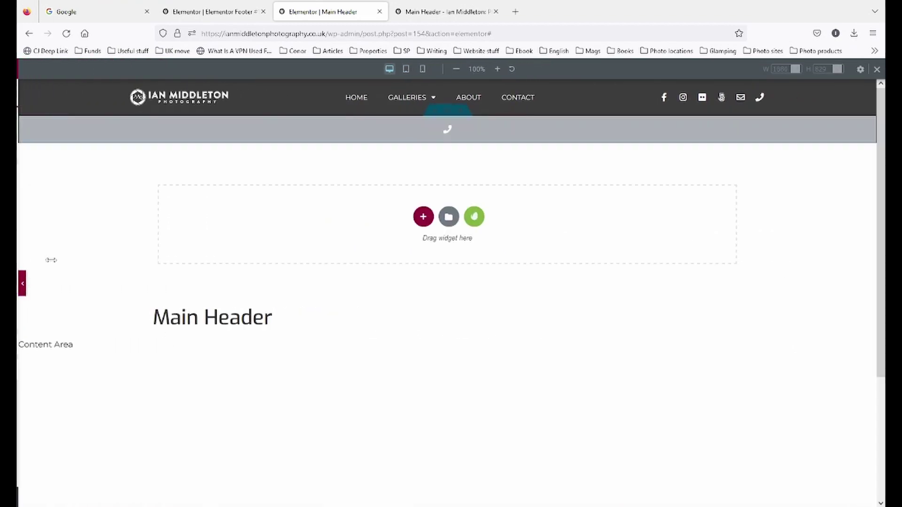
left_click(22, 283)
left_click(501, 69)
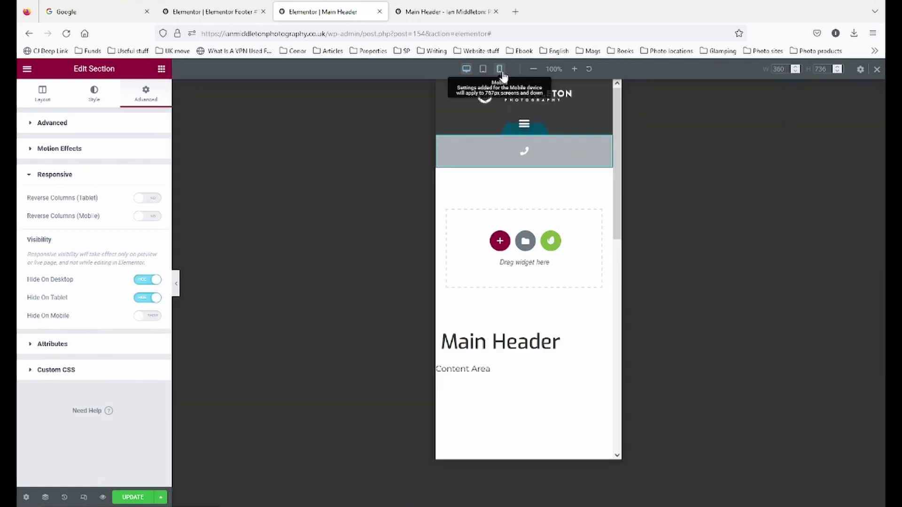
left_click(175, 284)
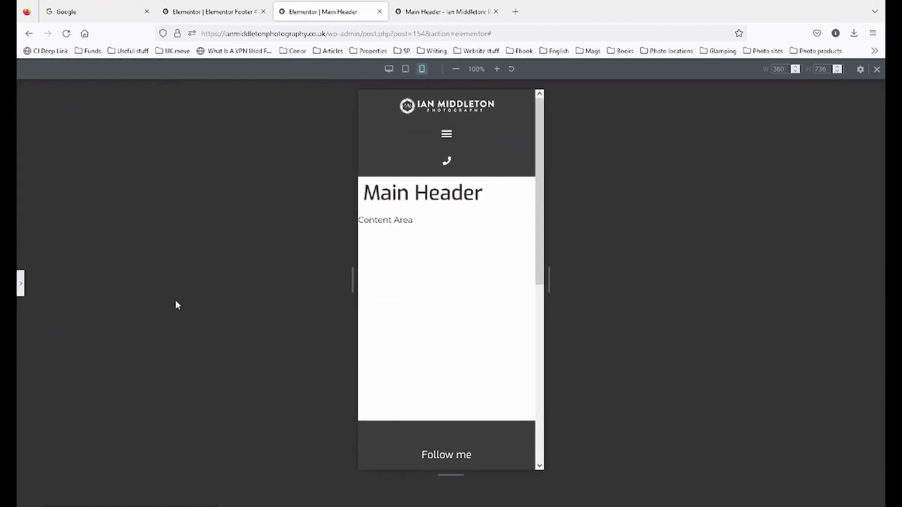
left_click(22, 283)
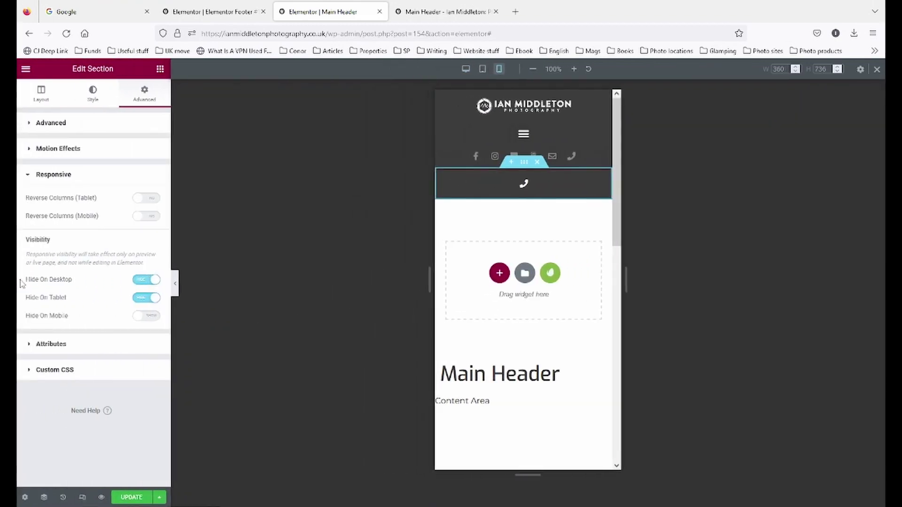
- Save the header with Update and check it in the live preview before returning to the editor
left_click(124, 500)
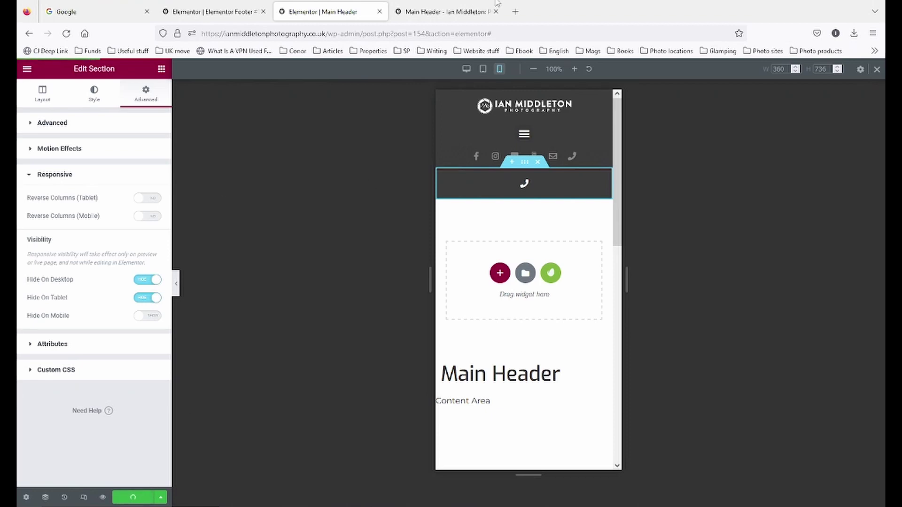
left_click(469, 10)
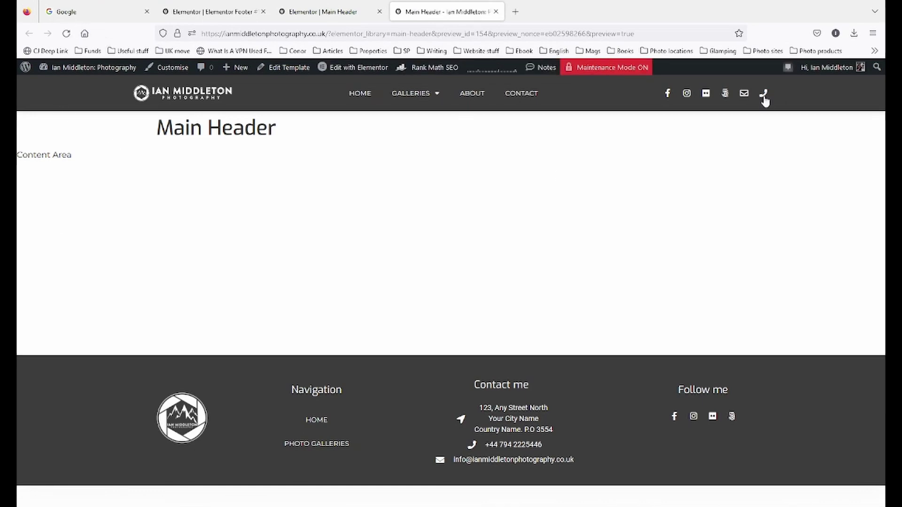
left_click(323, 16)
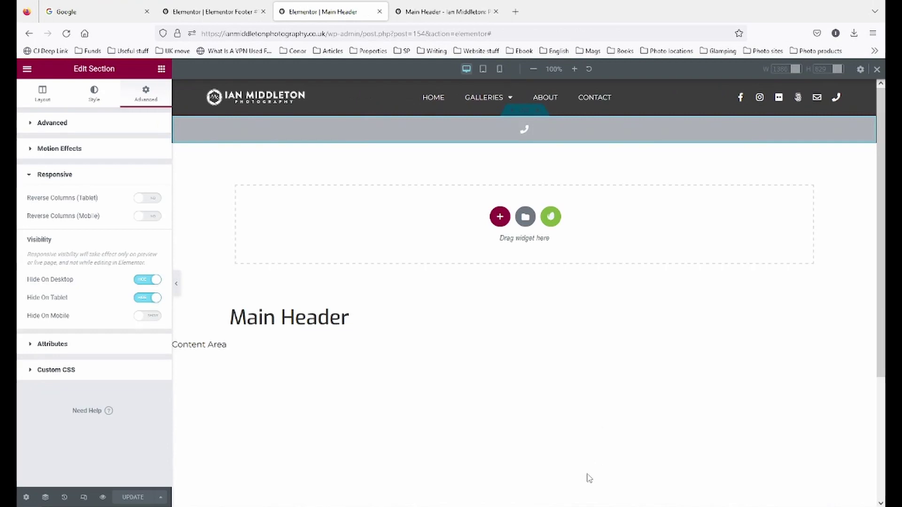